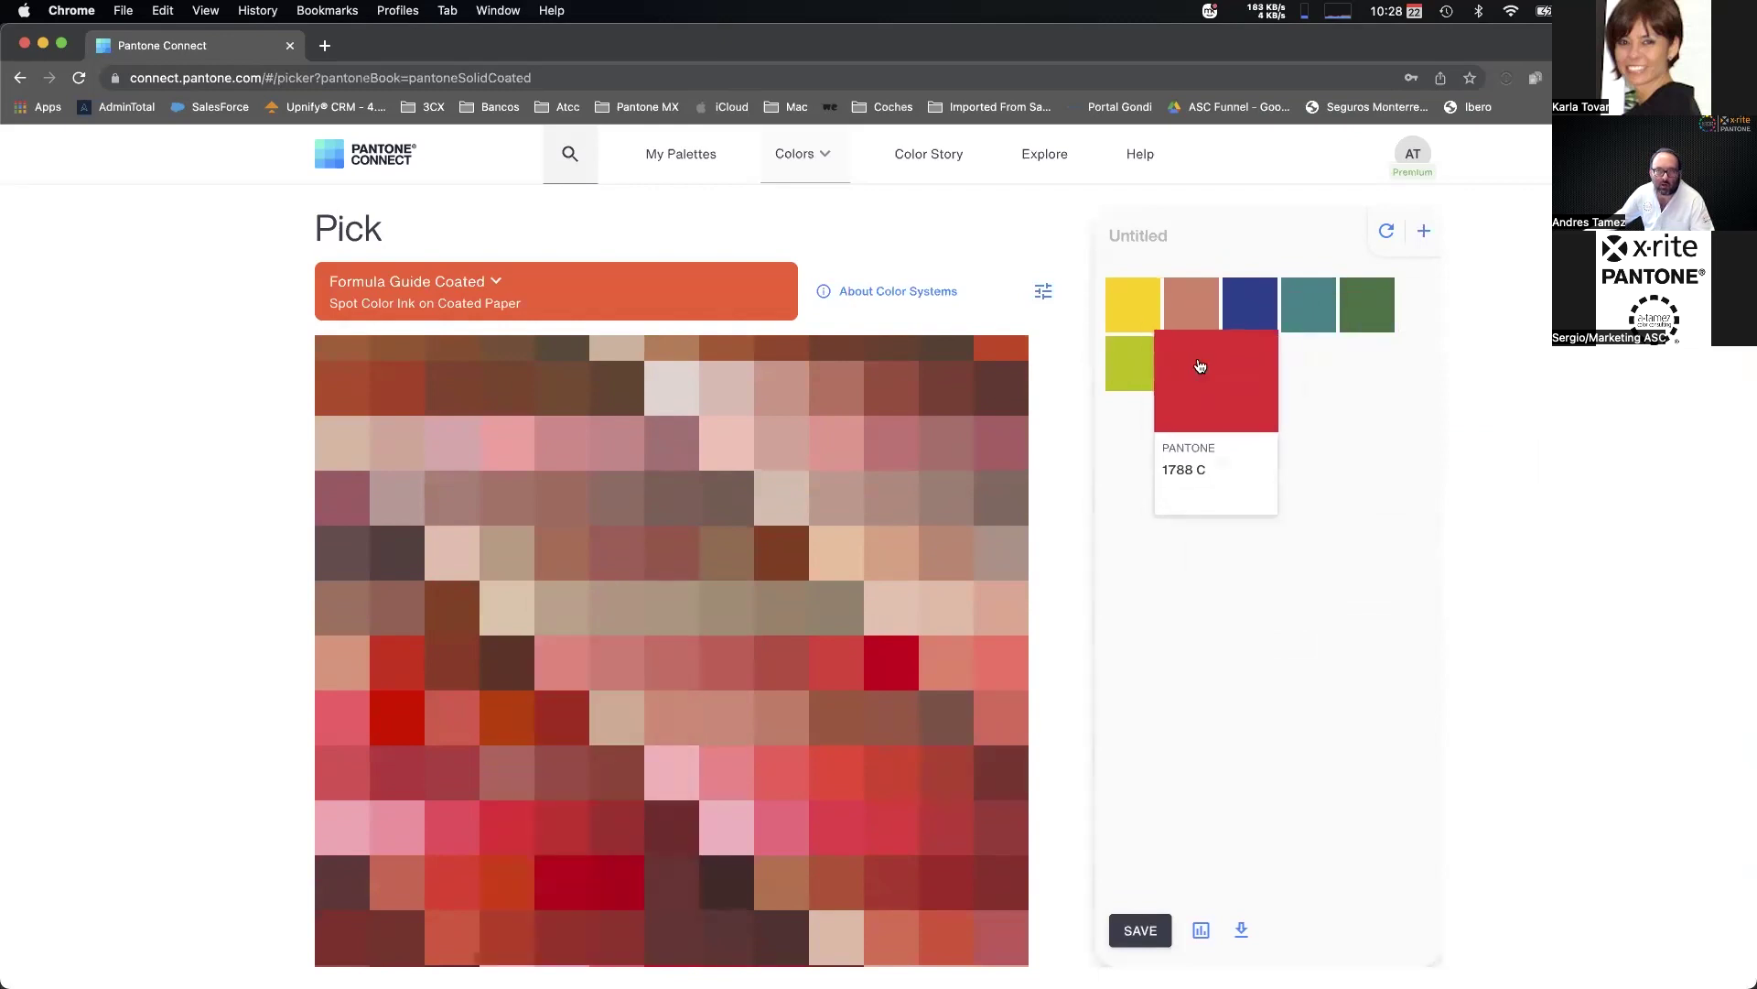
# Add purple Pantone 2405 C and a dark blue colour to the palette.
pyautogui.scroll(-10, 723, 549)
pyautogui.moveTo(672, 703); pyautogui.dragTo(1230, 376)
pyautogui.scroll(-15, 726, 557)
pyautogui.scroll(5, 667, 588)
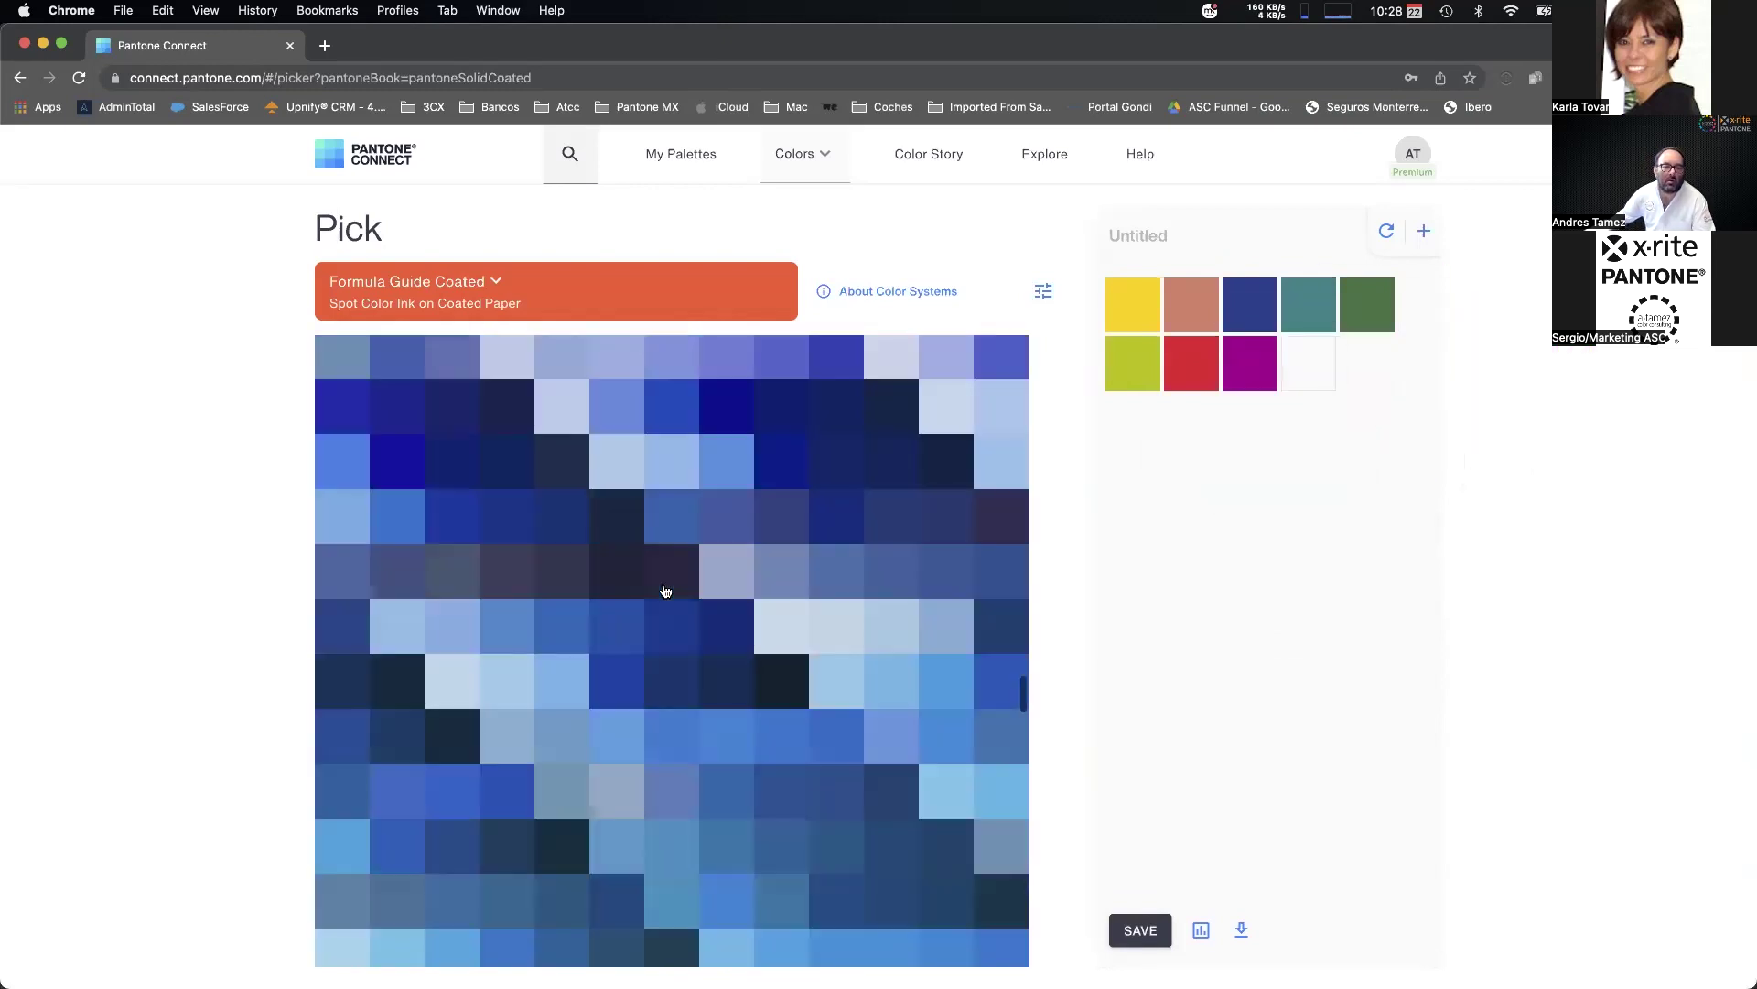
pyautogui.moveTo(413, 476); pyautogui.dragTo(1280, 338)
# Rename the palette 'Demo 2 Webinar Pantone Connect', save it, and go to My Palettes.
pyautogui.click(1164, 237)
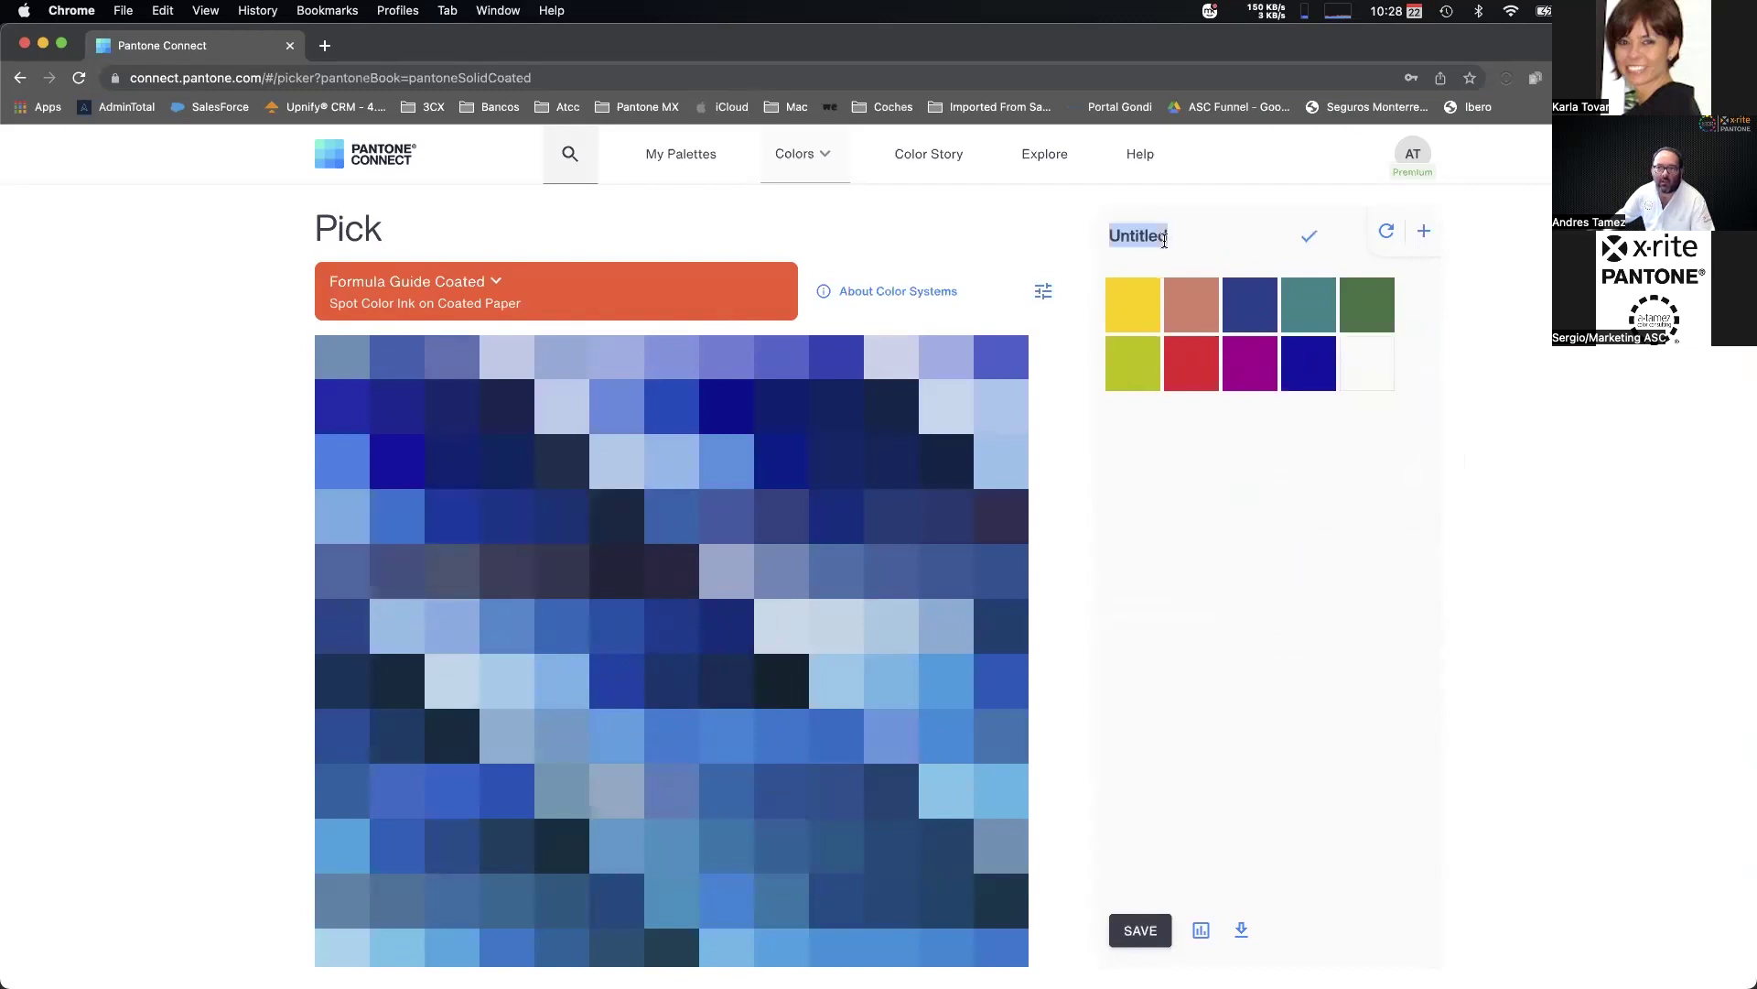
pyautogui.write('Demo 2 Webina')
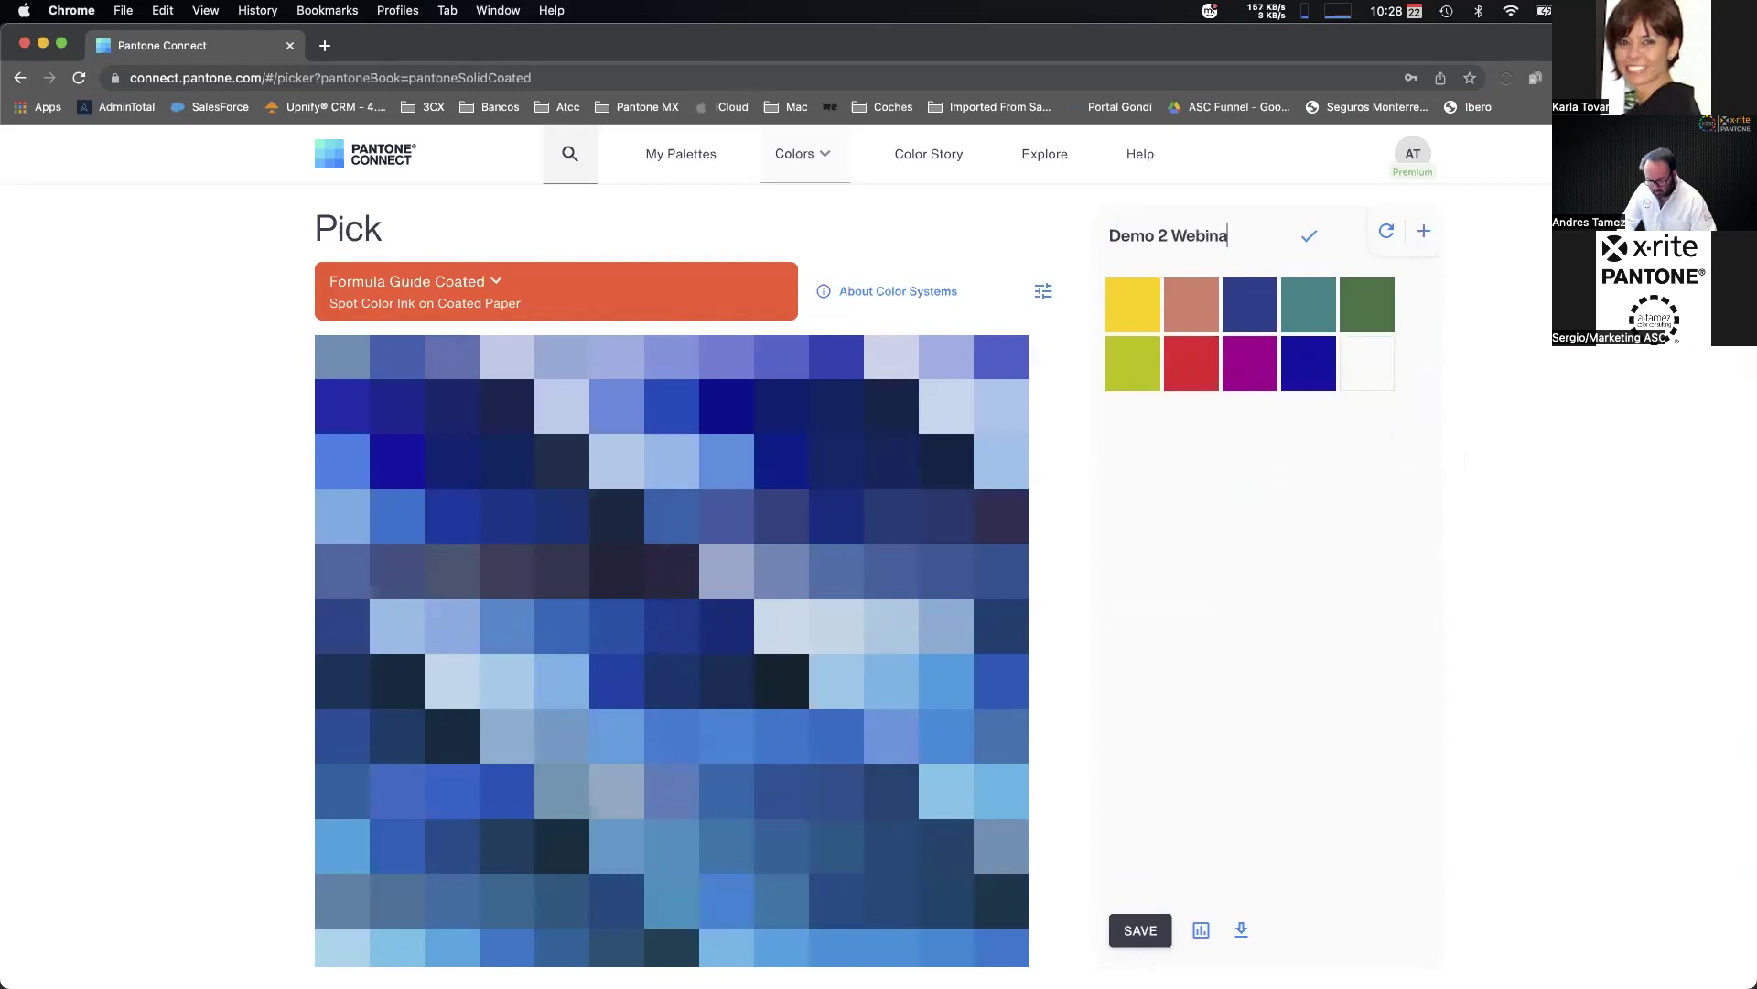
pyautogui.write('r Pantone')
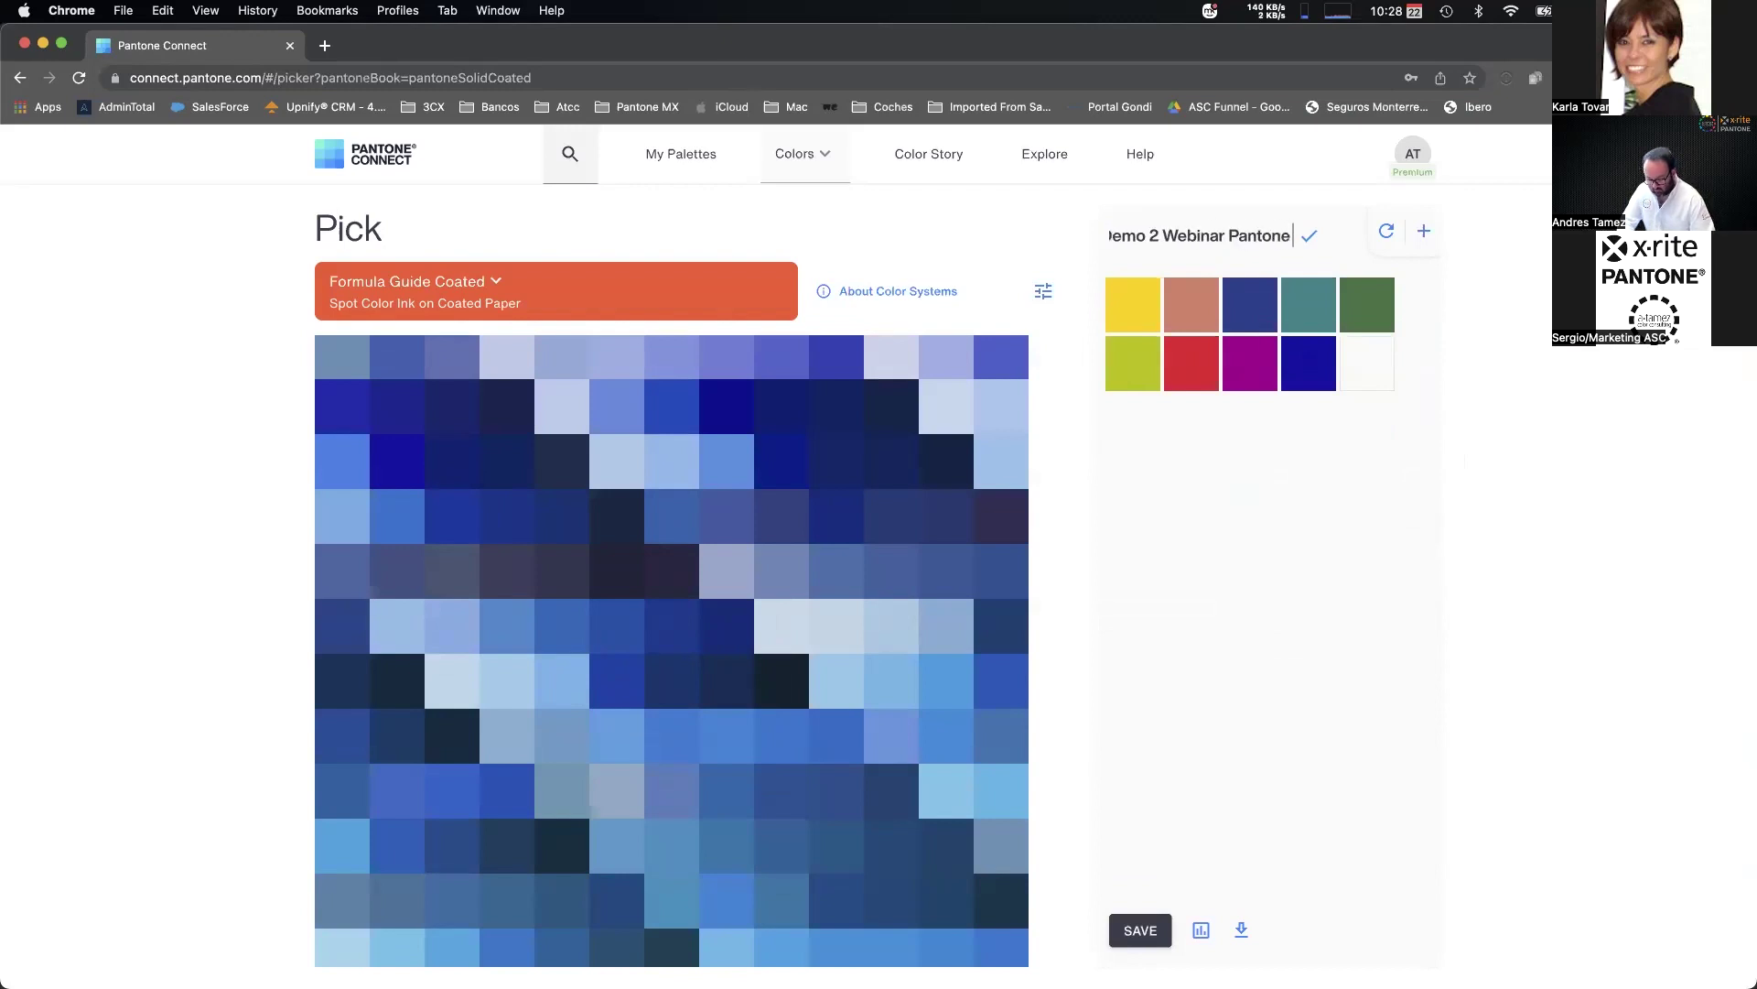
pyautogui.write(' Connect')
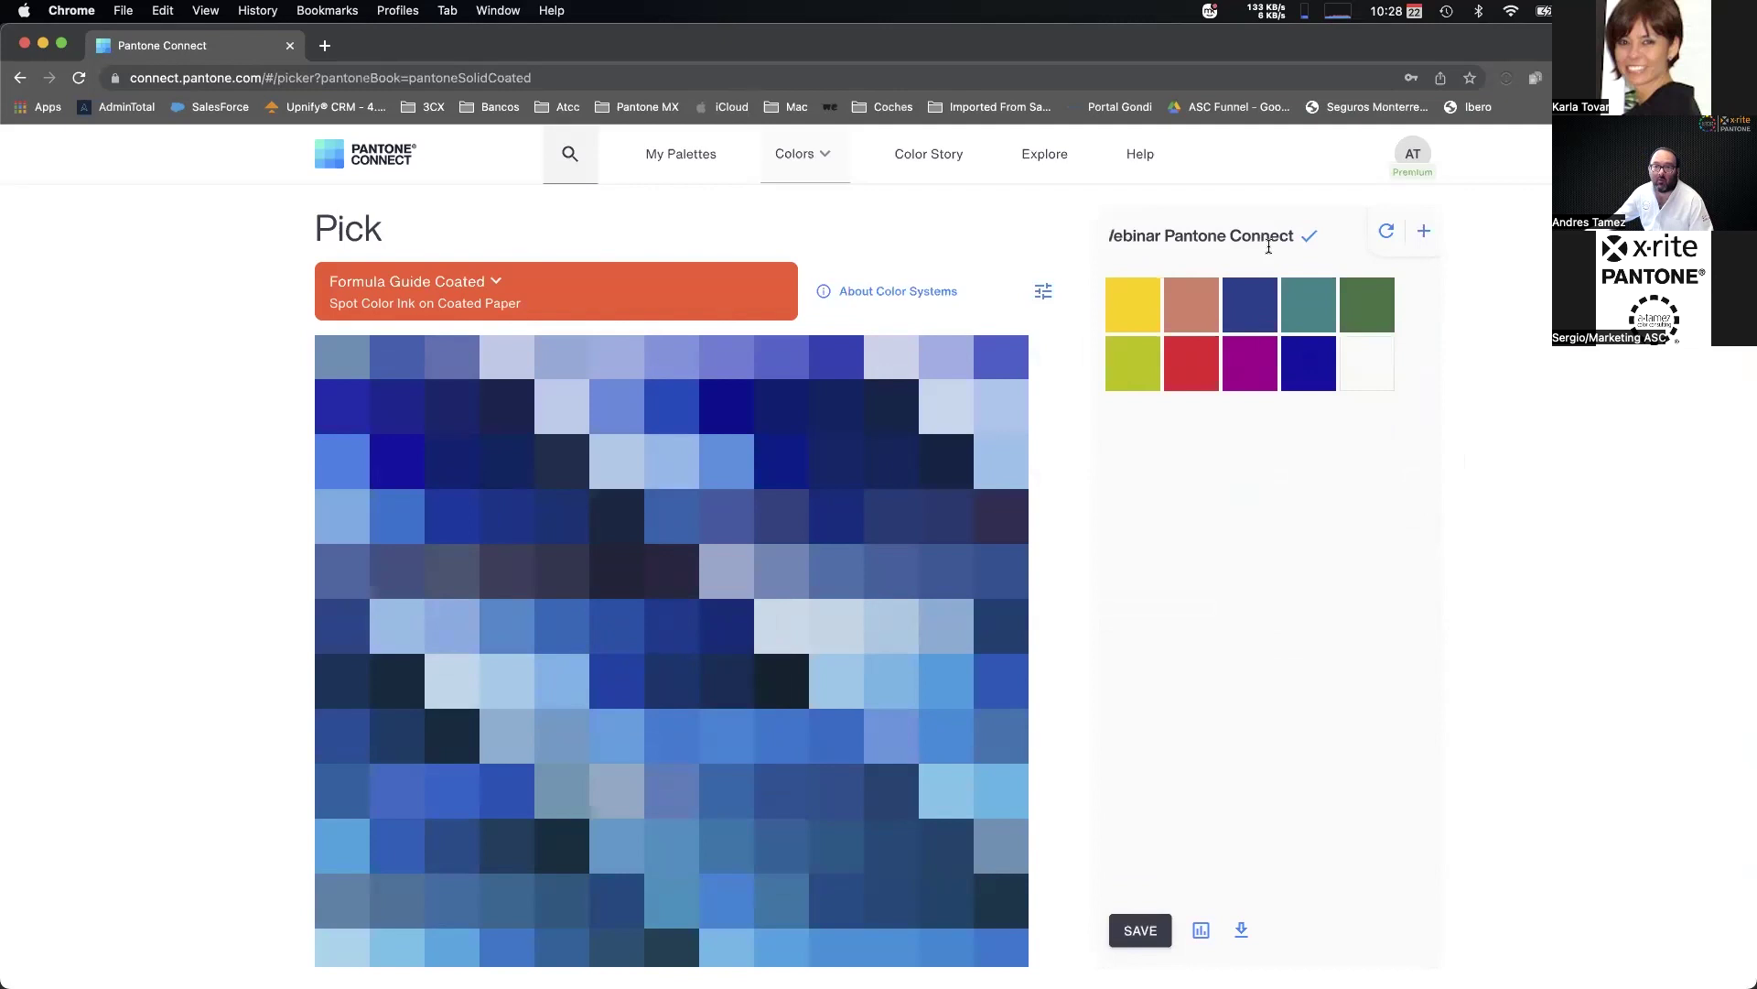
pyautogui.click(1312, 235)
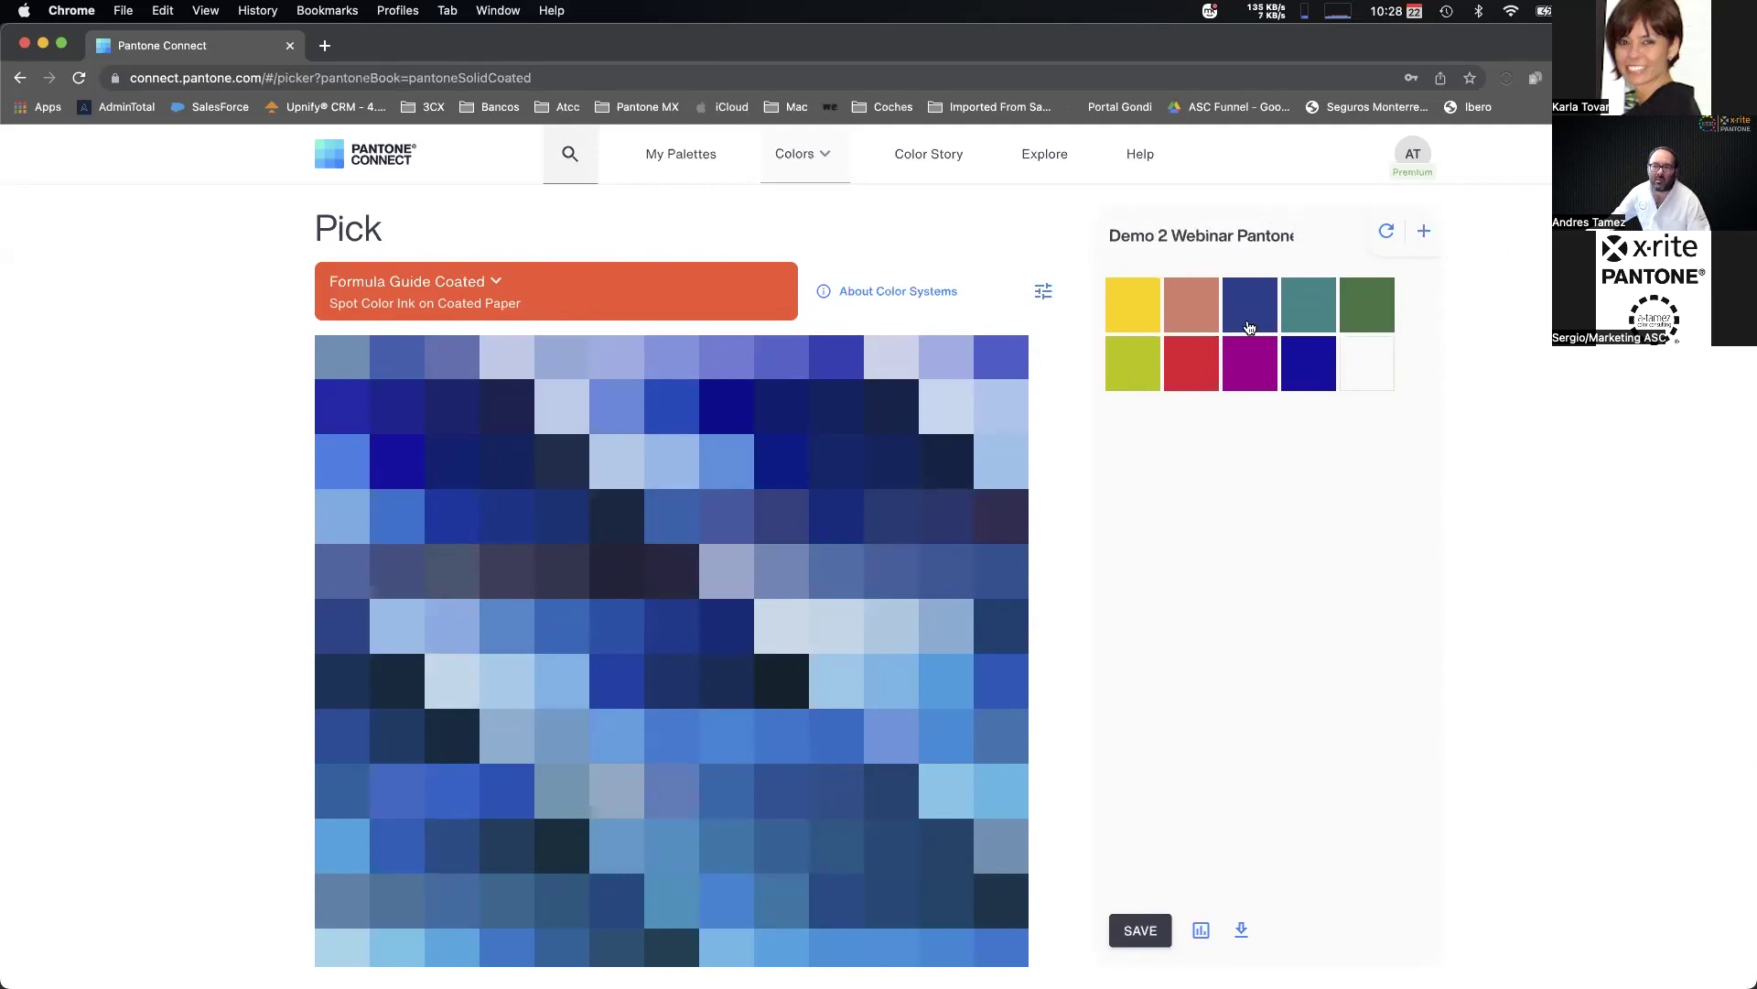
pyautogui.click(1140, 930)
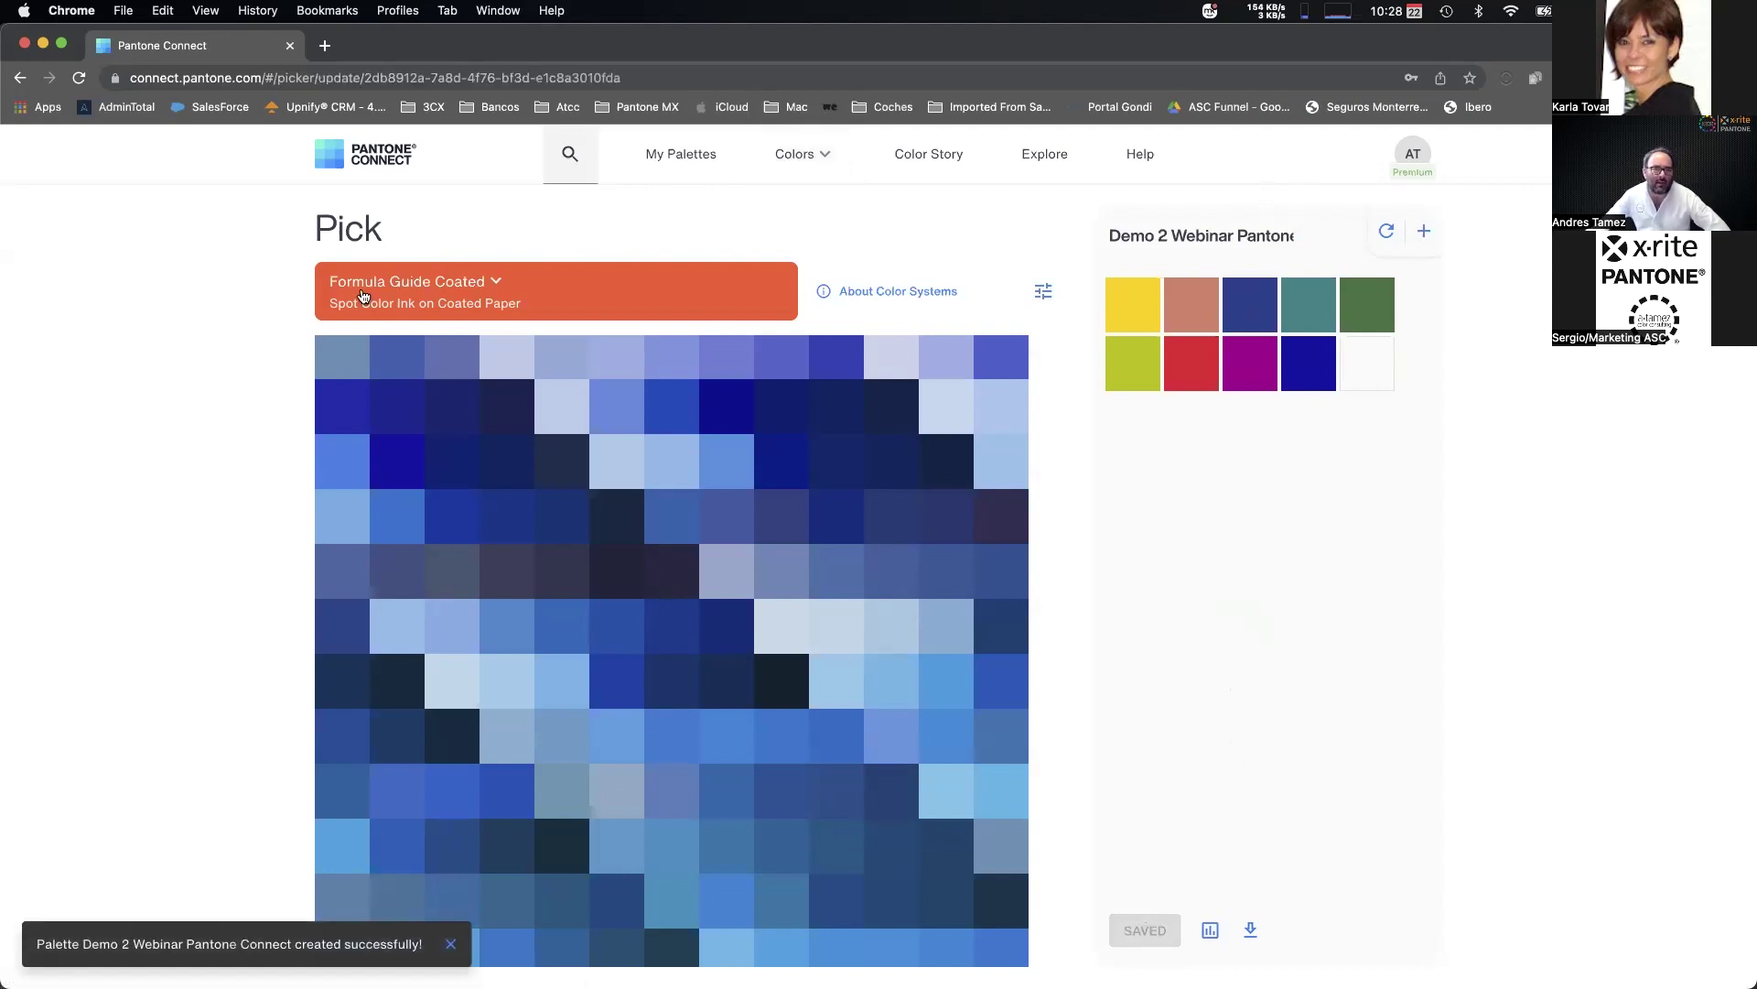
pyautogui.click(632, 158)
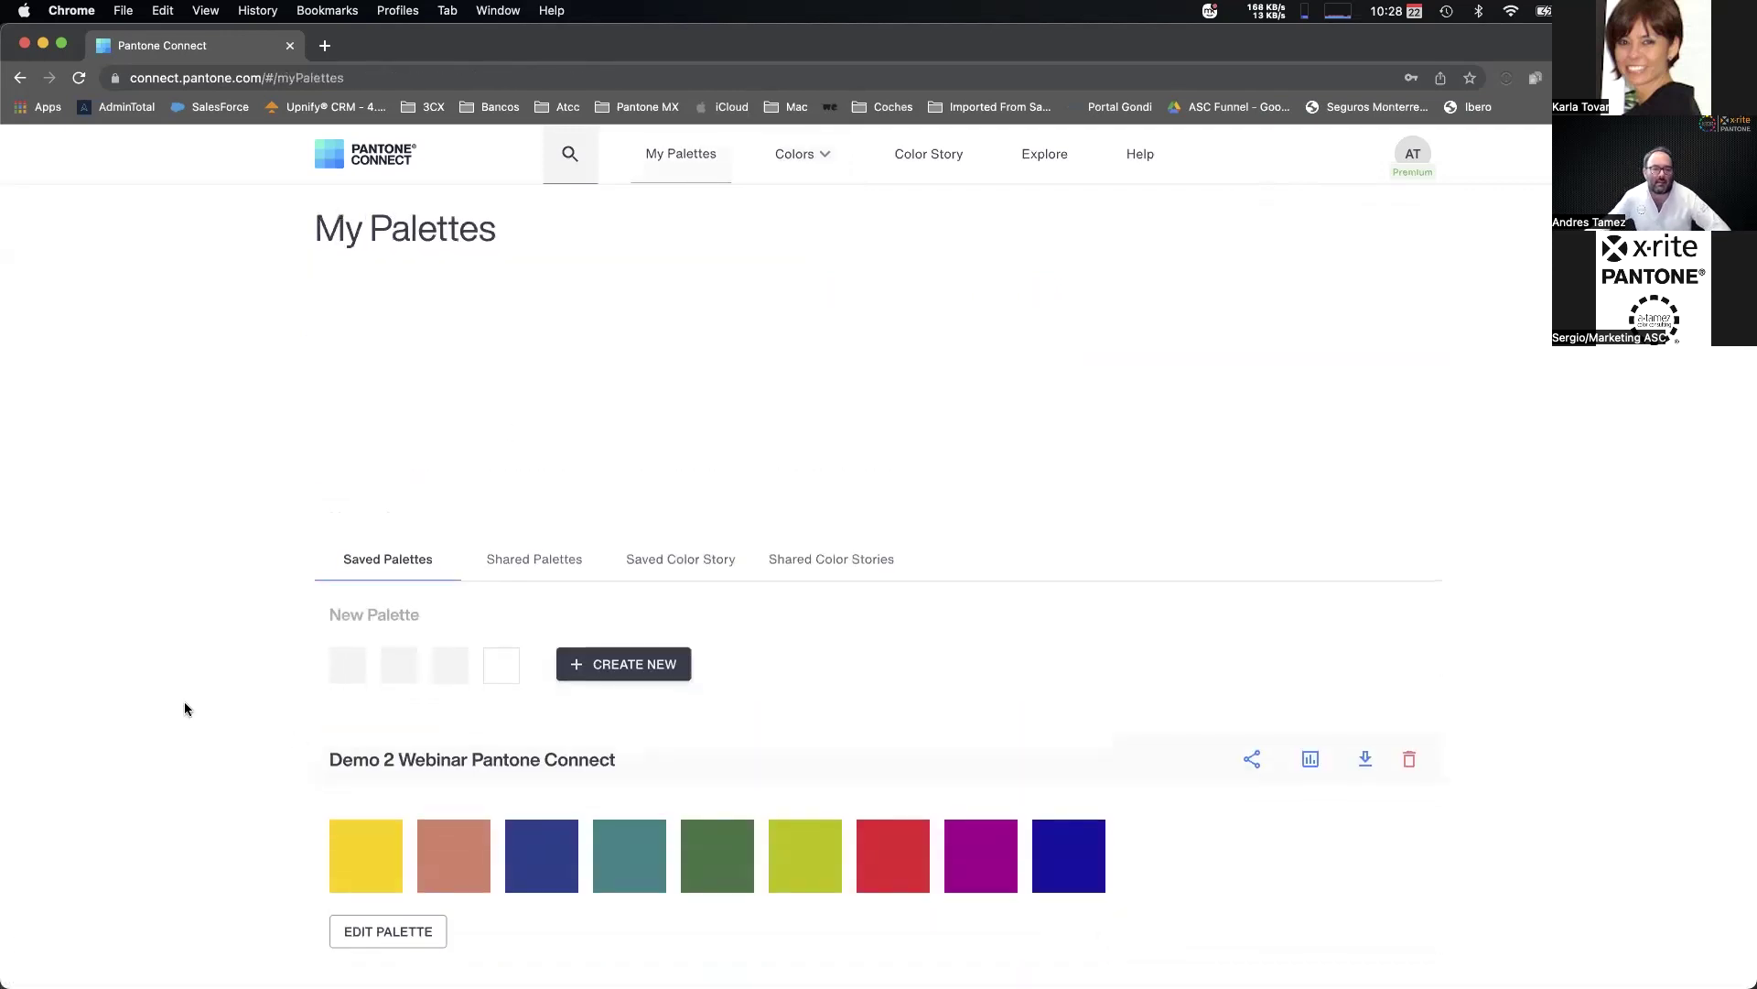
# Share the Demo 2 palette with the first collaborator's e-mail address.
pyautogui.scroll(-4, 186, 710)
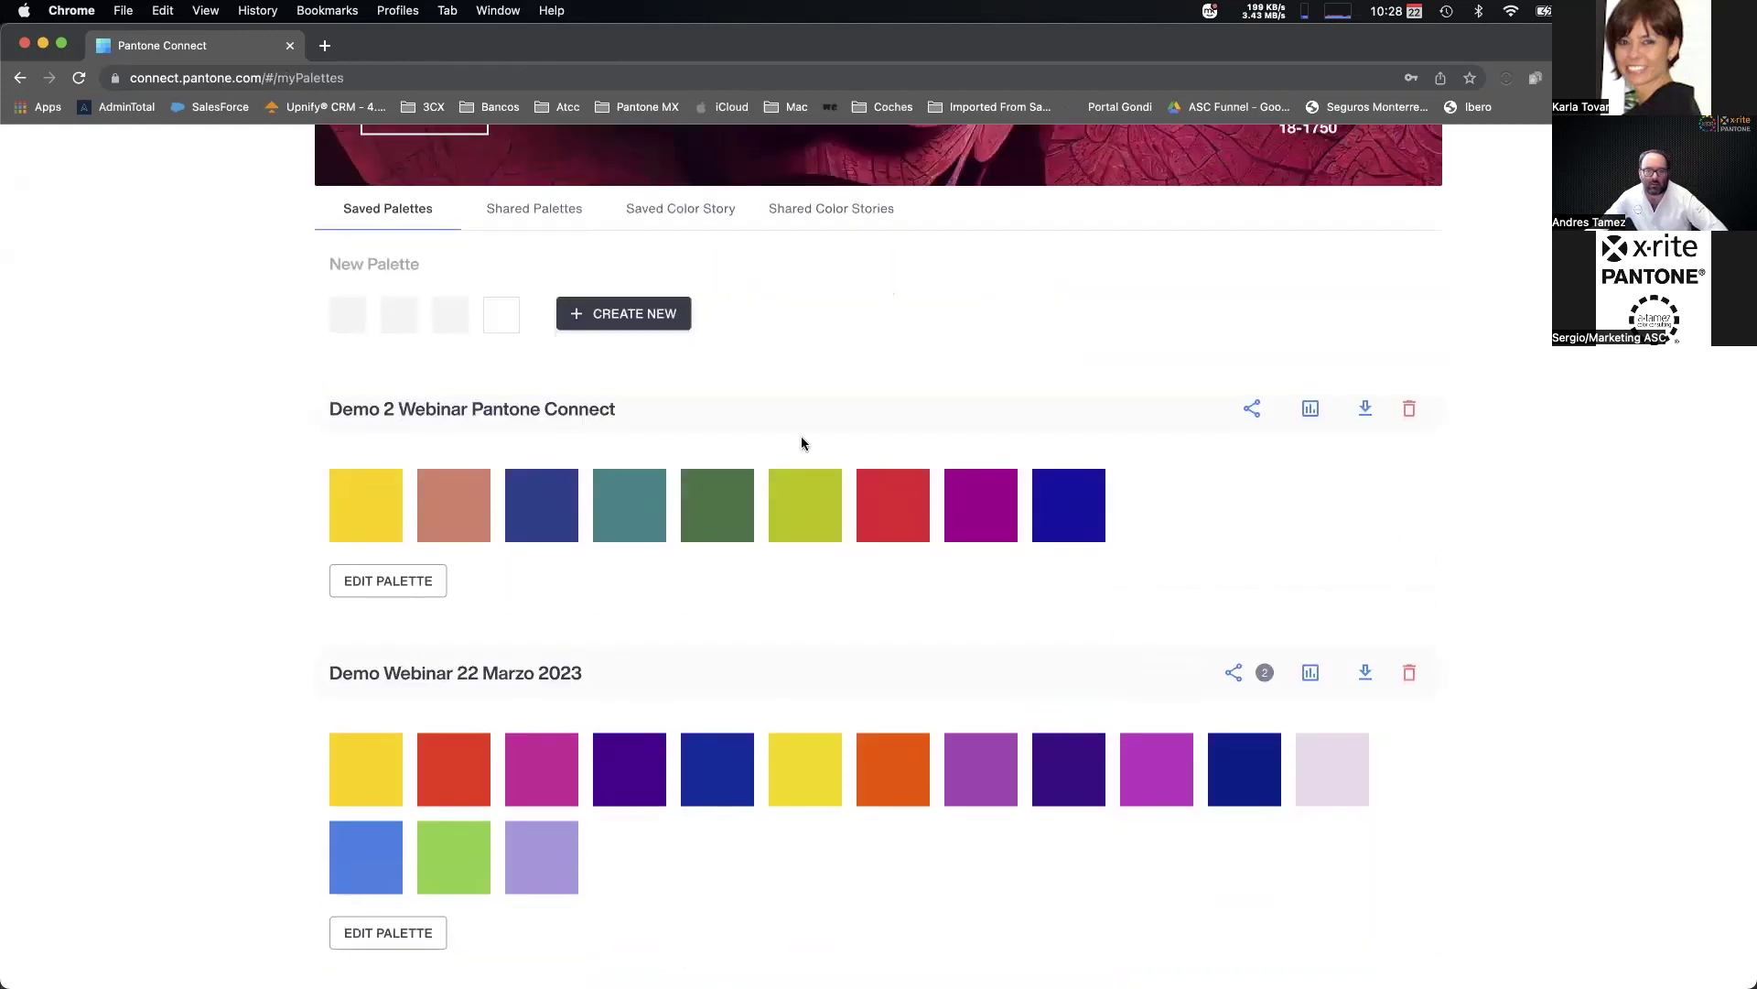
pyautogui.click(1253, 411)
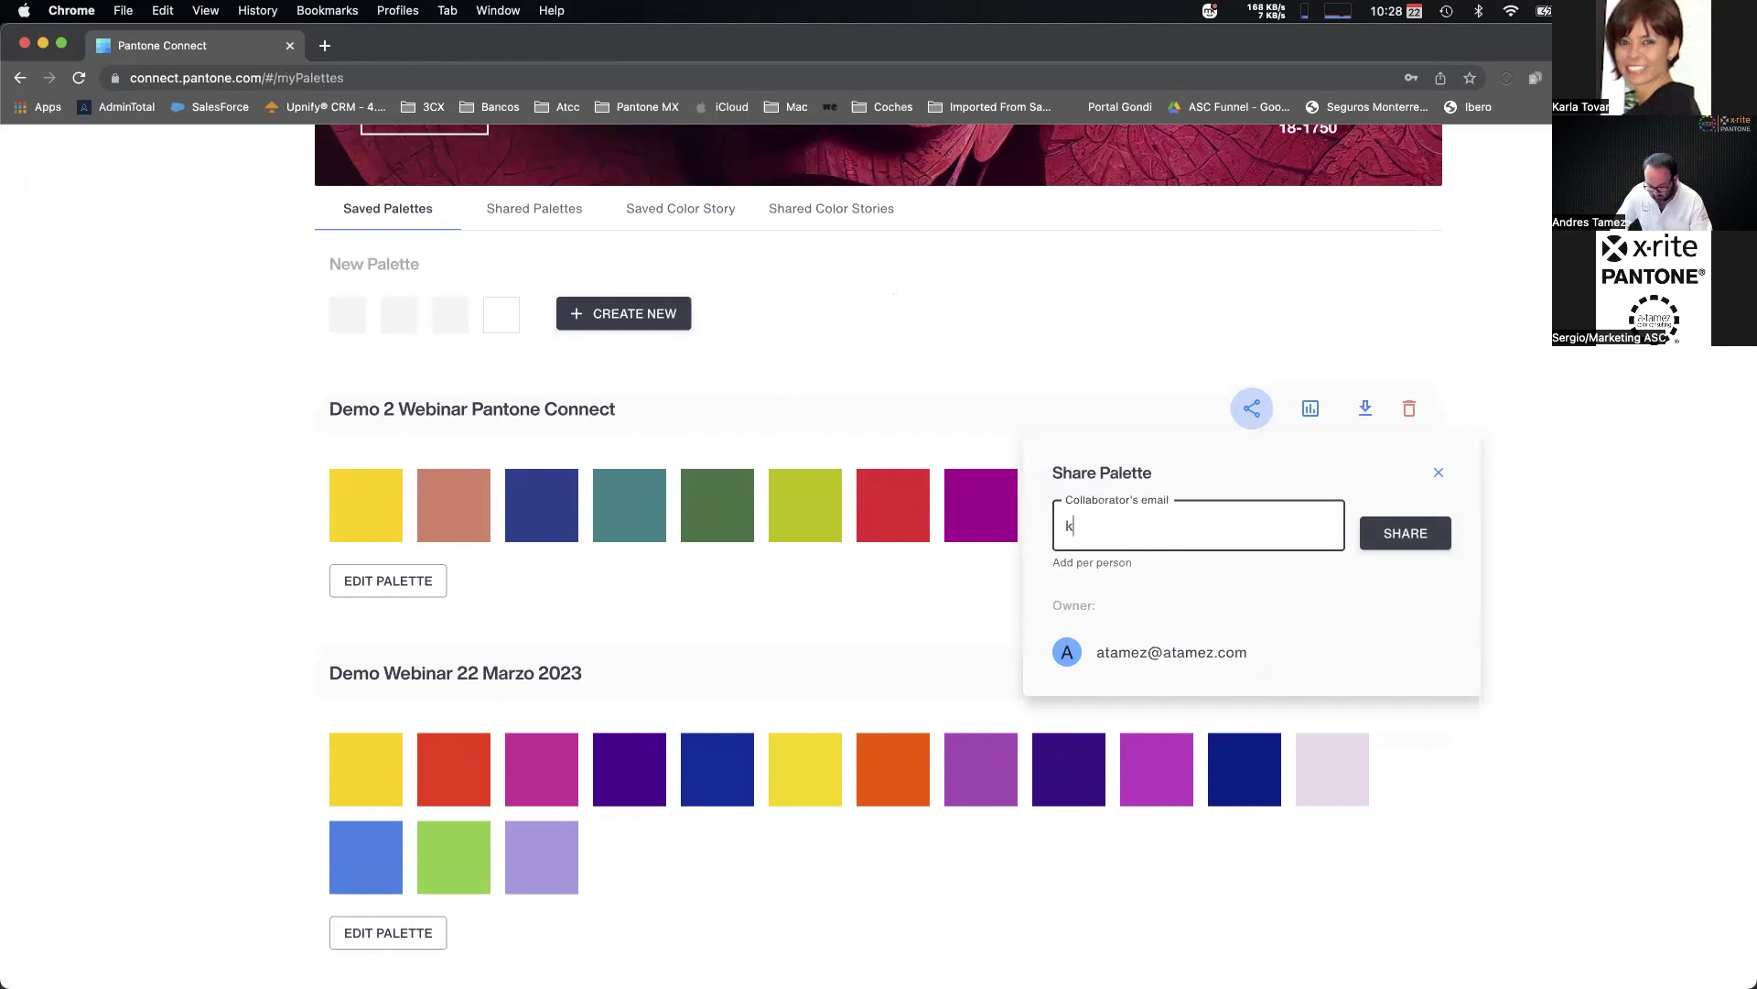
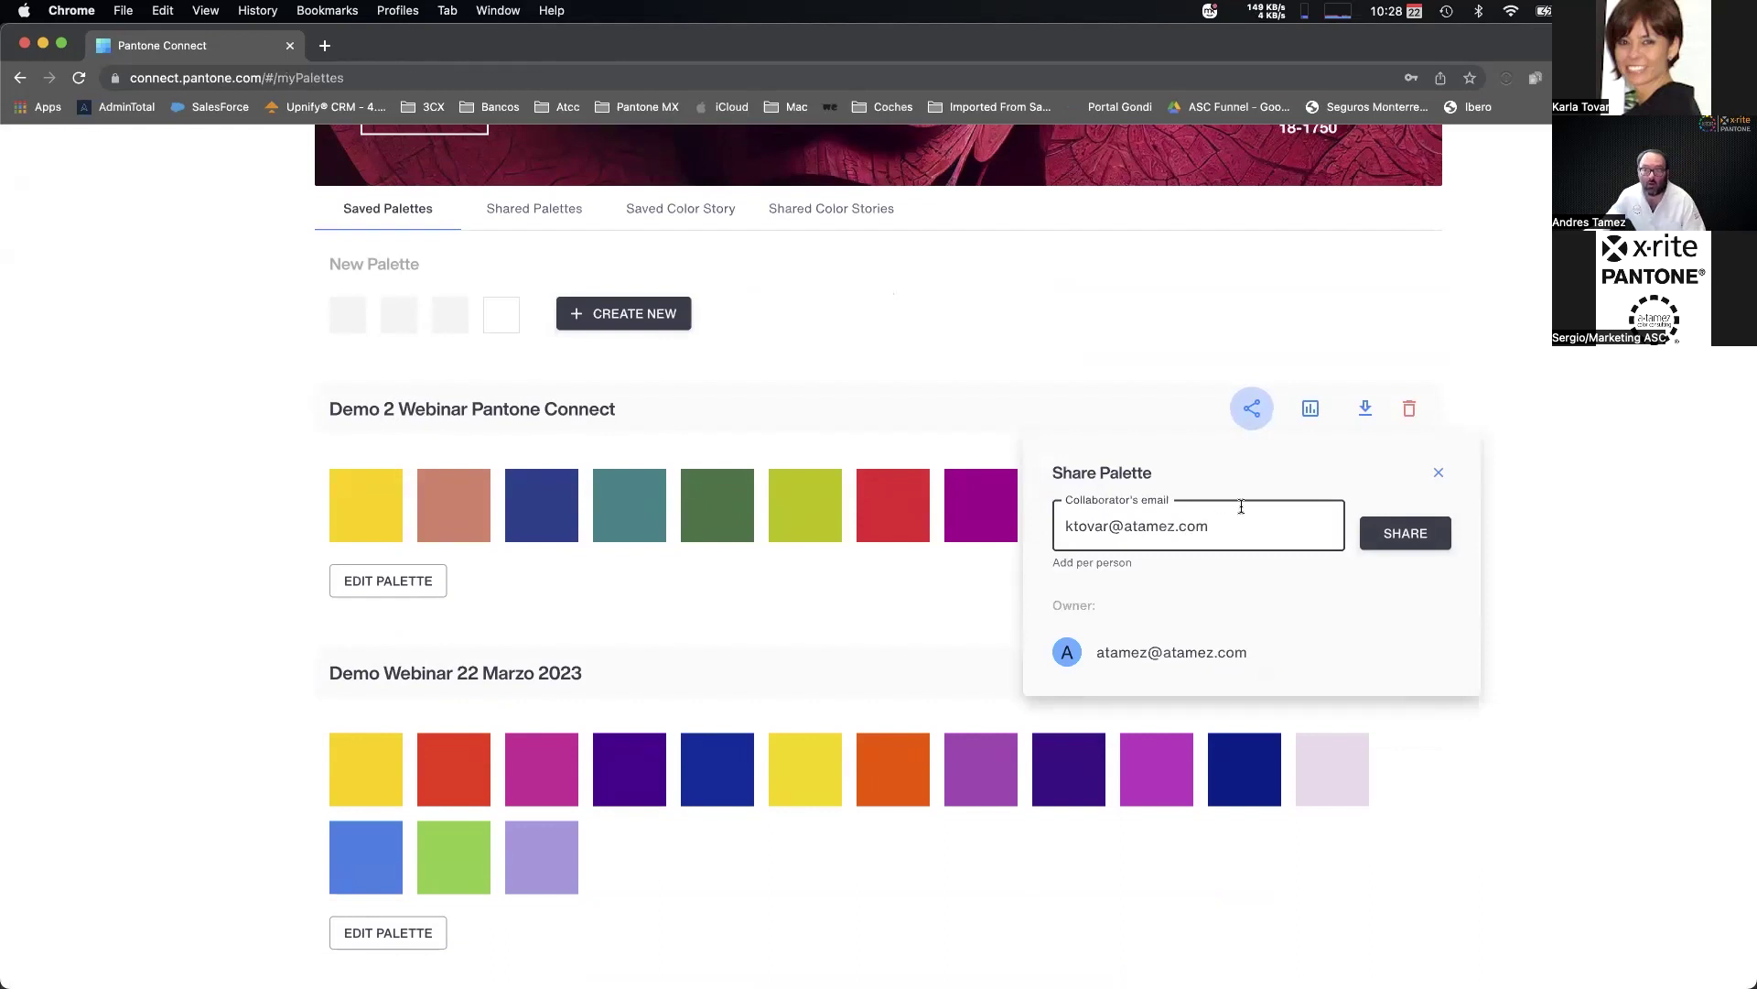
pyautogui.click(1391, 540)
# Share it with a second collaborator's e-mail, then close the sharing panel.
pyautogui.click(1131, 536)
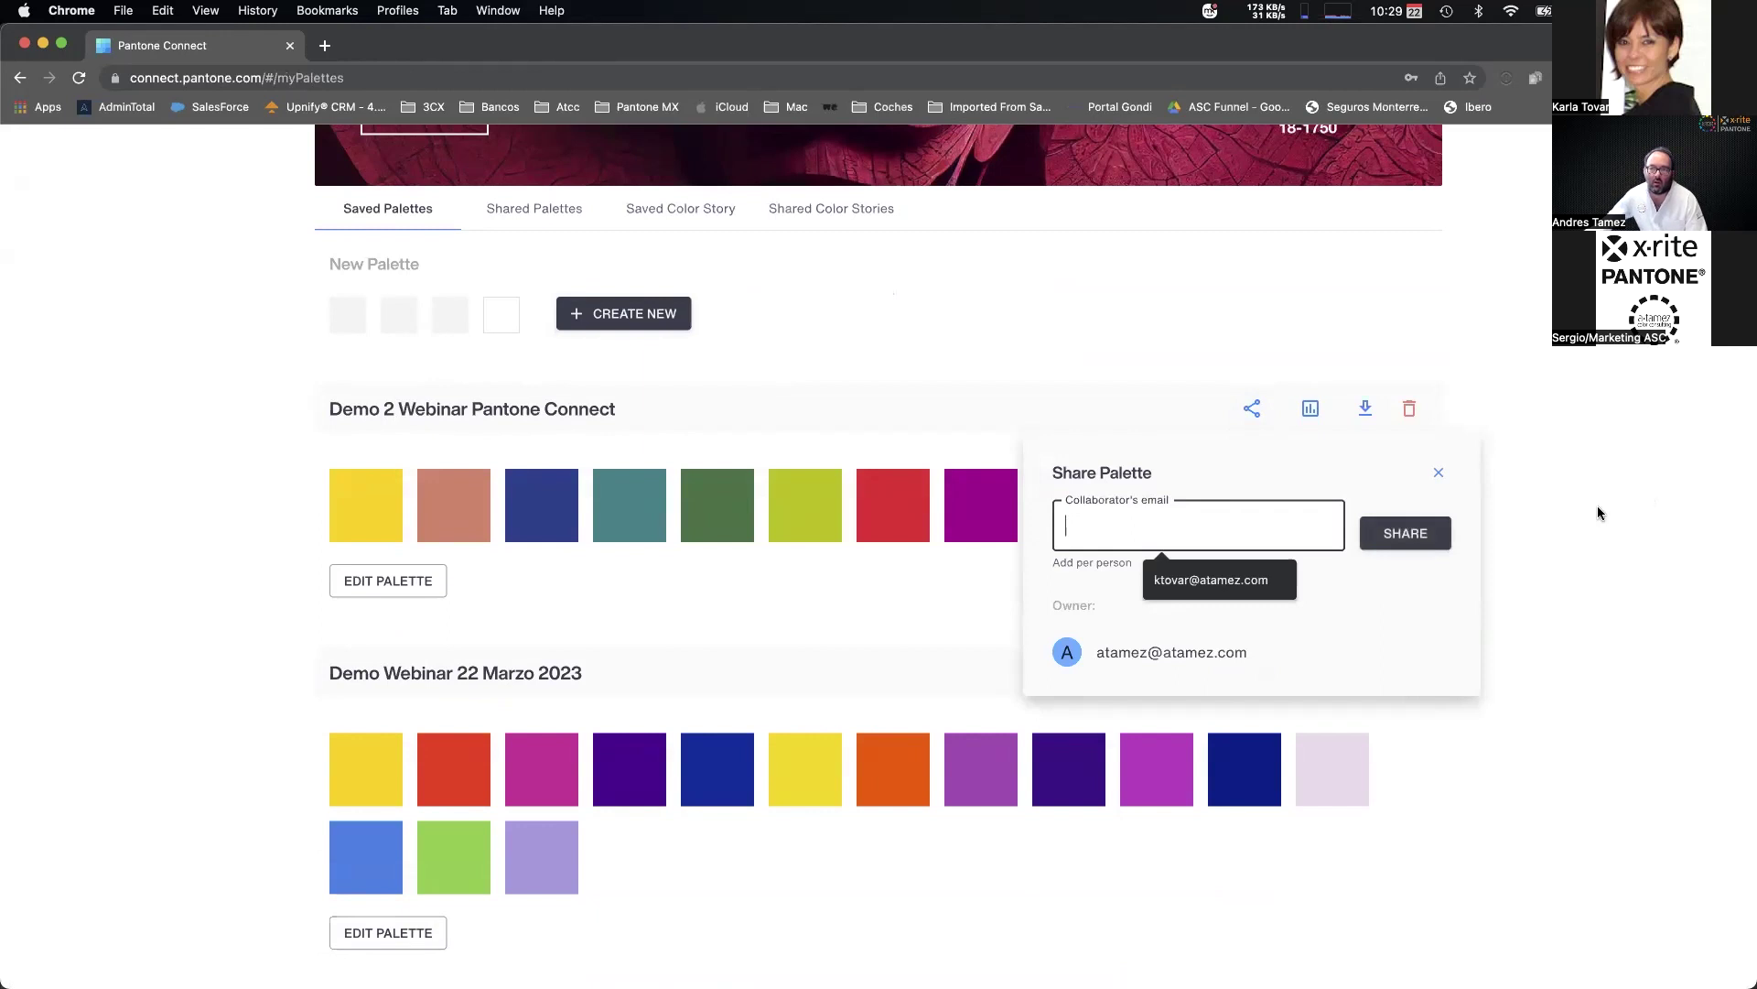
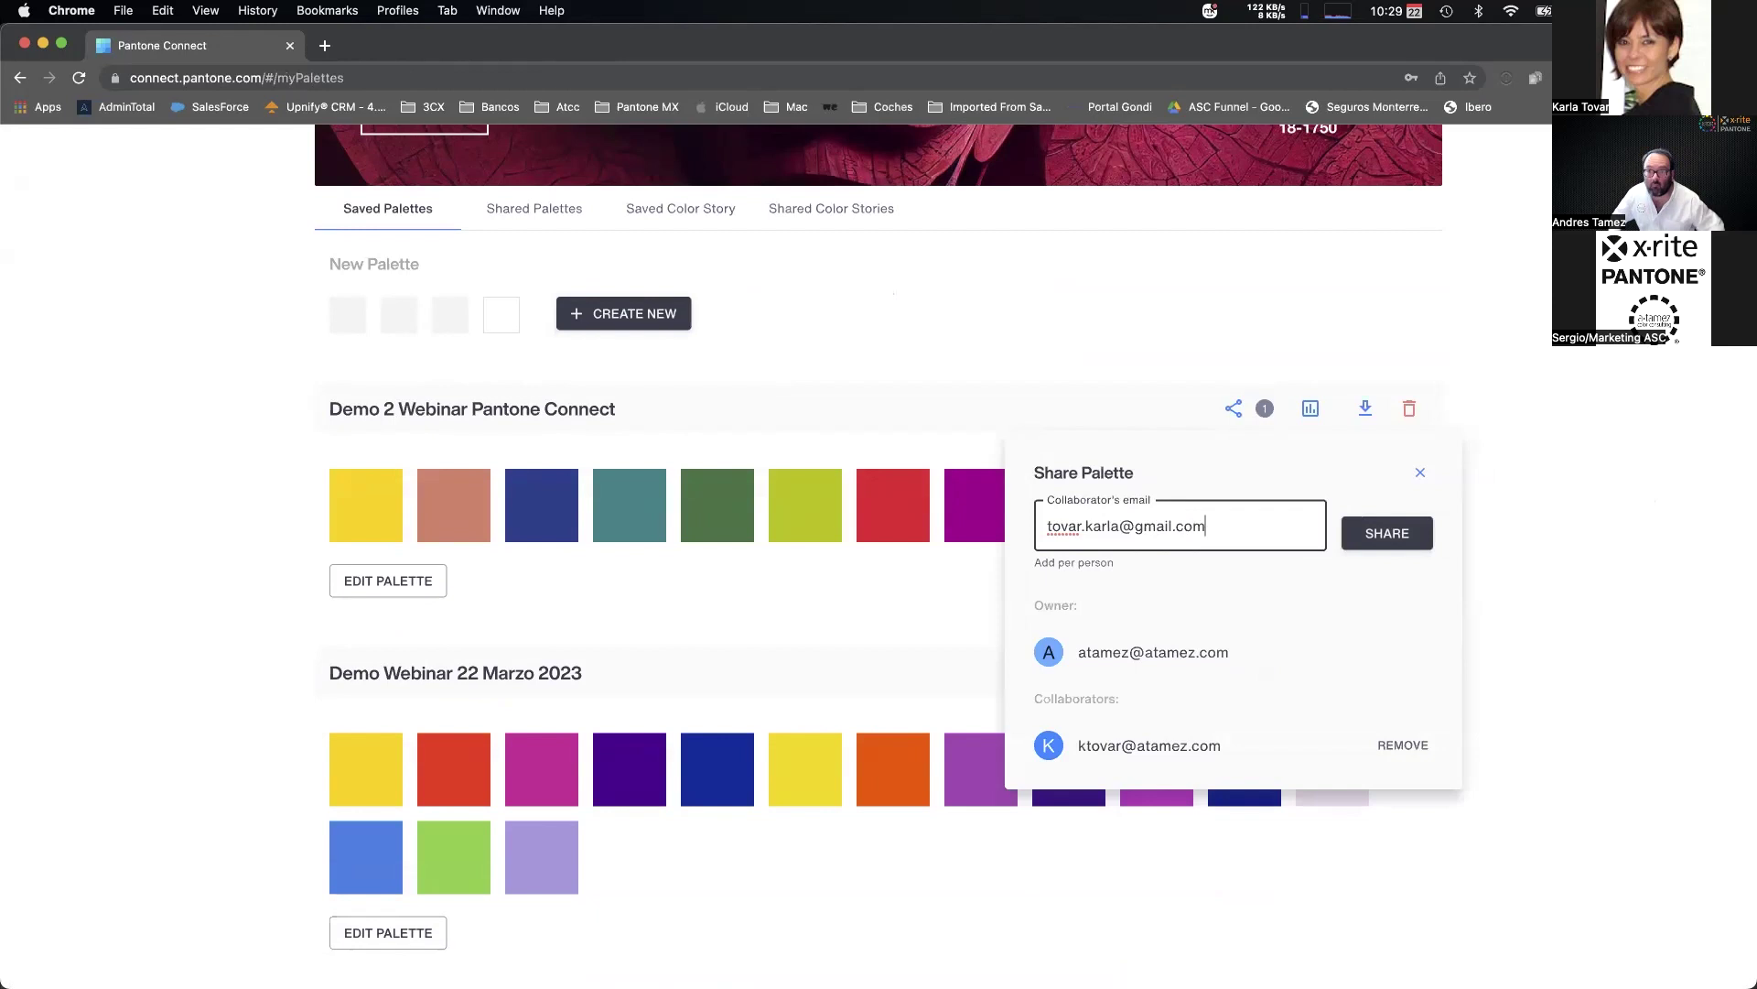
pyautogui.click(1406, 541)
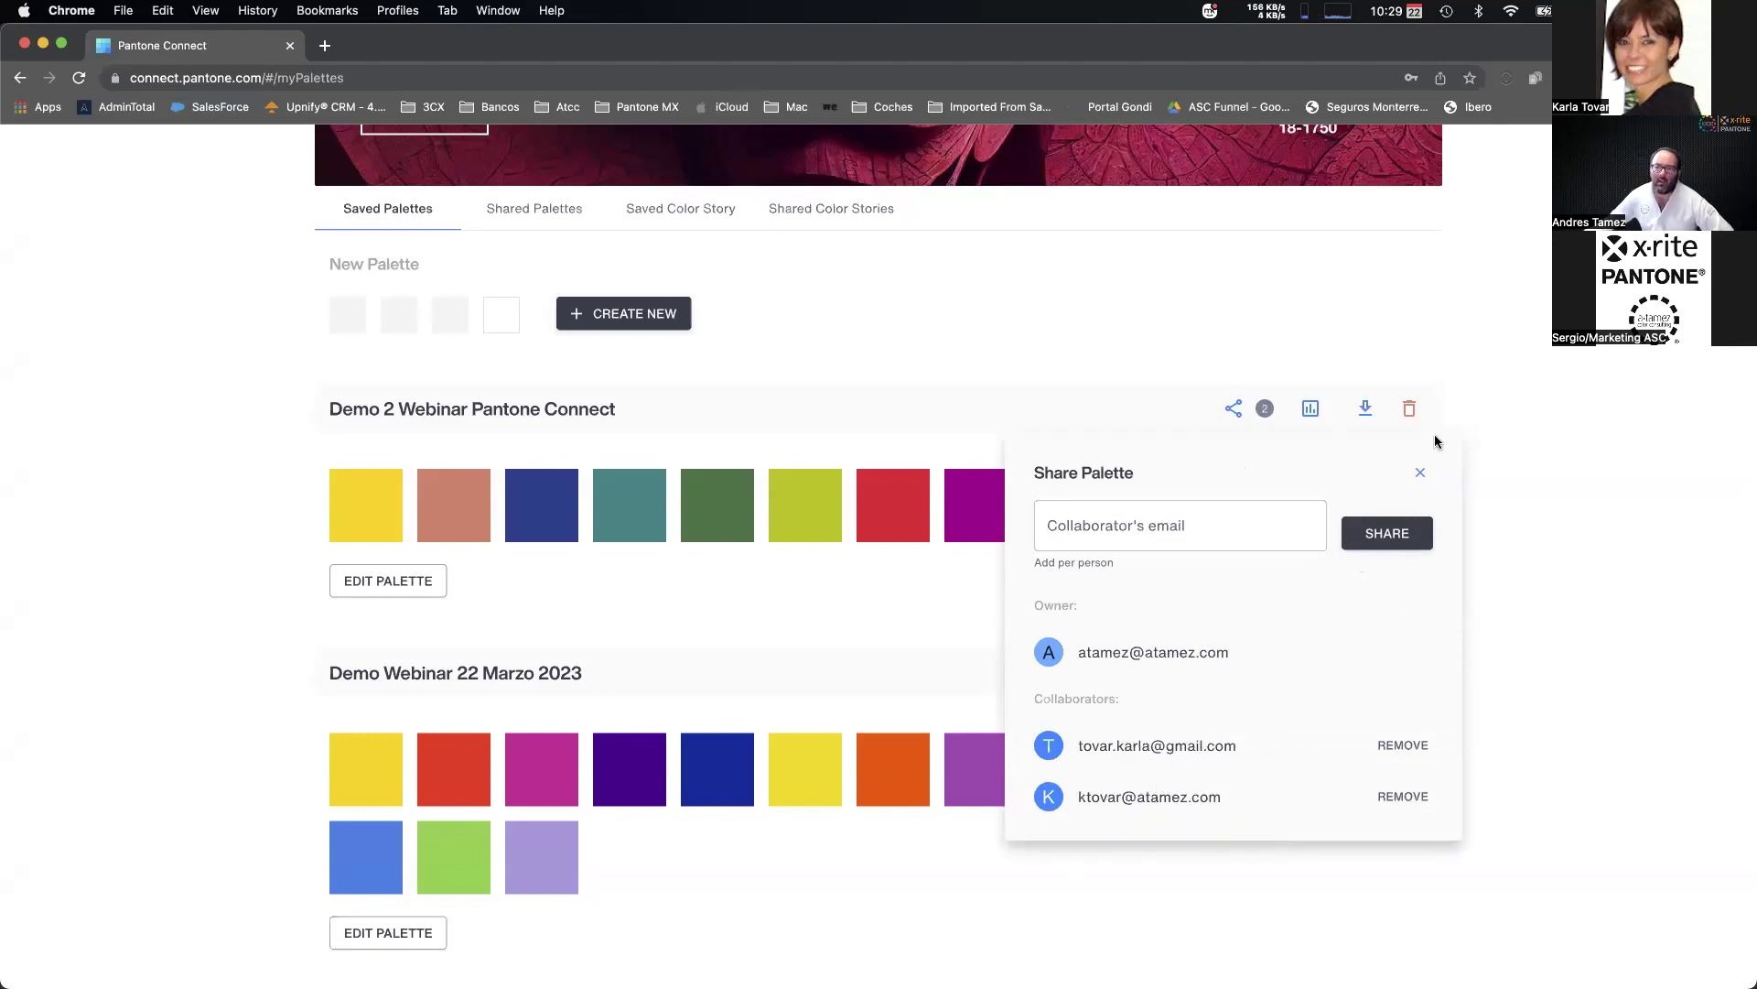
pyautogui.click(1536, 443)
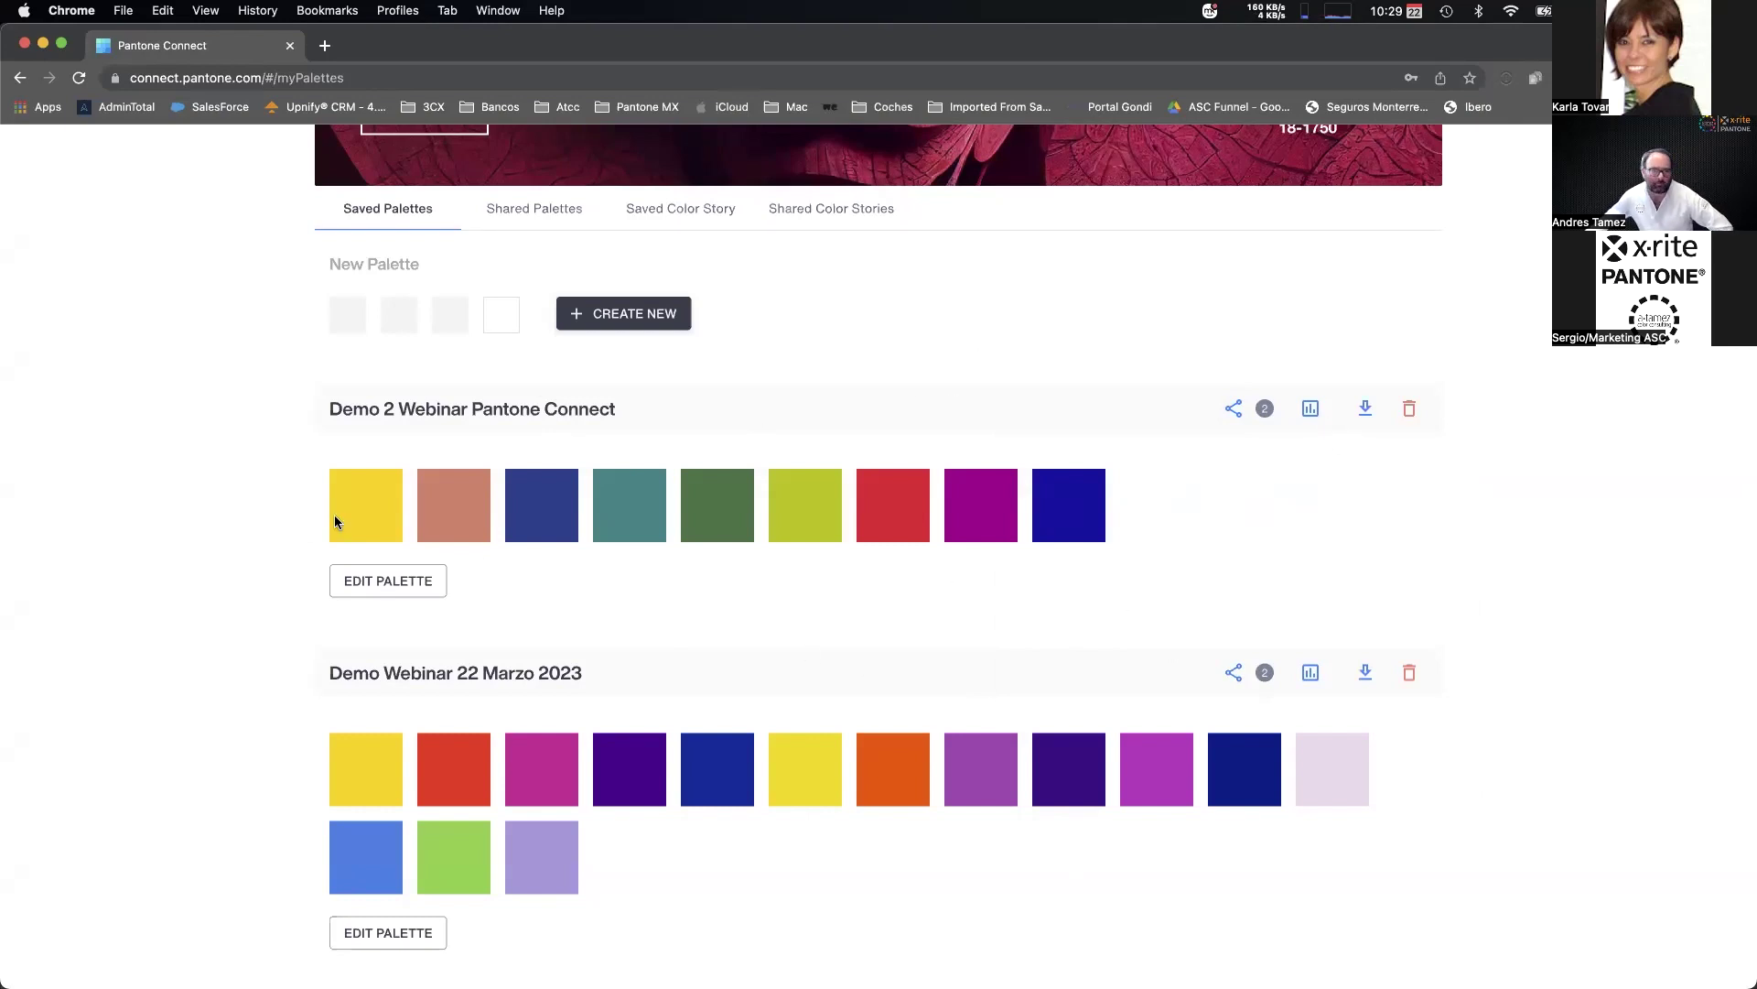
pyautogui.click(1311, 410)
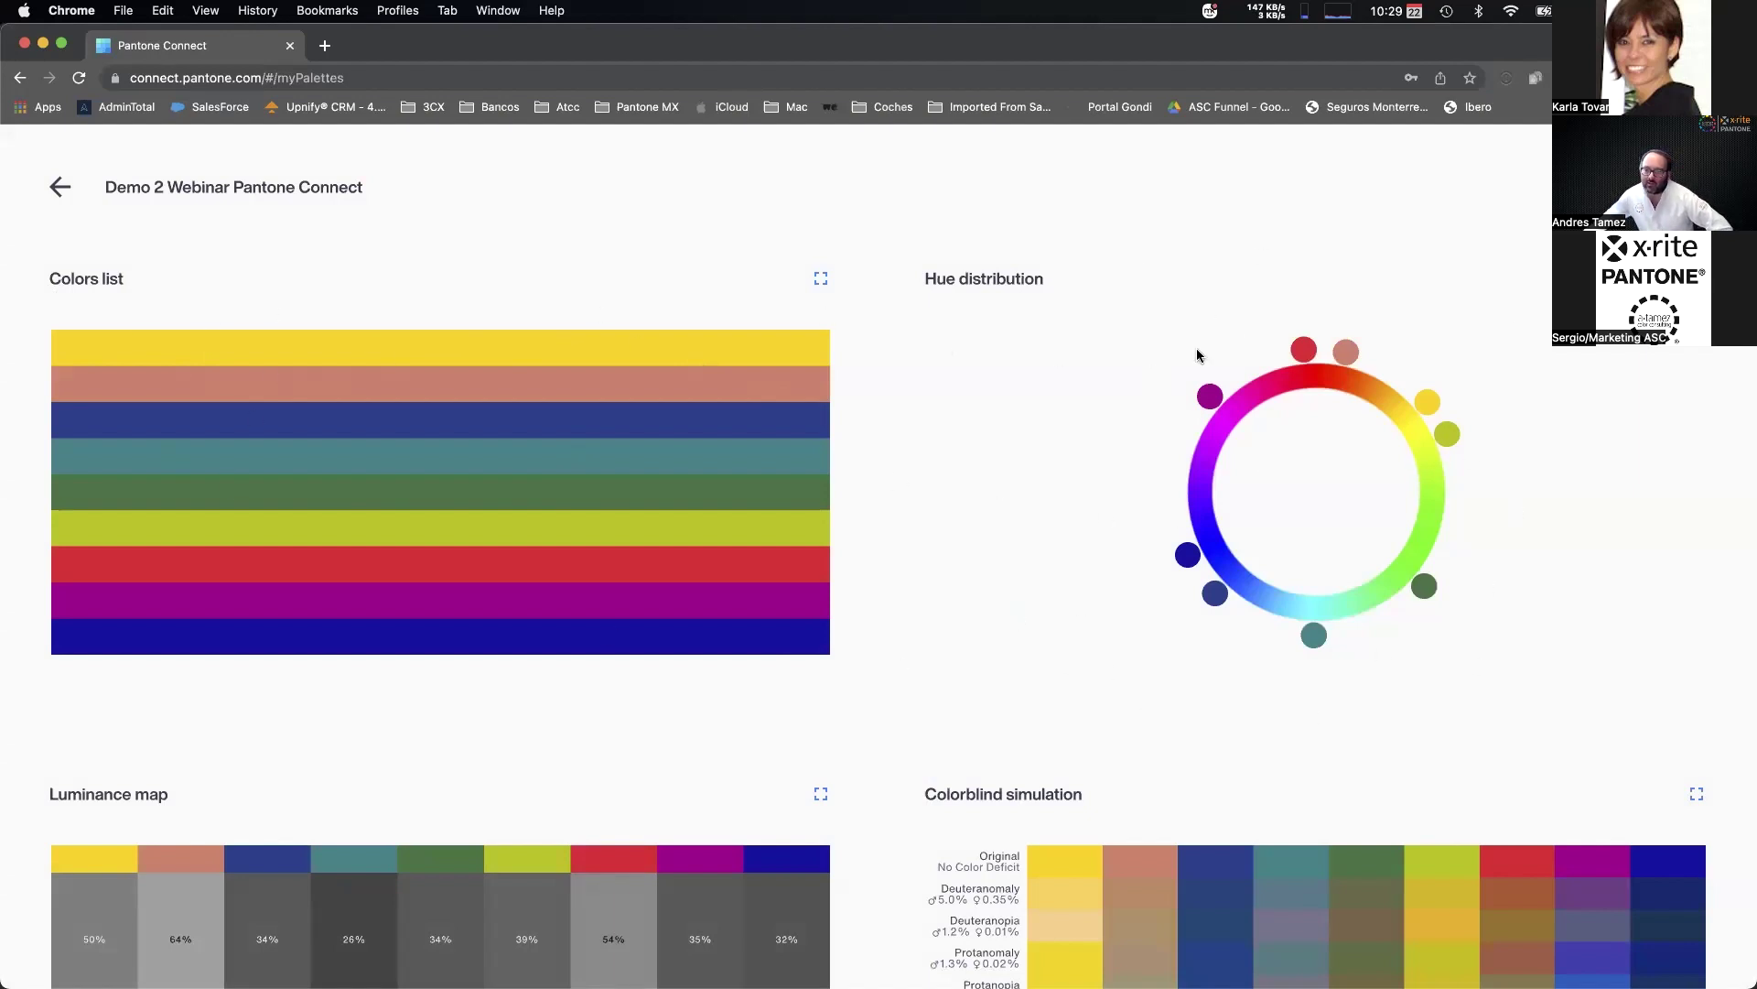
pyautogui.scroll(-5, 1026, 421)
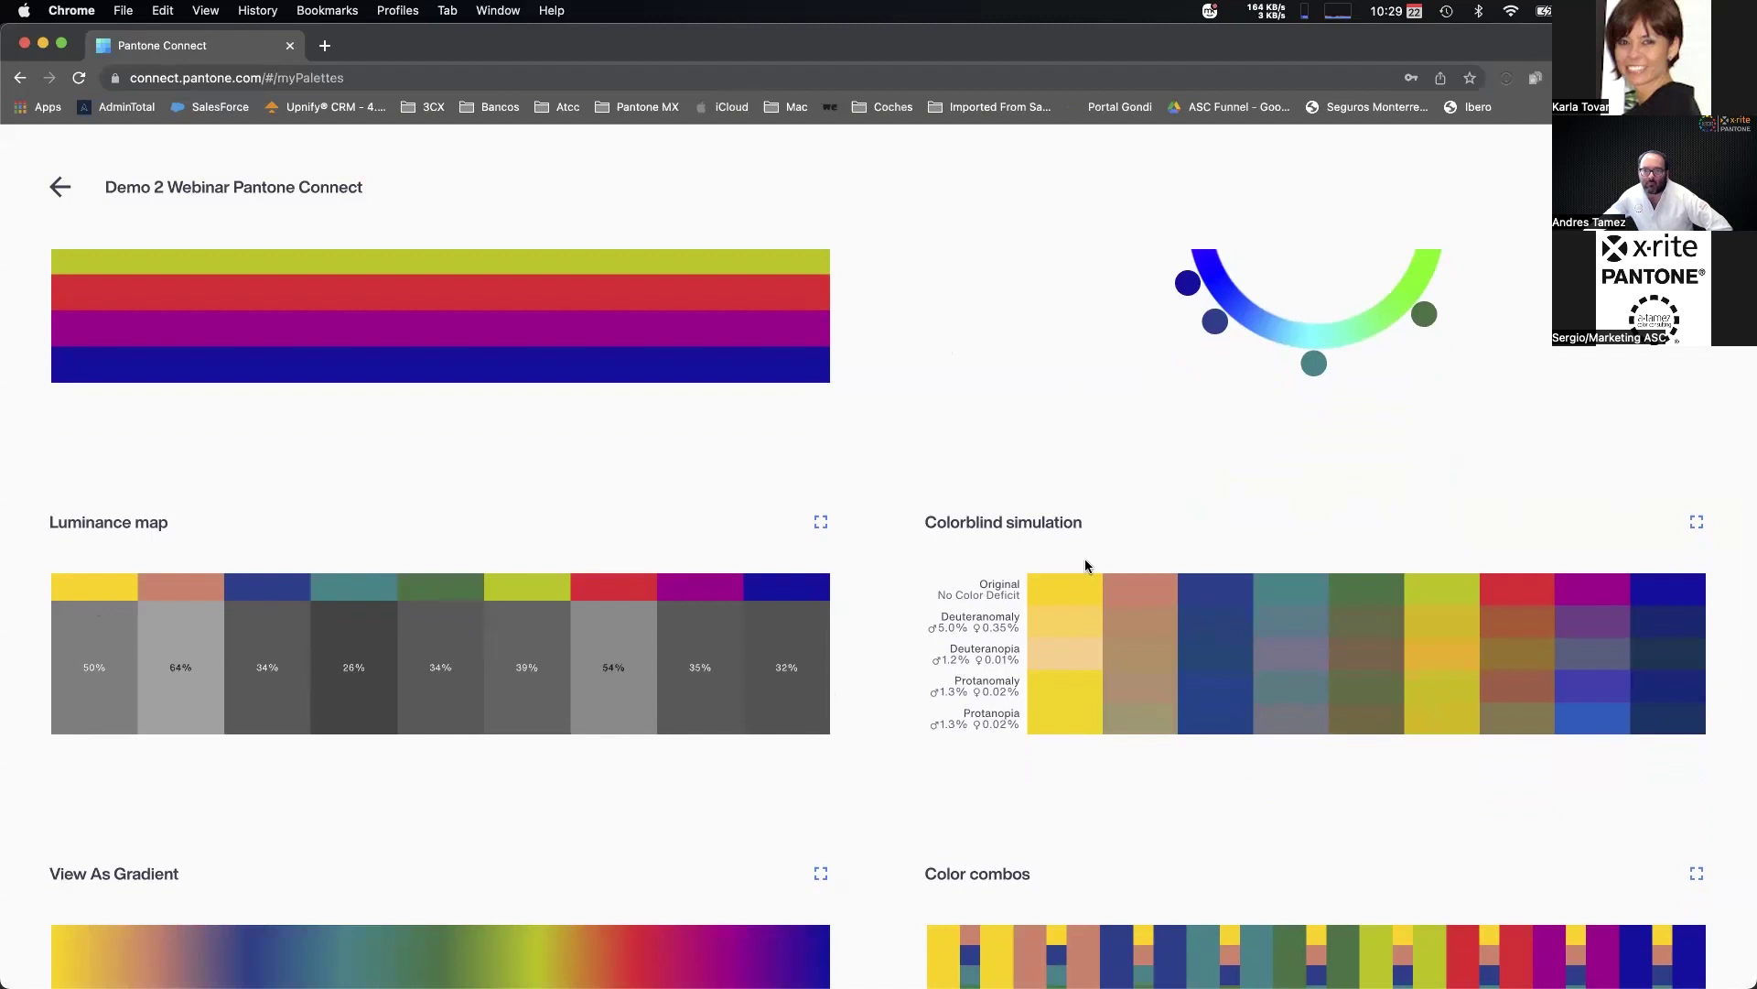
pyautogui.click(1696, 529)
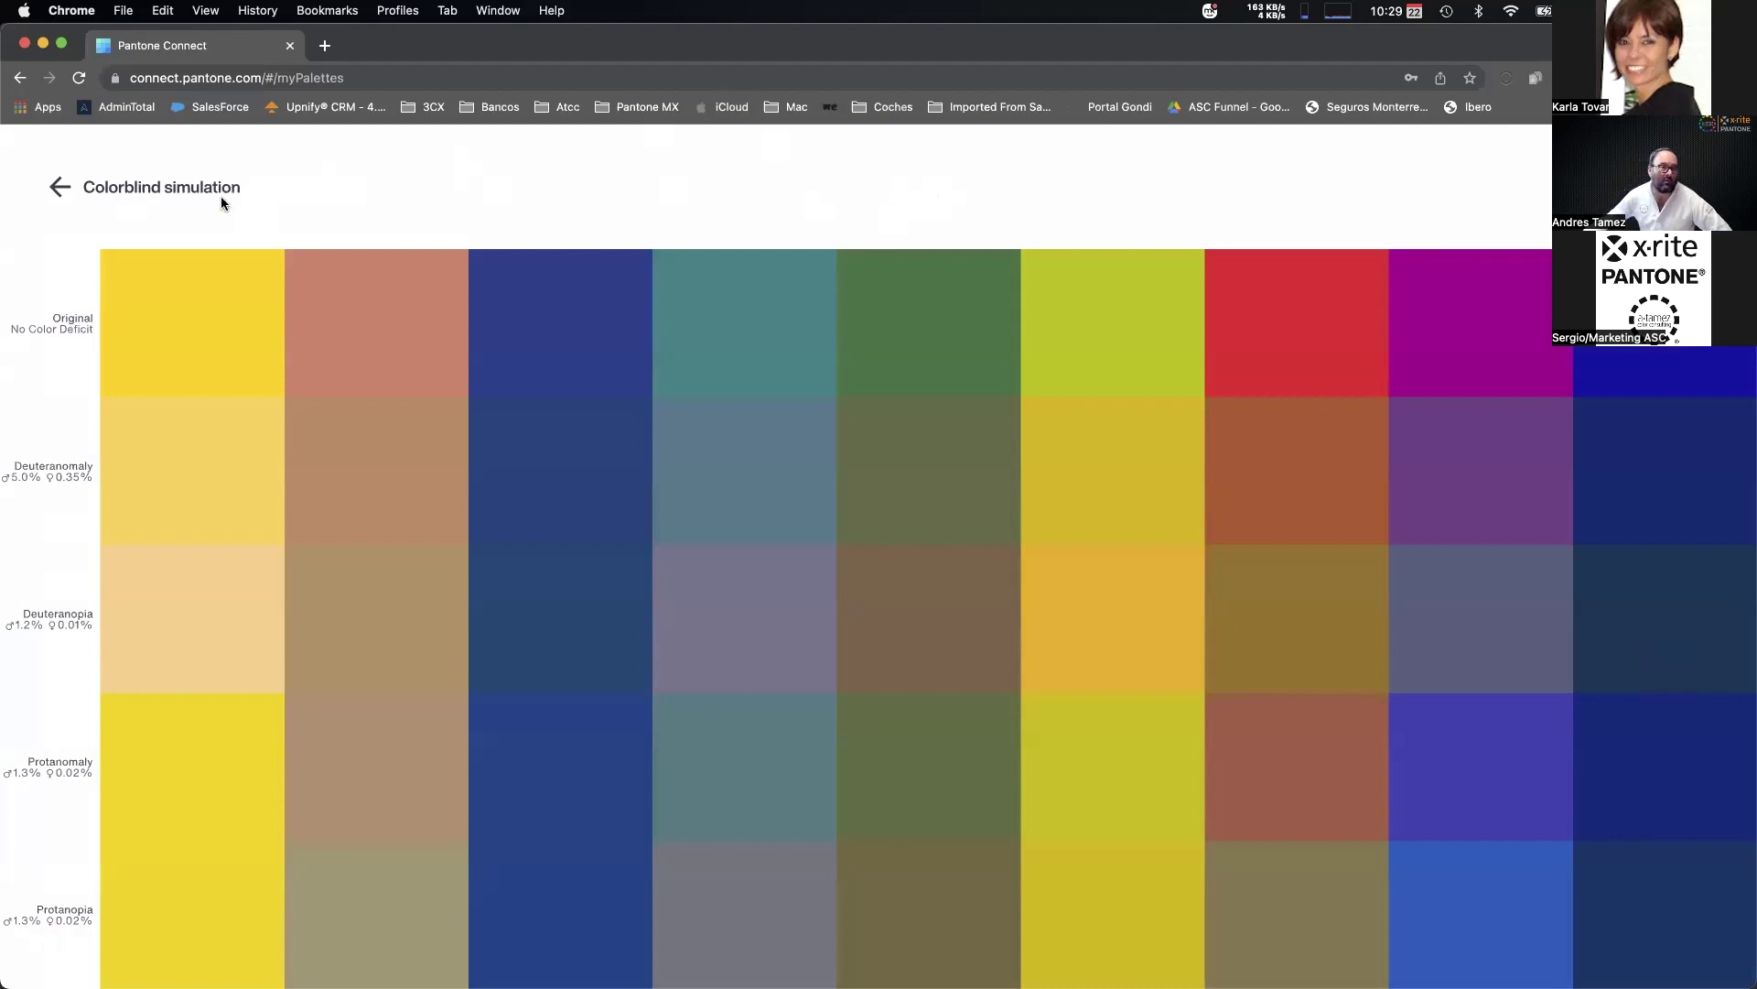
pyautogui.click(60, 187)
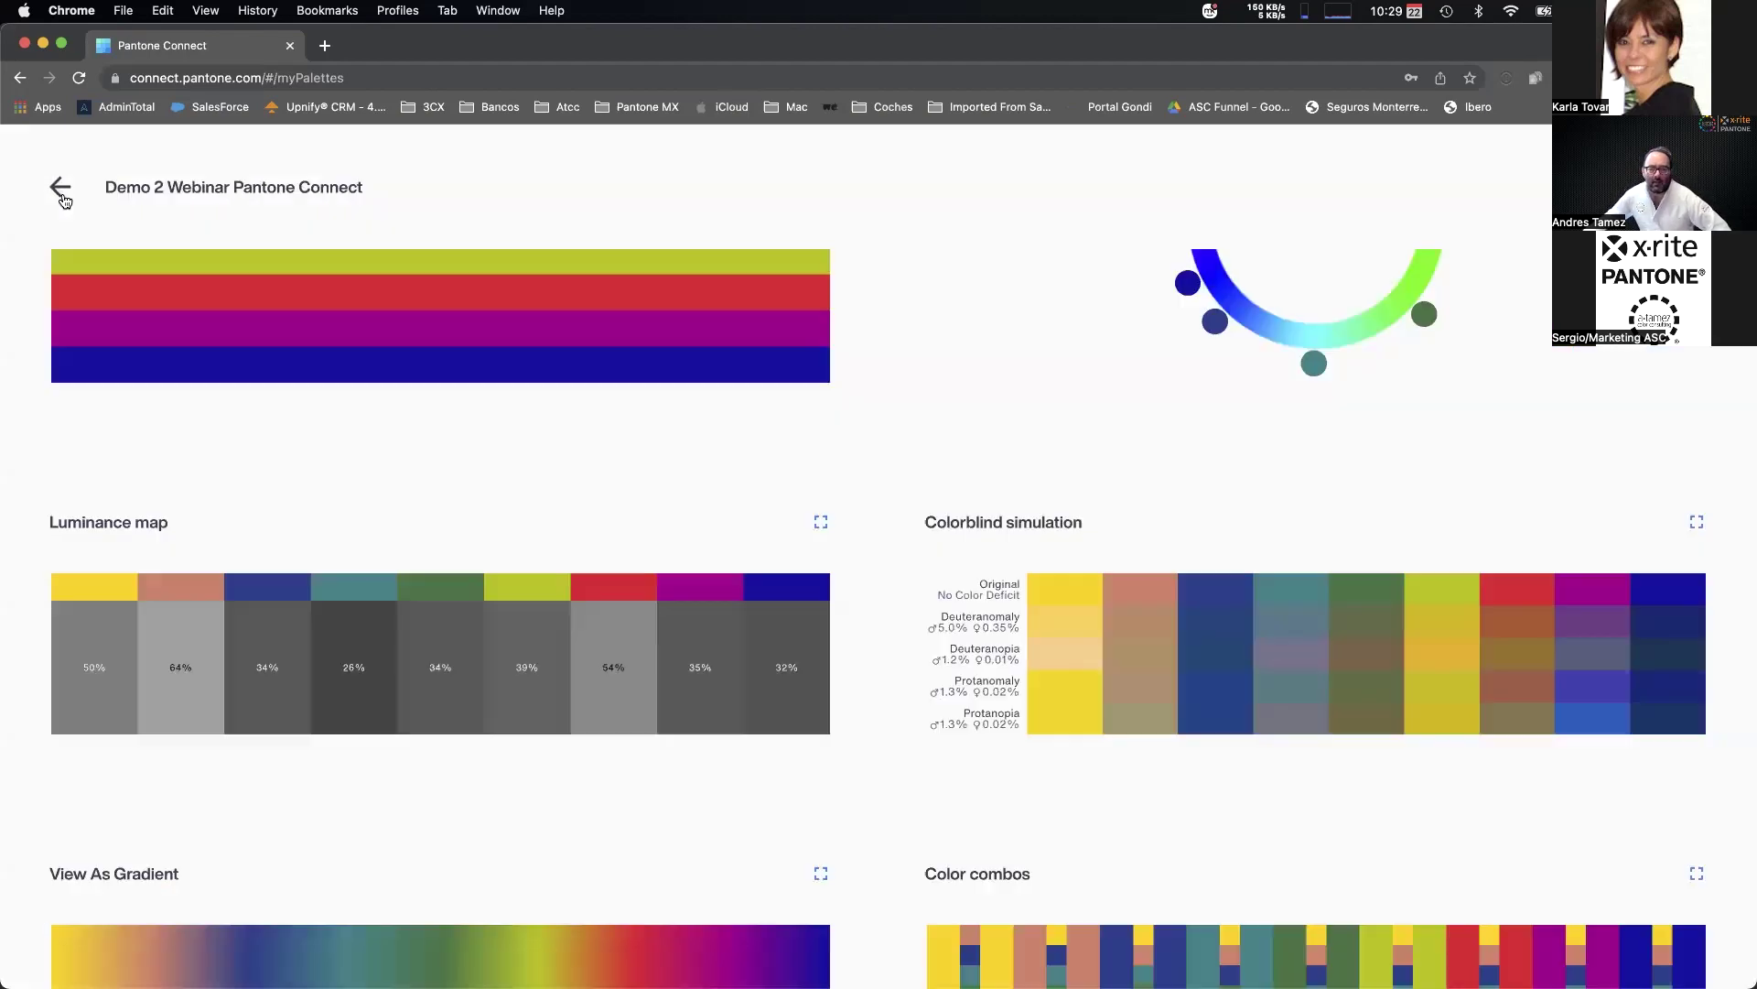
pyautogui.scroll(-5, 659, 595)
pyautogui.click(1698, 621)
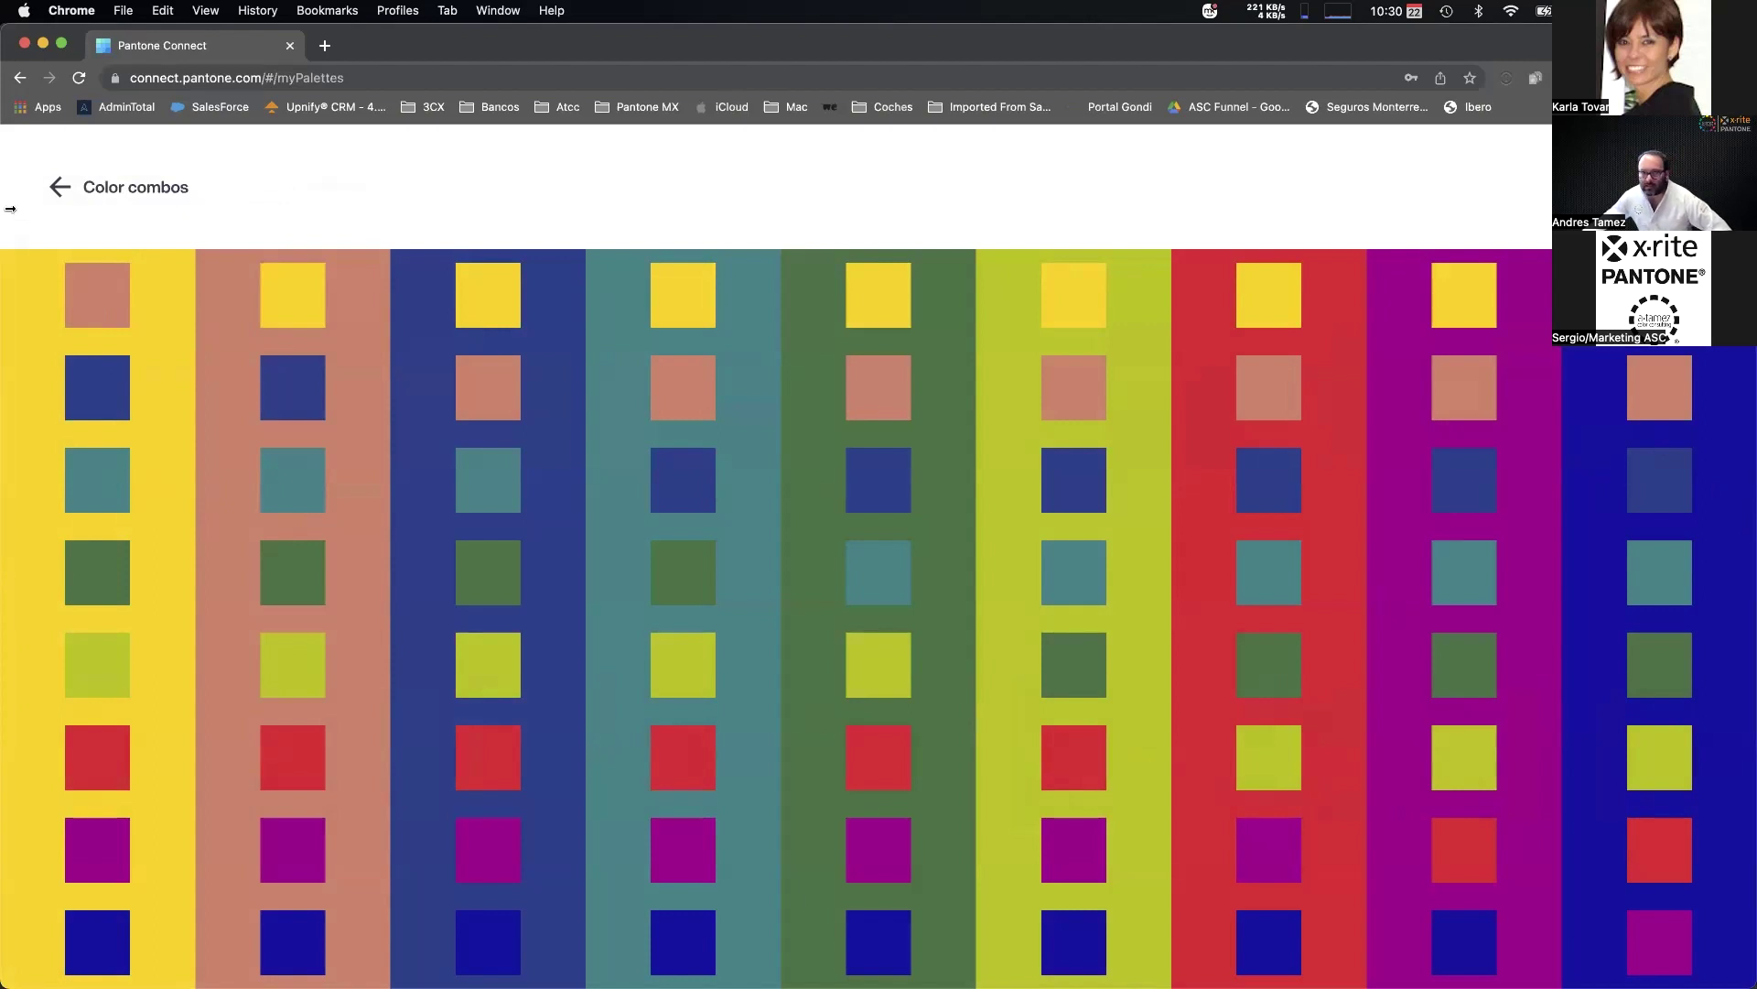
pyautogui.click(59, 188)
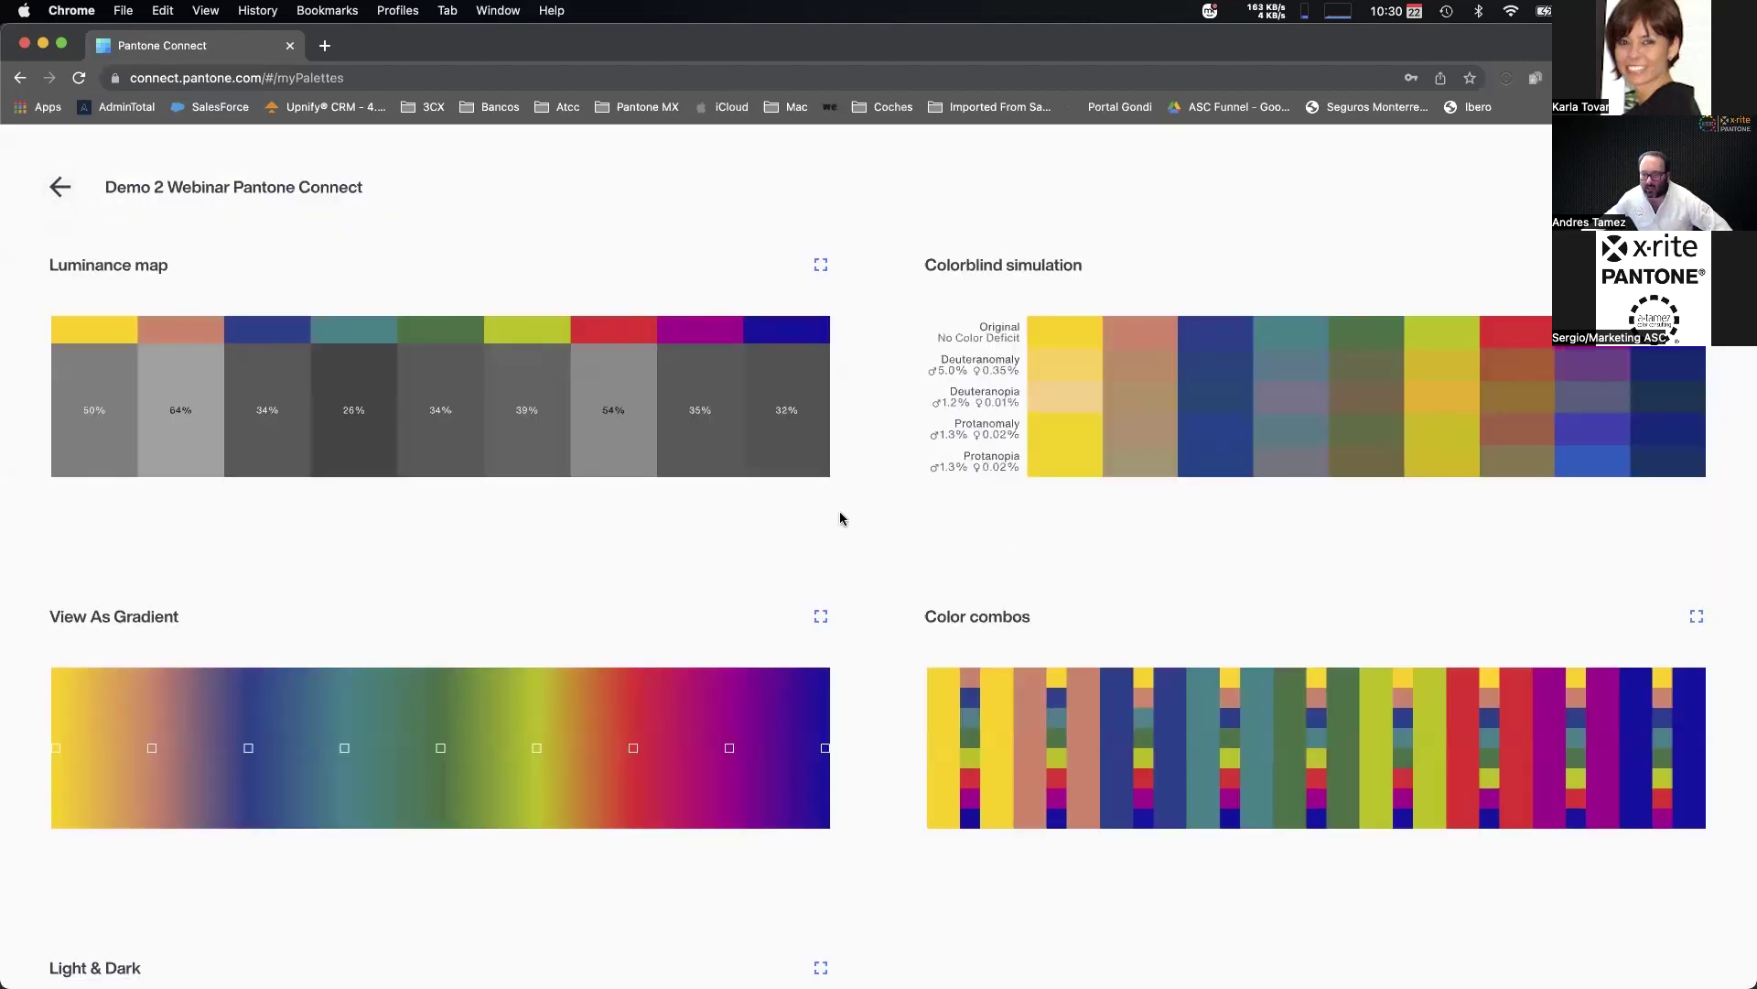
pyautogui.scroll(-2, 840, 519)
pyautogui.scroll(-1, 1138, 497)
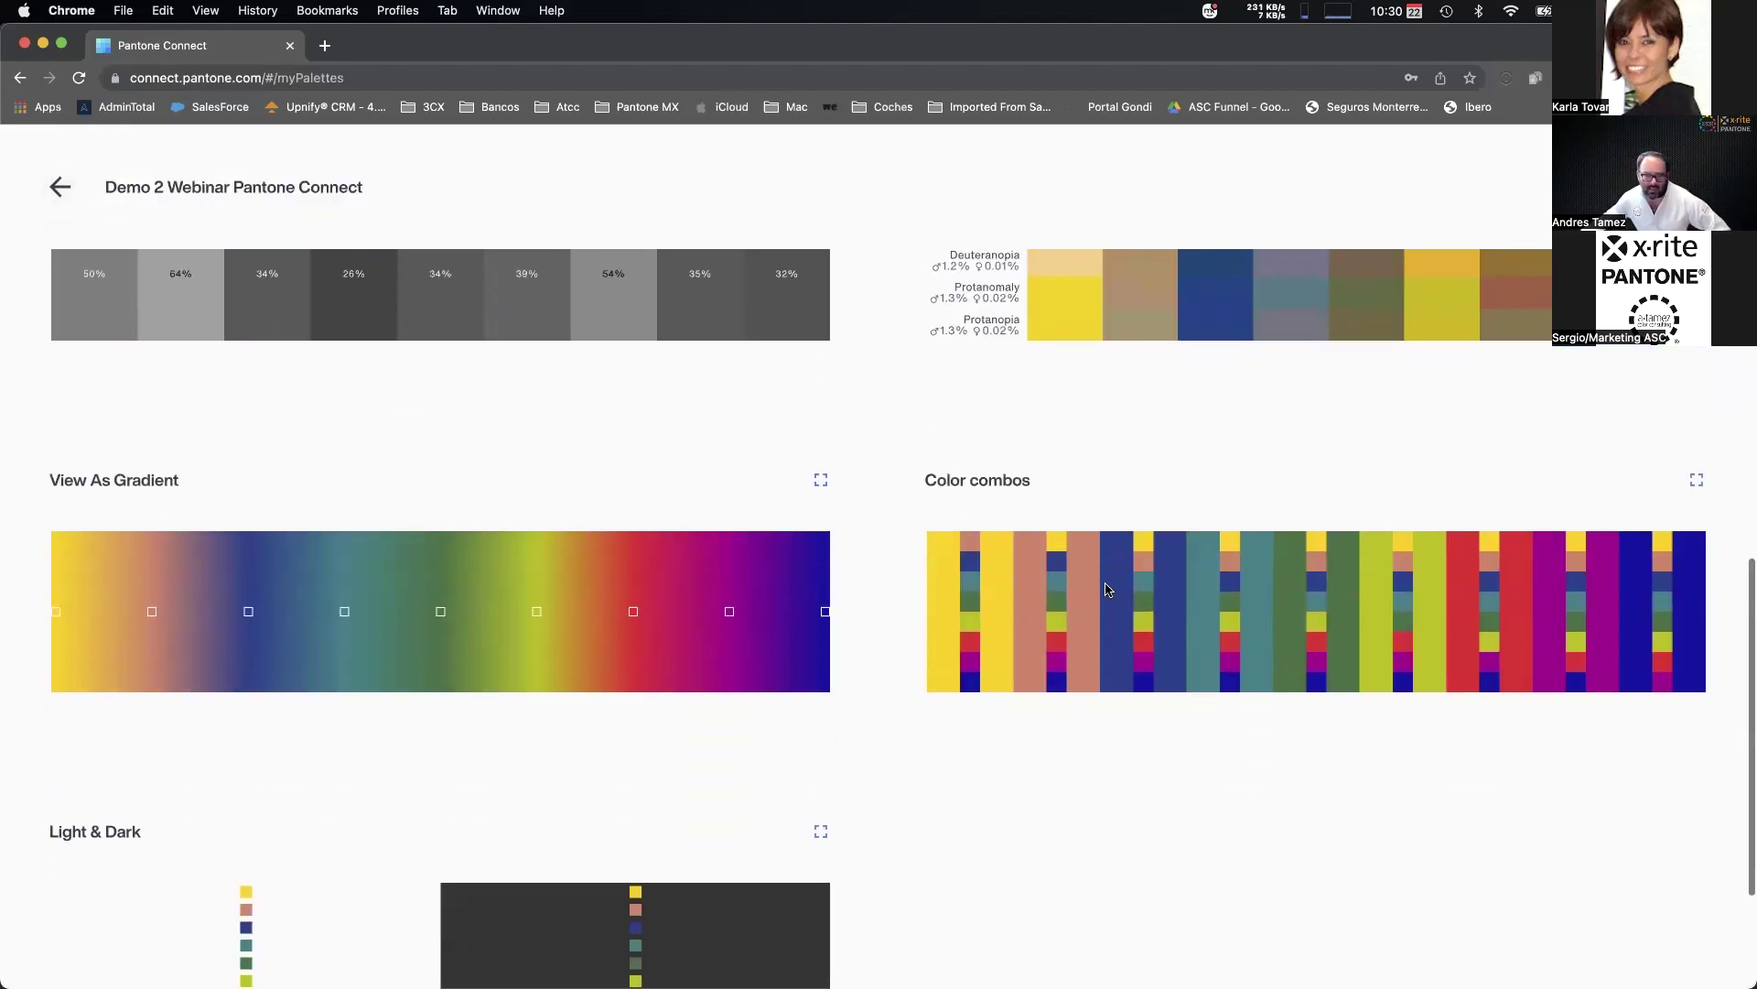
pyautogui.scroll(-2, 1190, 586)
pyautogui.scroll(-1, 1190, 614)
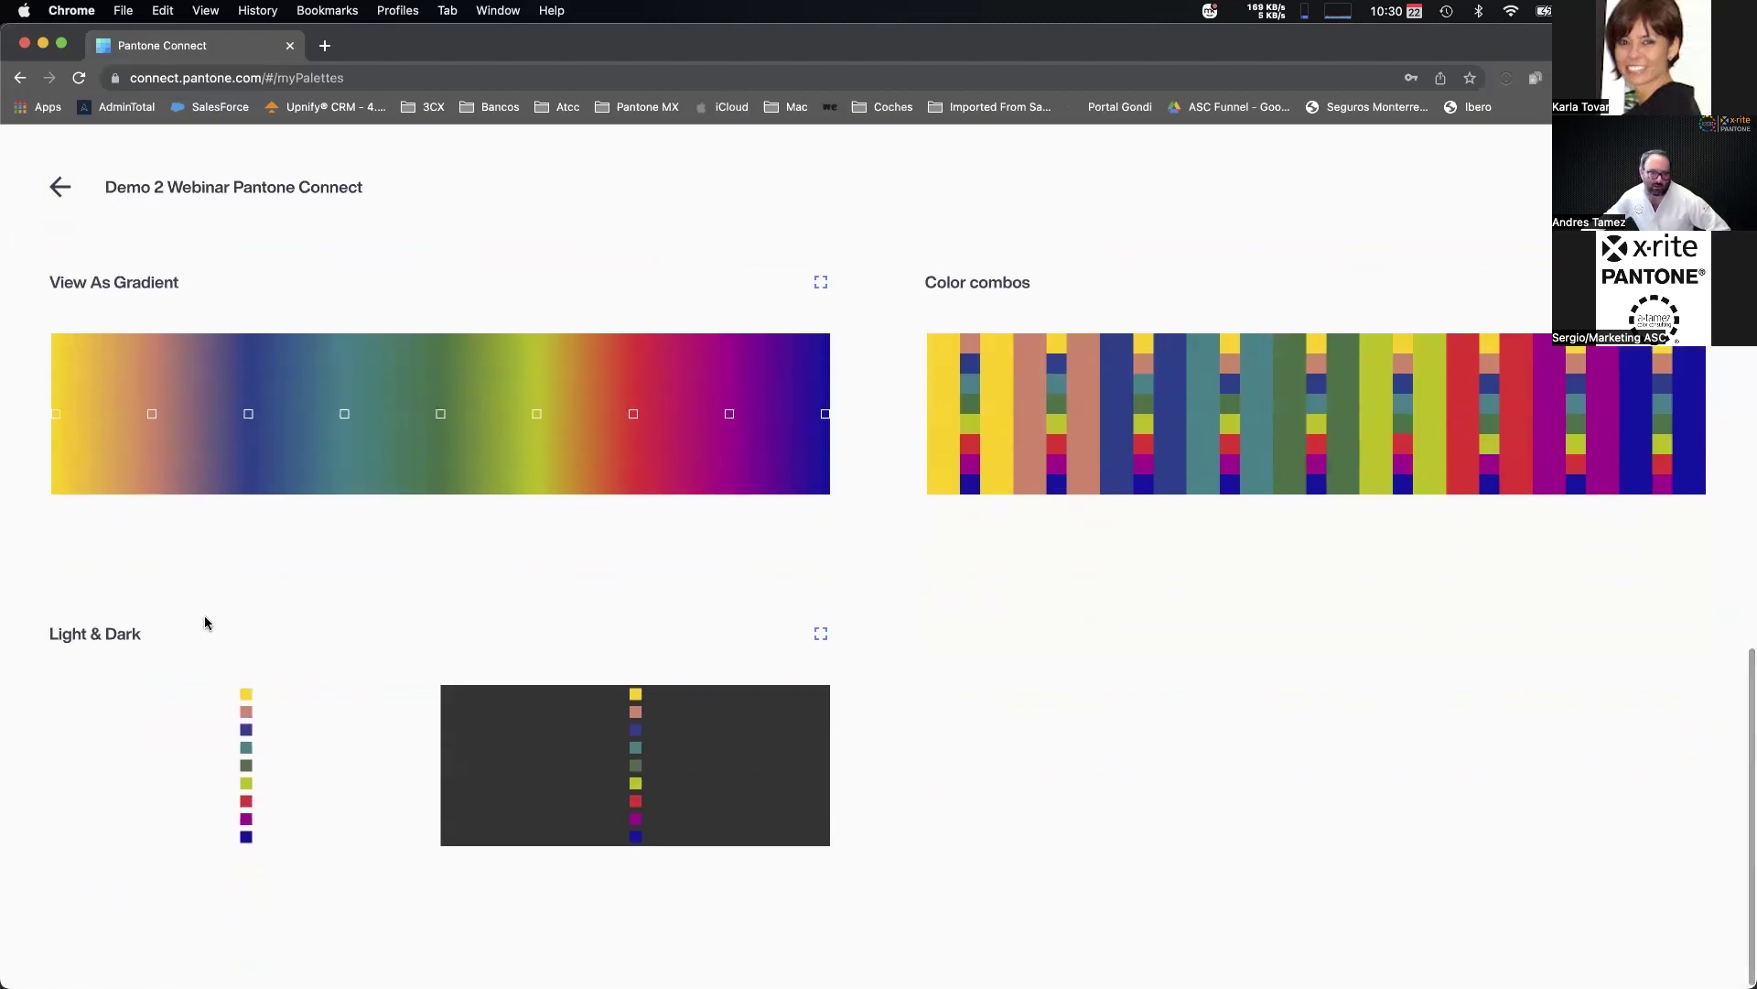
pyautogui.click(821, 634)
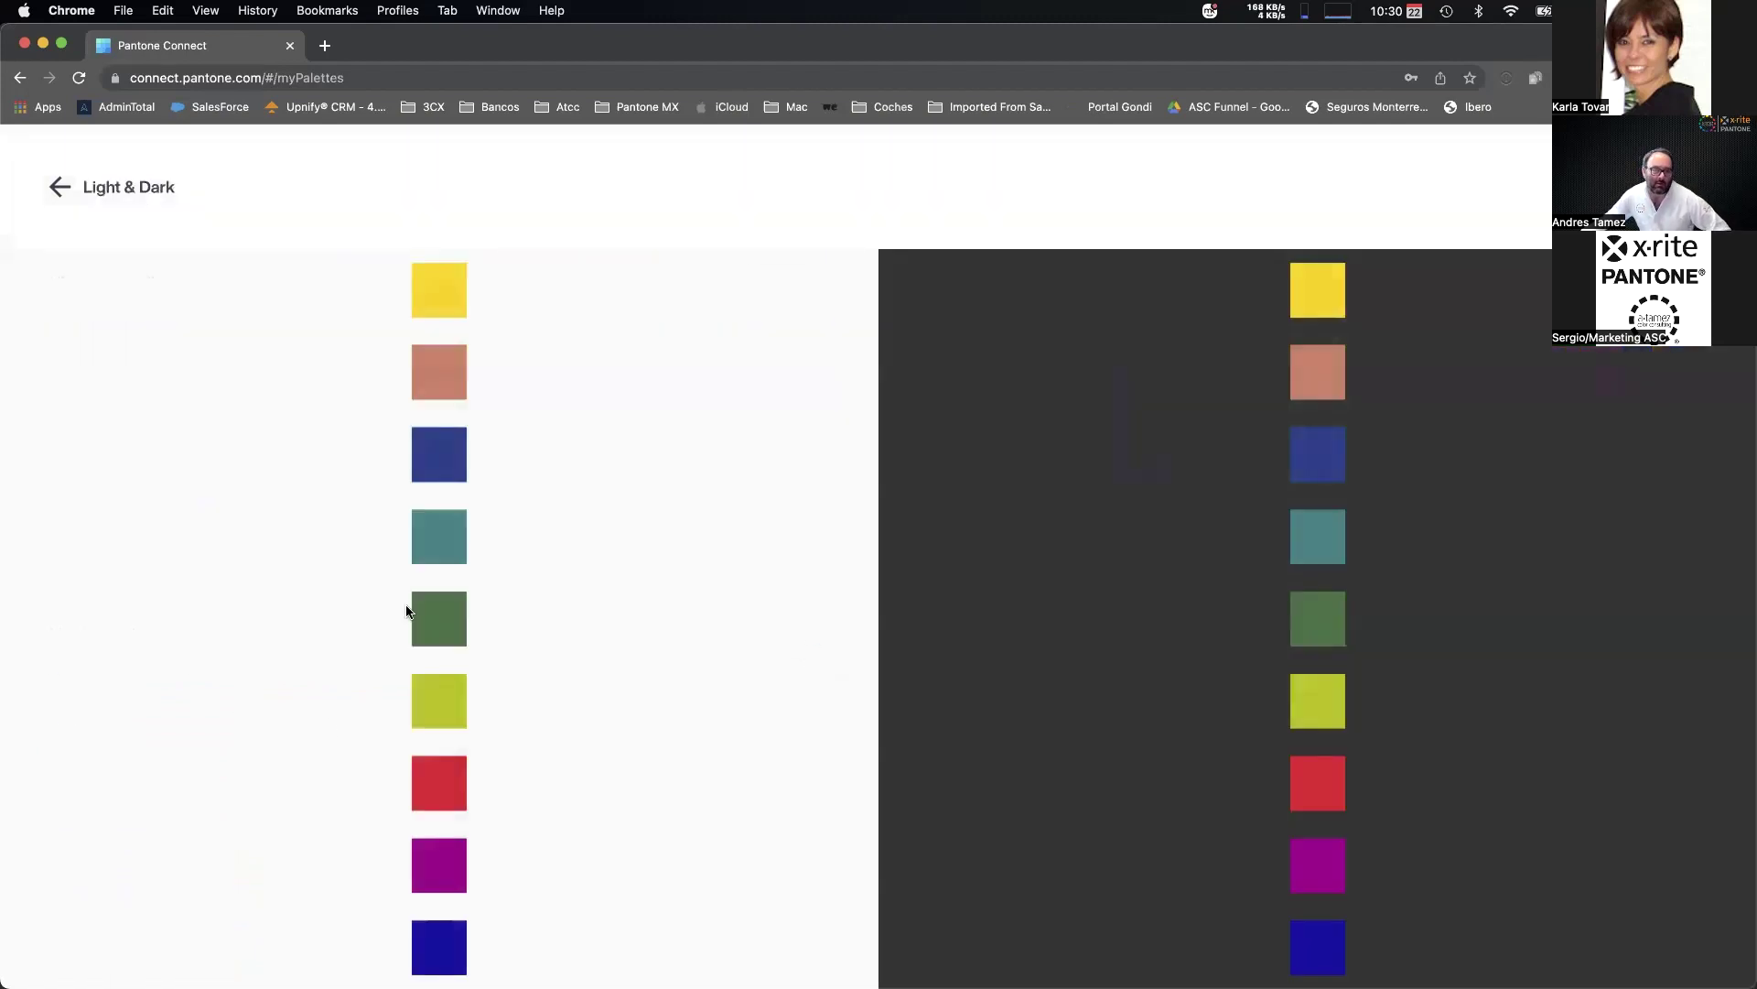
pyautogui.click(55, 192)
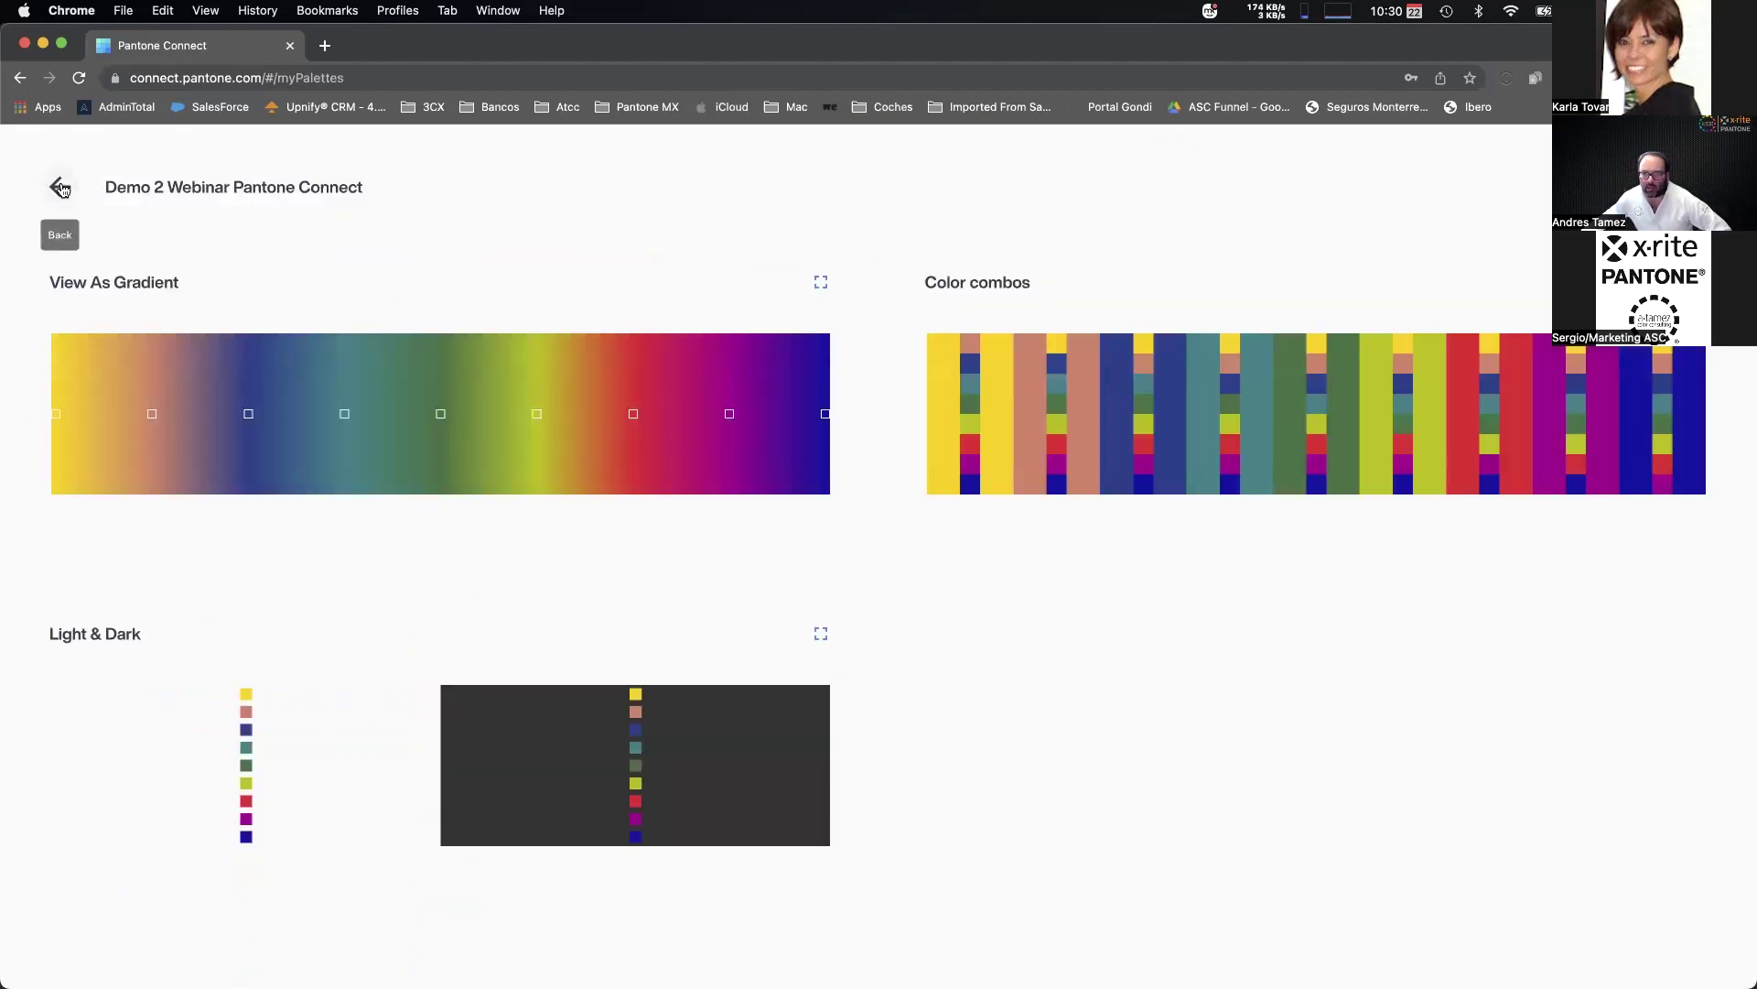
pyautogui.click(64, 187)
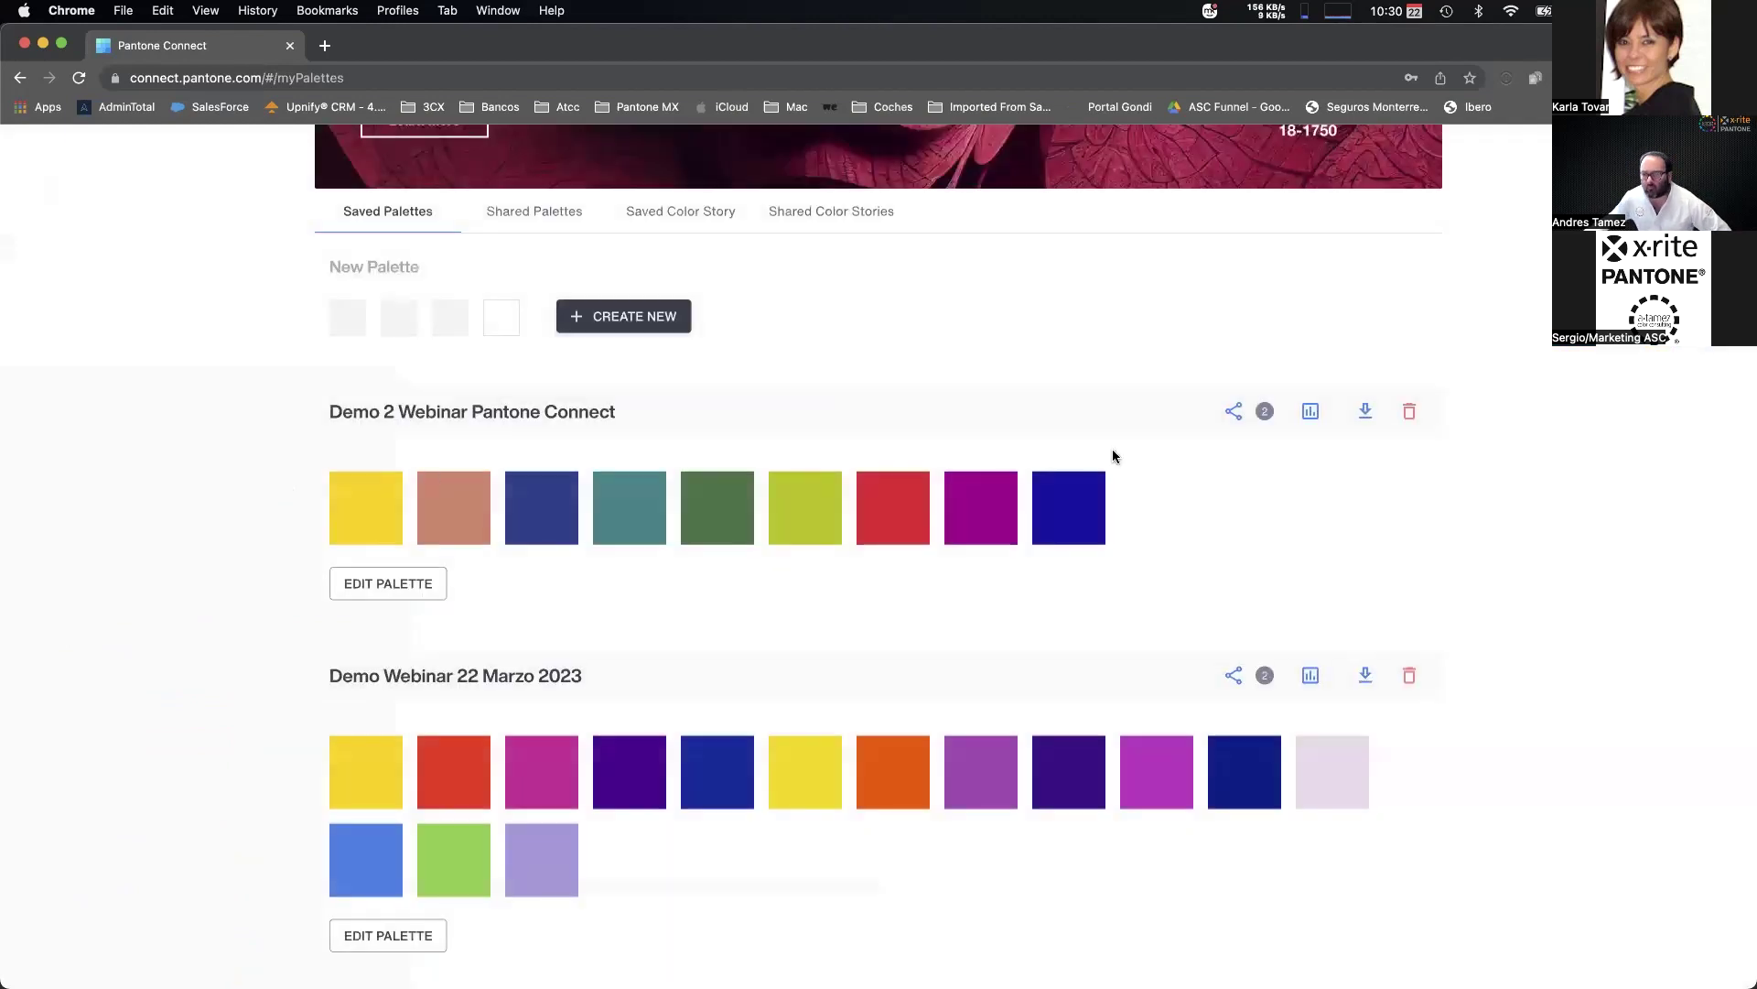
# Export the palette as a PNG image using the stacked-stripes template.
pyautogui.click(1365, 413)
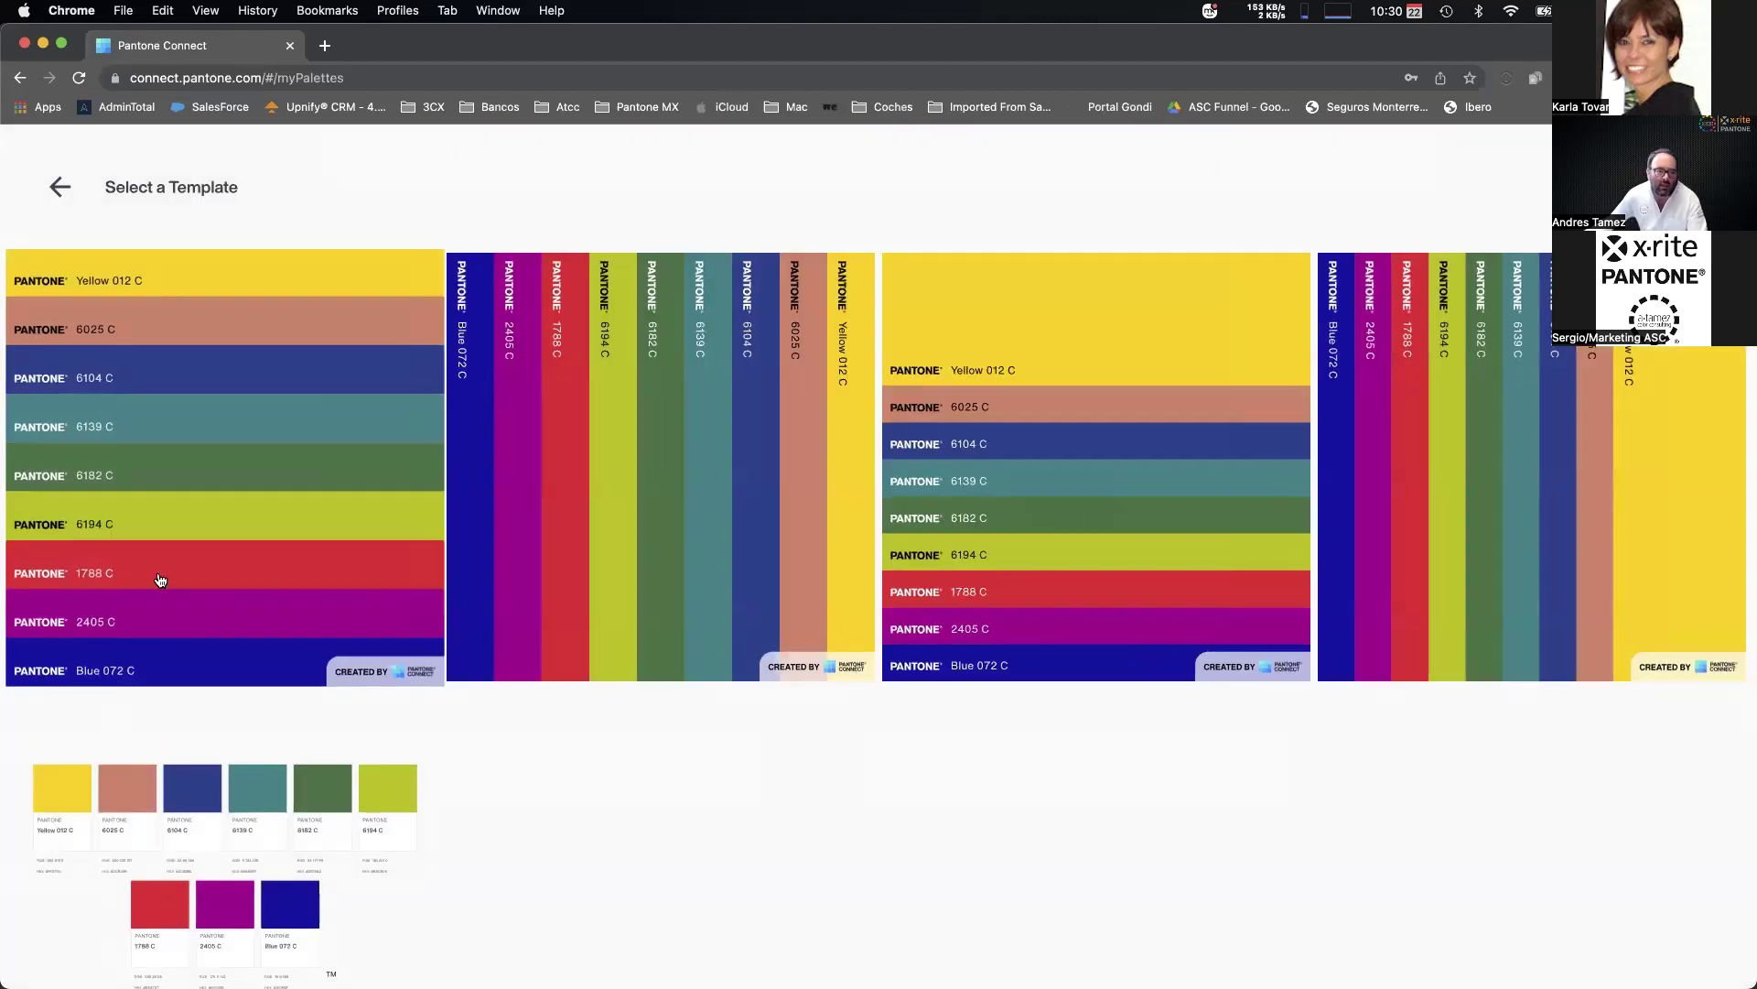
pyautogui.click(170, 470)
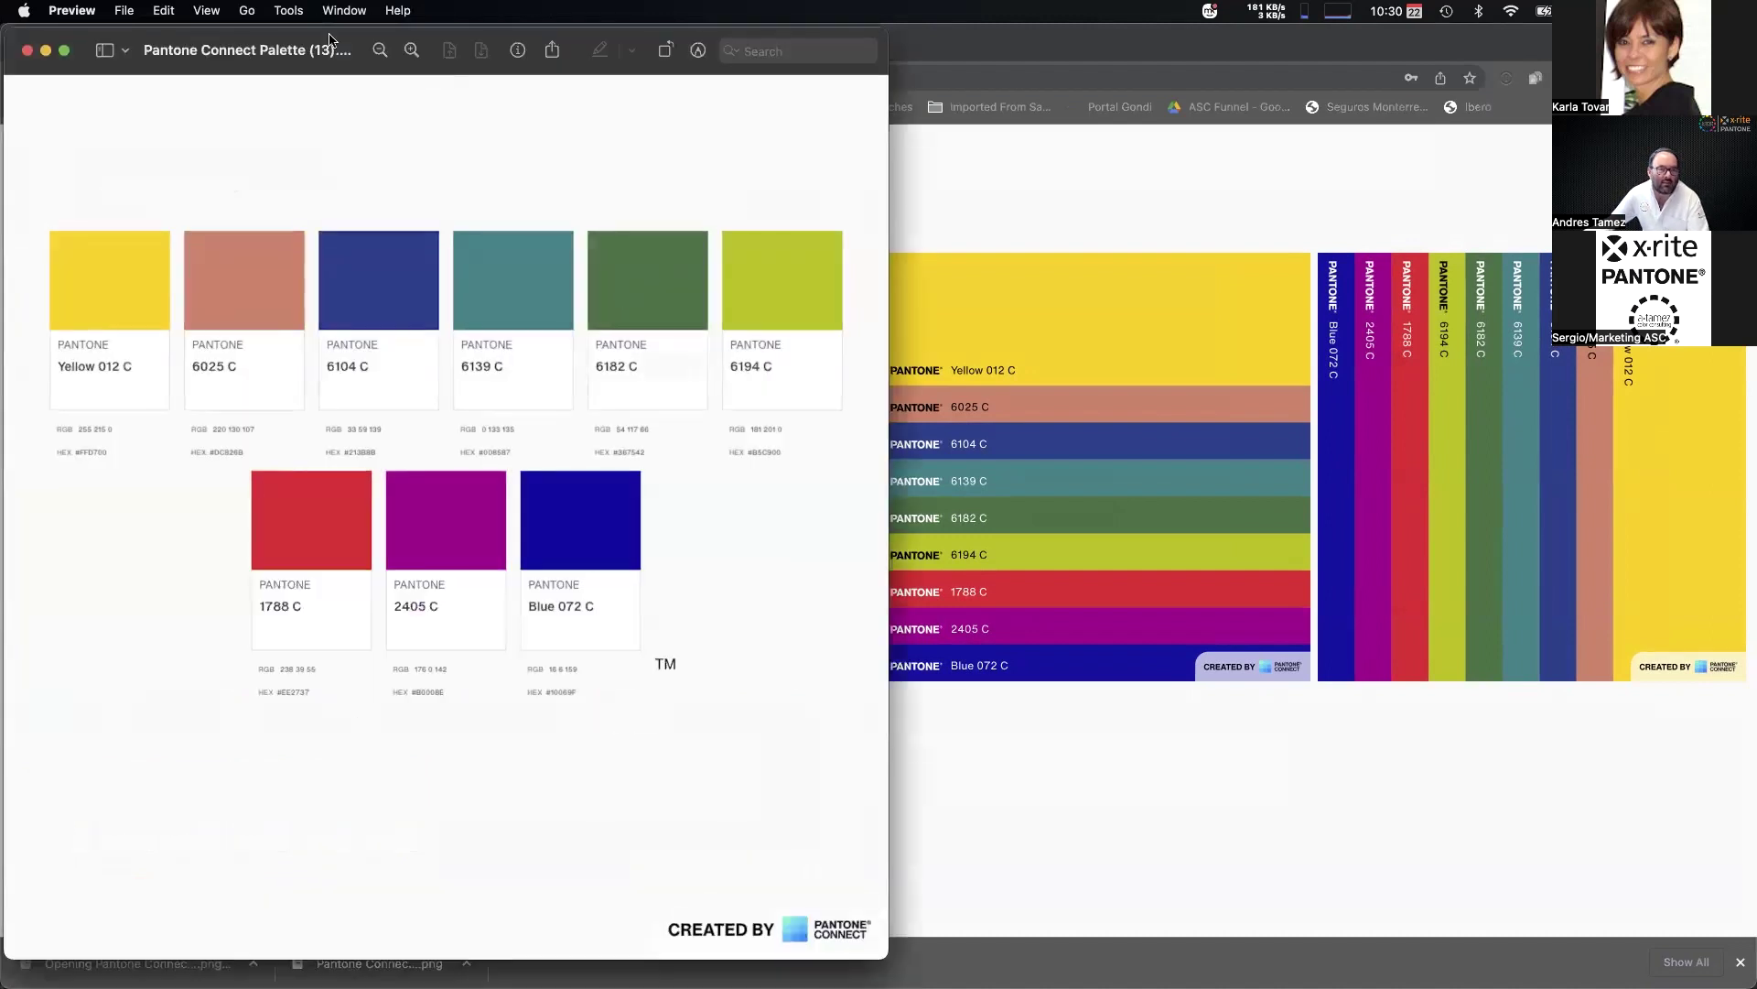
# Review the nine-swatch palette PNG with its RGB and HEX values in Preview, then close it.
pyautogui.moveTo(330, 40); pyautogui.dragTo(388, 78)
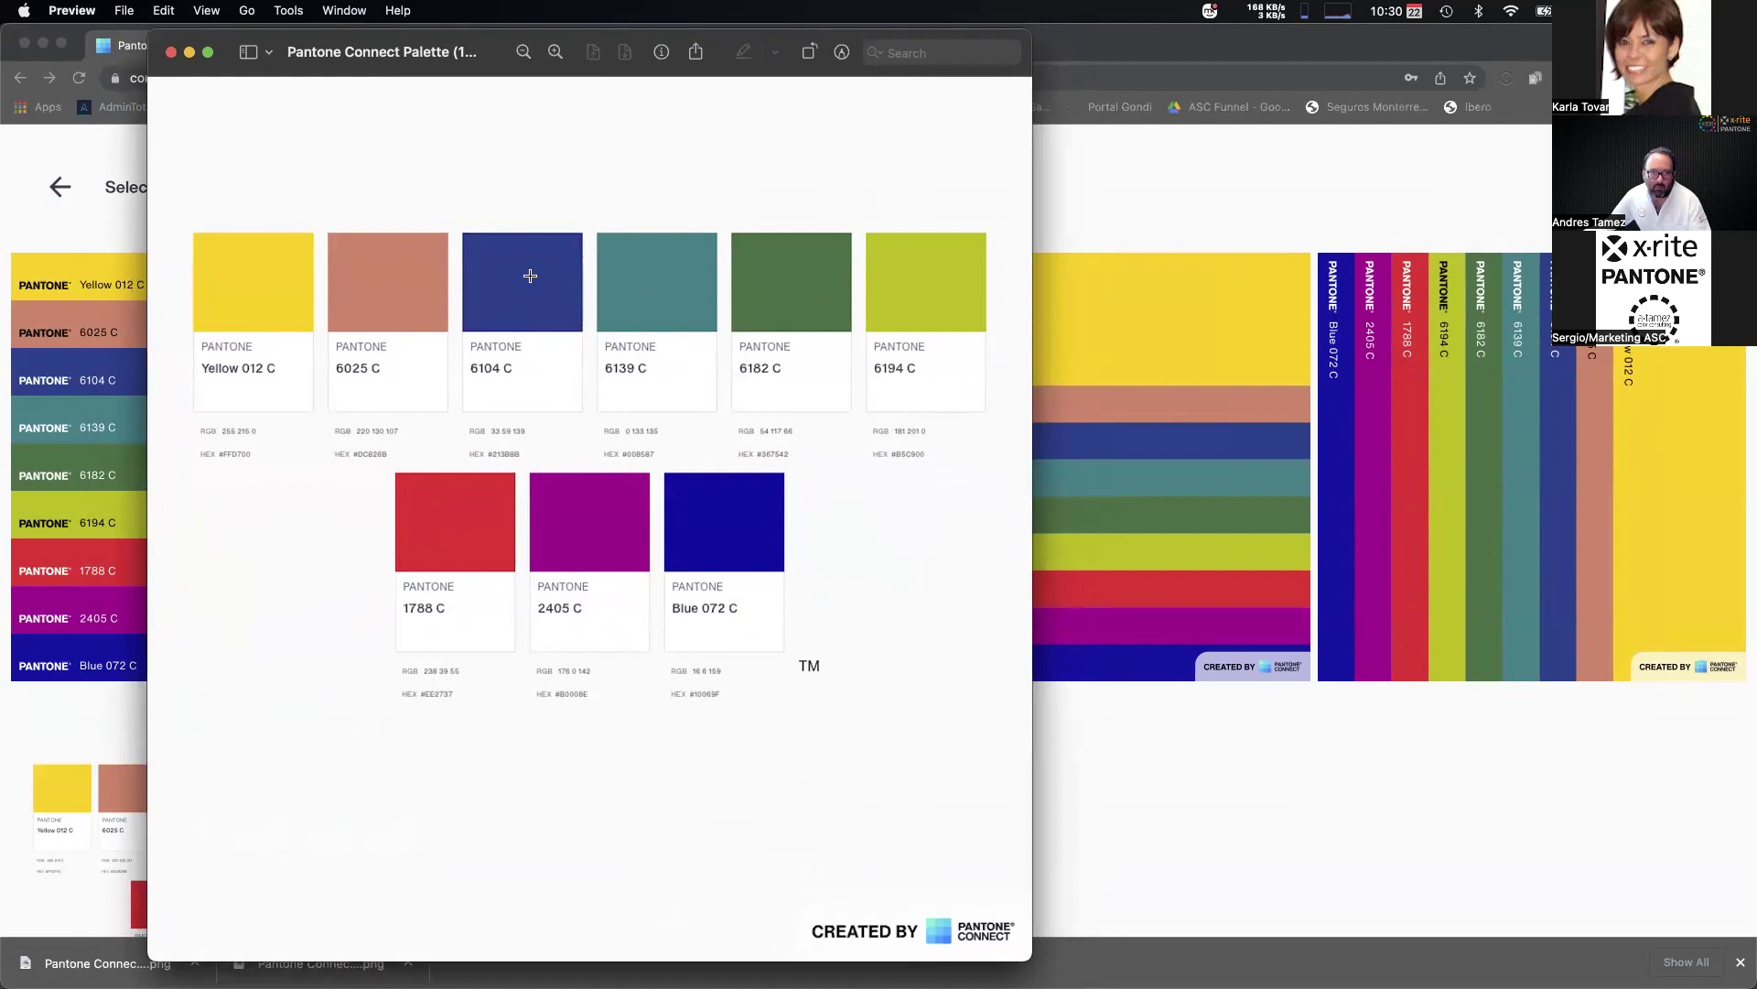
pyautogui.click(172, 53)
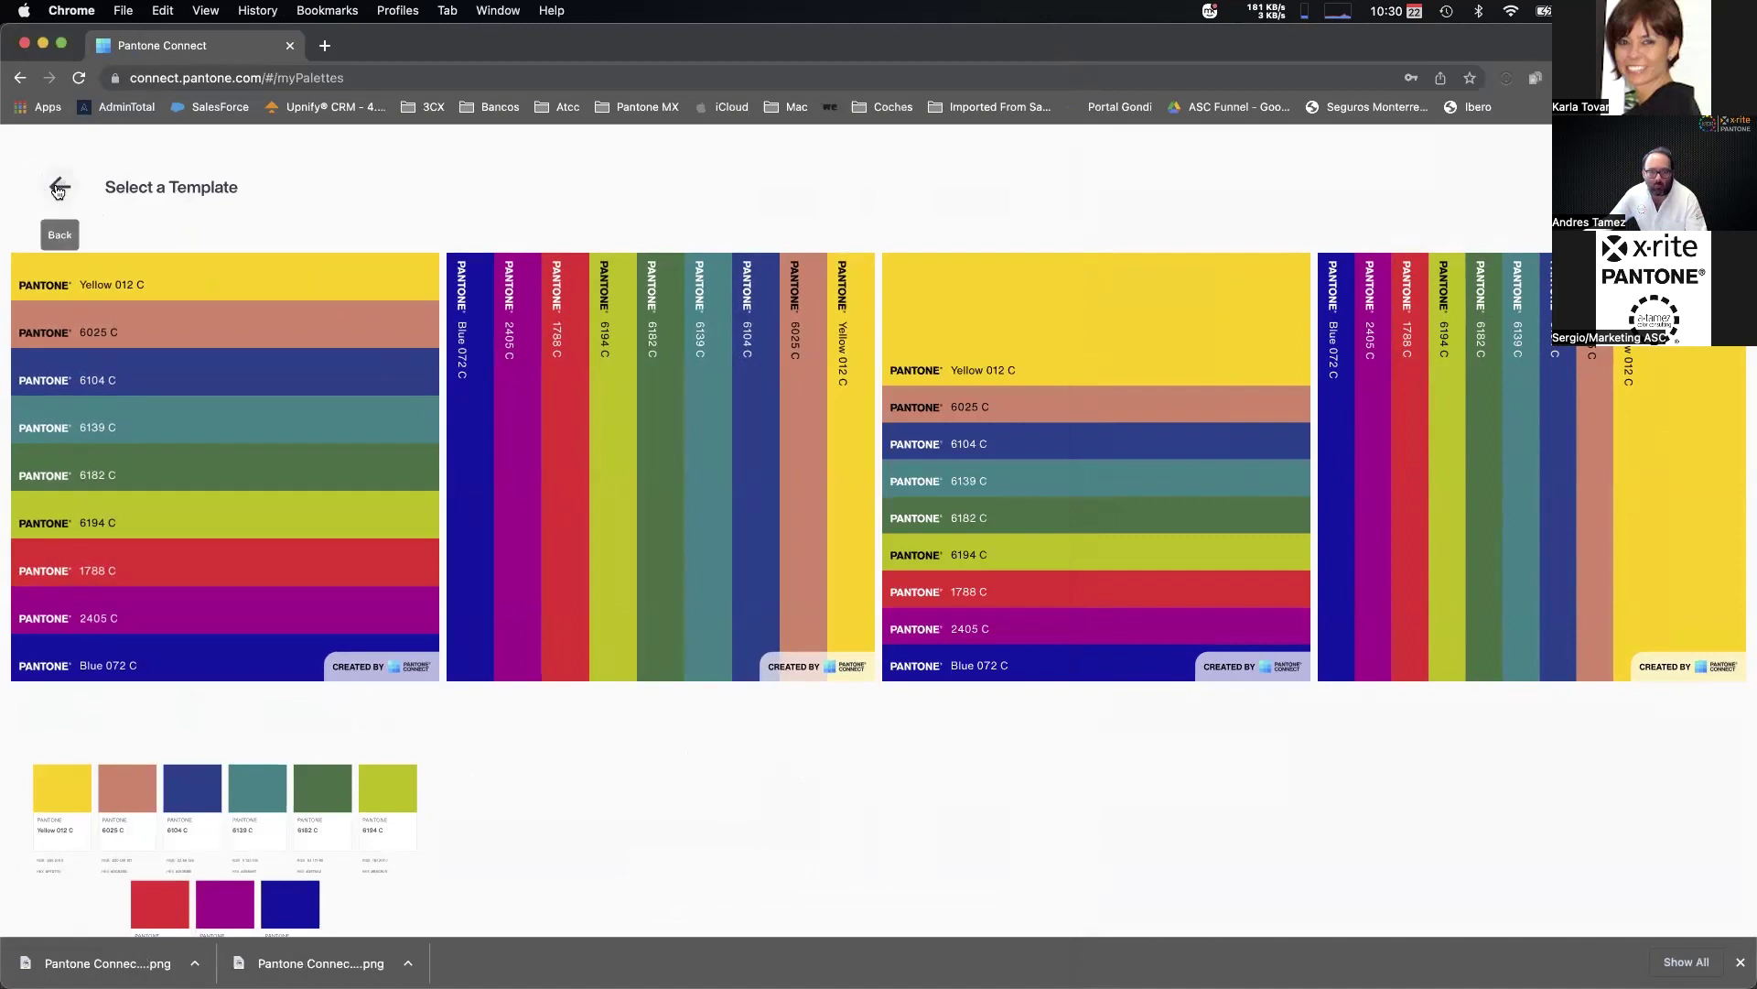
# Return to My Palettes and browse the Shared Palettes tab, including Suburbia demo and Demo Intermoda.
pyautogui.click(59, 187)
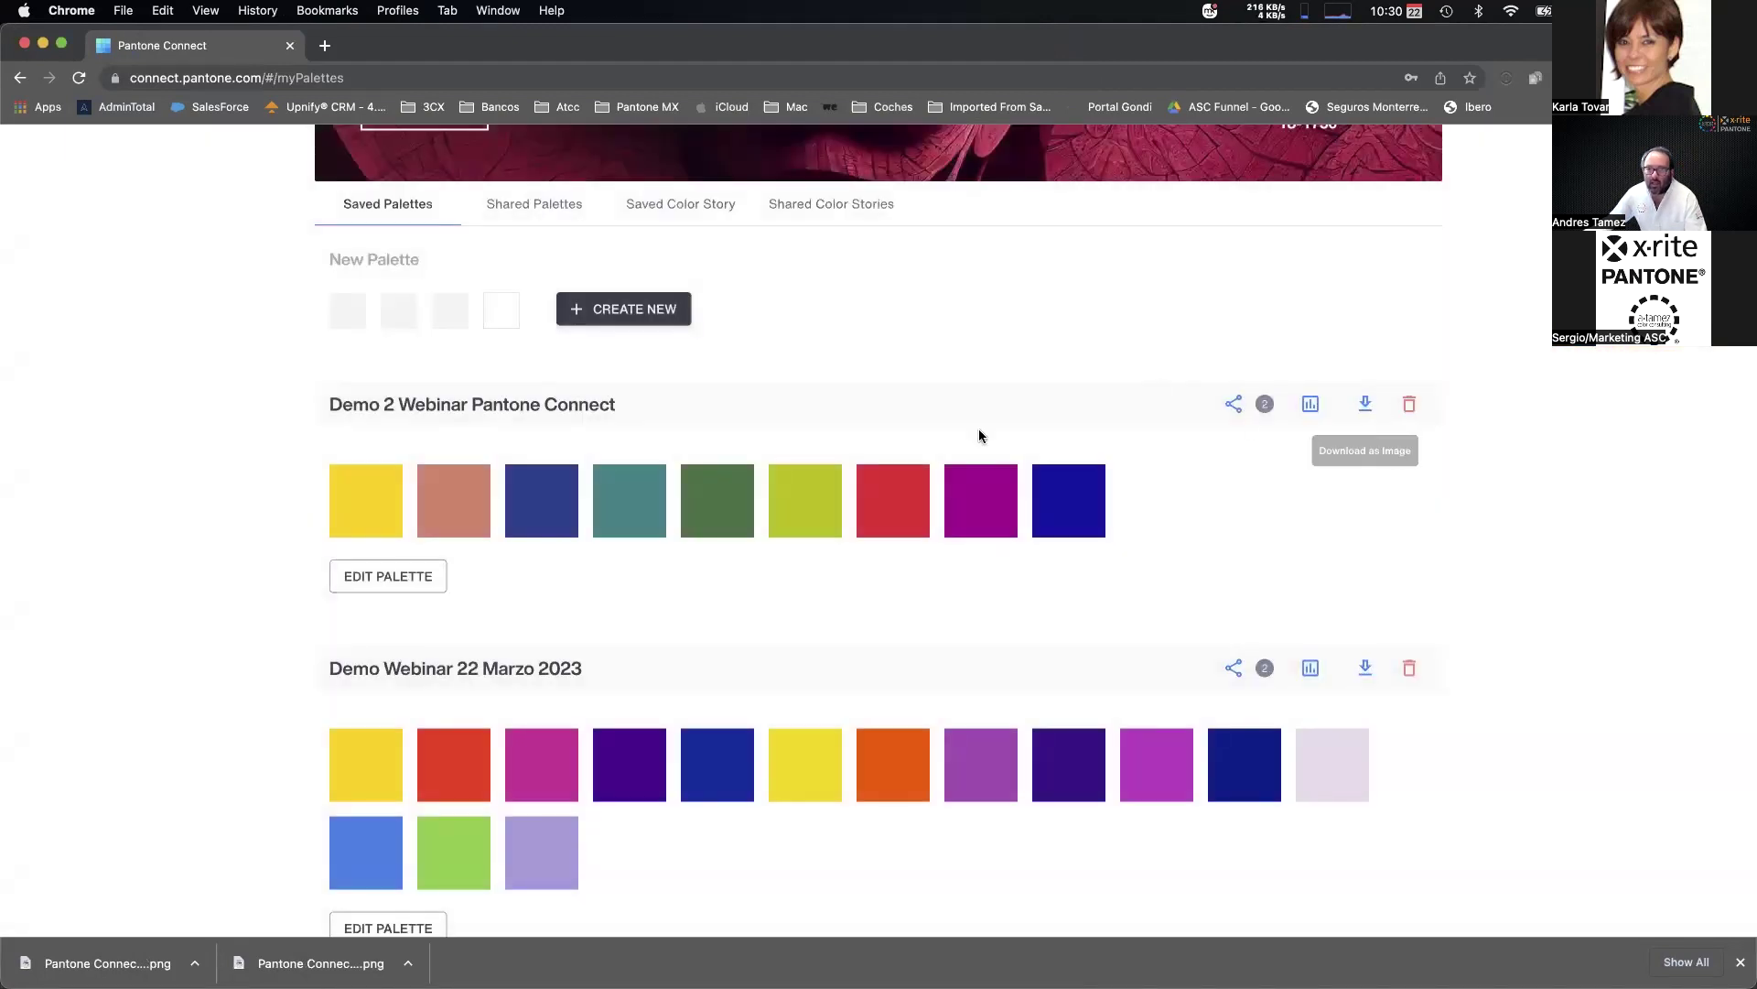
pyautogui.scroll(-2, 240, 536)
pyautogui.scroll(2, 238, 510)
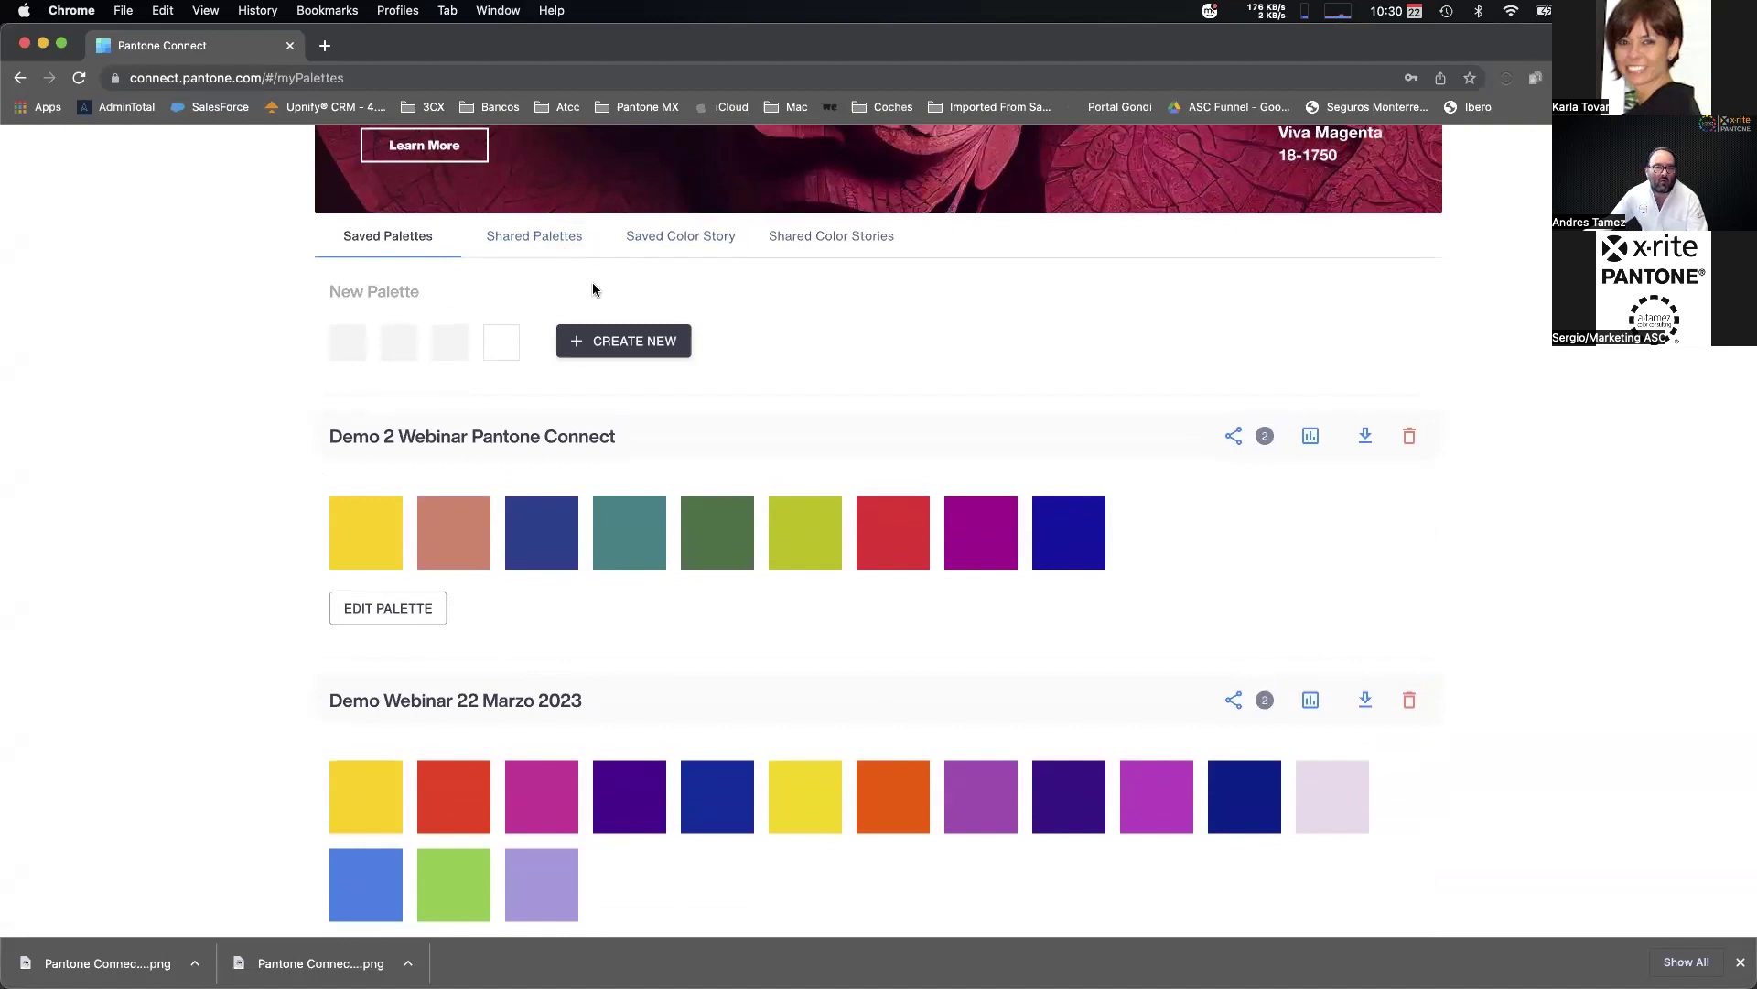
pyautogui.click(578, 235)
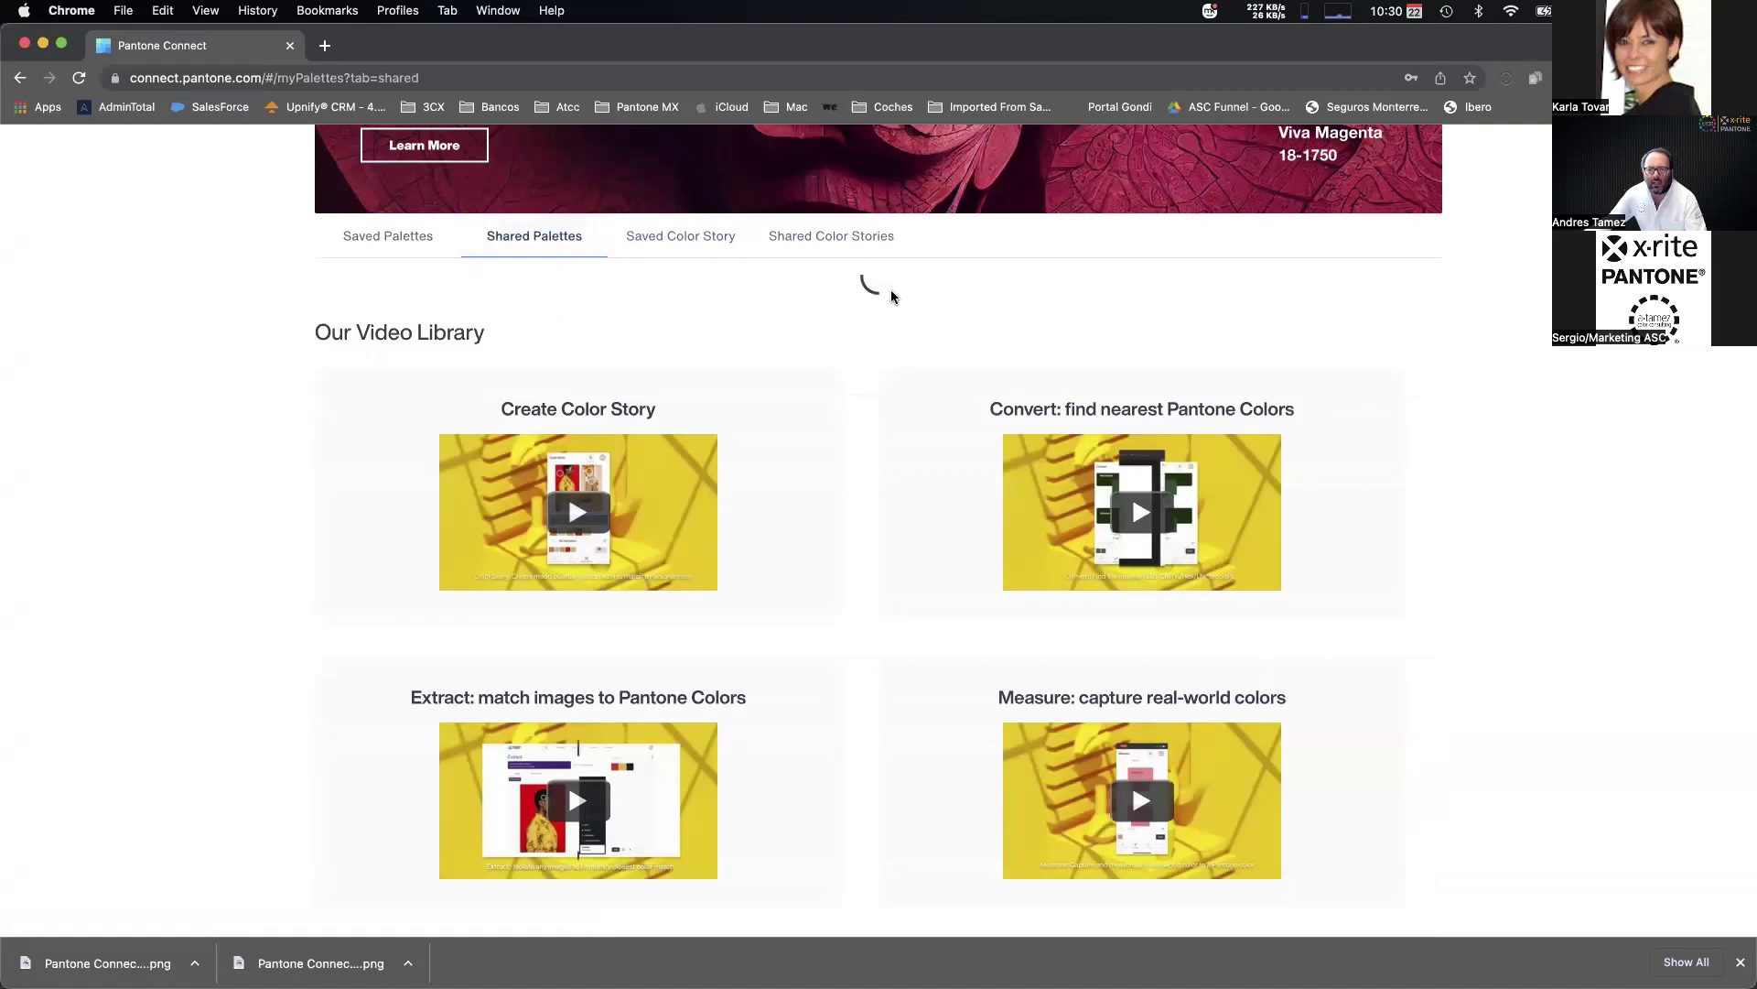
pyautogui.scroll(4, 195, 536)
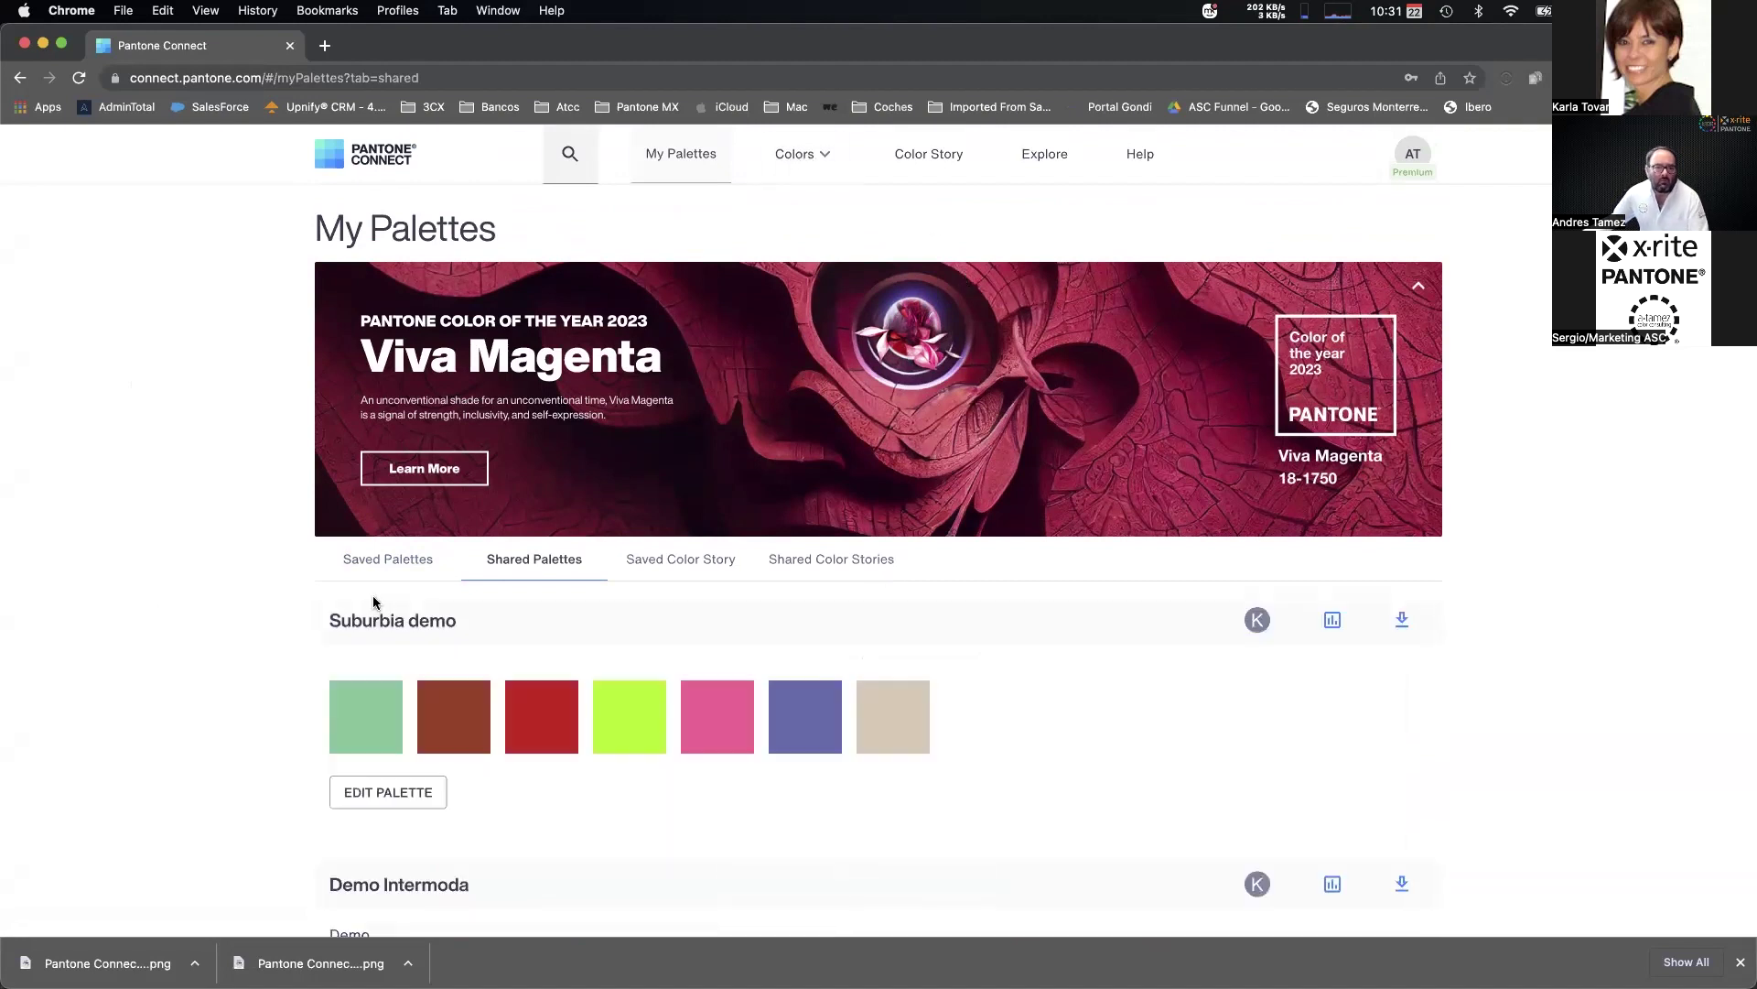
pyautogui.scroll(-3, 655, 620)
pyautogui.scroll(-7, 730, 561)
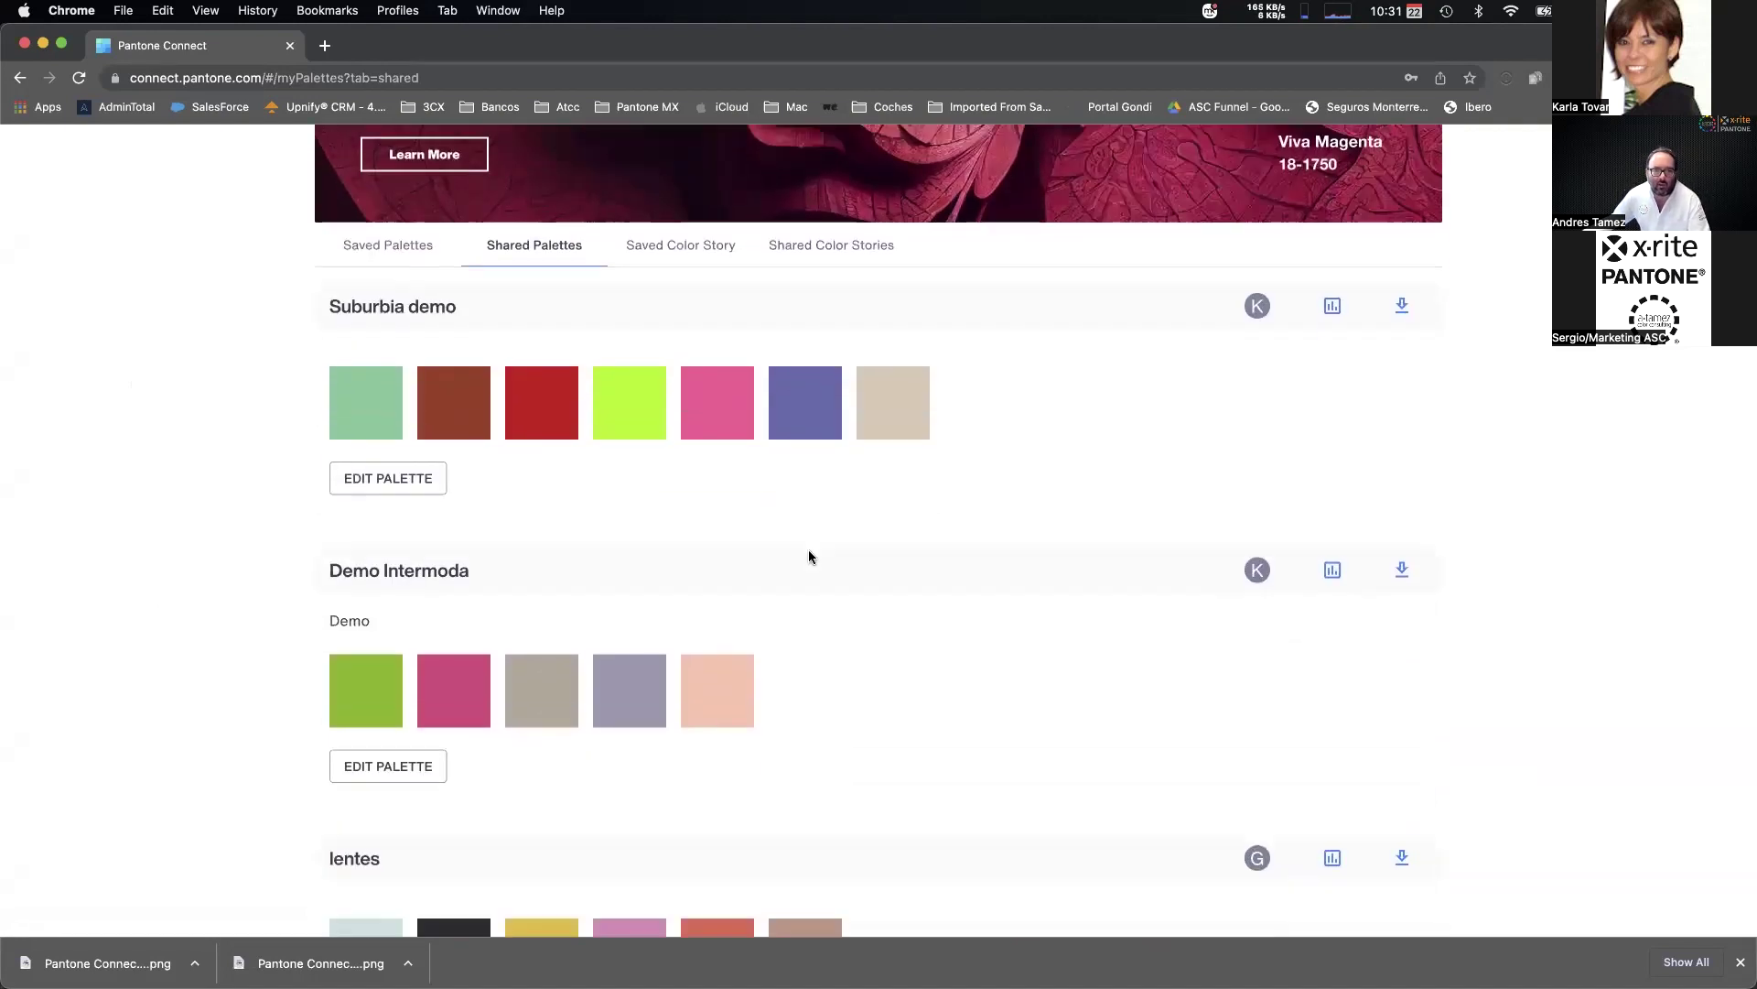
pyautogui.scroll(-18, 811, 549)
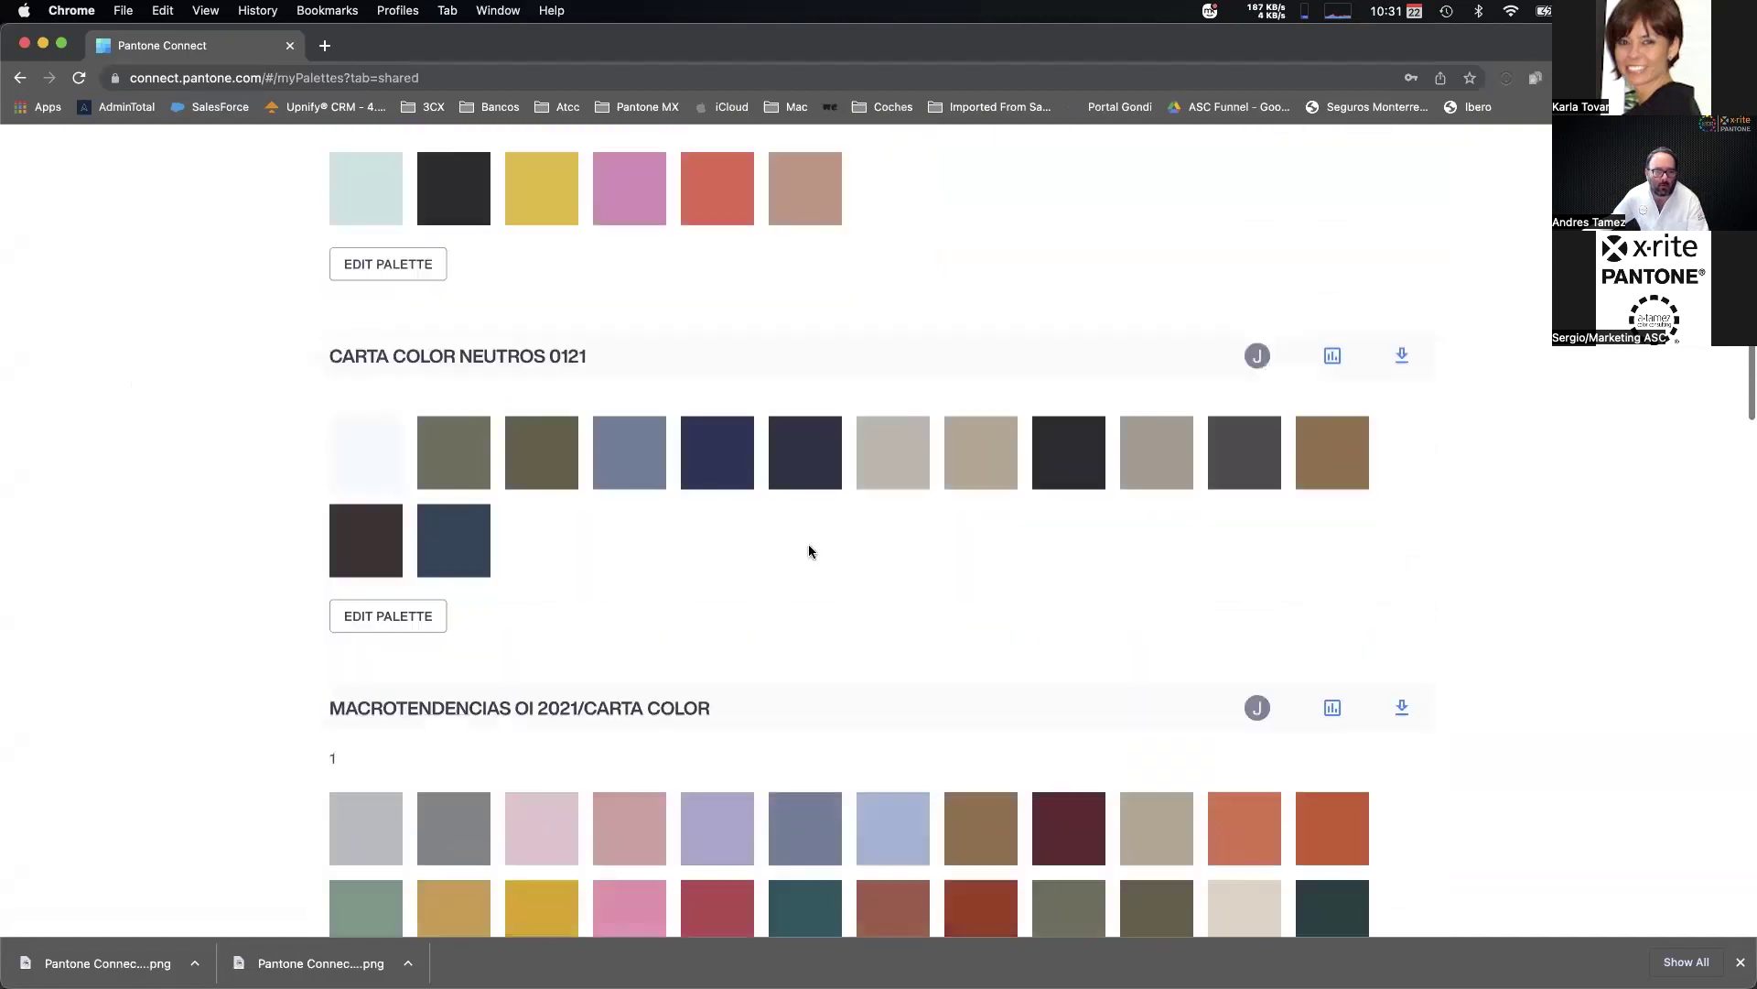
pyautogui.scroll(-3, 809, 535)
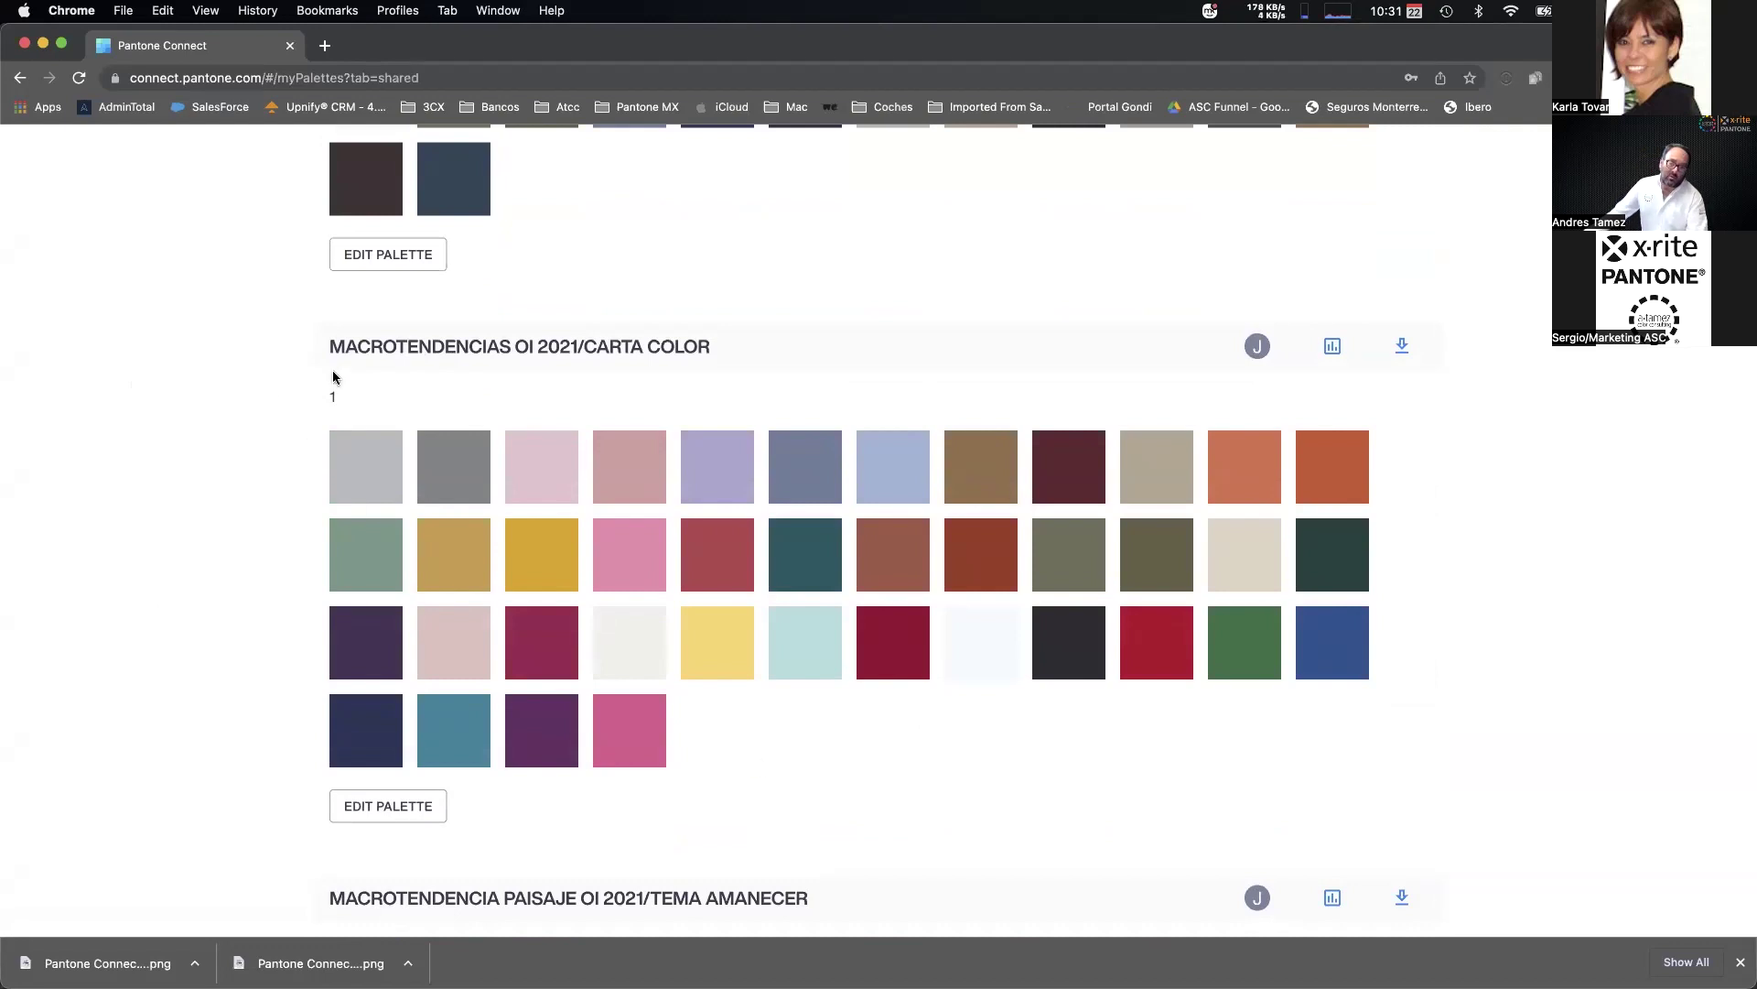
pyautogui.scroll(15, 333, 437)
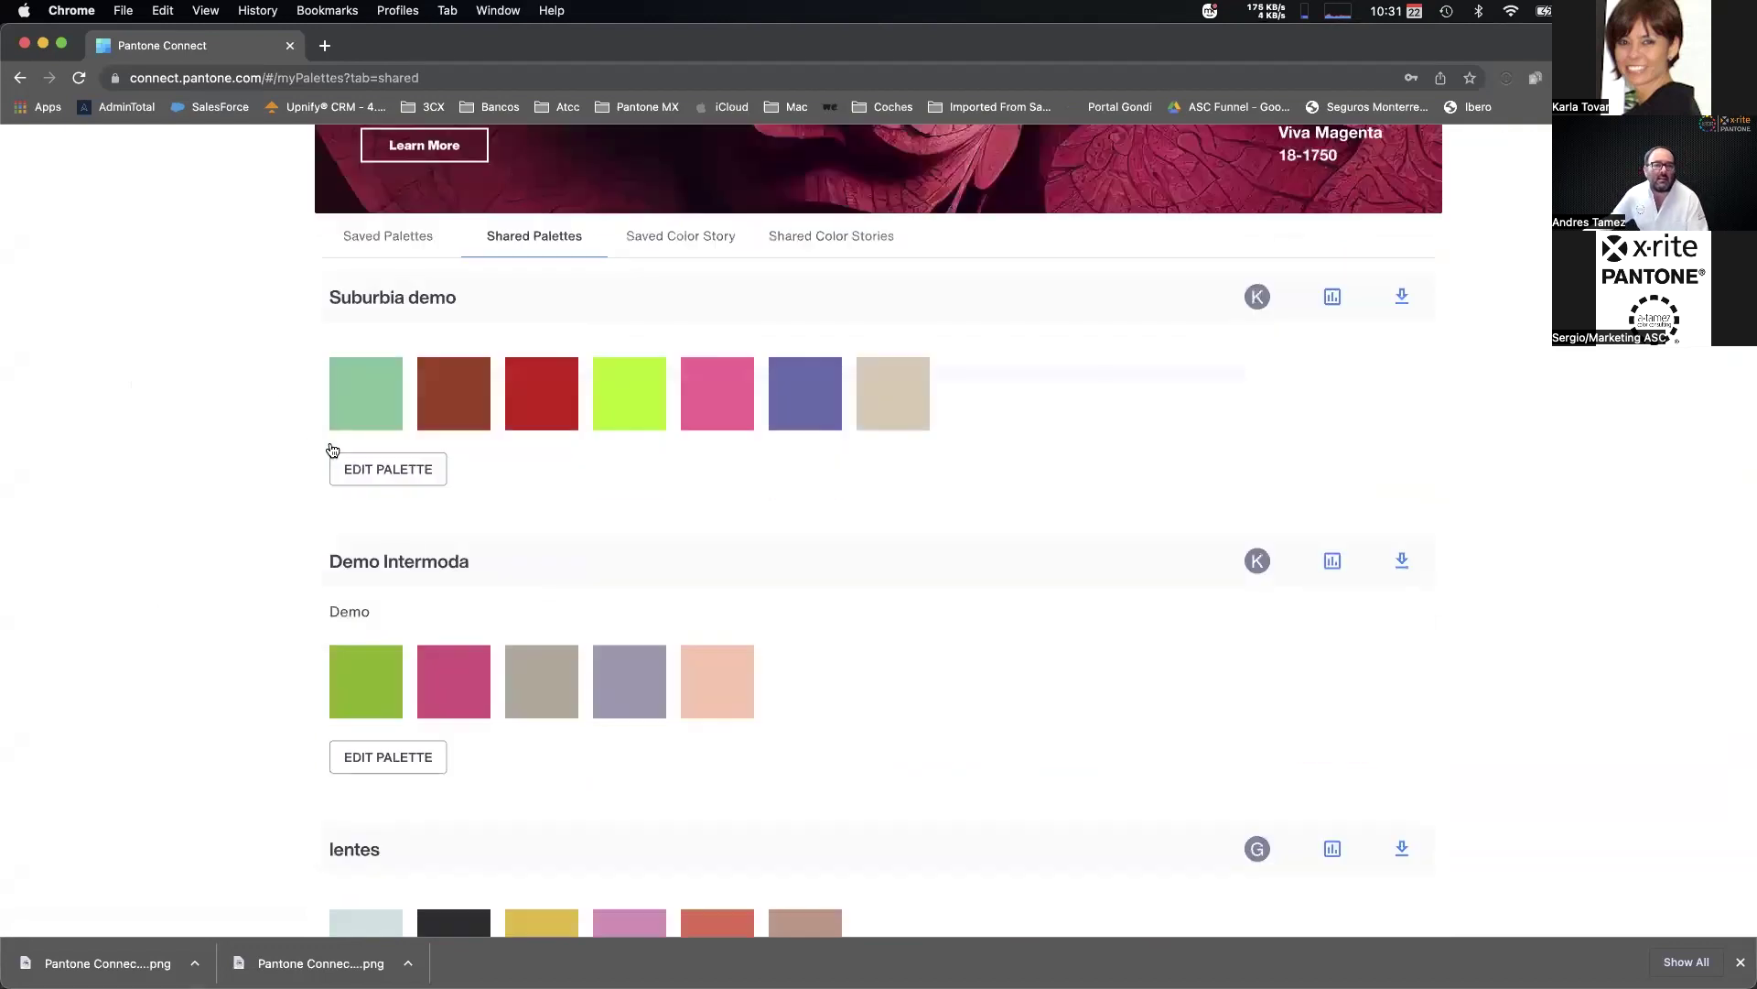
pyautogui.click(799, 162)
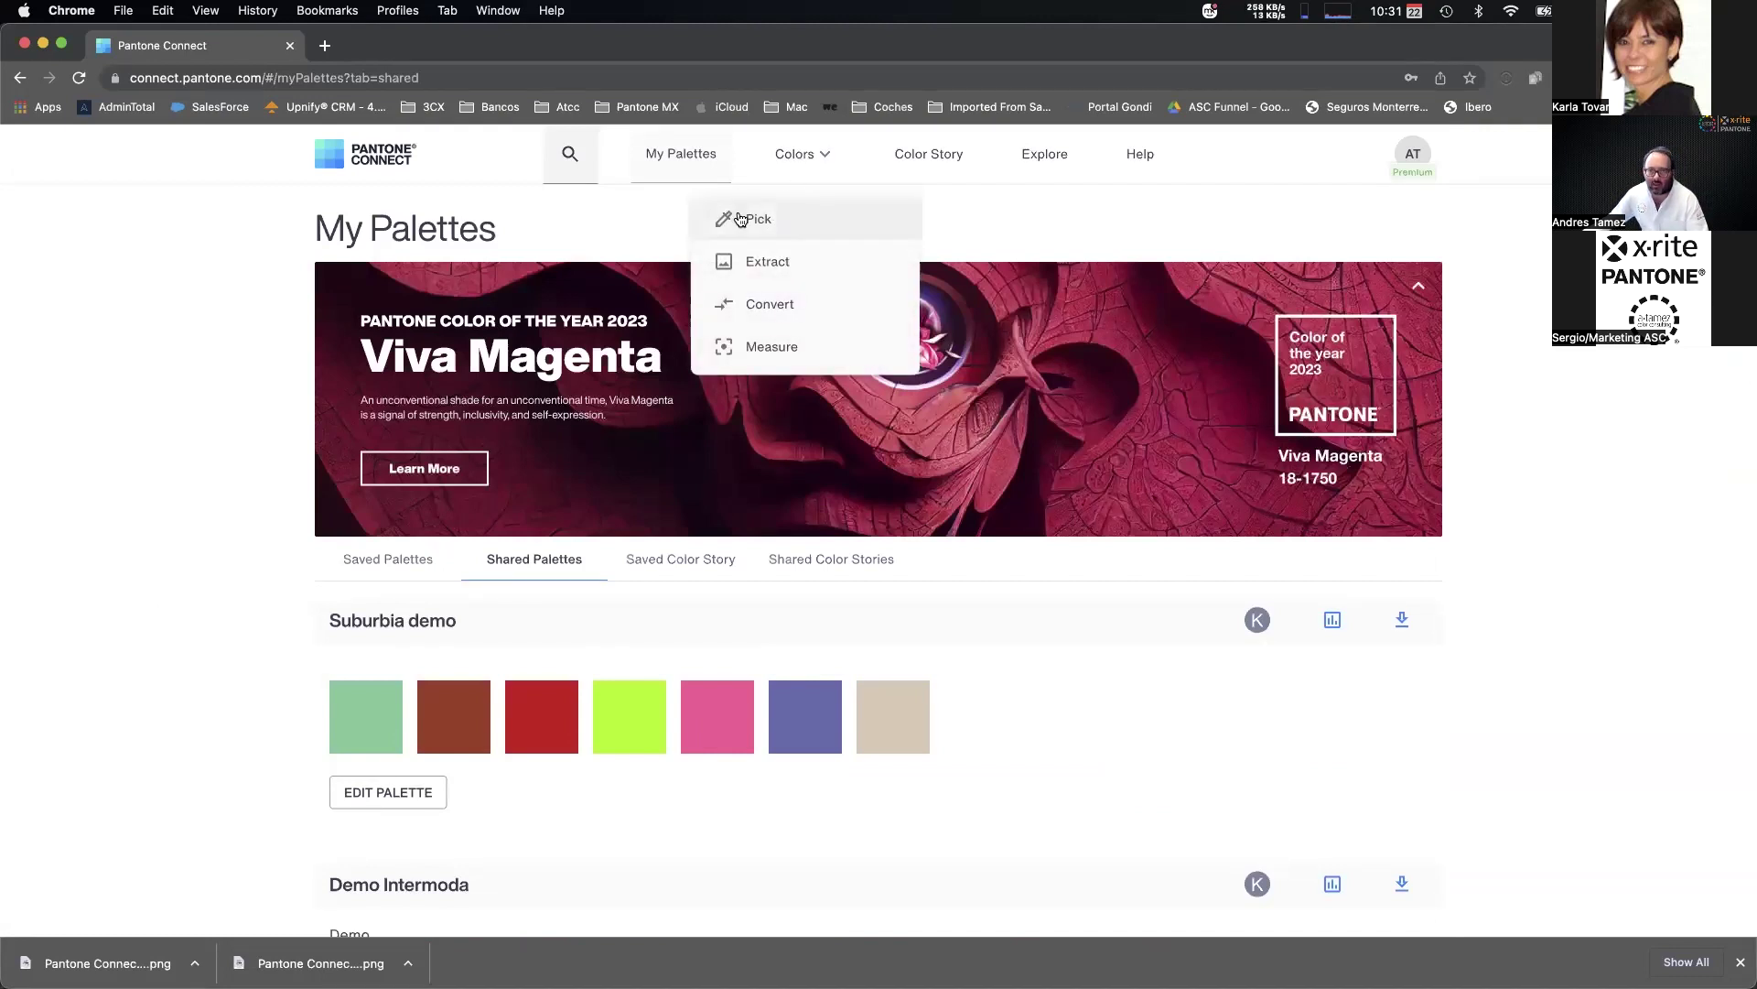
# Set the Pick tool's colour library to Pastels & Neons Coated.
pyautogui.click(769, 233)
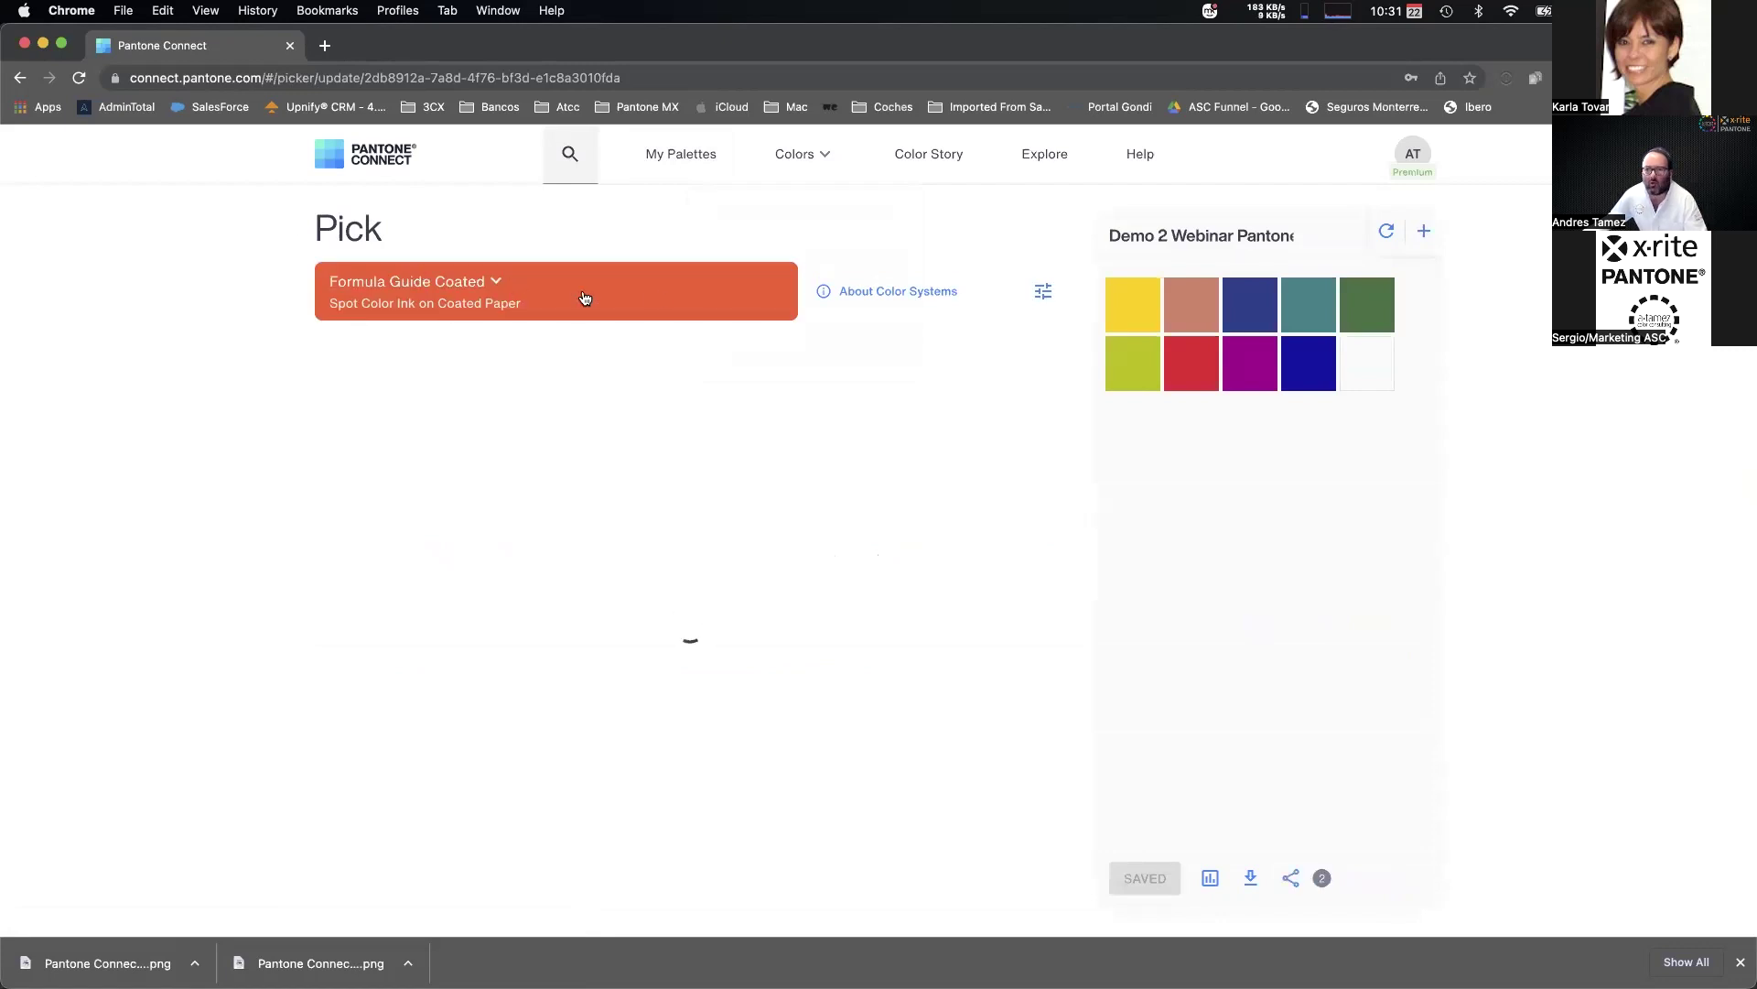
pyautogui.click(487, 293)
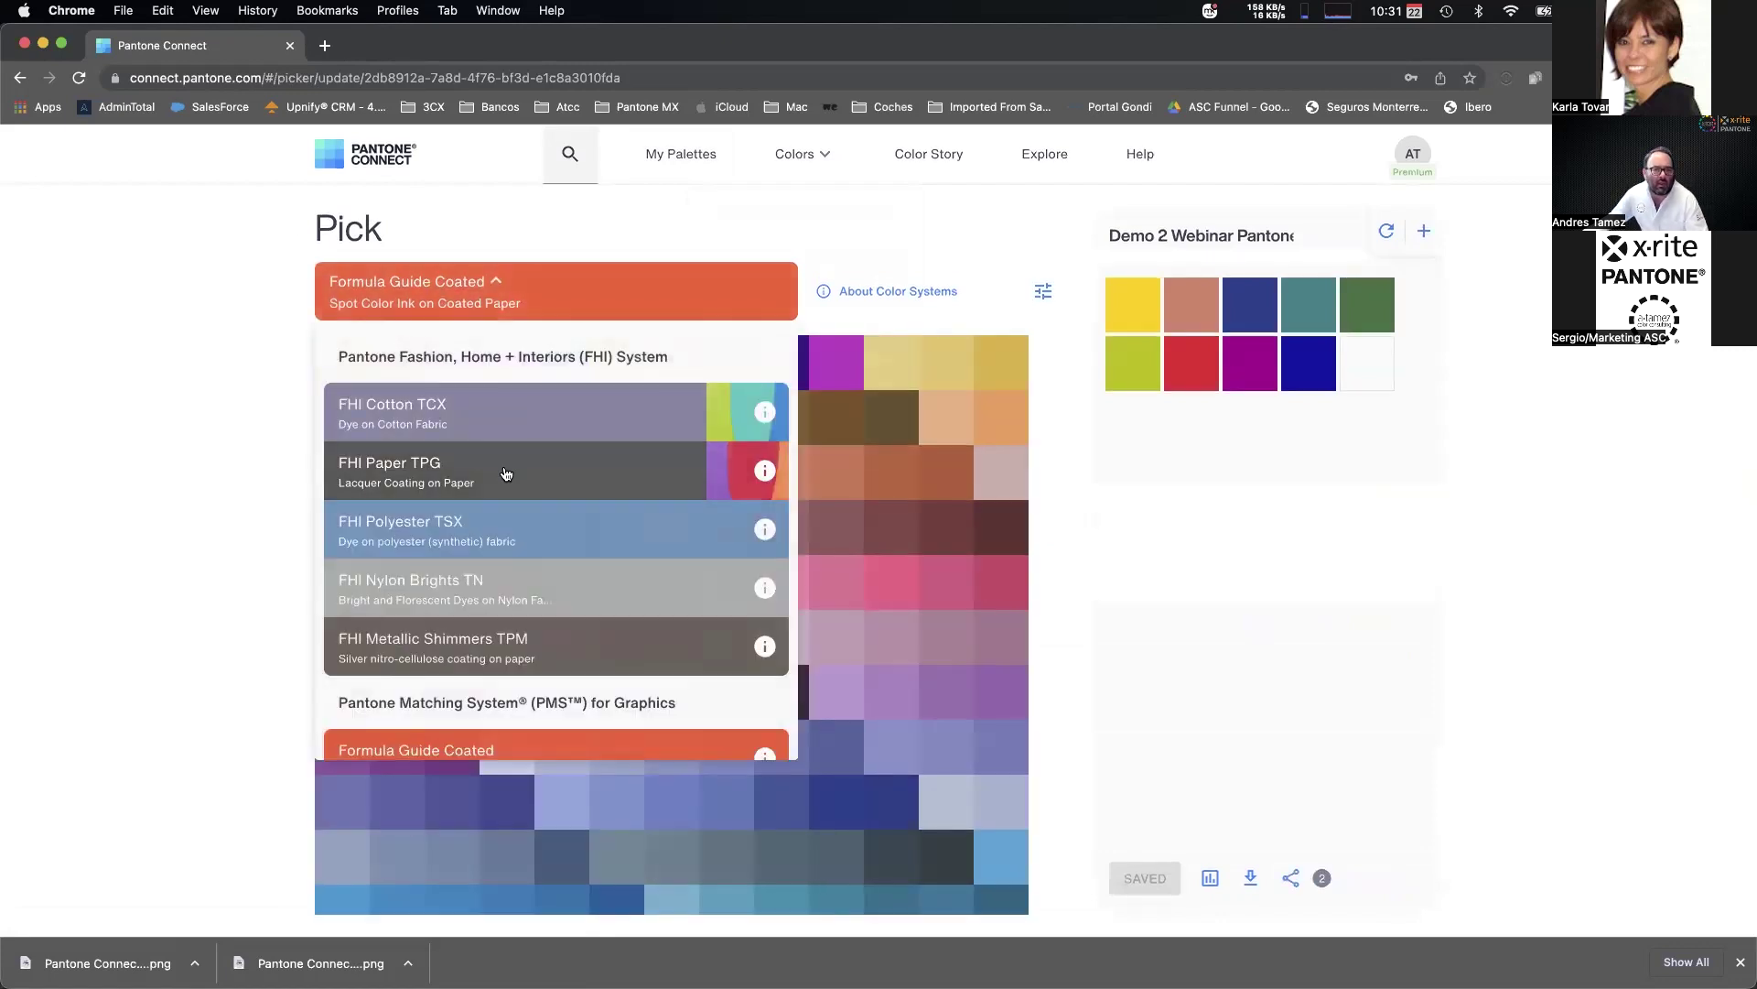
pyautogui.scroll(-3, 547, 523)
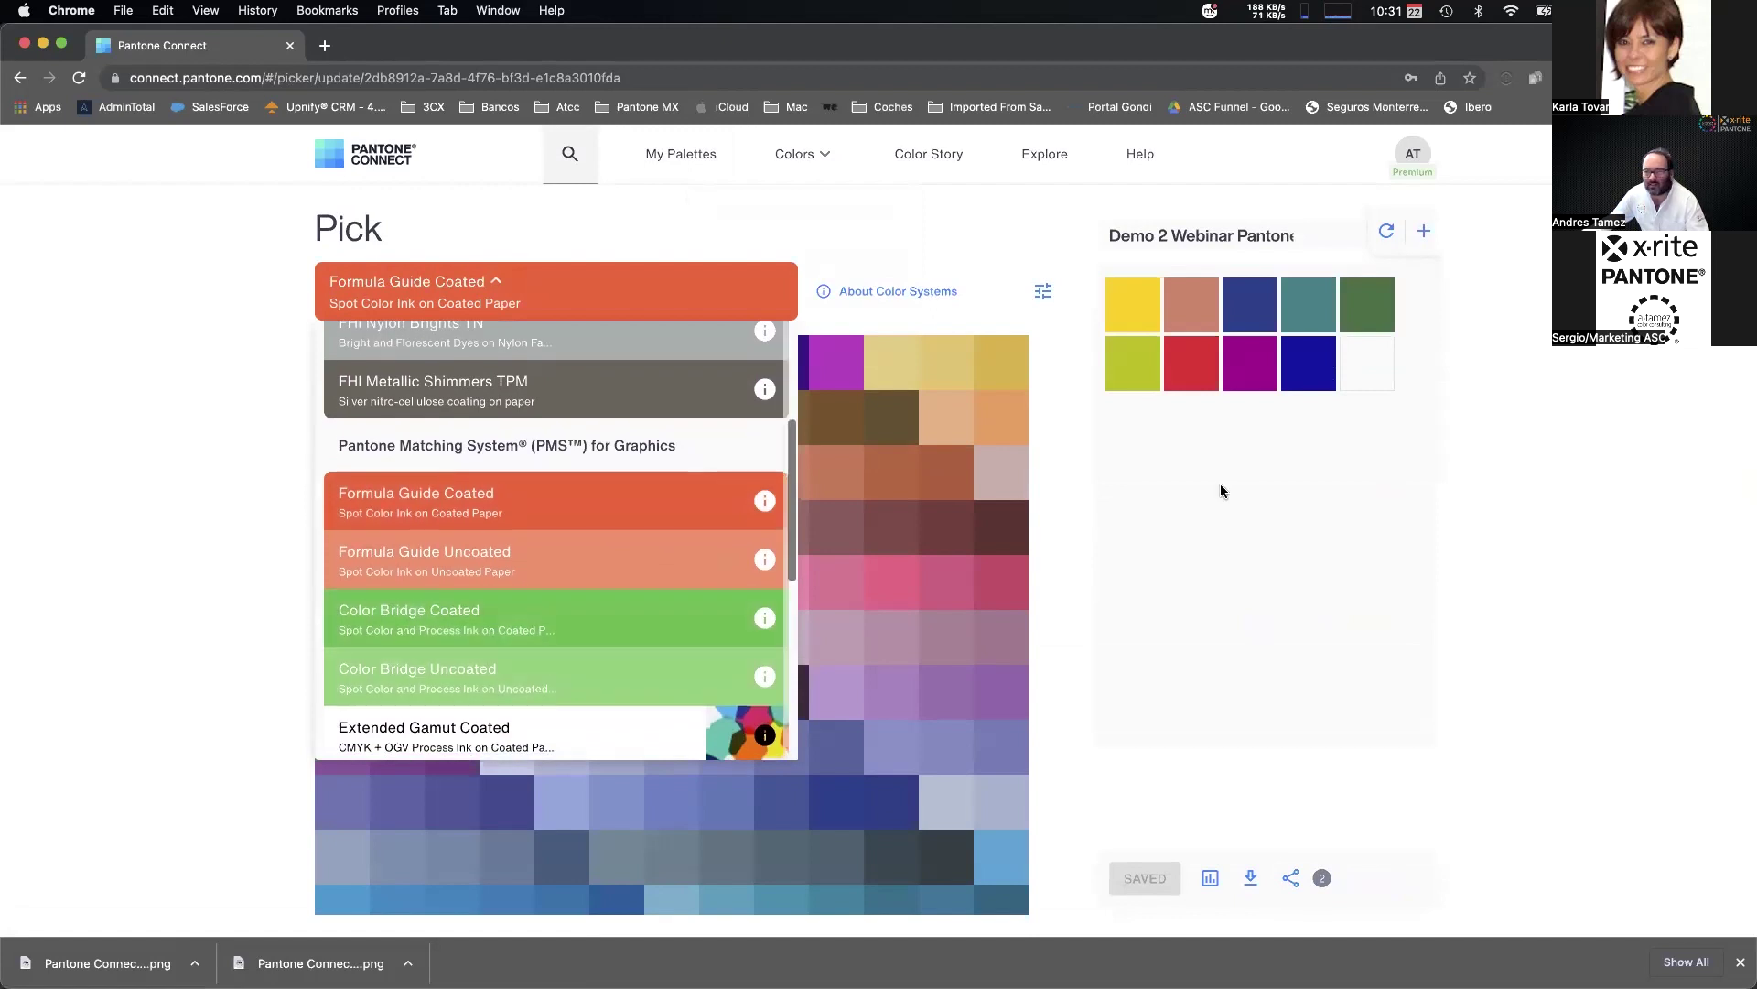
pyautogui.scroll(-3, 506, 600)
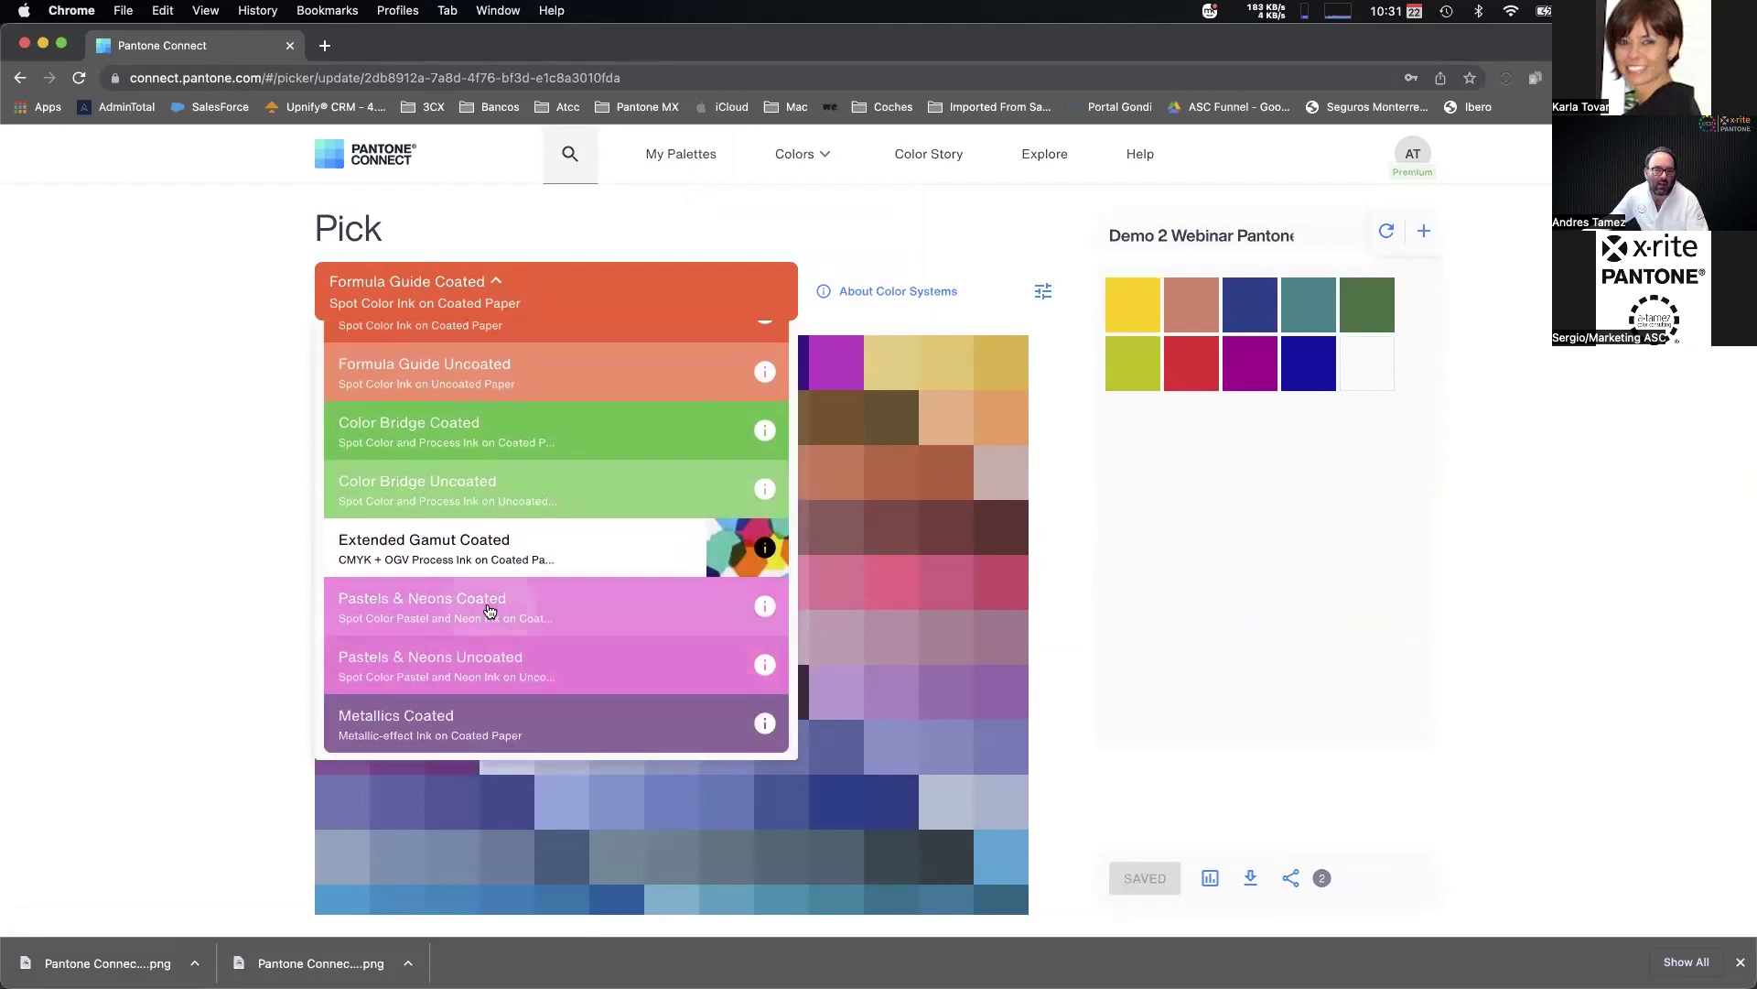
pyautogui.click(490, 608)
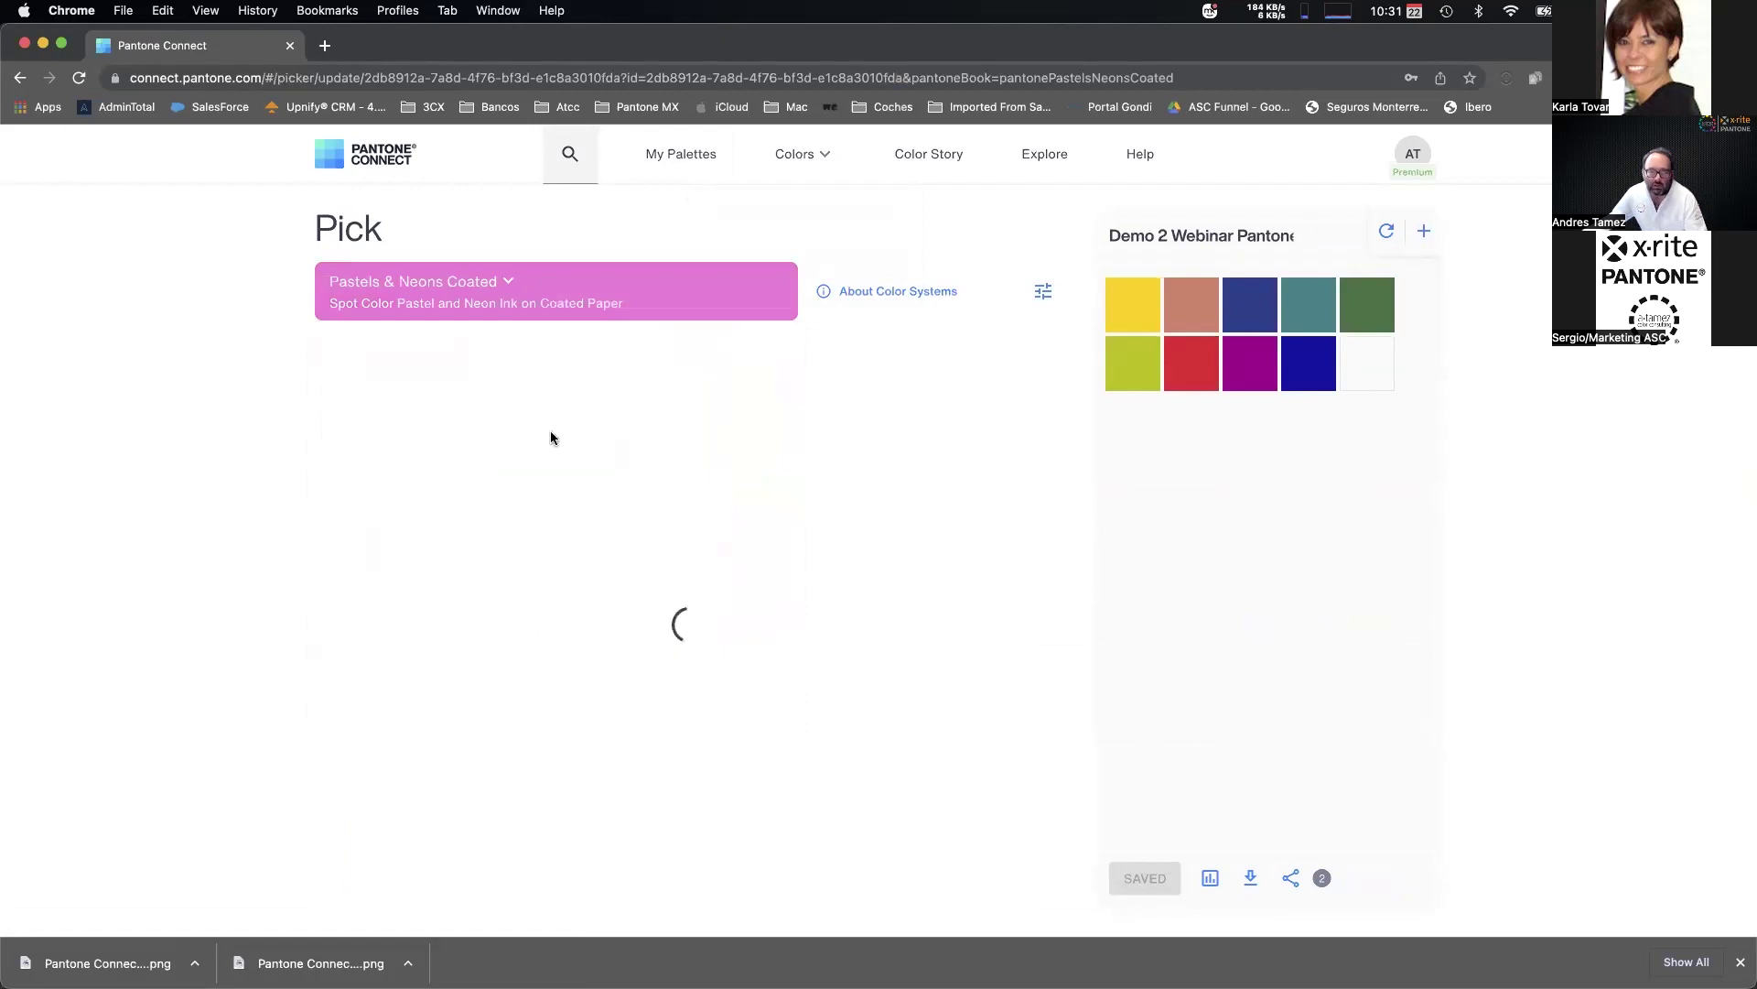
# Add pale yellow, lavender and light blue swatches, save the palette, and check My Palettes.
pyautogui.moveTo(723, 368); pyautogui.dragTo(1367, 366)
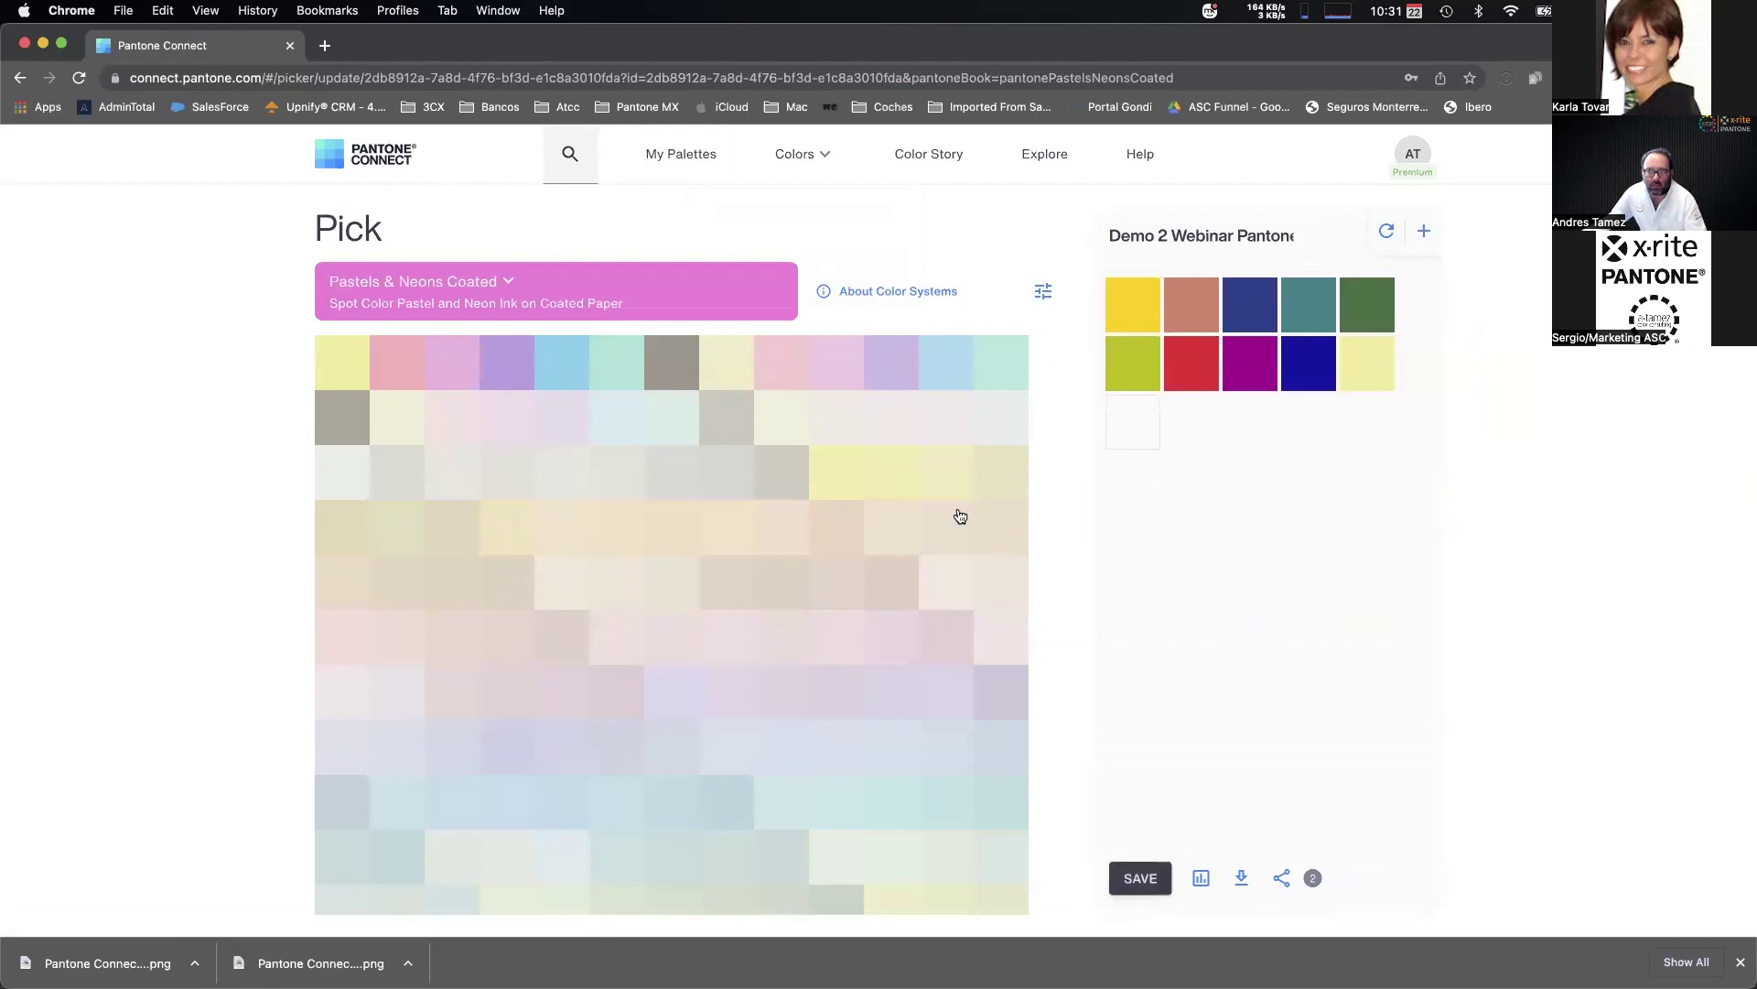
pyautogui.moveTo(896, 368); pyautogui.dragTo(1143, 421)
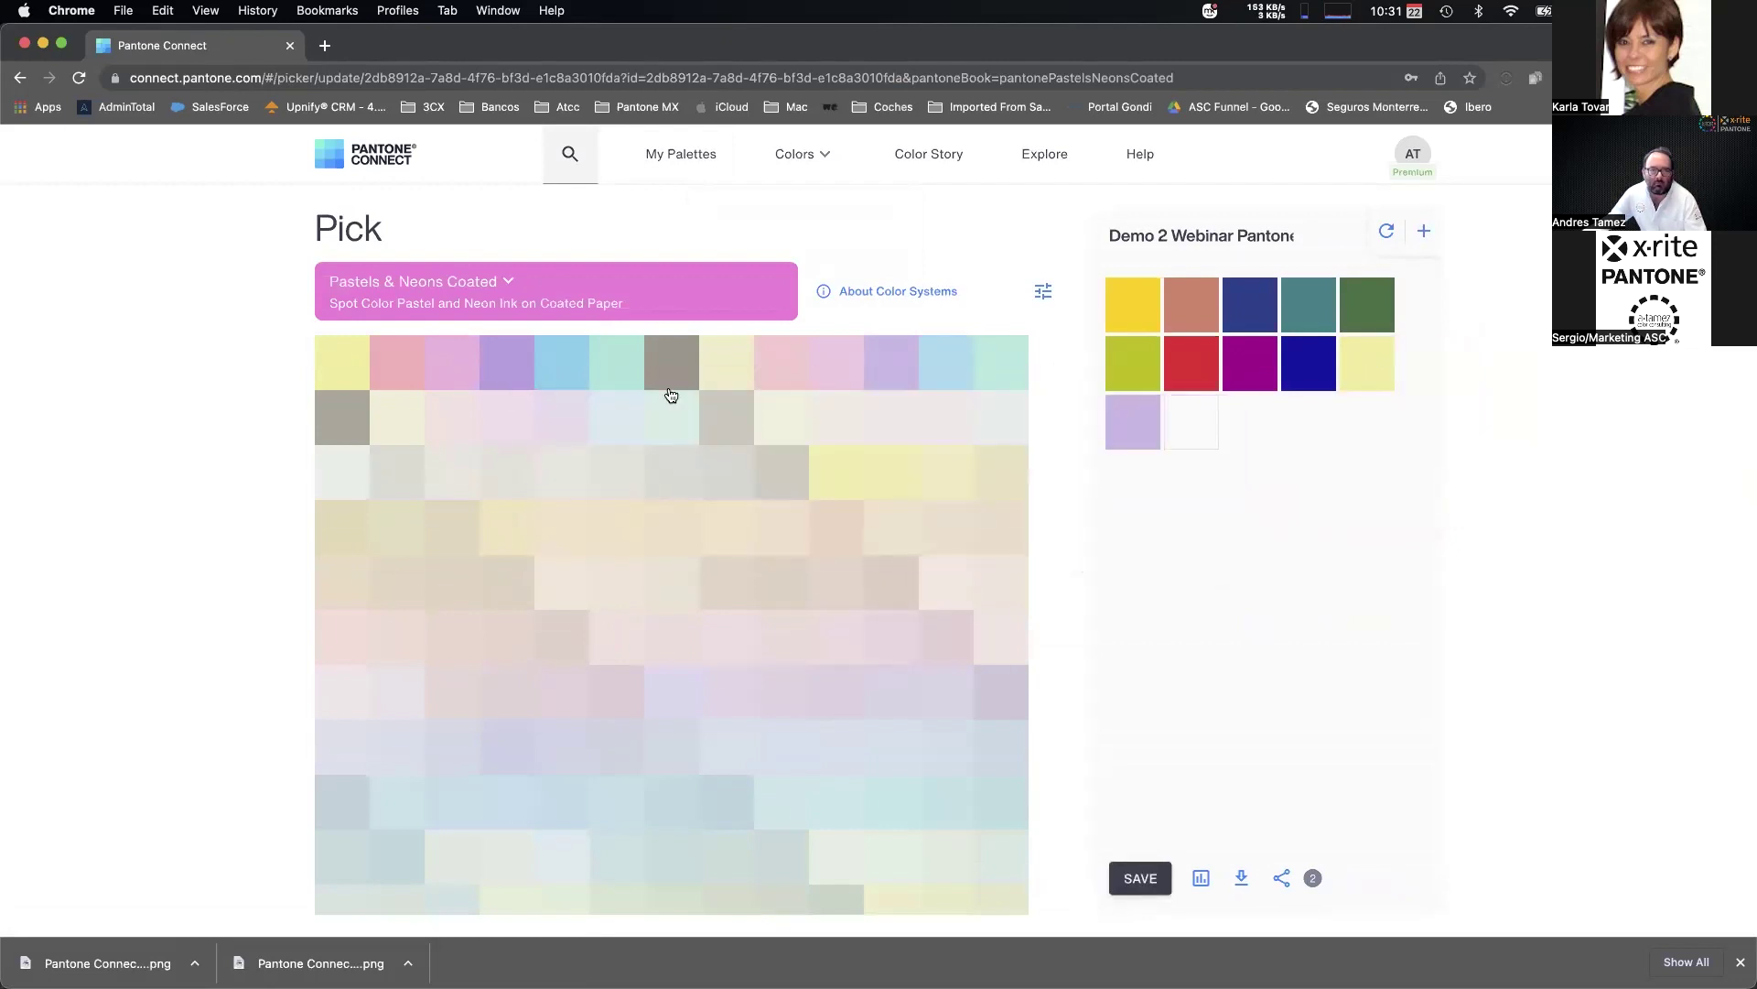
pyautogui.moveTo(549, 365); pyautogui.dragTo(1187, 419)
pyautogui.click(1139, 881)
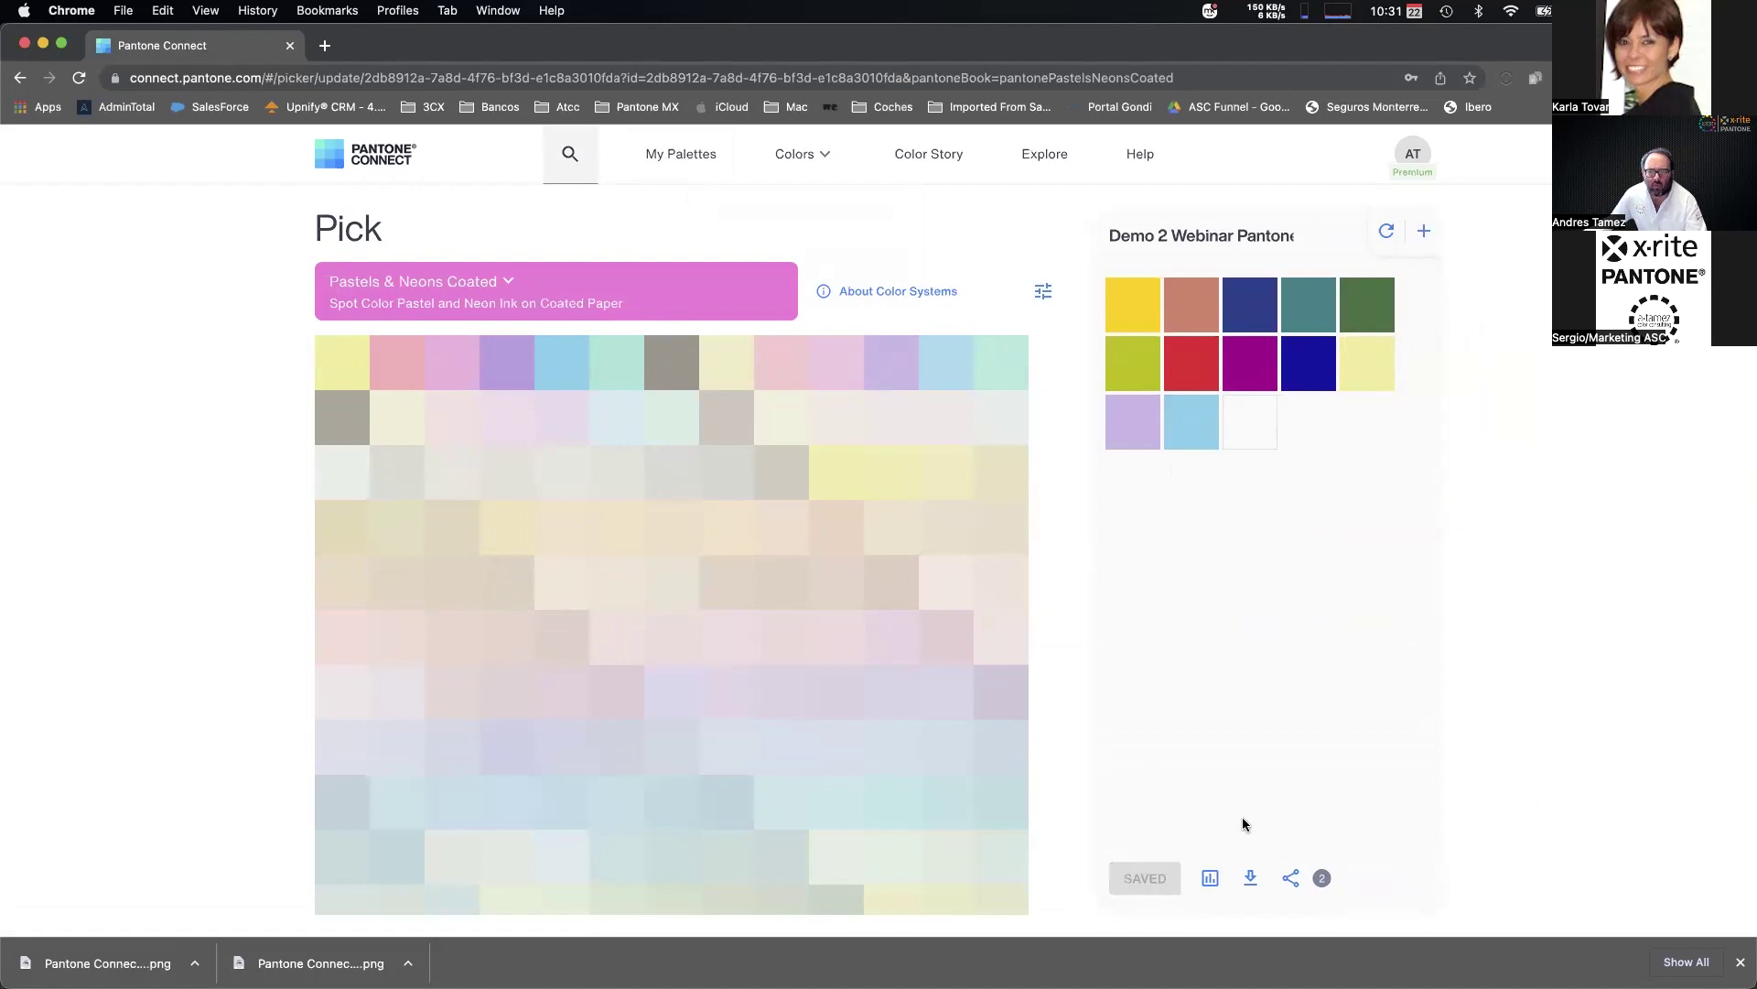
pyautogui.click(698, 158)
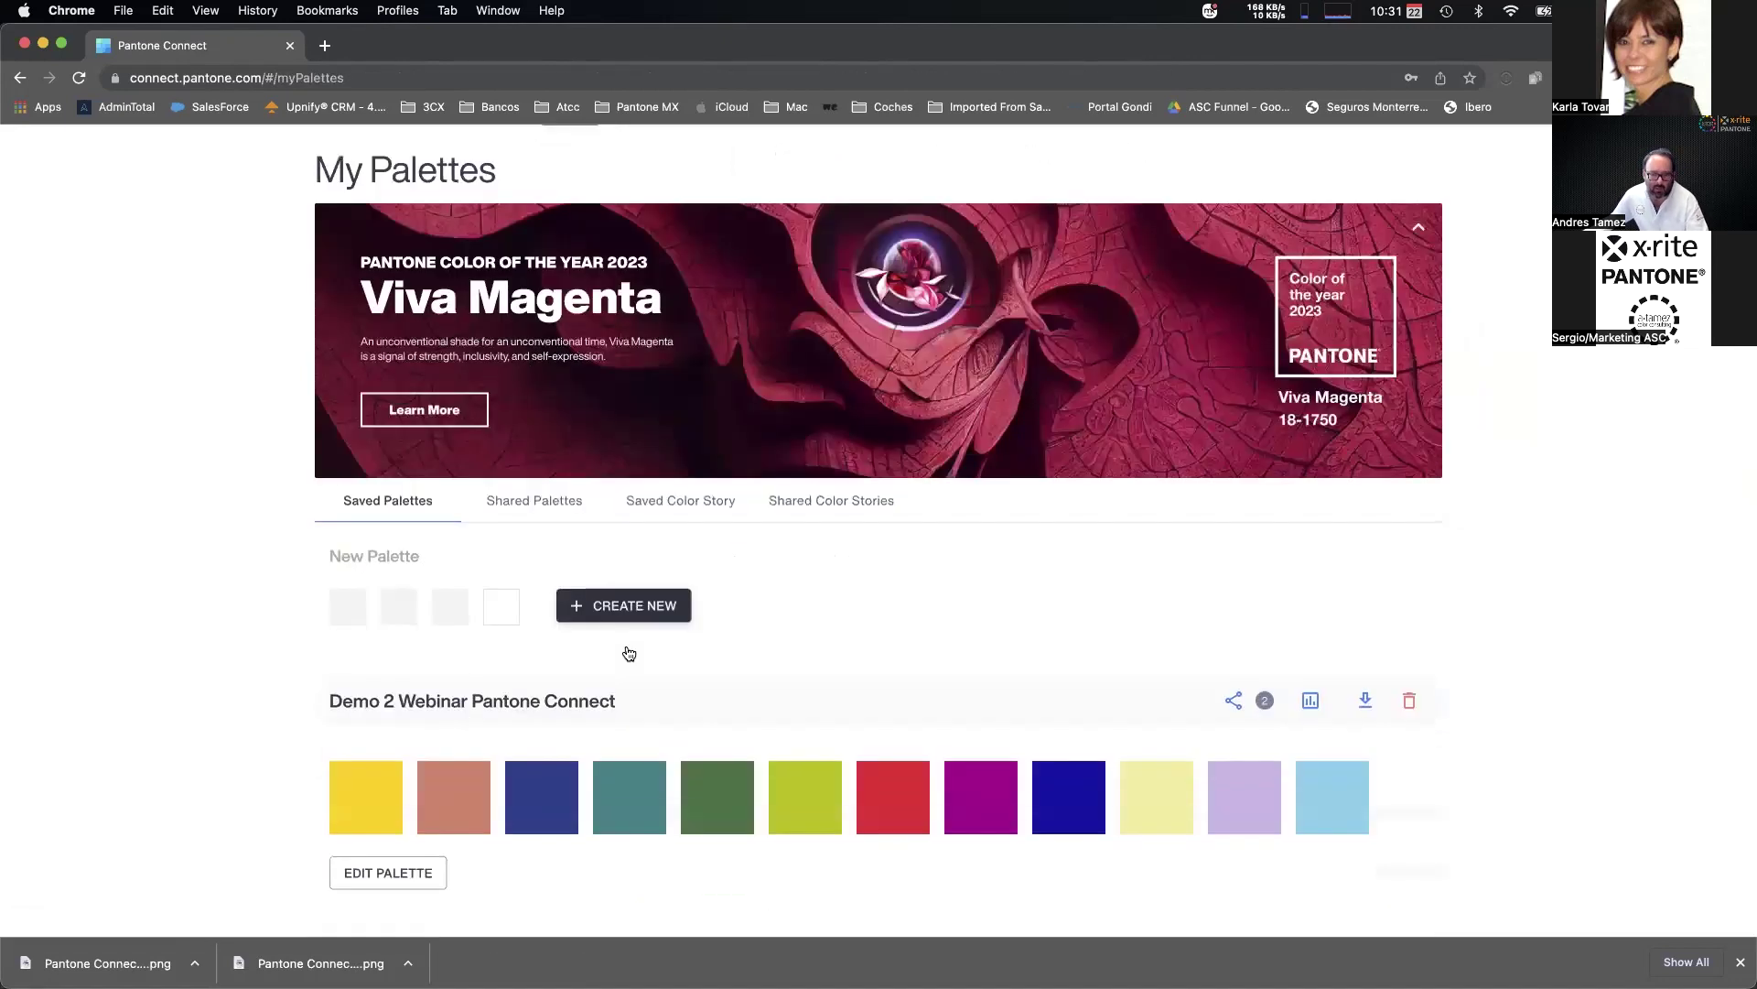
pyautogui.scroll(-5, 1276, 416)
pyautogui.scroll(5, 700, 366)
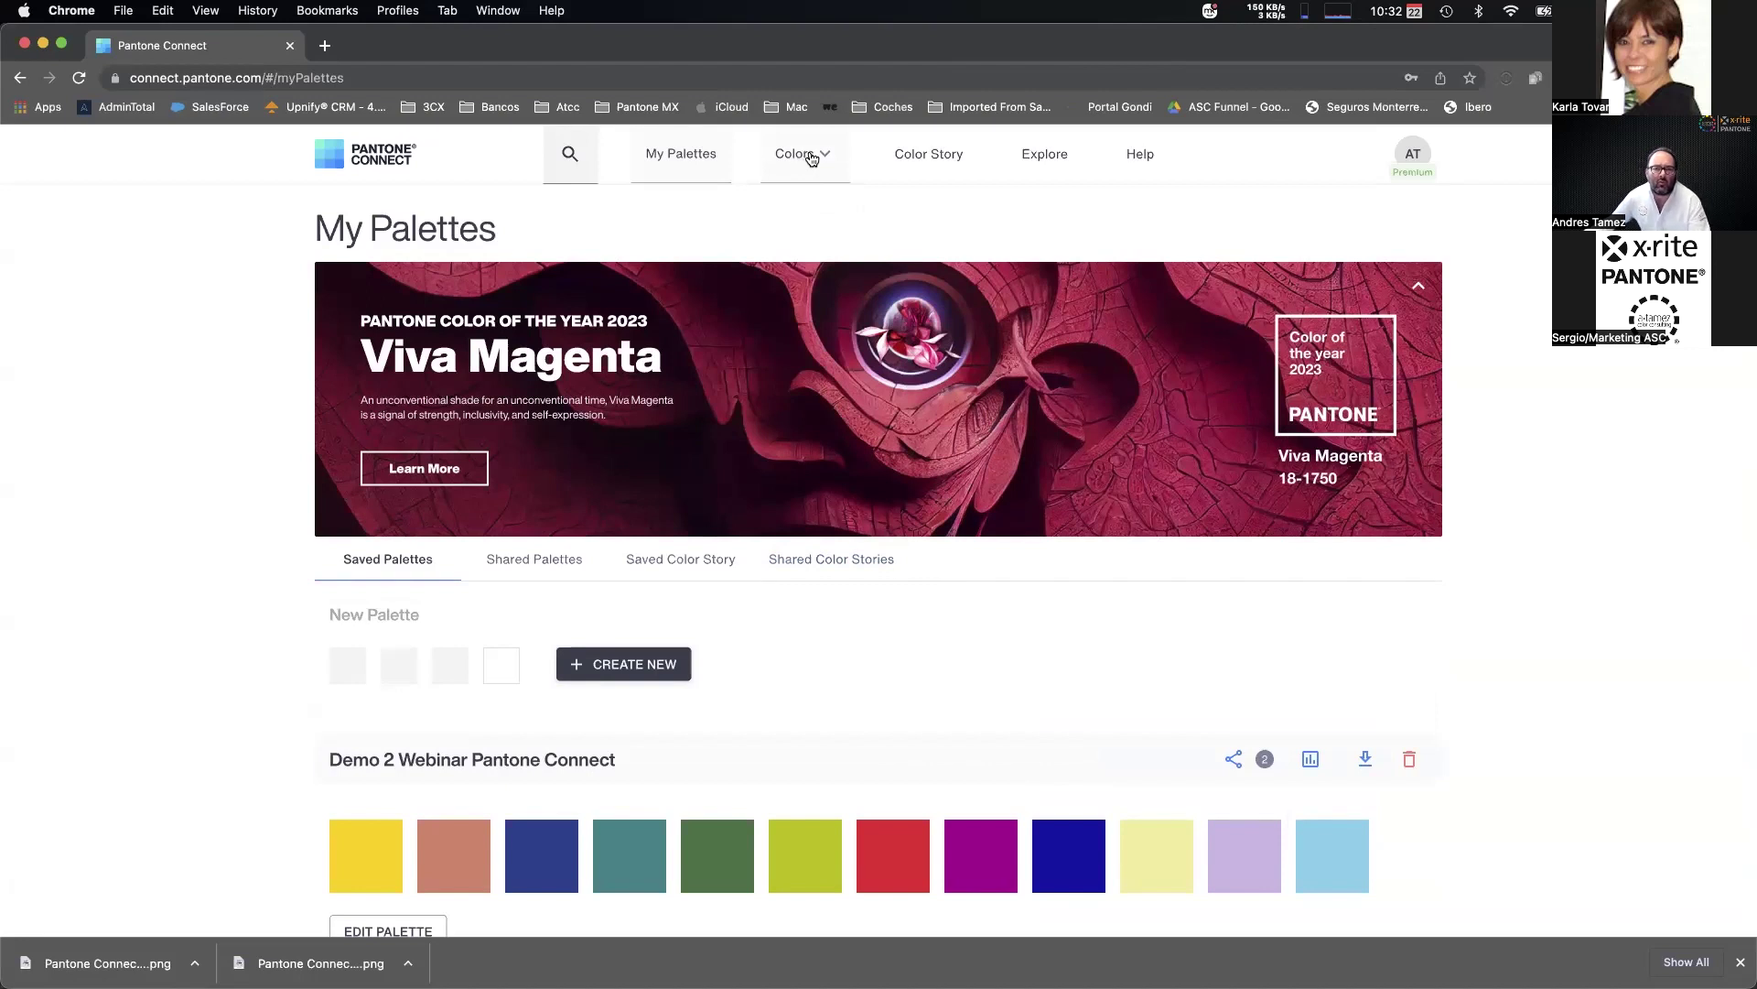
# In the Extract tool with Formula Guide Coated, sample a green from the crayon photo.
pyautogui.click(811, 158)
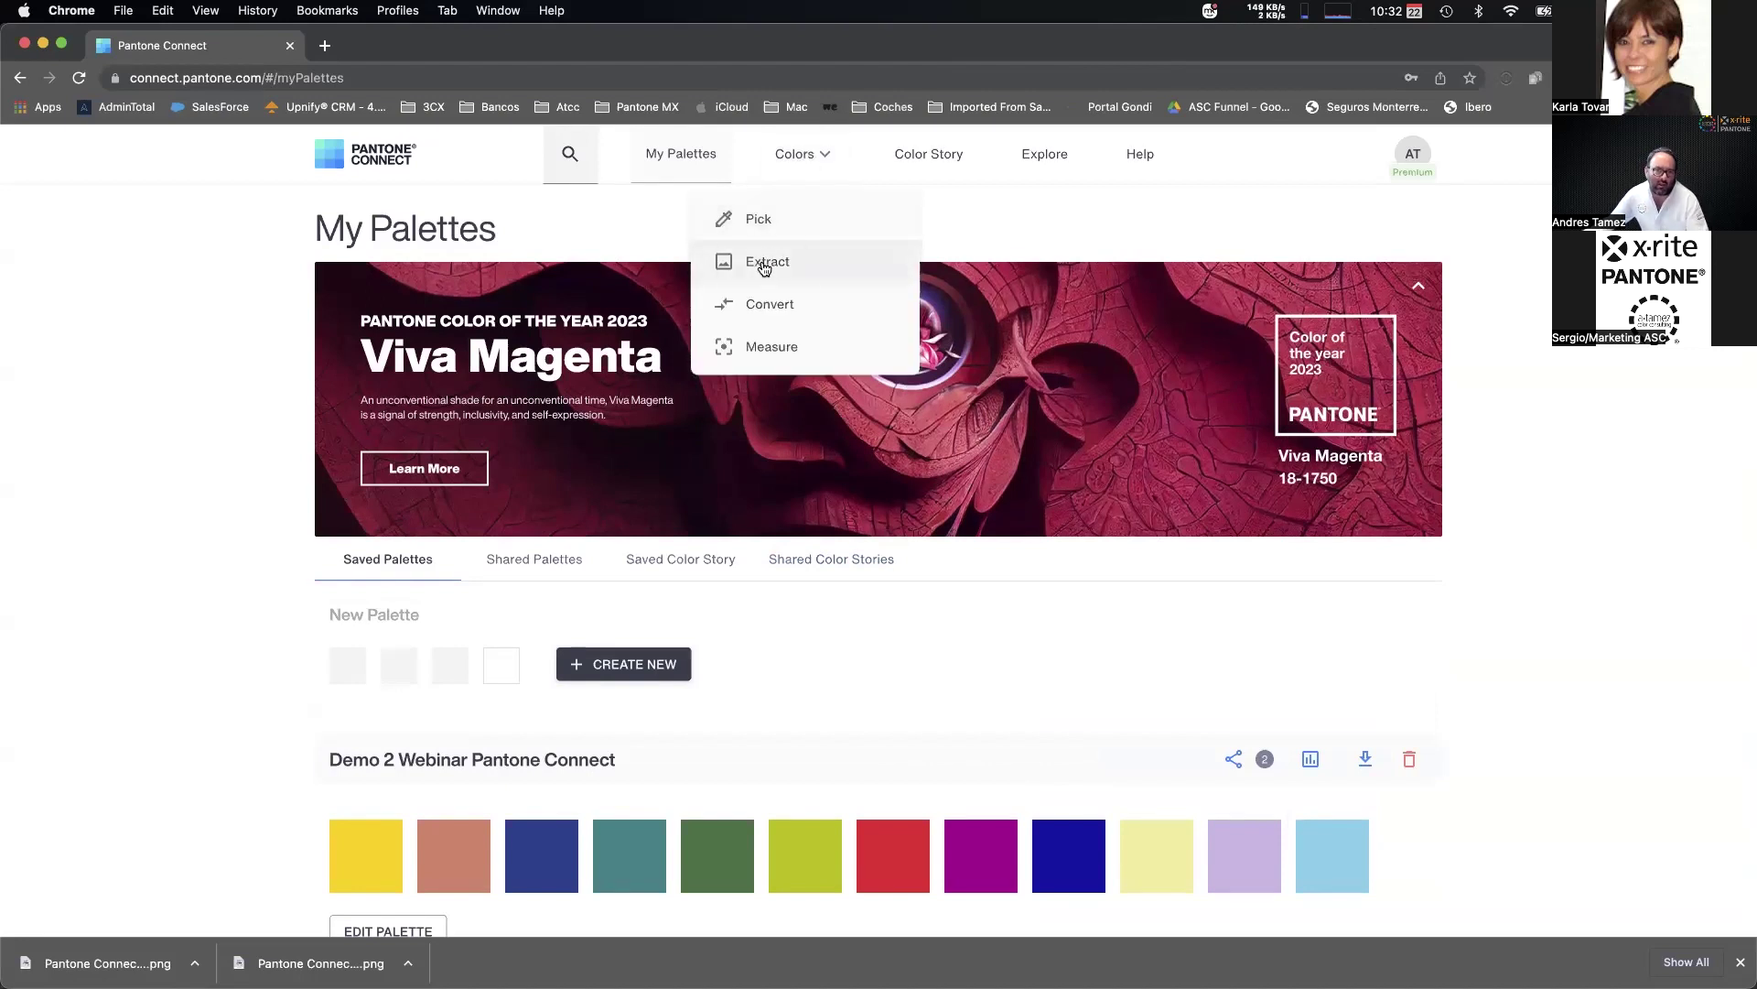
pyautogui.click(764, 264)
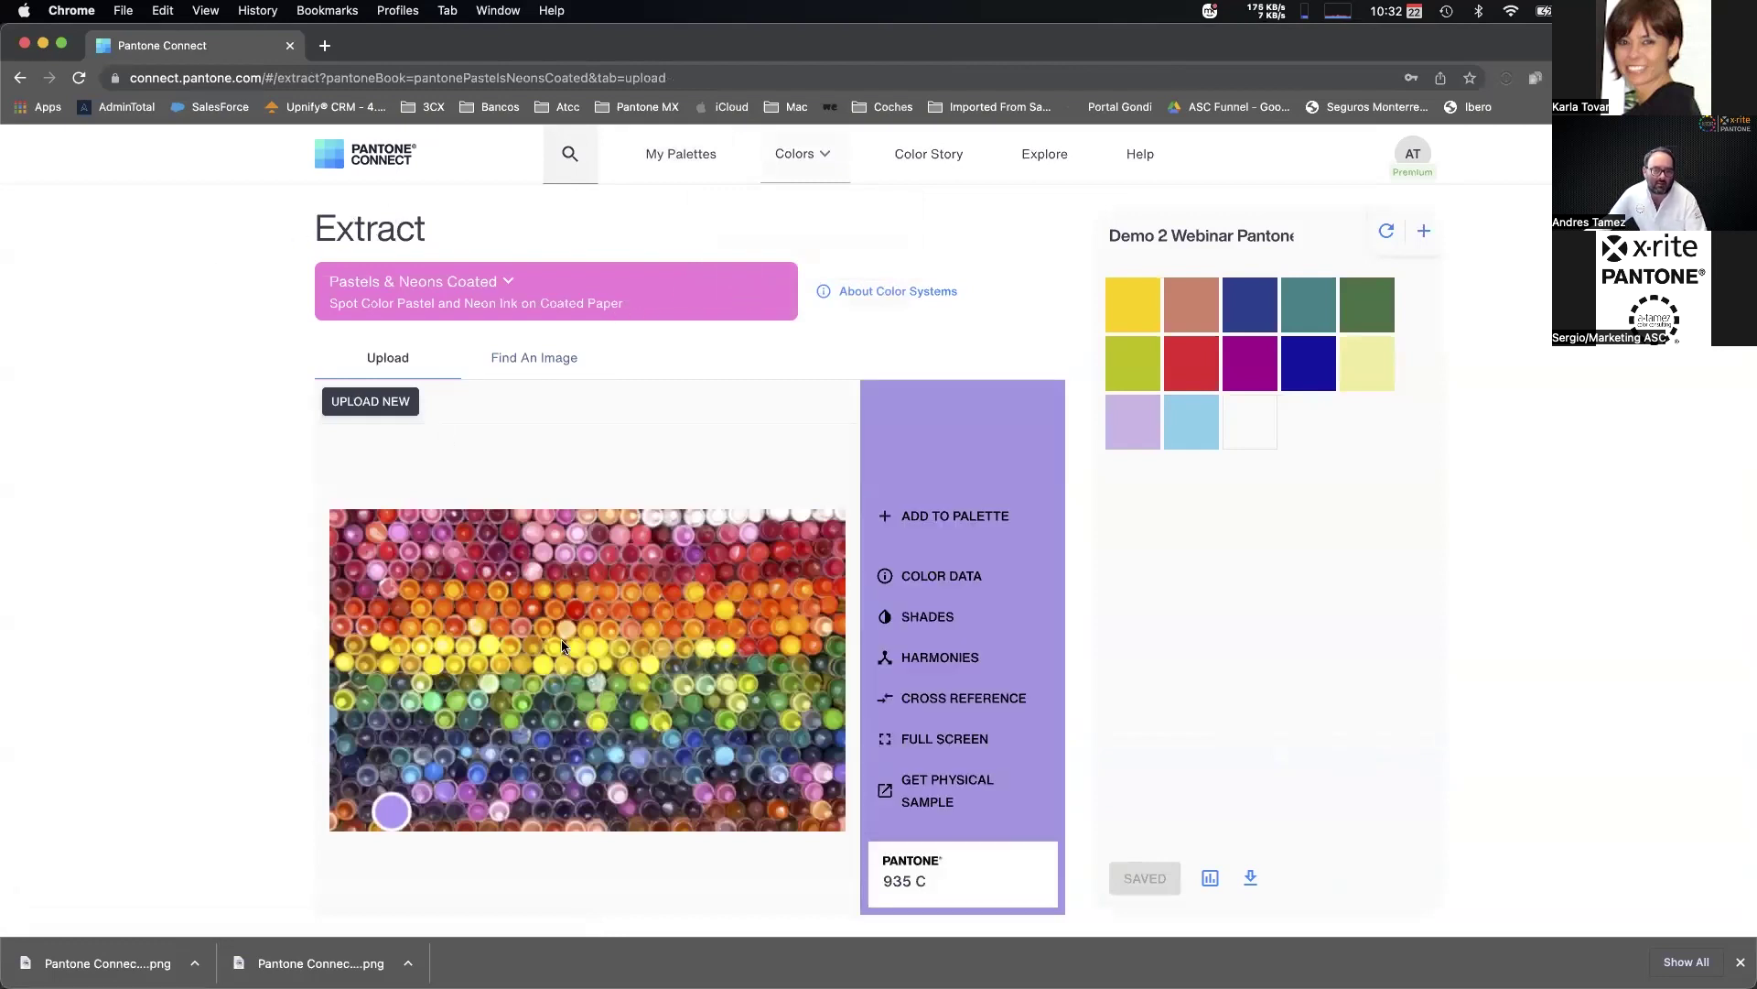
pyautogui.click(481, 286)
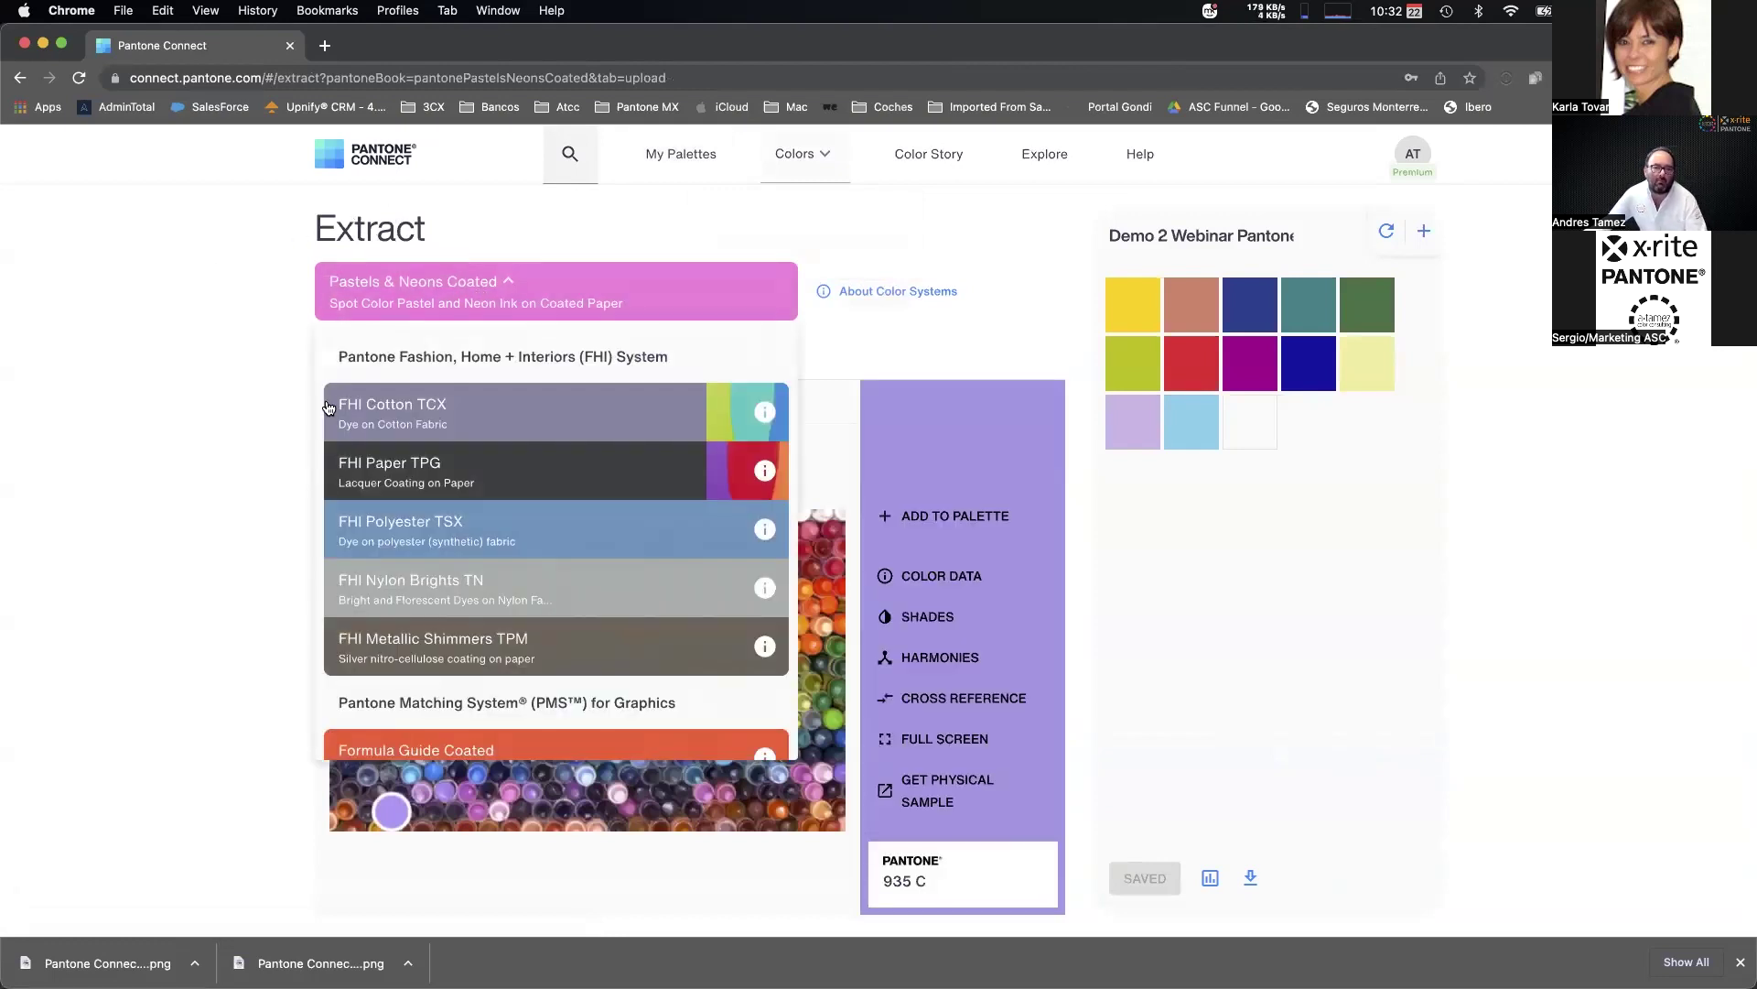
pyautogui.scroll(-3, 522, 520)
pyautogui.click(524, 514)
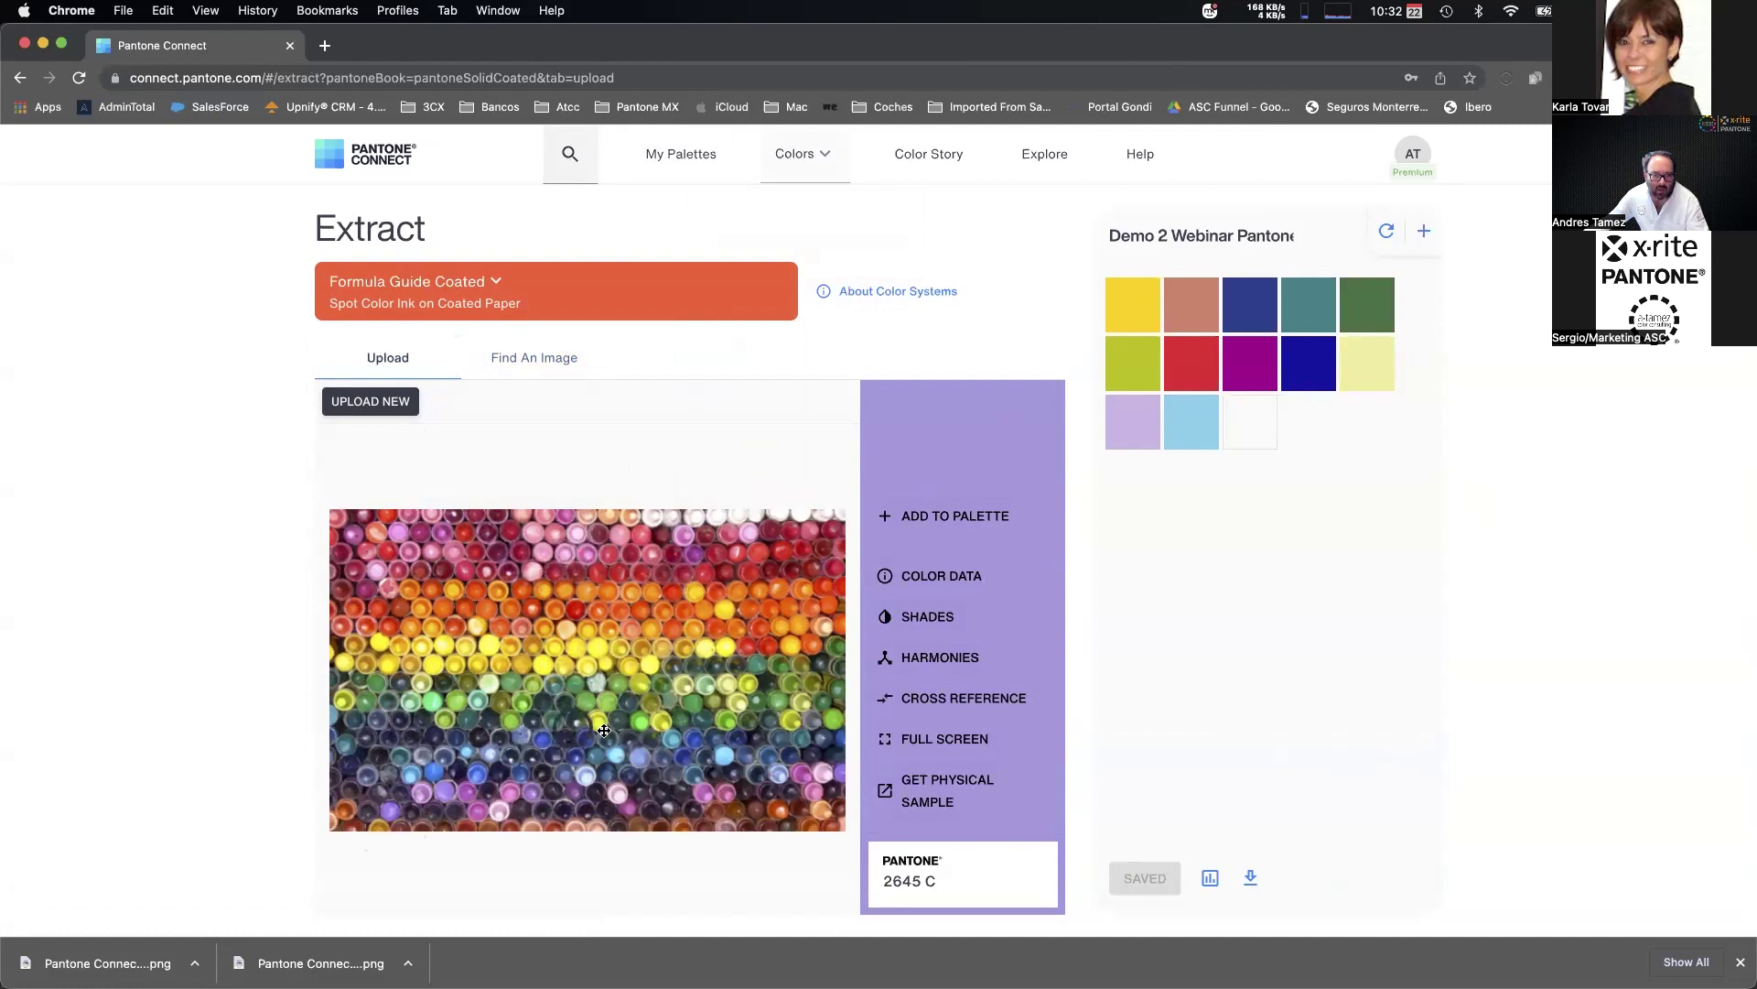
pyautogui.click(640, 725)
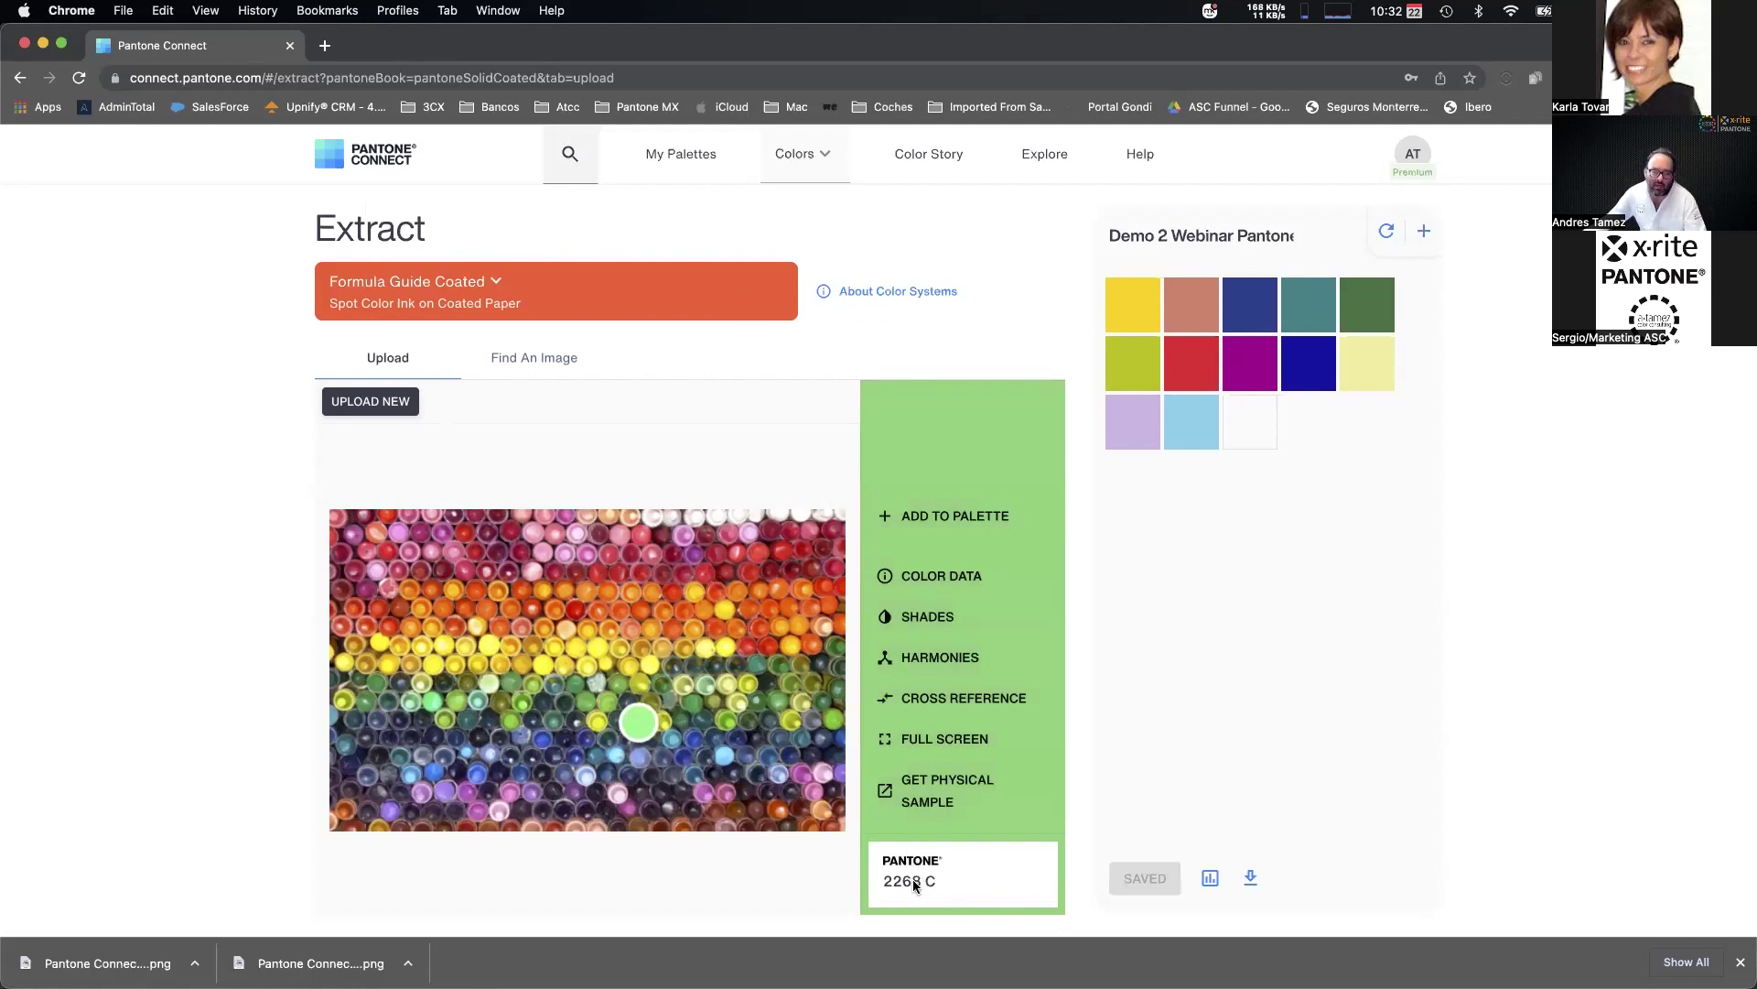
# Compare the green in FHI Cotton TCX, then match it in Formula Guide Coated and add 2268 C.
pyautogui.click(437, 297)
pyautogui.scroll(-3, 471, 563)
pyautogui.scroll(-3, 470, 560)
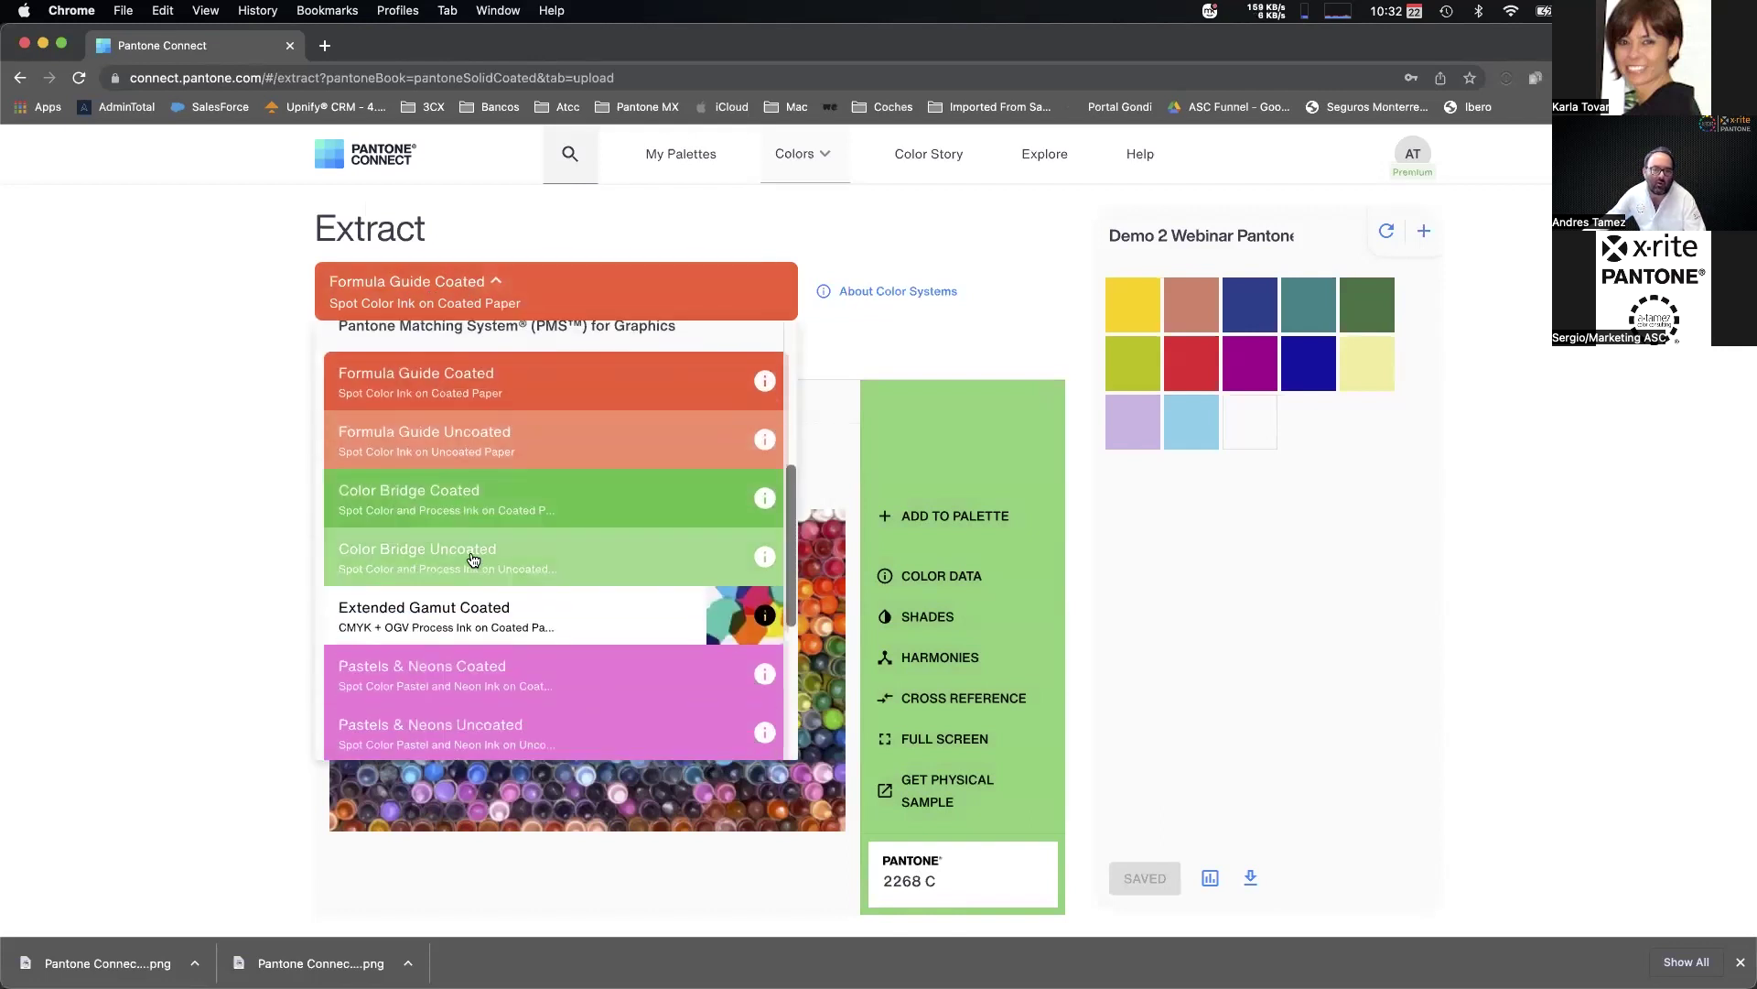
pyautogui.scroll(-2, 474, 641)
pyautogui.click(474, 648)
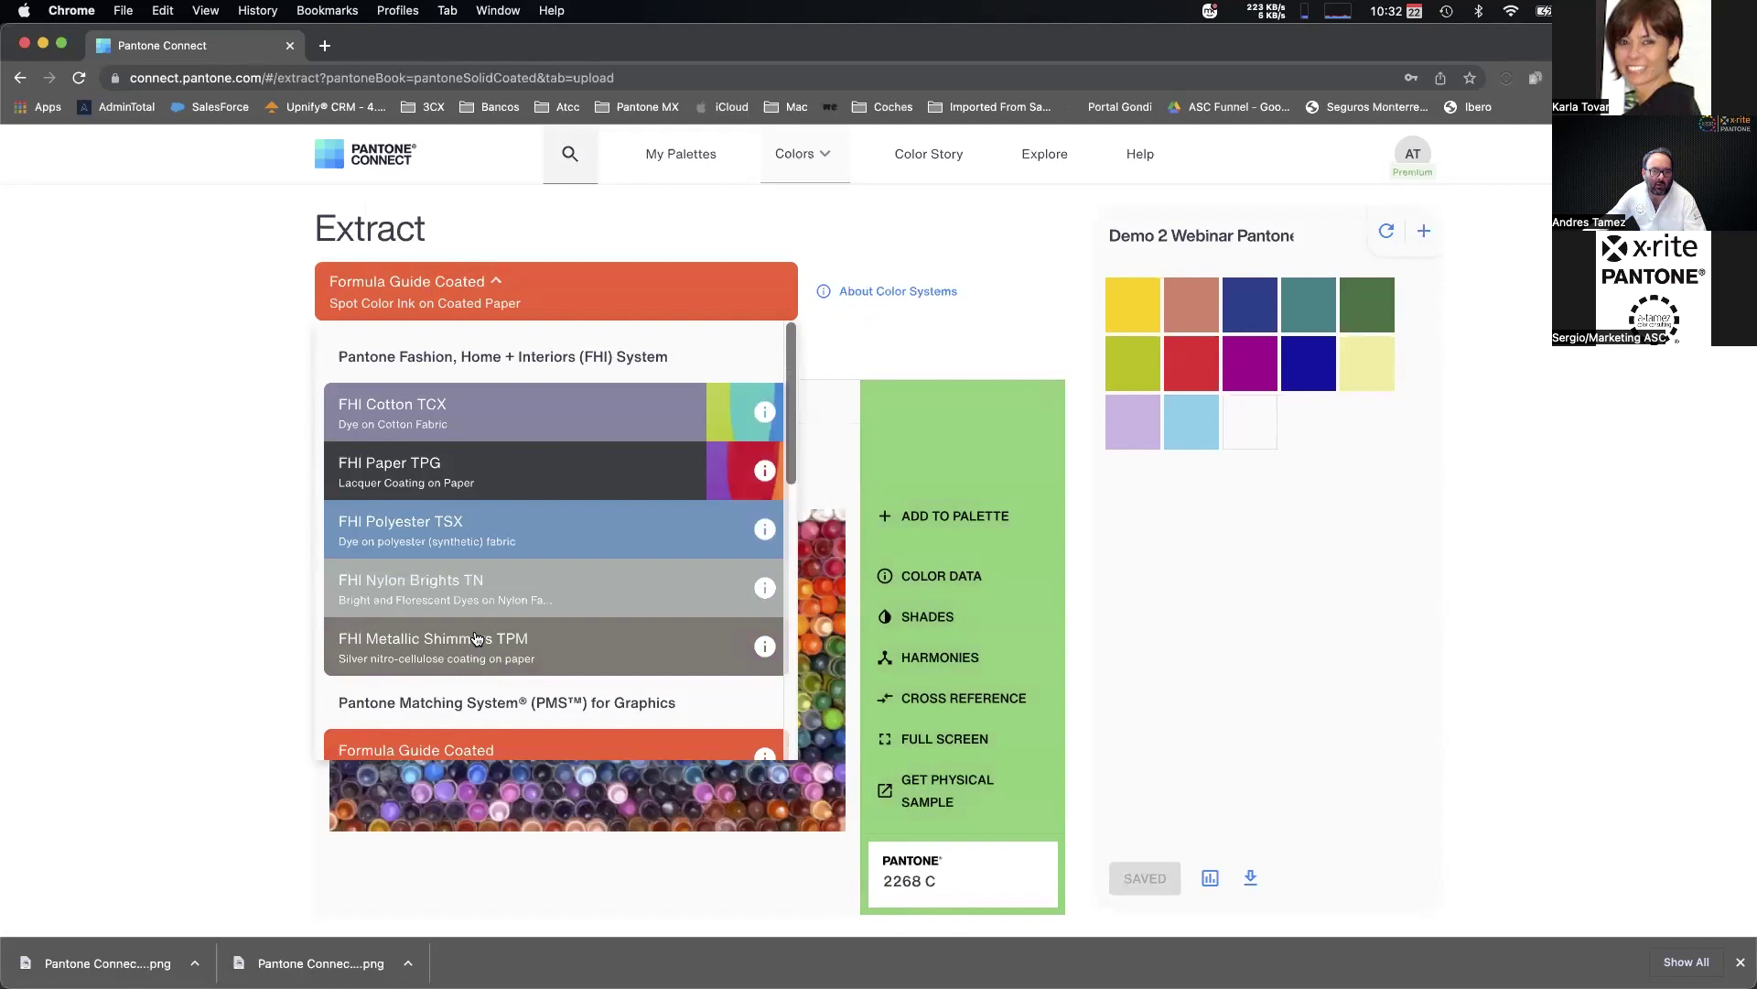
pyautogui.click(428, 417)
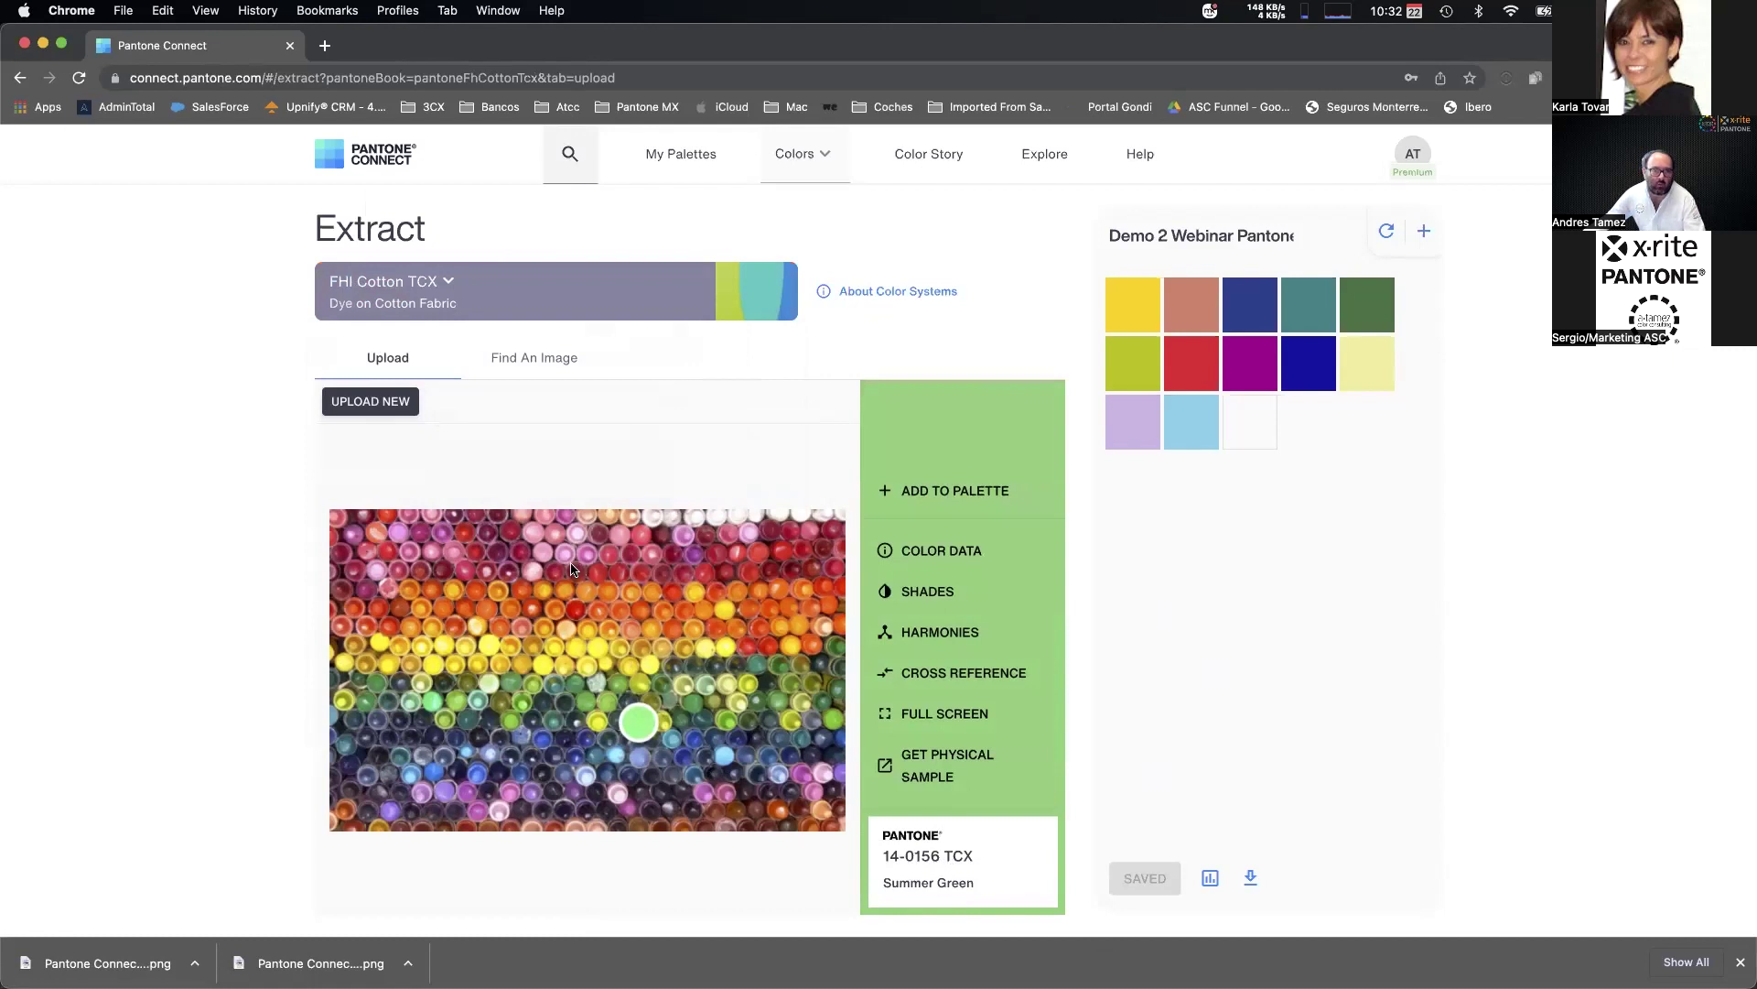
pyautogui.click(547, 312)
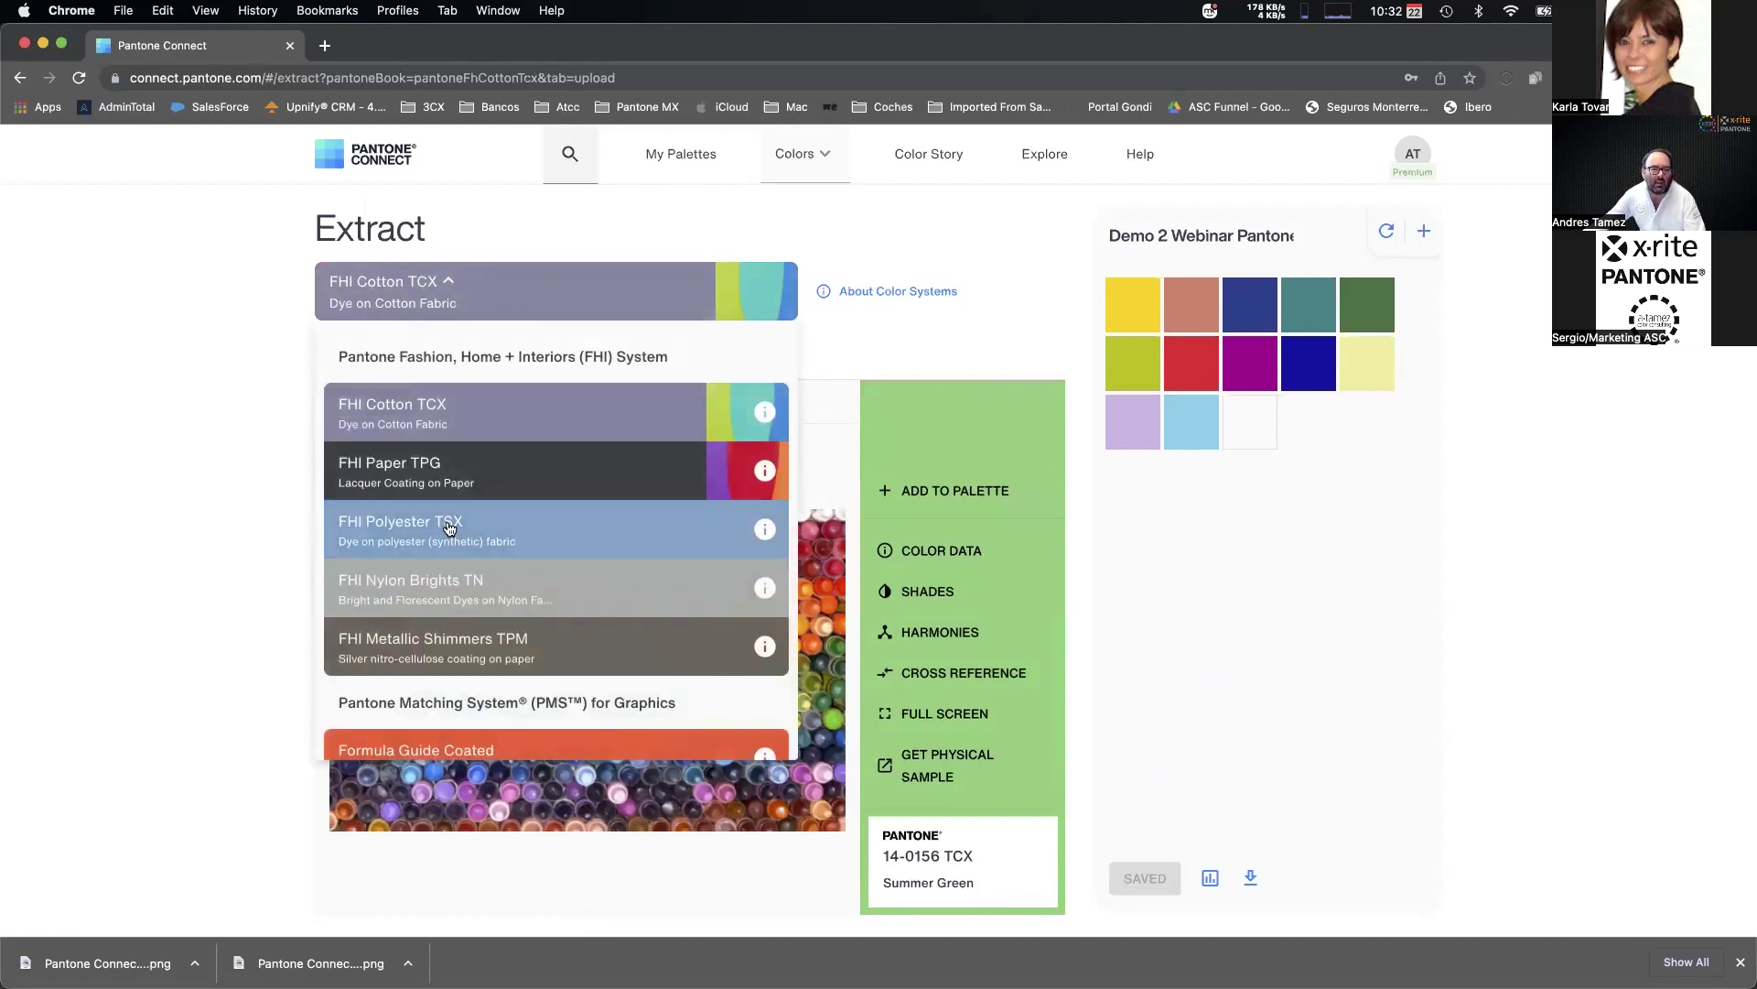
pyautogui.scroll(-2, 463, 615)
pyautogui.click(492, 612)
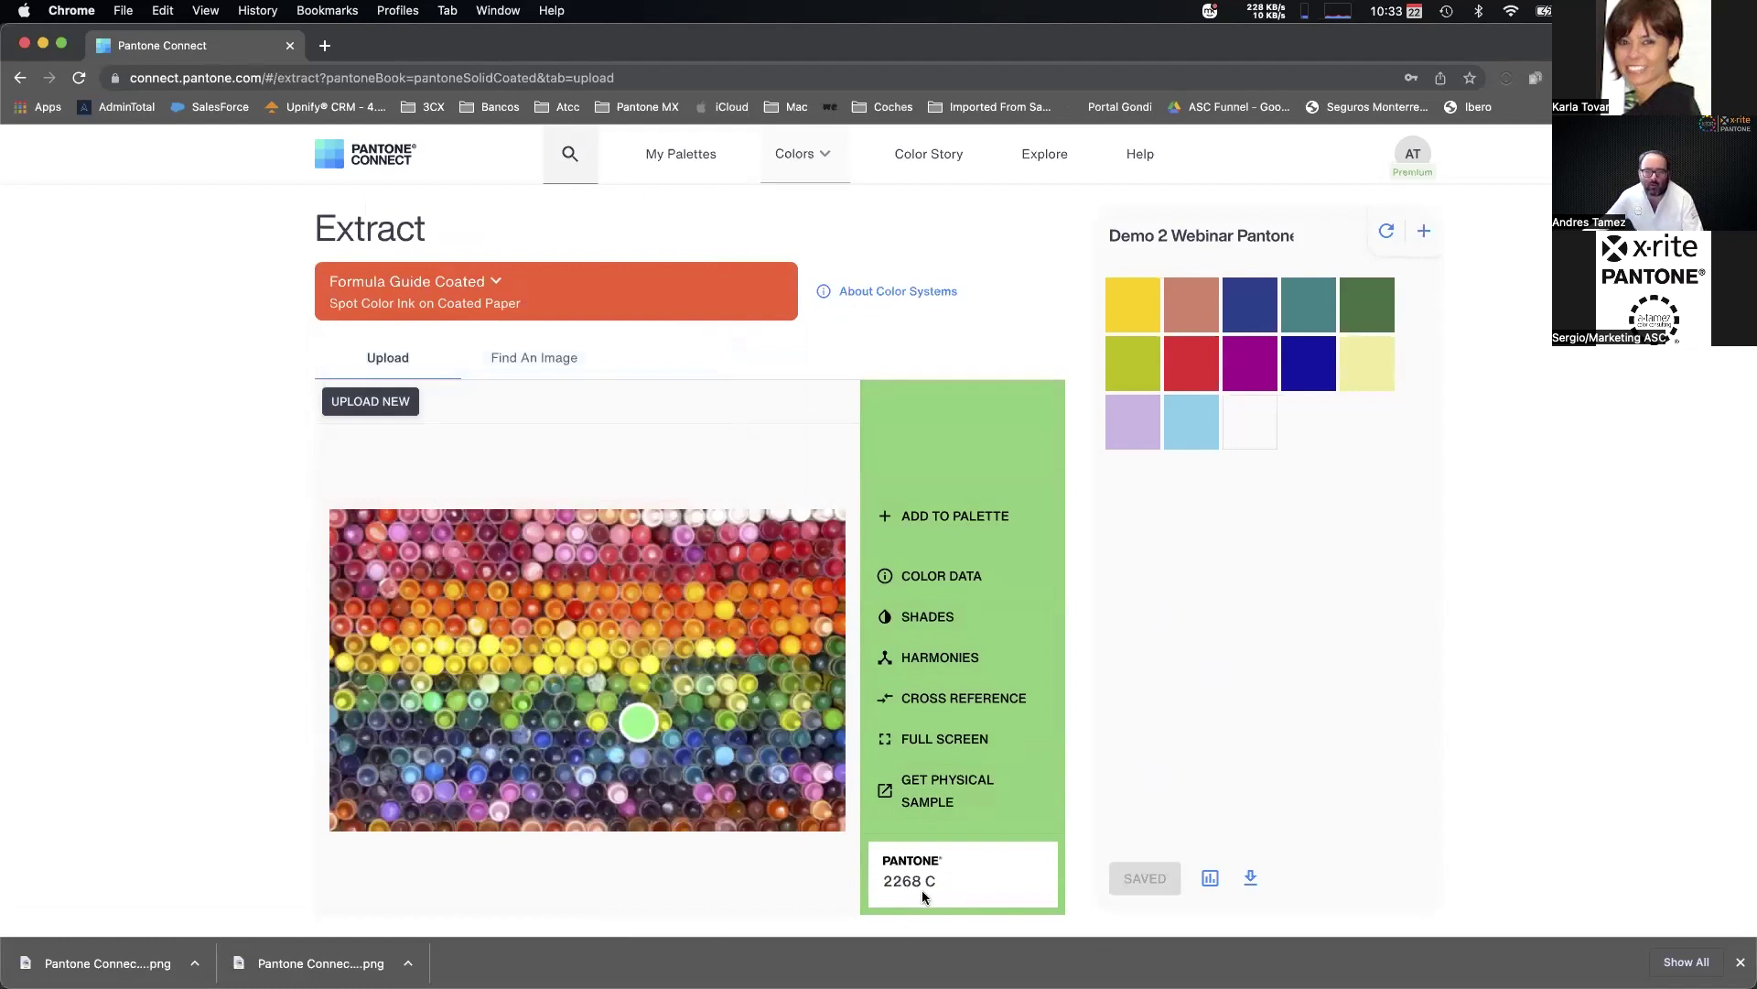
pyautogui.click(953, 517)
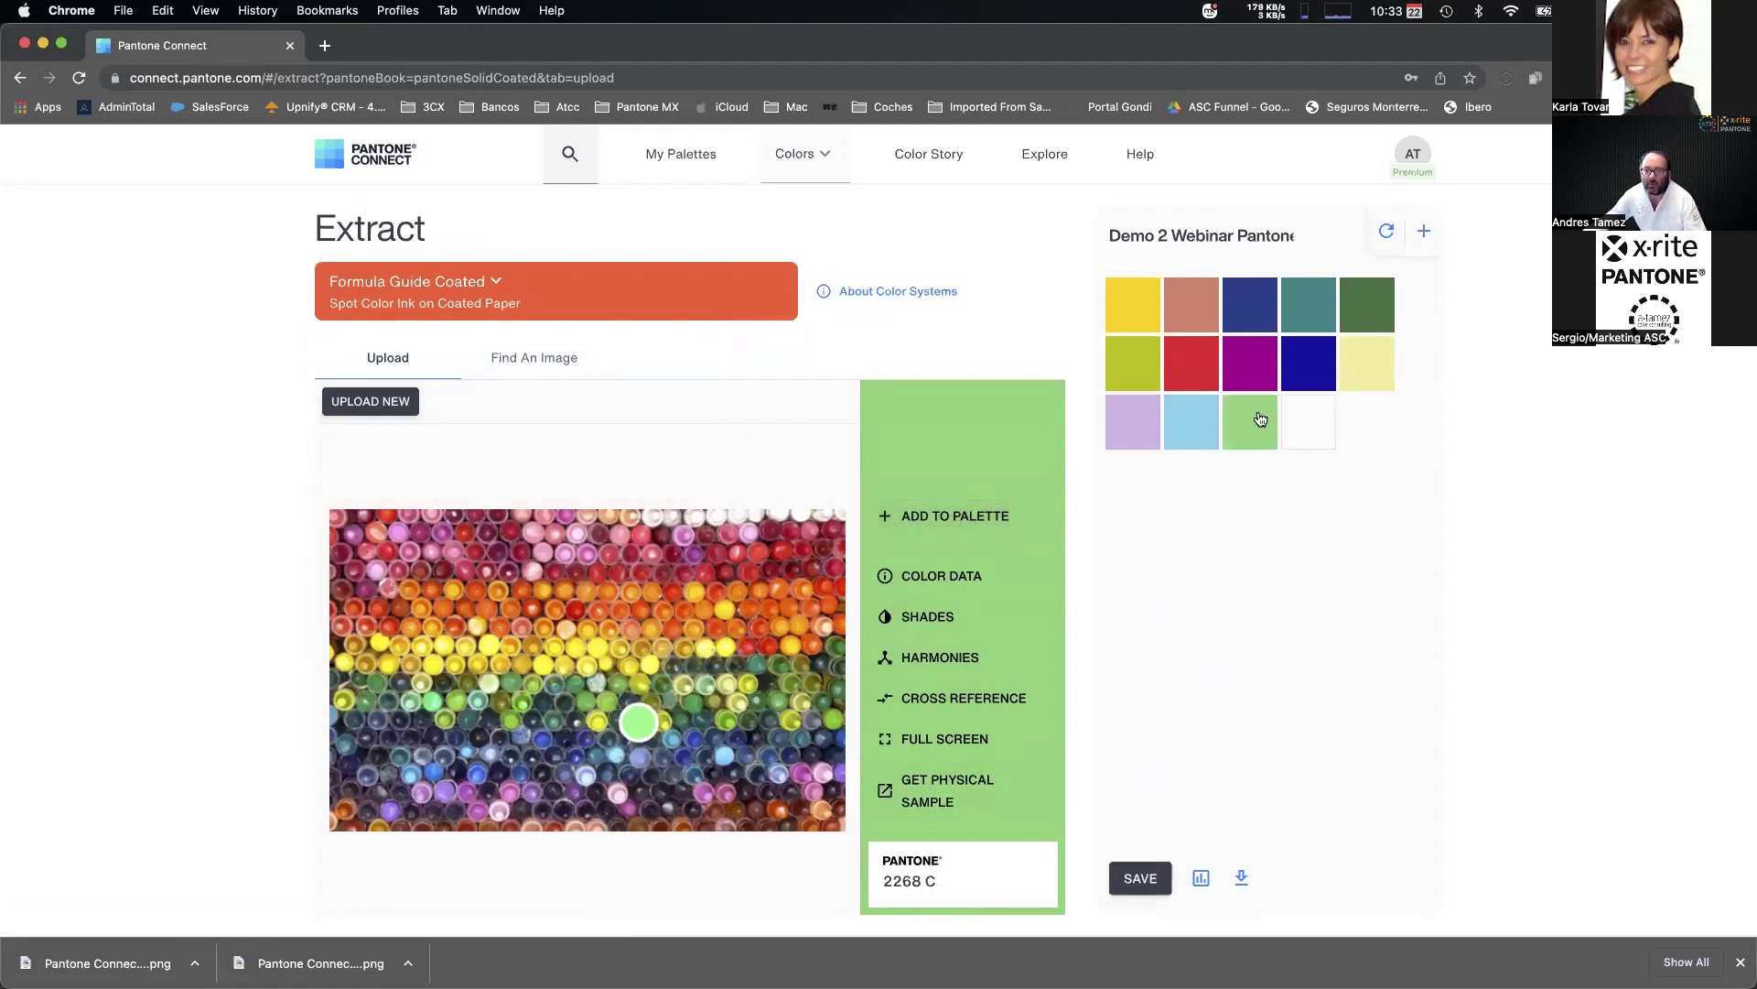
# View 2268 C's colour data, save the updated Demo 2 palette, and go to My Palettes.
pyautogui.click(935, 577)
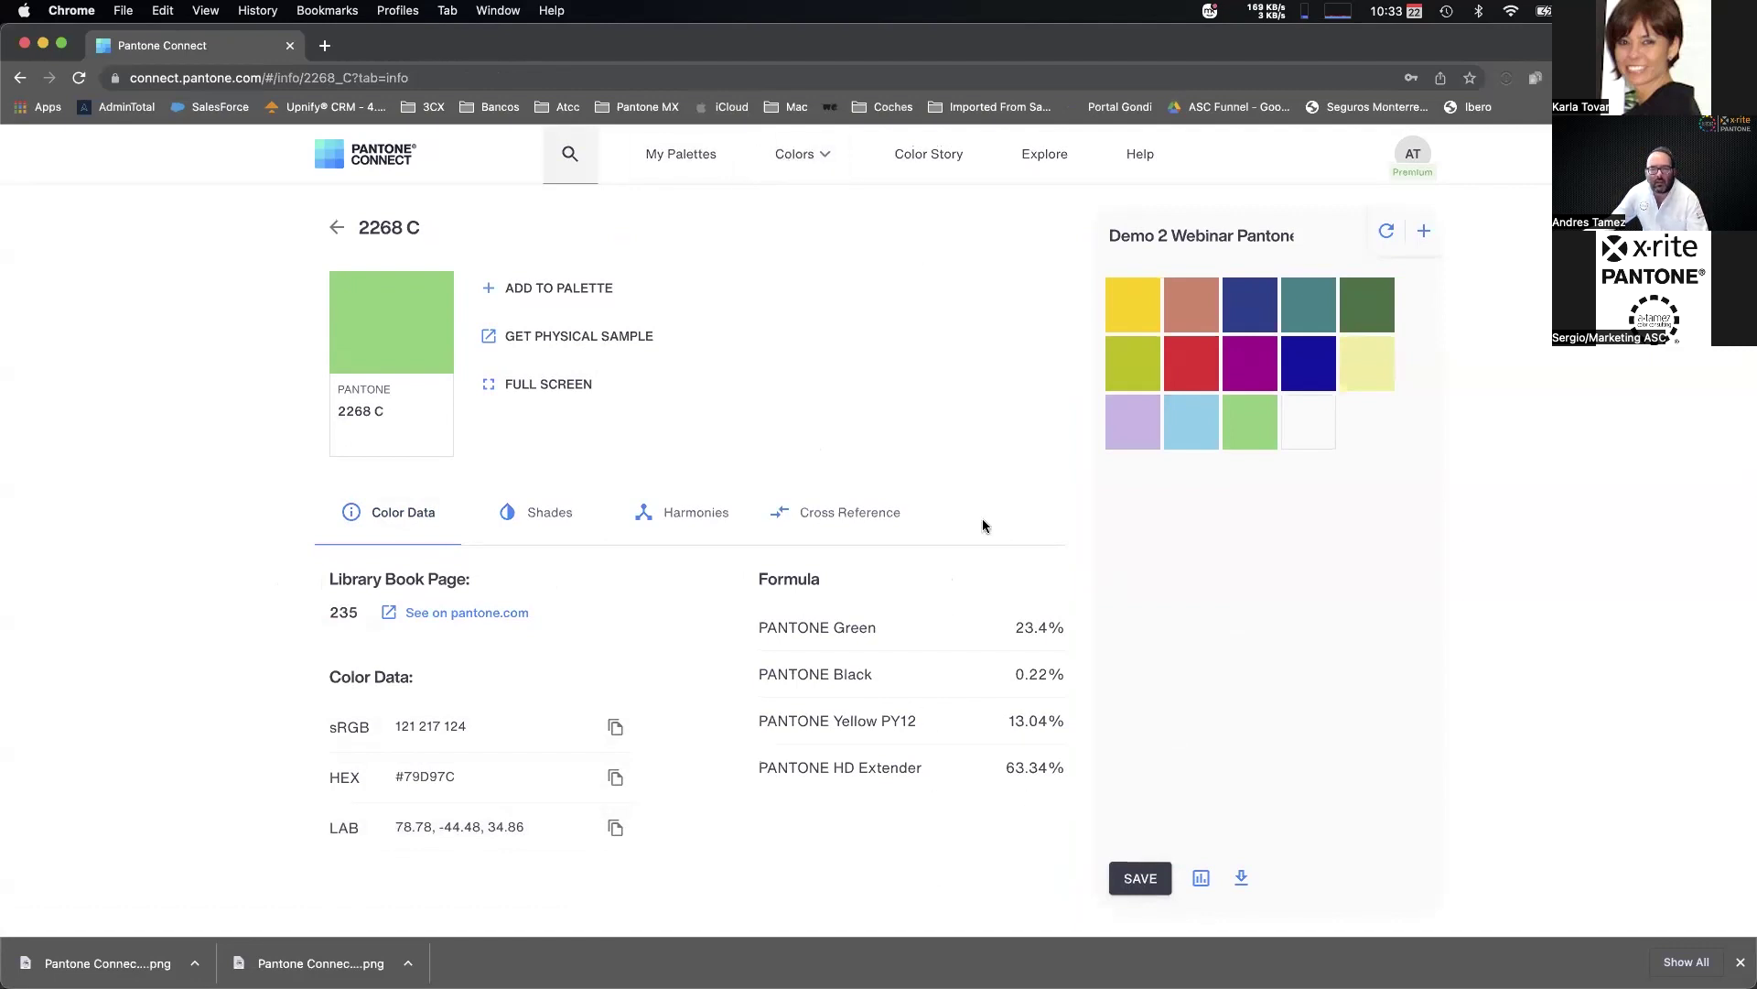
pyautogui.click(1144, 881)
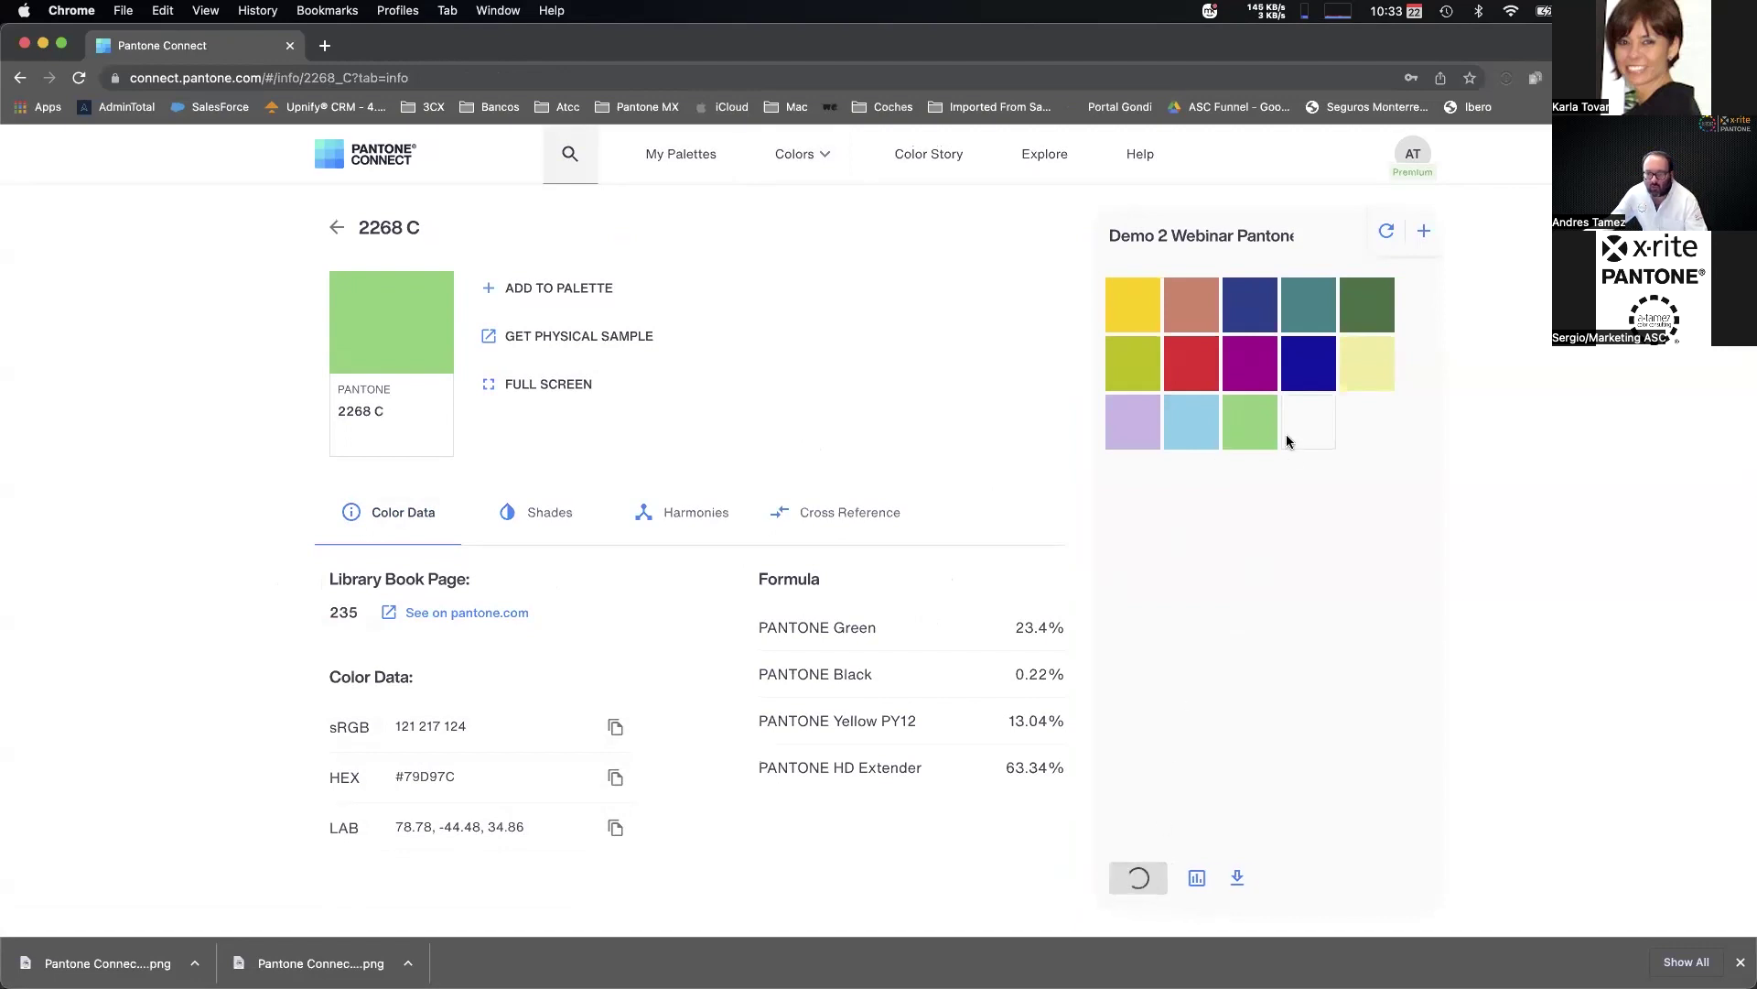
pyautogui.click(683, 155)
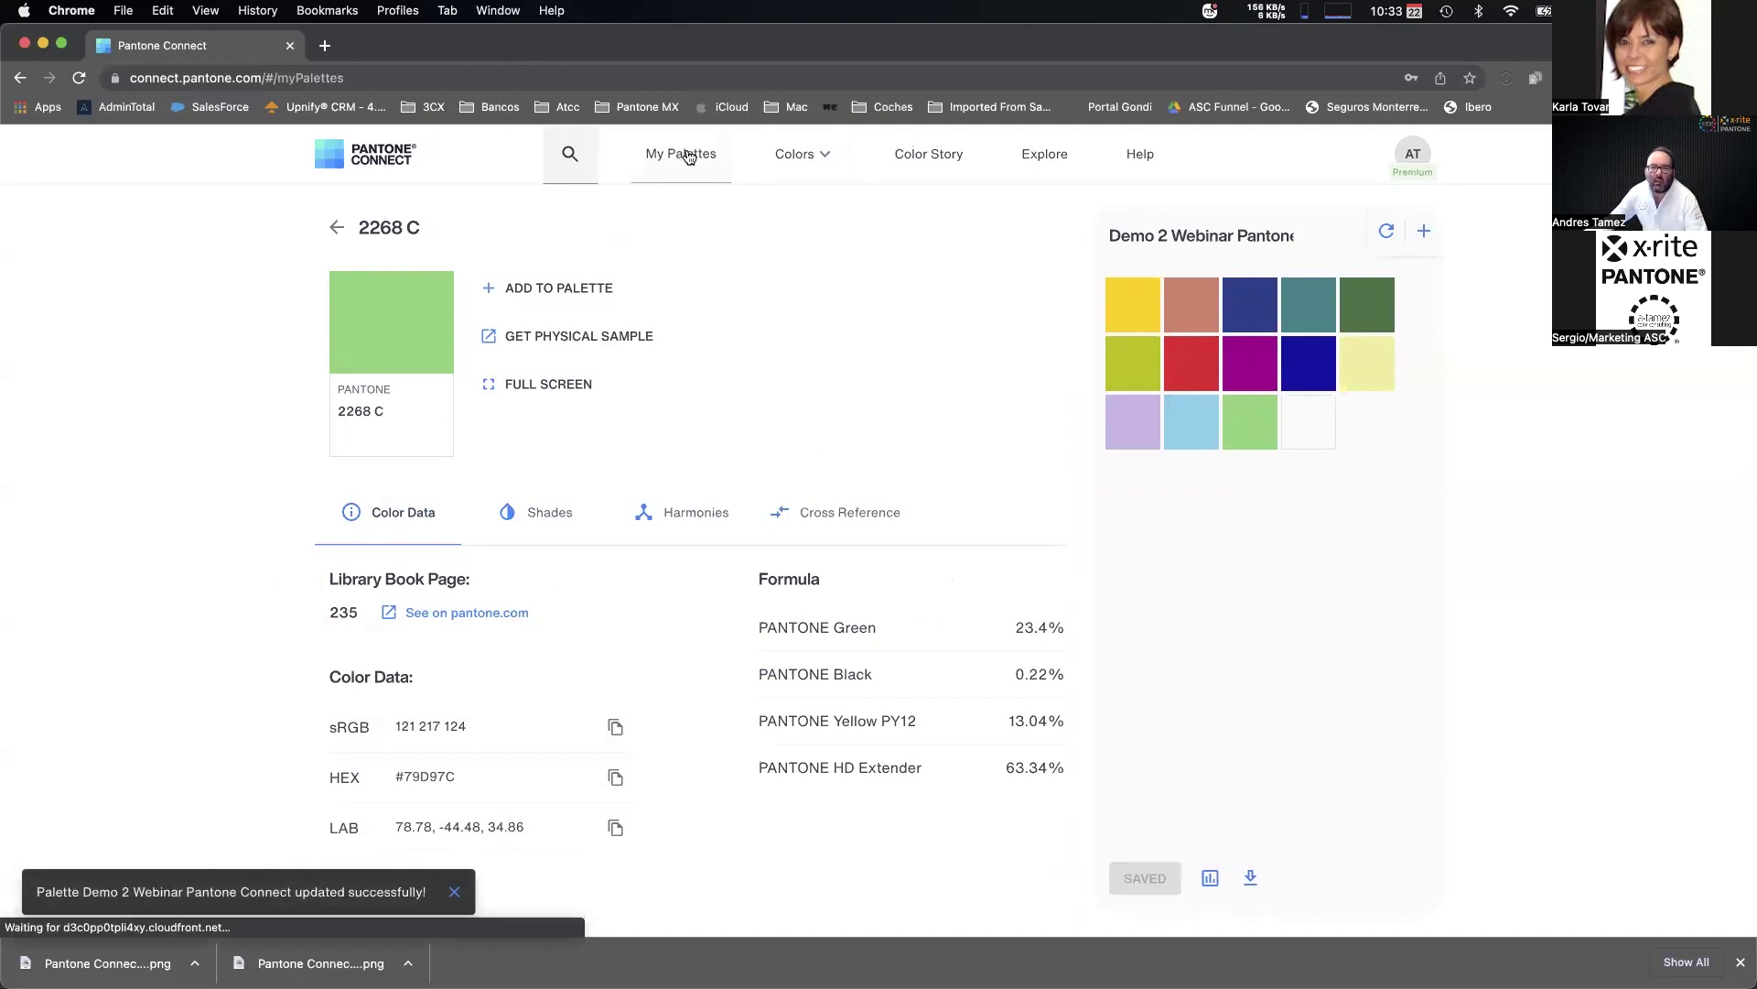
# Open the shades of lime swatch 6194 C and scroll through its hue, saturation and lightness variants.
pyautogui.scroll(-2, 372, 734)
pyautogui.click(363, 740)
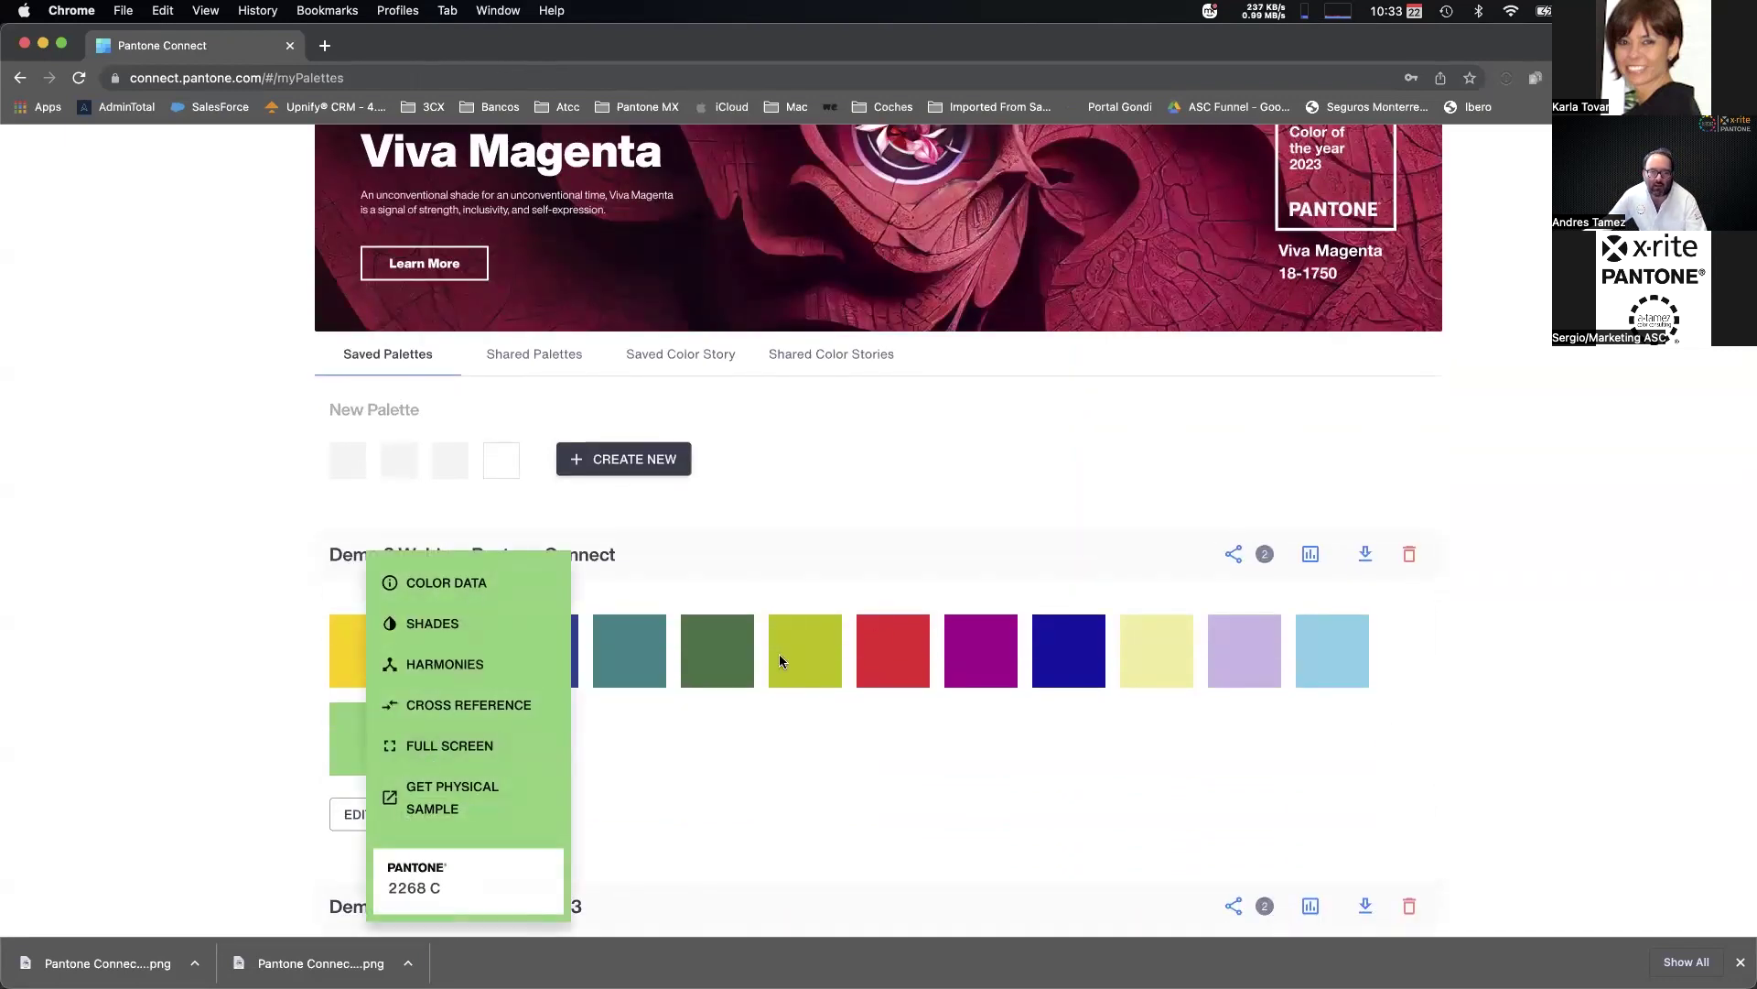
pyautogui.click(780, 654)
pyautogui.click(815, 646)
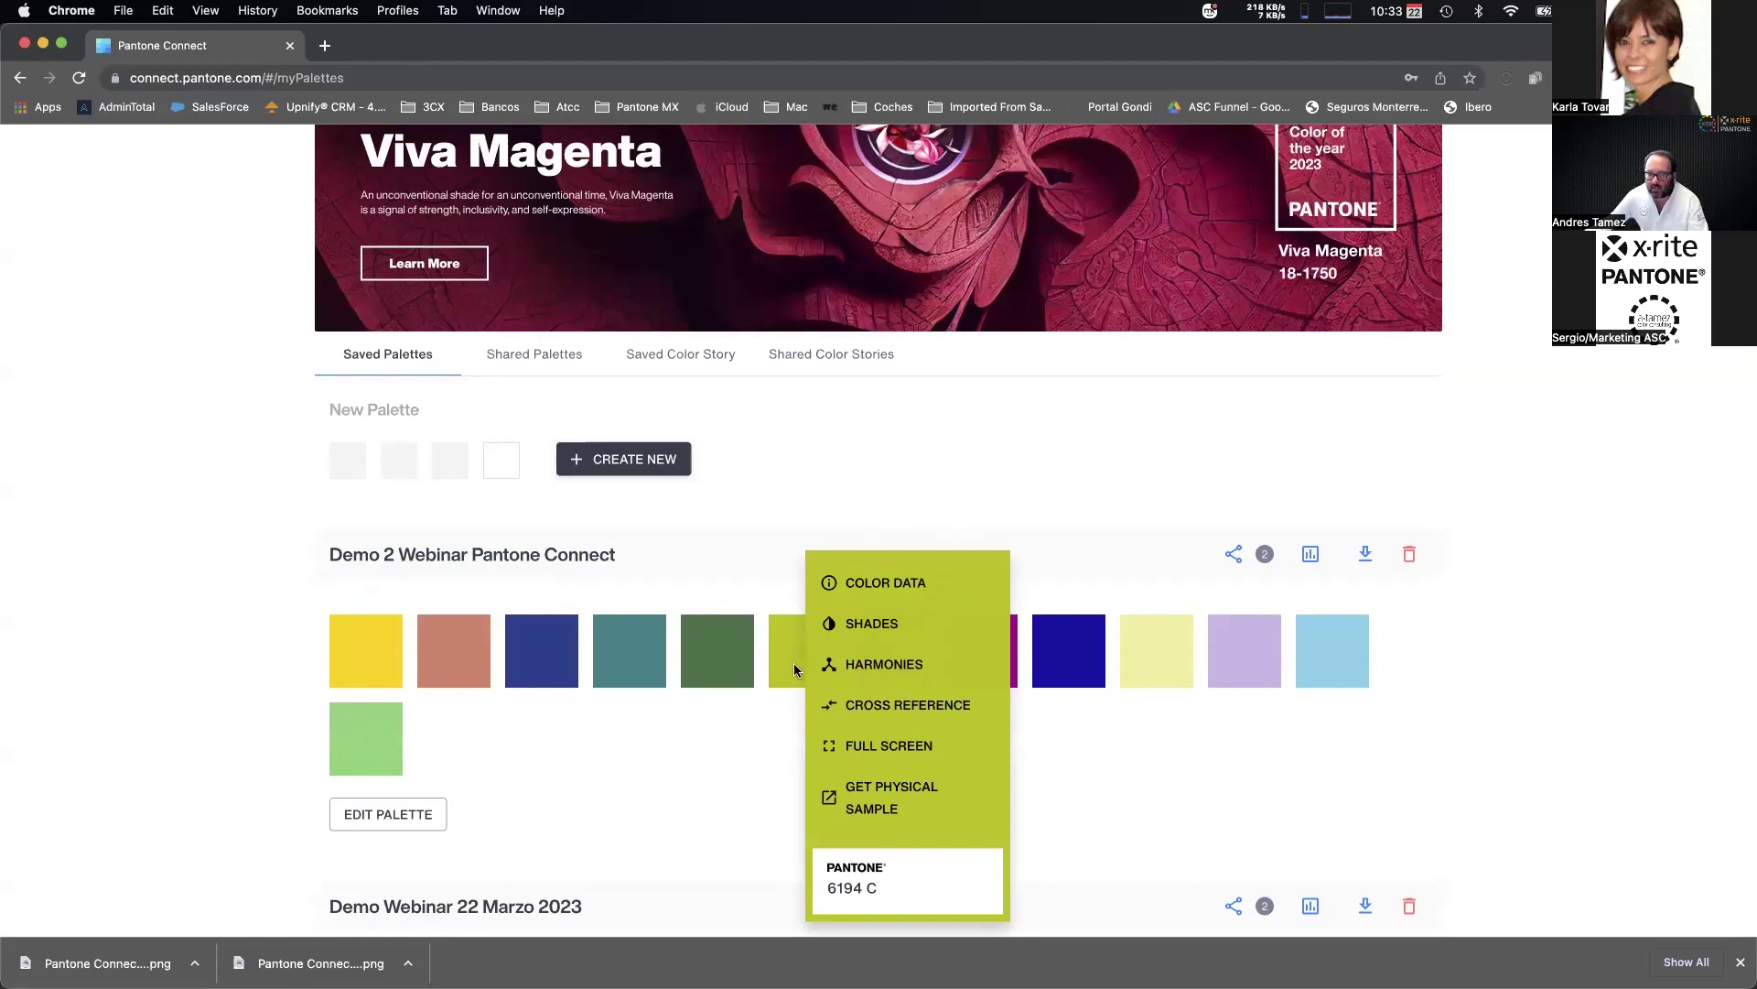
pyautogui.click(872, 626)
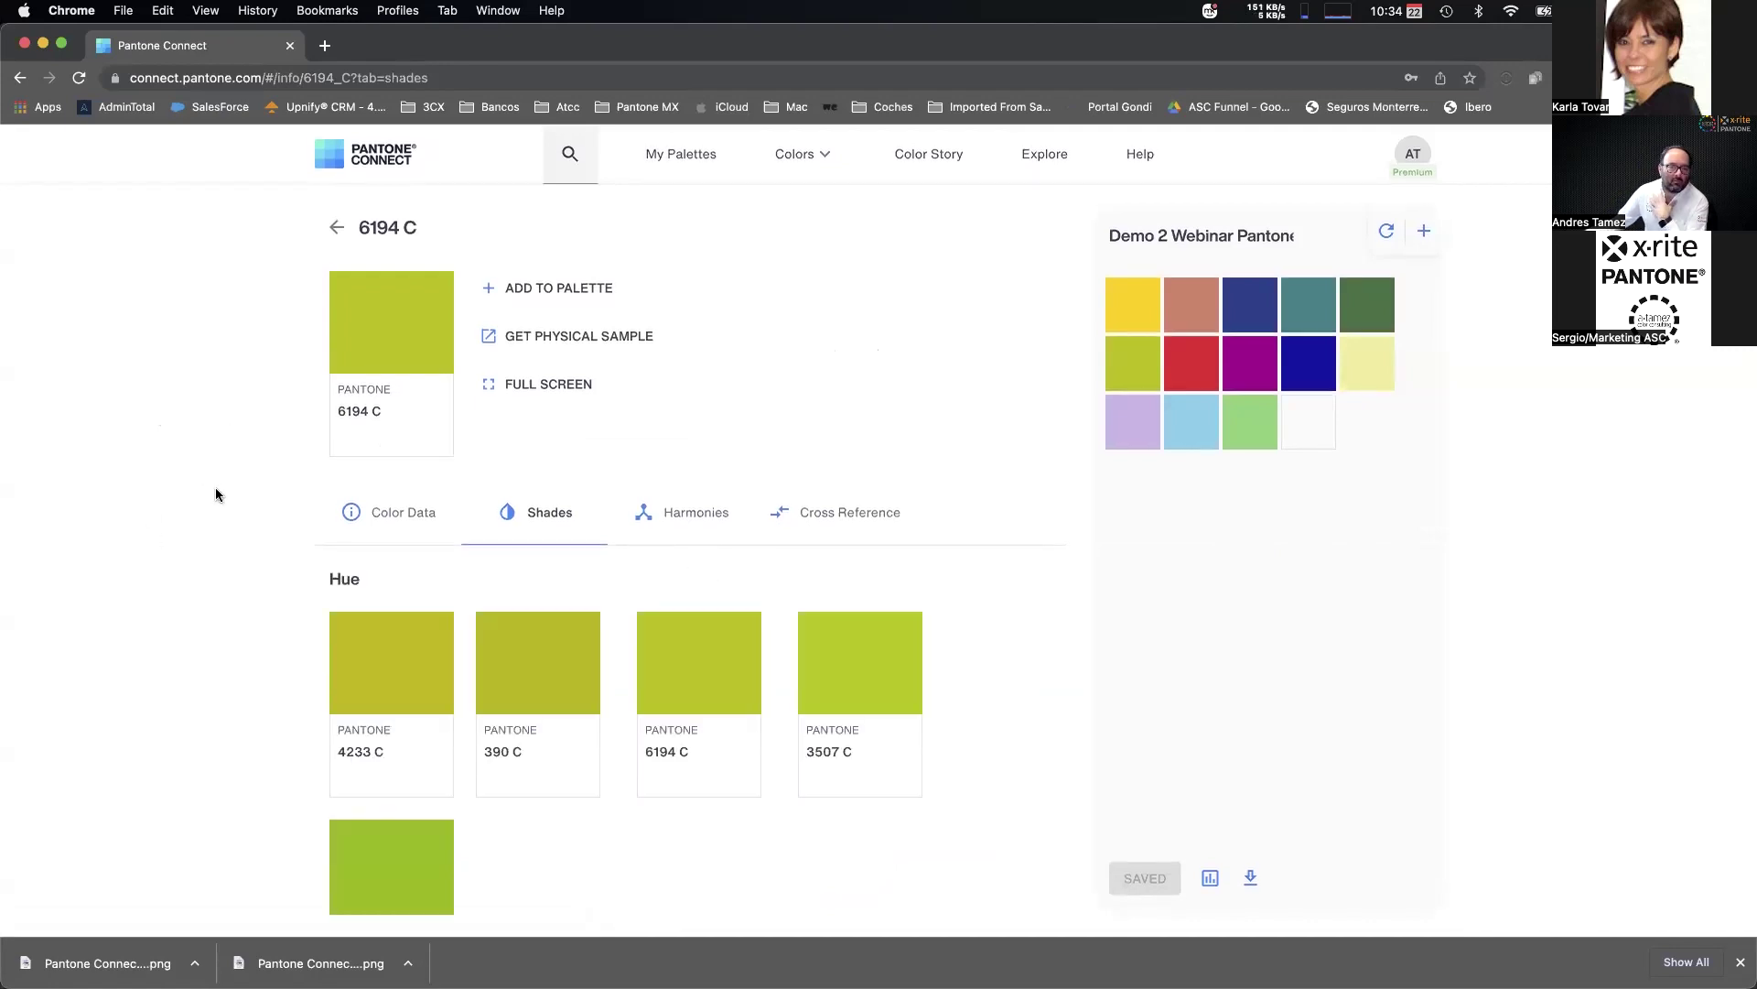
pyautogui.scroll(-3, 311, 611)
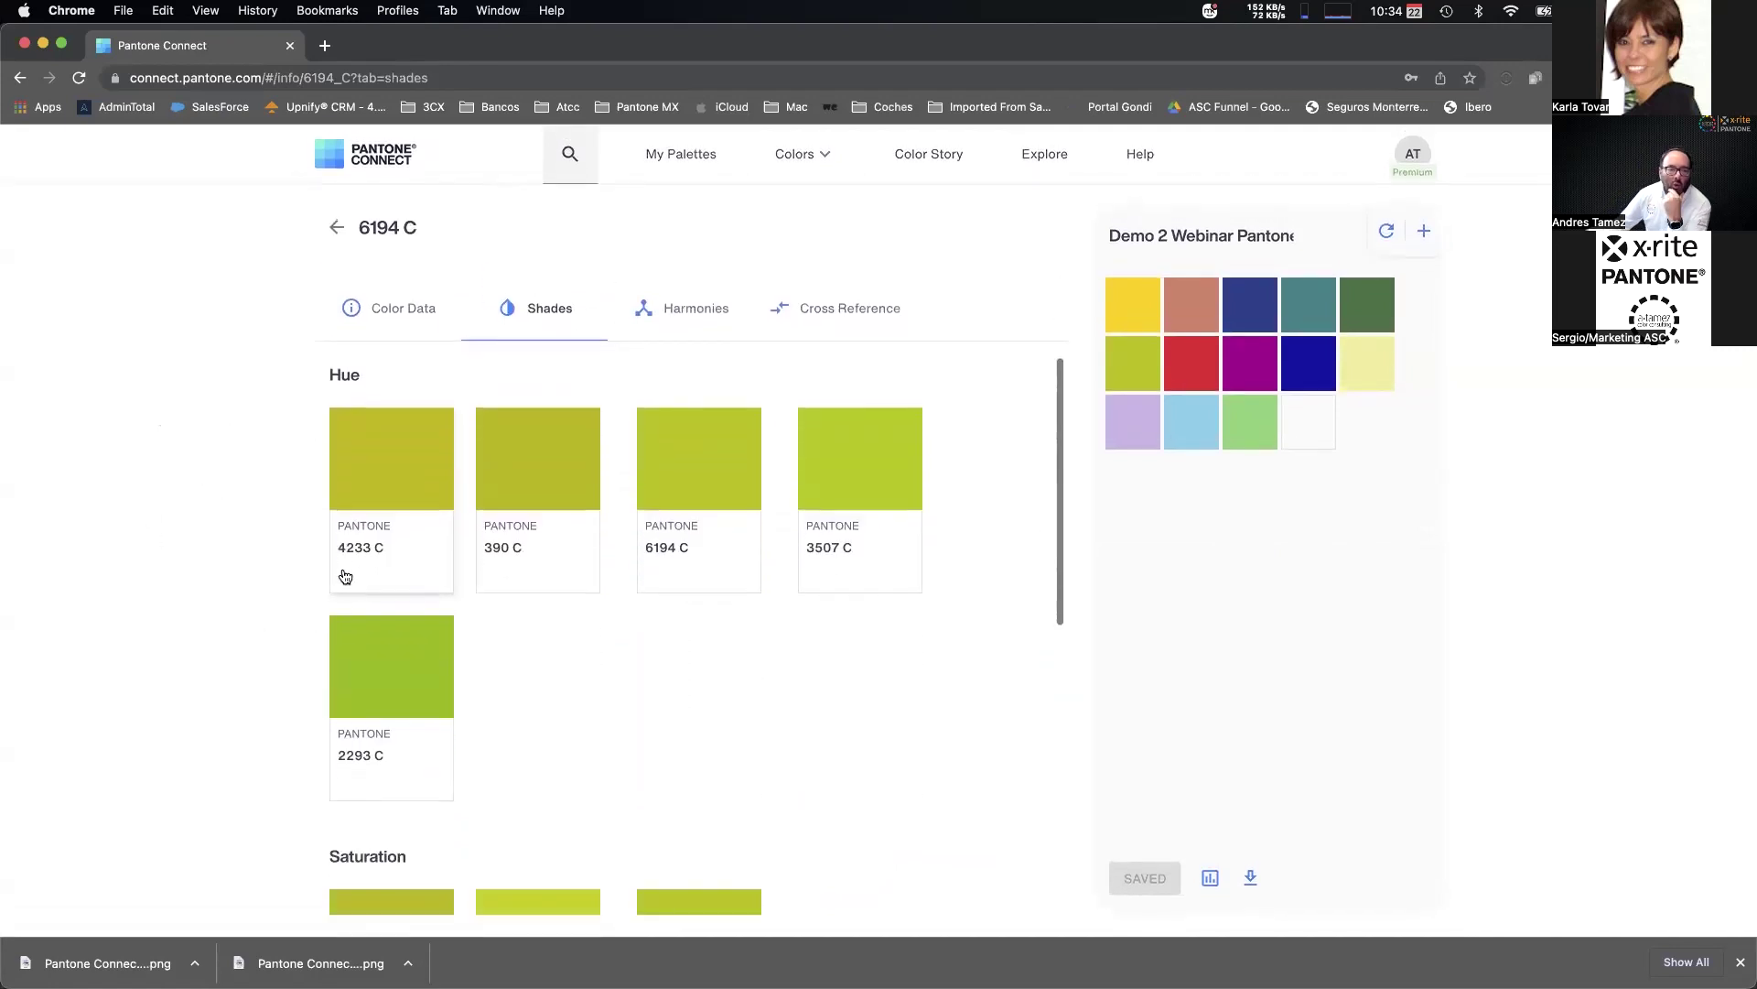
pyautogui.scroll(-5, 734, 629)
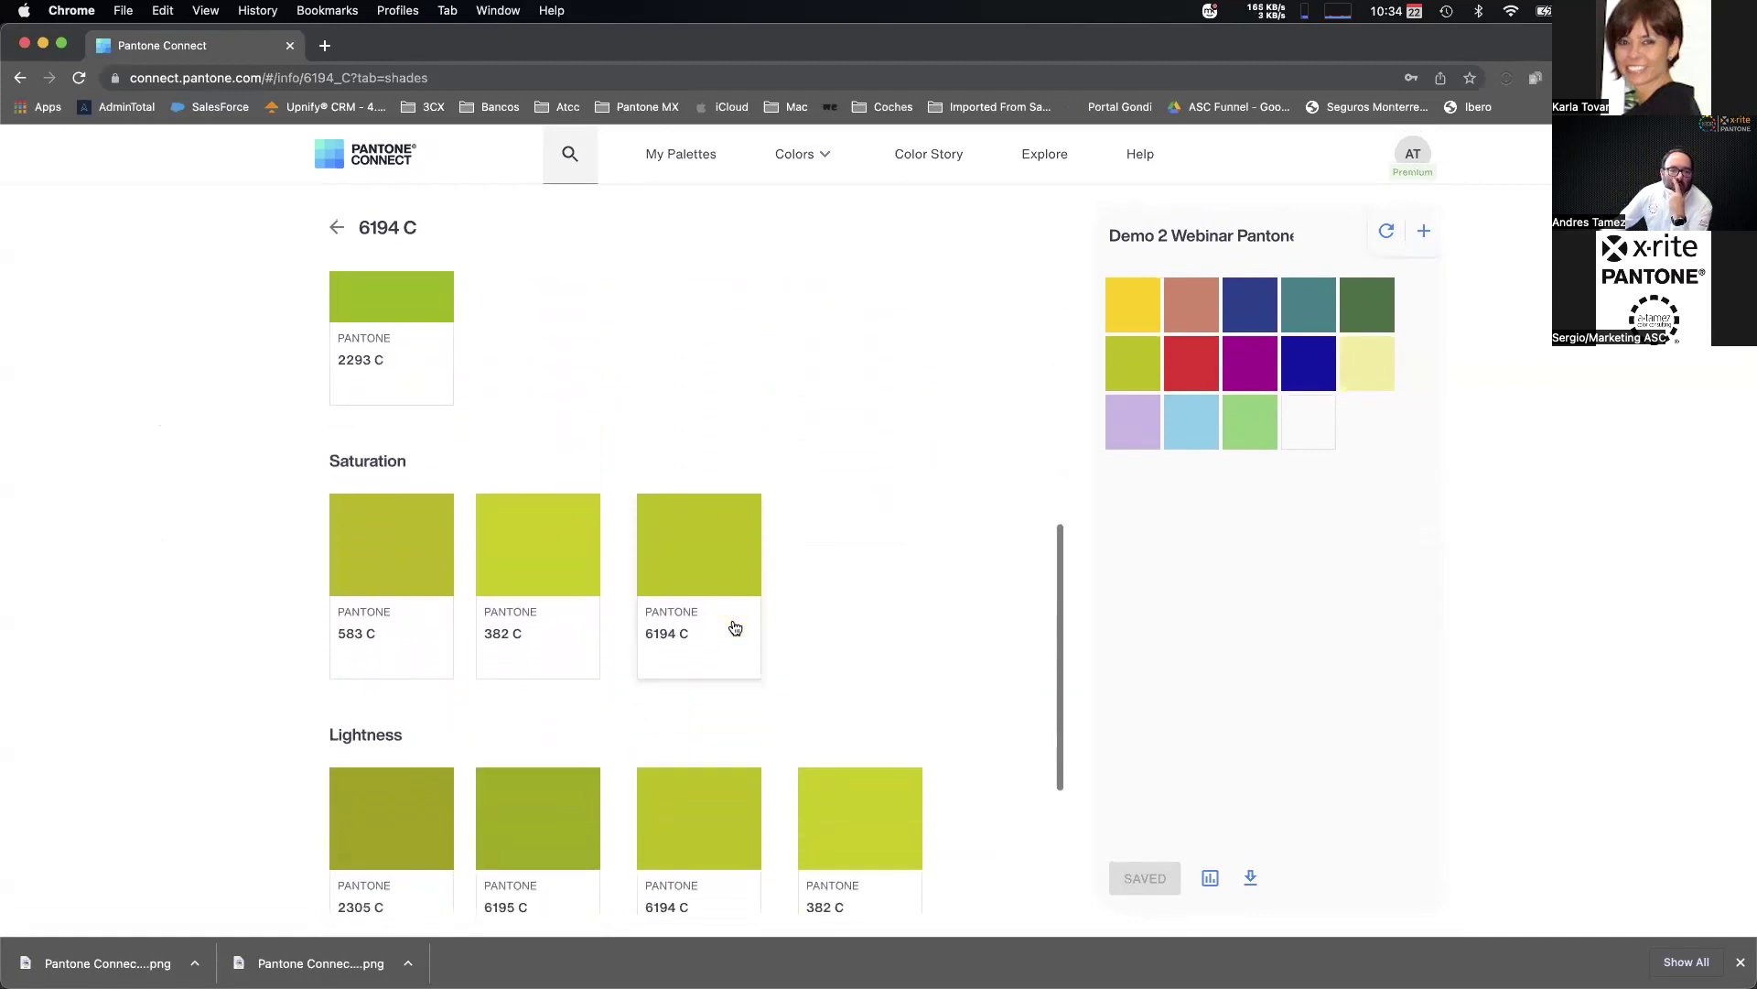
pyautogui.scroll(-3, 735, 628)
pyautogui.scroll(1, 732, 623)
pyautogui.scroll(8, 735, 621)
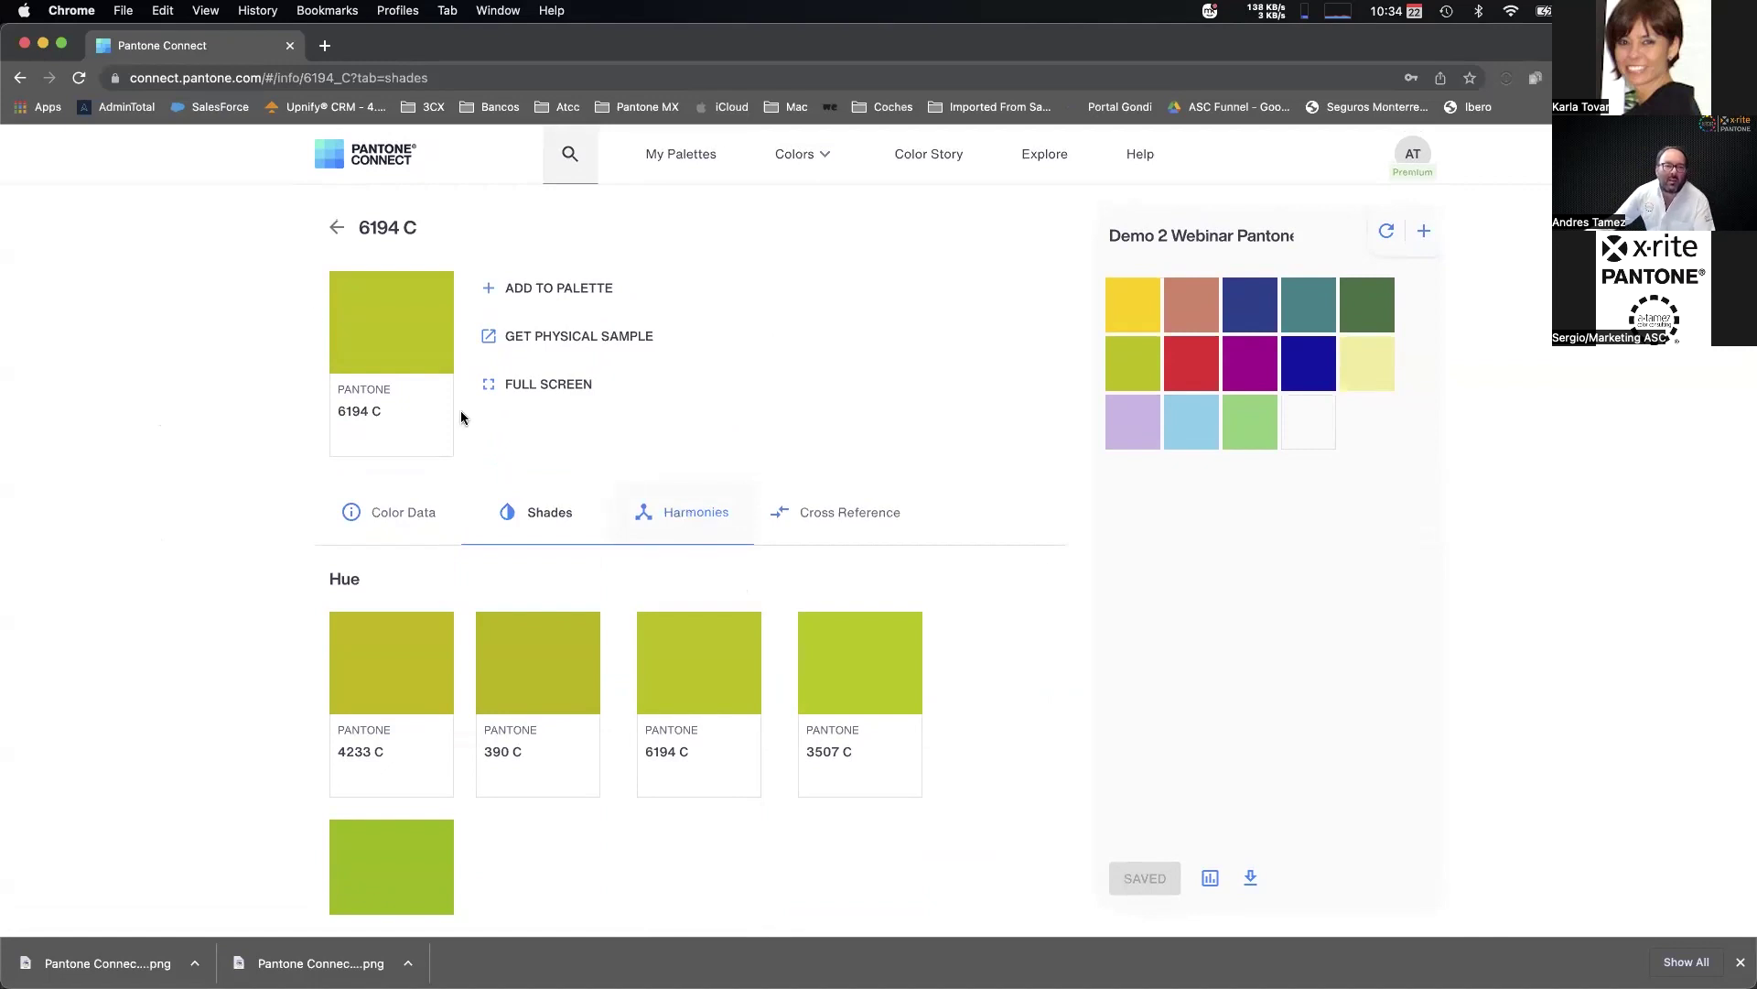
# From 6194 C's Harmonies, add analogous 145 C, 2132 C and tetradic 7480 C to the palette and save.
pyautogui.click(691, 511)
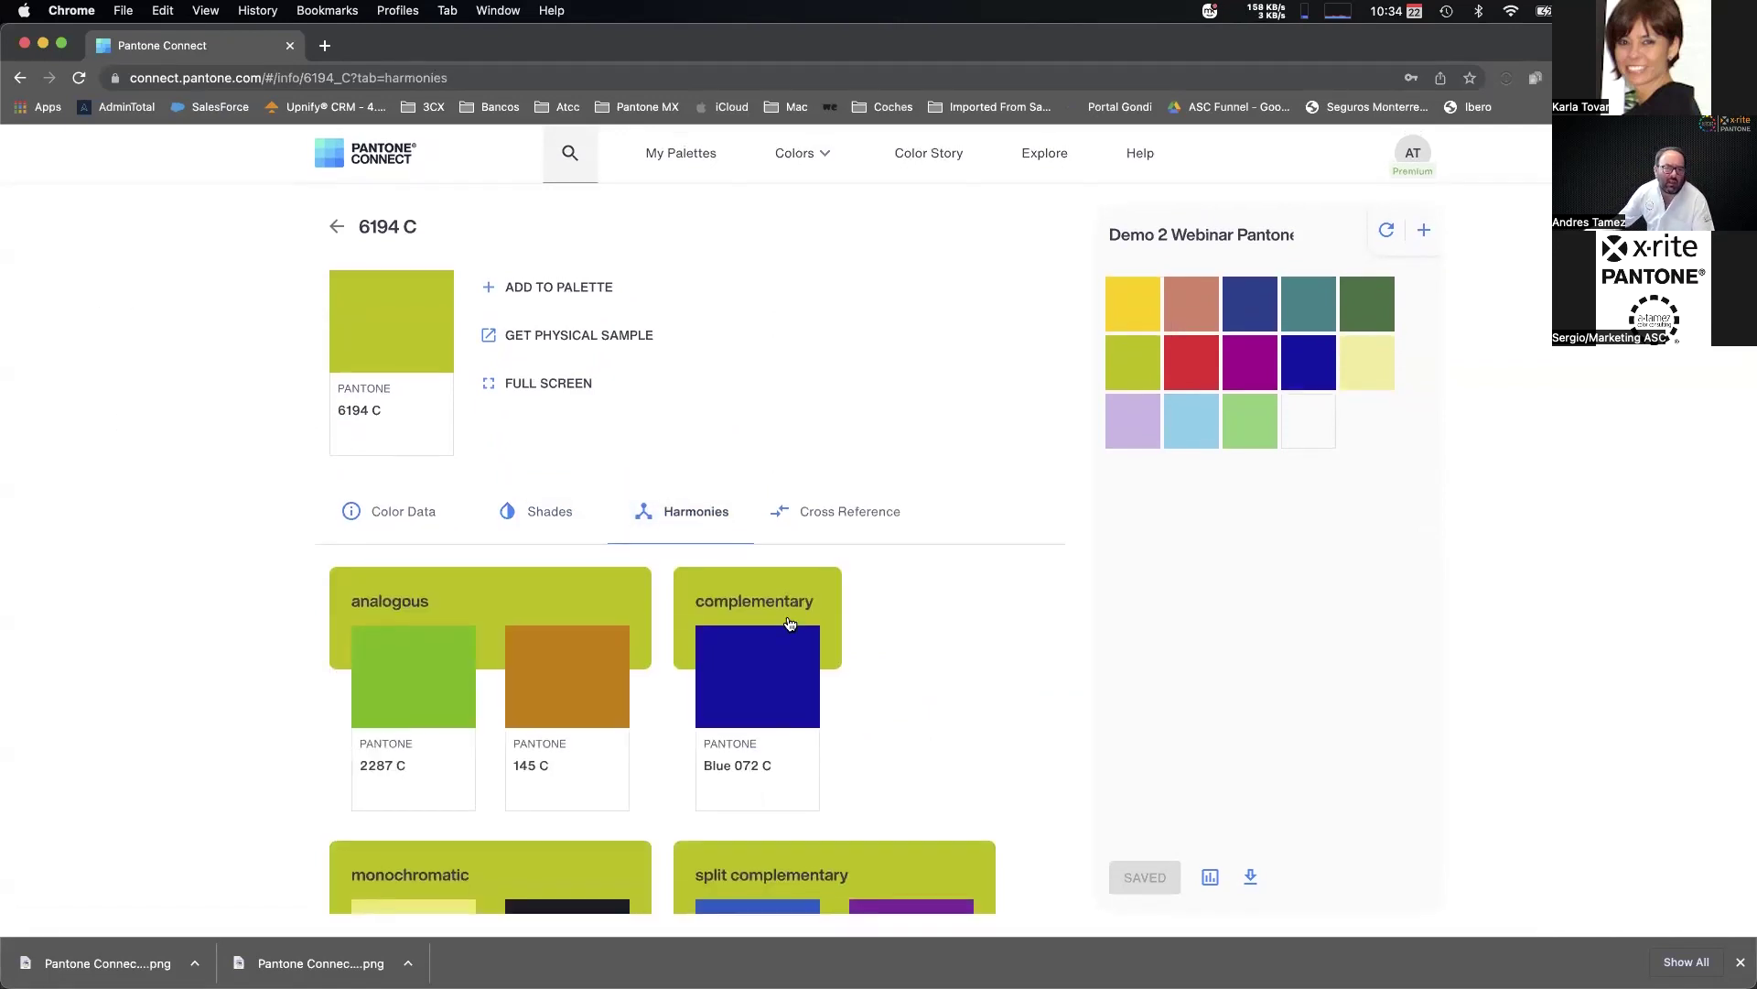
pyautogui.scroll(-3, 926, 534)
pyautogui.scroll(-1, 919, 507)
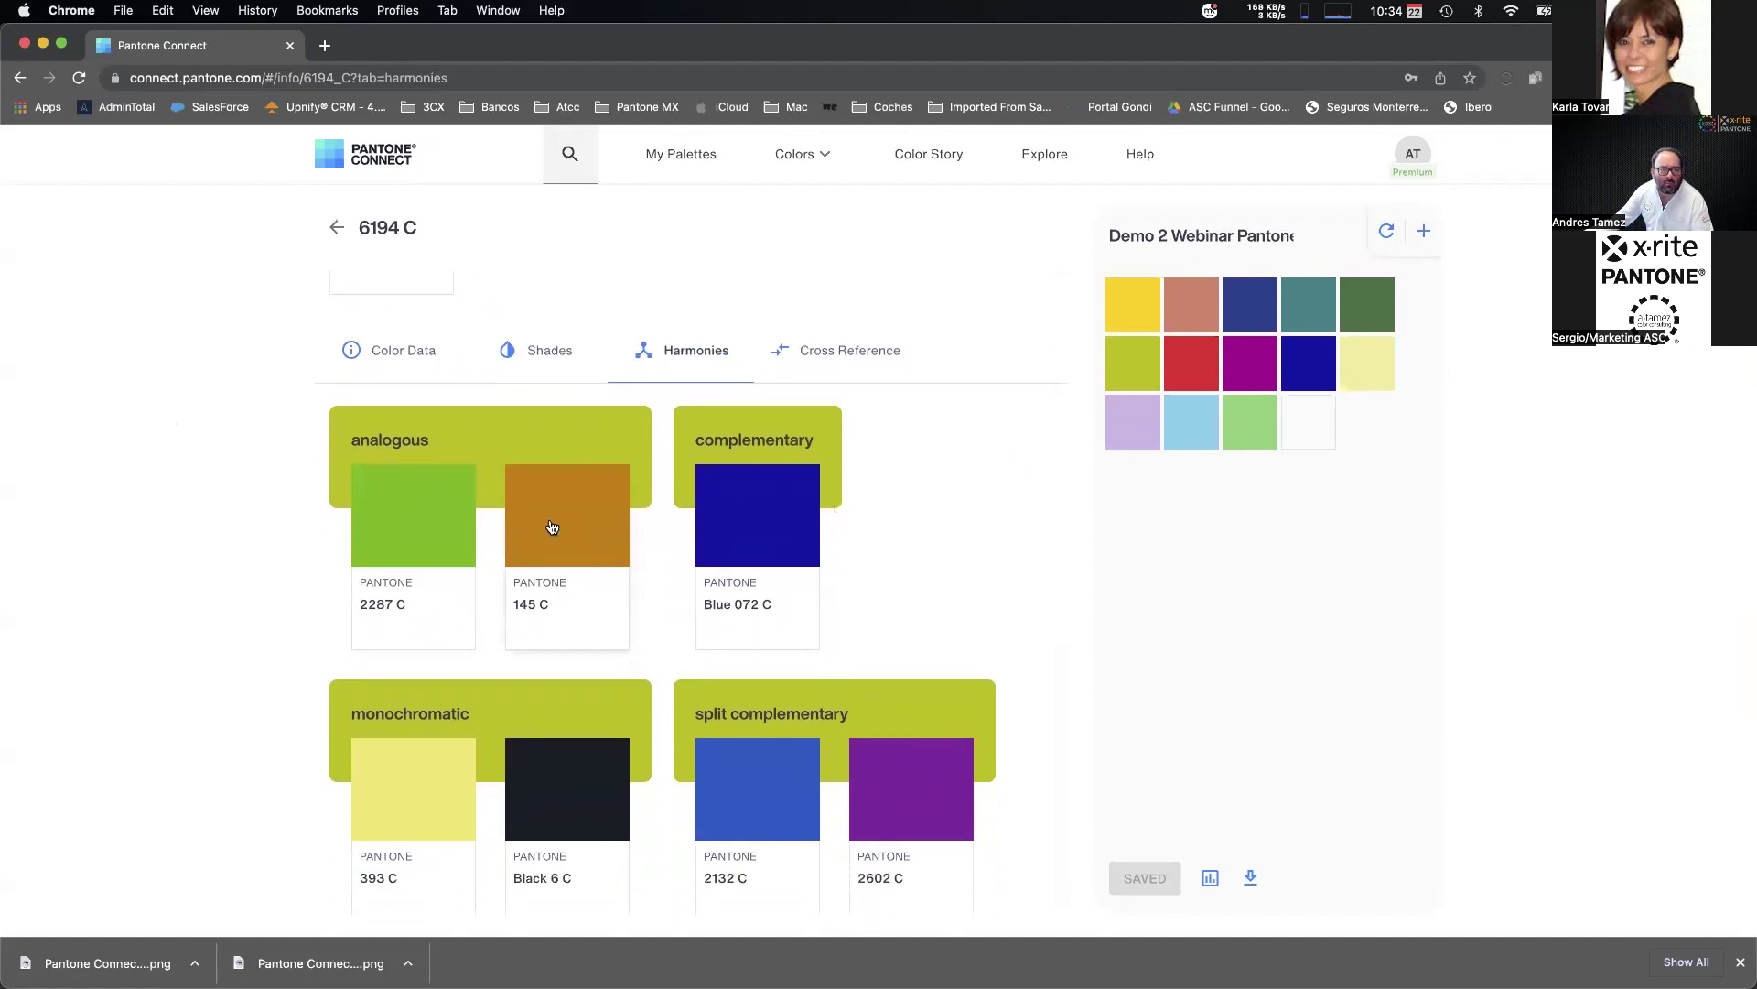
pyautogui.moveTo(567, 519); pyautogui.dragTo(1321, 429)
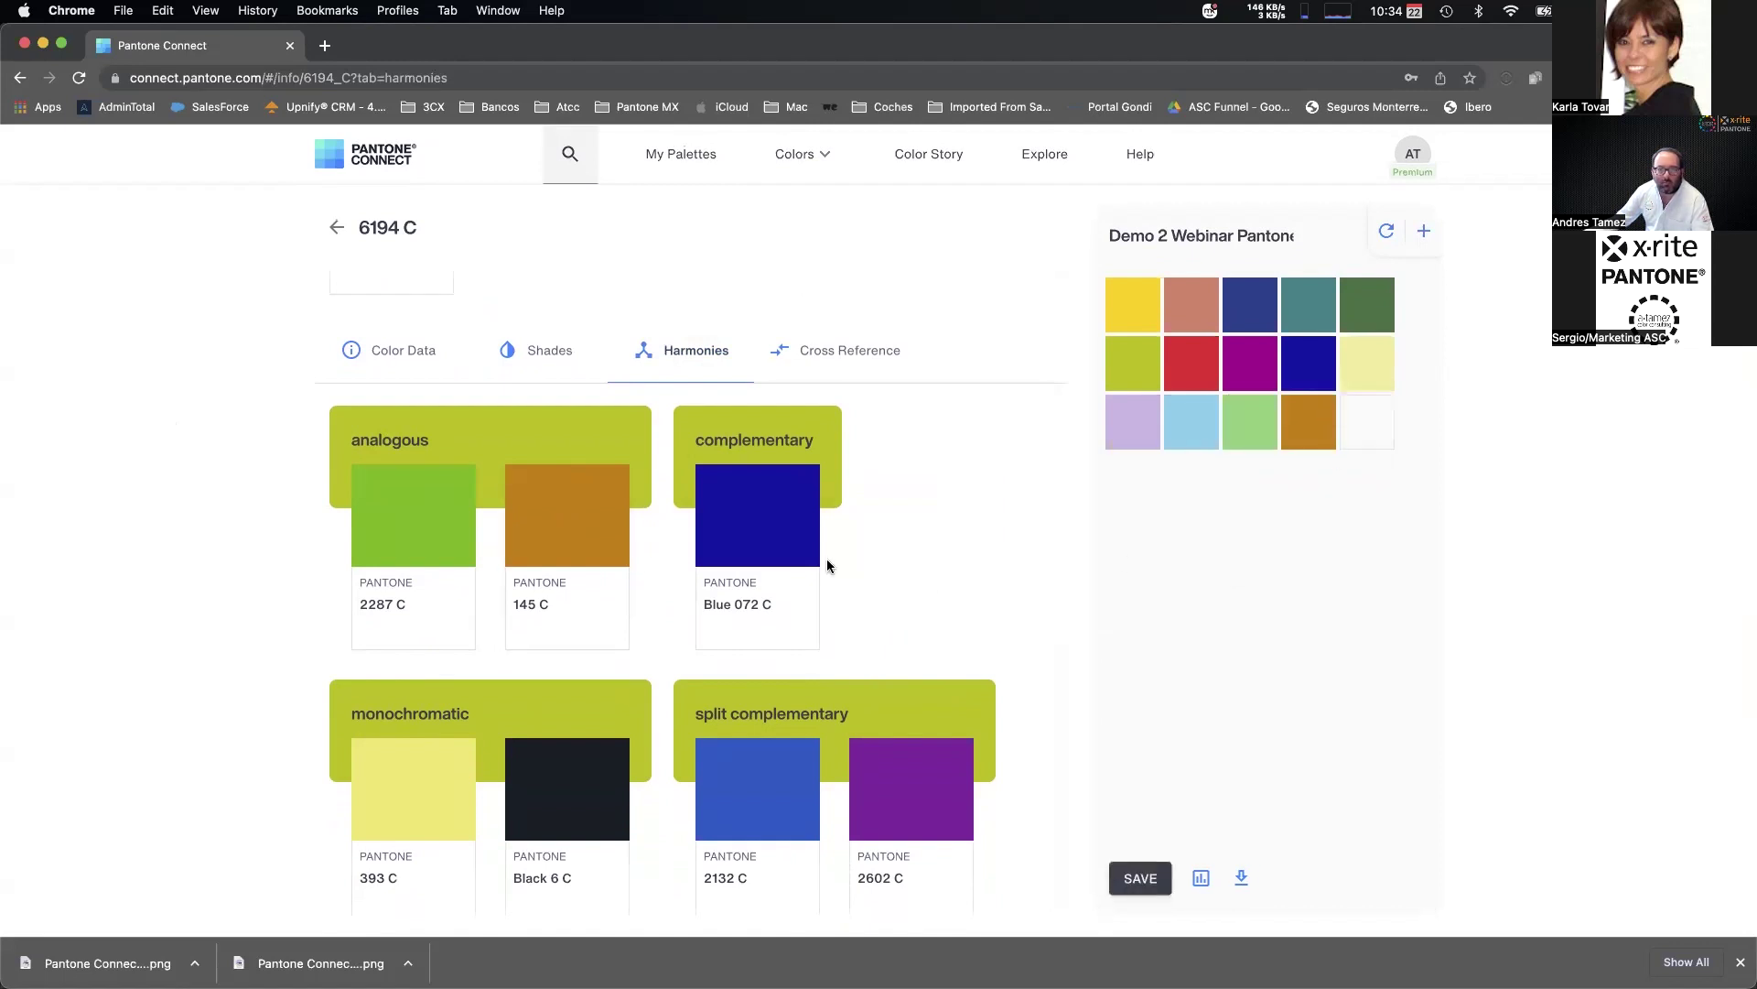
pyautogui.scroll(-3, 687, 577)
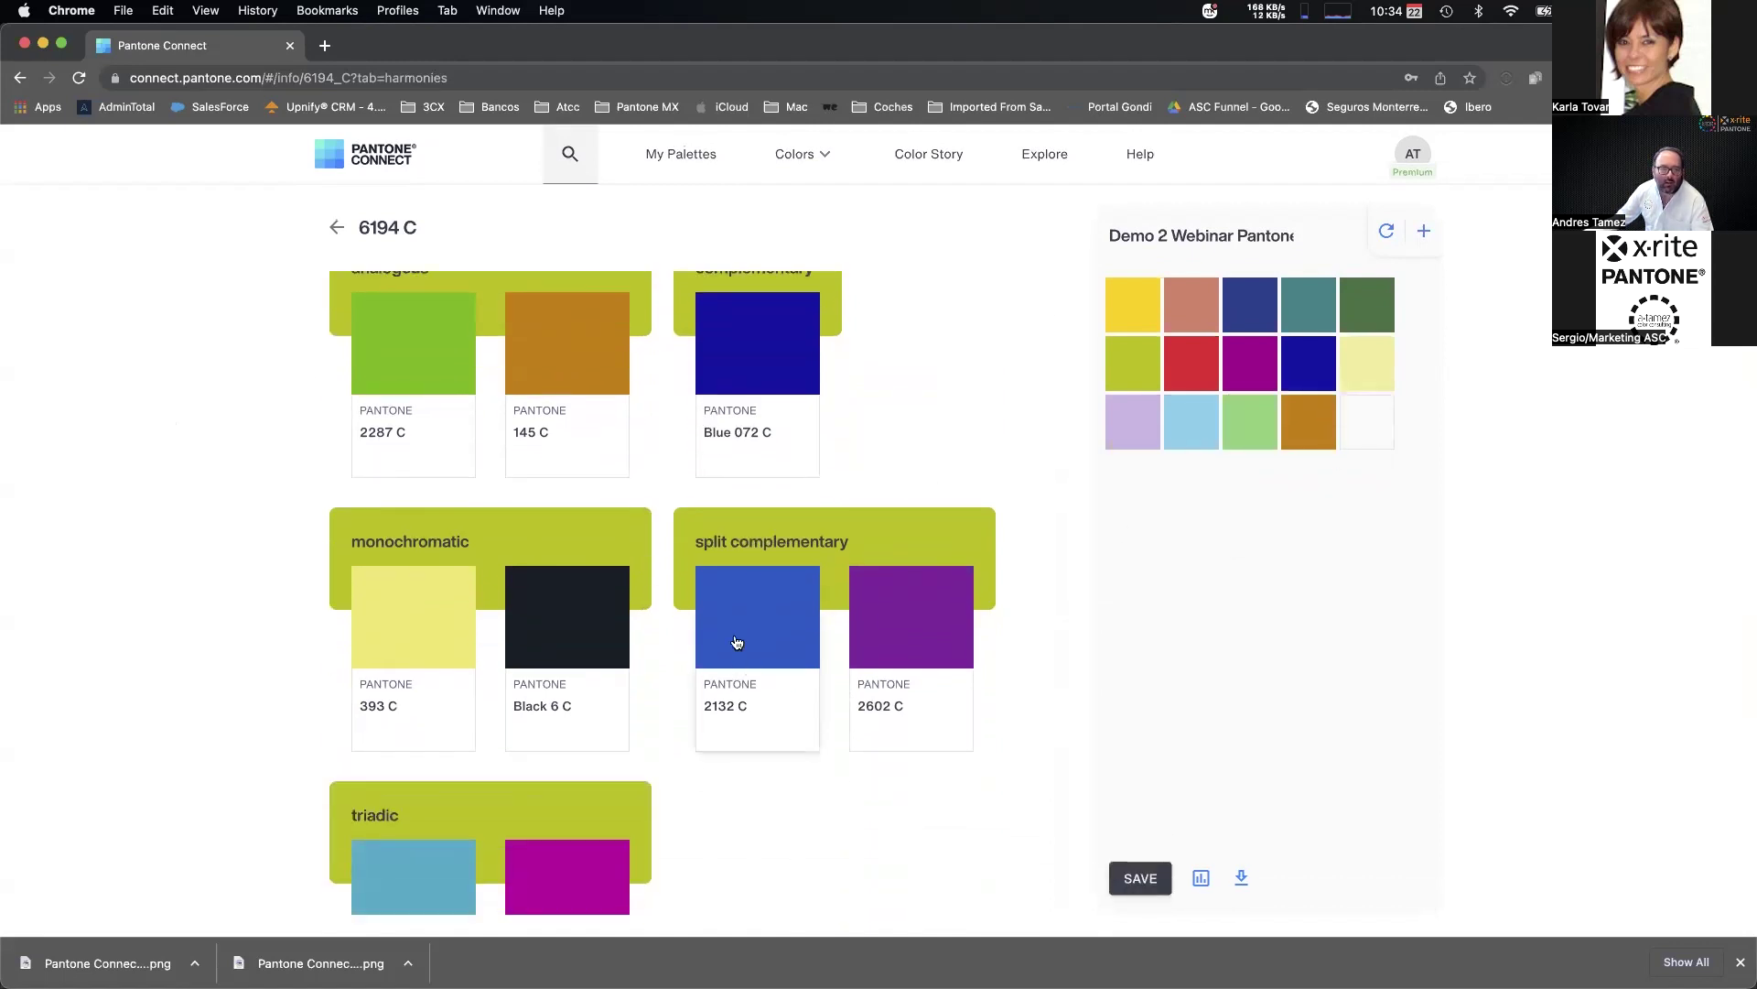
pyautogui.moveTo(759, 638); pyautogui.dragTo(1368, 430)
pyautogui.scroll(-3, 421, 700)
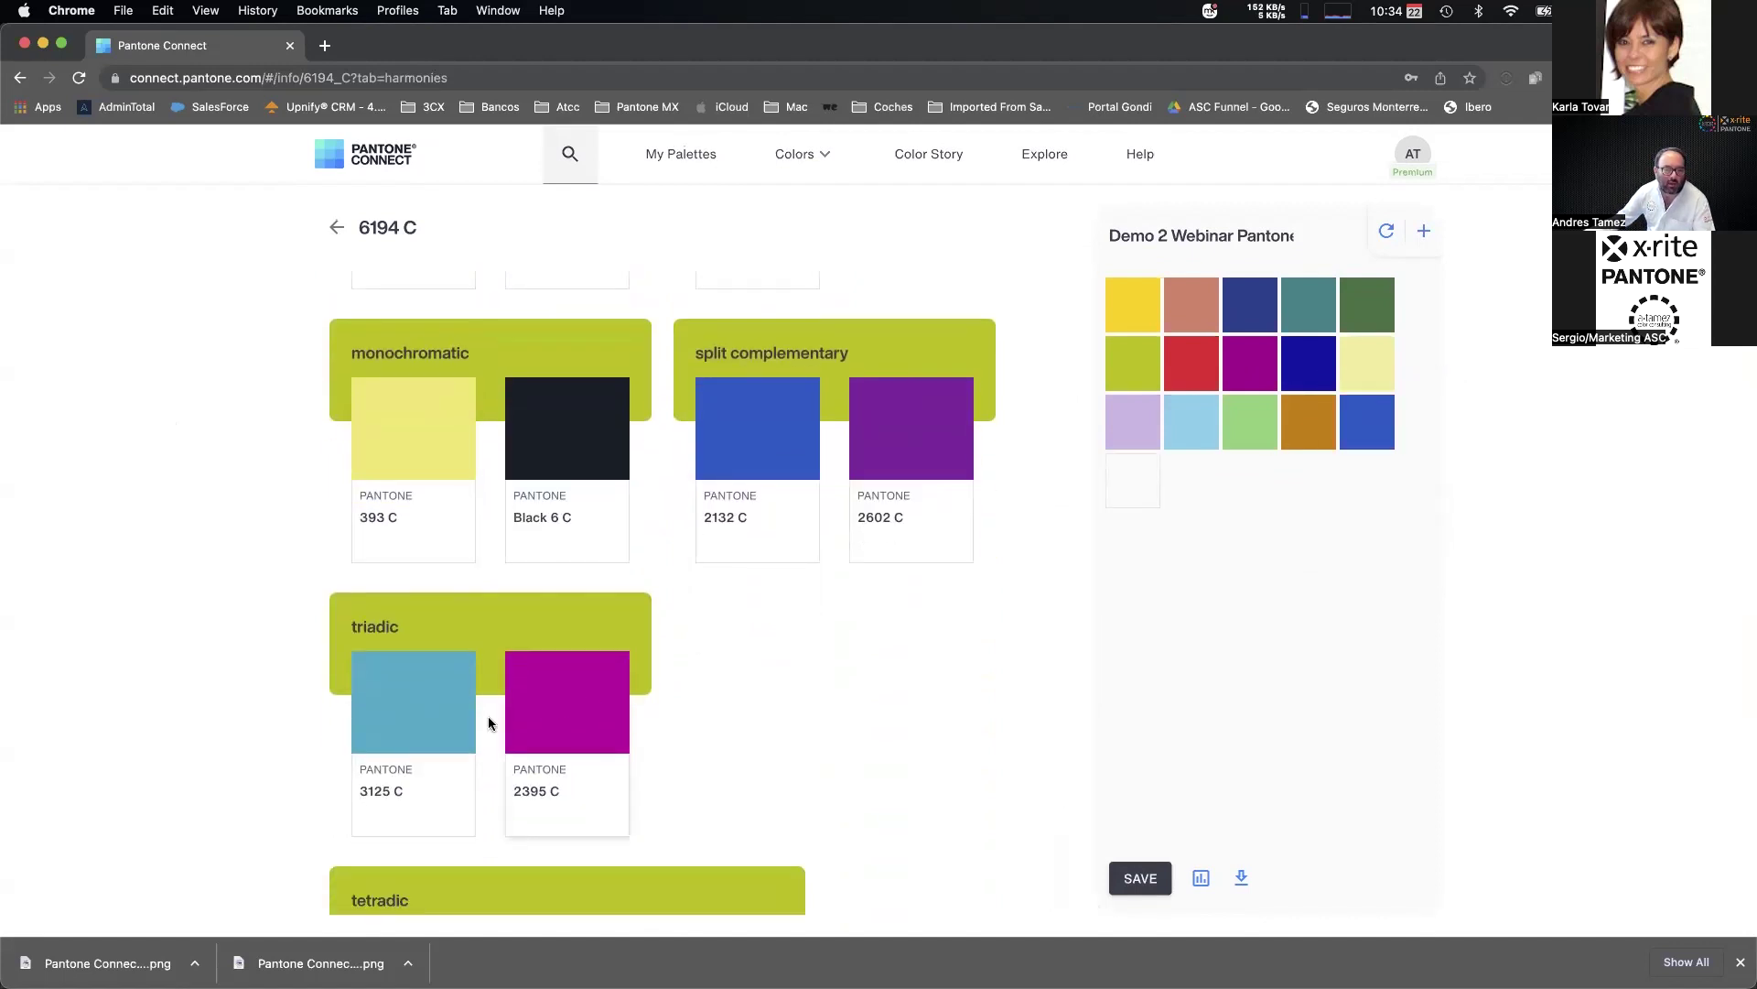
pyautogui.scroll(-3, 513, 710)
pyautogui.moveTo(396, 766); pyautogui.dragTo(1149, 494)
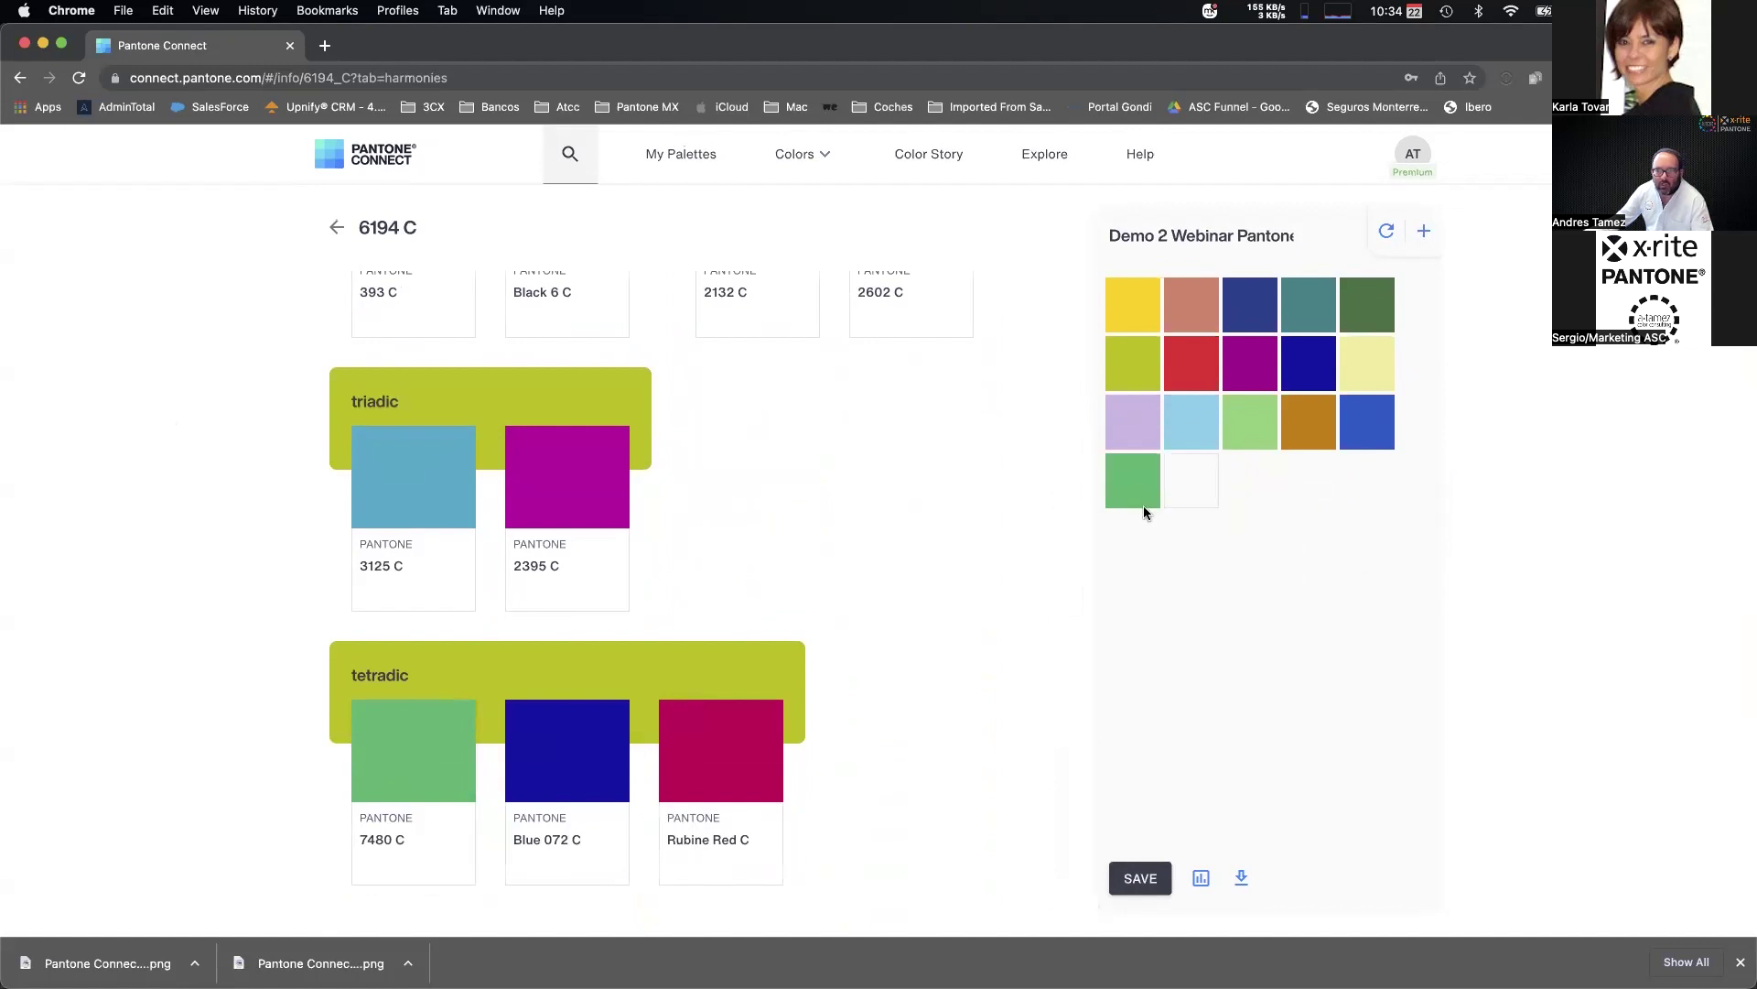
pyautogui.click(1143, 880)
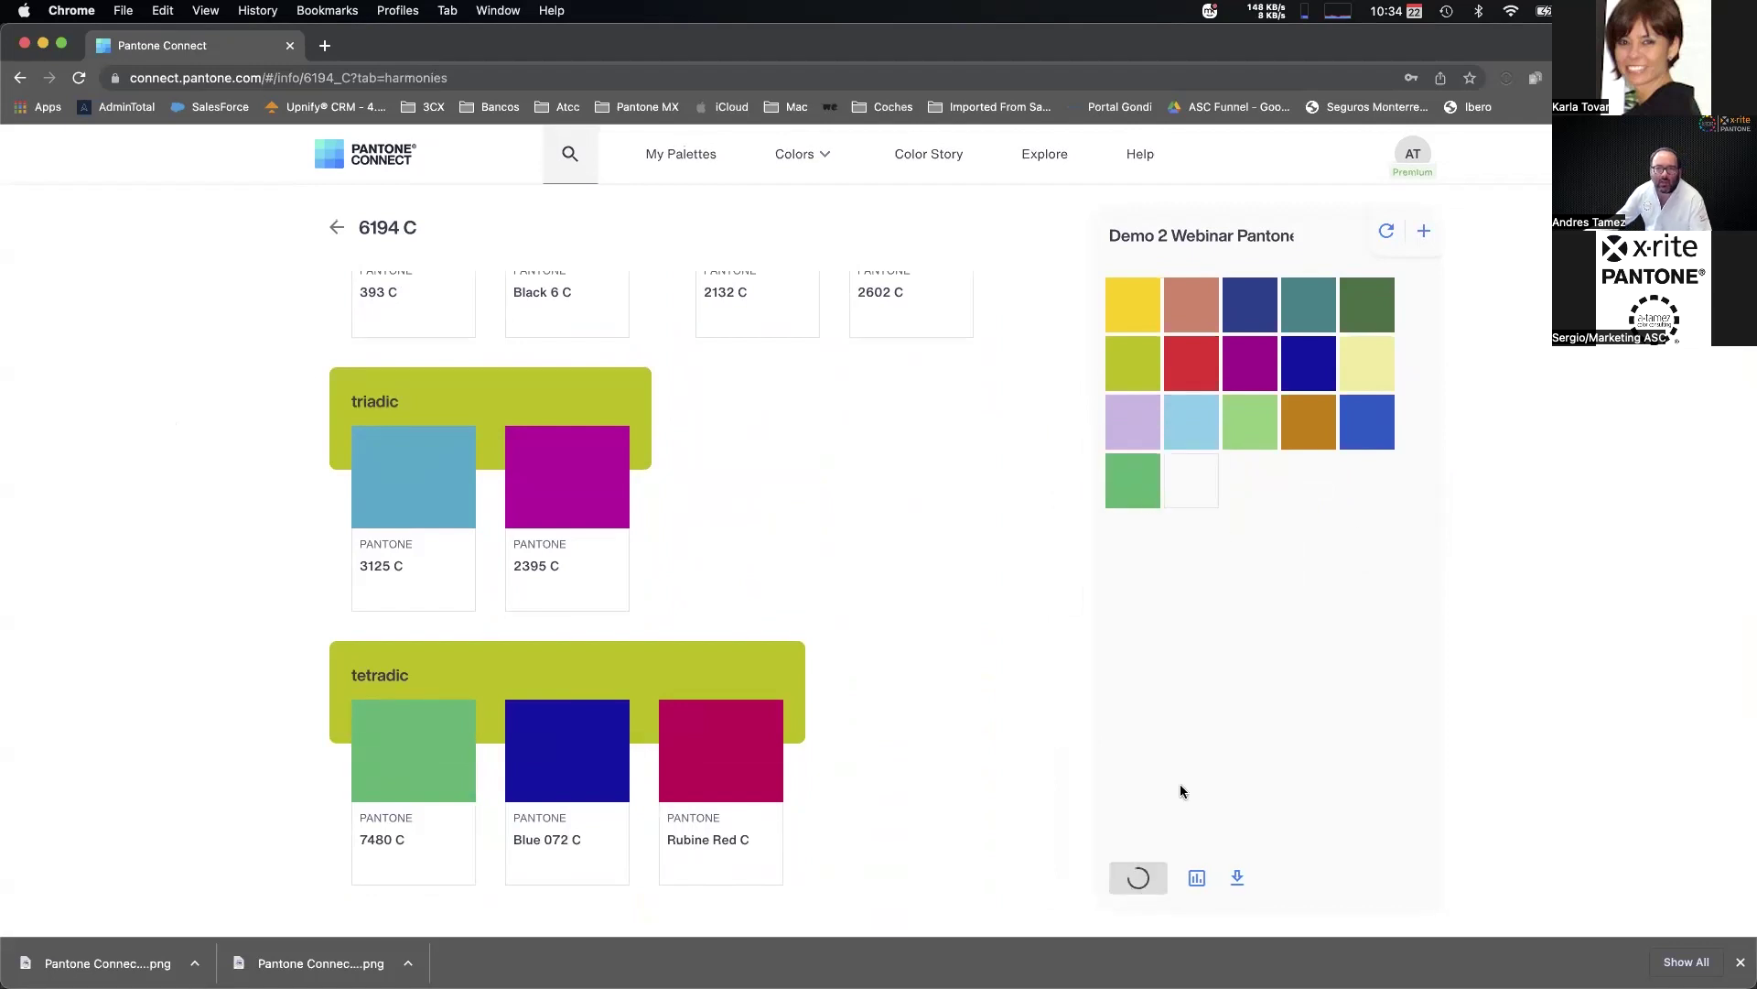
pyautogui.scroll(3, 971, 611)
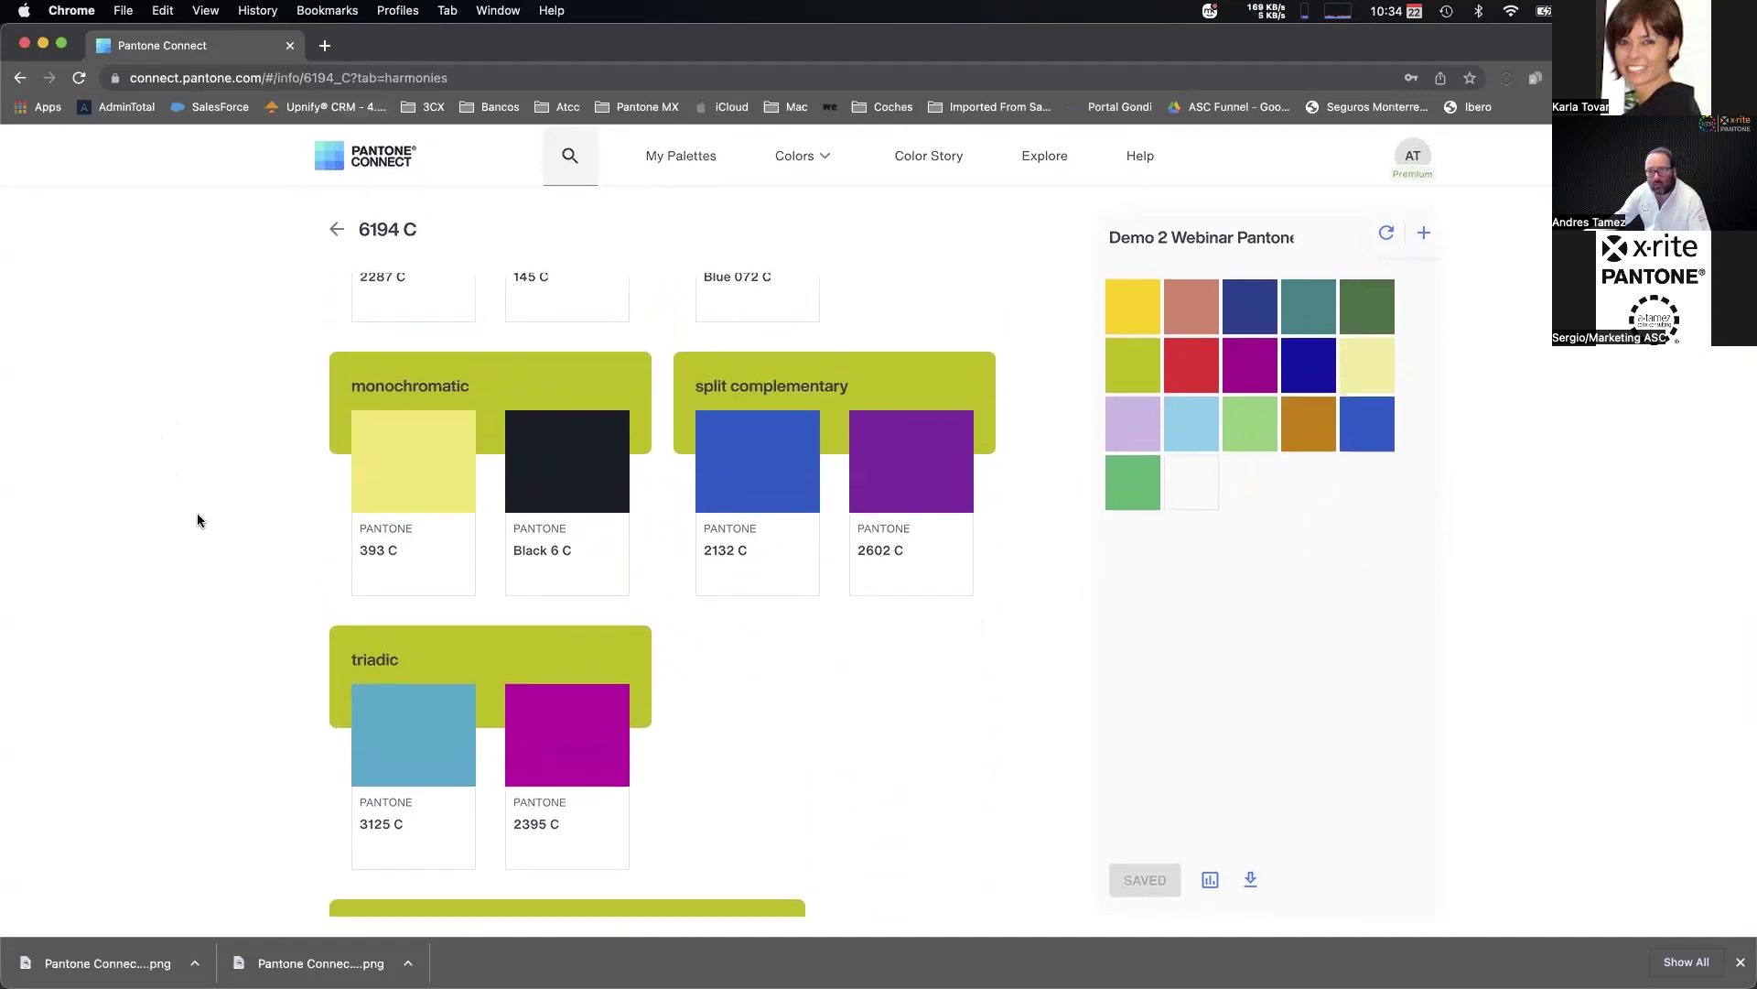
# Convert RGB 240, 60, 90 to its Pantone matches in the Colors > Convert tool.
pyautogui.click(794, 154)
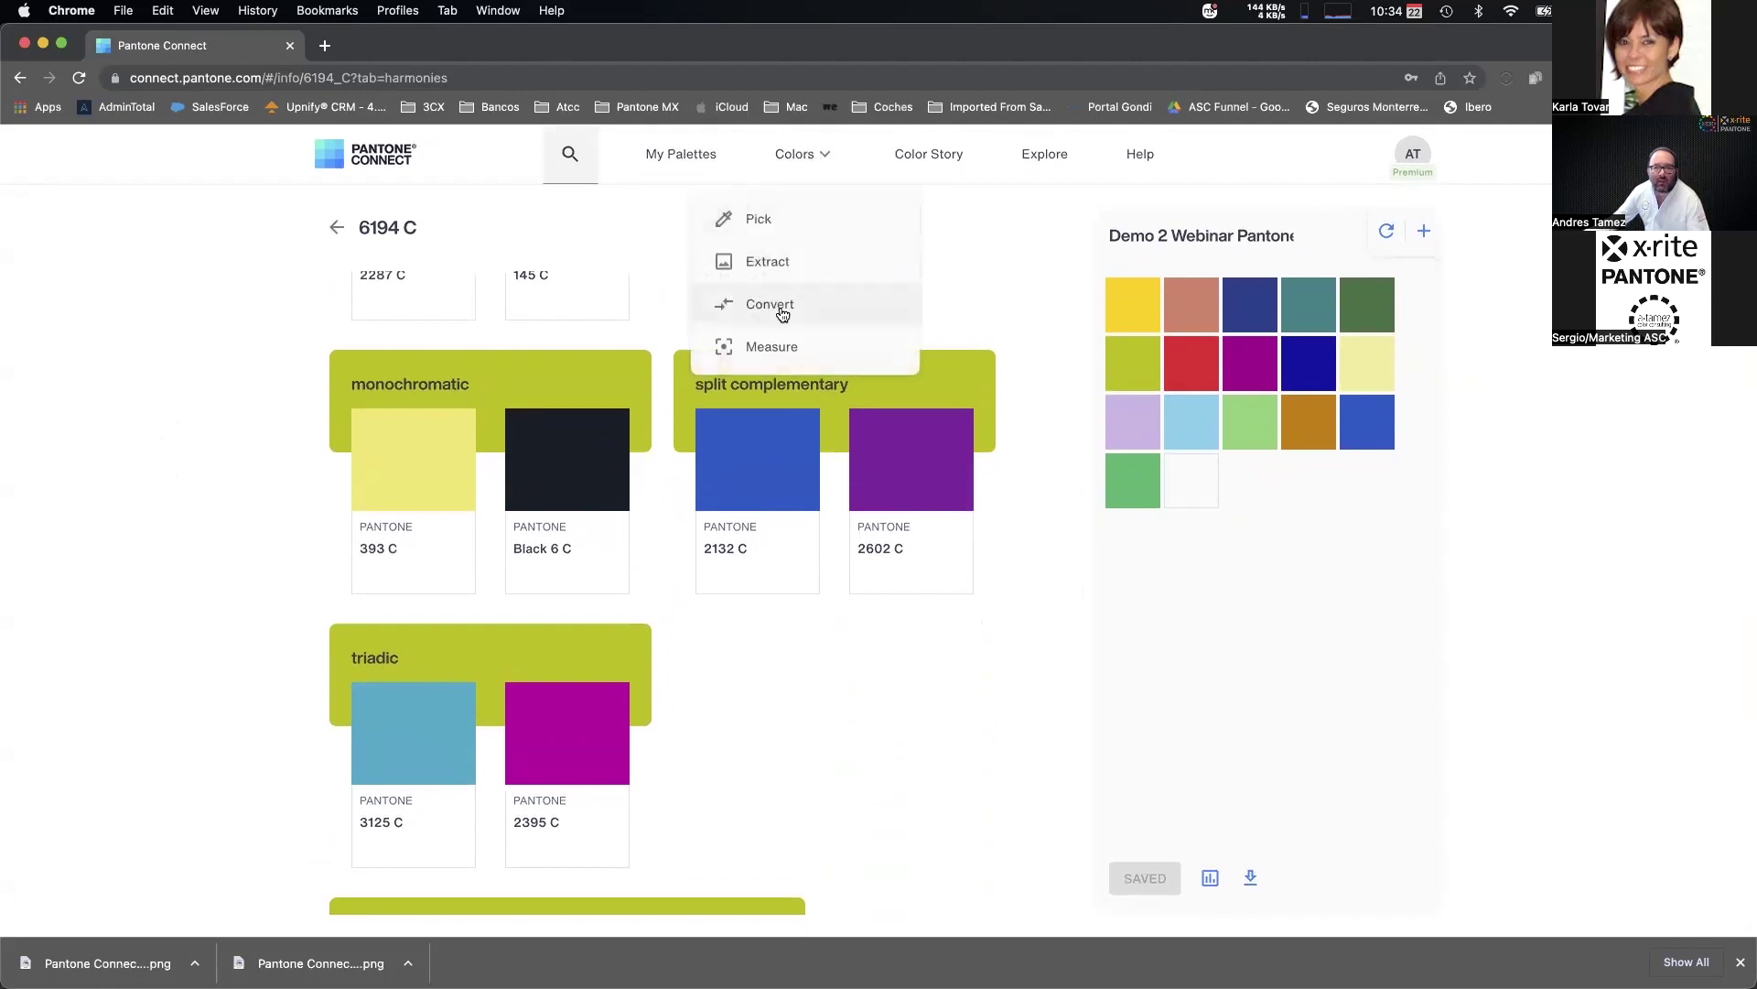
pyautogui.click(767, 302)
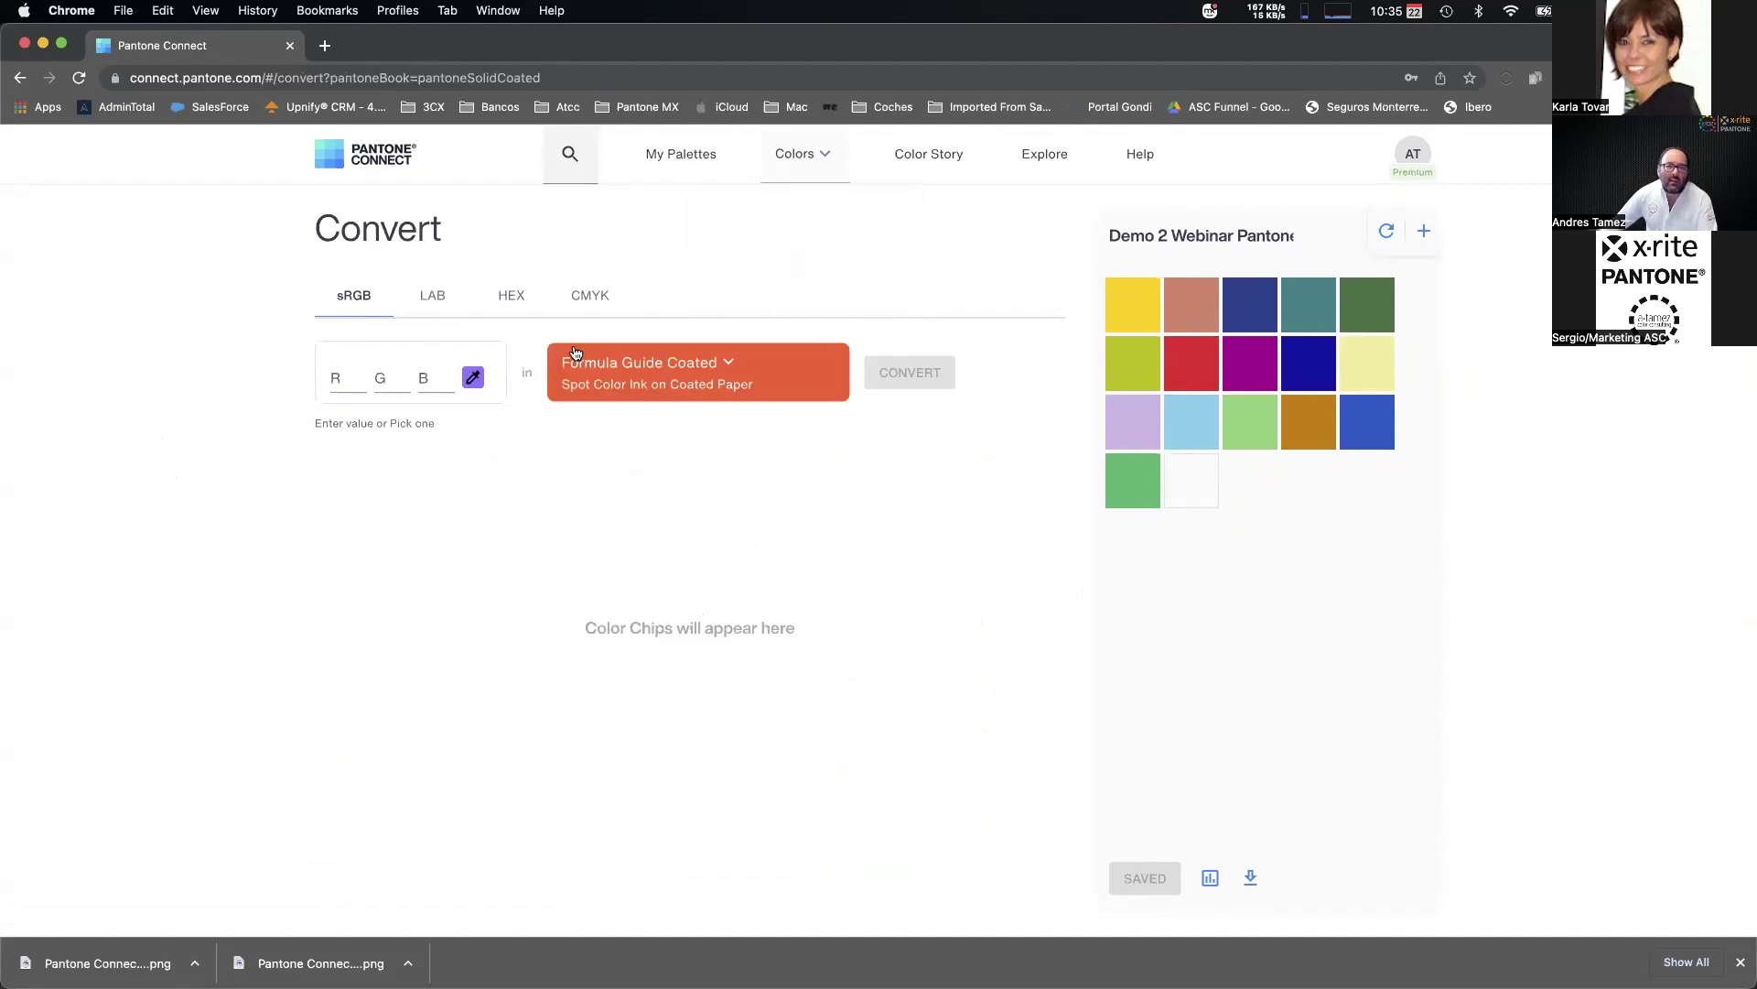
pyautogui.click(353, 376)
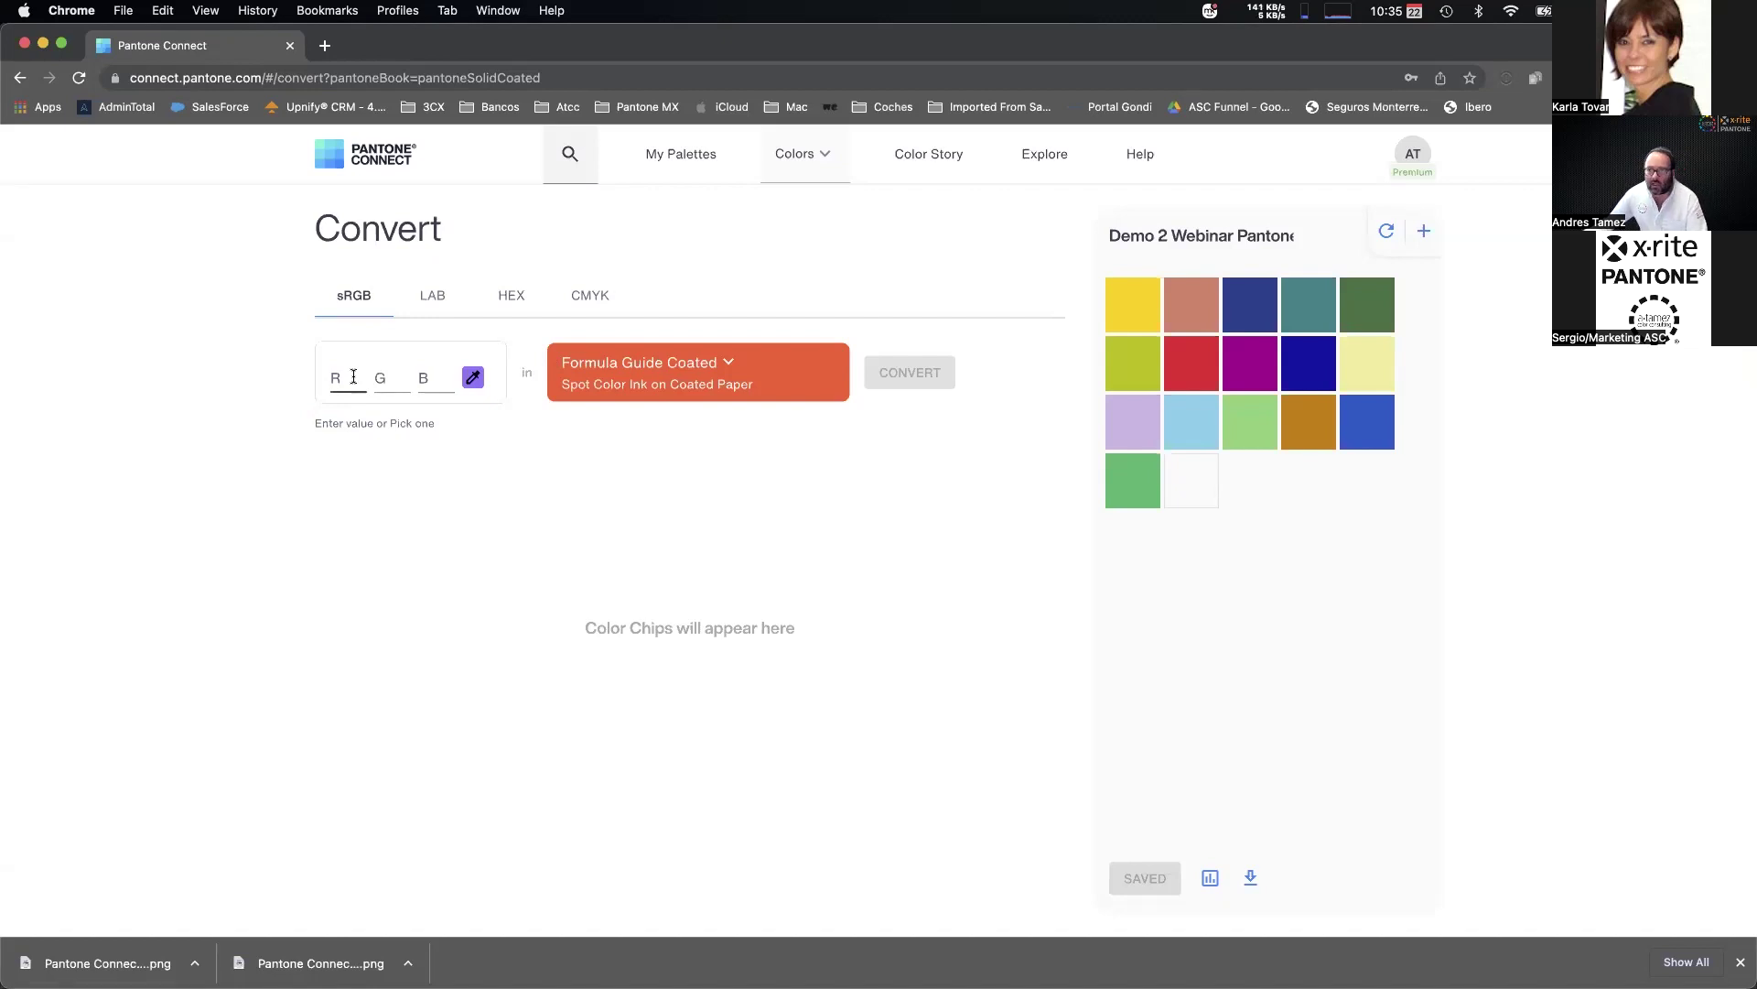
pyautogui.write('0')
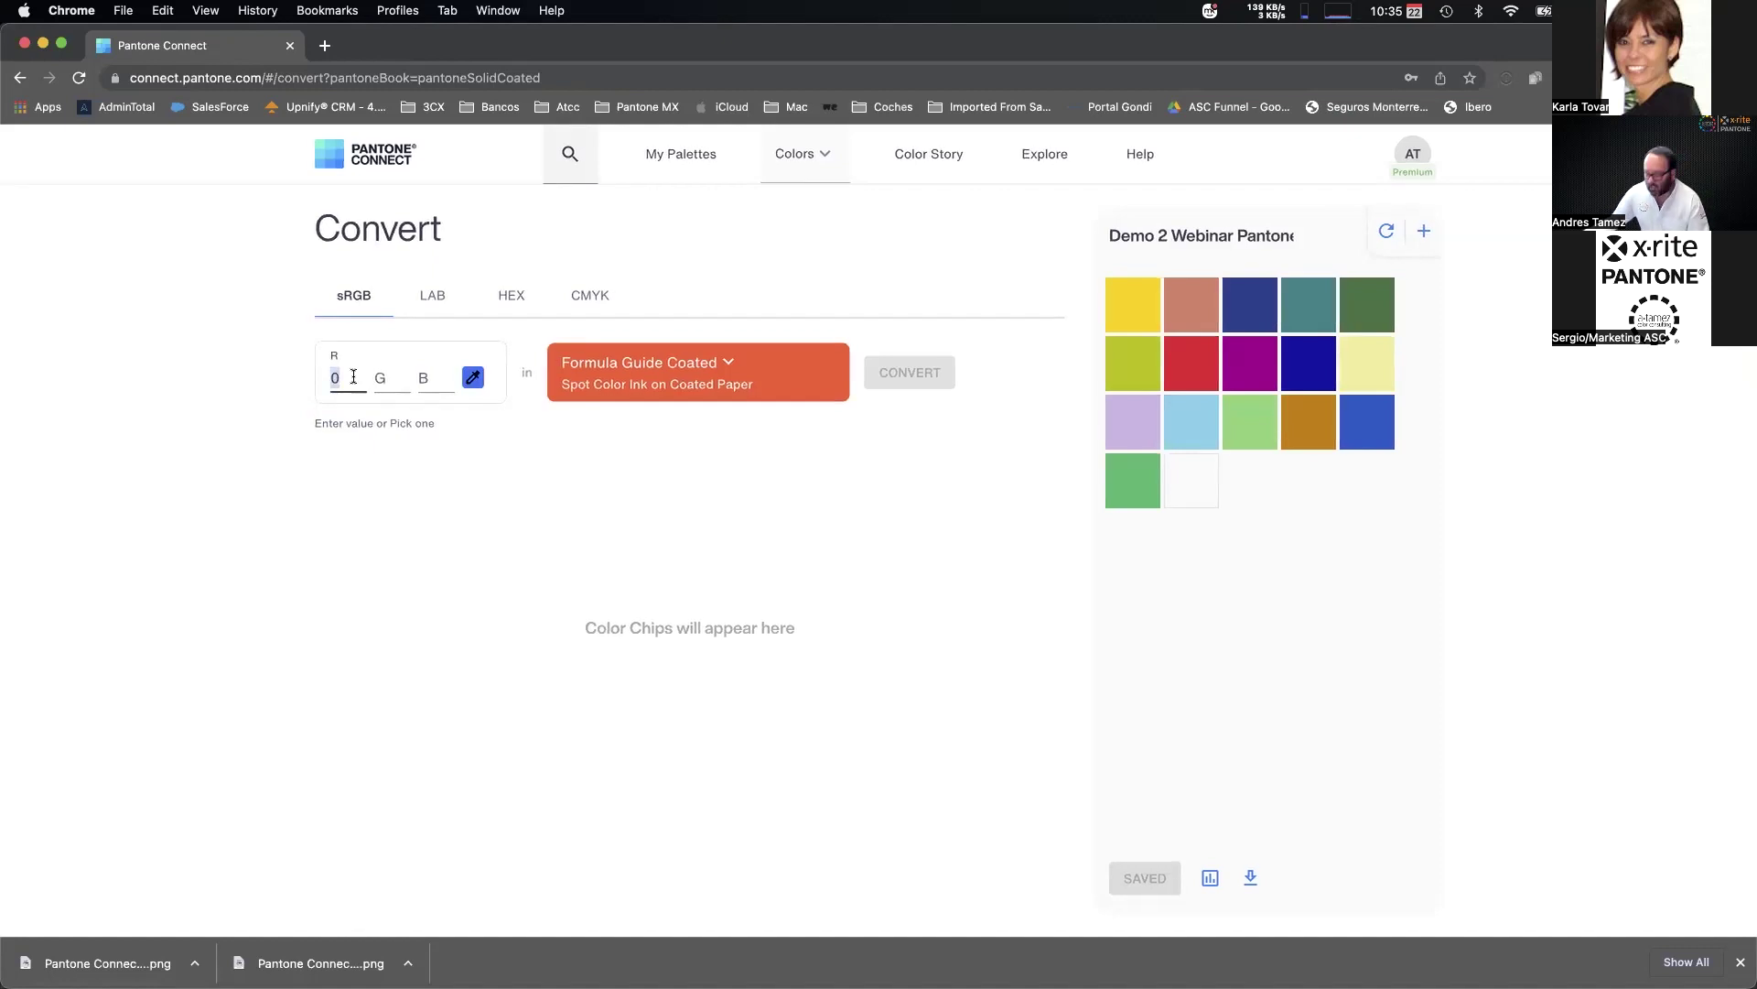
pyautogui.write('2')
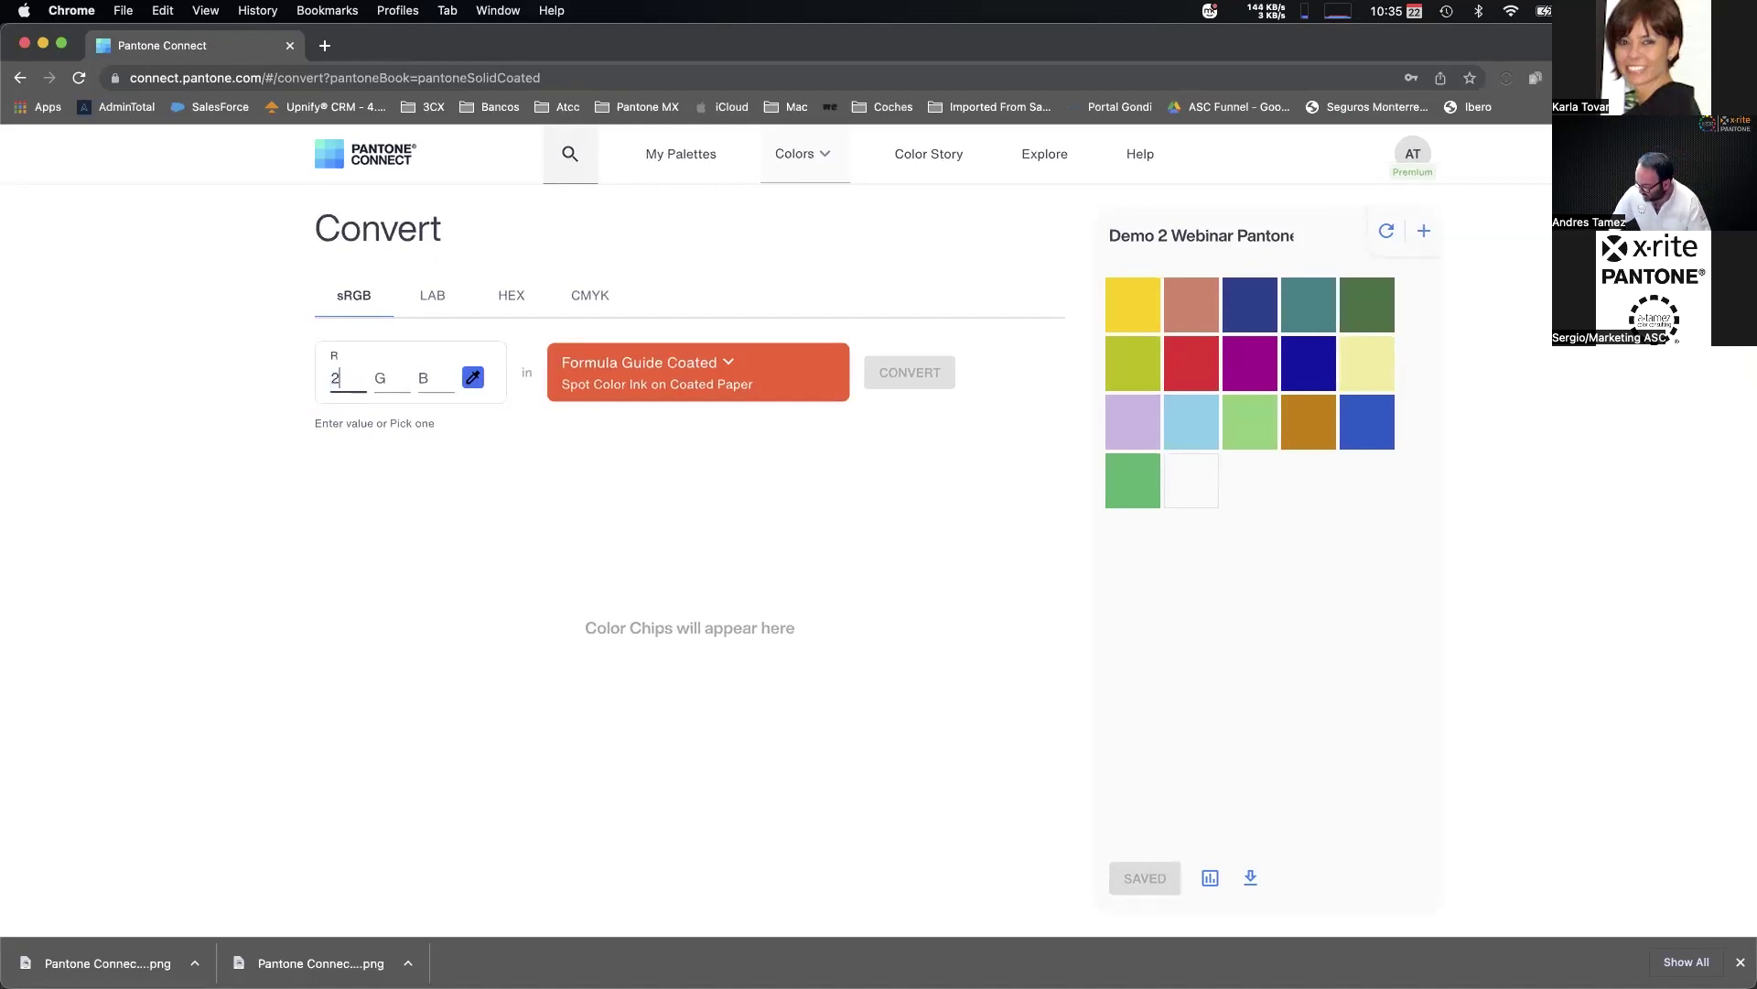
pyautogui.write('40')
pyautogui.click(392, 378)
pyautogui.write('60')
pyautogui.click(435, 378)
pyautogui.write('90')
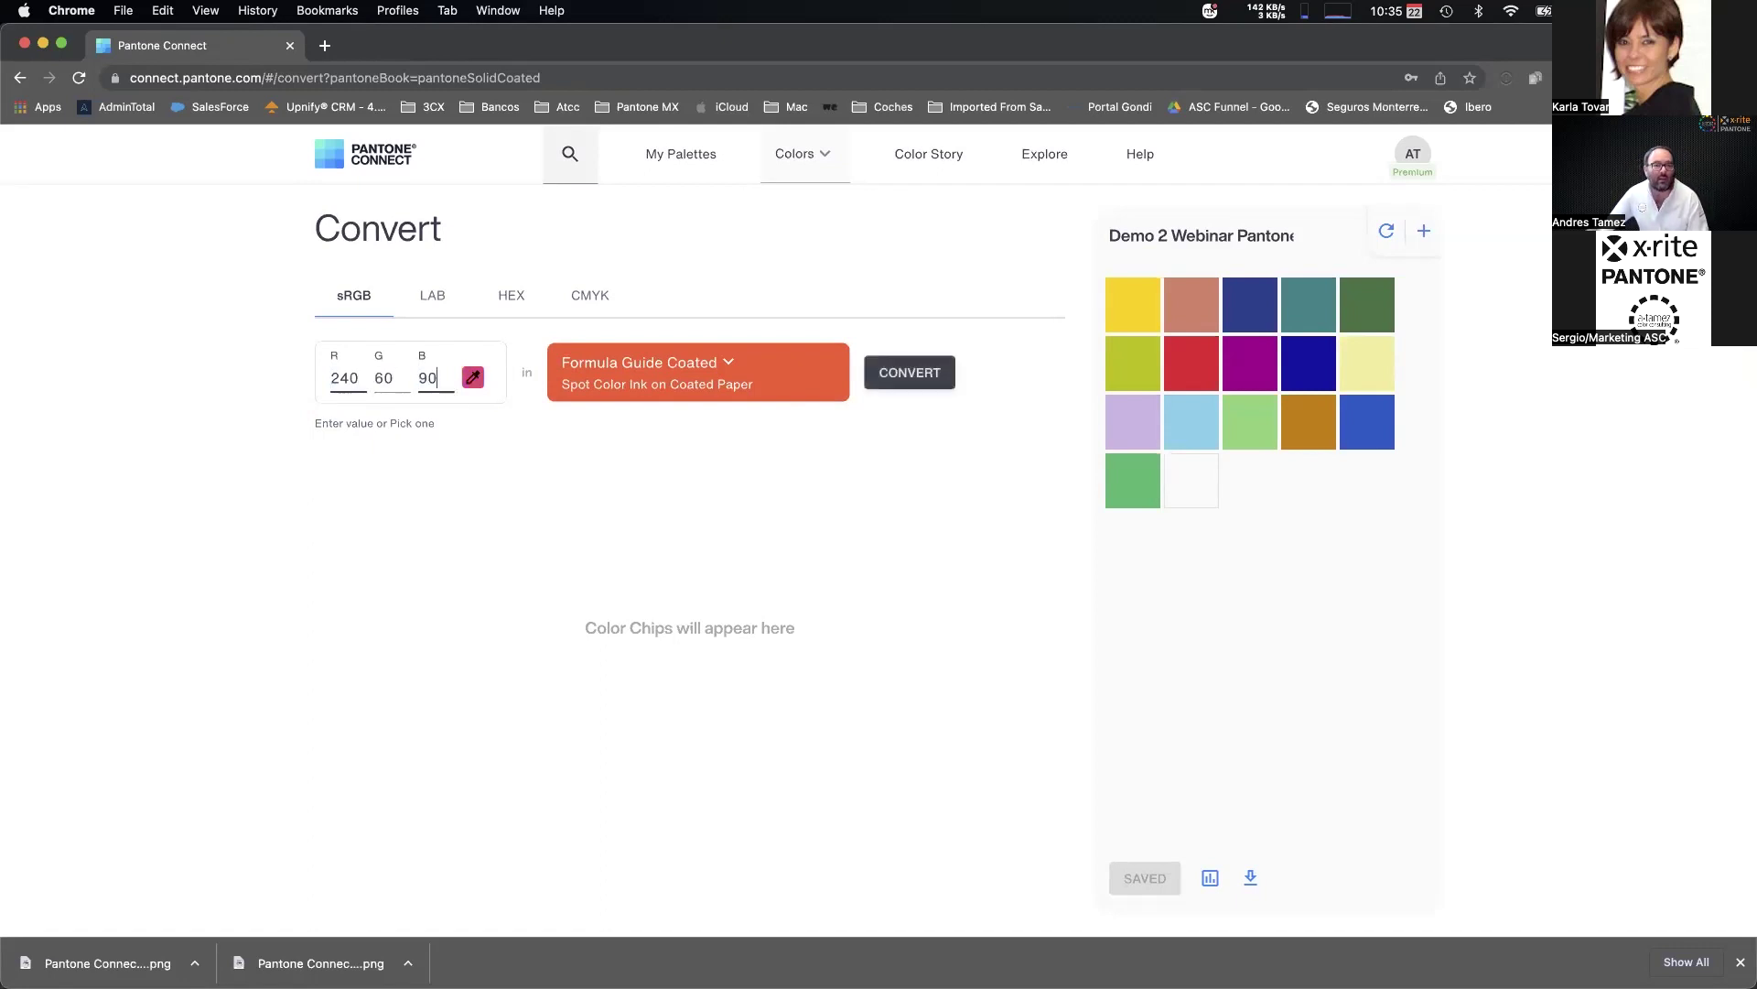
pyautogui.click(916, 380)
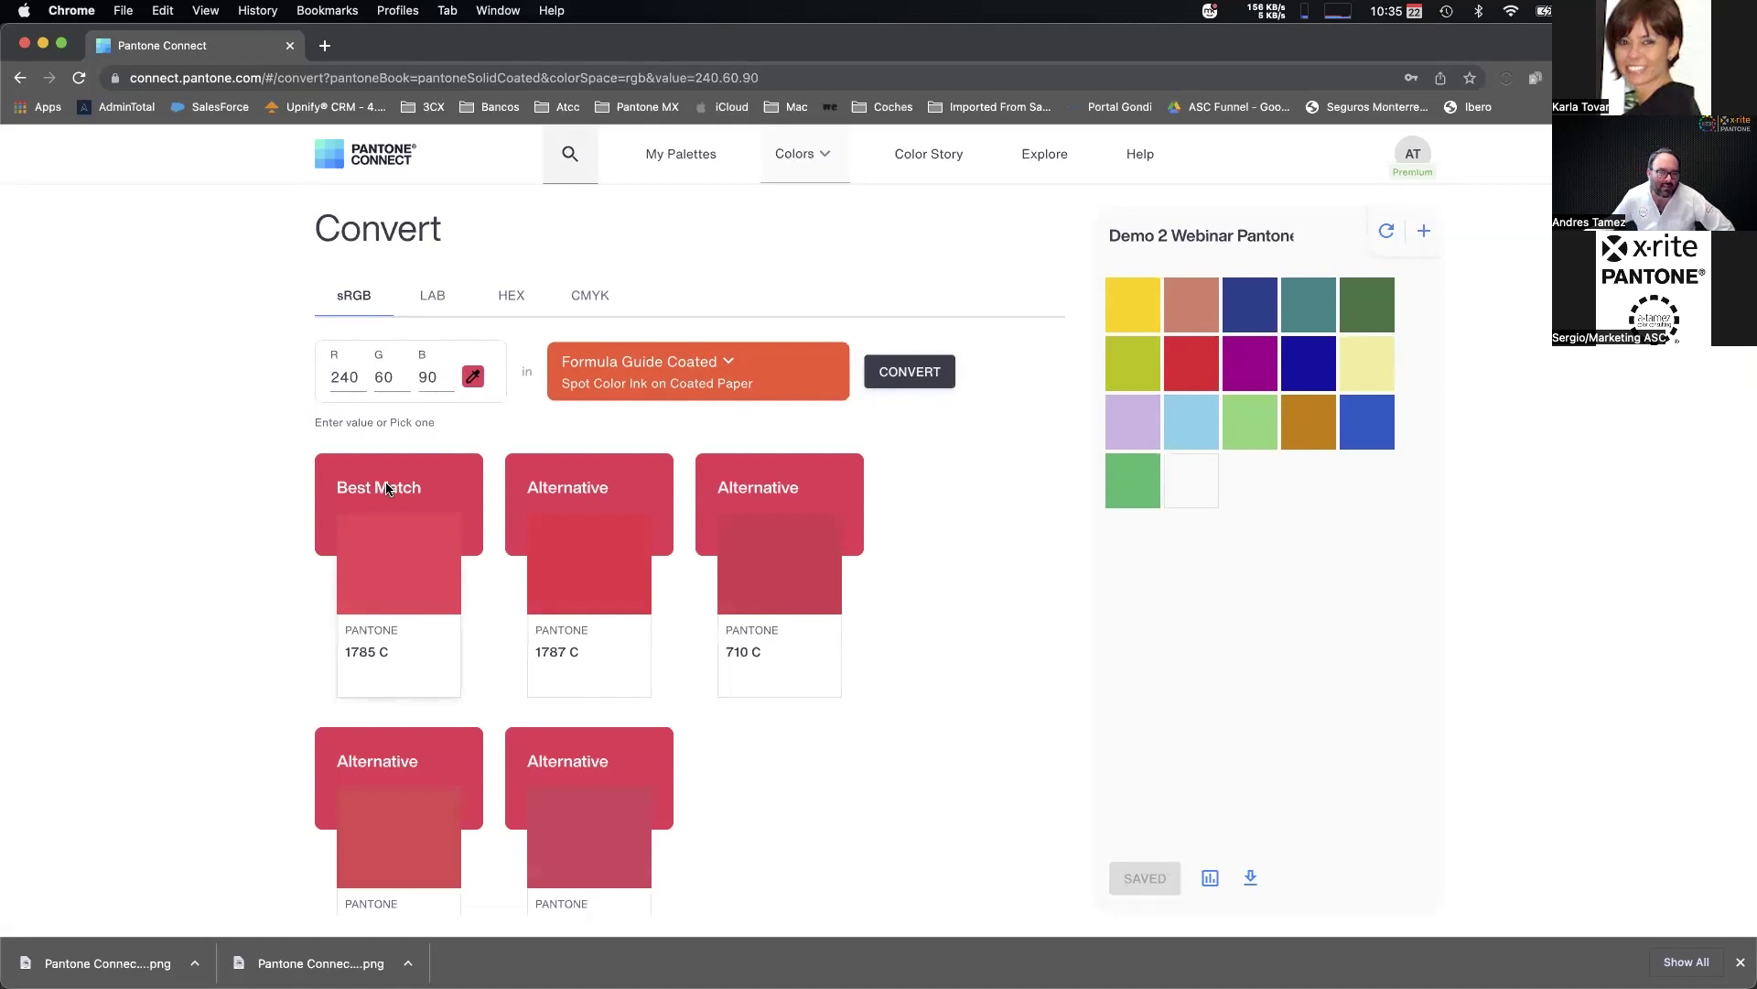
# Add the best match 1785 C to the palette and switch the converter to LAB input.
pyautogui.scroll(-1, 366, 627)
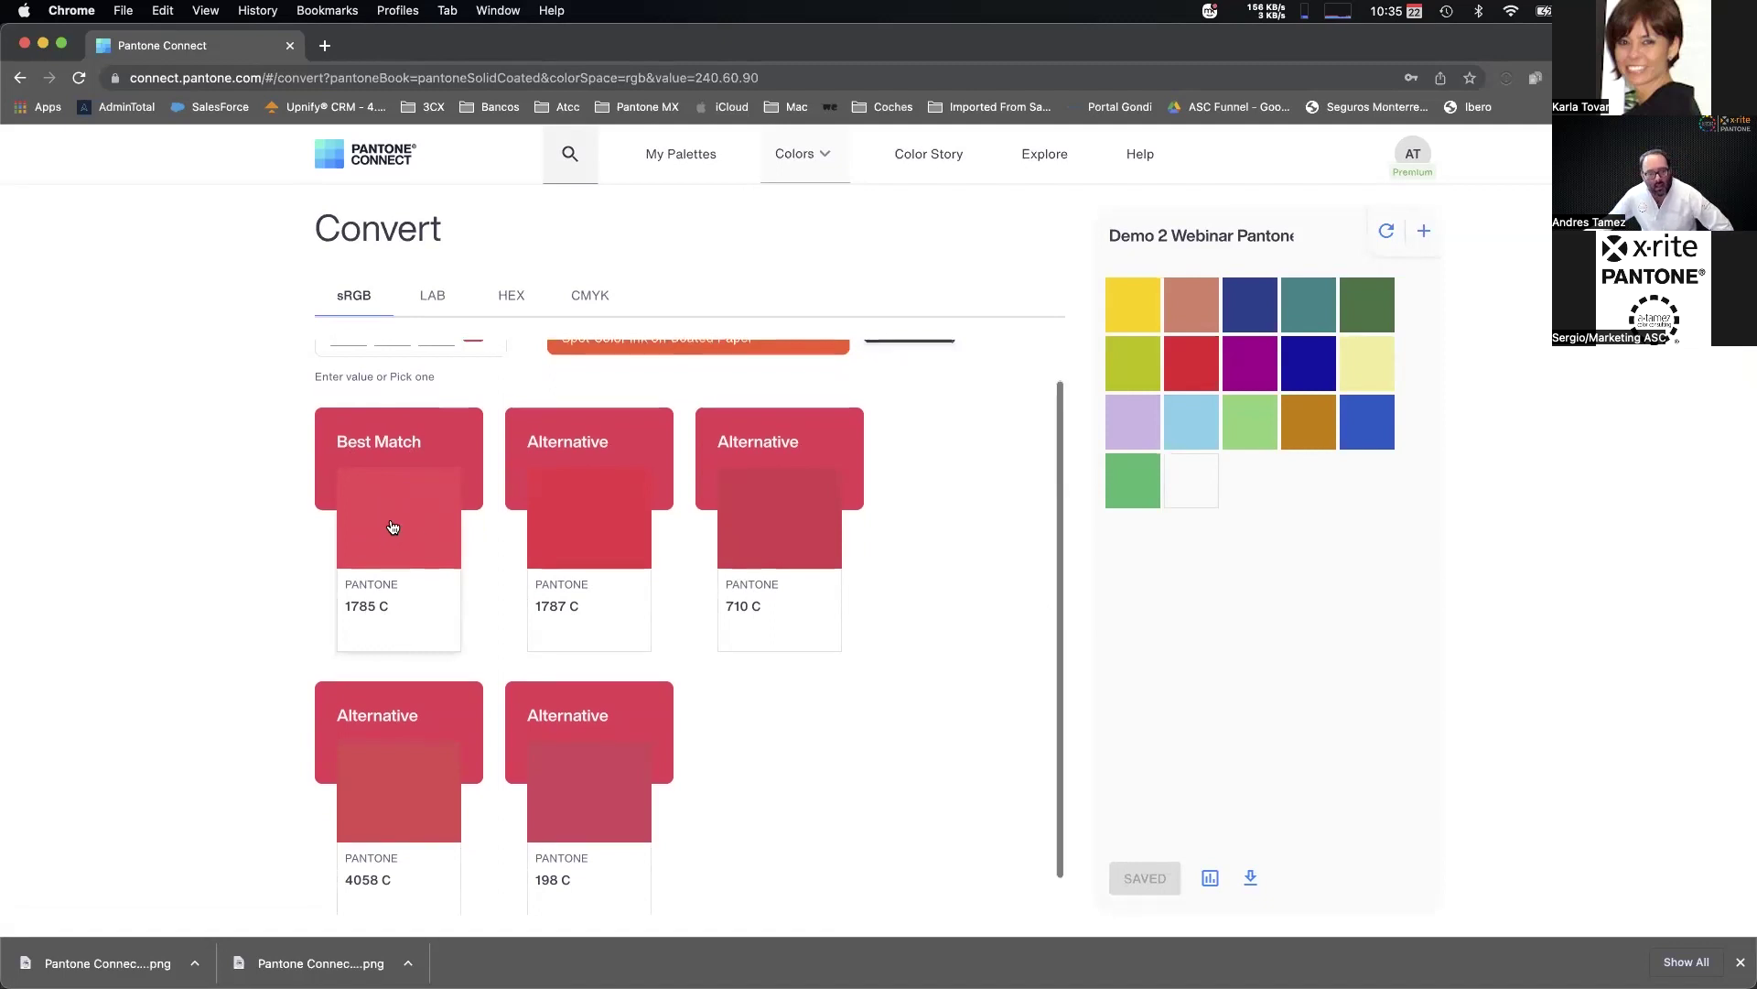
pyautogui.moveTo(391, 531); pyautogui.dragTo(1259, 489)
pyautogui.scroll(1, 582, 458)
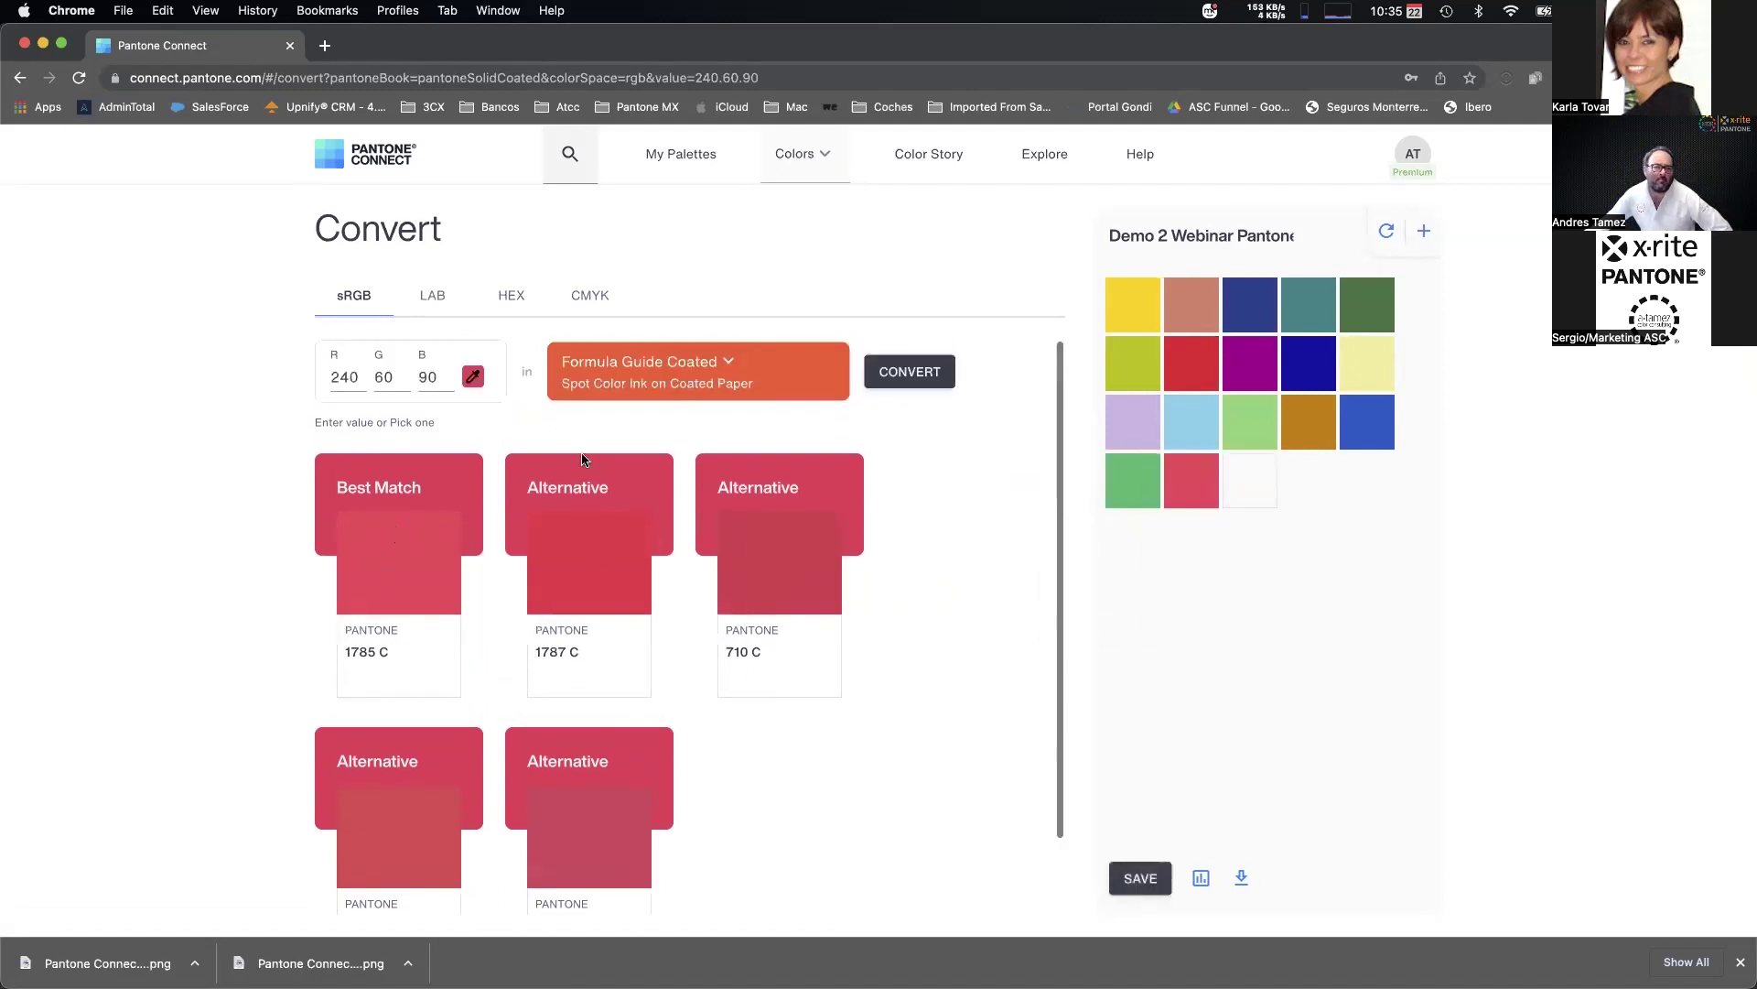
pyautogui.click(435, 299)
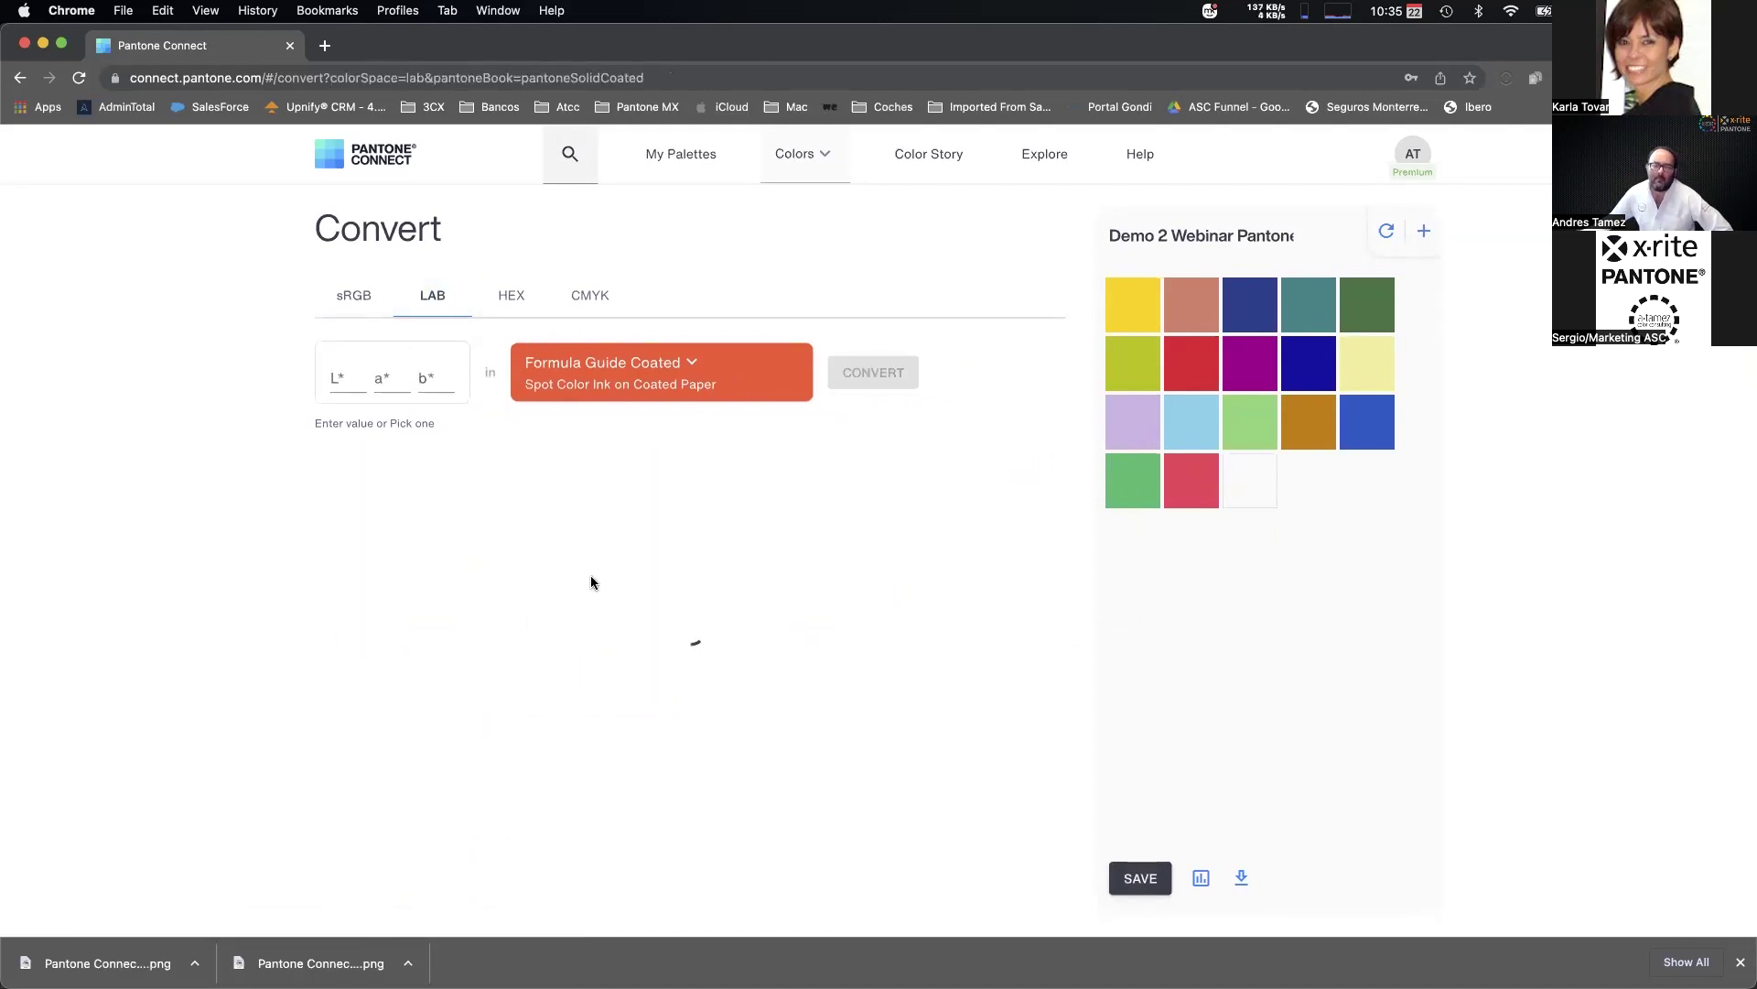
# Convert LAB 80, 50, -60 to find its Pantone matches.
pyautogui.click(351, 380)
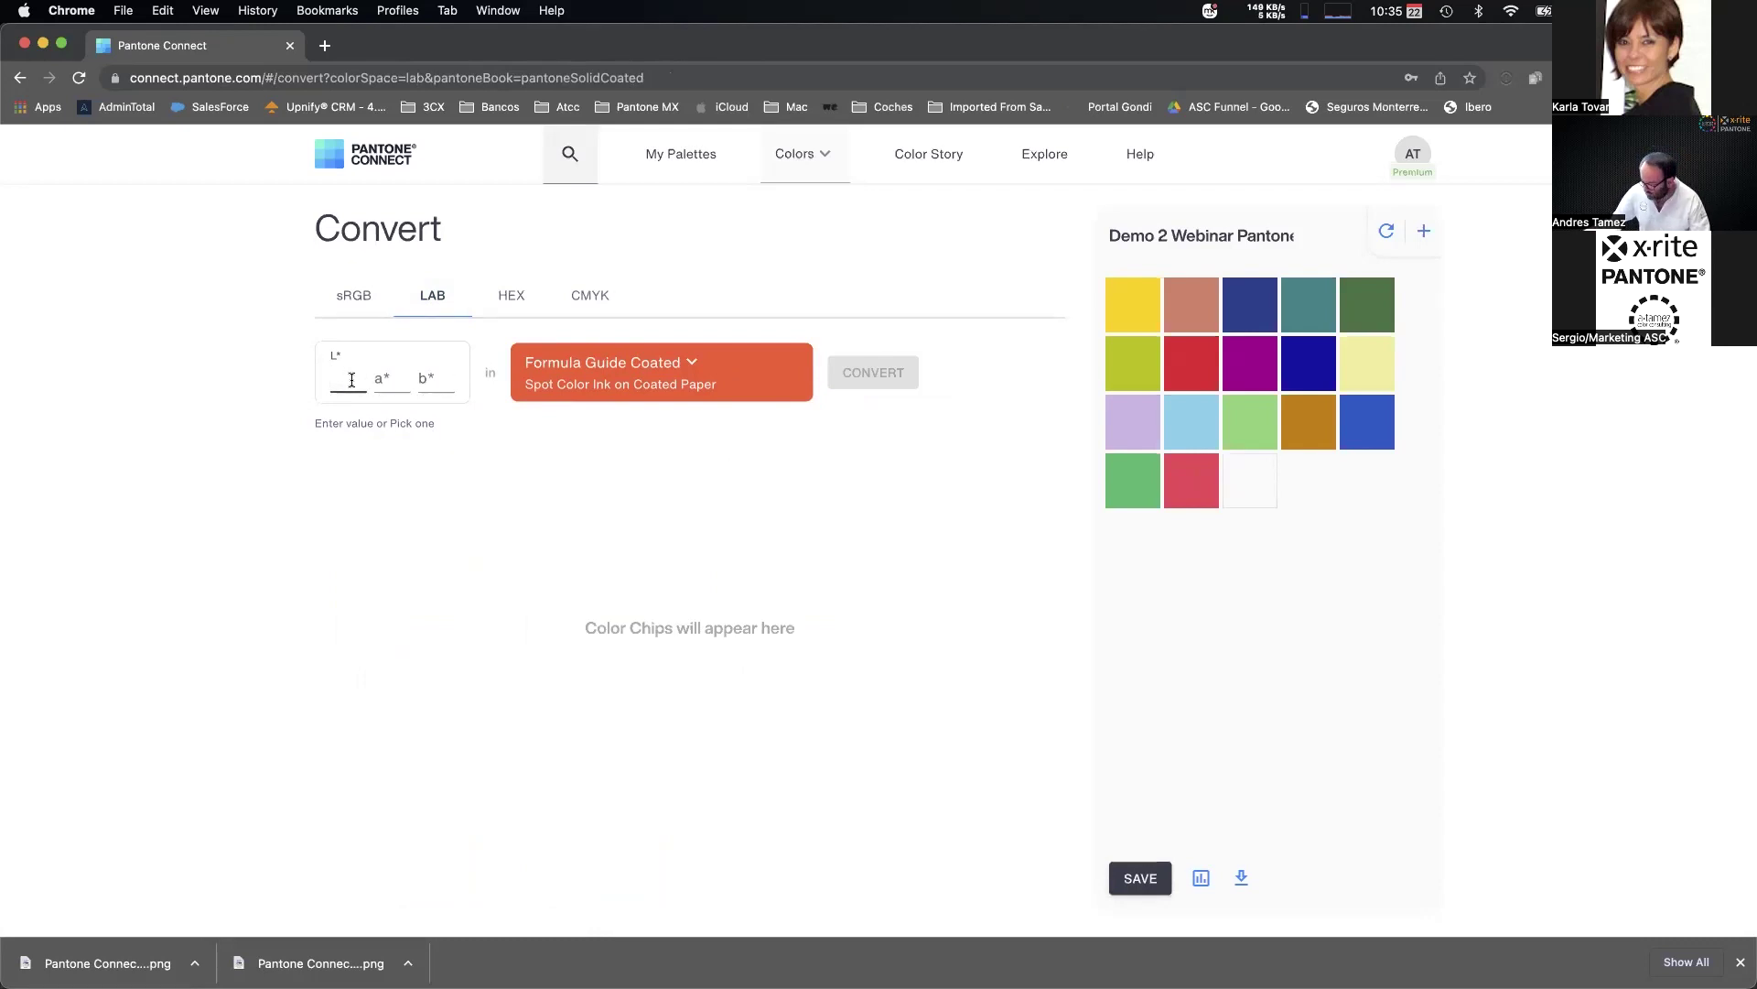
pyautogui.write('80')
pyautogui.press('Tab')
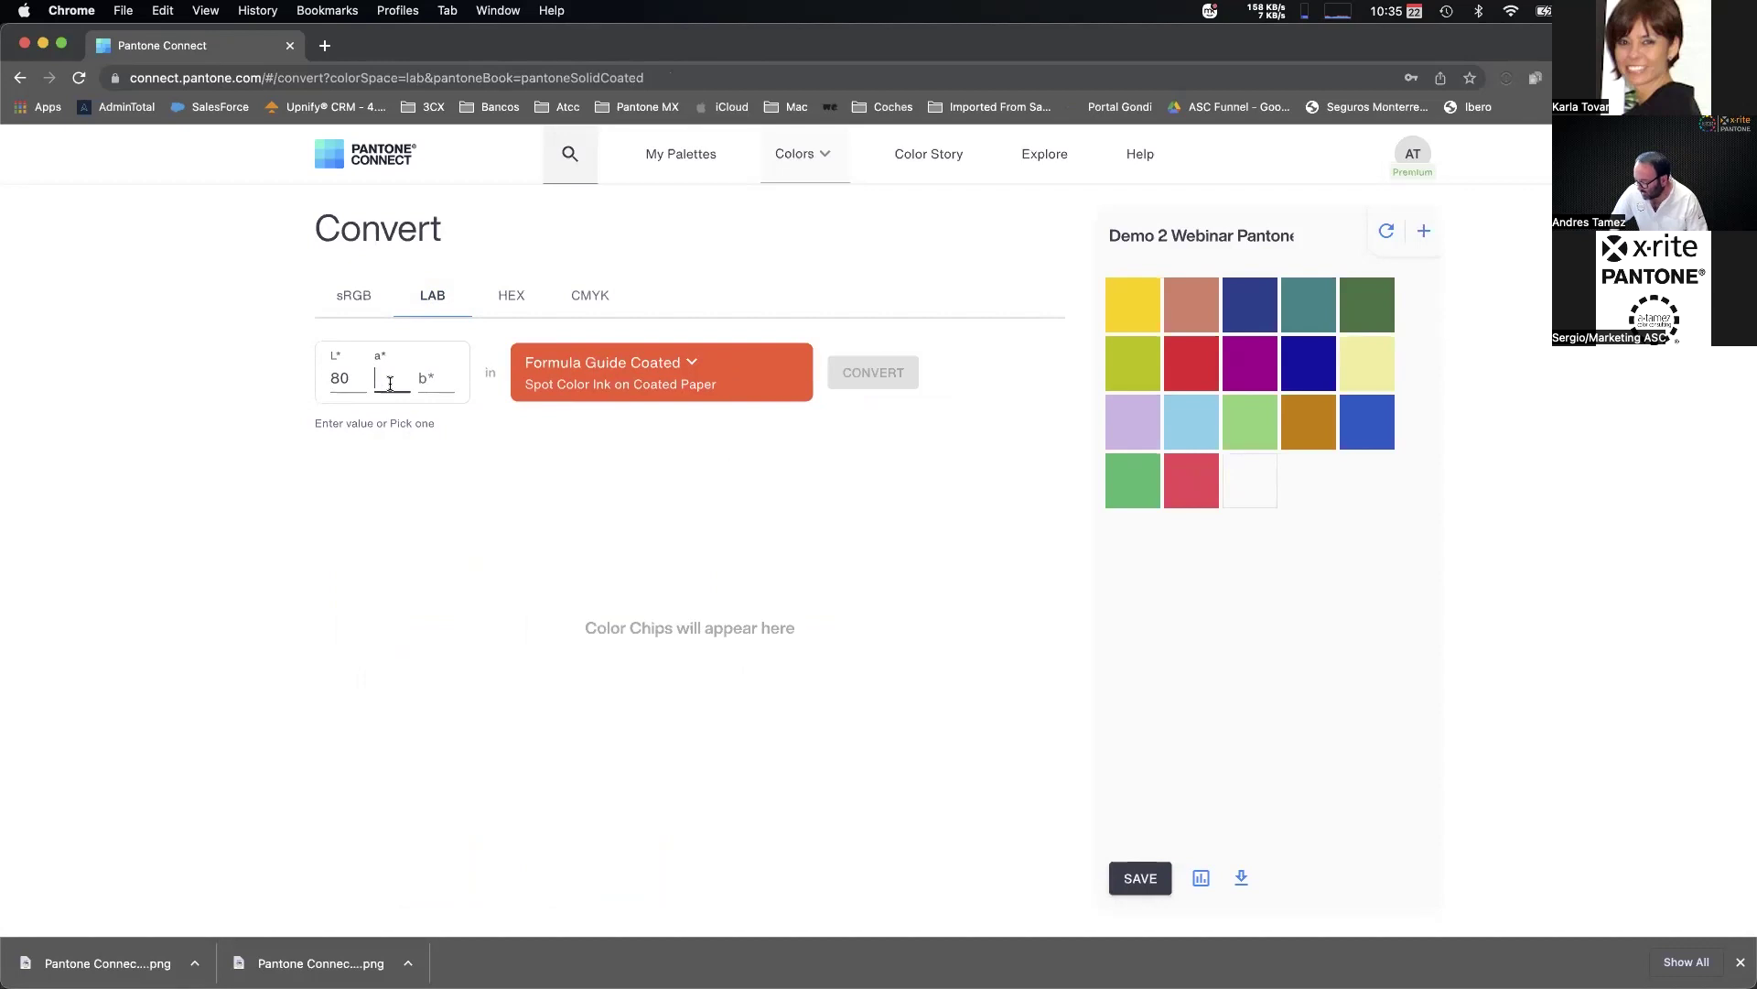
pyautogui.write('50')
pyautogui.press('Tab')
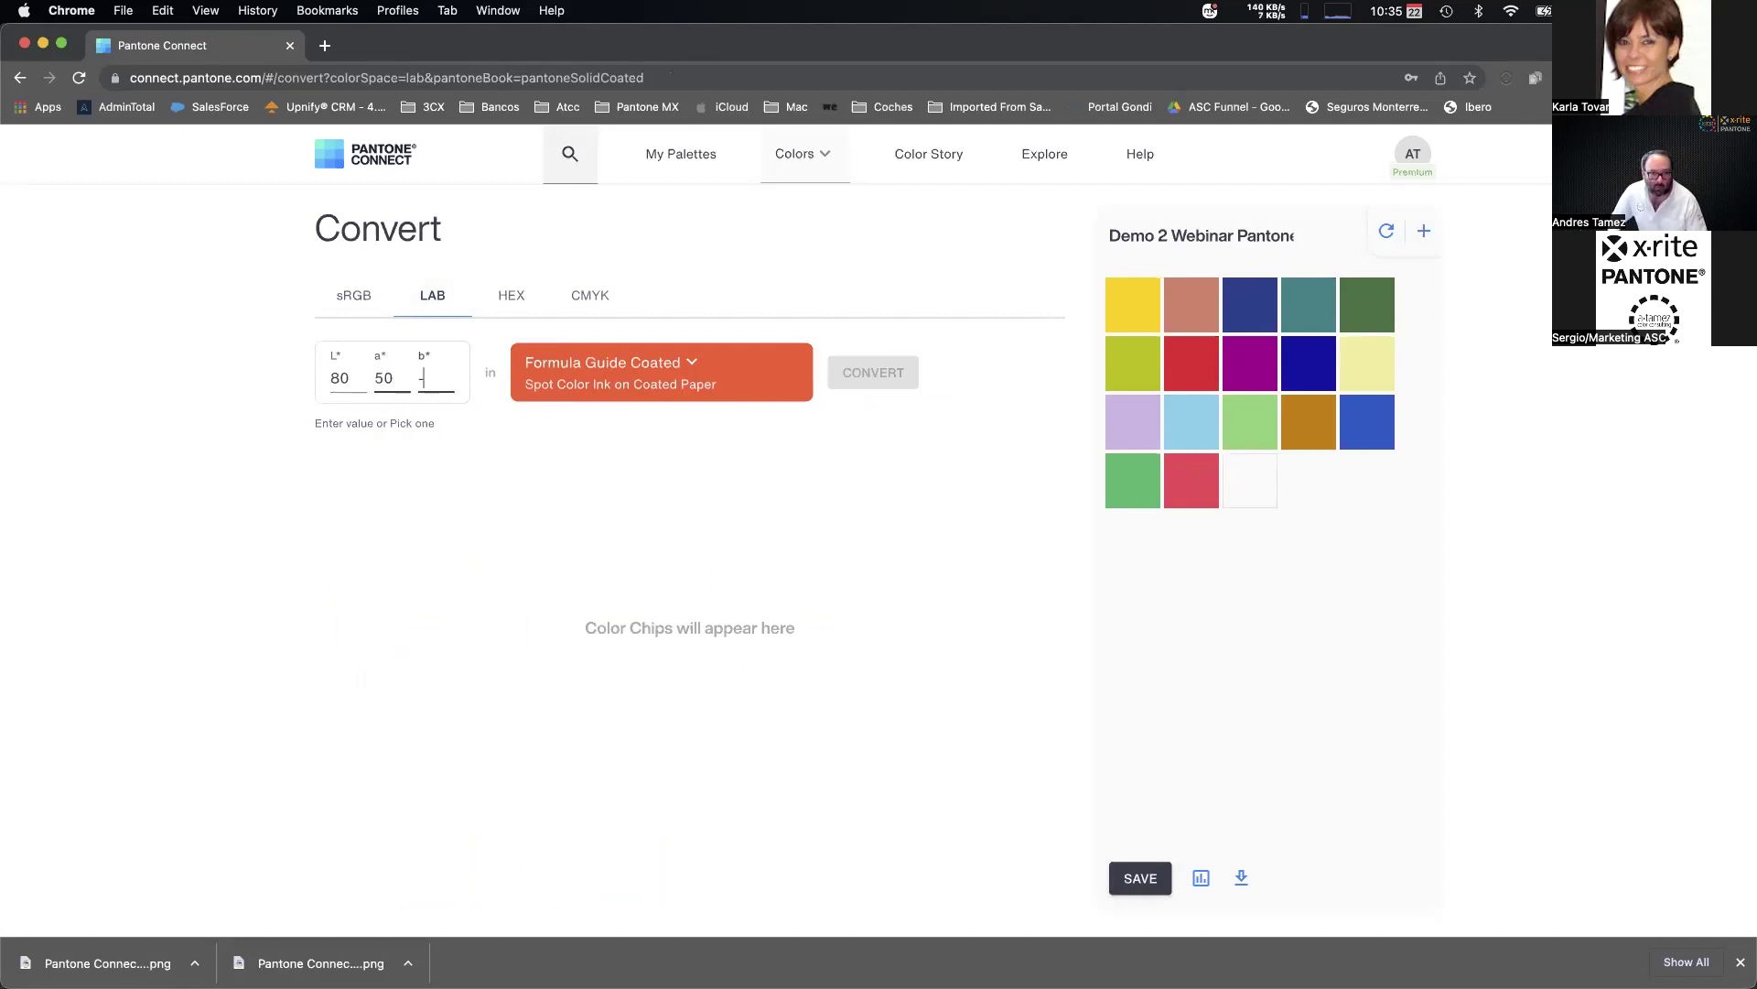
pyautogui.write('-')
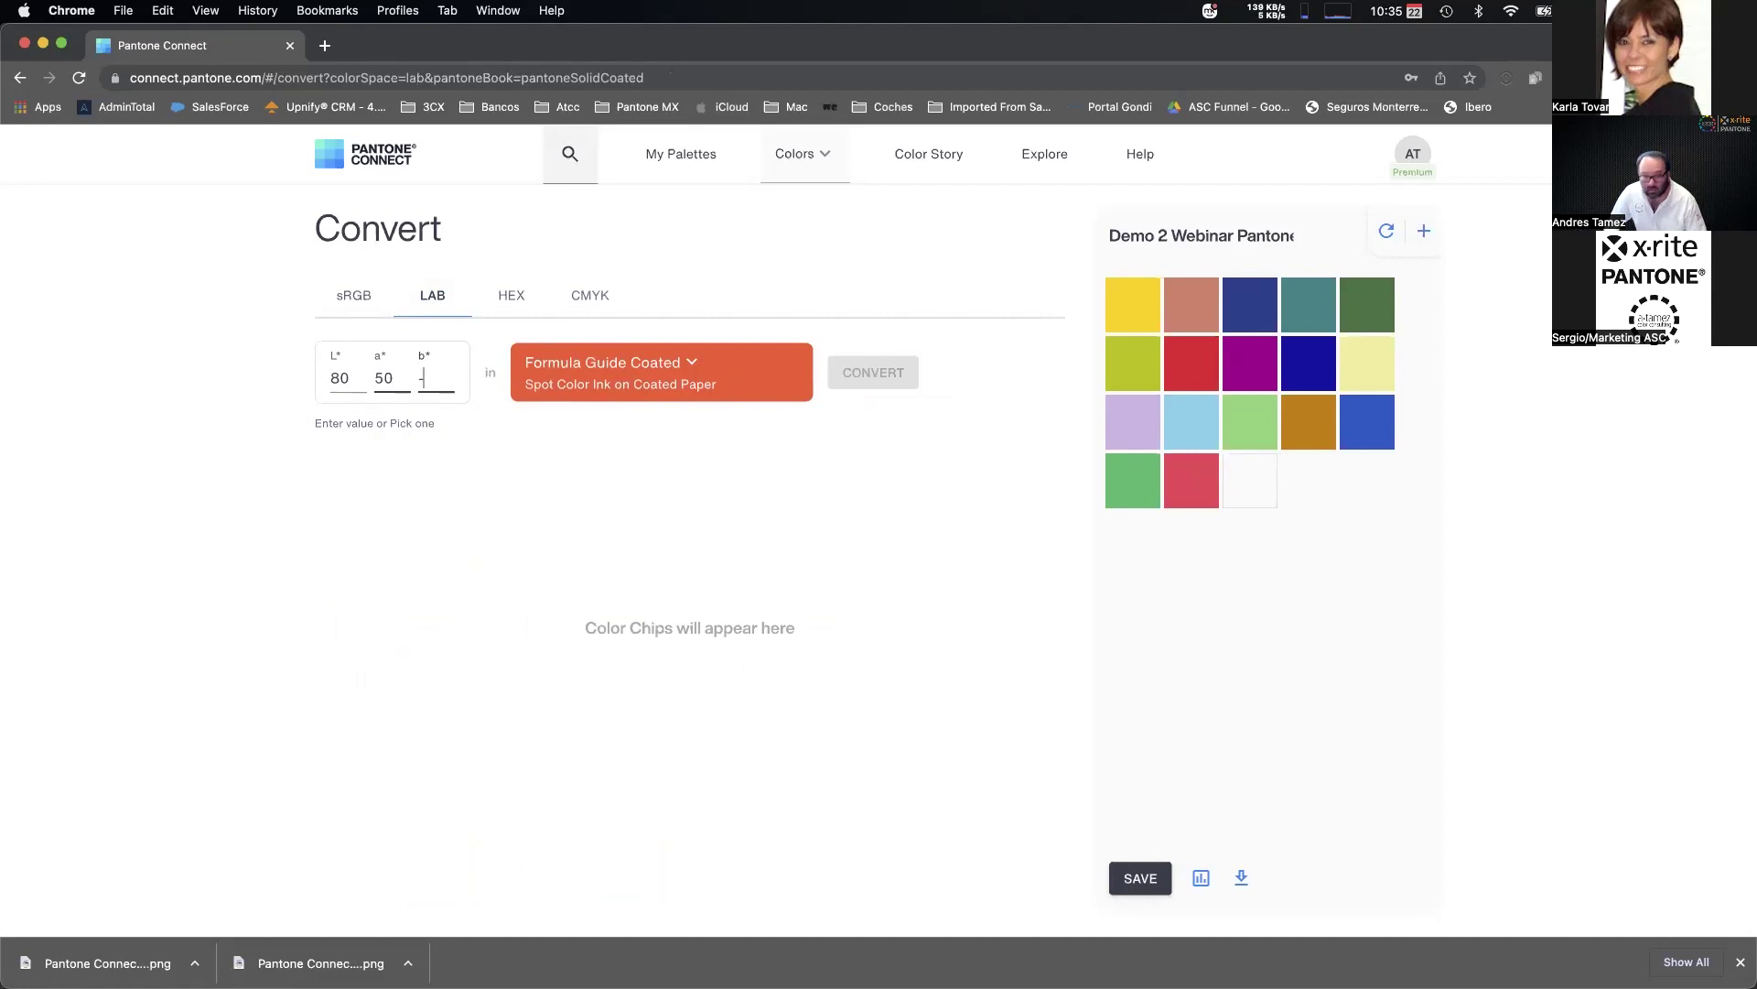
pyautogui.write('60')
pyautogui.click(889, 379)
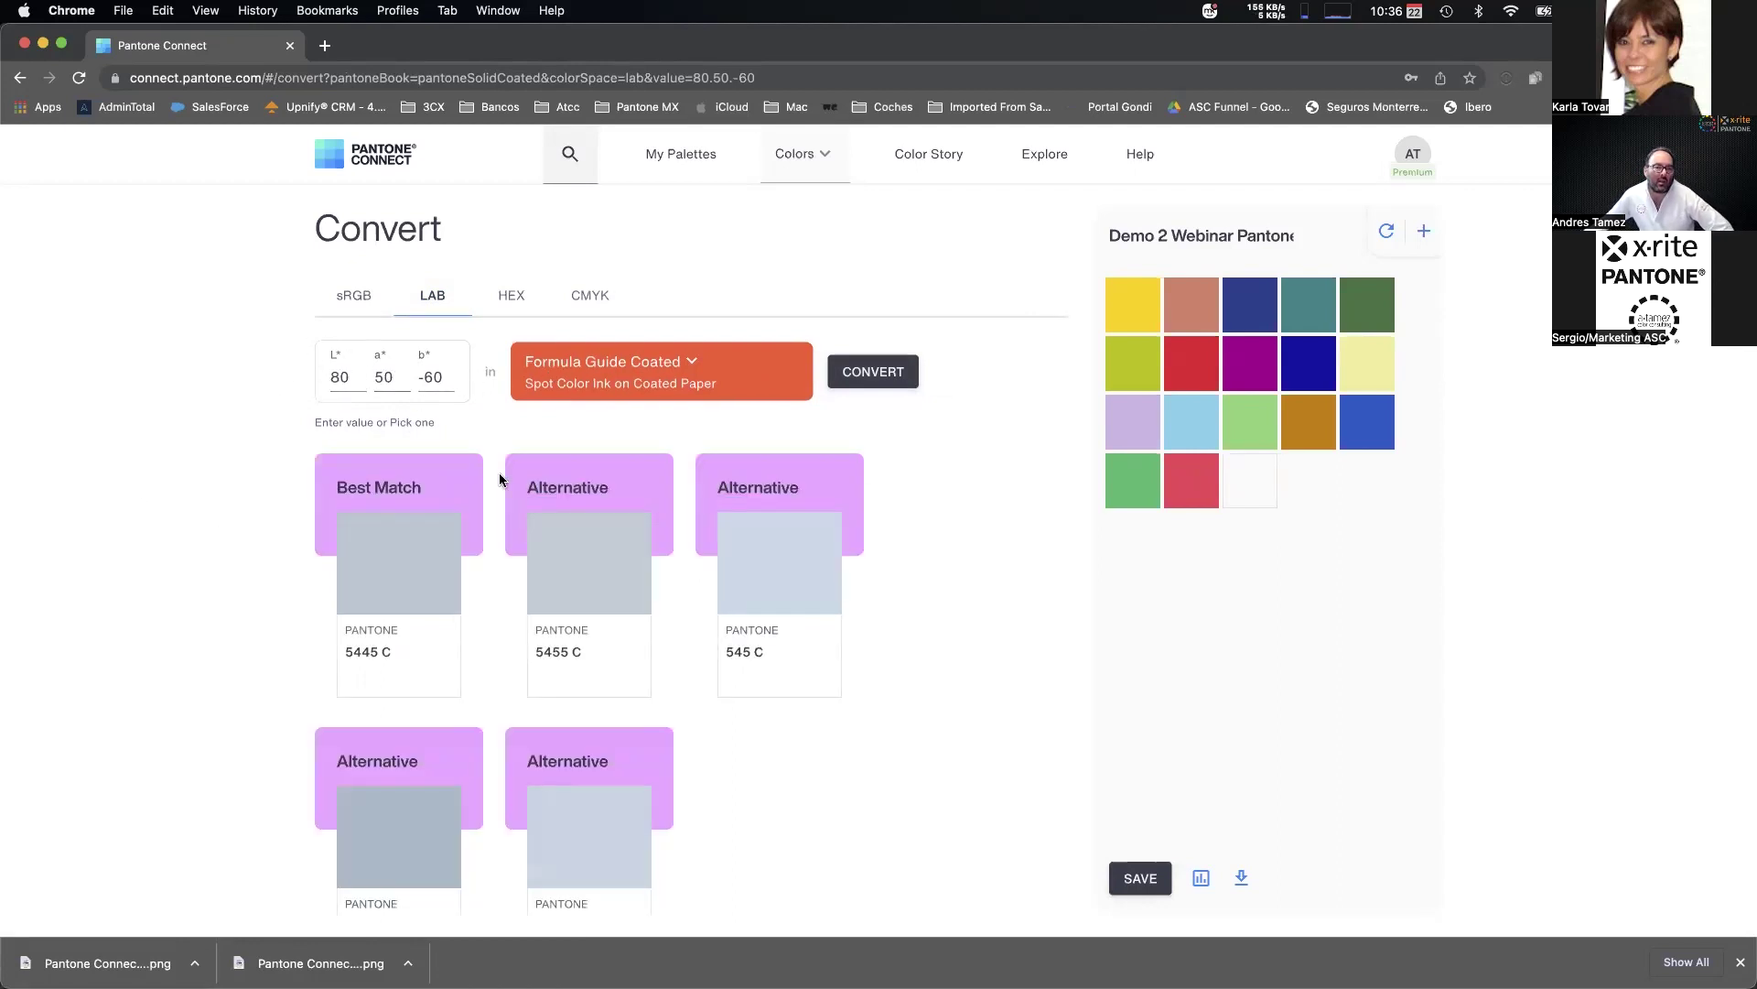
# Correct b* to 50, reconvert, and add best match 163 C to the palette.
pyautogui.doubleClick(401, 382)
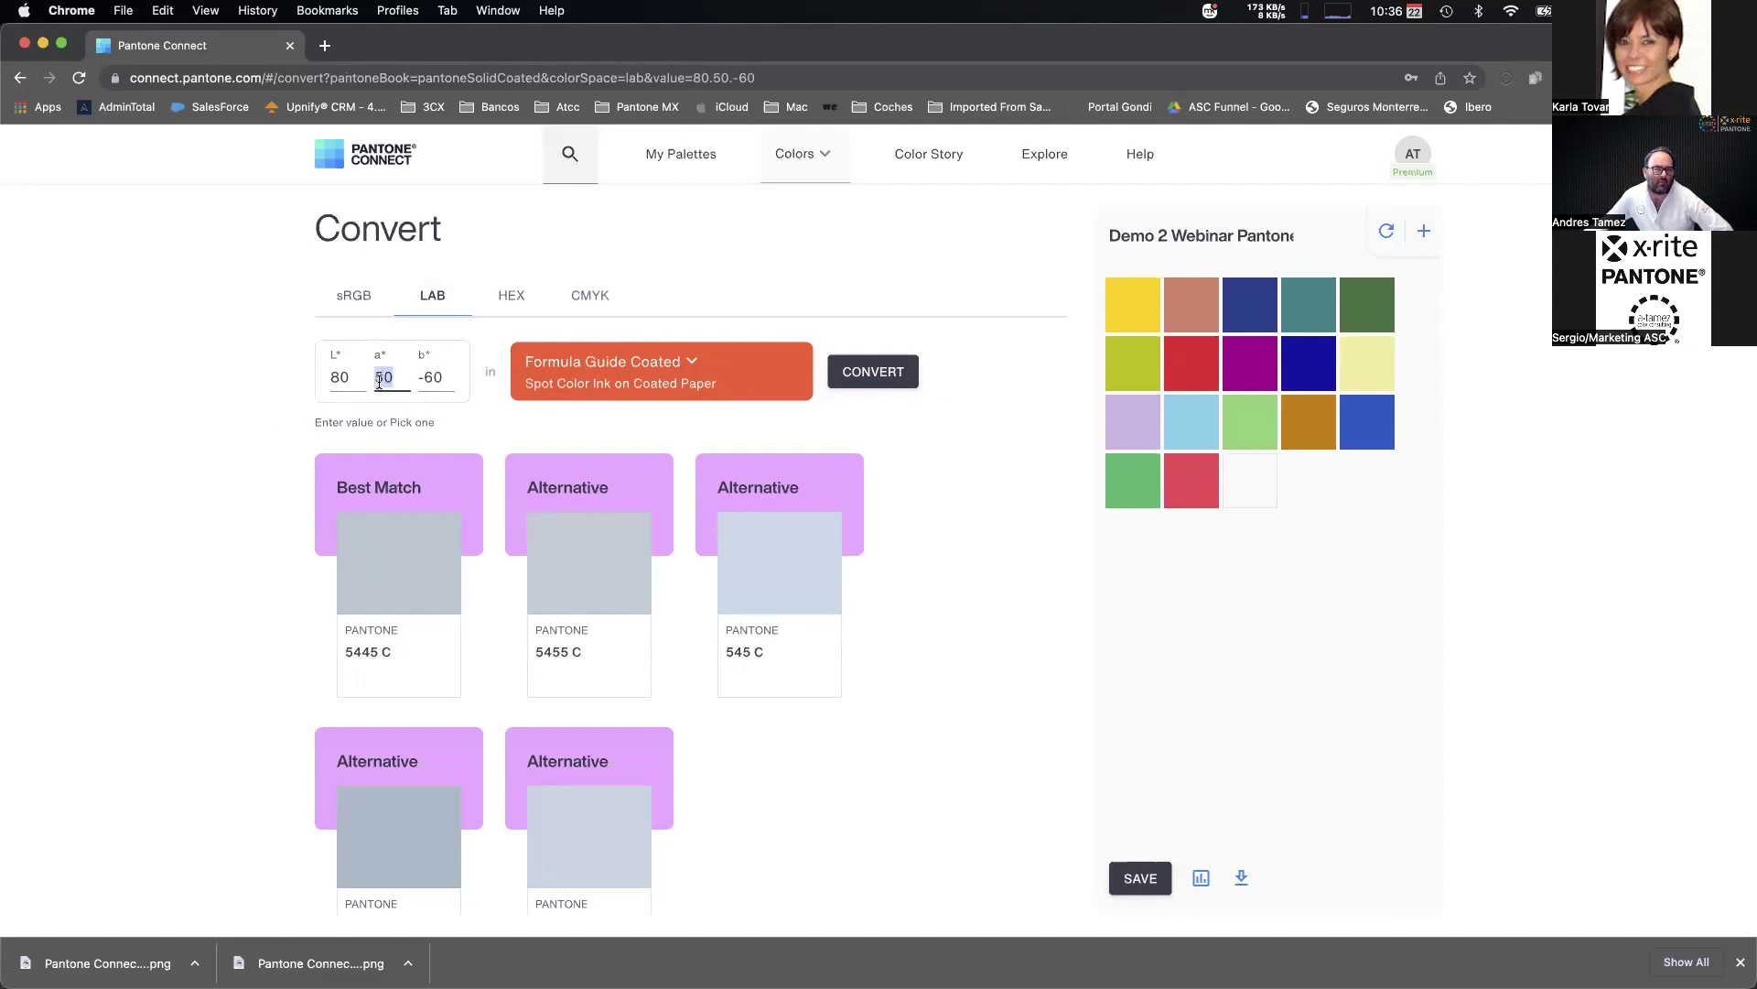
pyautogui.doubleClick(441, 378)
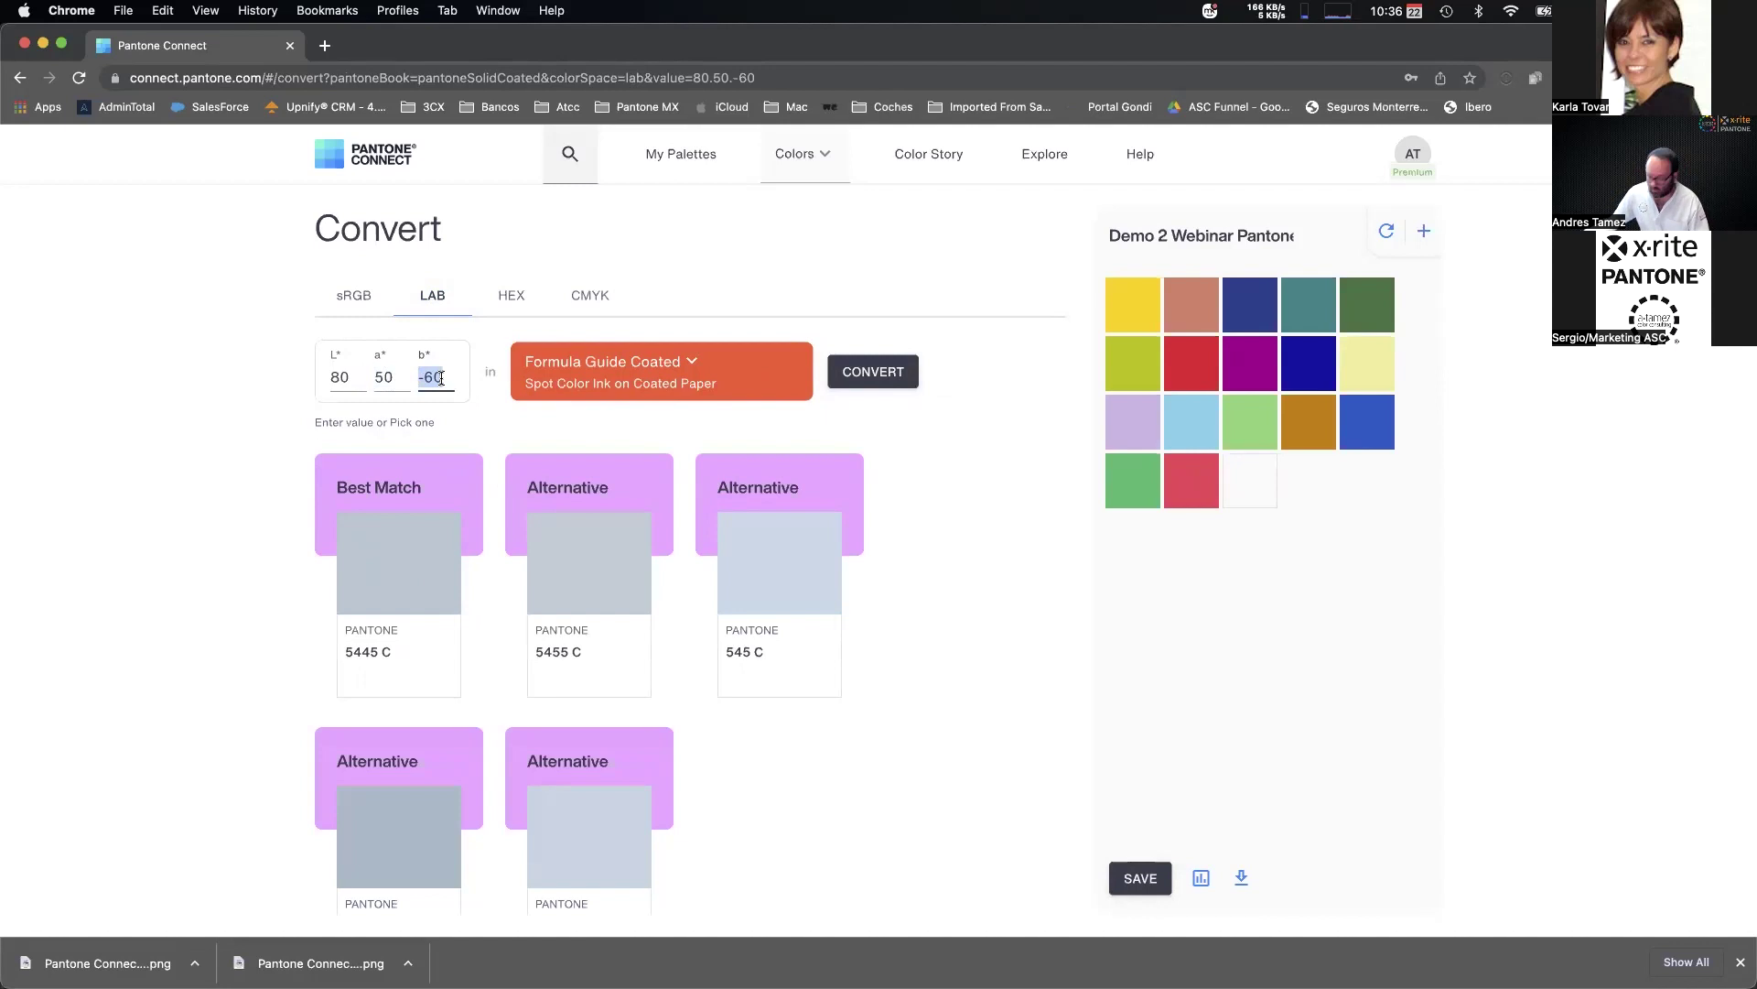
pyautogui.write('50')
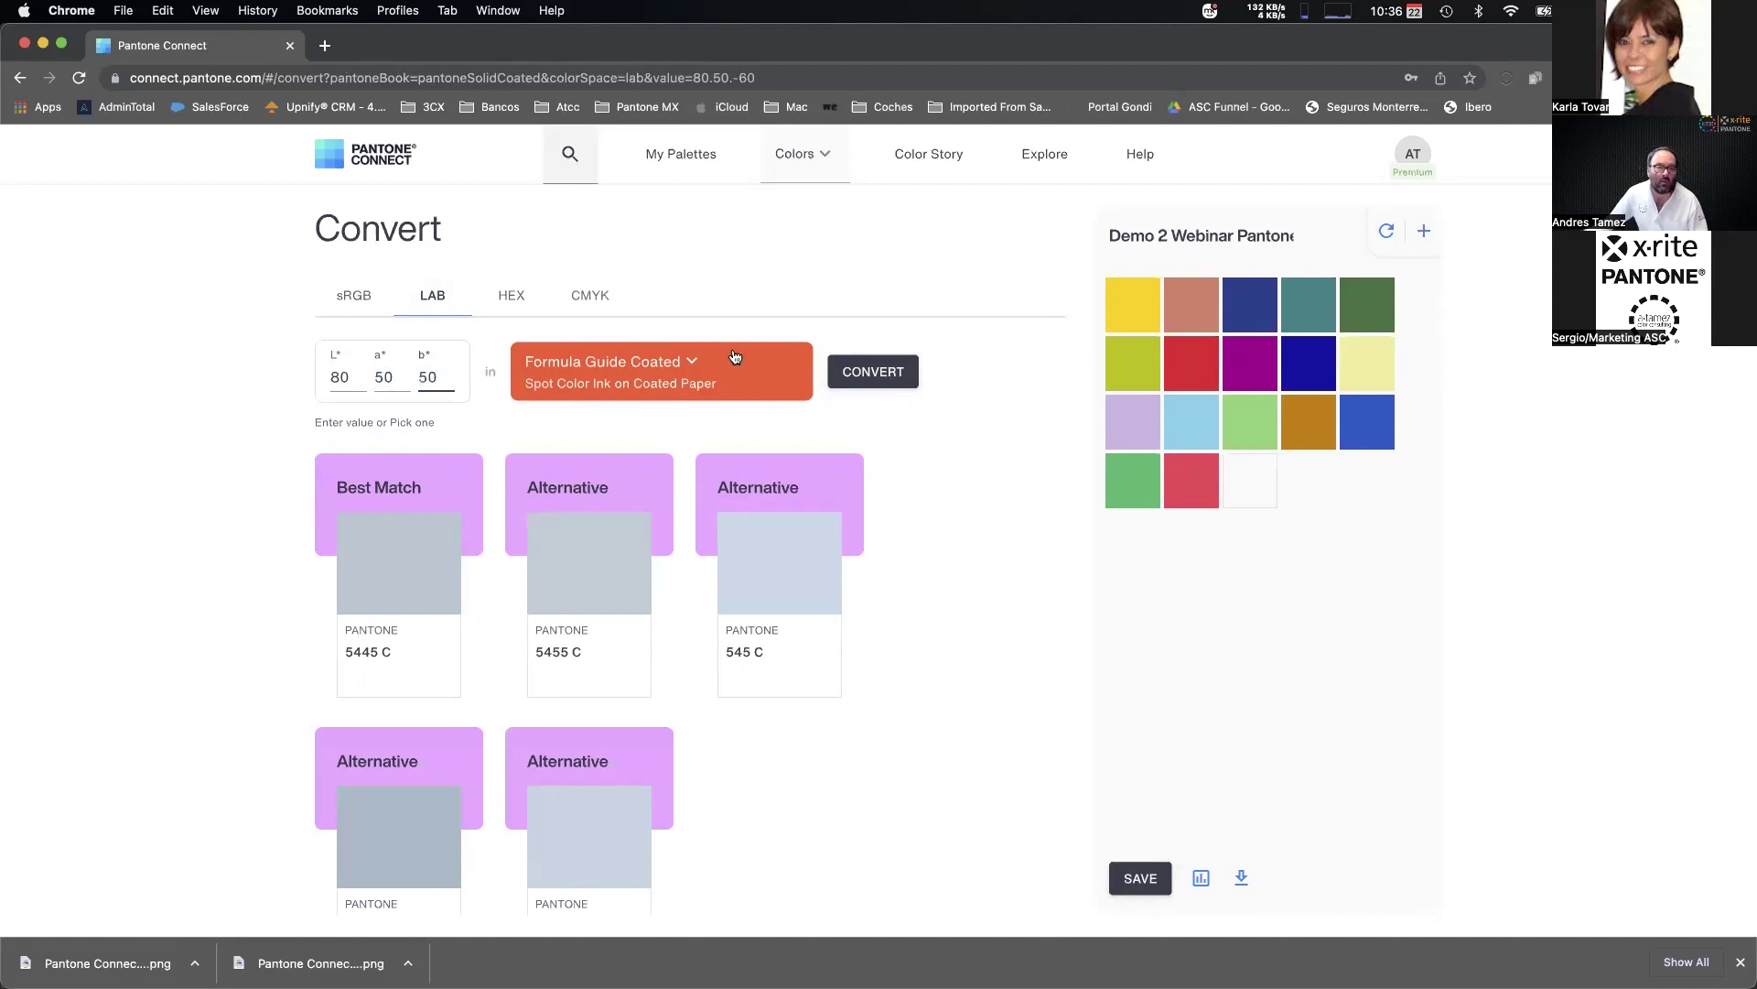
pyautogui.click(873, 373)
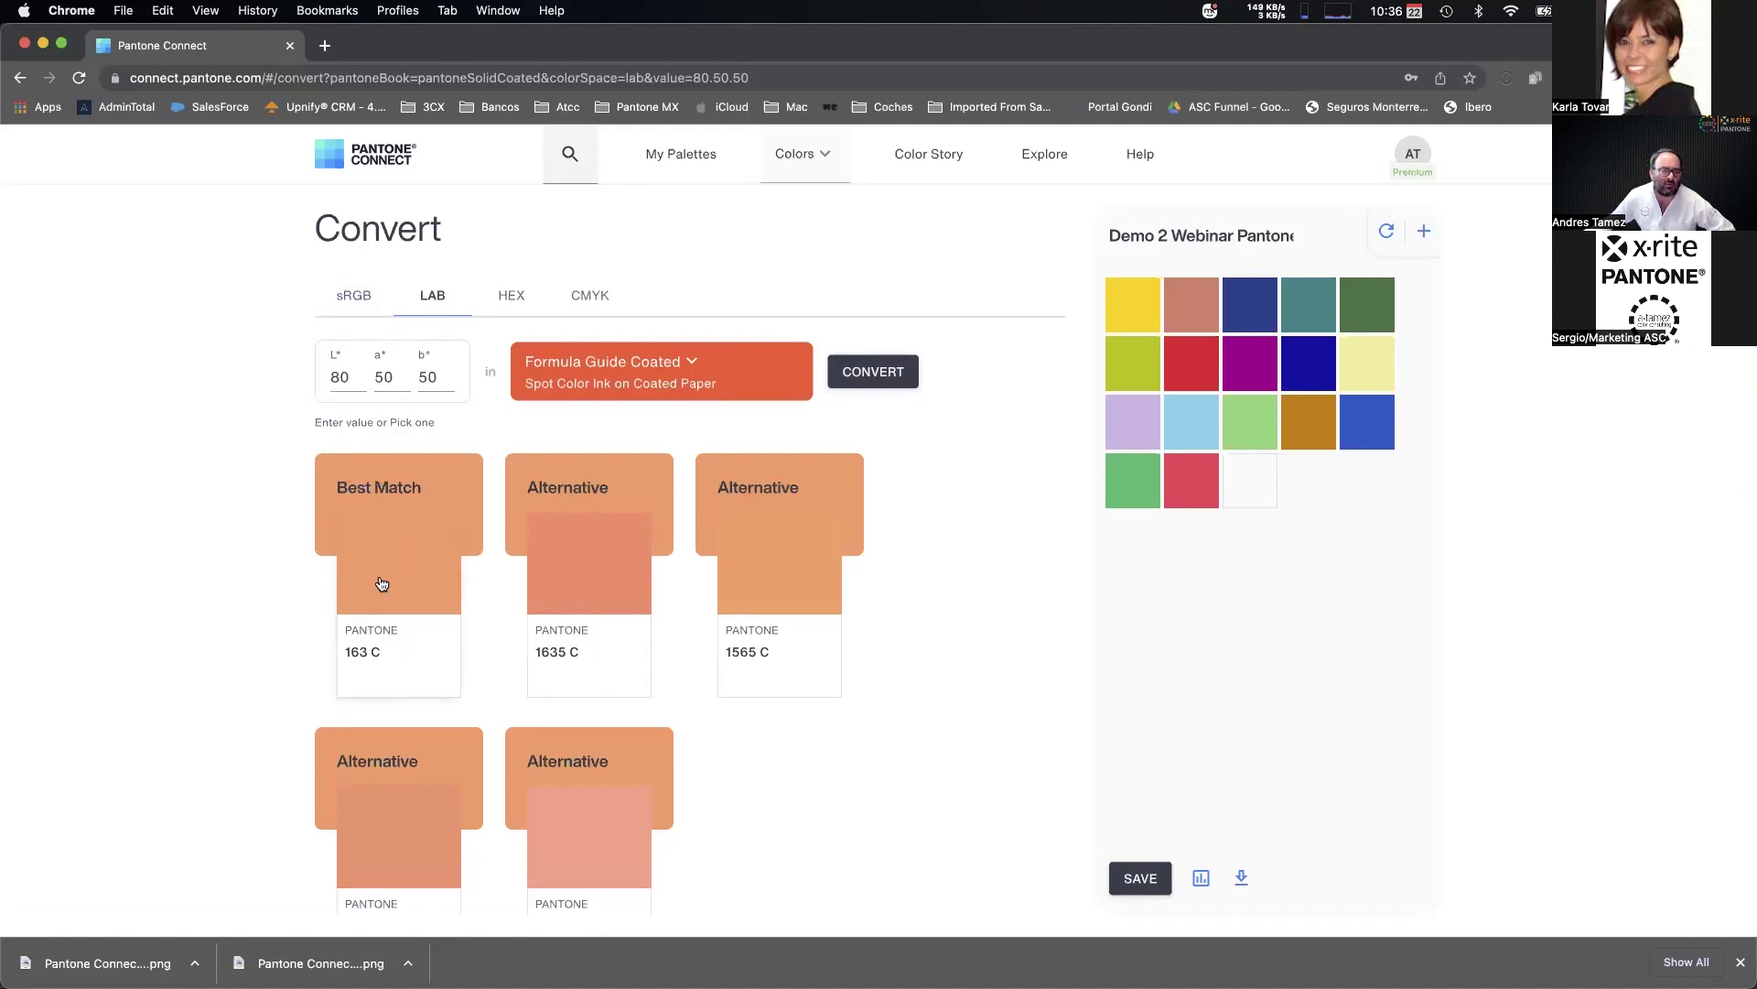
pyautogui.moveTo(402, 555); pyautogui.dragTo(1251, 471)
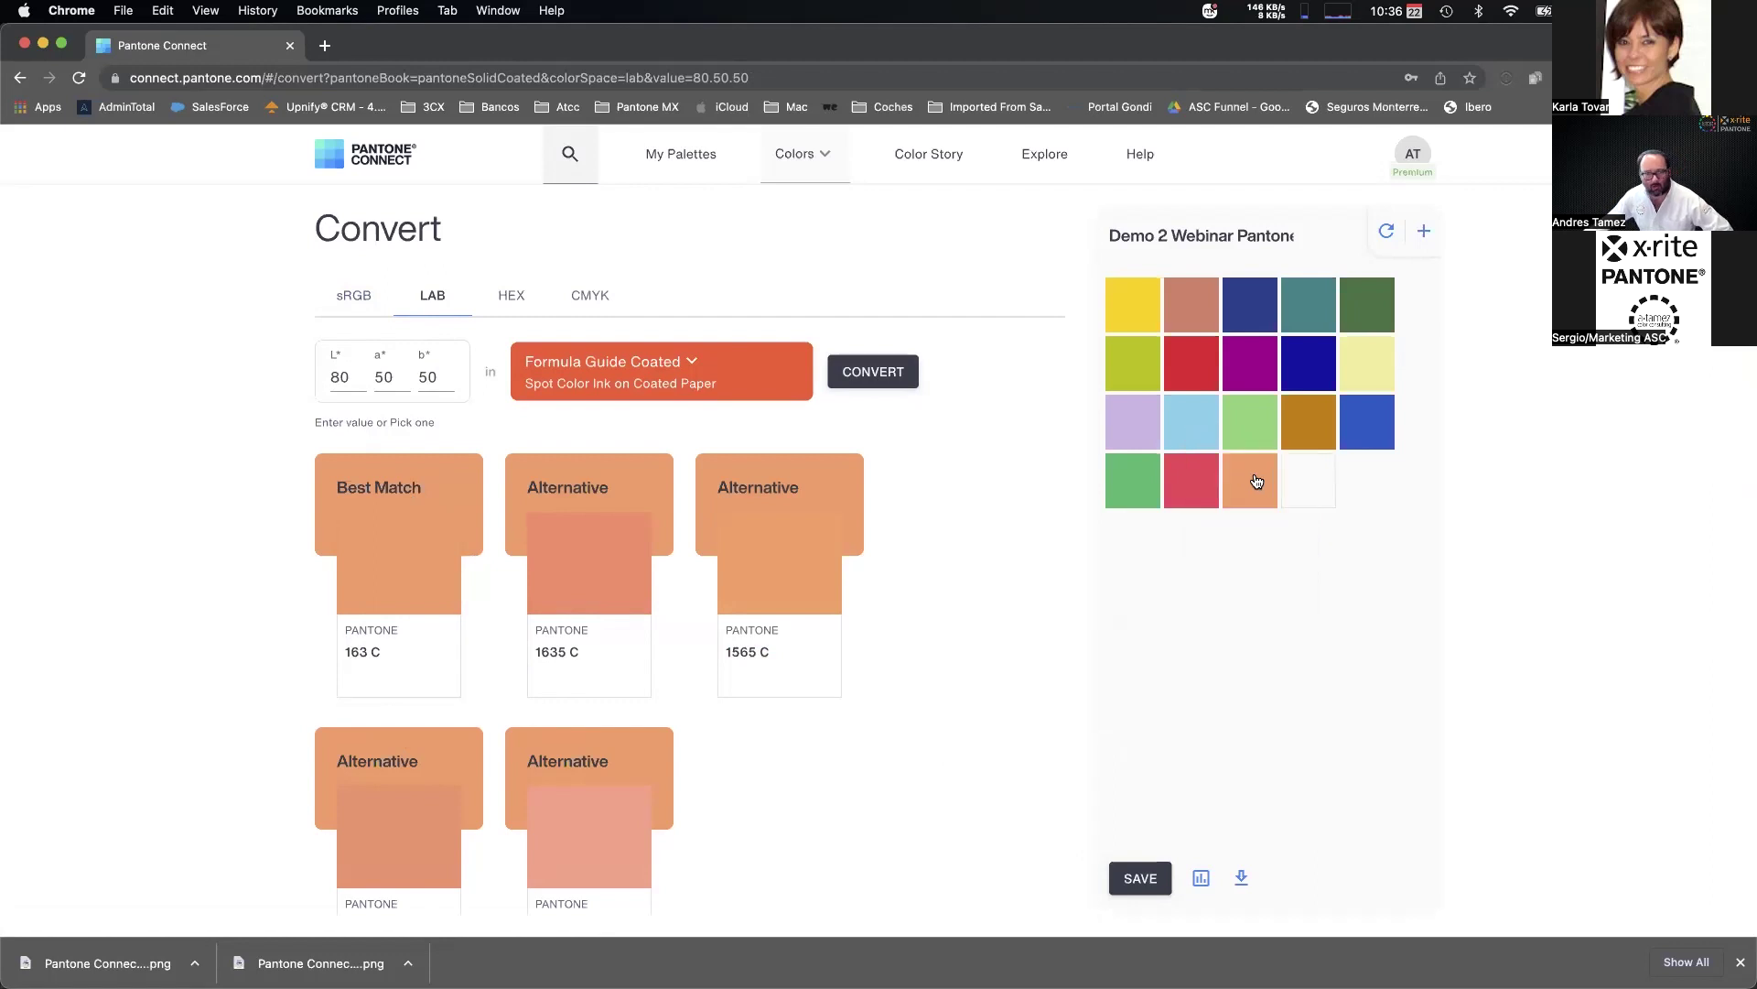
pyautogui.click(512, 299)
pyautogui.click(590, 296)
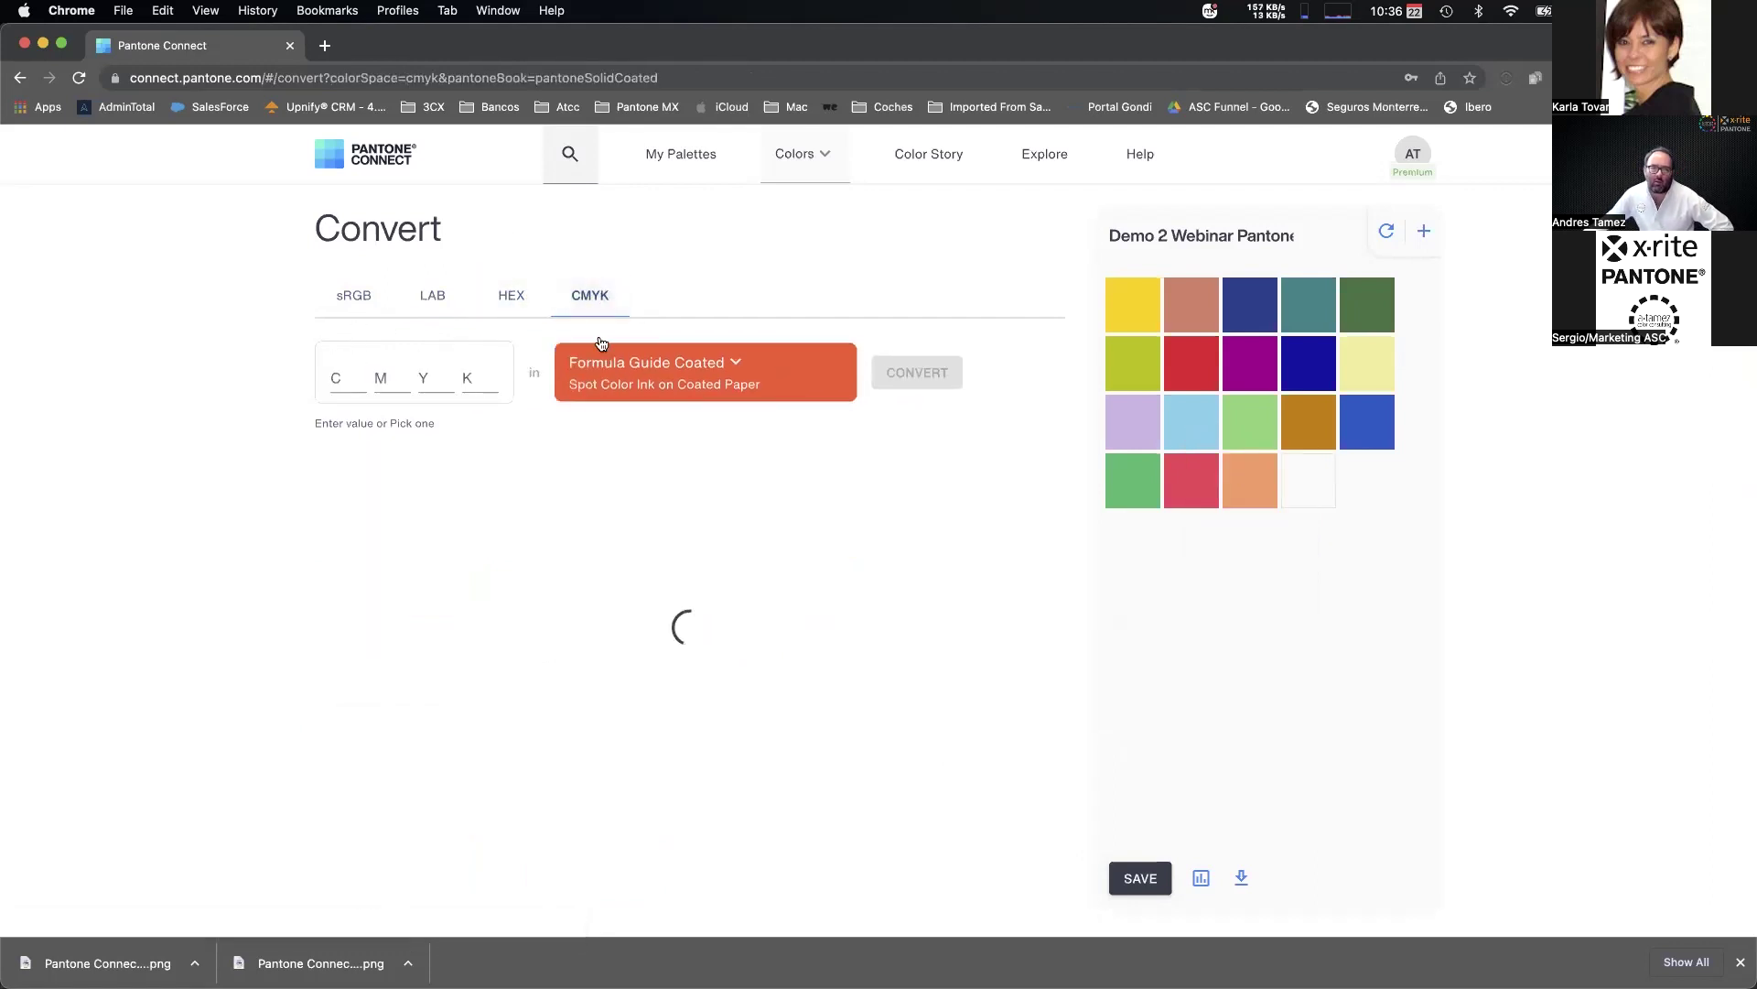
# Browse the Formula Guide Coated library list, then save the nineteen-swatch Demo 2 palette.
pyautogui.click(690, 370)
pyautogui.scroll(-5, 689, 580)
pyautogui.scroll(-10, 703, 617)
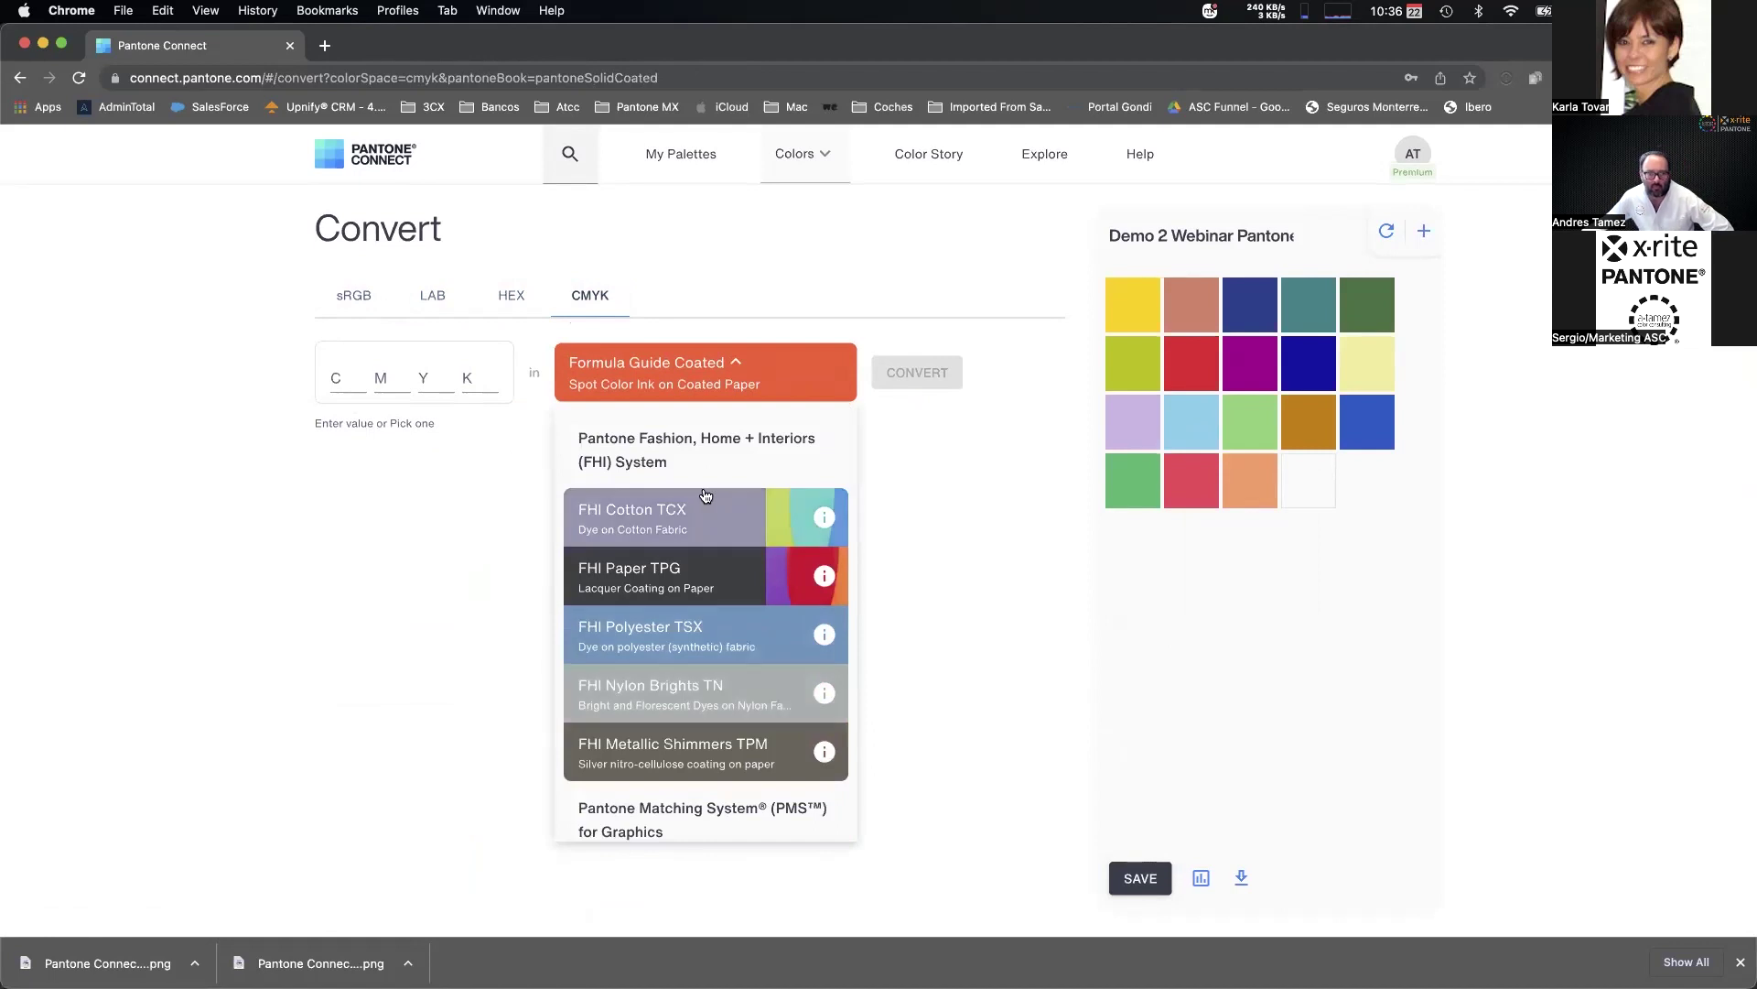
pyautogui.click(430, 547)
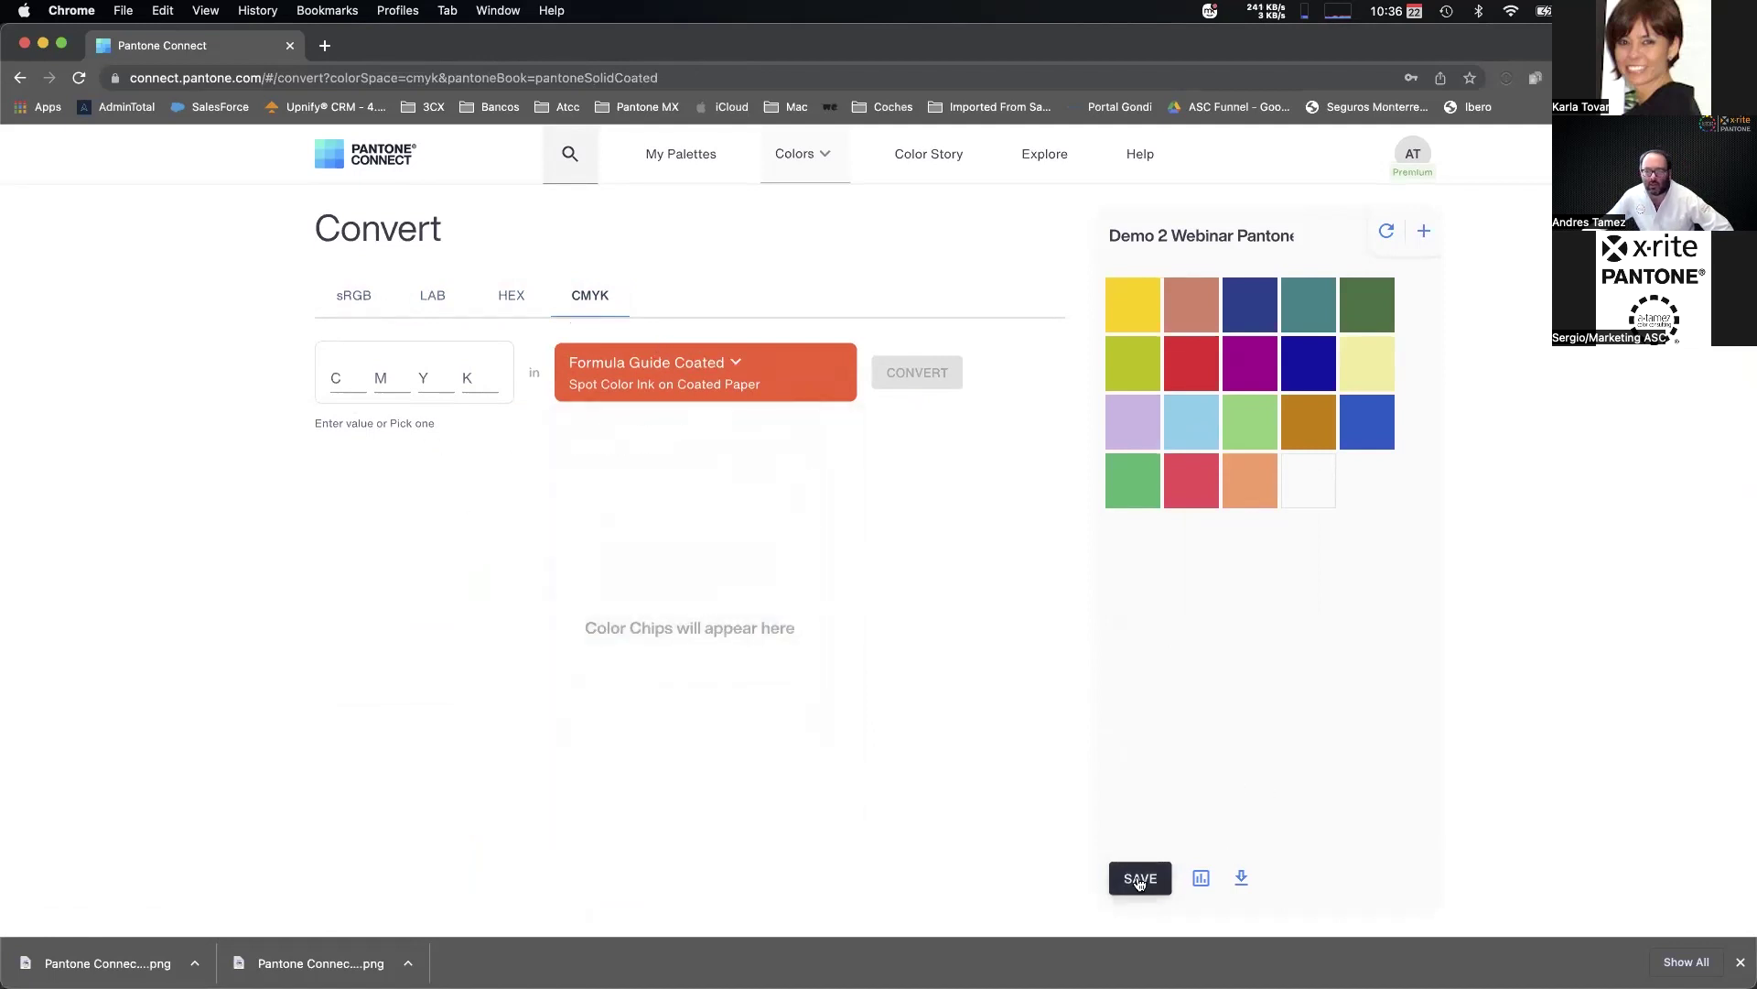
pyautogui.click(1139, 880)
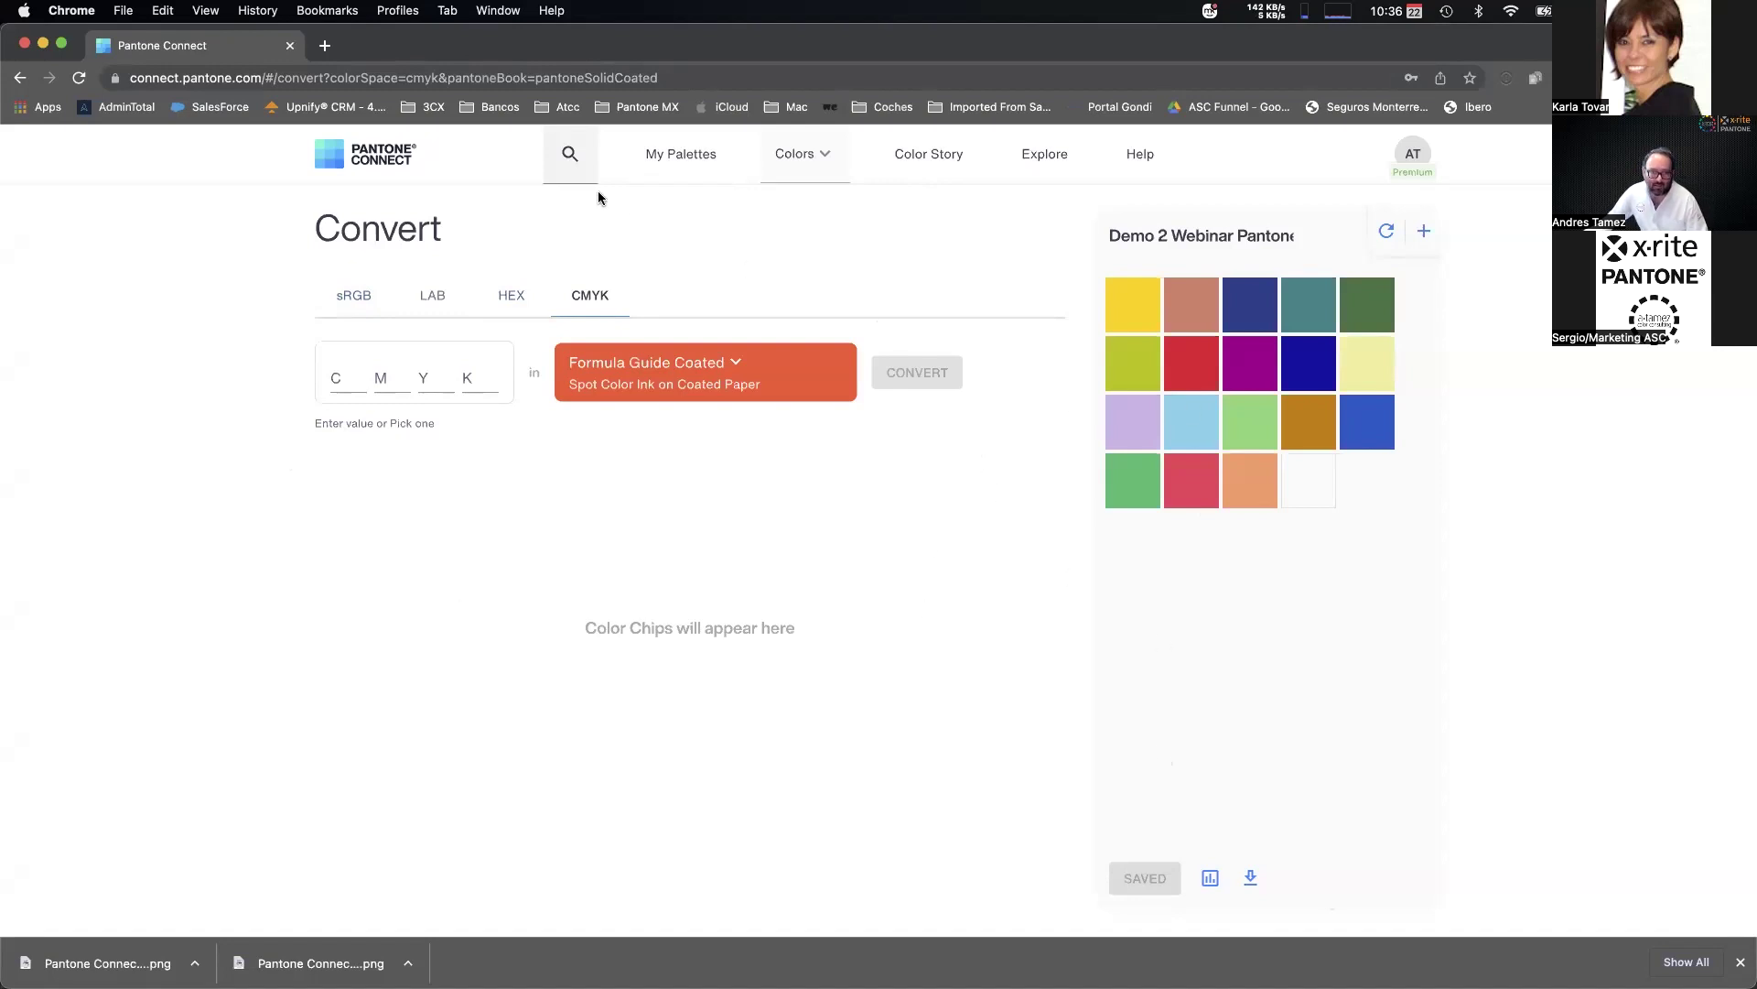
# Check the updated Demo 2 Webinar palette and its share options in My Palettes, then return to Illustrator.
pyautogui.click(667, 175)
pyautogui.scroll(-5, 655, 727)
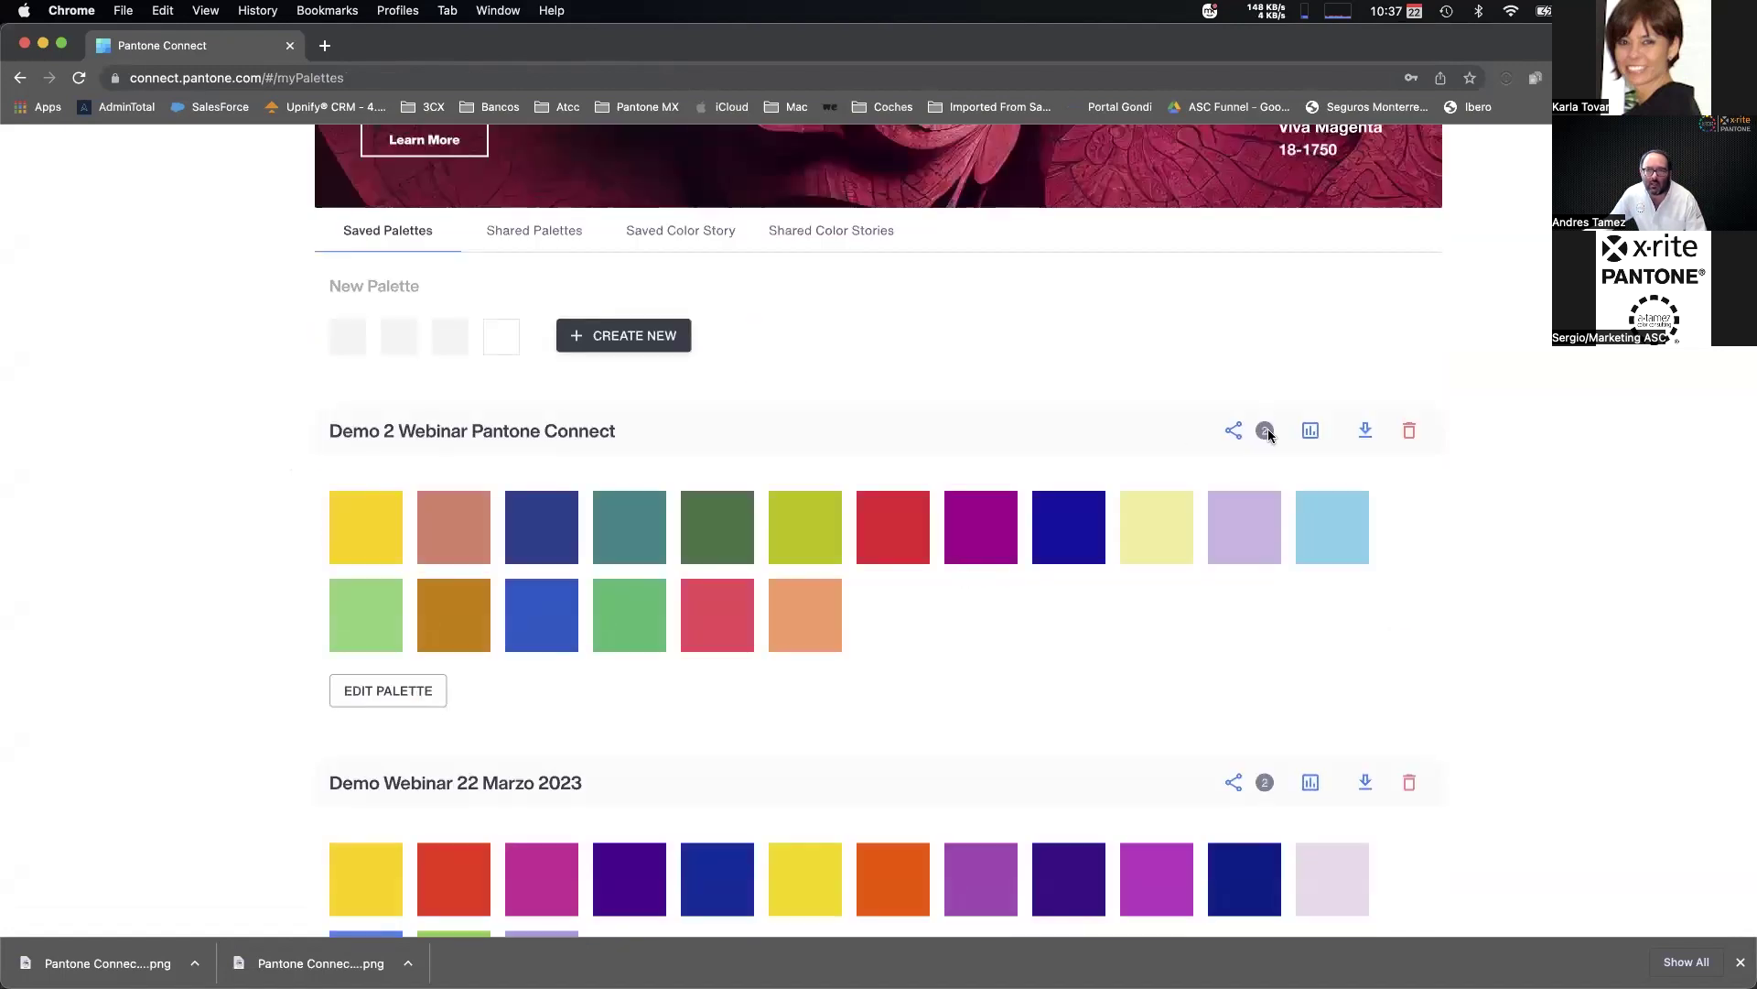
pyautogui.click(1232, 431)
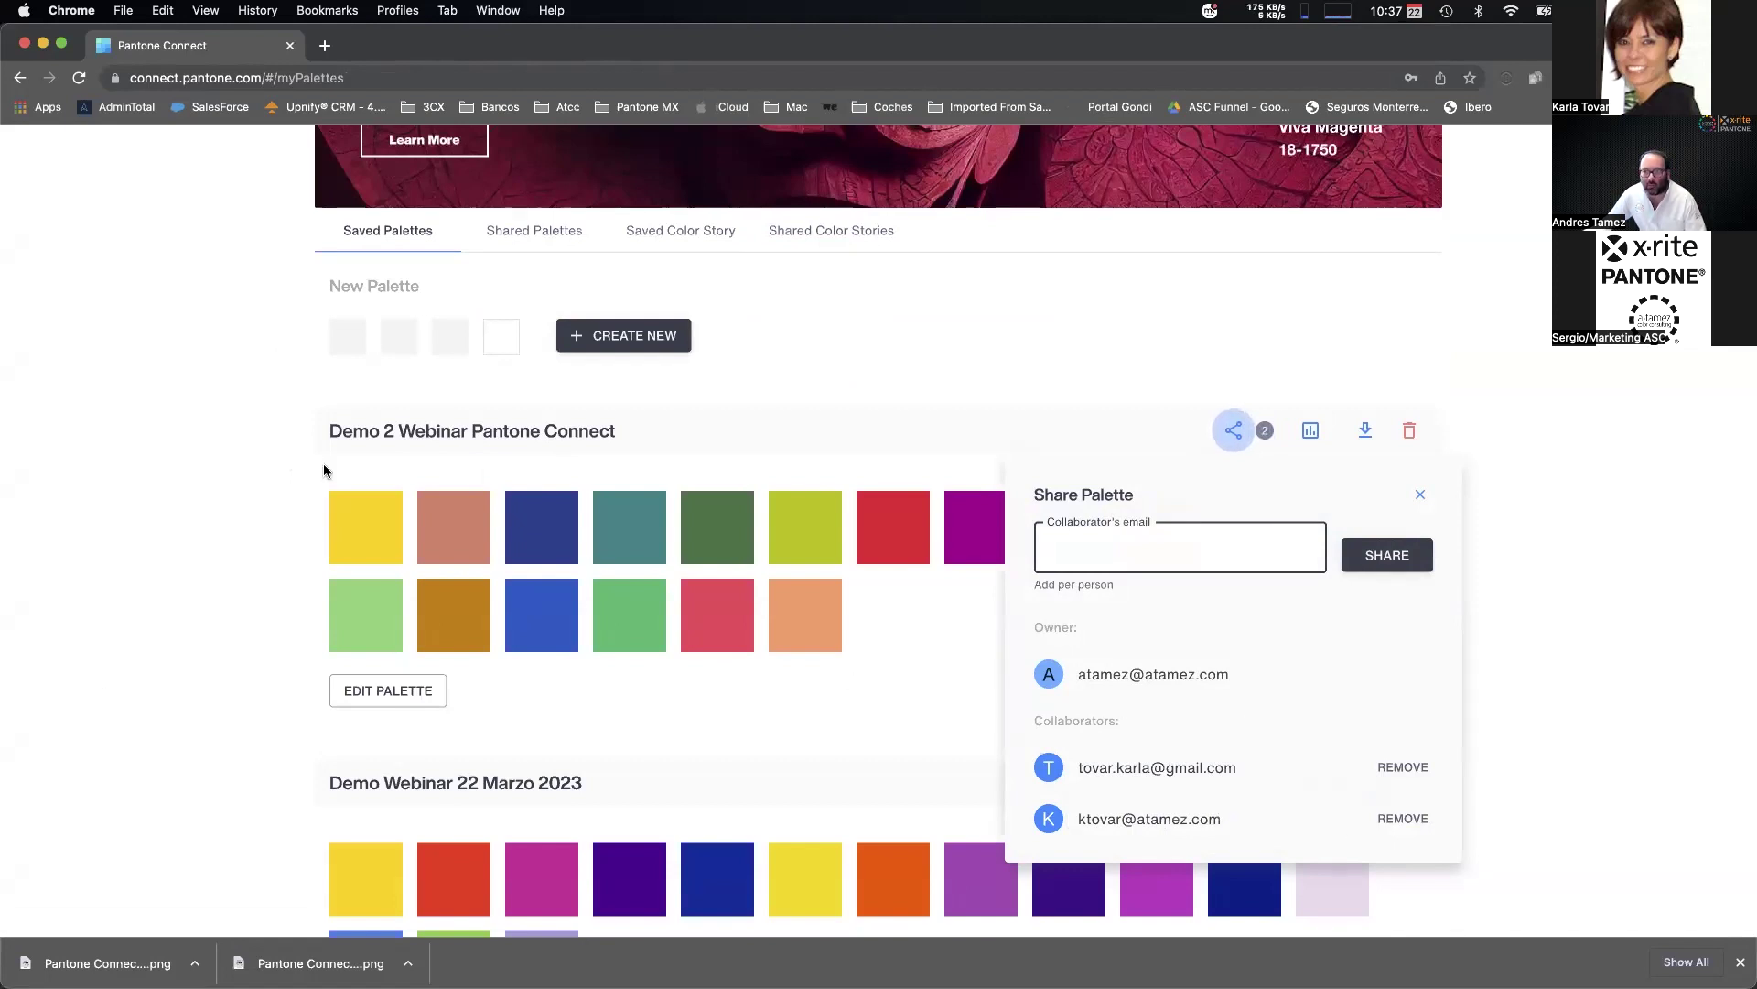
pyautogui.click(1423, 496)
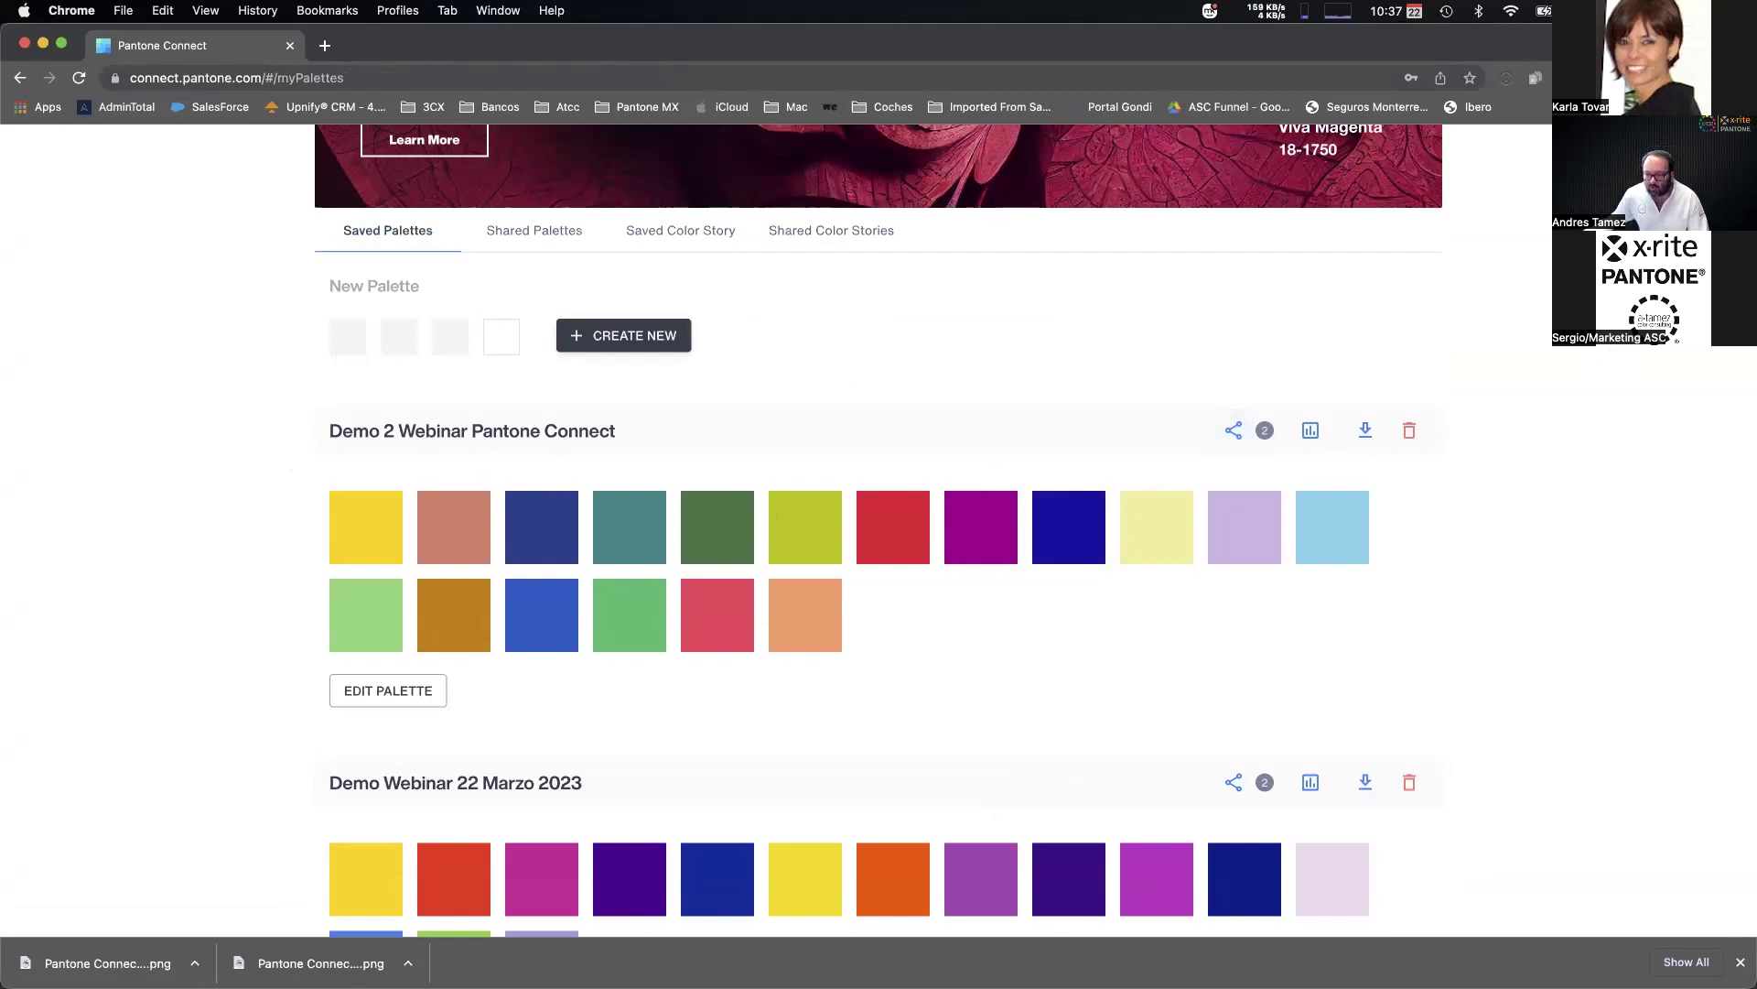
pyautogui.press('super+Tab')
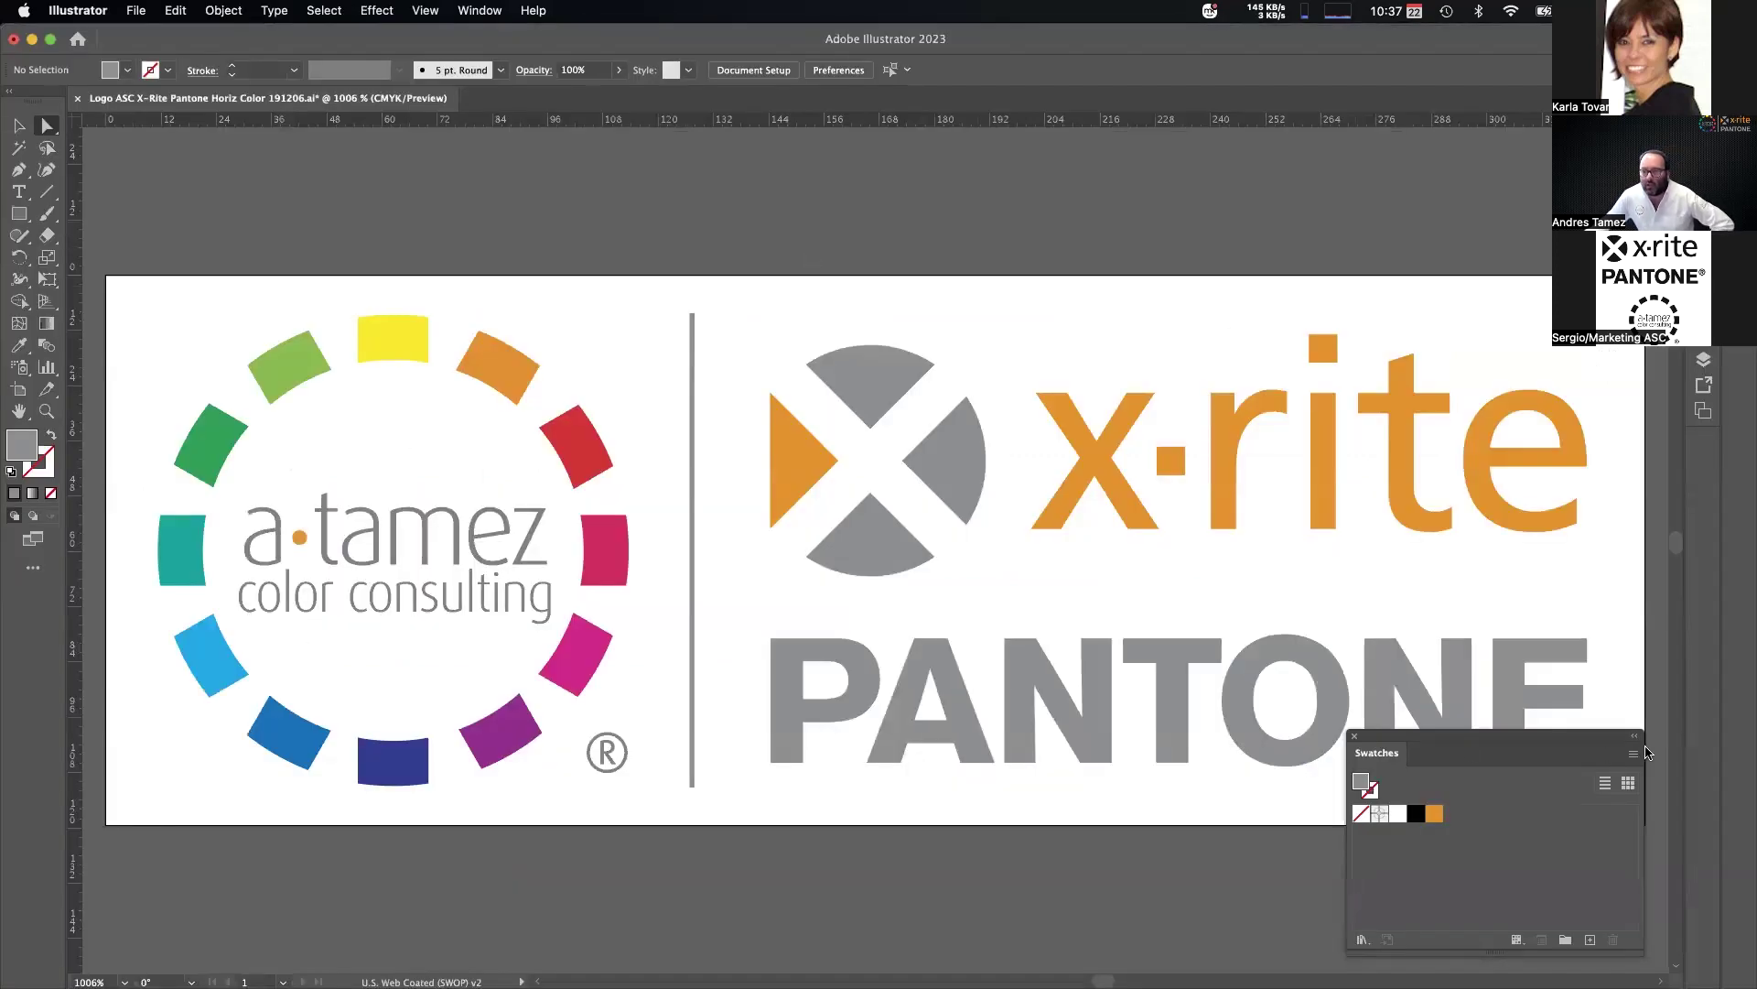
# Move the Swatches panel to the lower left, off the logo, and open the Window menu.
pyautogui.click(1635, 735)
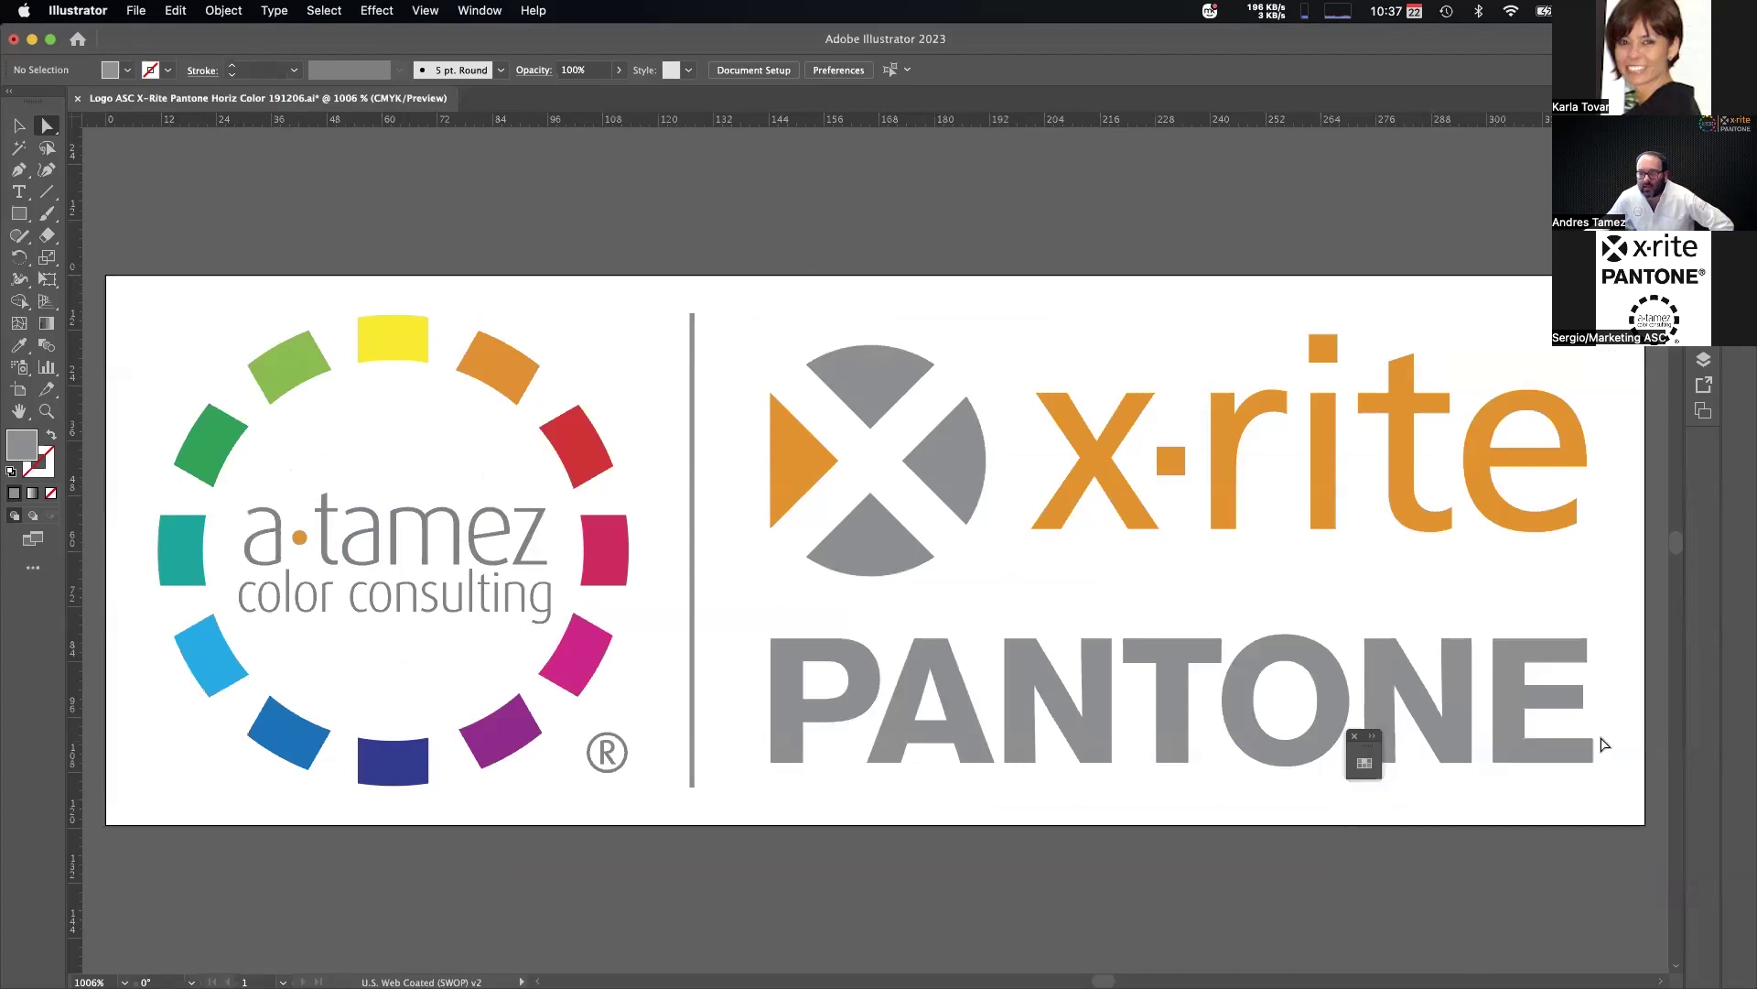
pyautogui.click(1377, 735)
pyautogui.moveTo(1442, 736); pyautogui.dragTo(181, 747)
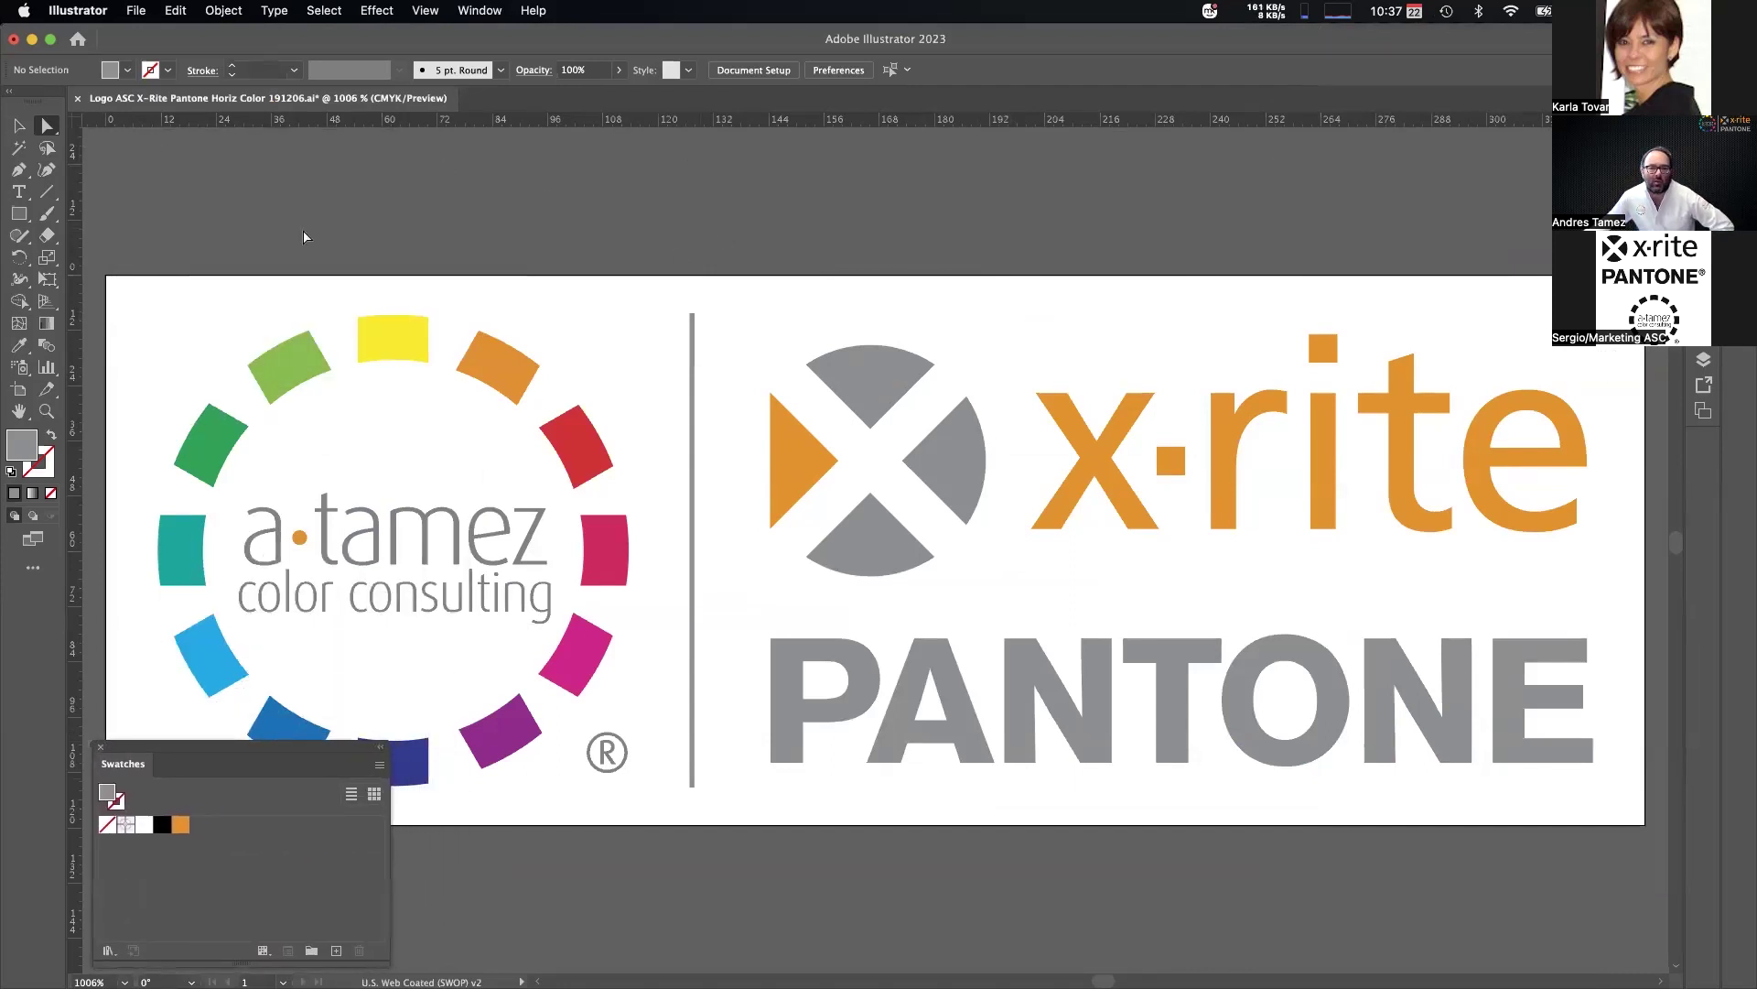
pyautogui.click(477, 10)
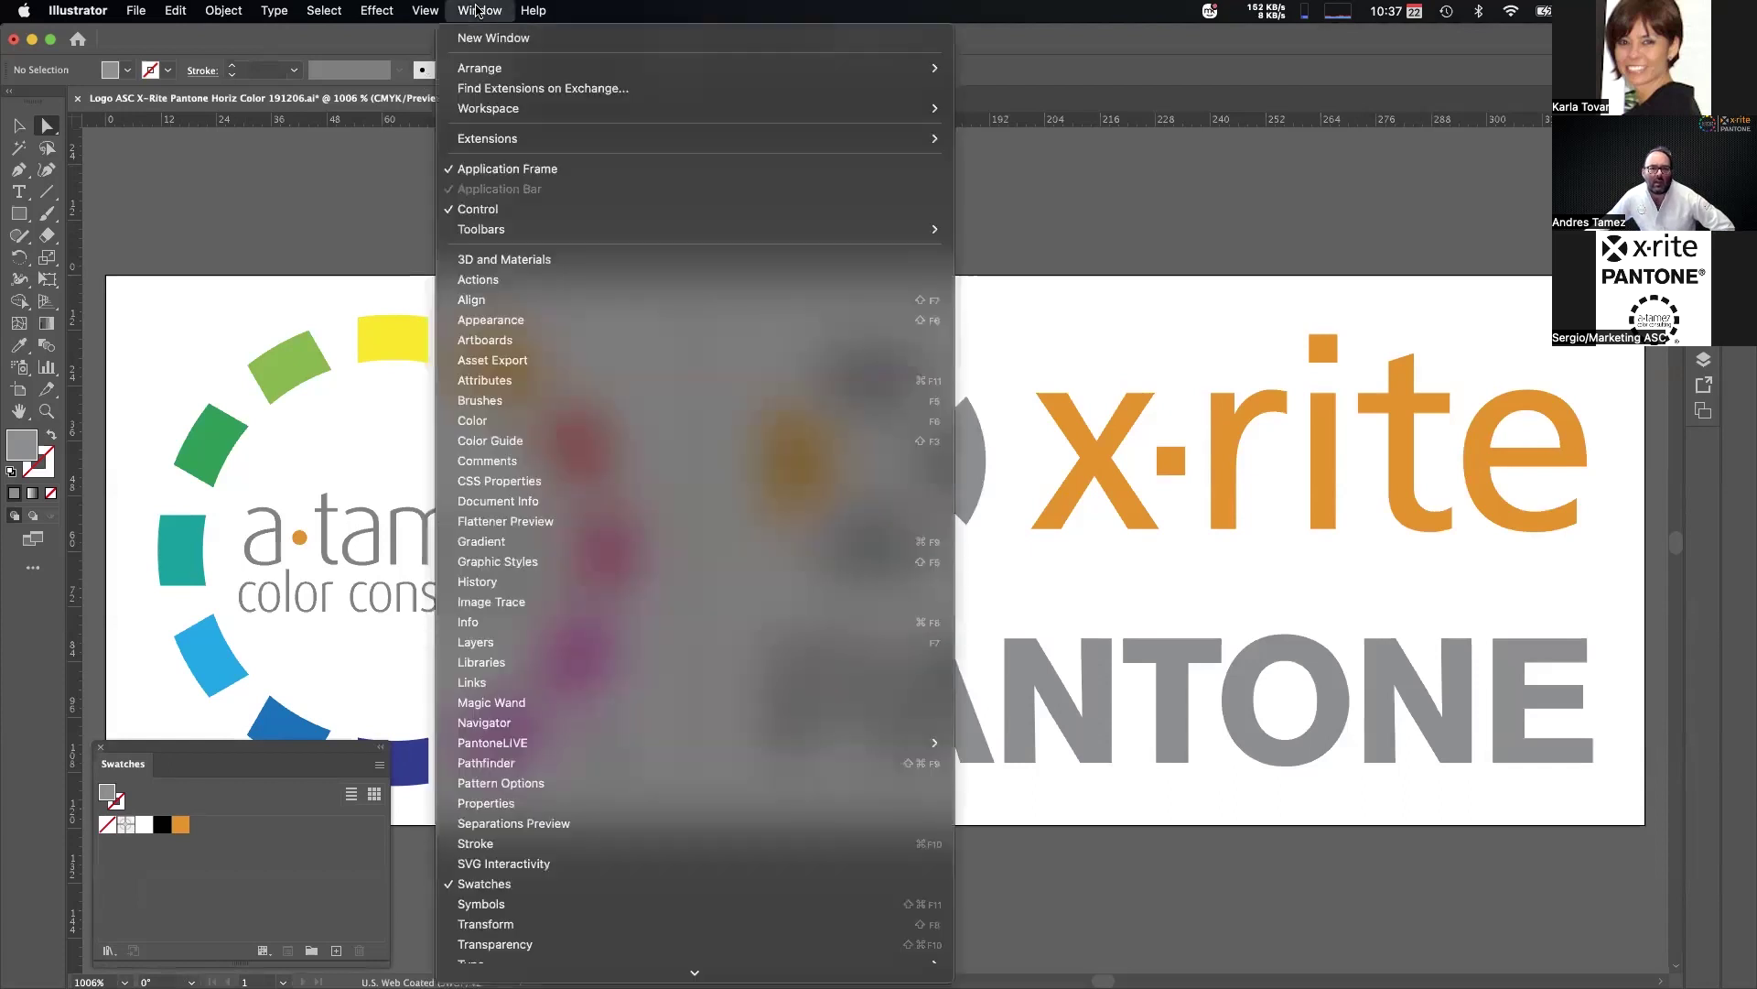
pyautogui.click(477, 10)
pyautogui.click(477, 10)
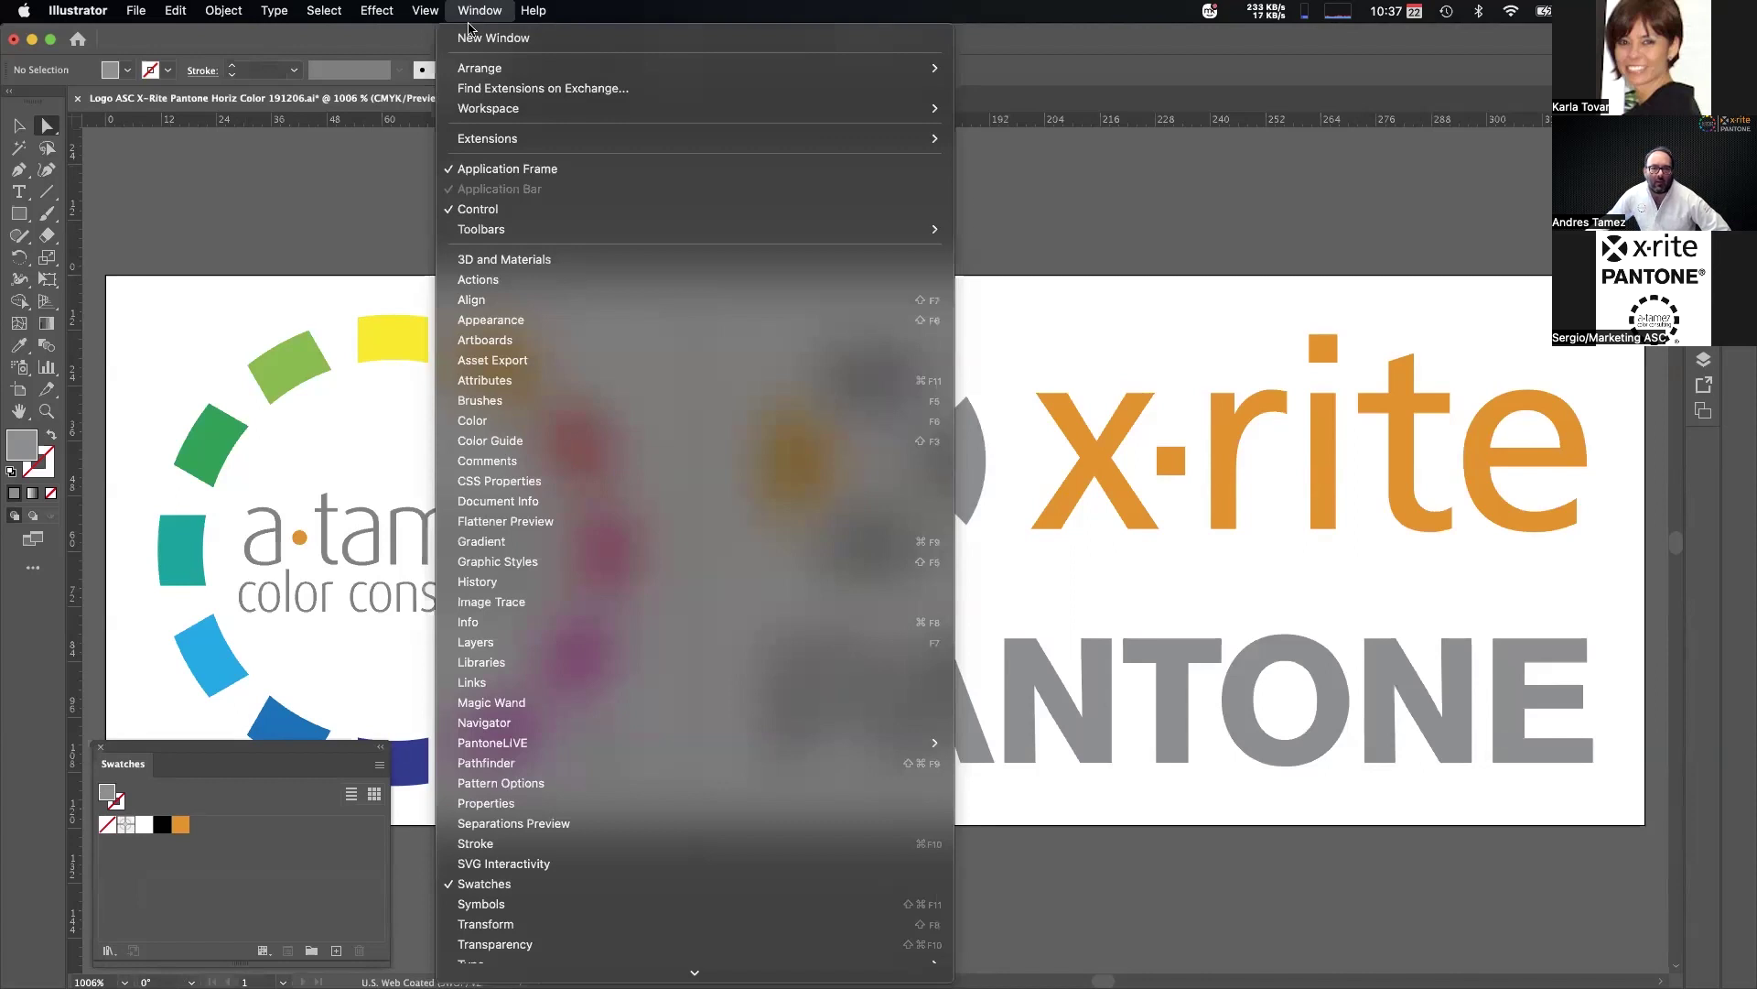
pyautogui.moveTo(492, 143)
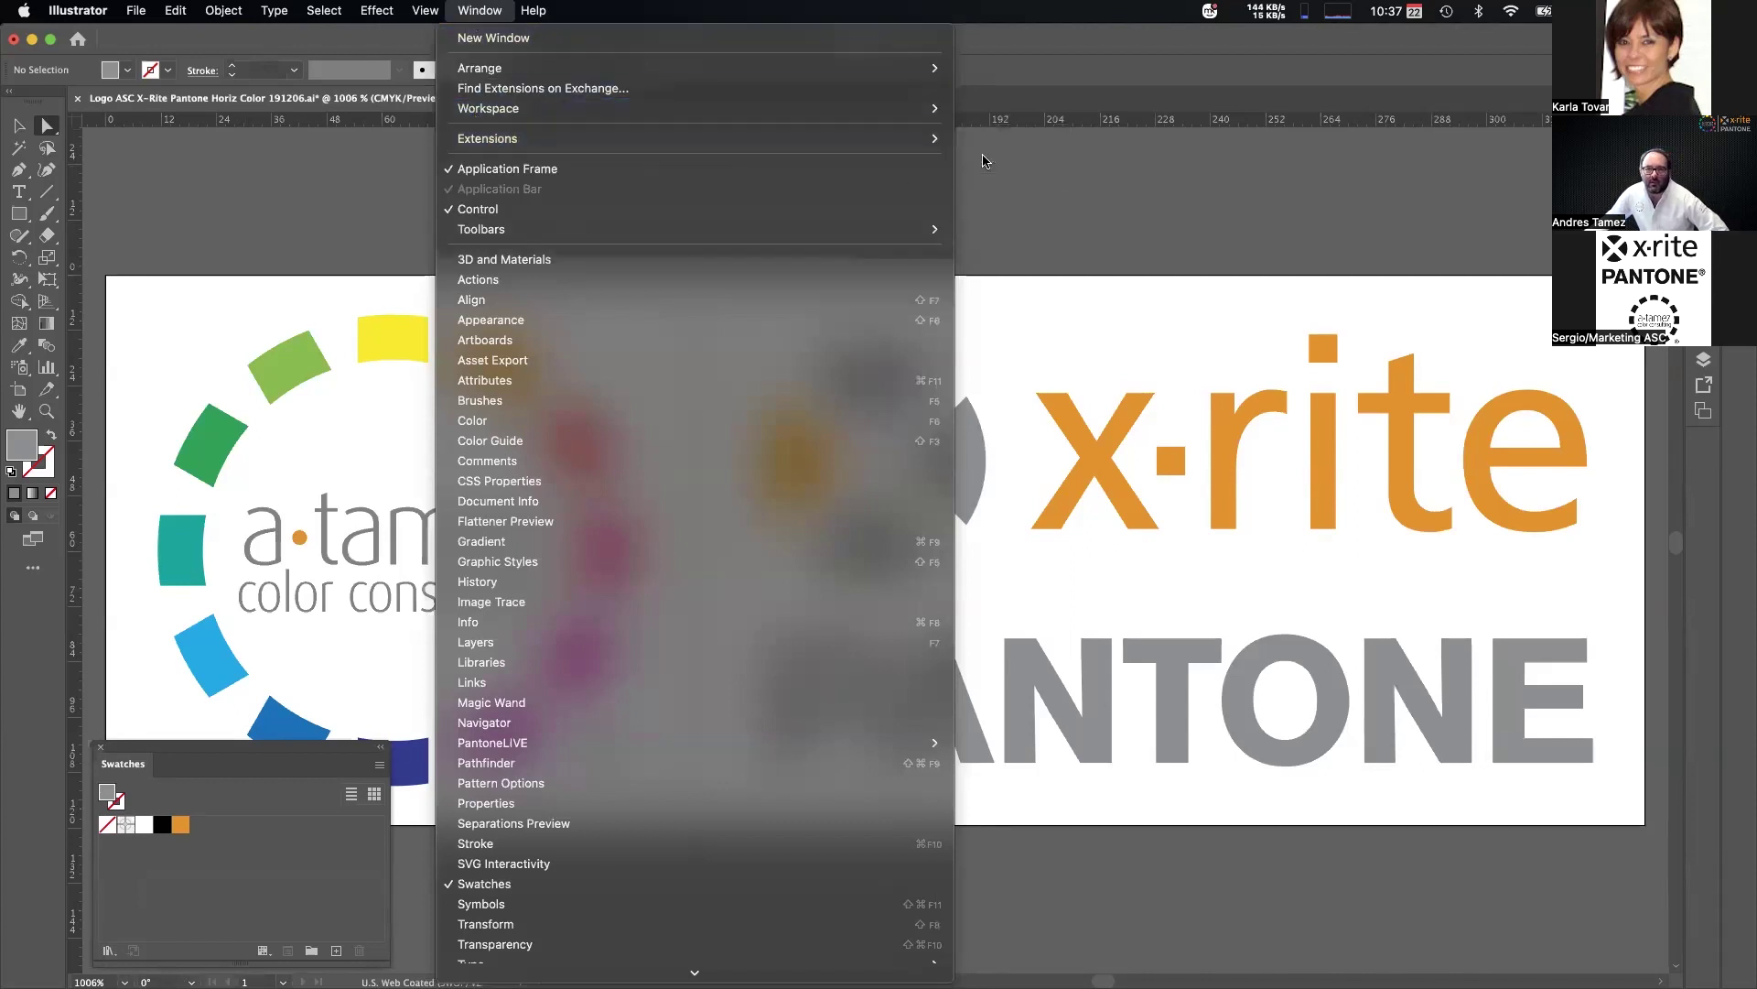
# Open the Pantone Connect extension panel and scroll through its palettes.
pyautogui.click(1031, 162)
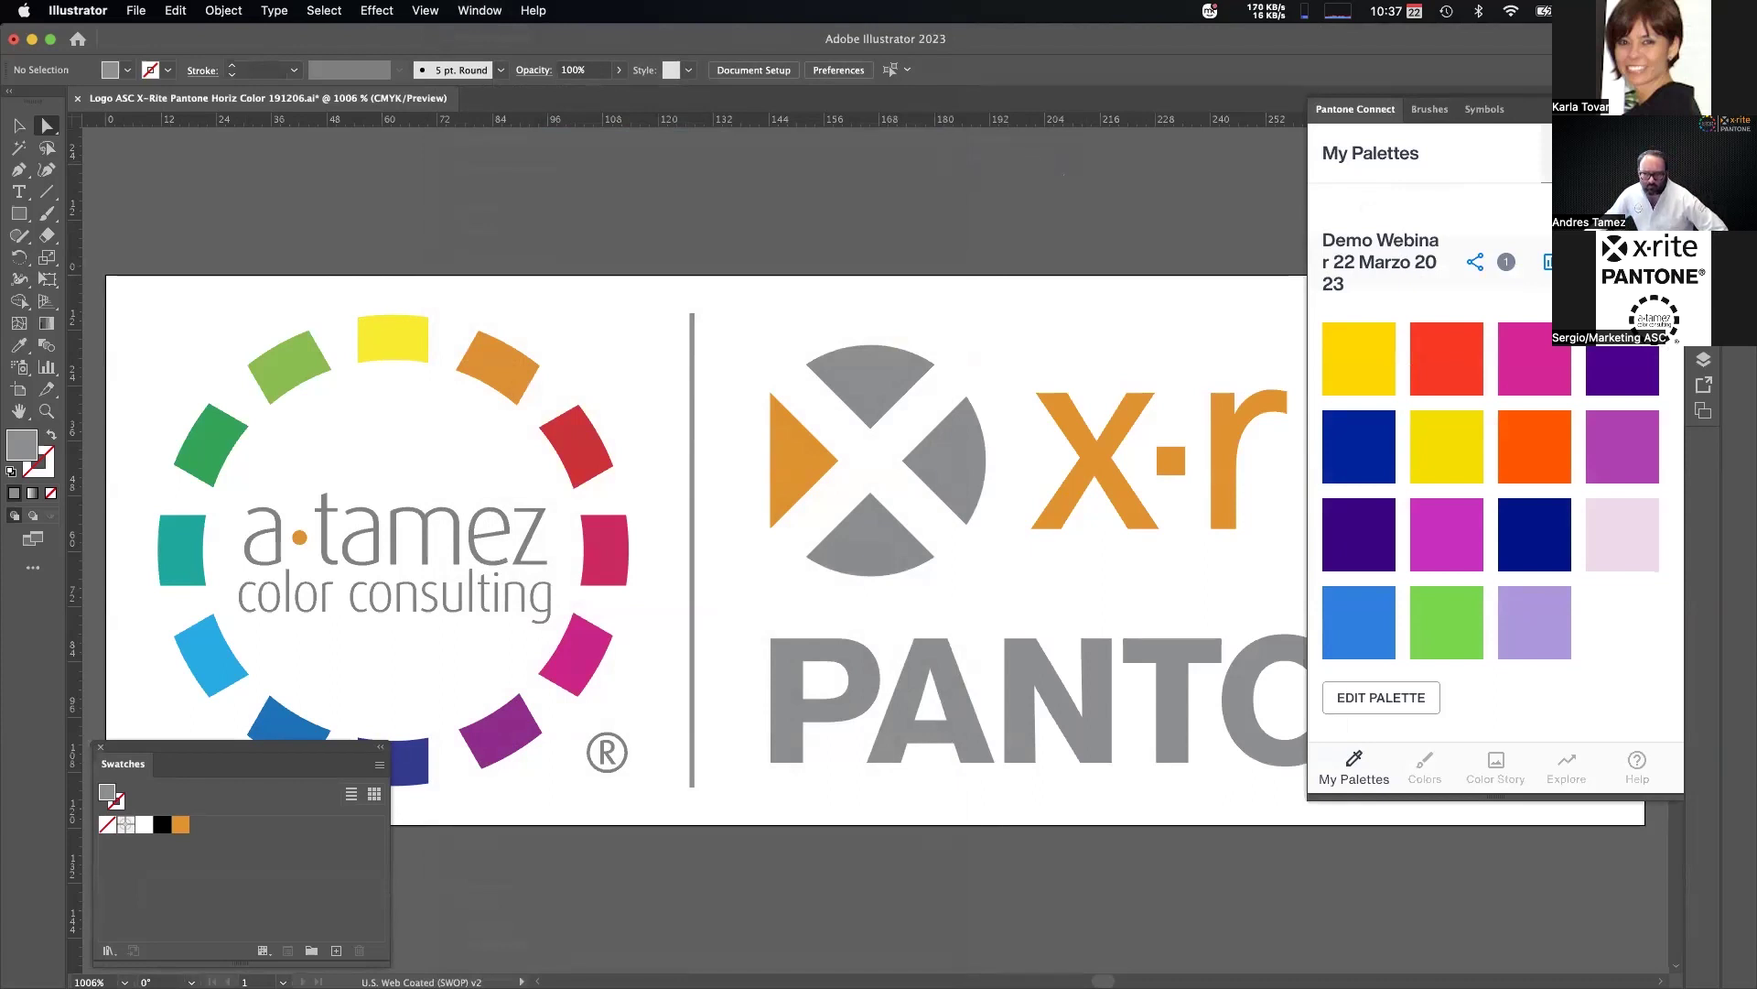
pyautogui.scroll(3, 1492, 396)
pyautogui.scroll(-3, 1355, 377)
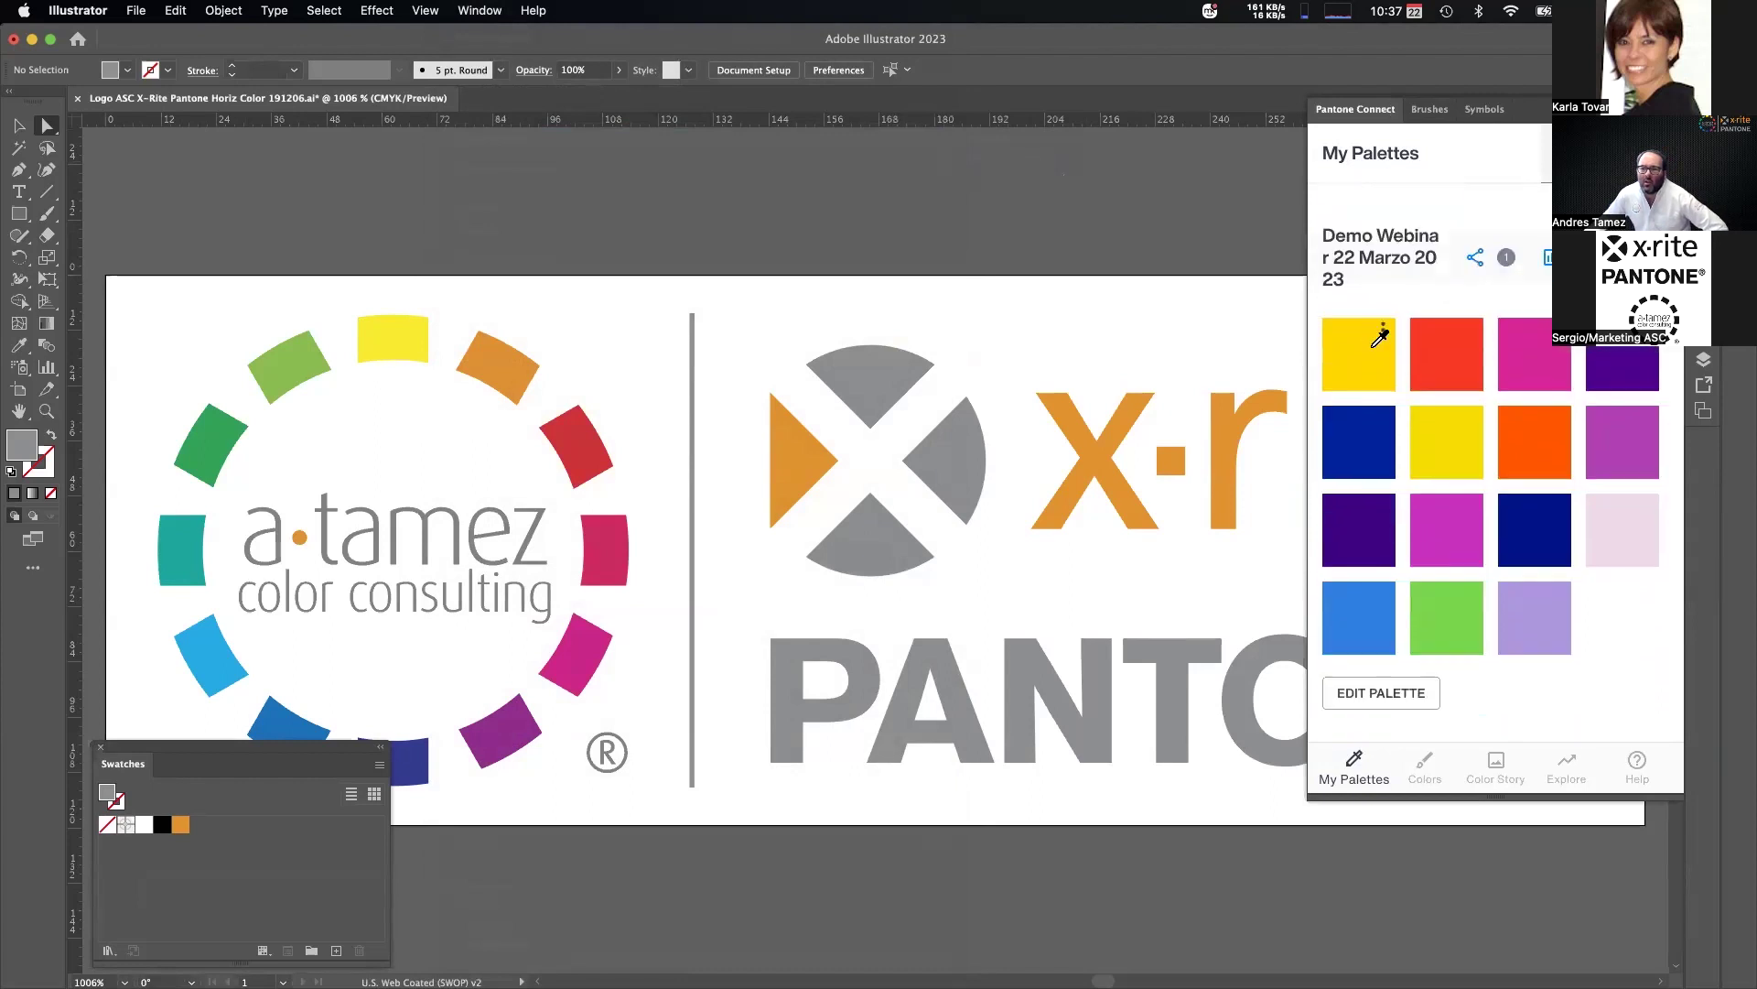
pyautogui.scroll(-2, 1410, 430)
pyautogui.scroll(-4, 1464, 426)
pyautogui.scroll(10, 1471, 420)
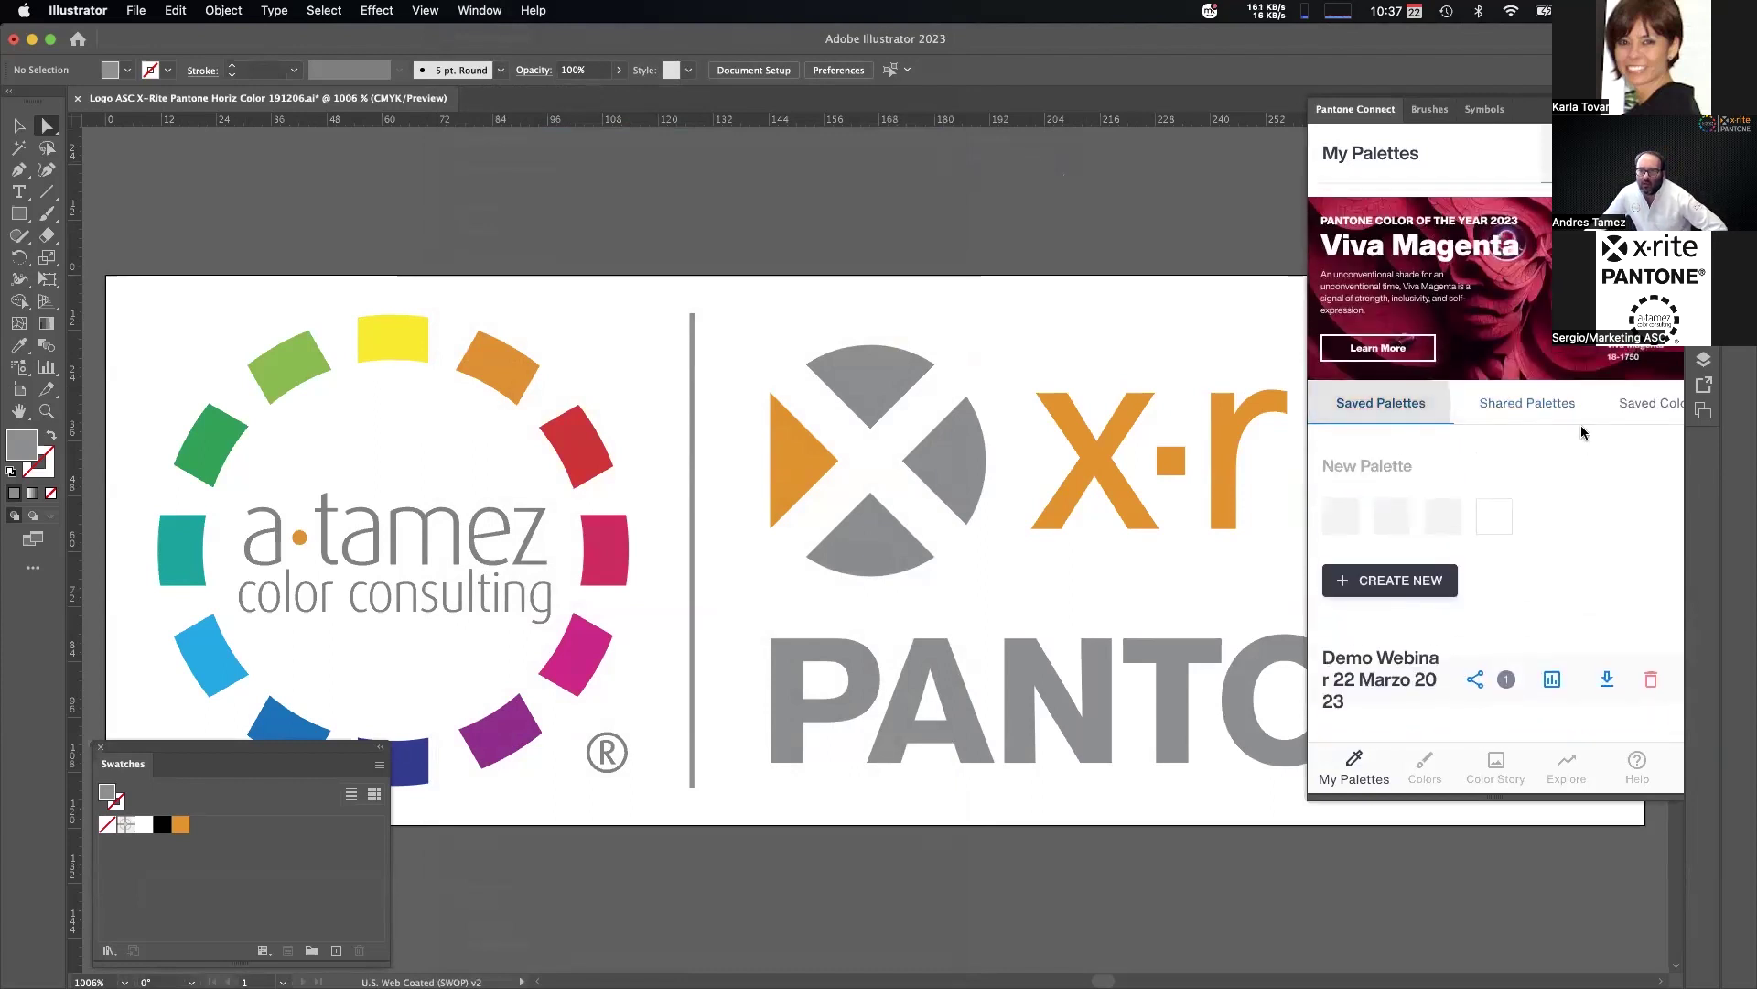
# Browse Shared Palettes, return to Saved Palettes, and briefly open the Colors tools.
pyautogui.click(1526, 402)
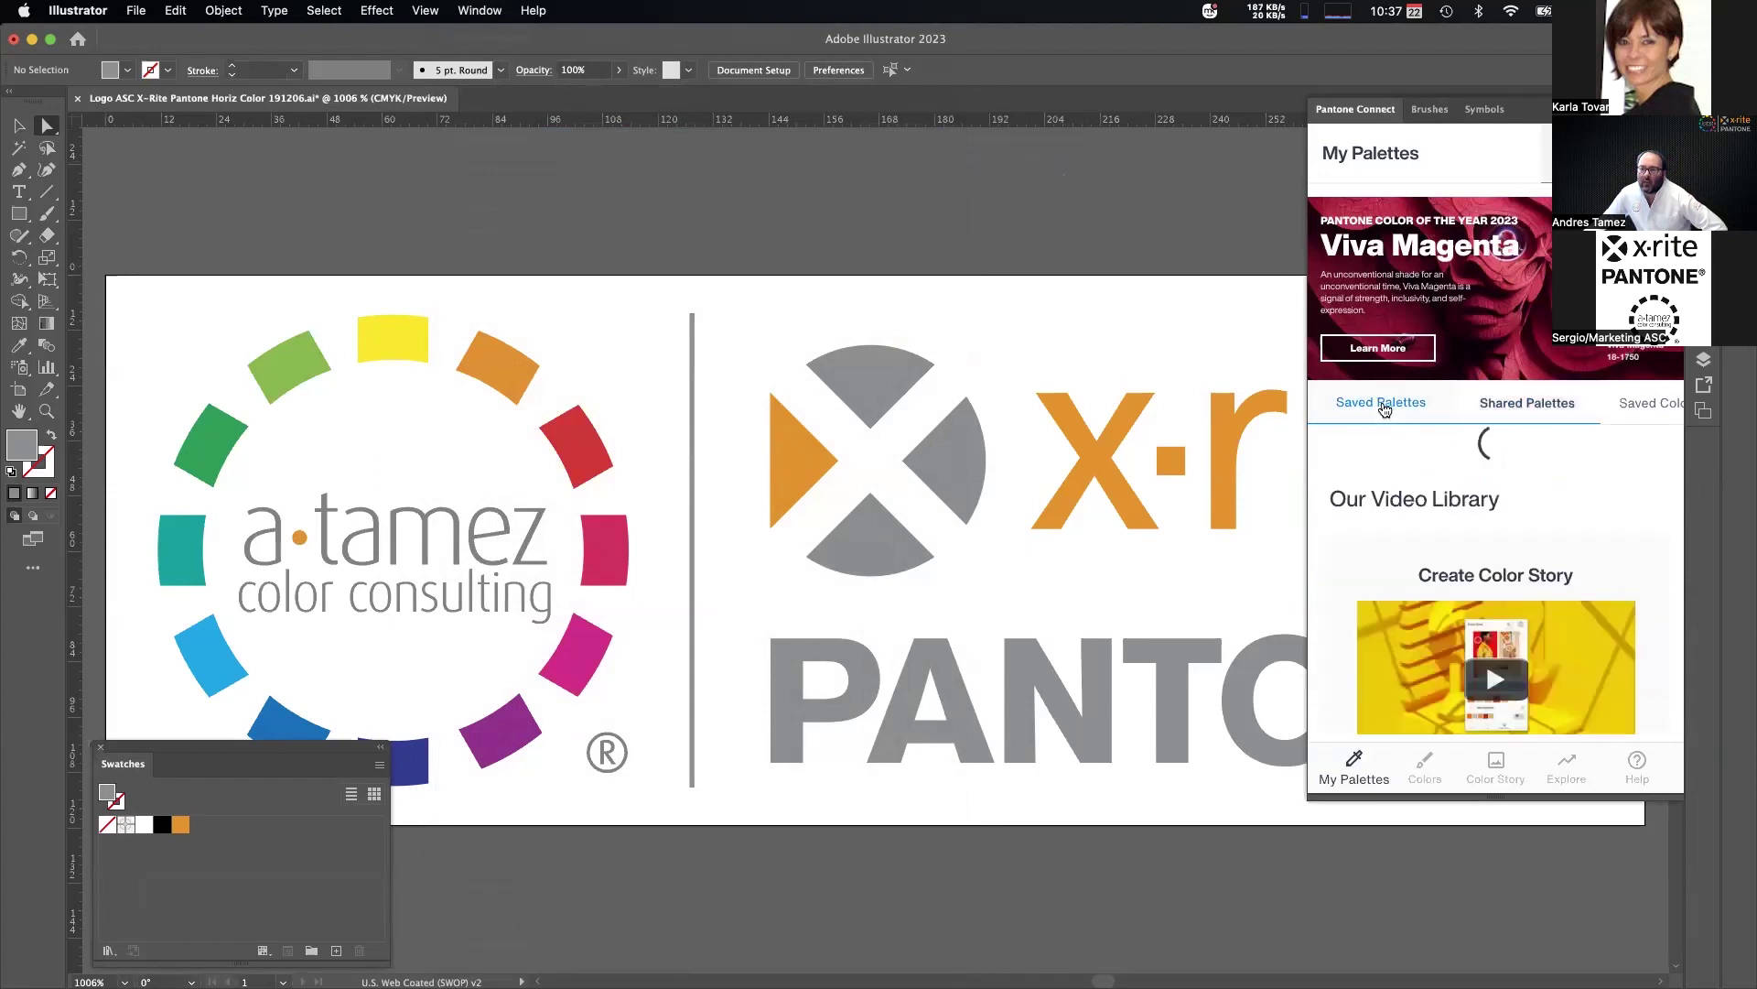
pyautogui.click(1385, 404)
pyautogui.scroll(-1, 1510, 550)
pyautogui.scroll(-5, 1514, 548)
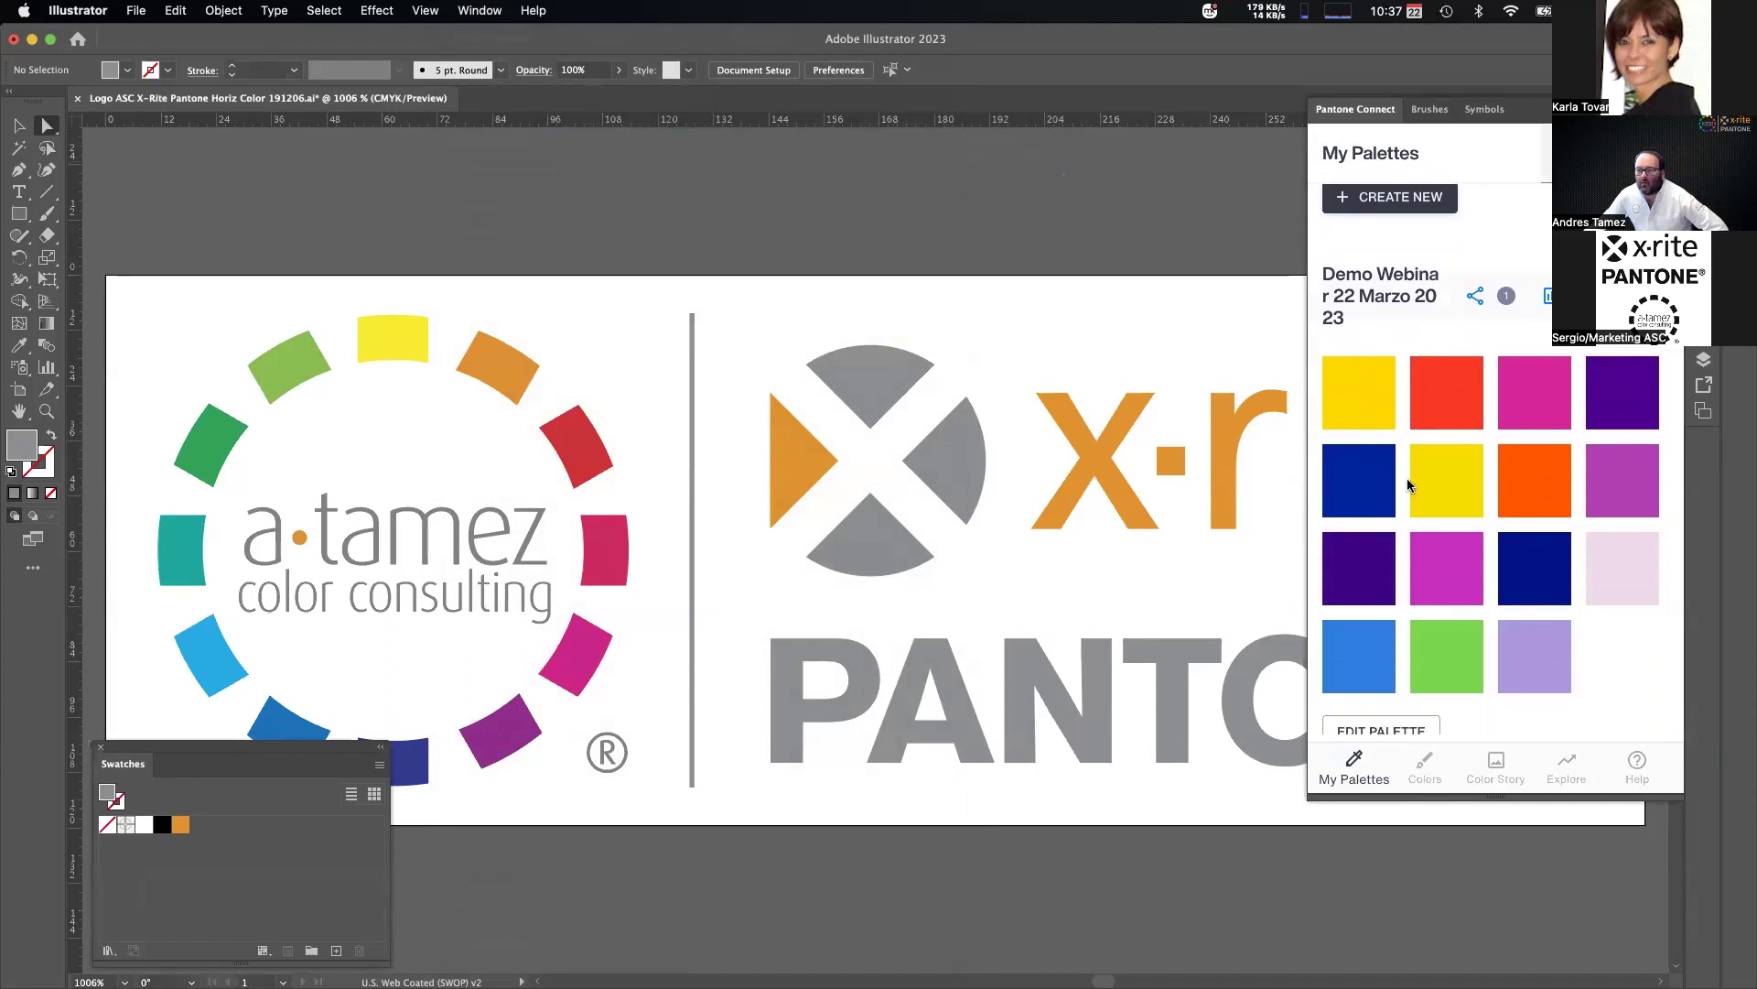
pyautogui.scroll(-2, 1410, 485)
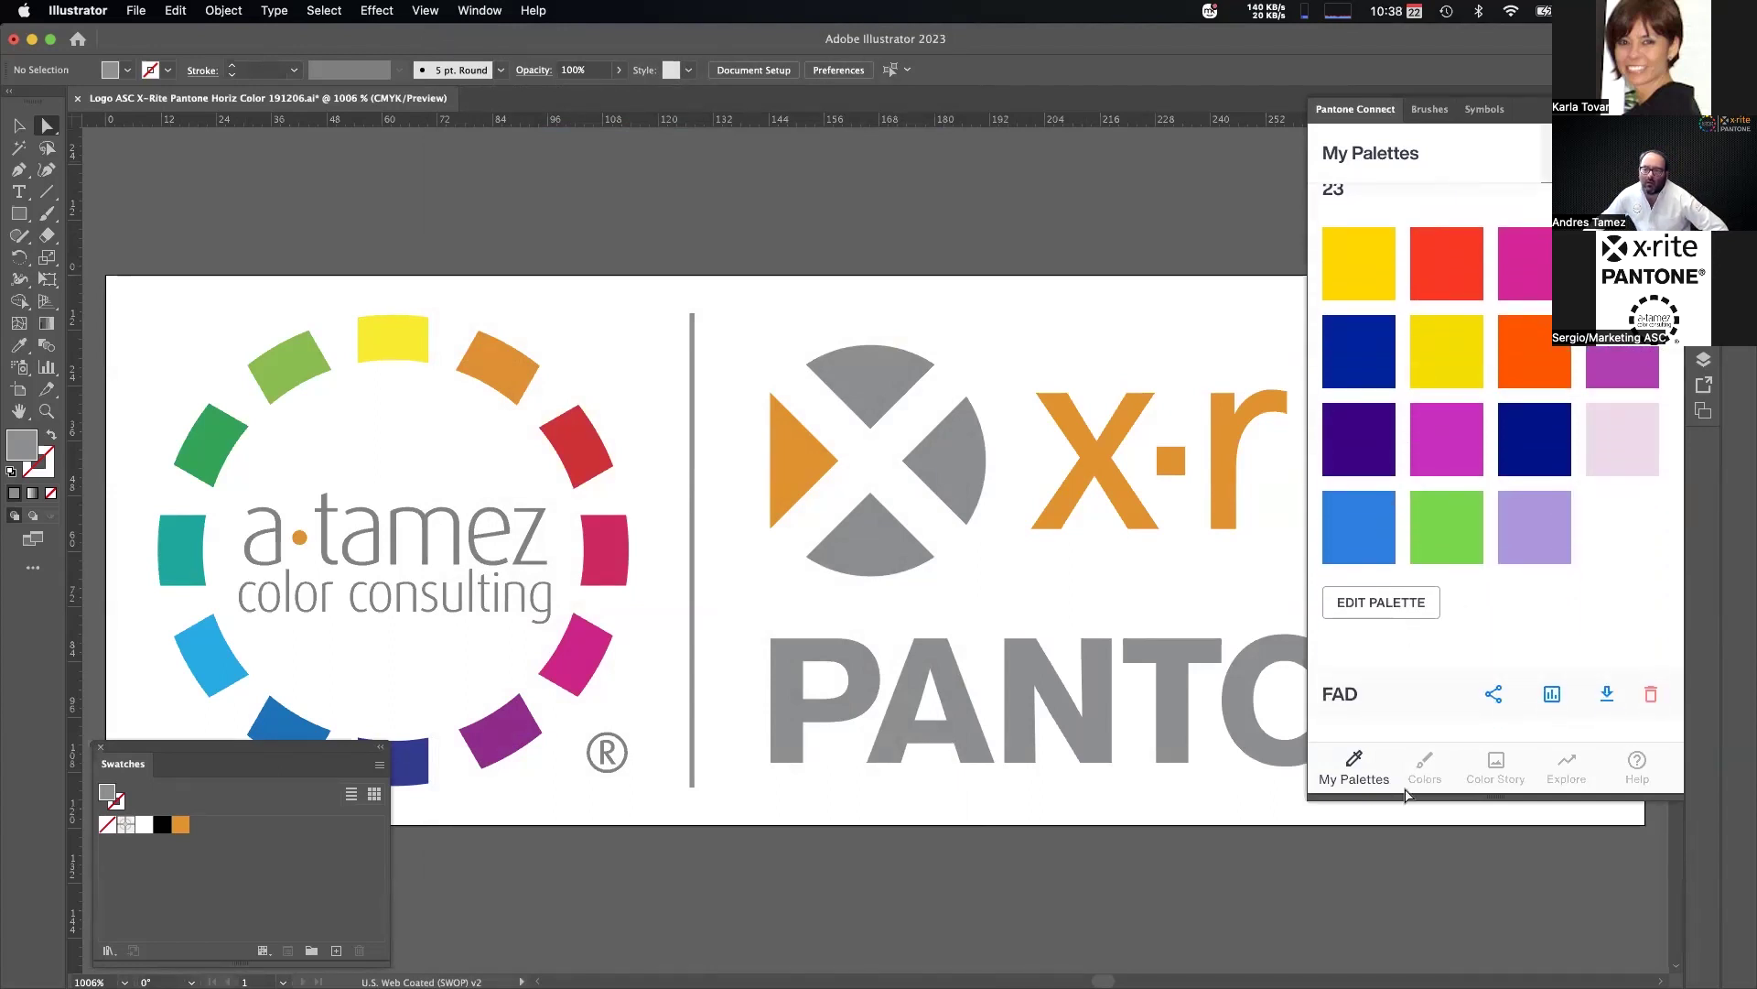
pyautogui.click(1424, 767)
pyautogui.click(1337, 765)
pyautogui.scroll(-2, 1529, 403)
# Sign out of the Pantone Connect panel, discarding unsaved changes with CONTINUE UNSAVED.
pyautogui.click(1652, 153)
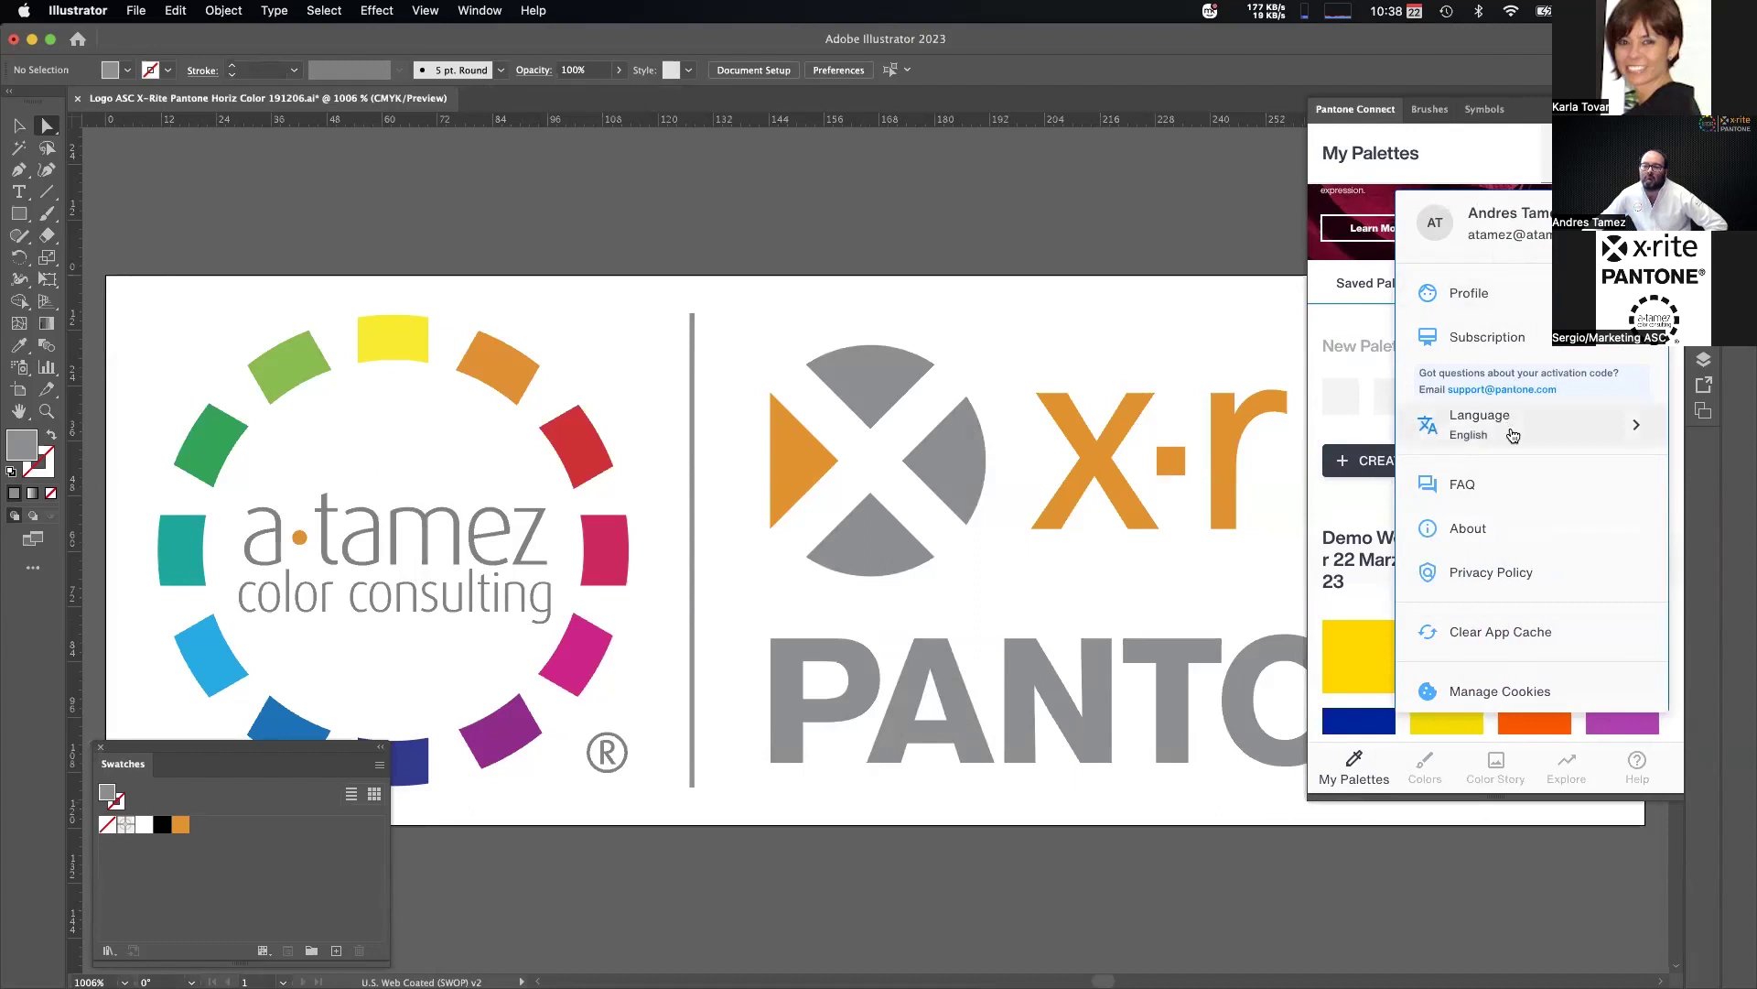
pyautogui.scroll(-2, 1513, 439)
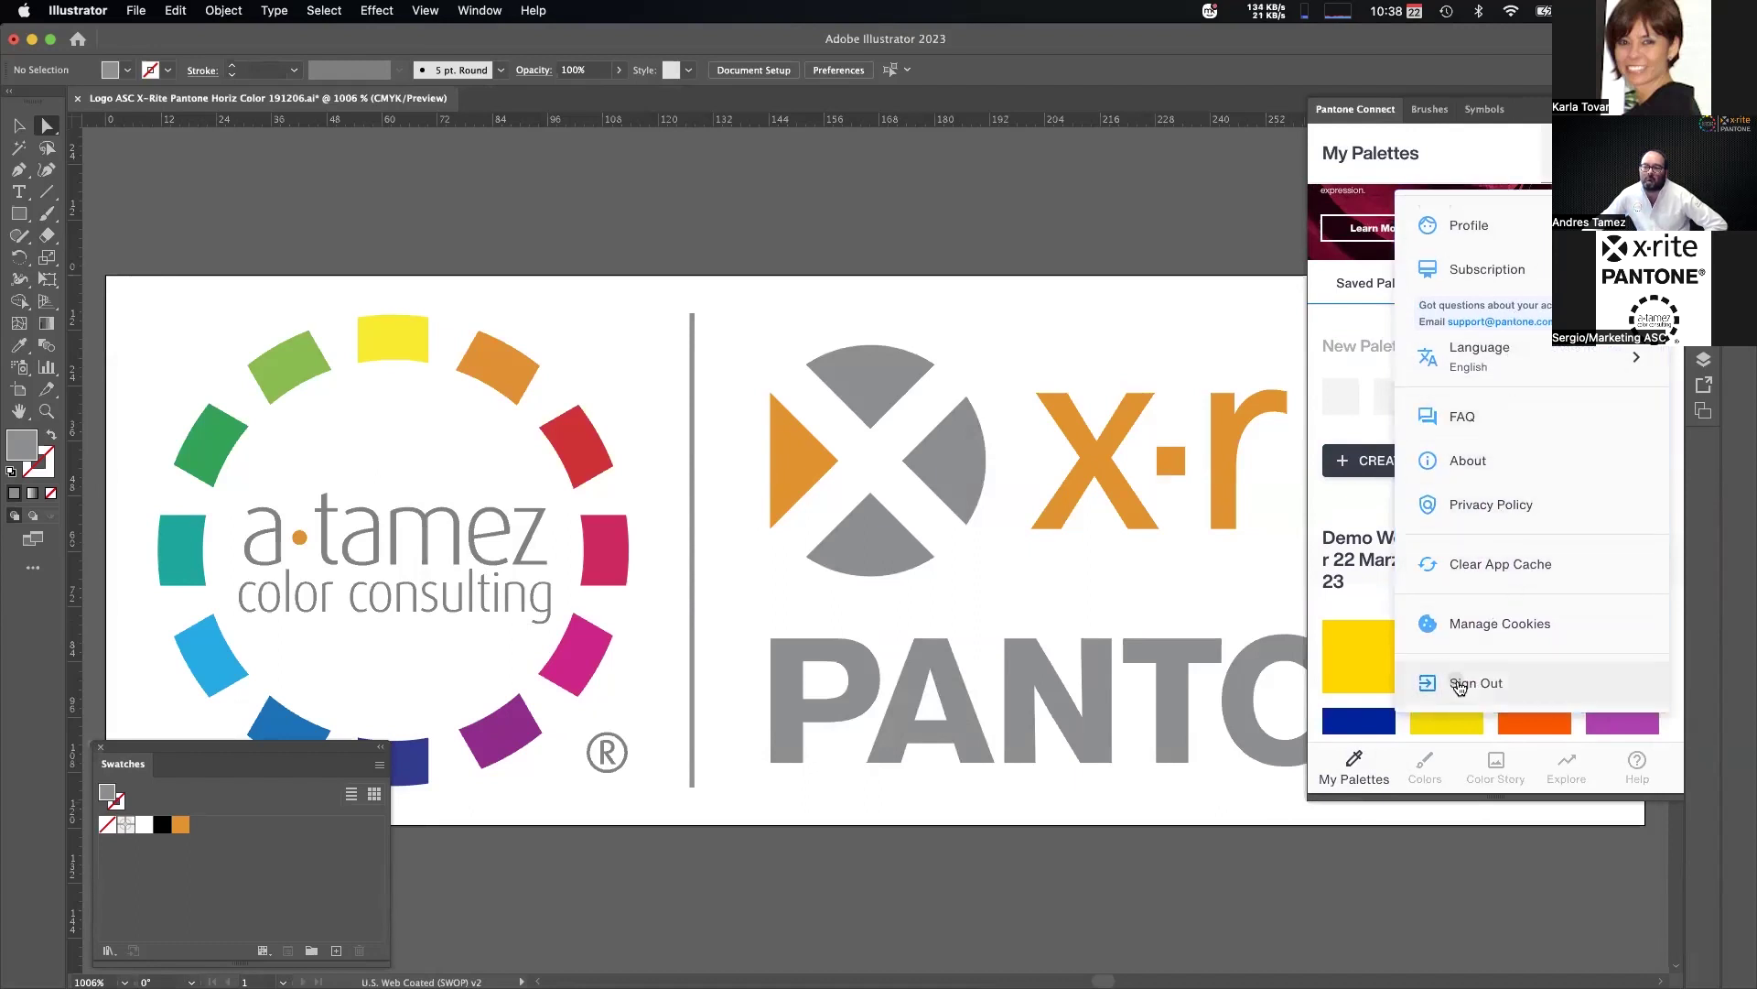
pyautogui.click(1460, 684)
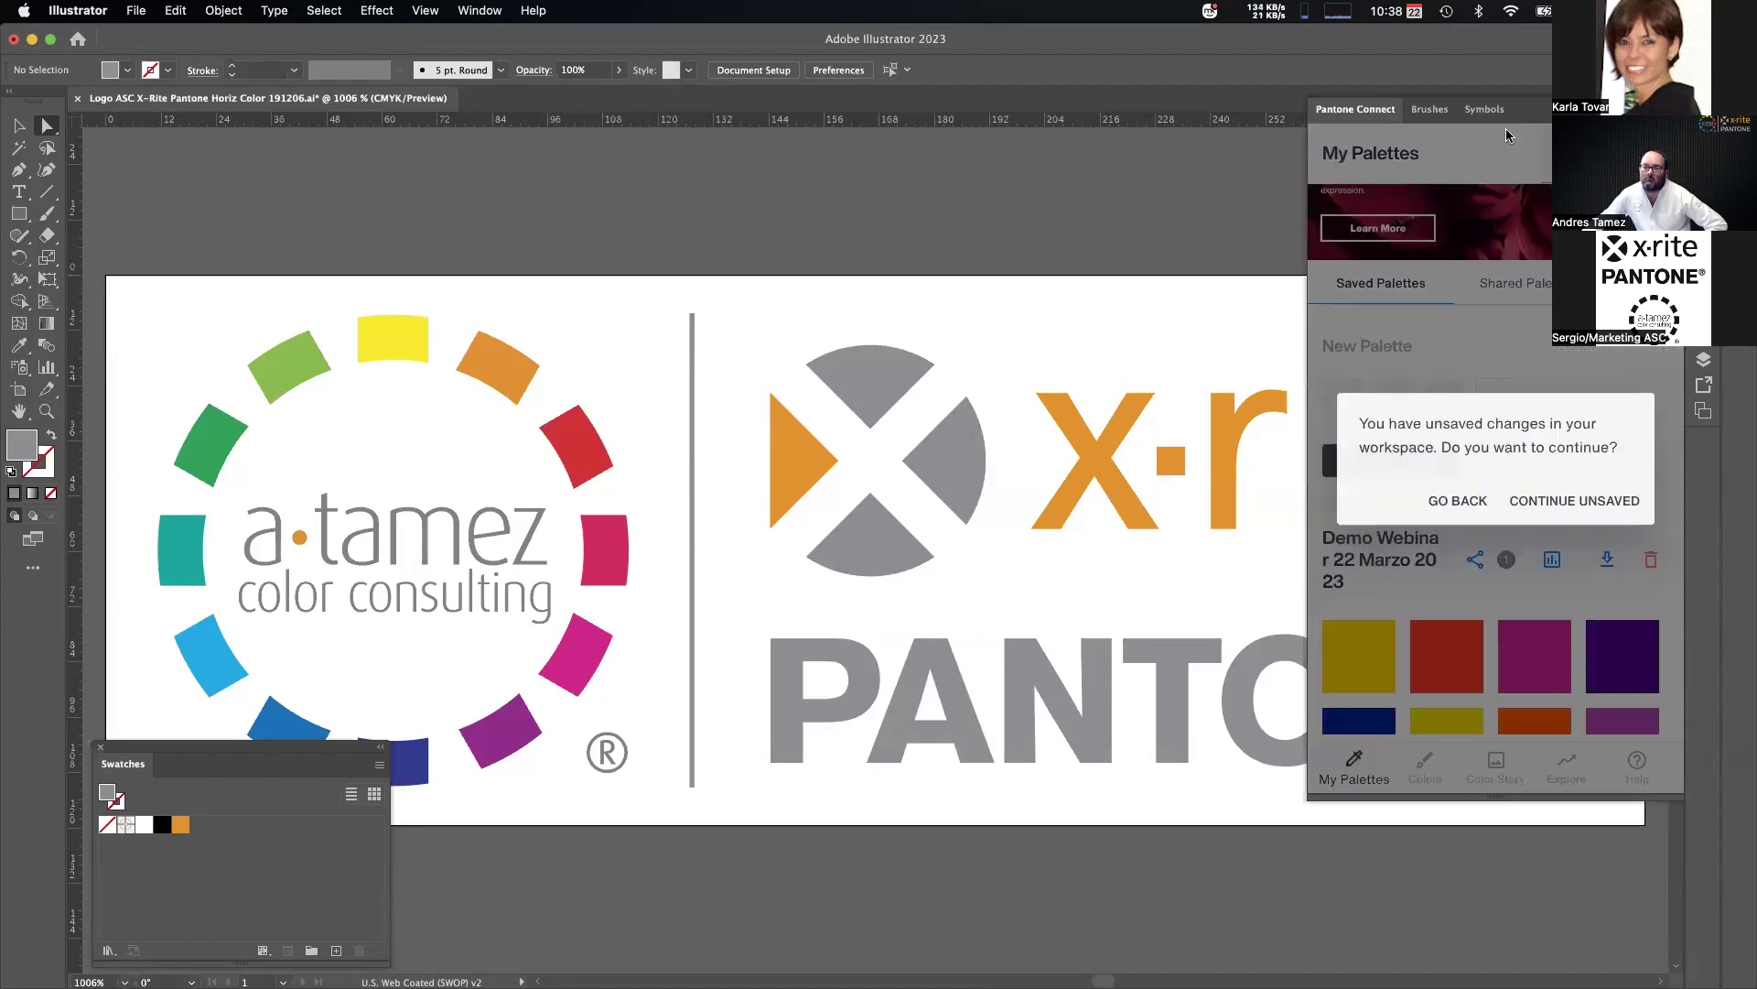
pyautogui.click(1573, 502)
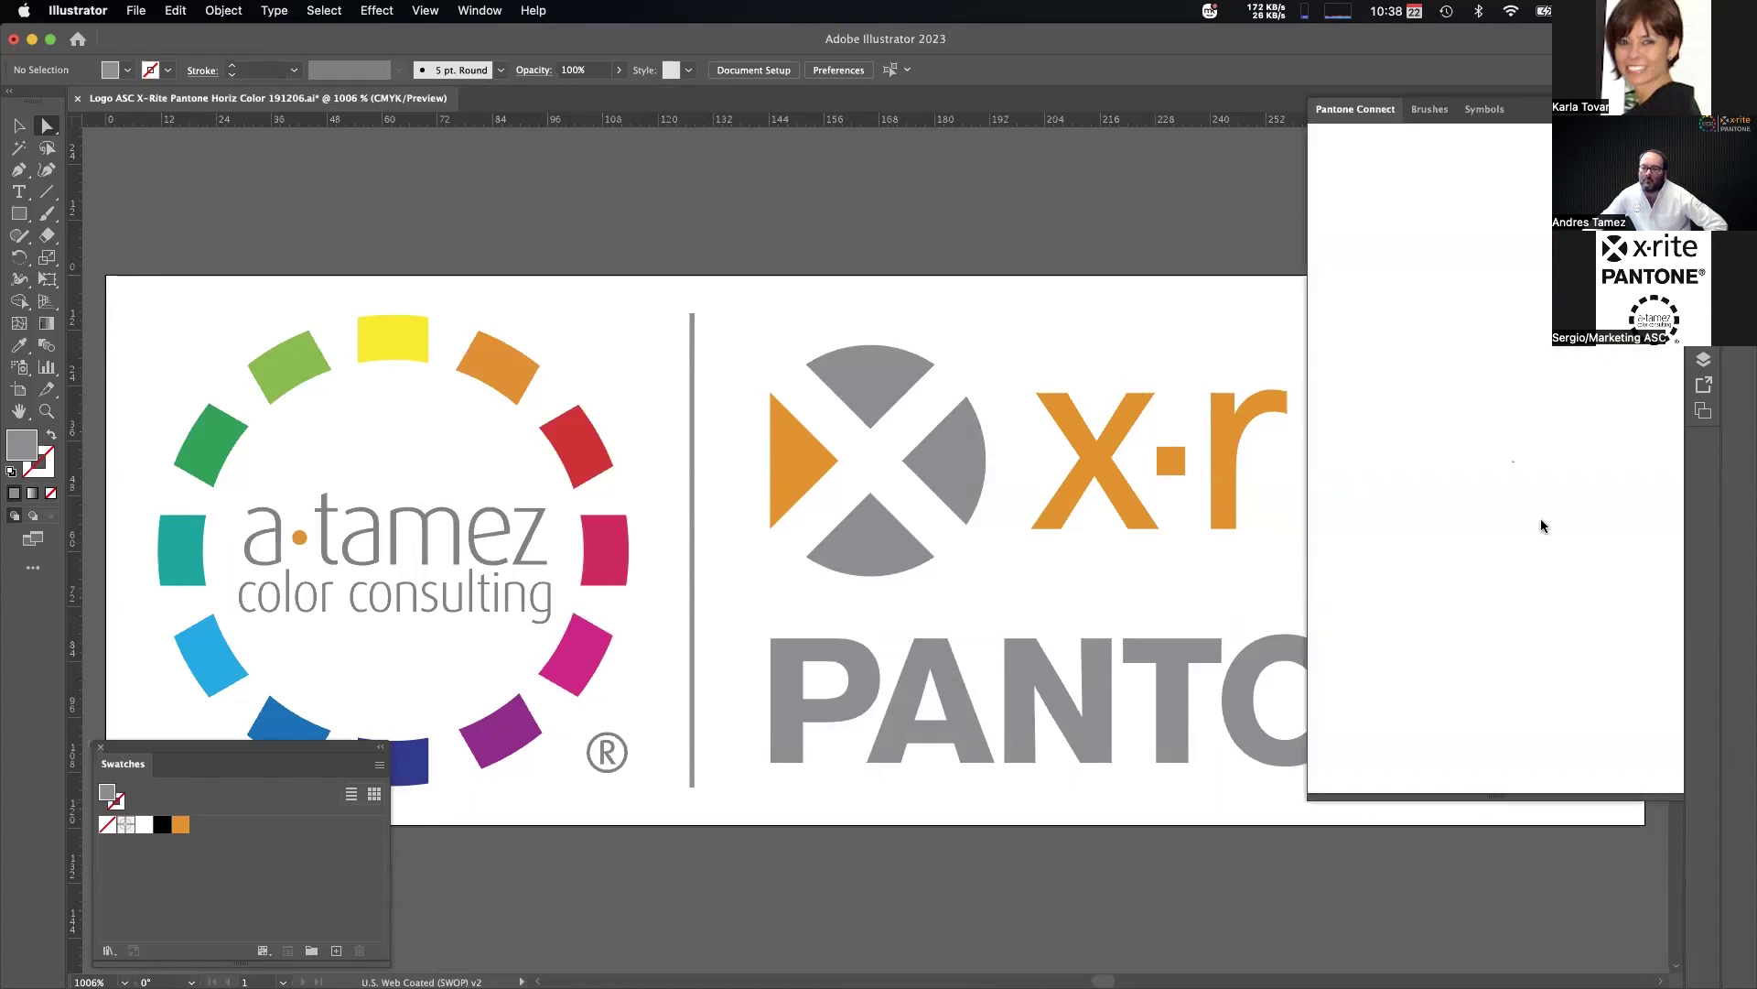
pyautogui.click(1470, 656)
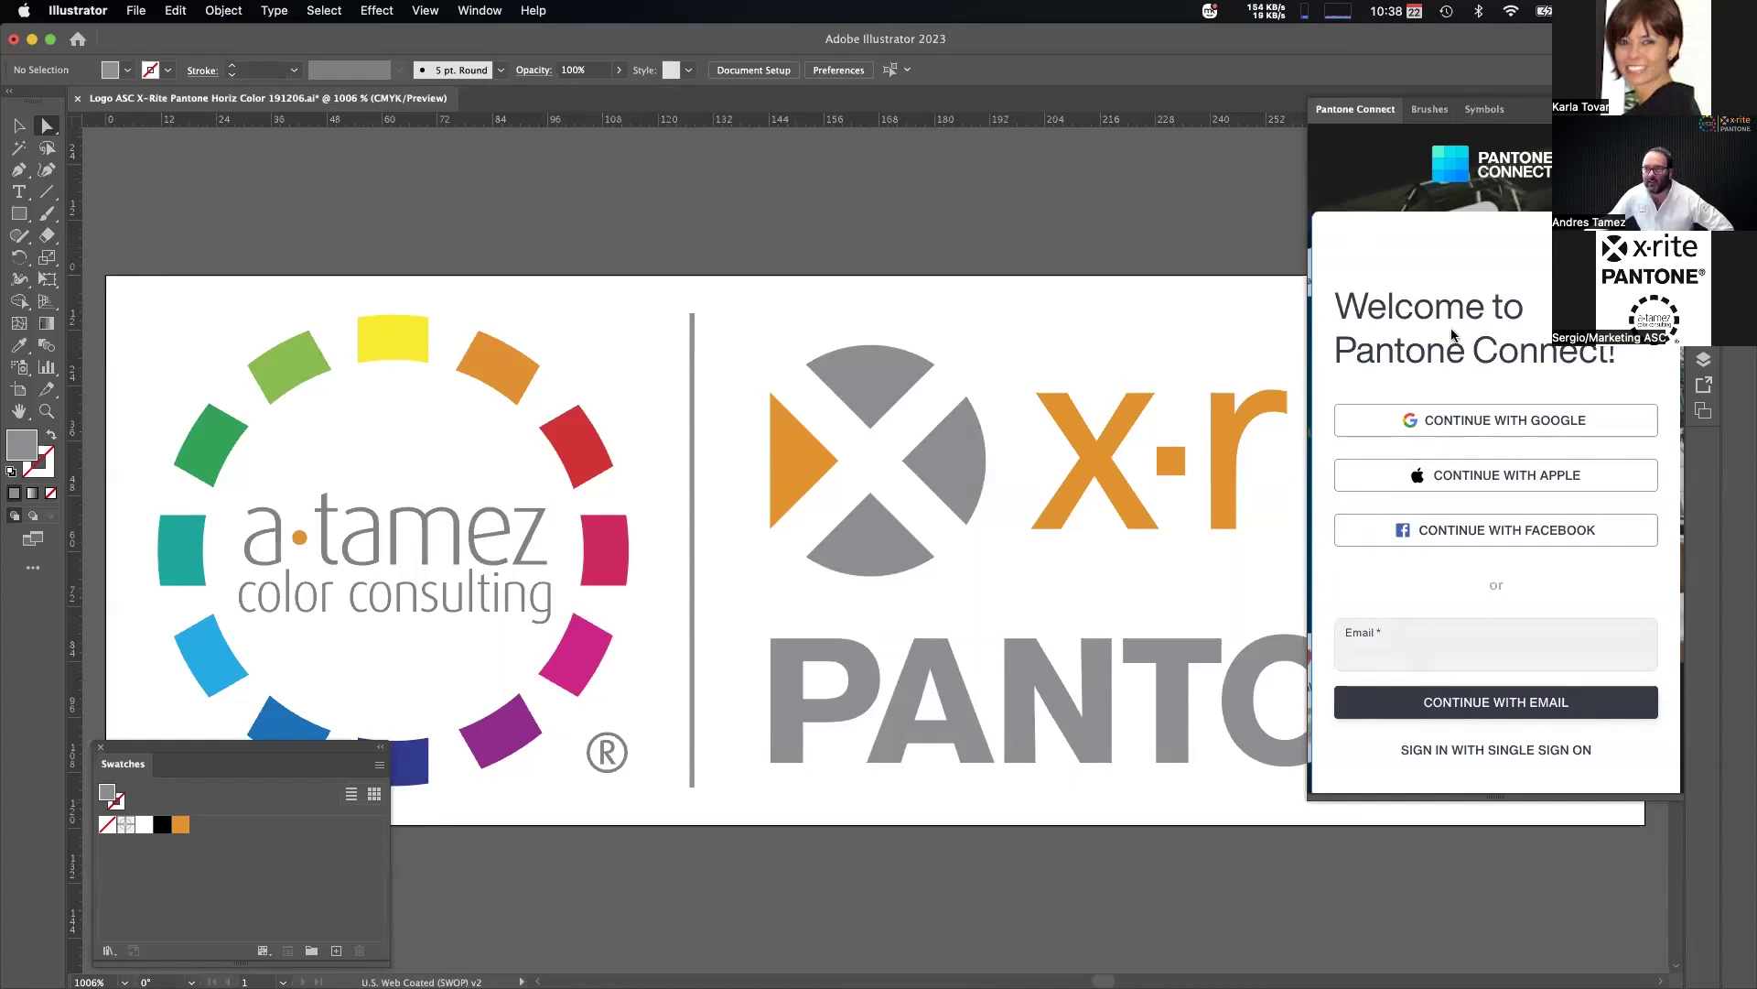
# Sign back in to Pantone Connect with another account's e-mail and password.
pyautogui.click(1437, 634)
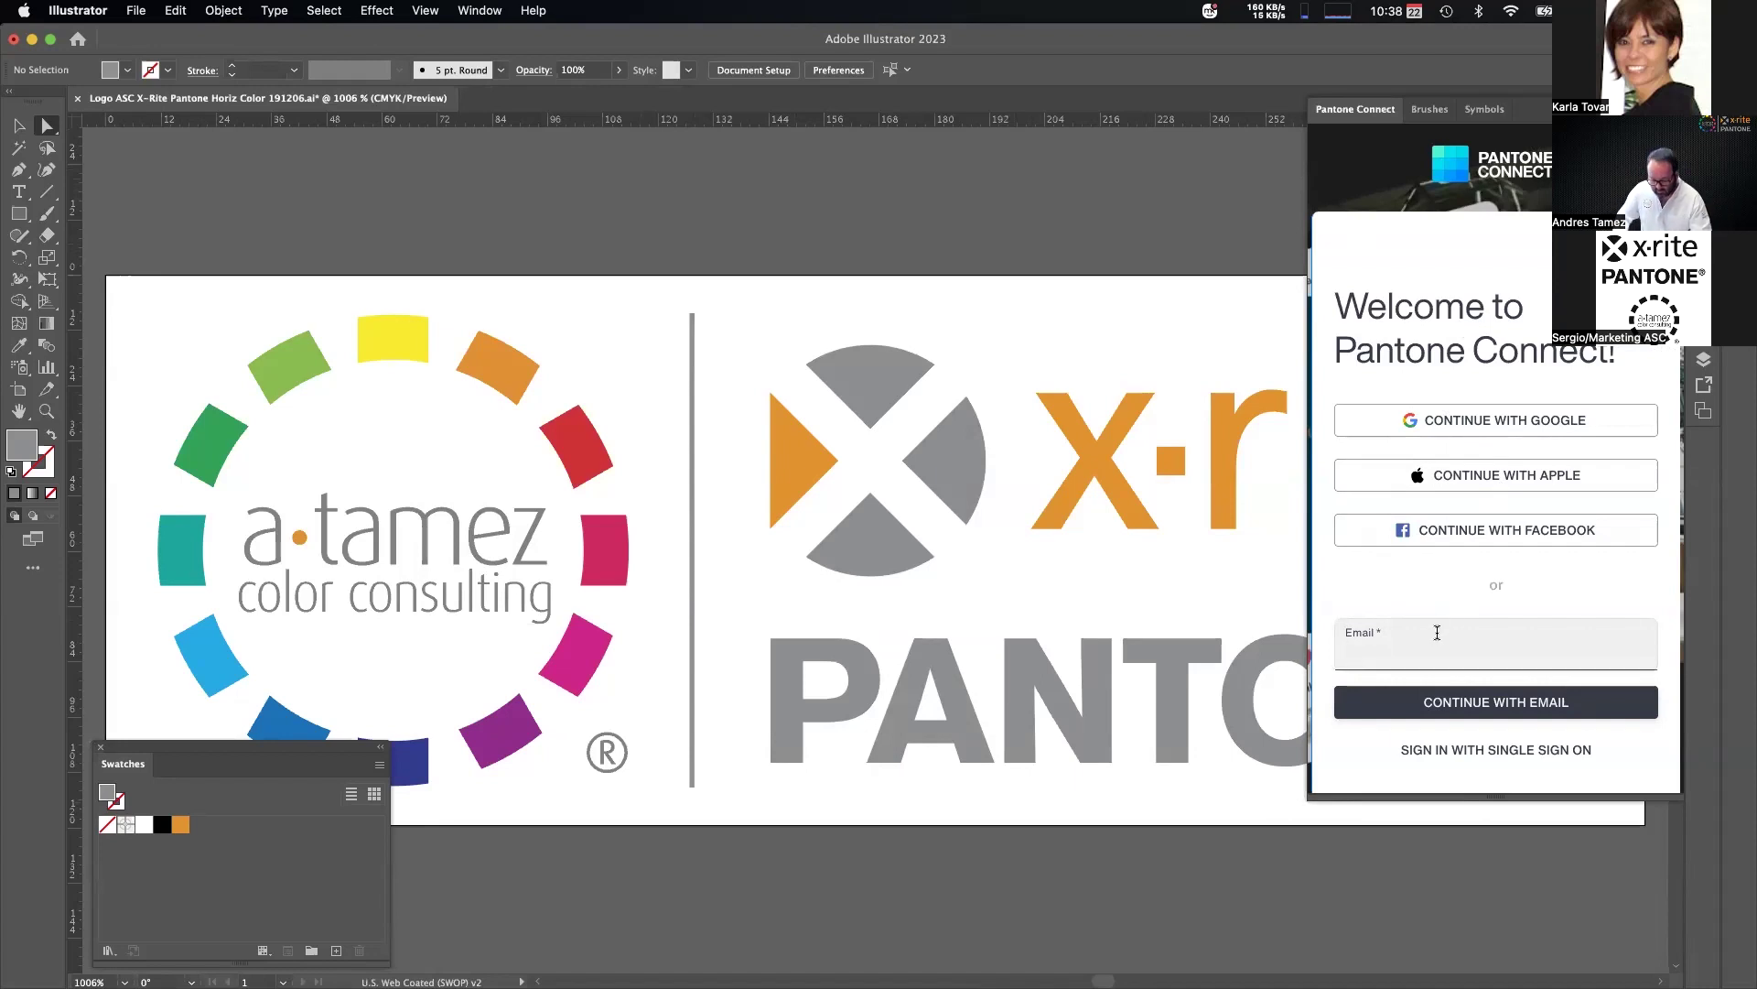
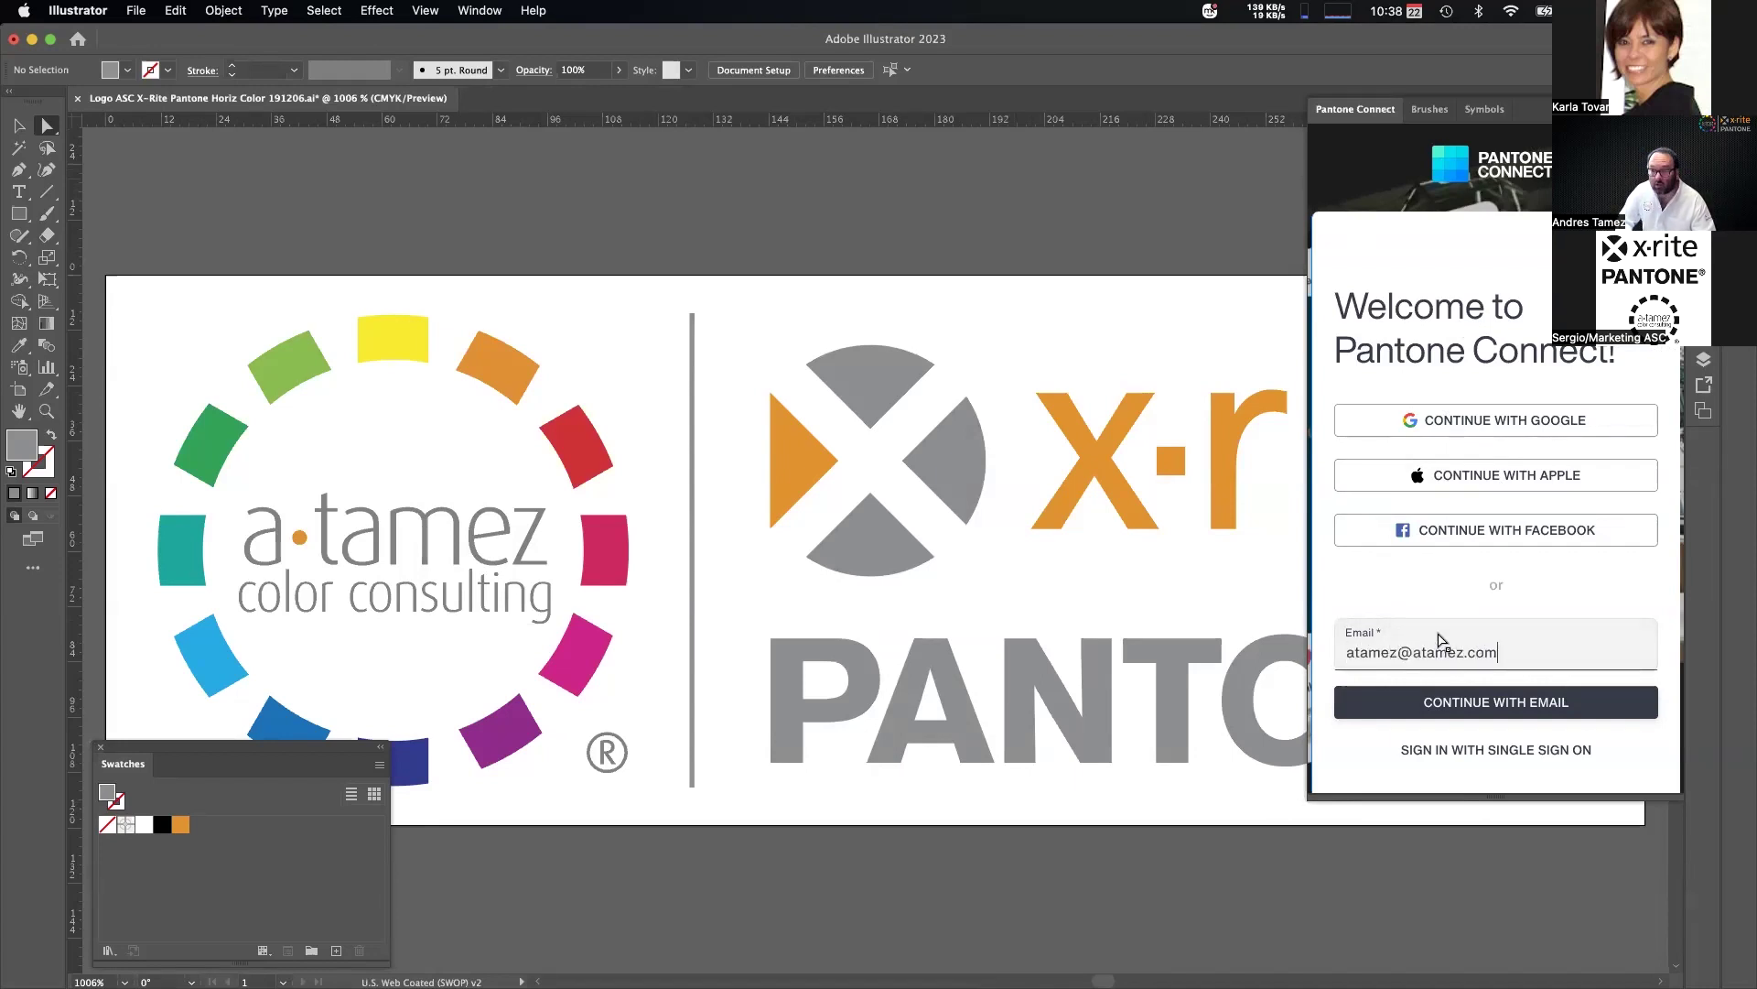
pyautogui.click(1465, 701)
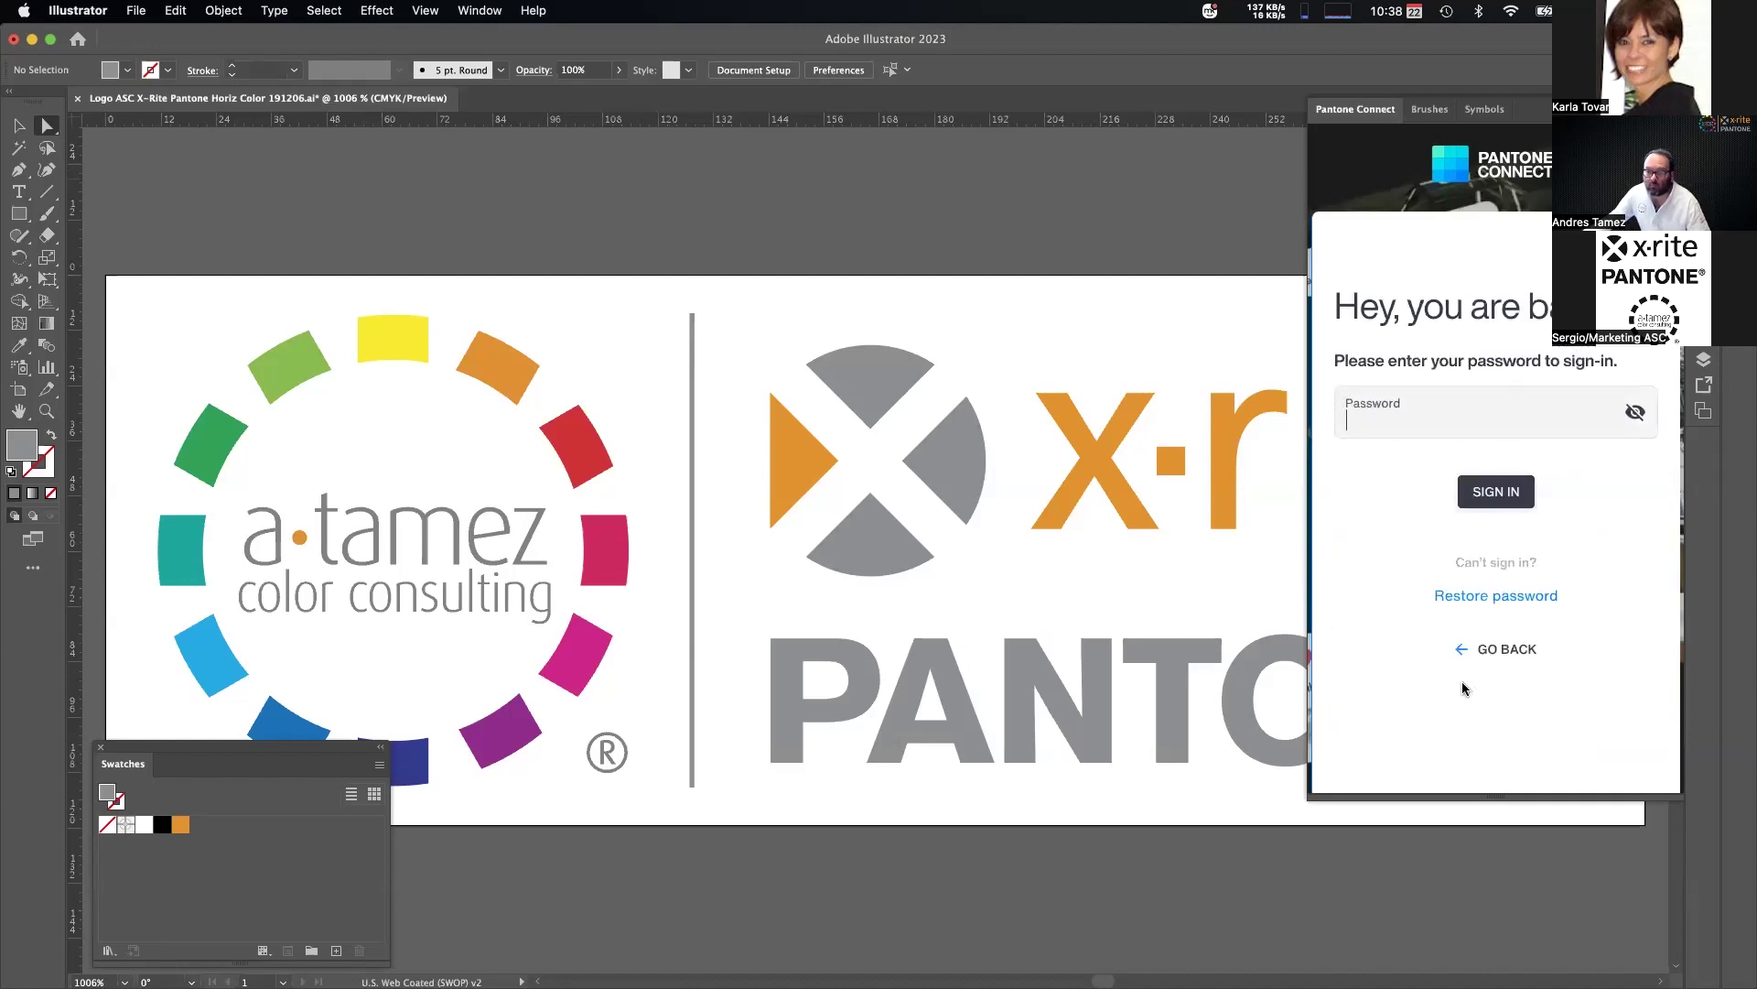
pyautogui.write('•')
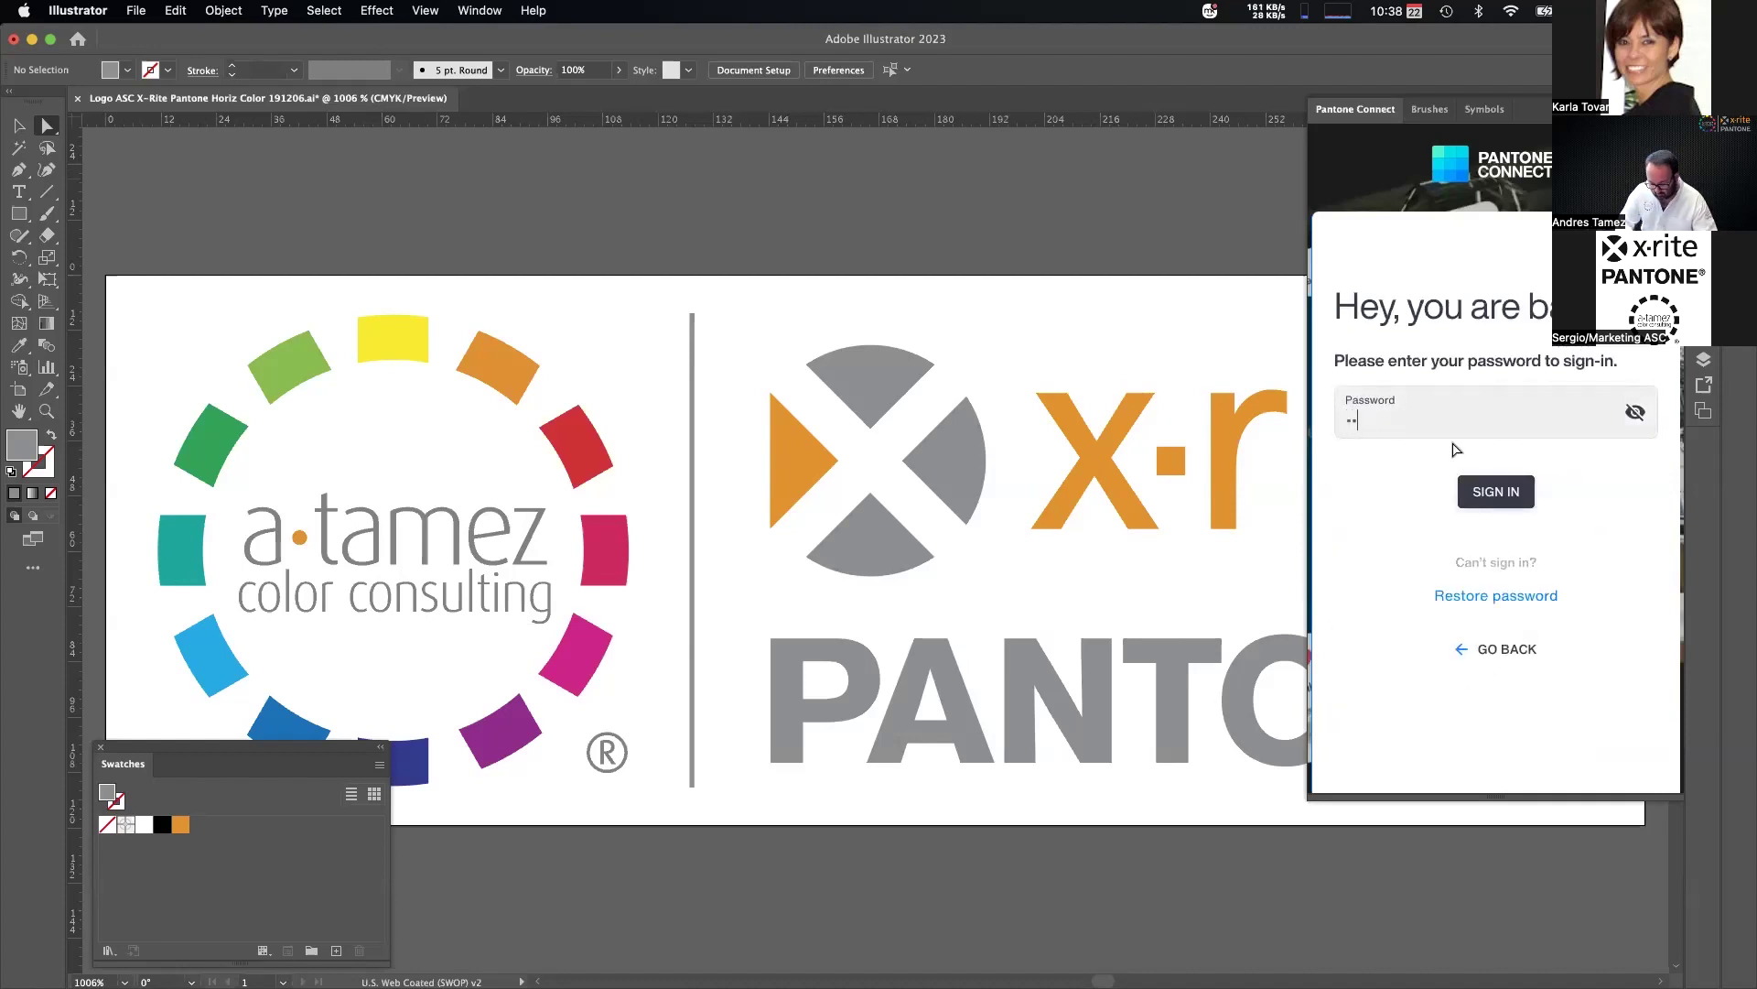
pyautogui.click(1499, 492)
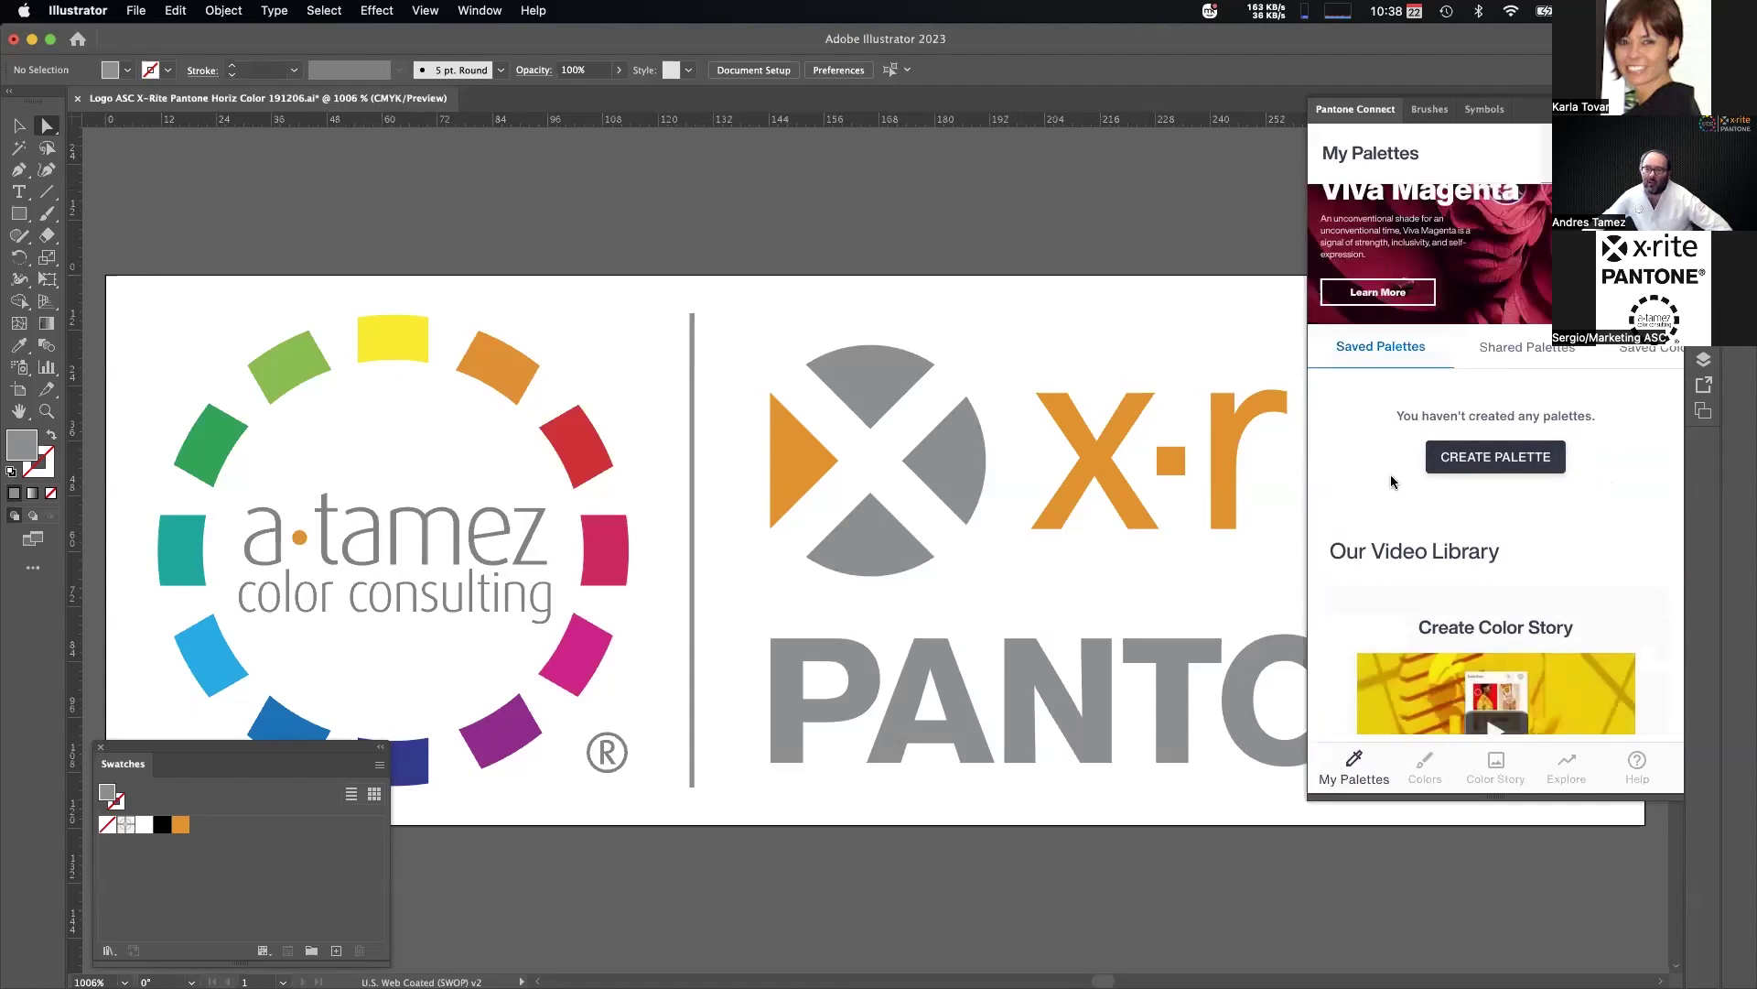
# Scroll the account's Saved Palettes to reach Demo 2 Webinar Pantone Connect.
pyautogui.click(1386, 355)
pyautogui.scroll(-2, 1530, 494)
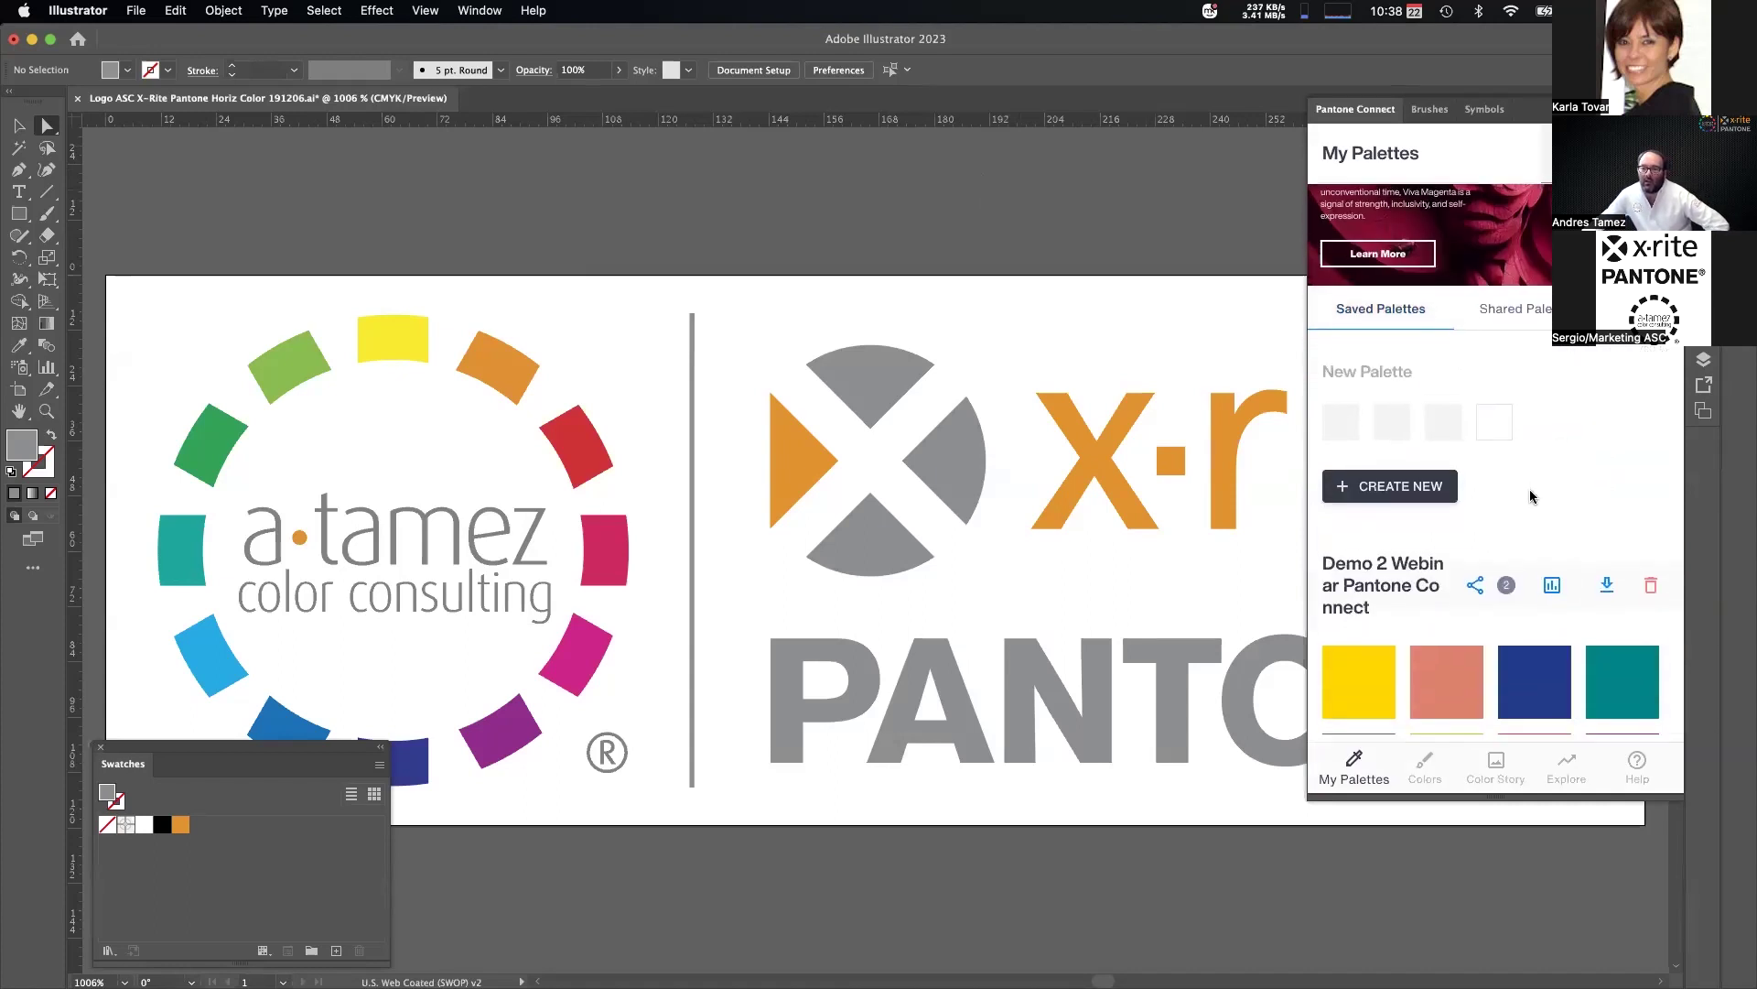
pyautogui.scroll(-2, 1538, 486)
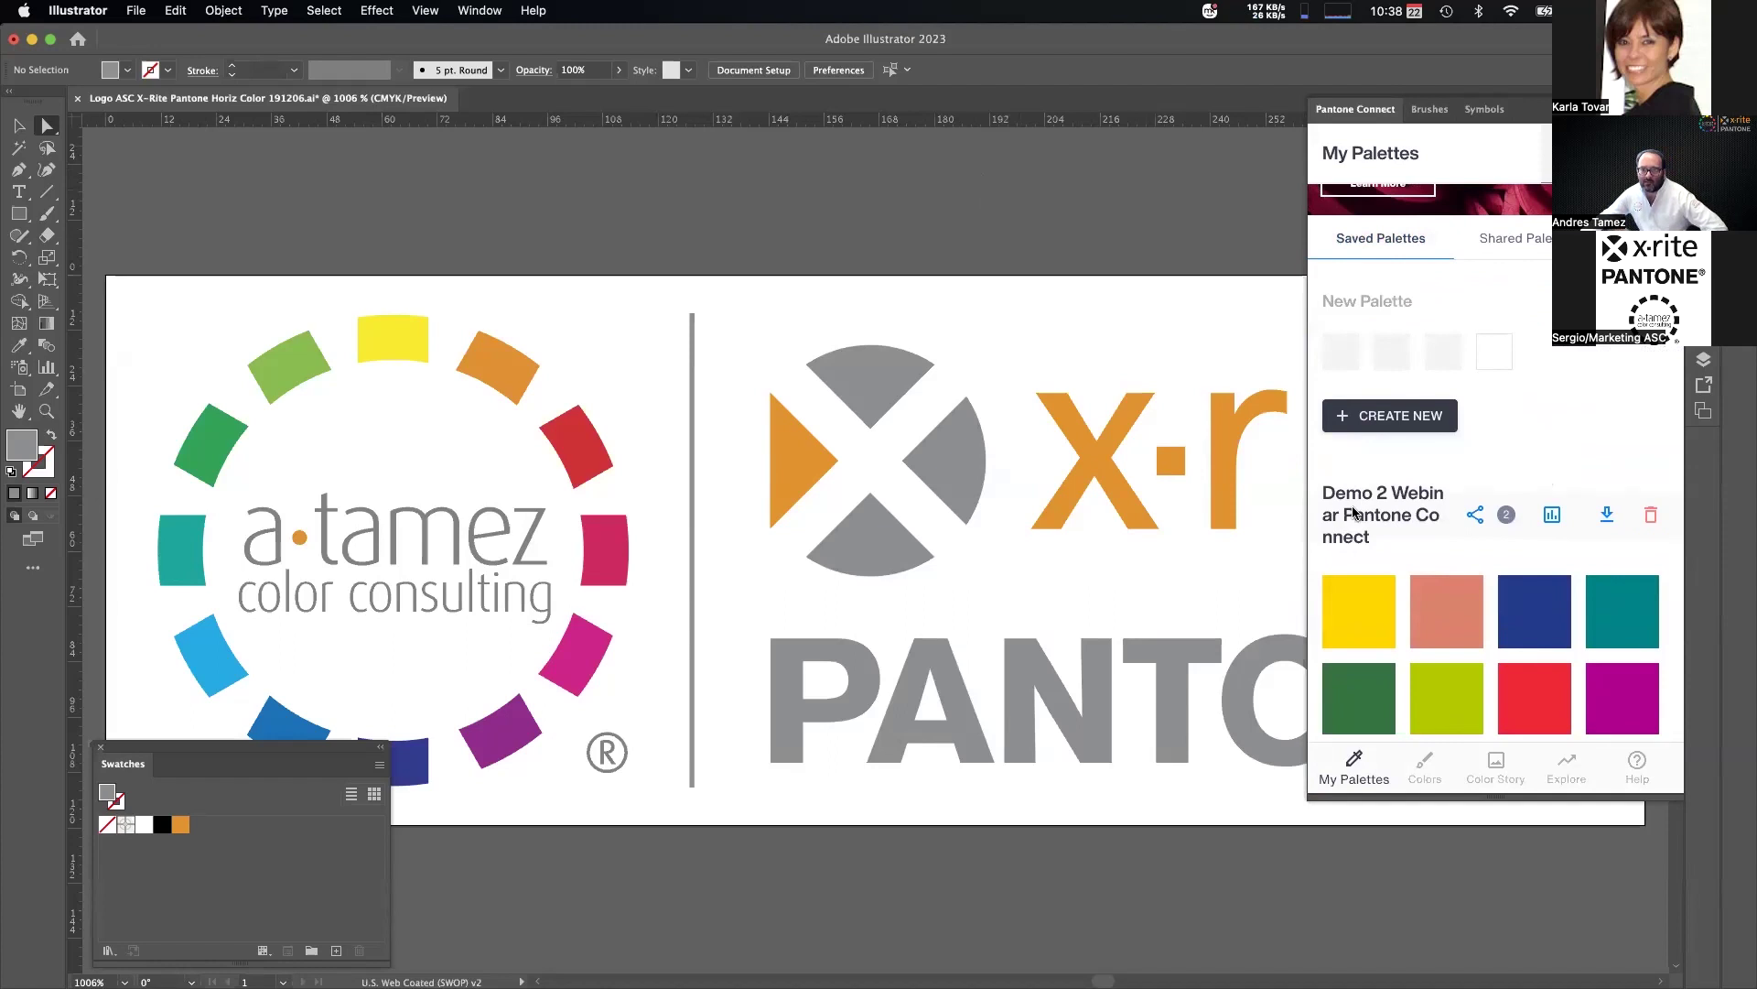
pyautogui.scroll(-2, 1391, 495)
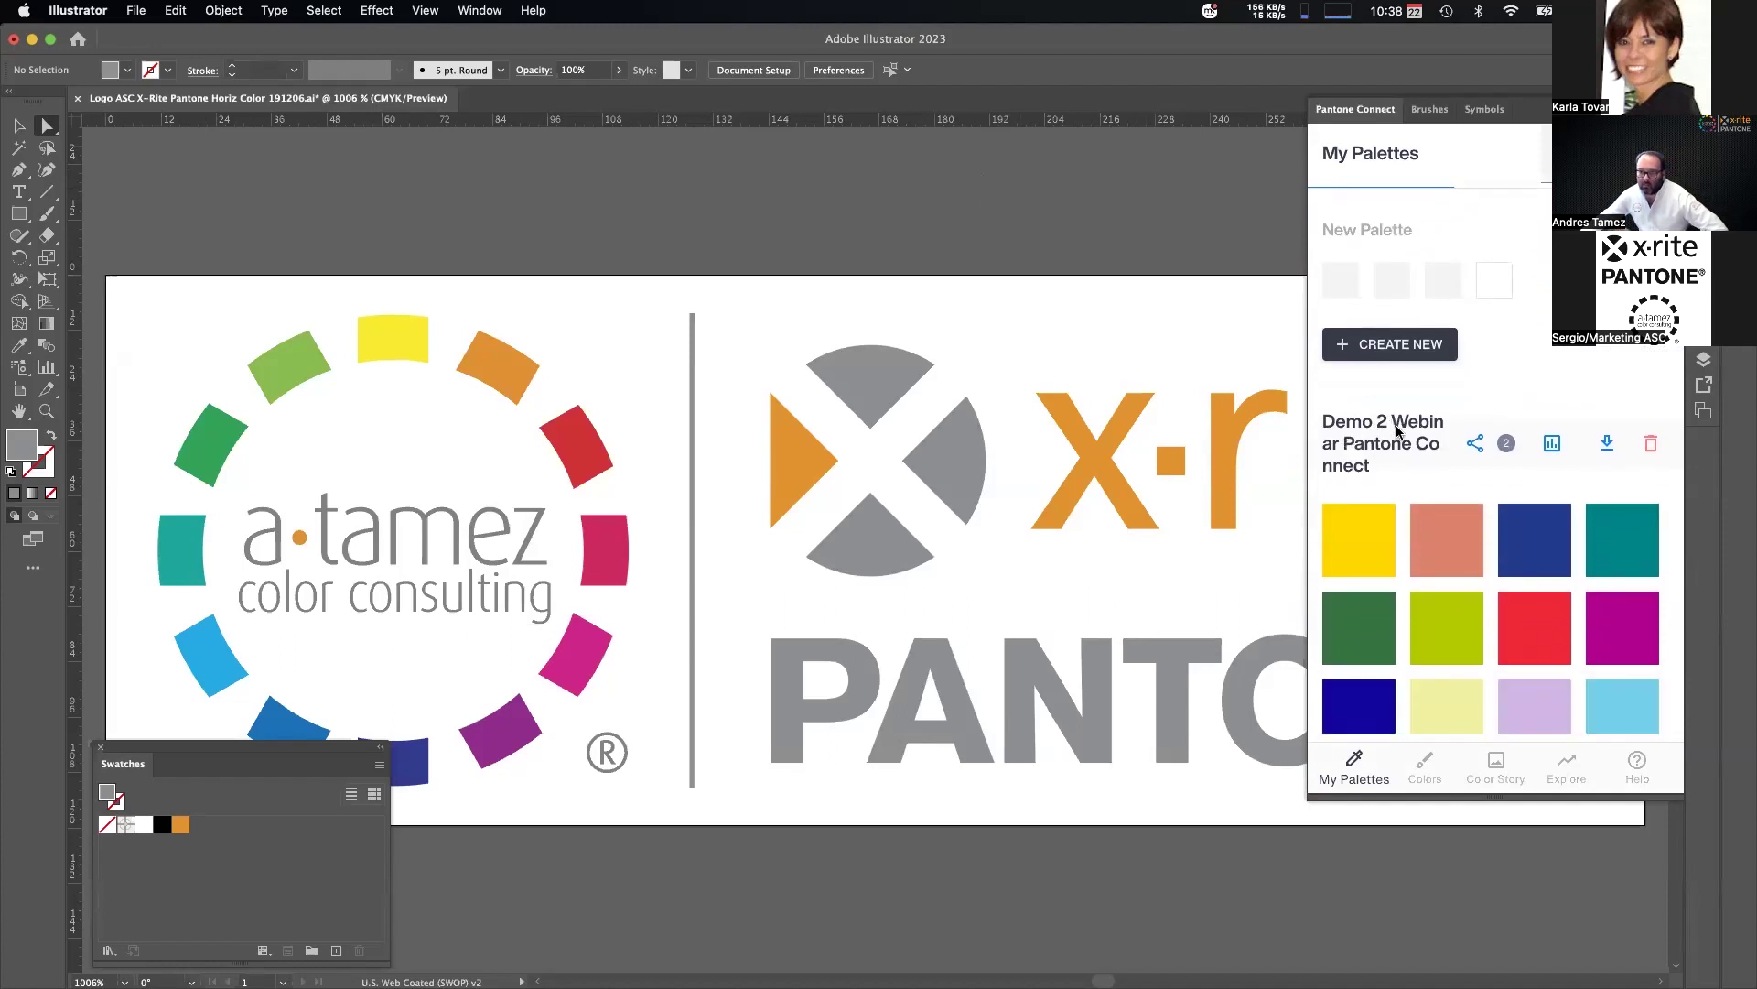
pyautogui.scroll(-12, 1408, 470)
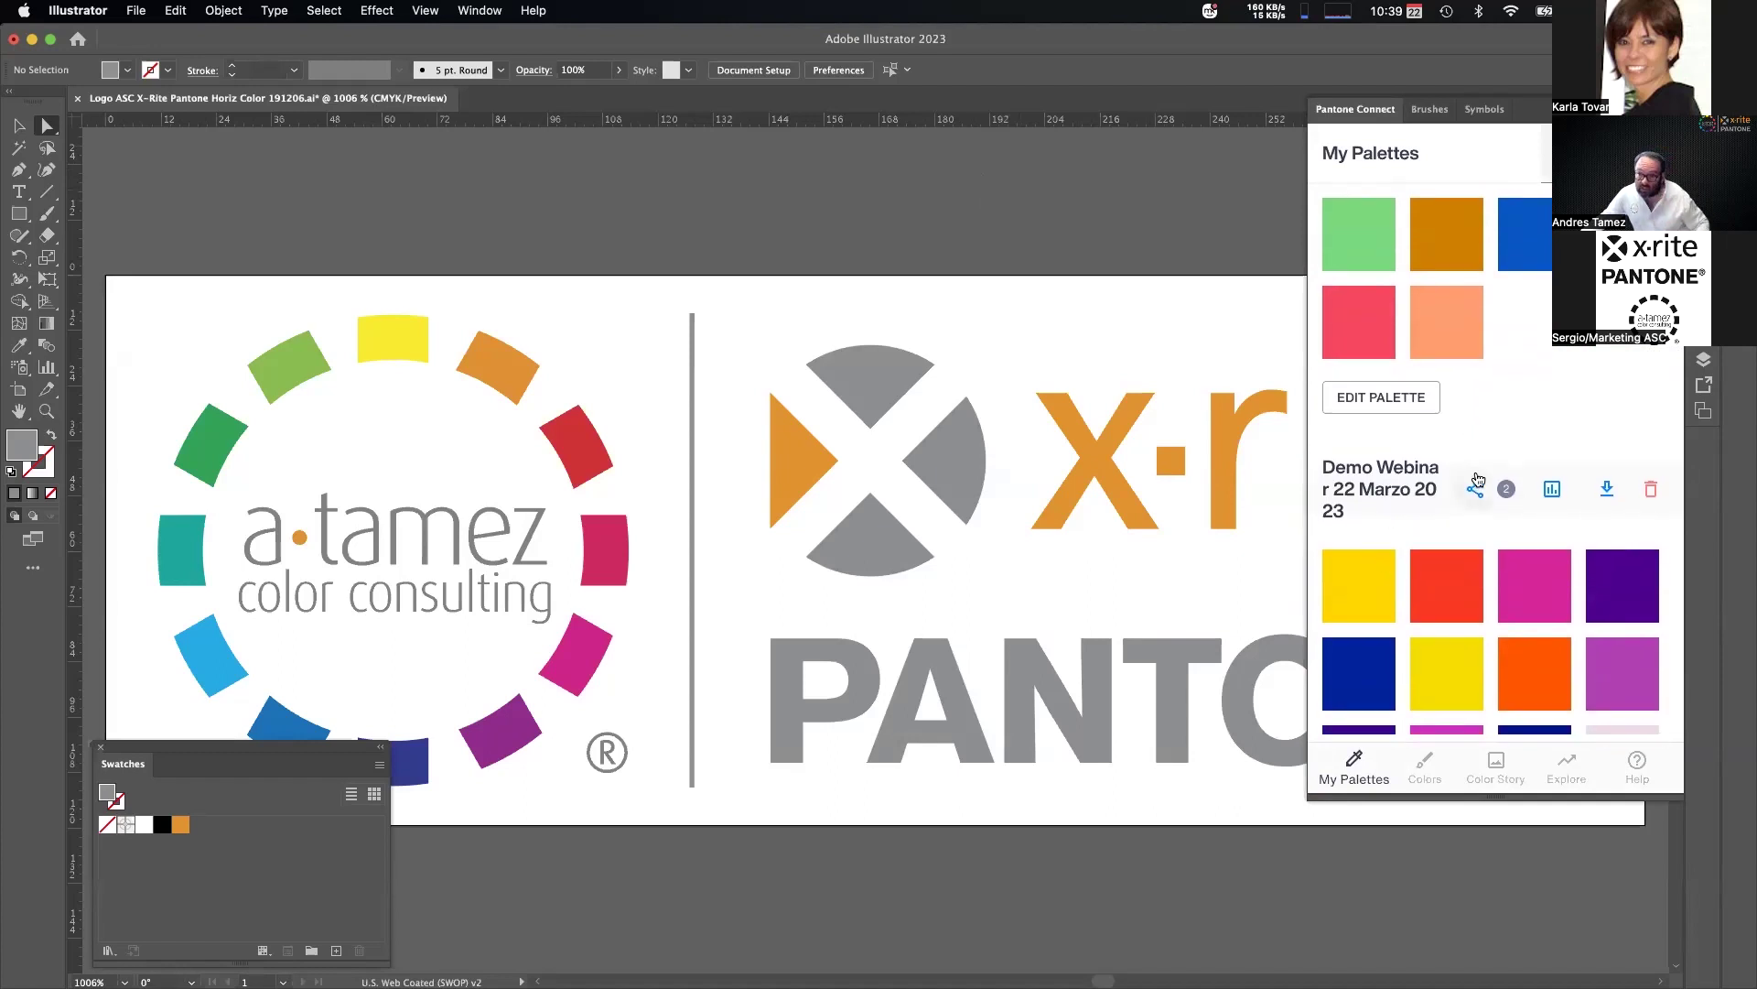
pyautogui.scroll(10, 1465, 452)
pyautogui.scroll(-3, 1488, 448)
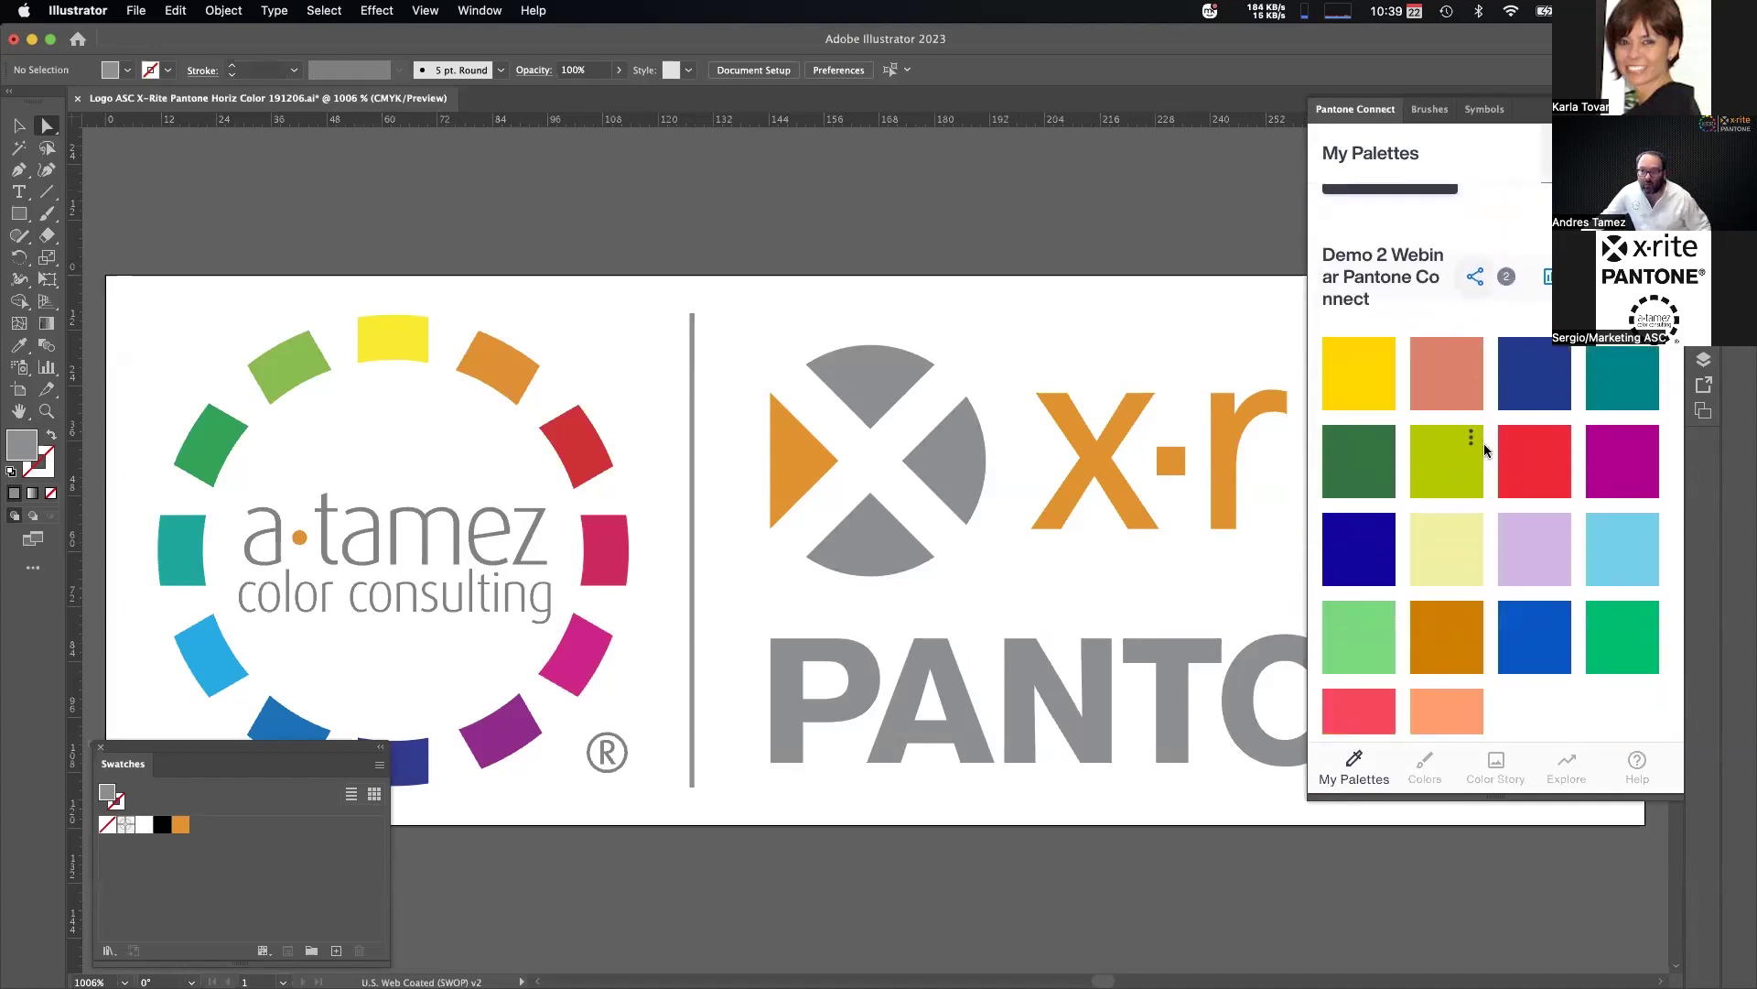
# Drag the Swatches panel up beside the Pantone Connect panel, clear of the logo.
pyautogui.moveTo(1375, 370)
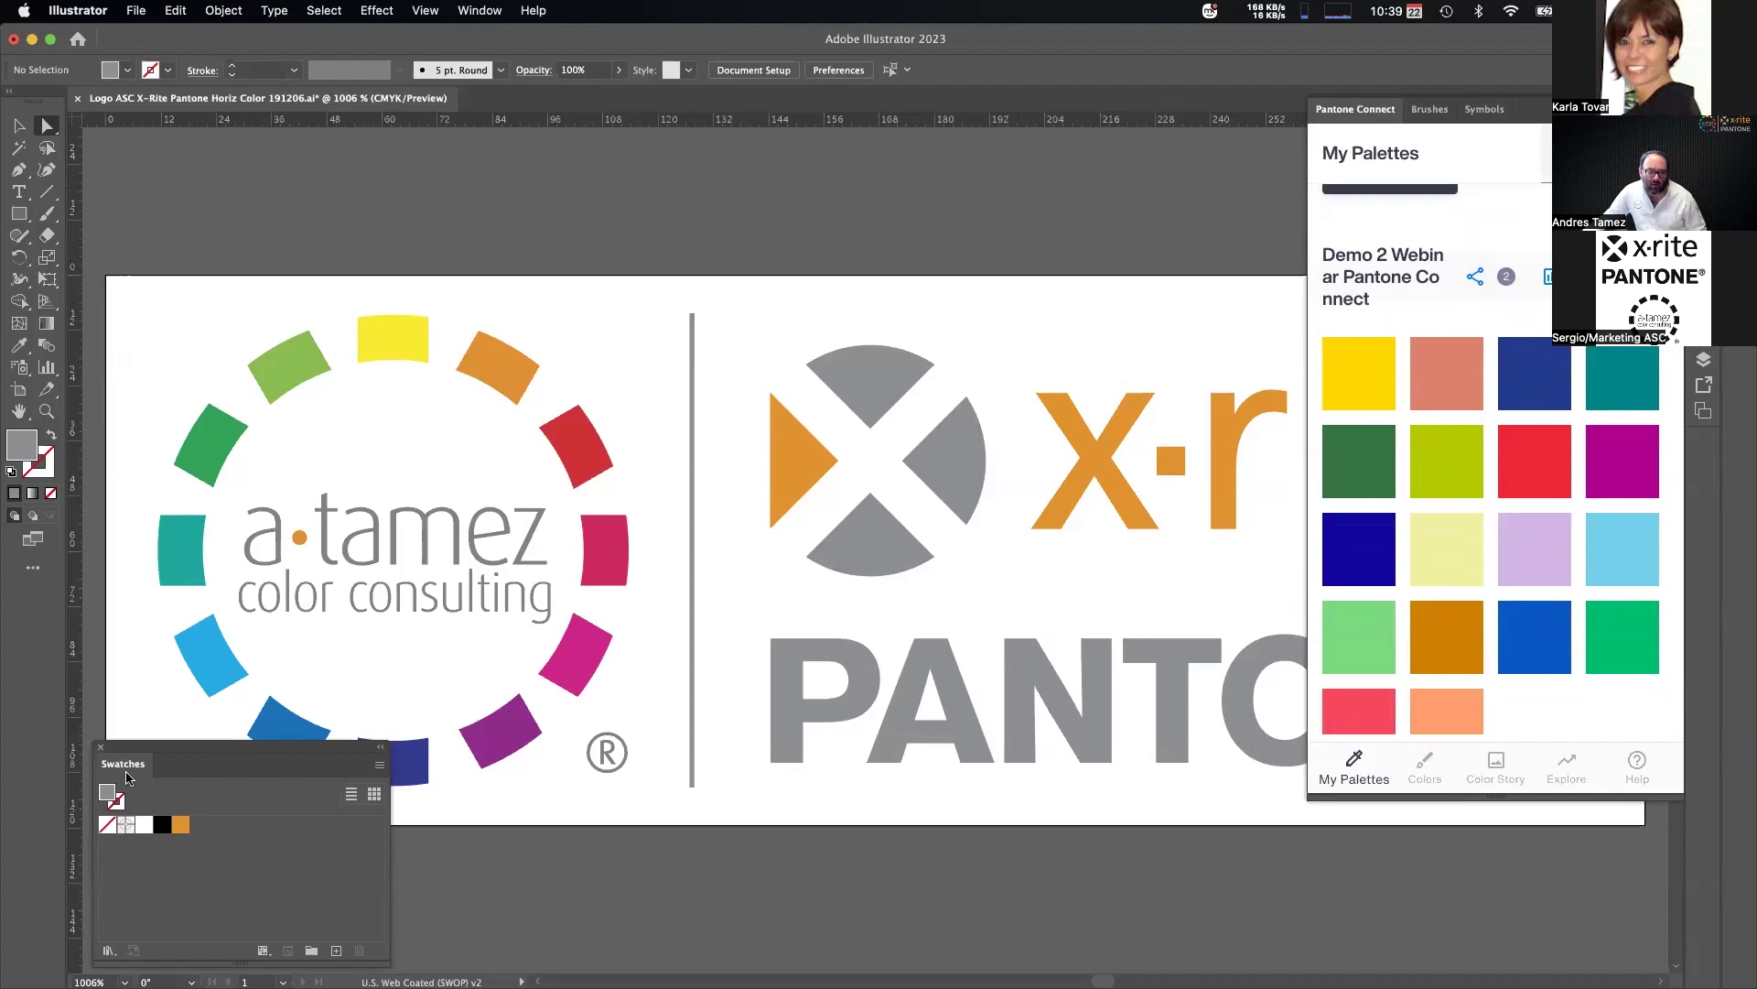
pyautogui.moveTo(187, 756); pyautogui.dragTo(1100, 105)
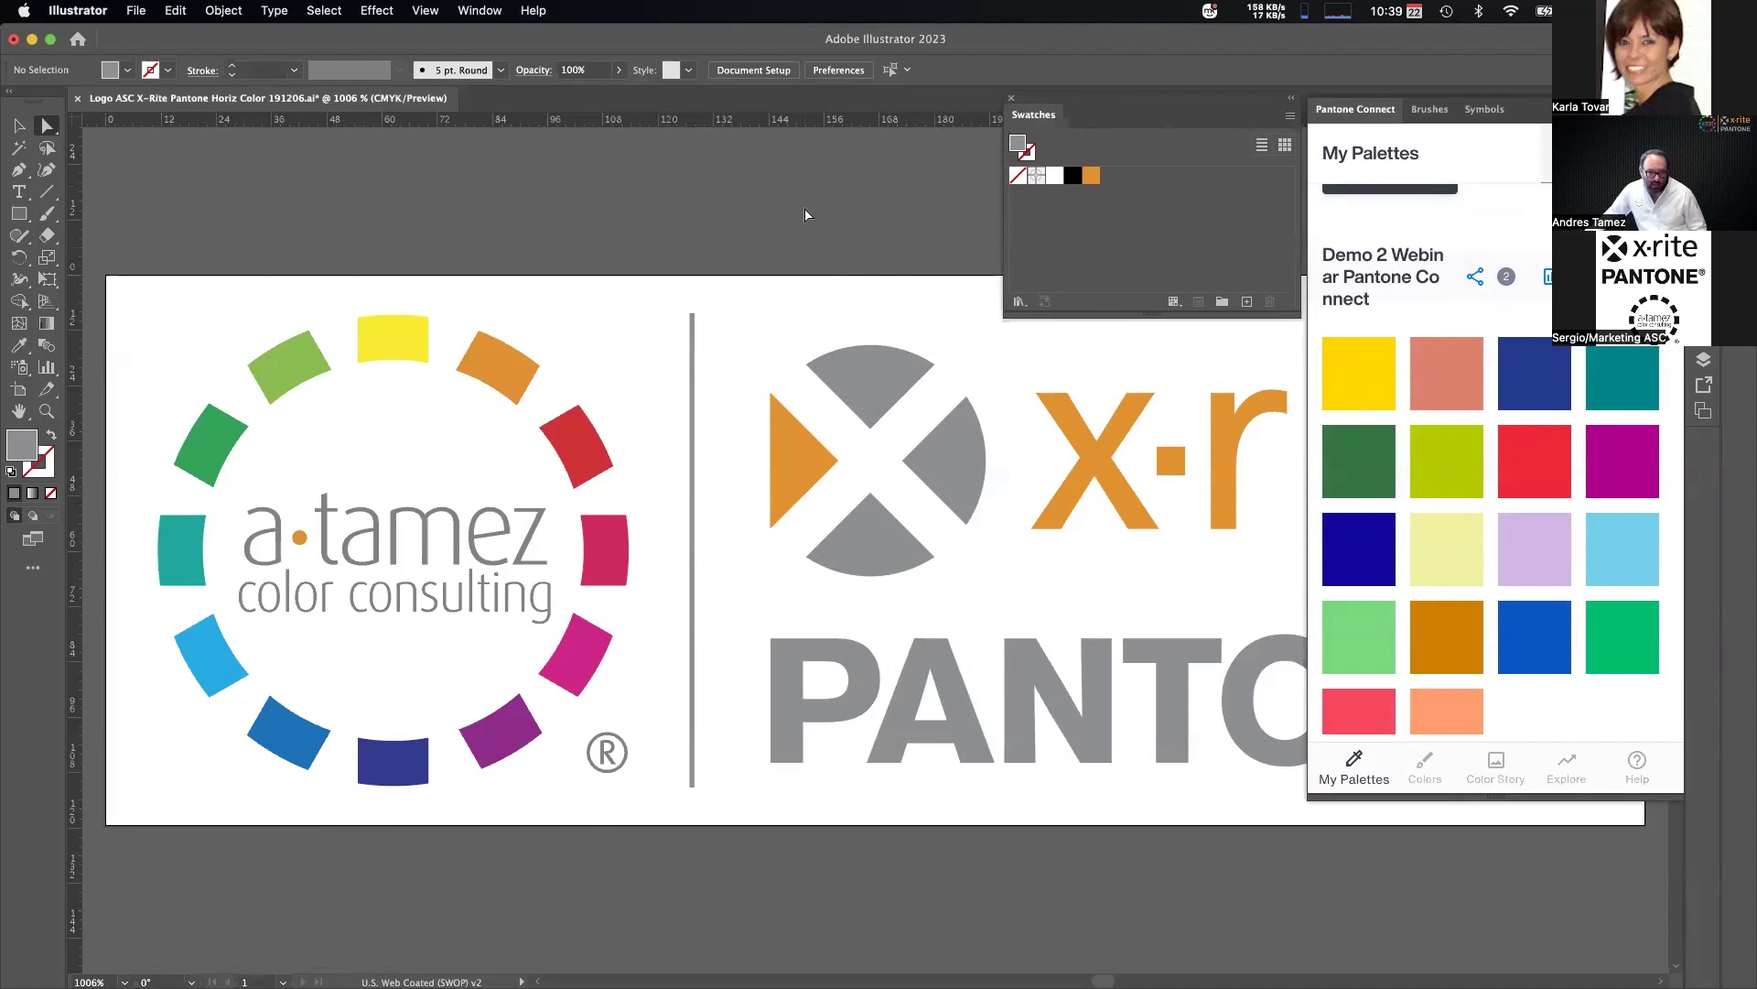
pyautogui.scroll(2, 842, 549)
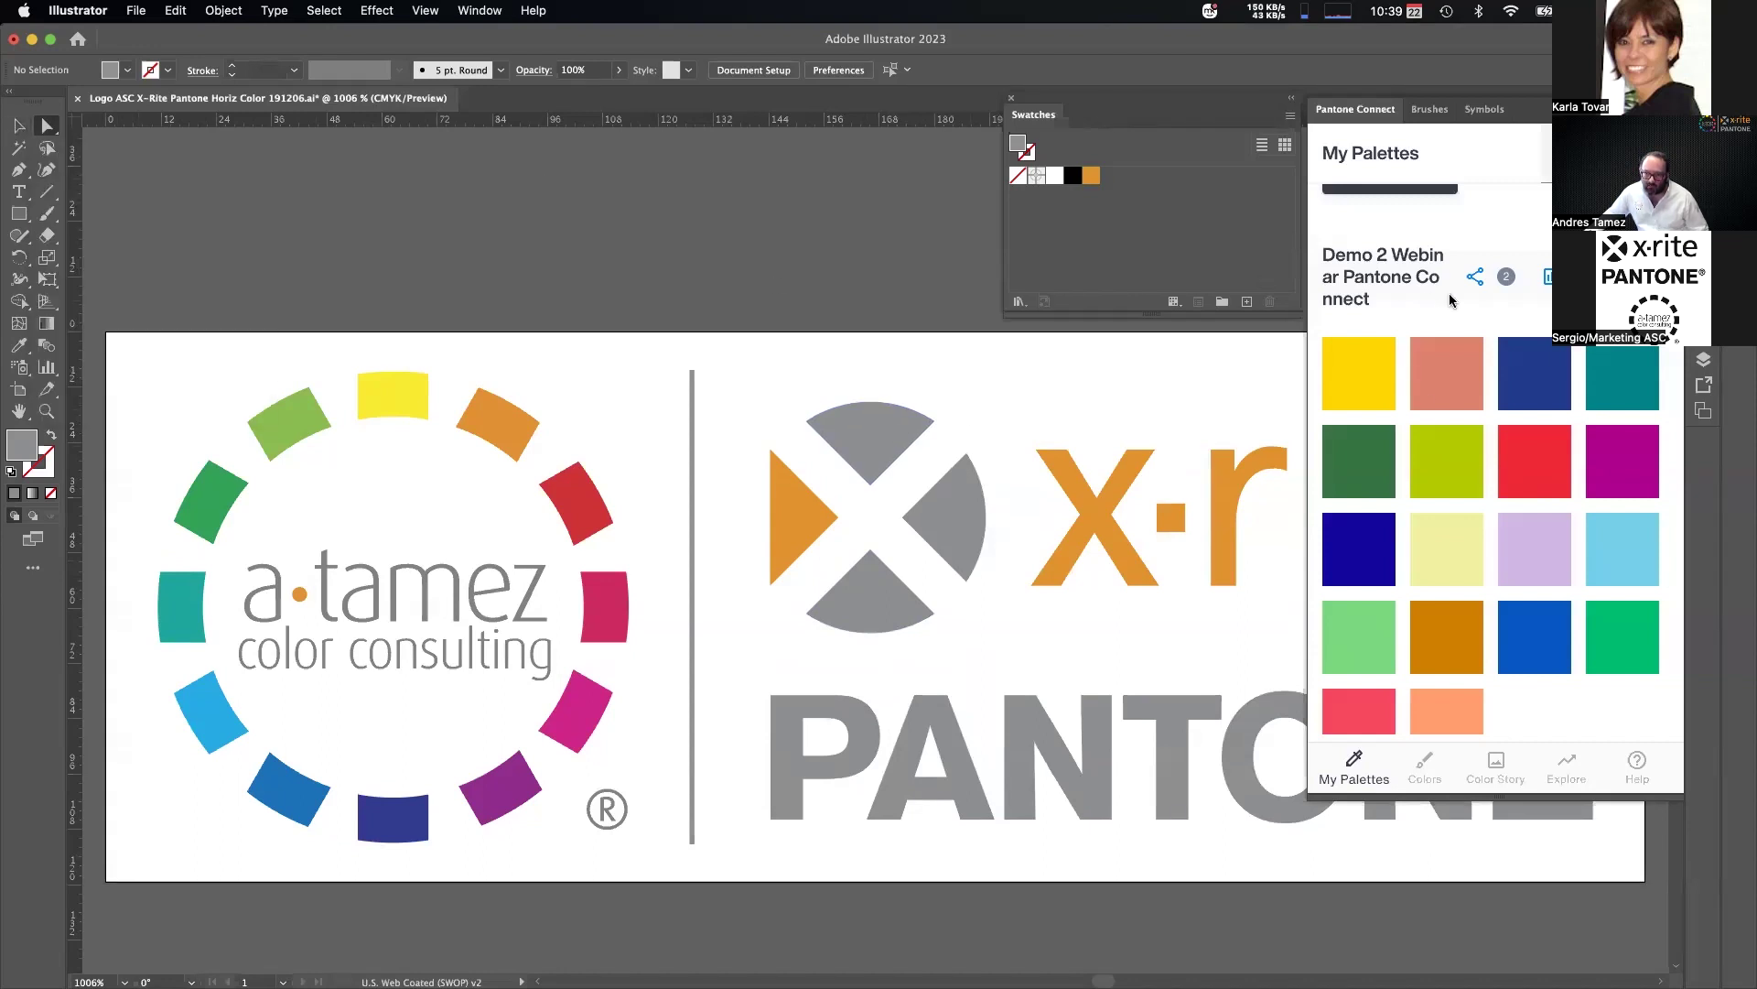
pyautogui.scroll(1, 1370, 365)
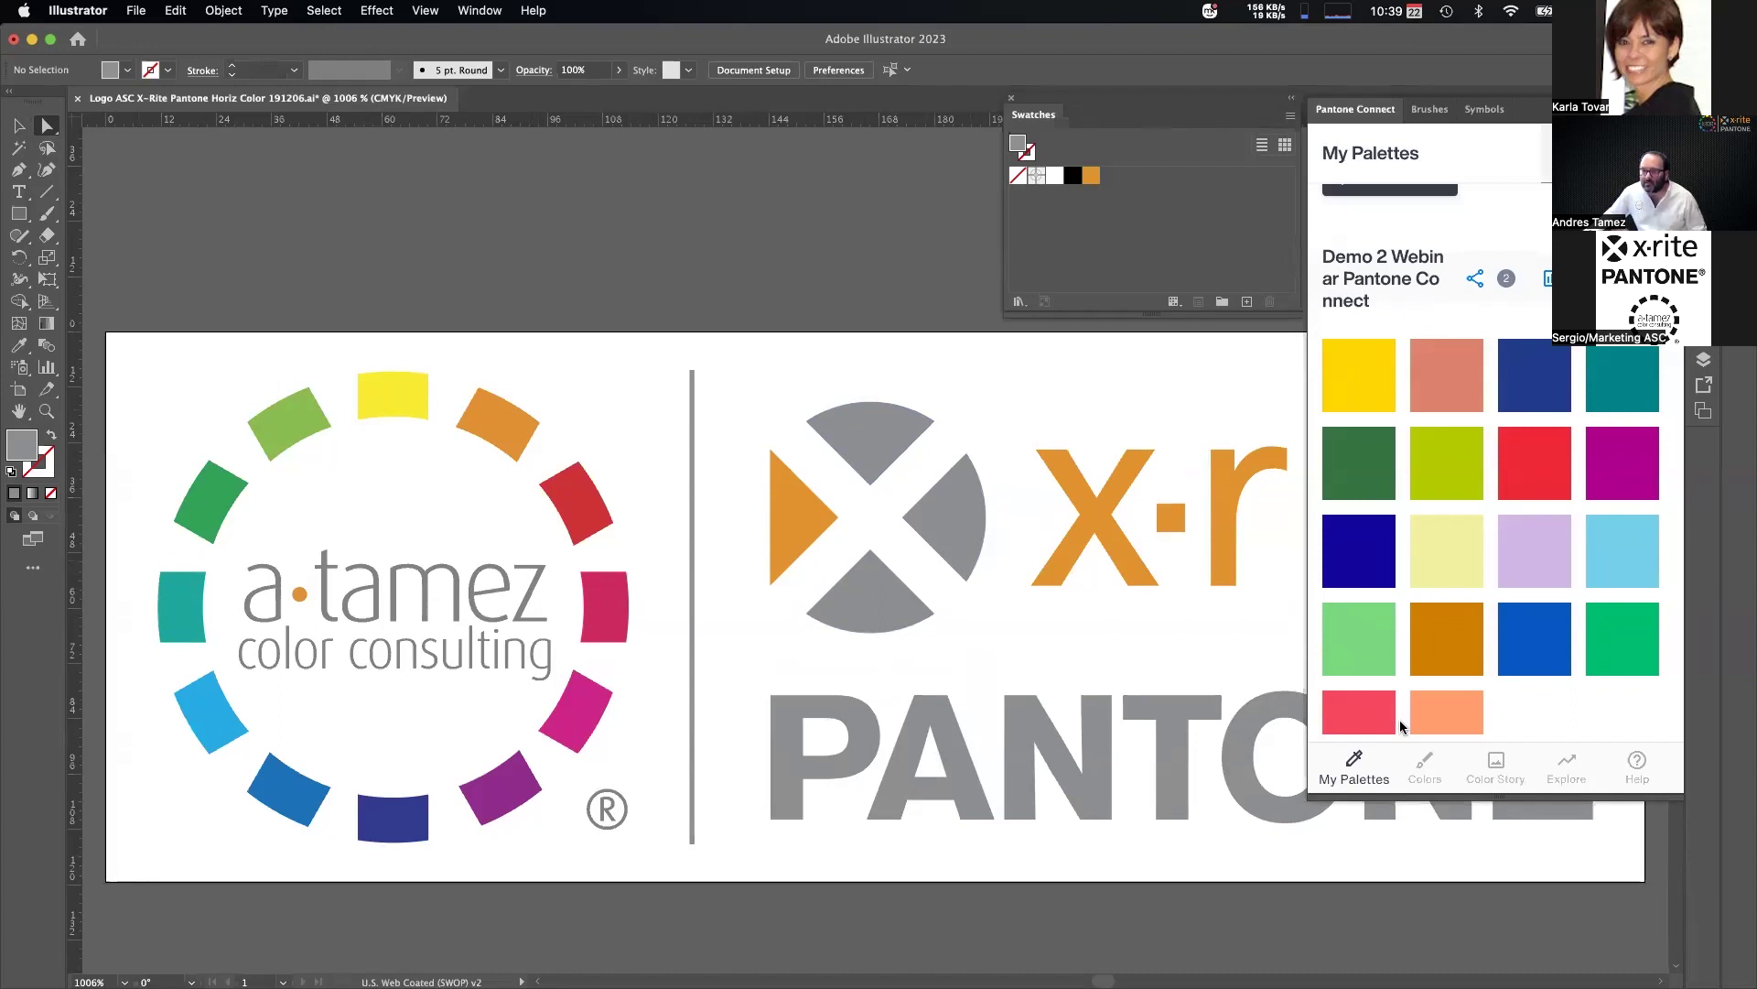
# Open Pantone Connect's Pick guide and fill the X's top wedge with Dark Blue C.
pyautogui.click(1426, 767)
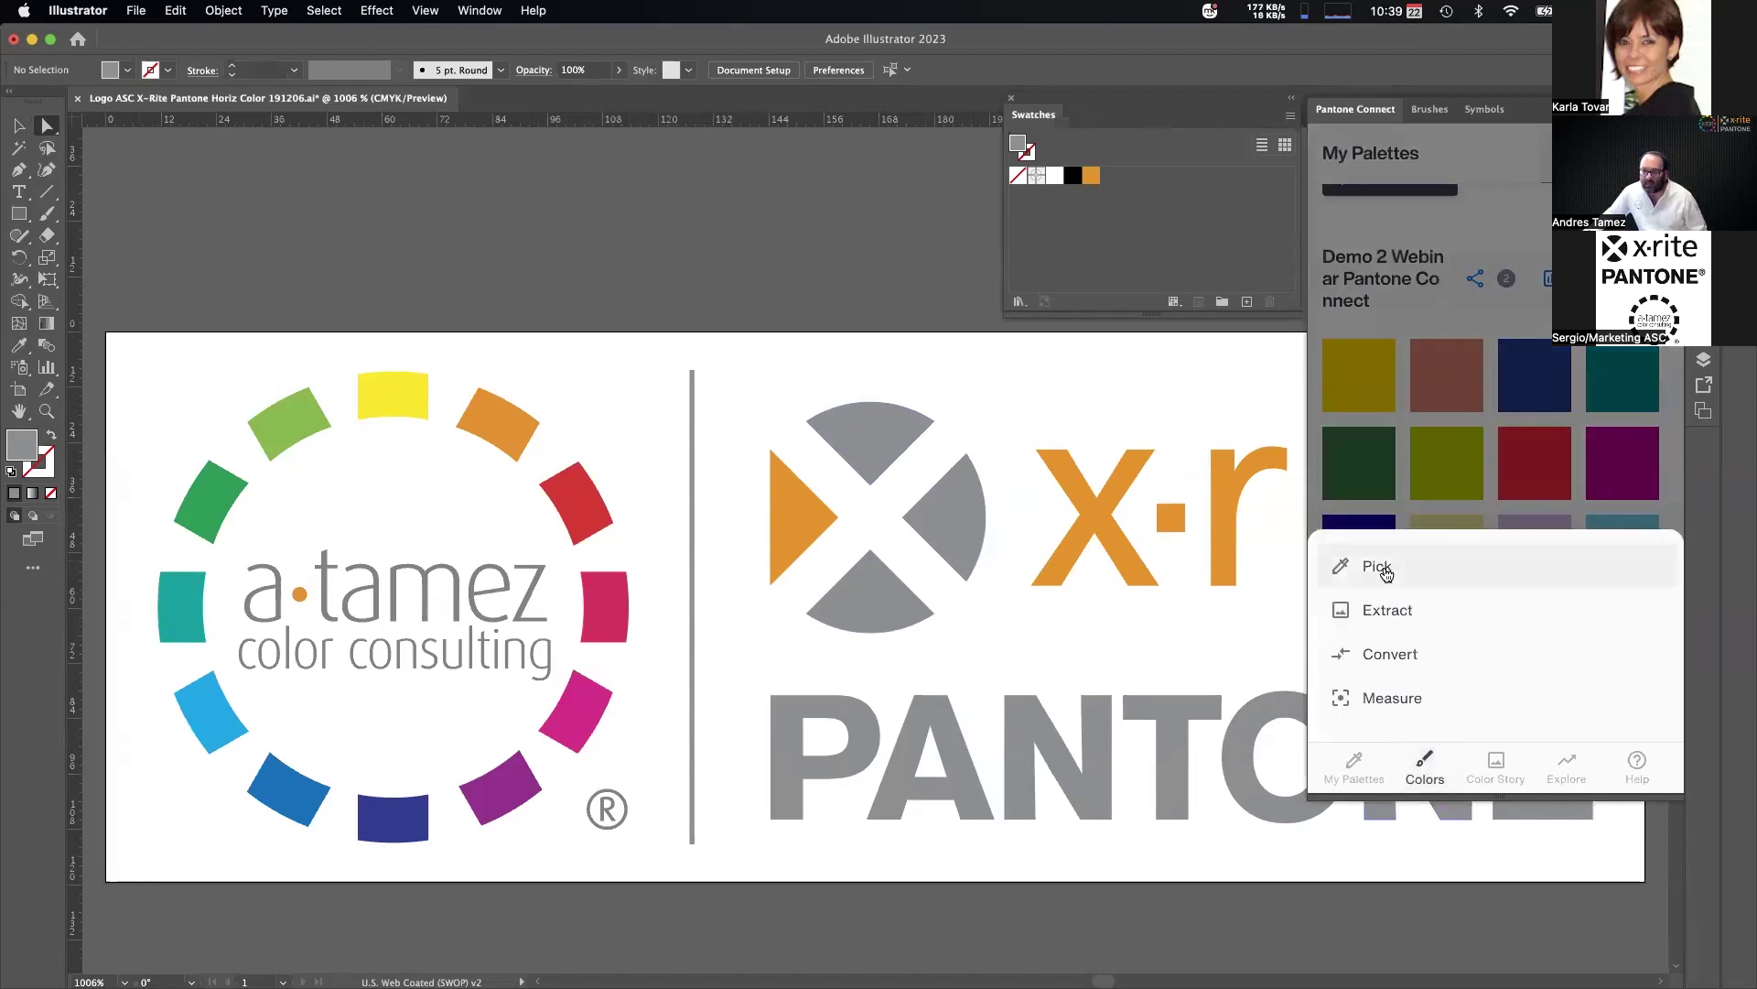
pyautogui.click(1322, 565)
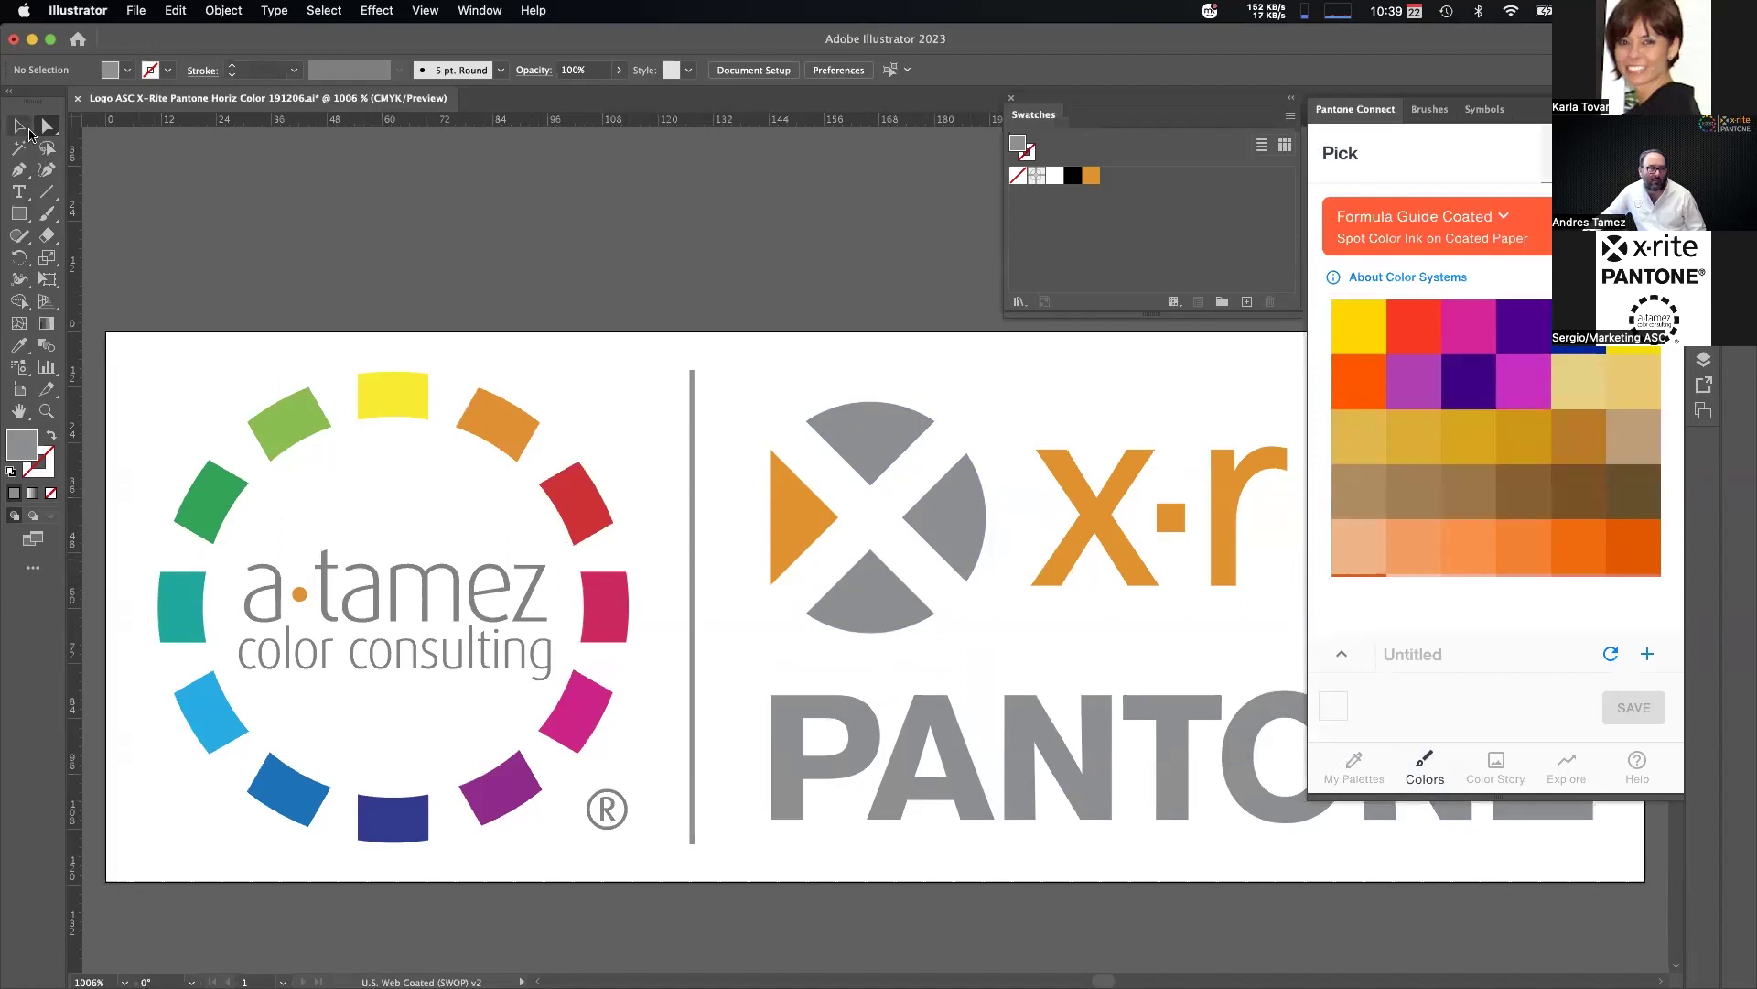
pyautogui.click(882, 465)
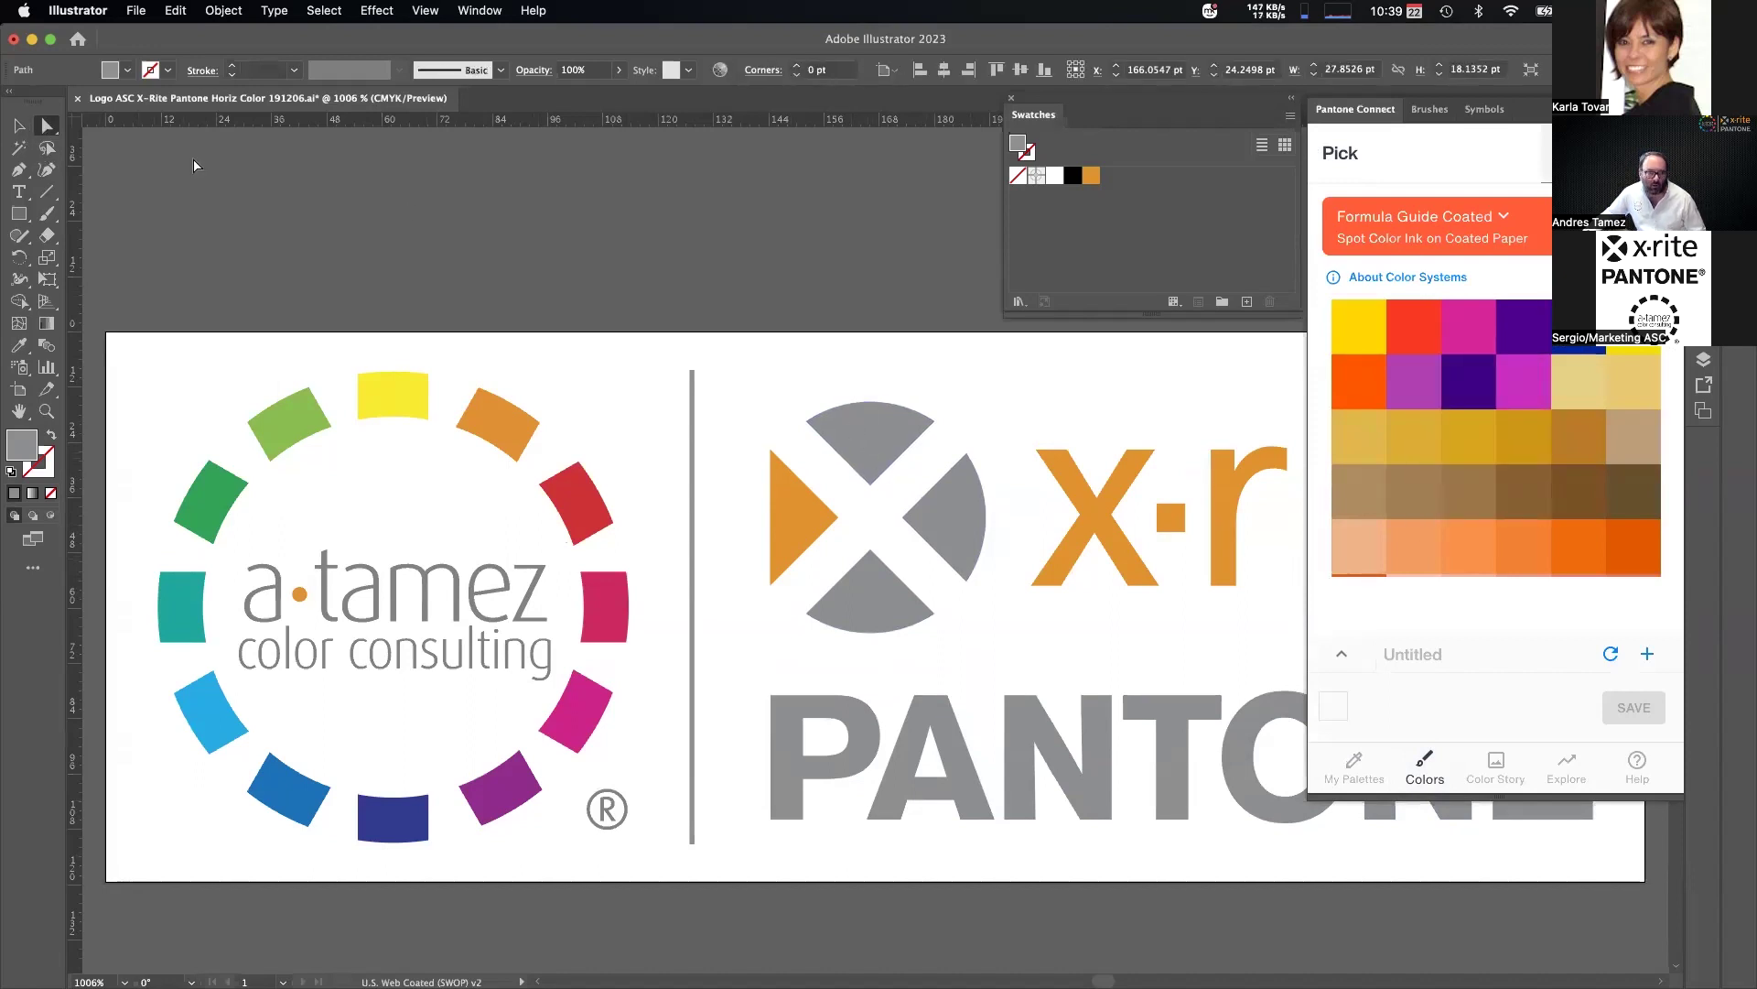
pyautogui.click(893, 419)
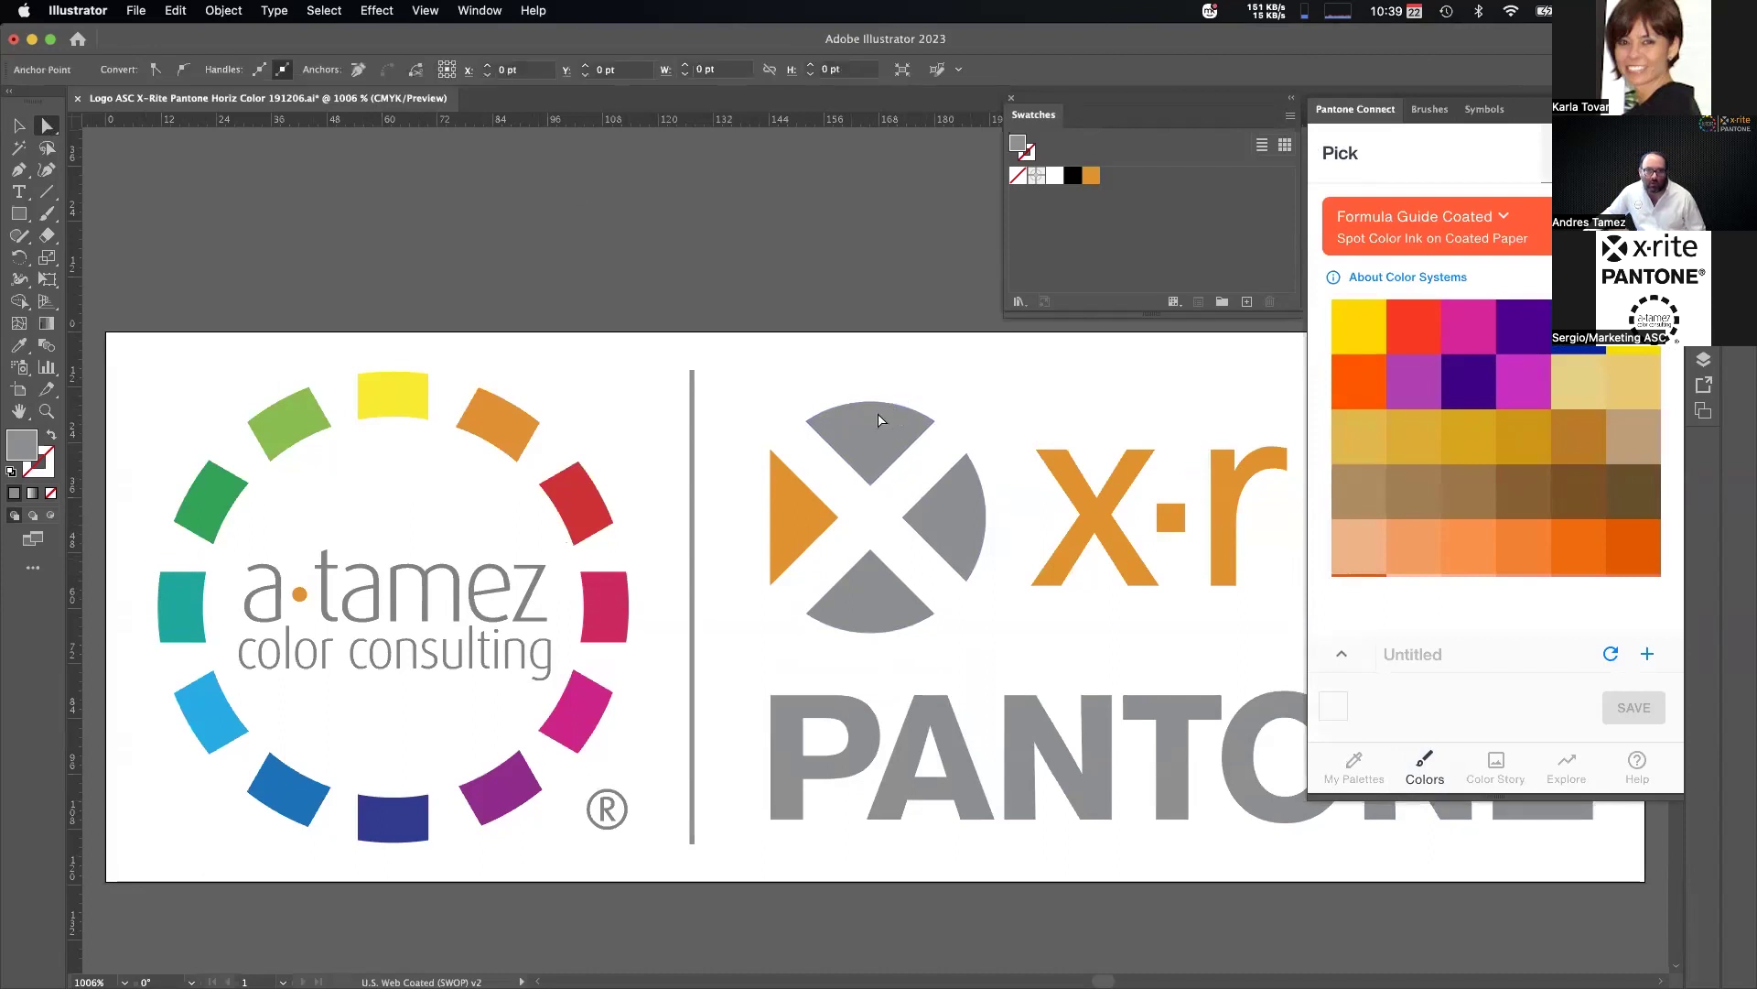
pyautogui.click(1428, 318)
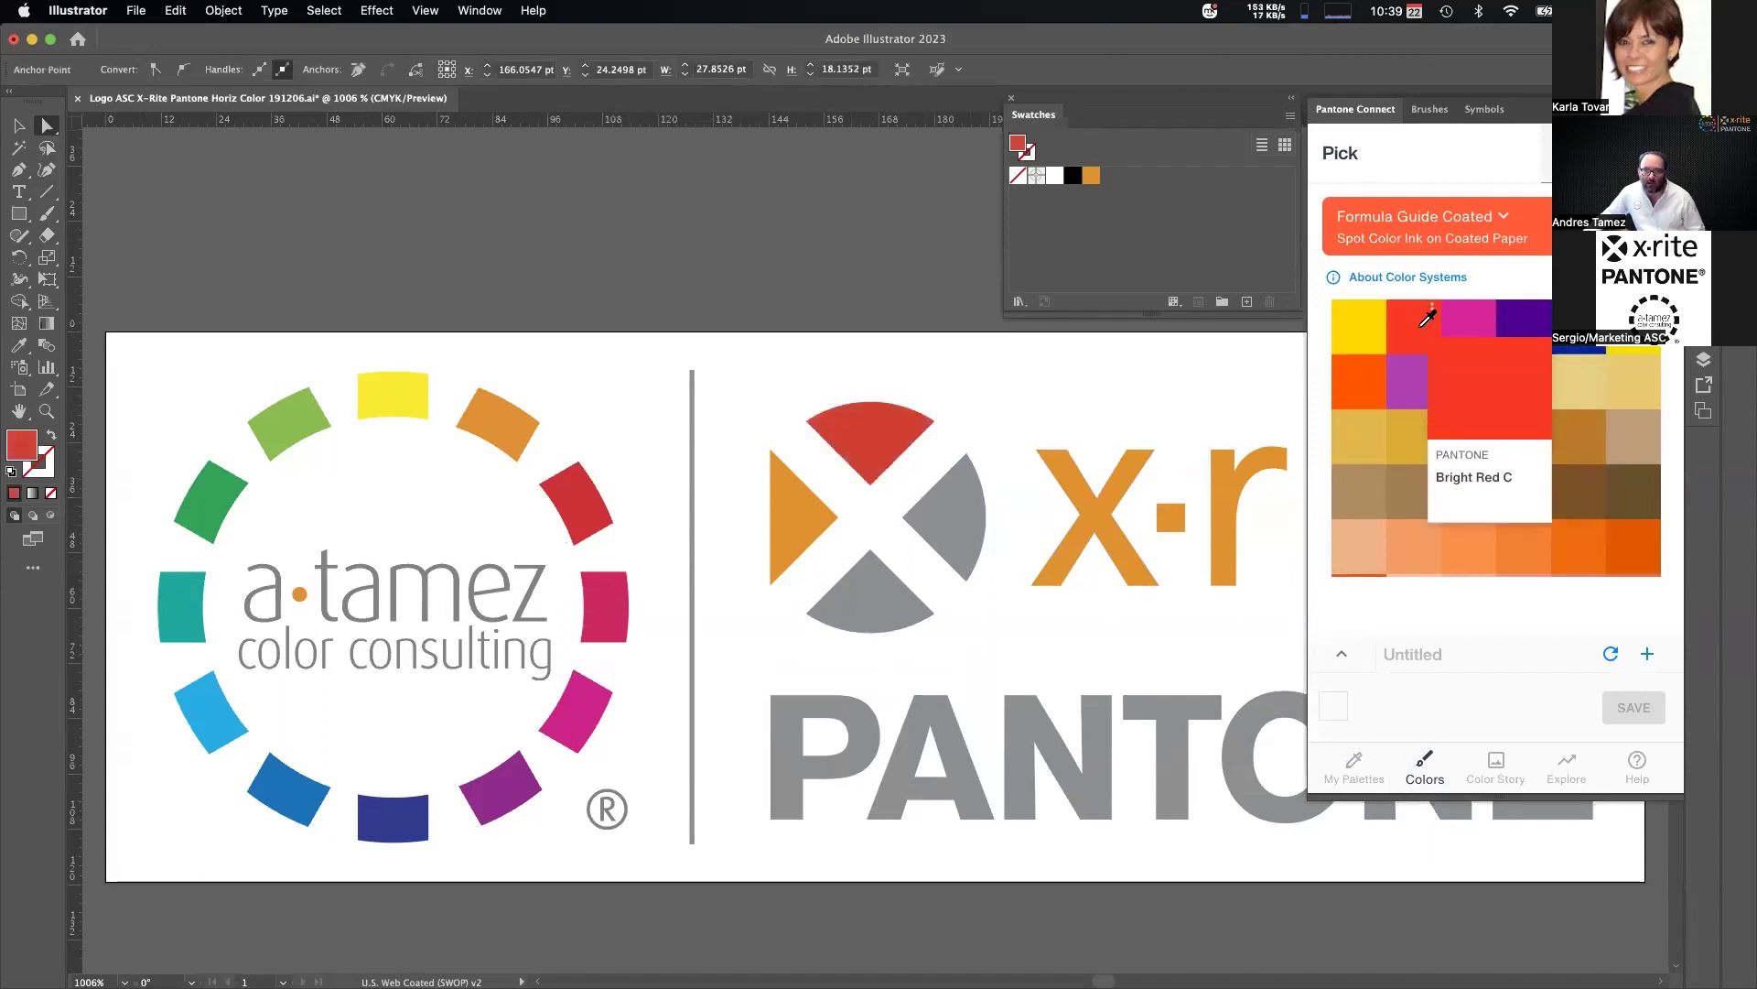
pyautogui.click(1469, 378)
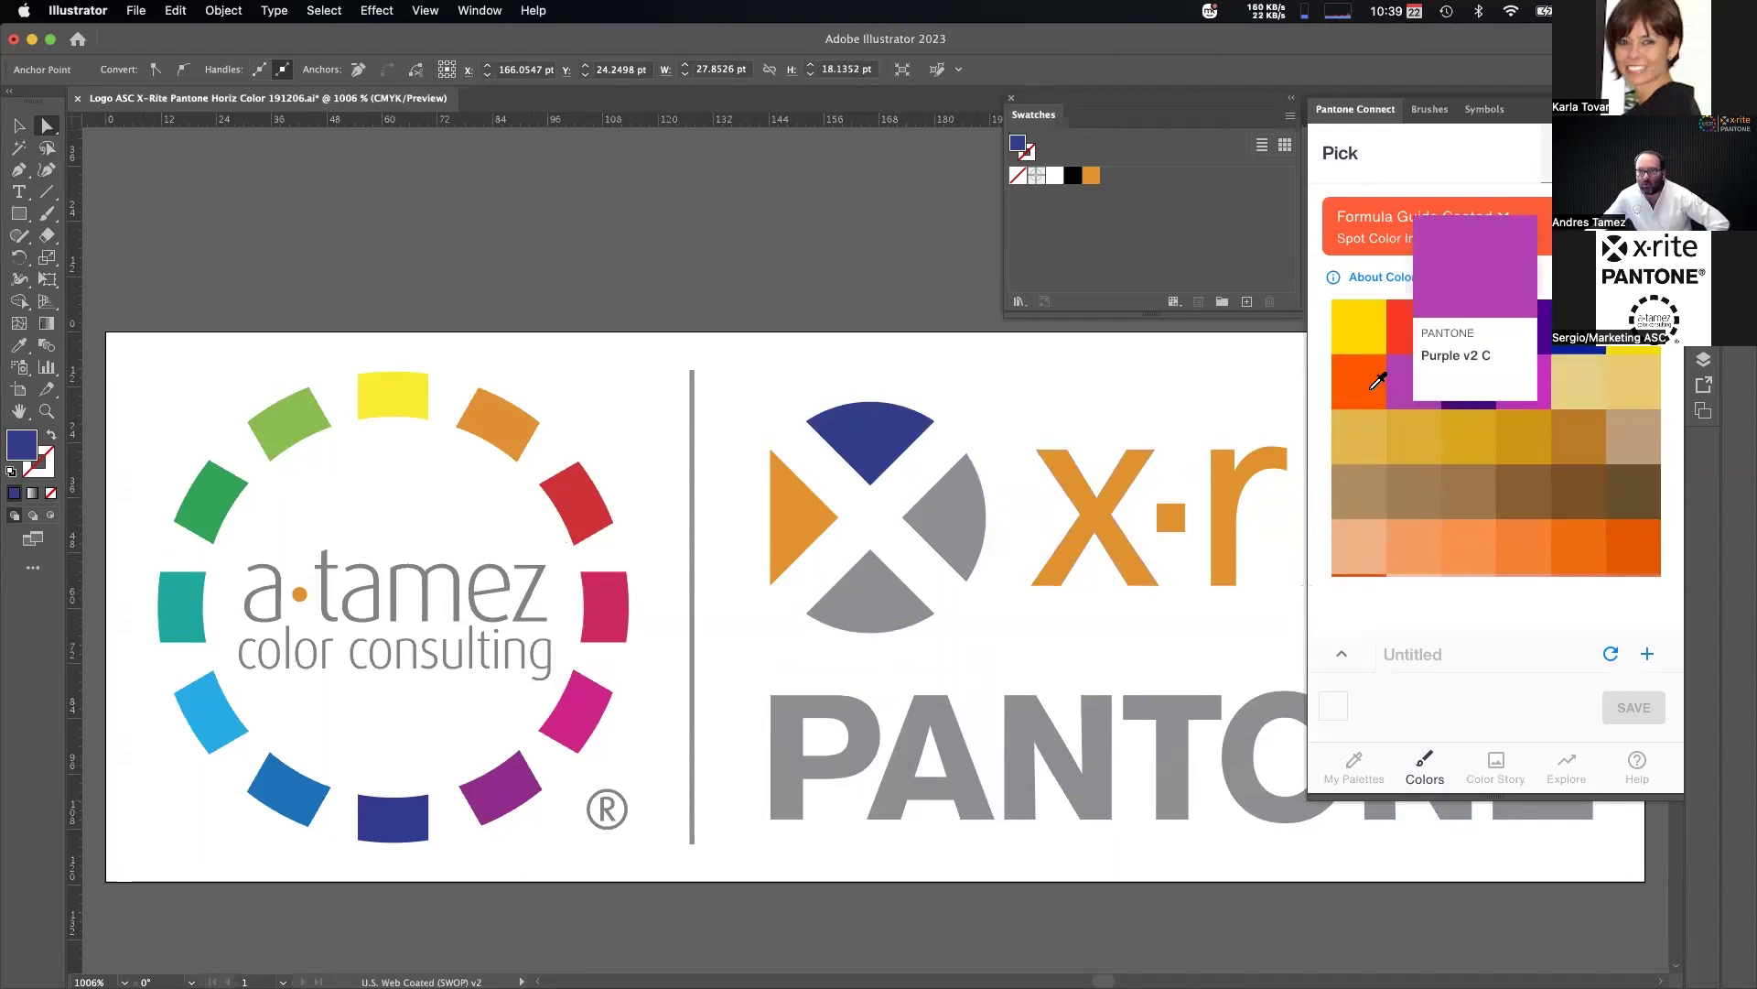
# Fill the right wedge with Orange 016 C and the bottom wedge with 6063 C.
pyautogui.click(961, 522)
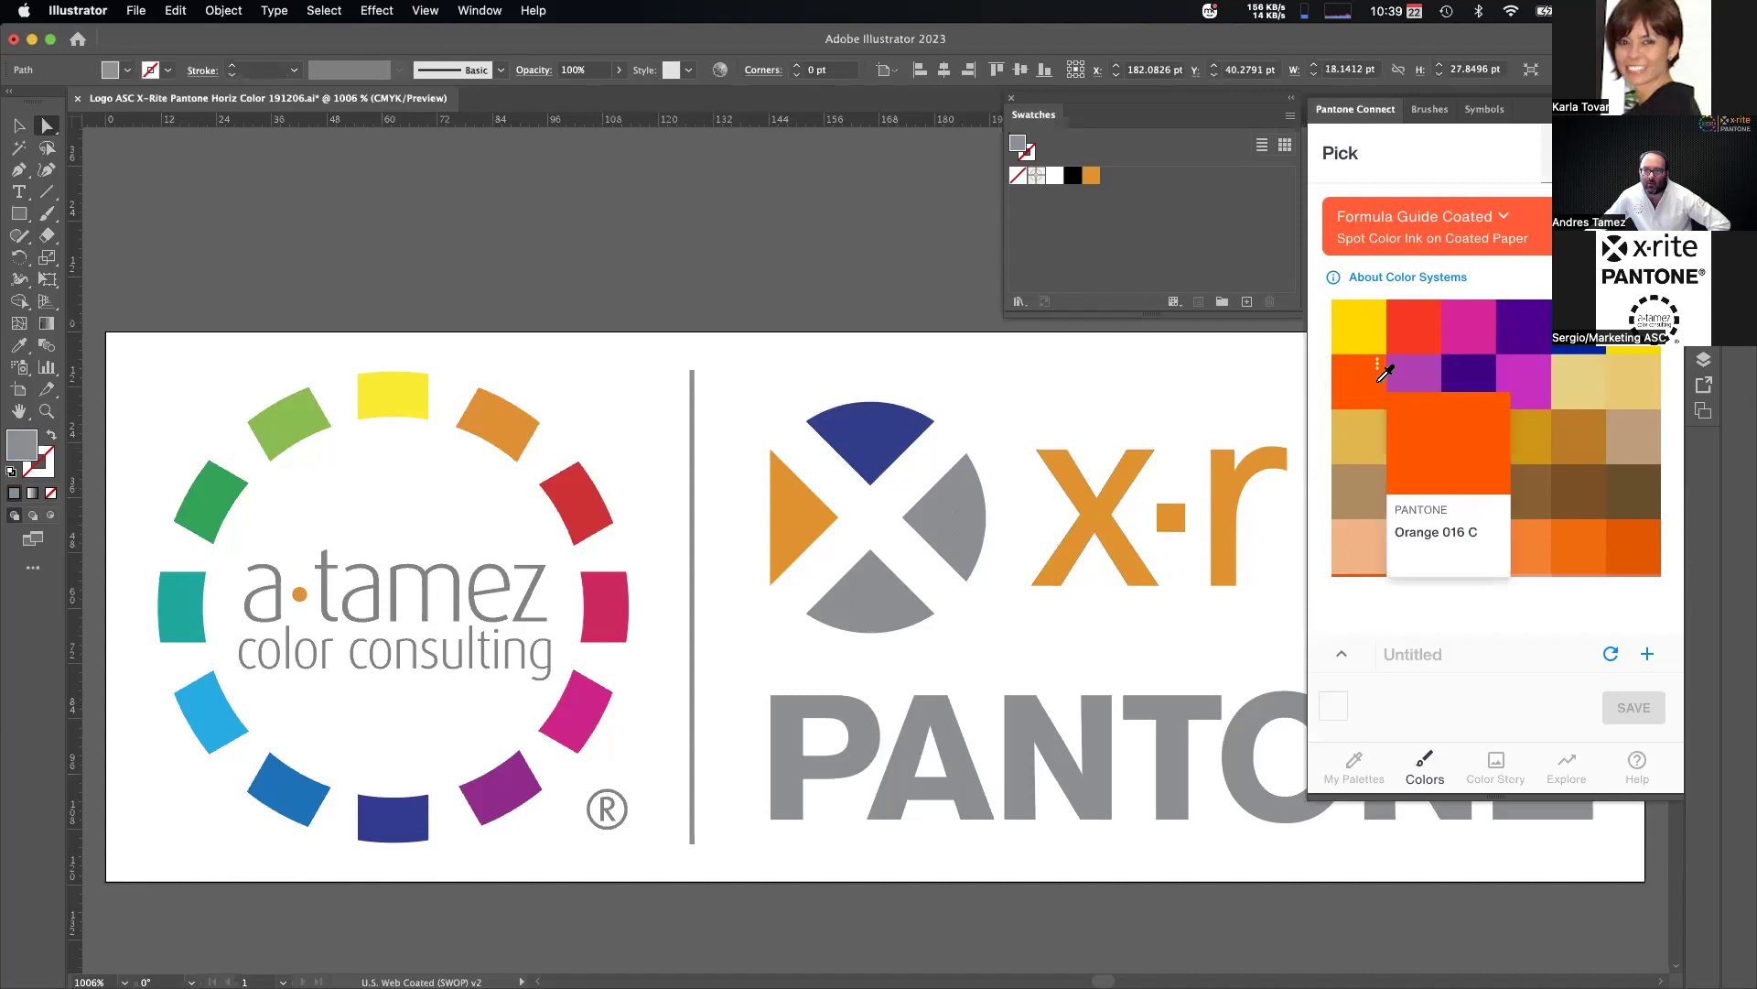
pyautogui.click(1355, 385)
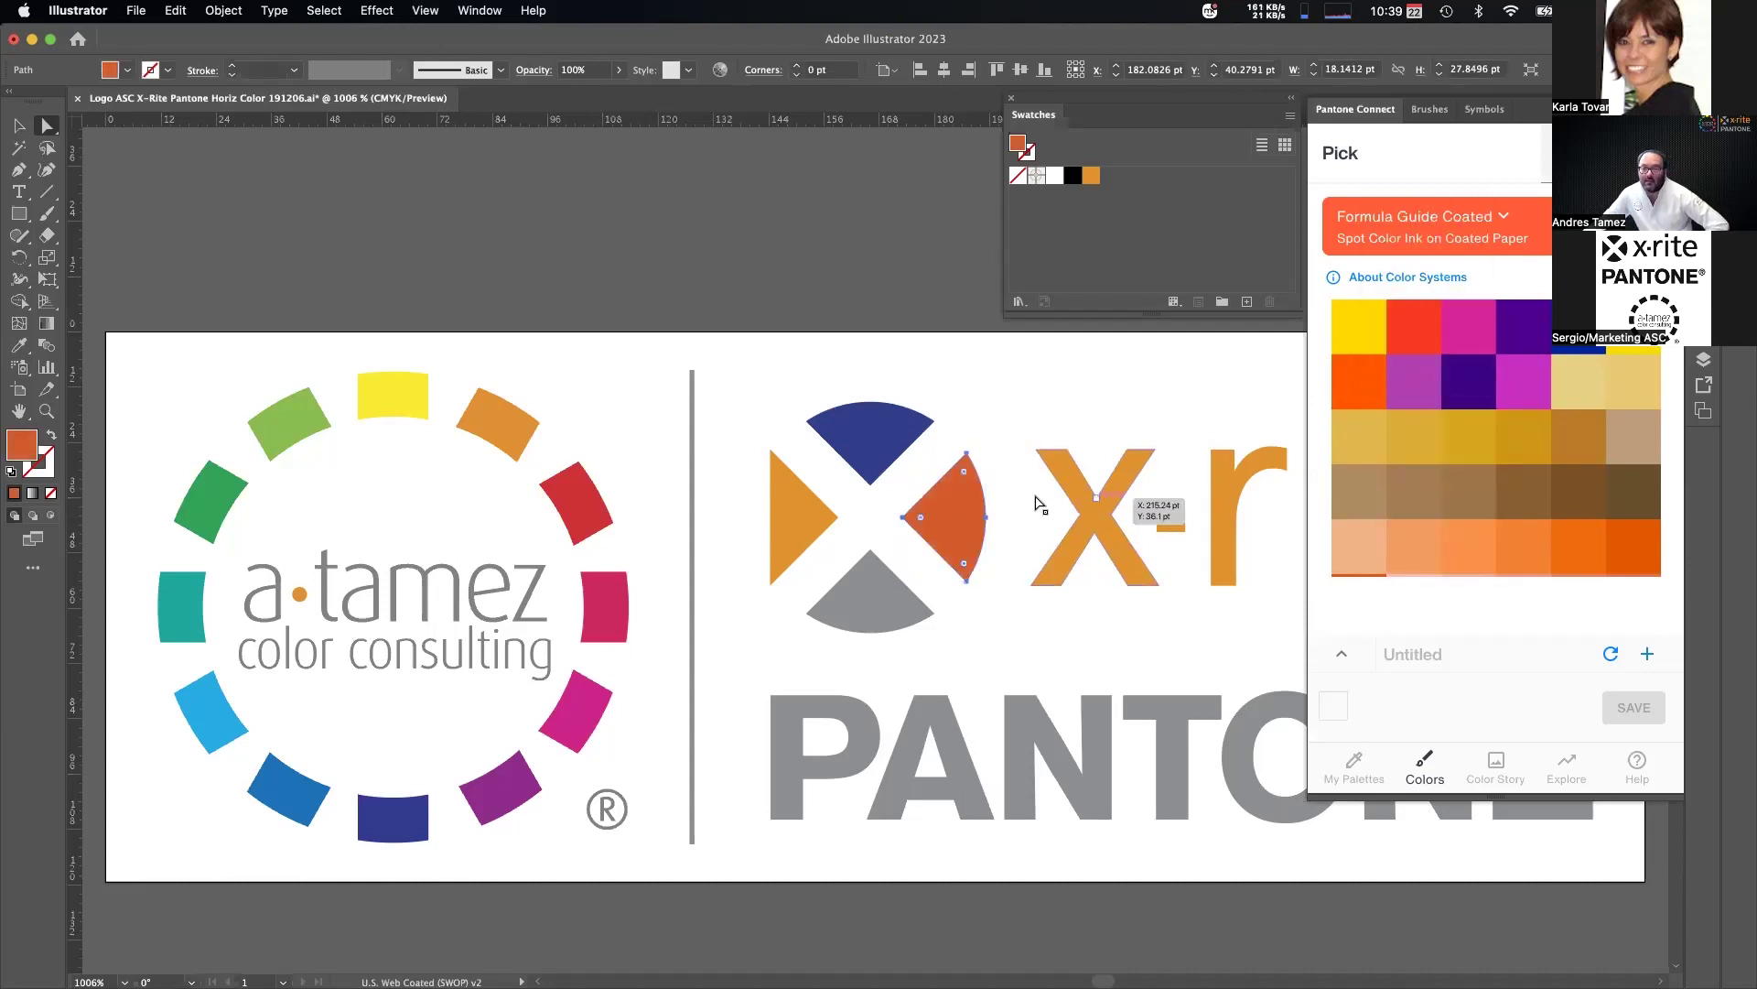
pyautogui.click(858, 618)
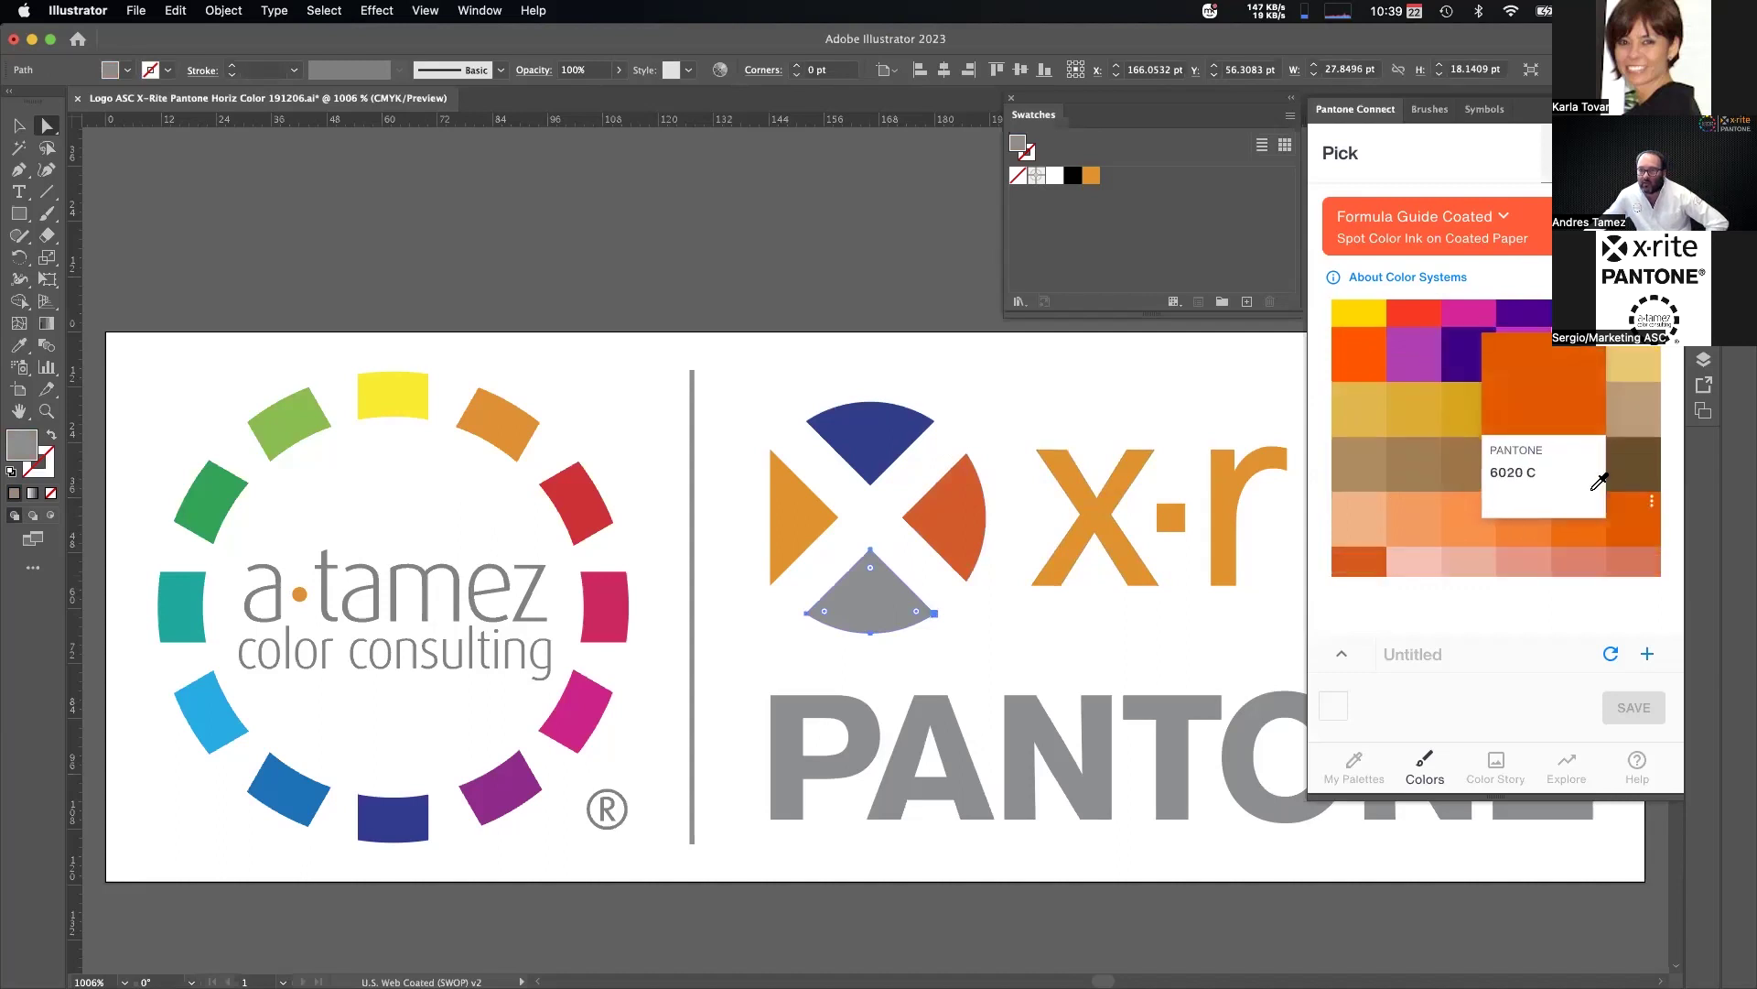
pyautogui.scroll(-5, 1437, 474)
pyautogui.click(1359, 435)
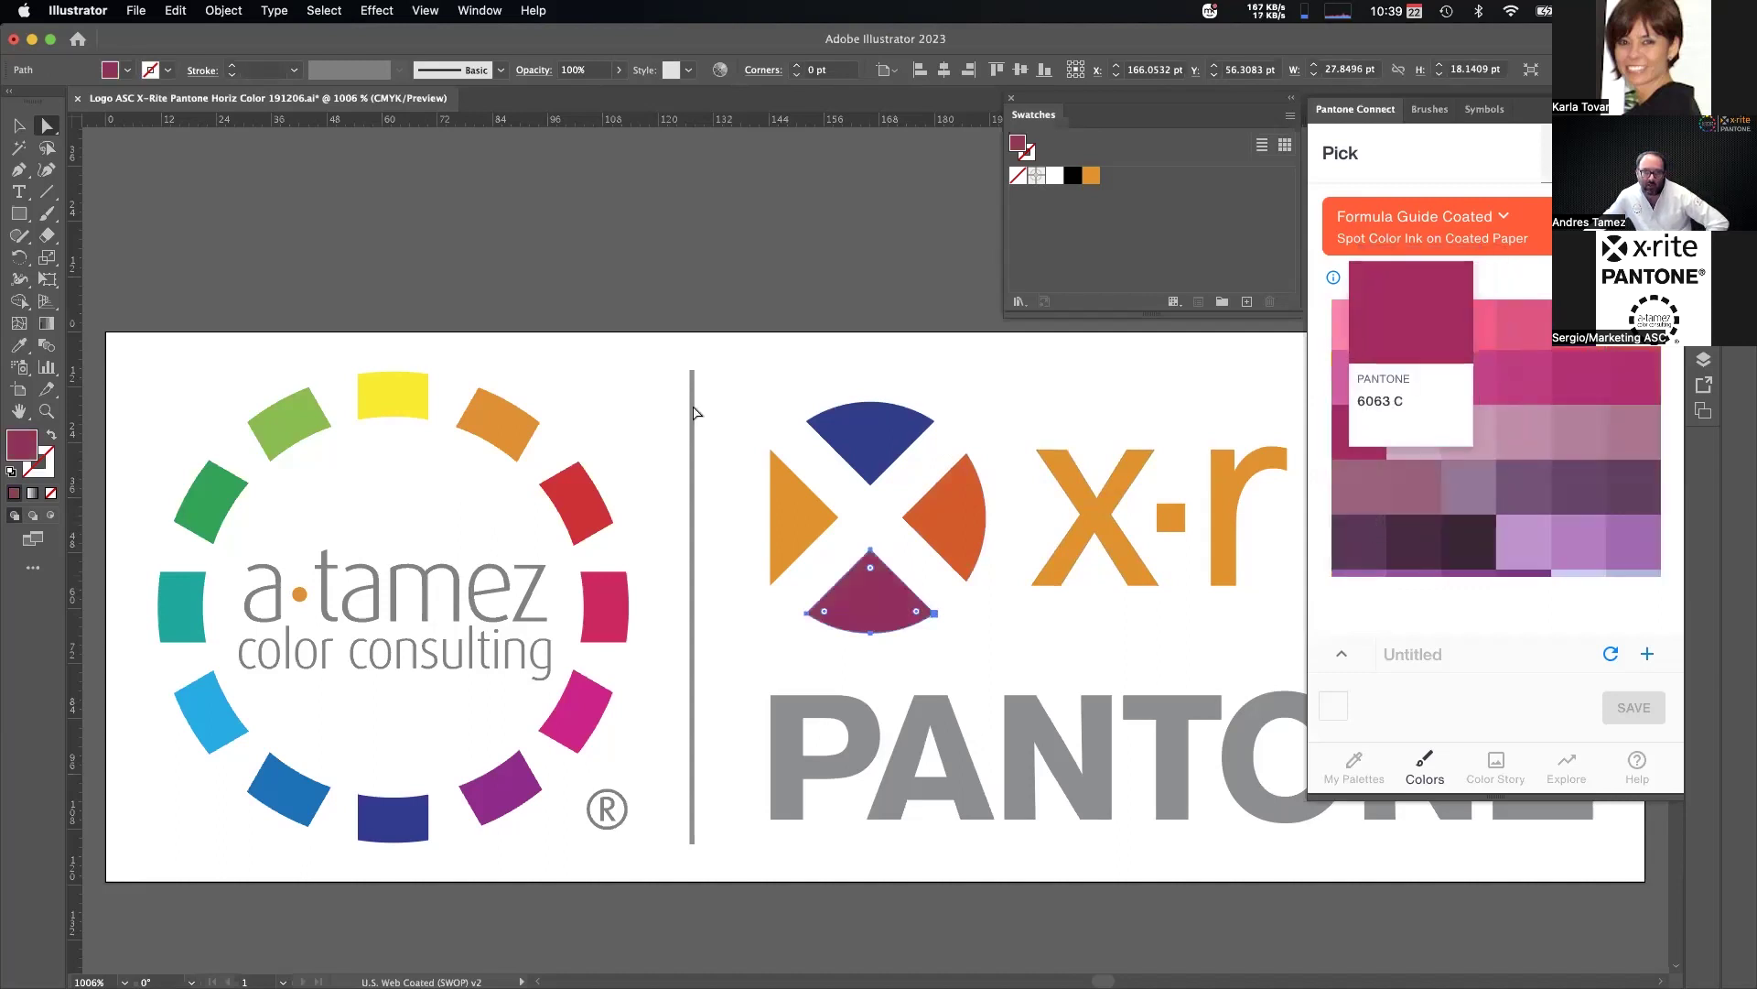
pyautogui.click(19, 128)
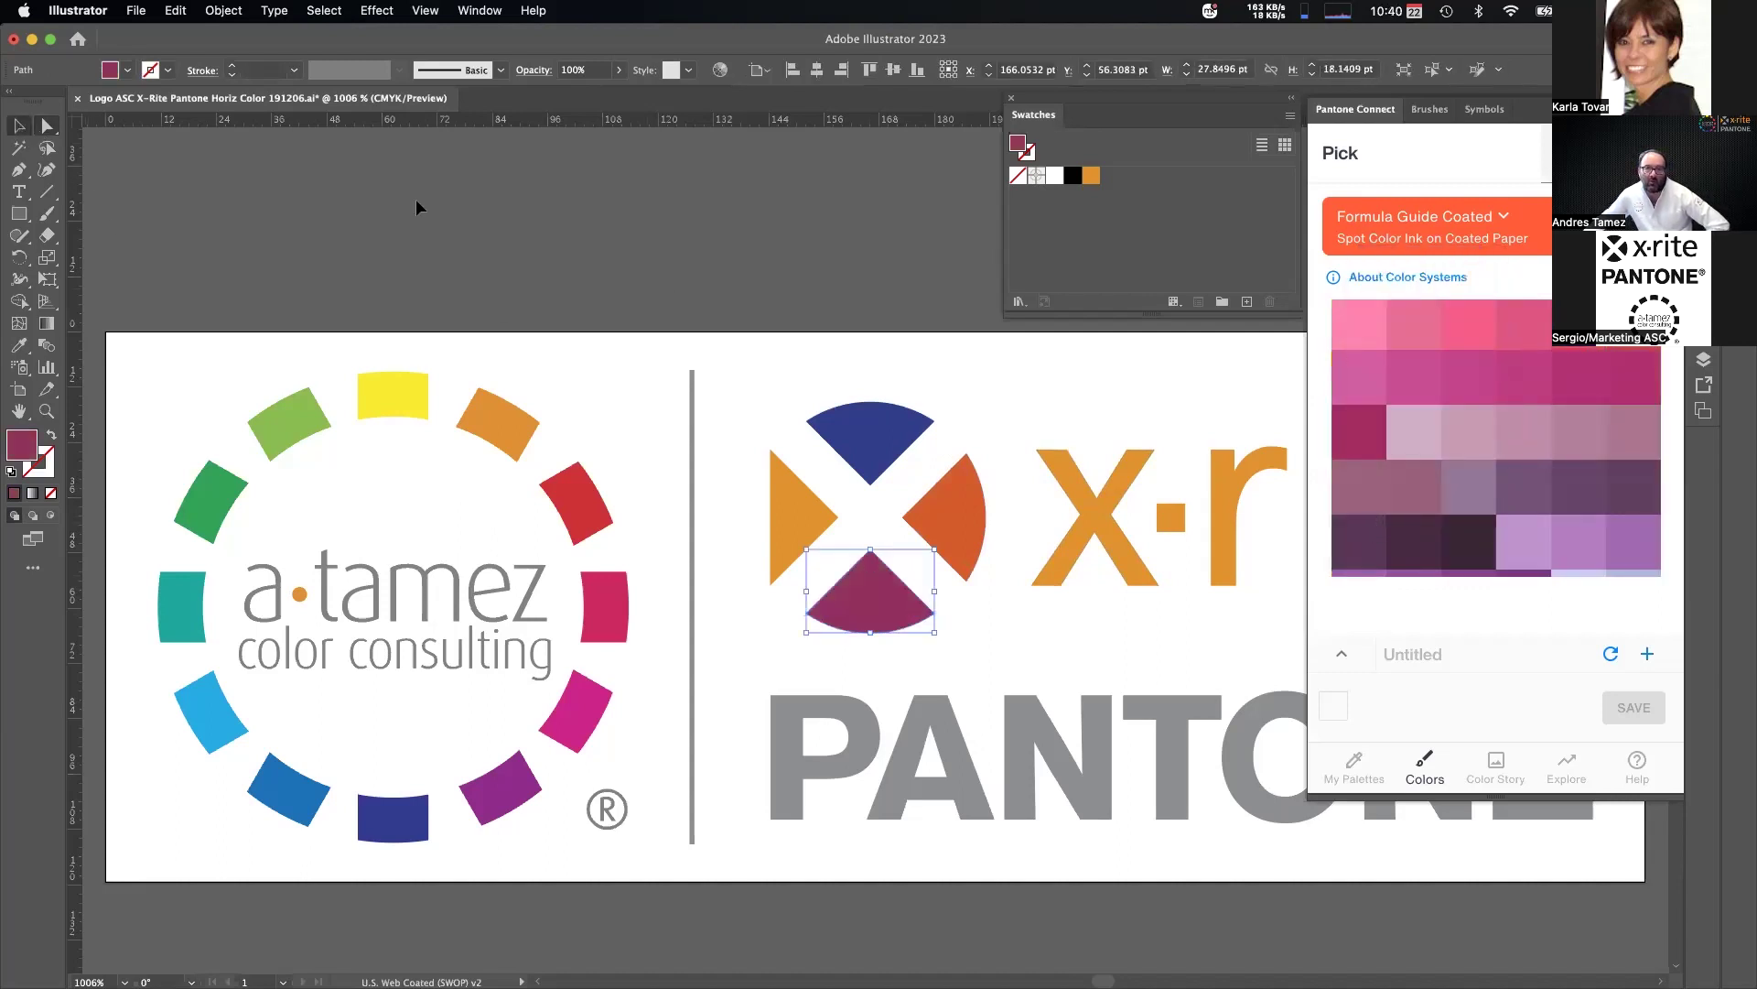
pyautogui.click(571, 211)
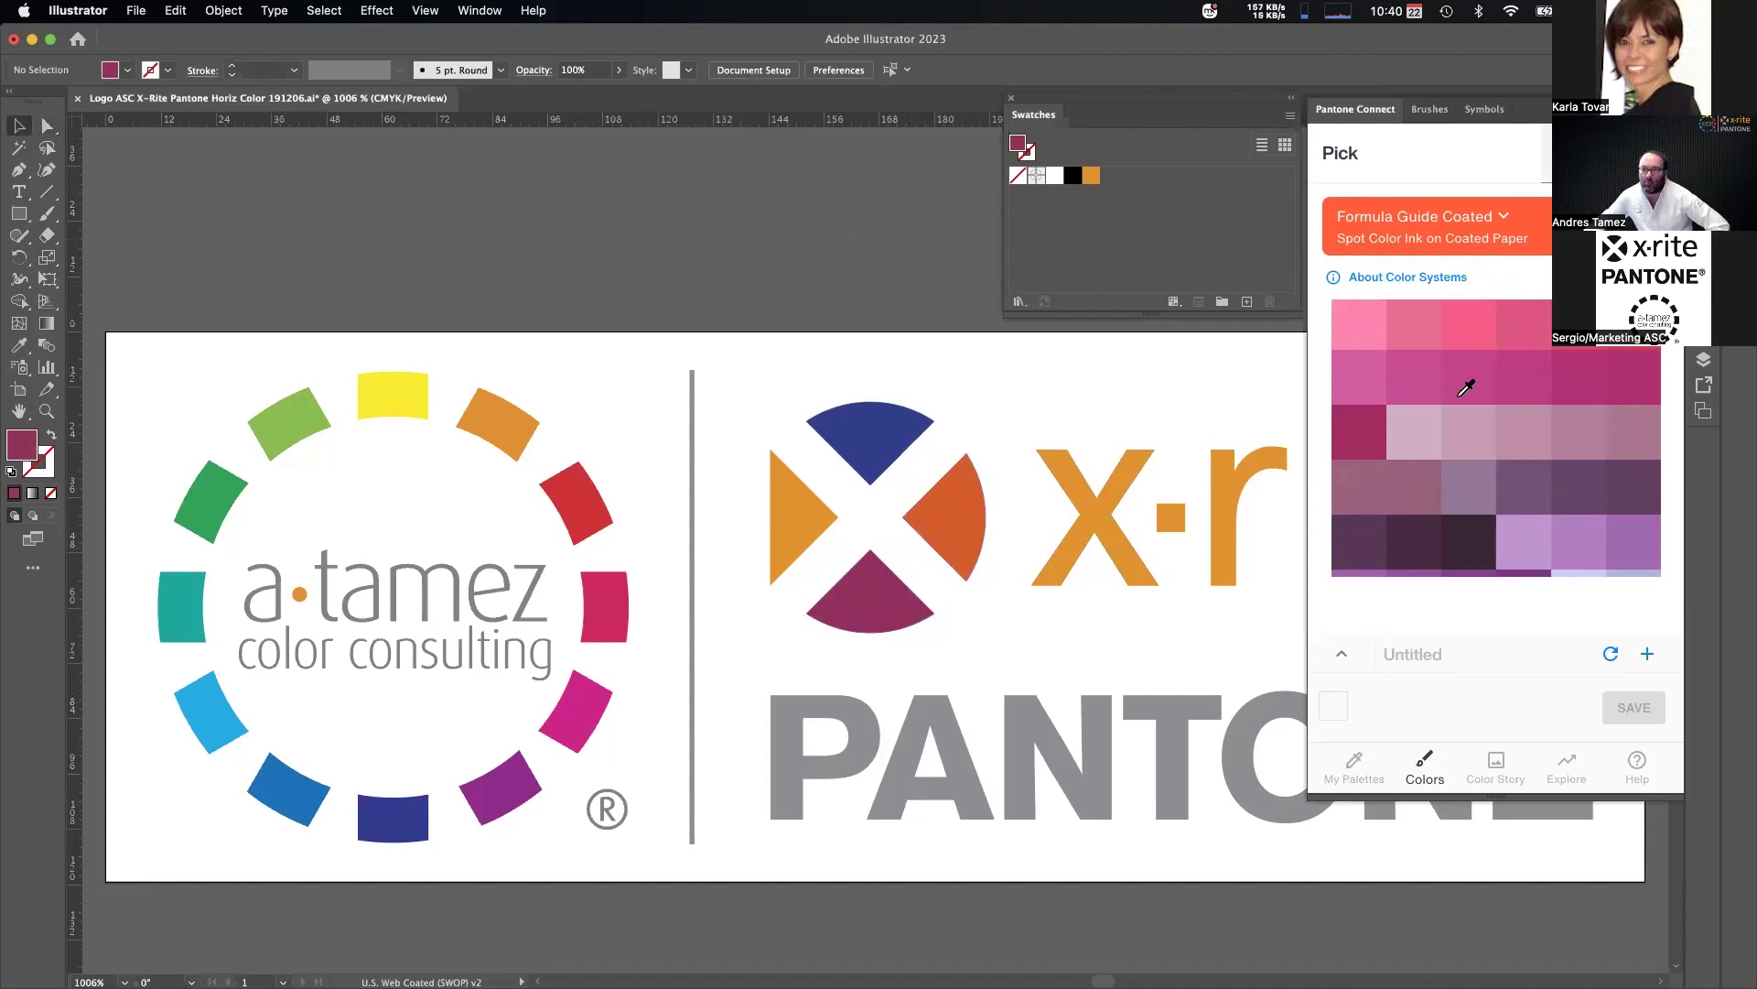
pyautogui.scroll(10, 1463, 381)
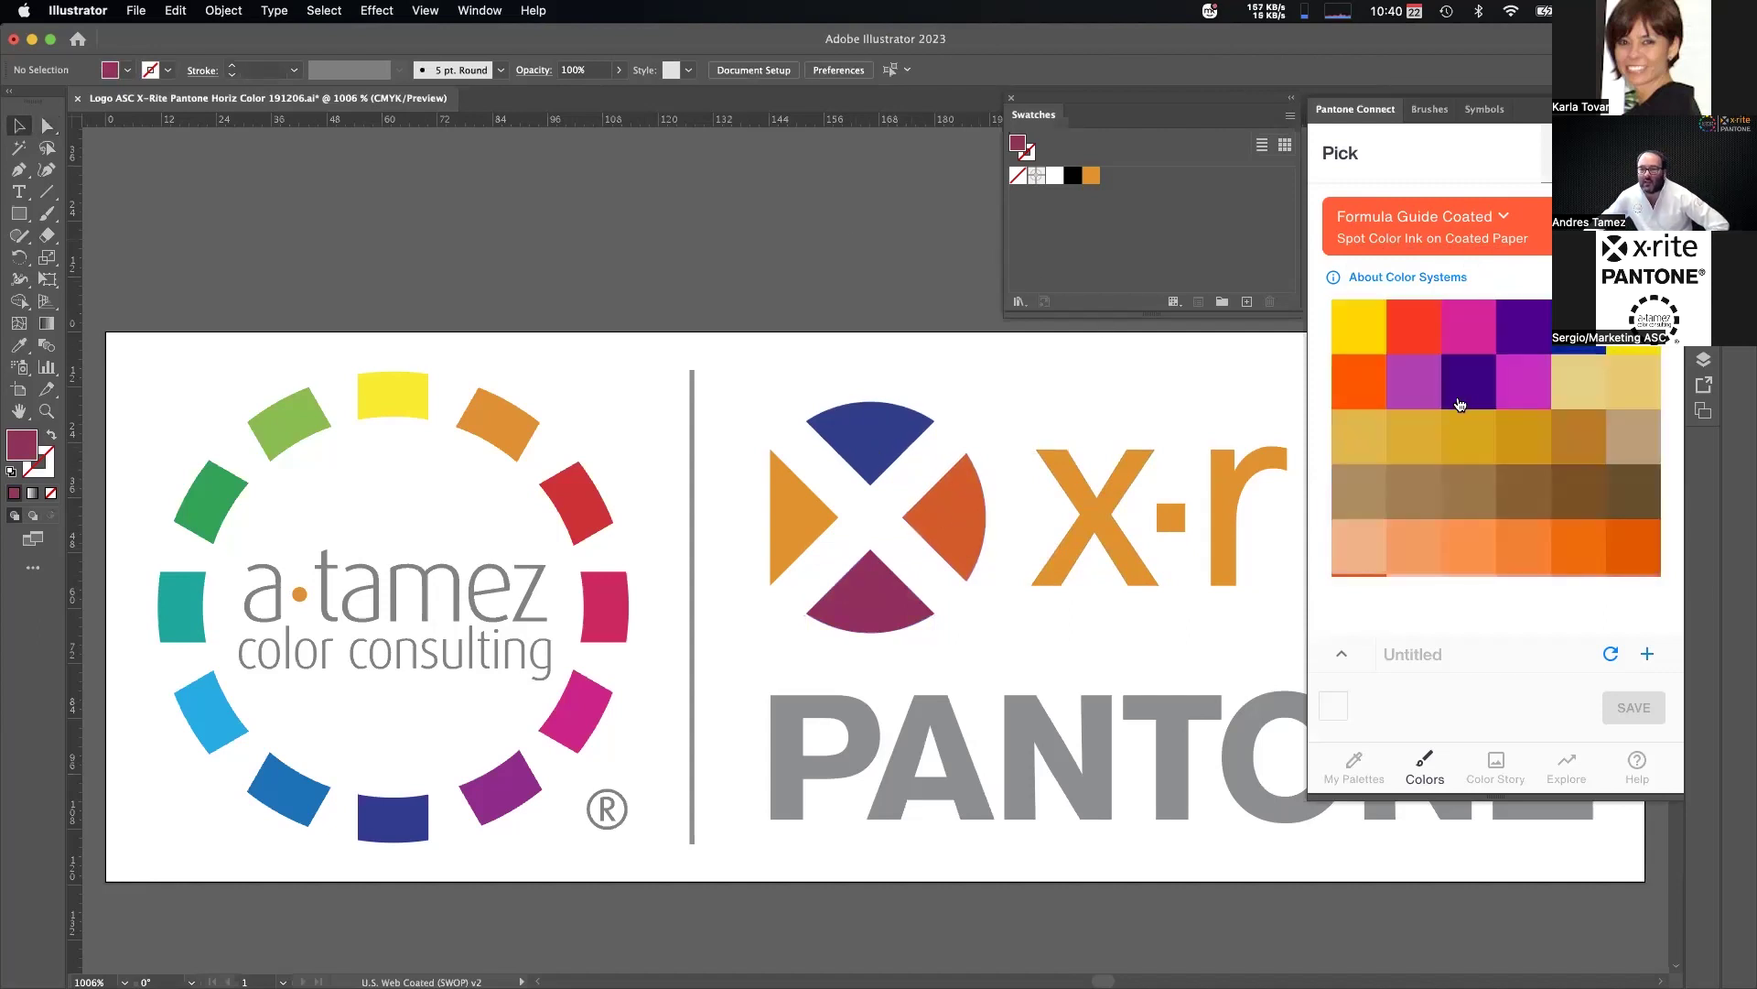
# Add Yellow 012 C, salmon 6025 C and dark blue 6104 C from the Demo 2 palette to the swatches.
pyautogui.click(1369, 769)
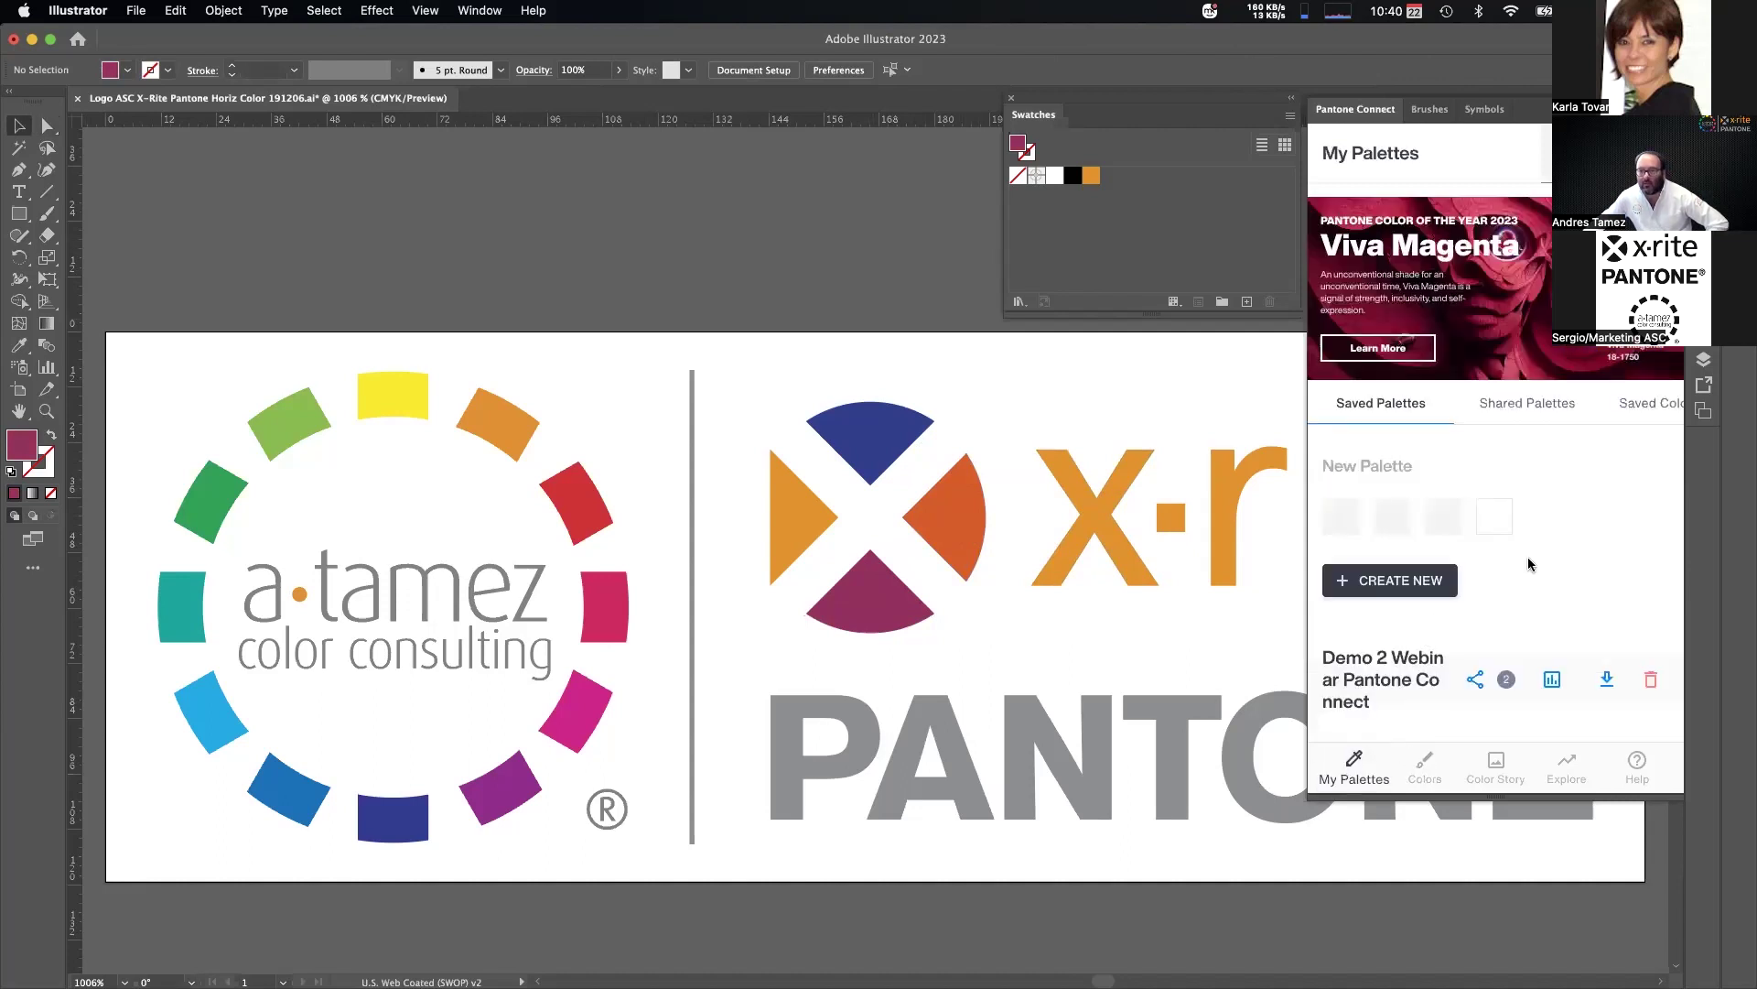
pyautogui.scroll(-5, 1529, 564)
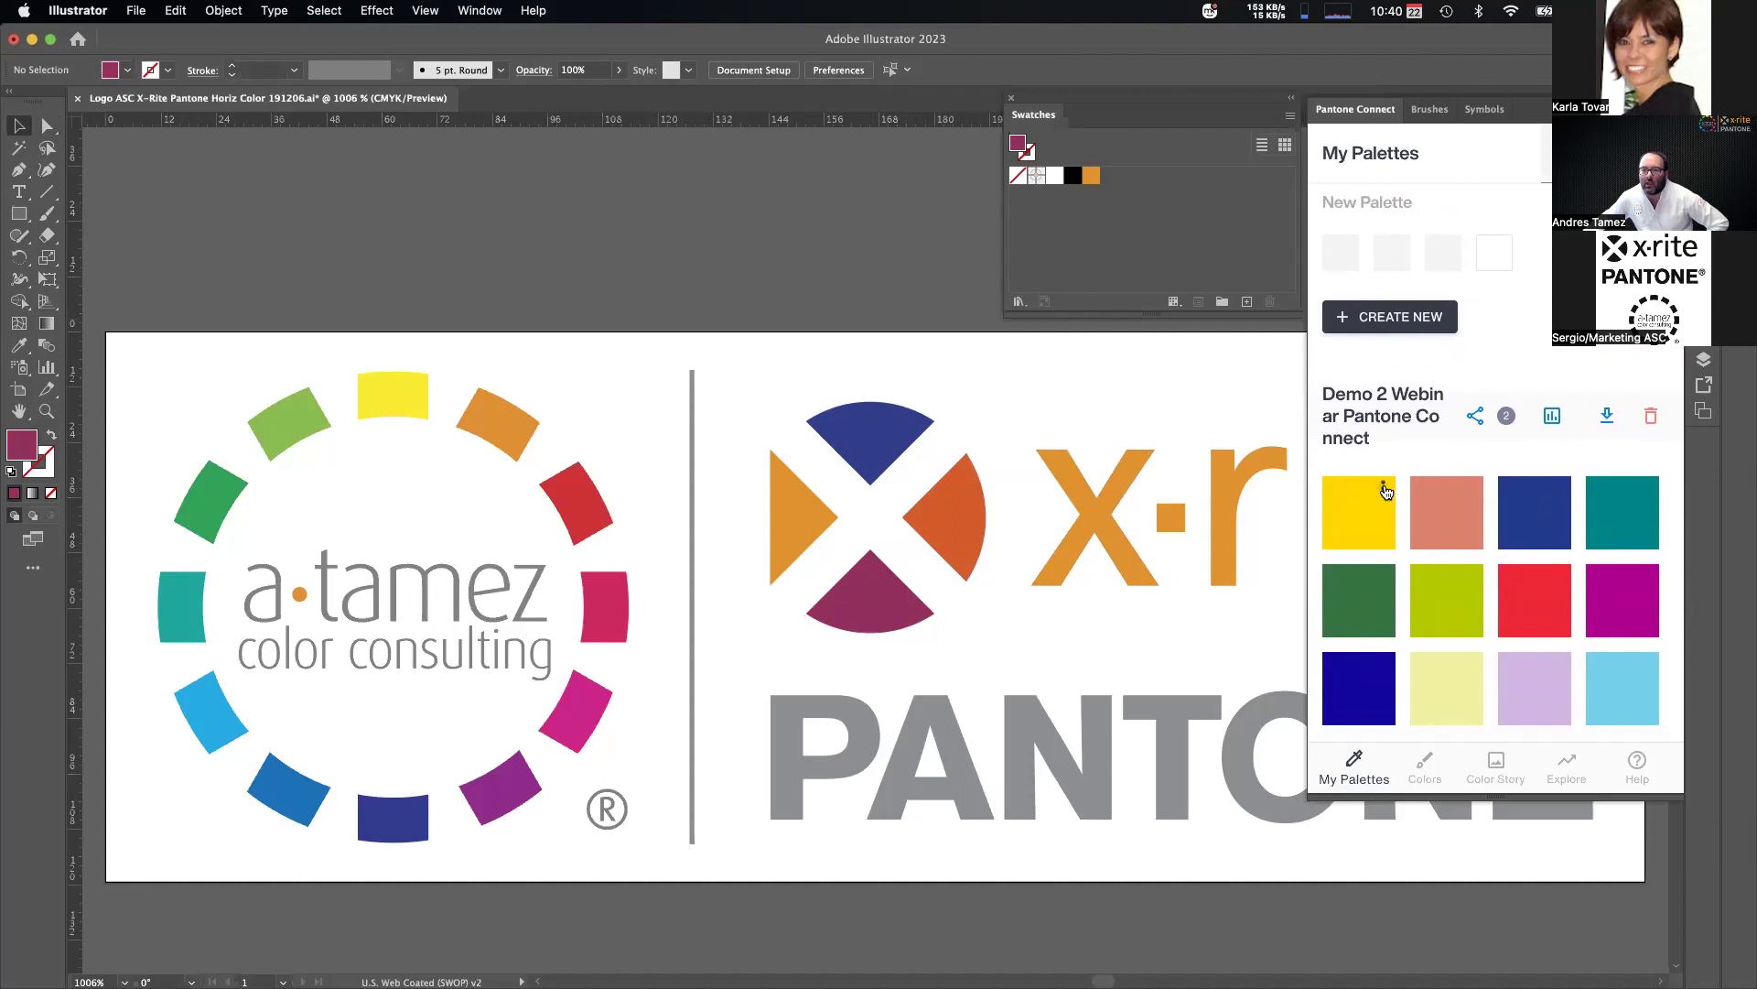
pyautogui.click(1385, 491)
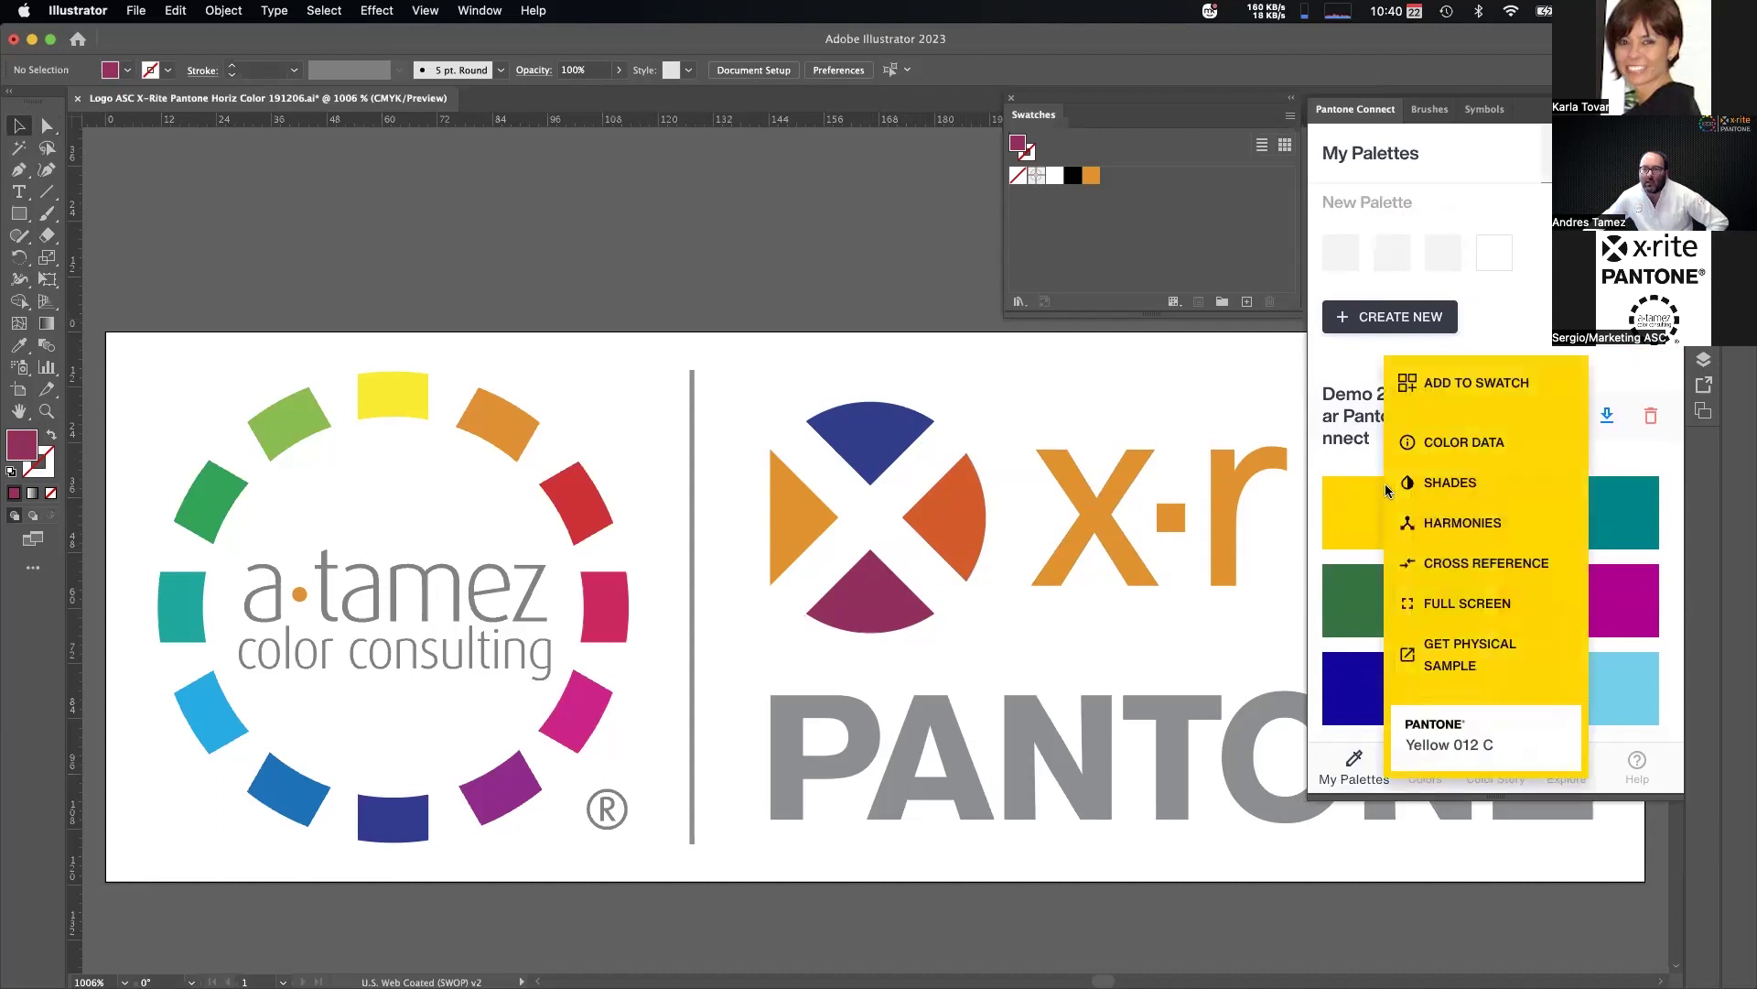
pyautogui.click(1492, 388)
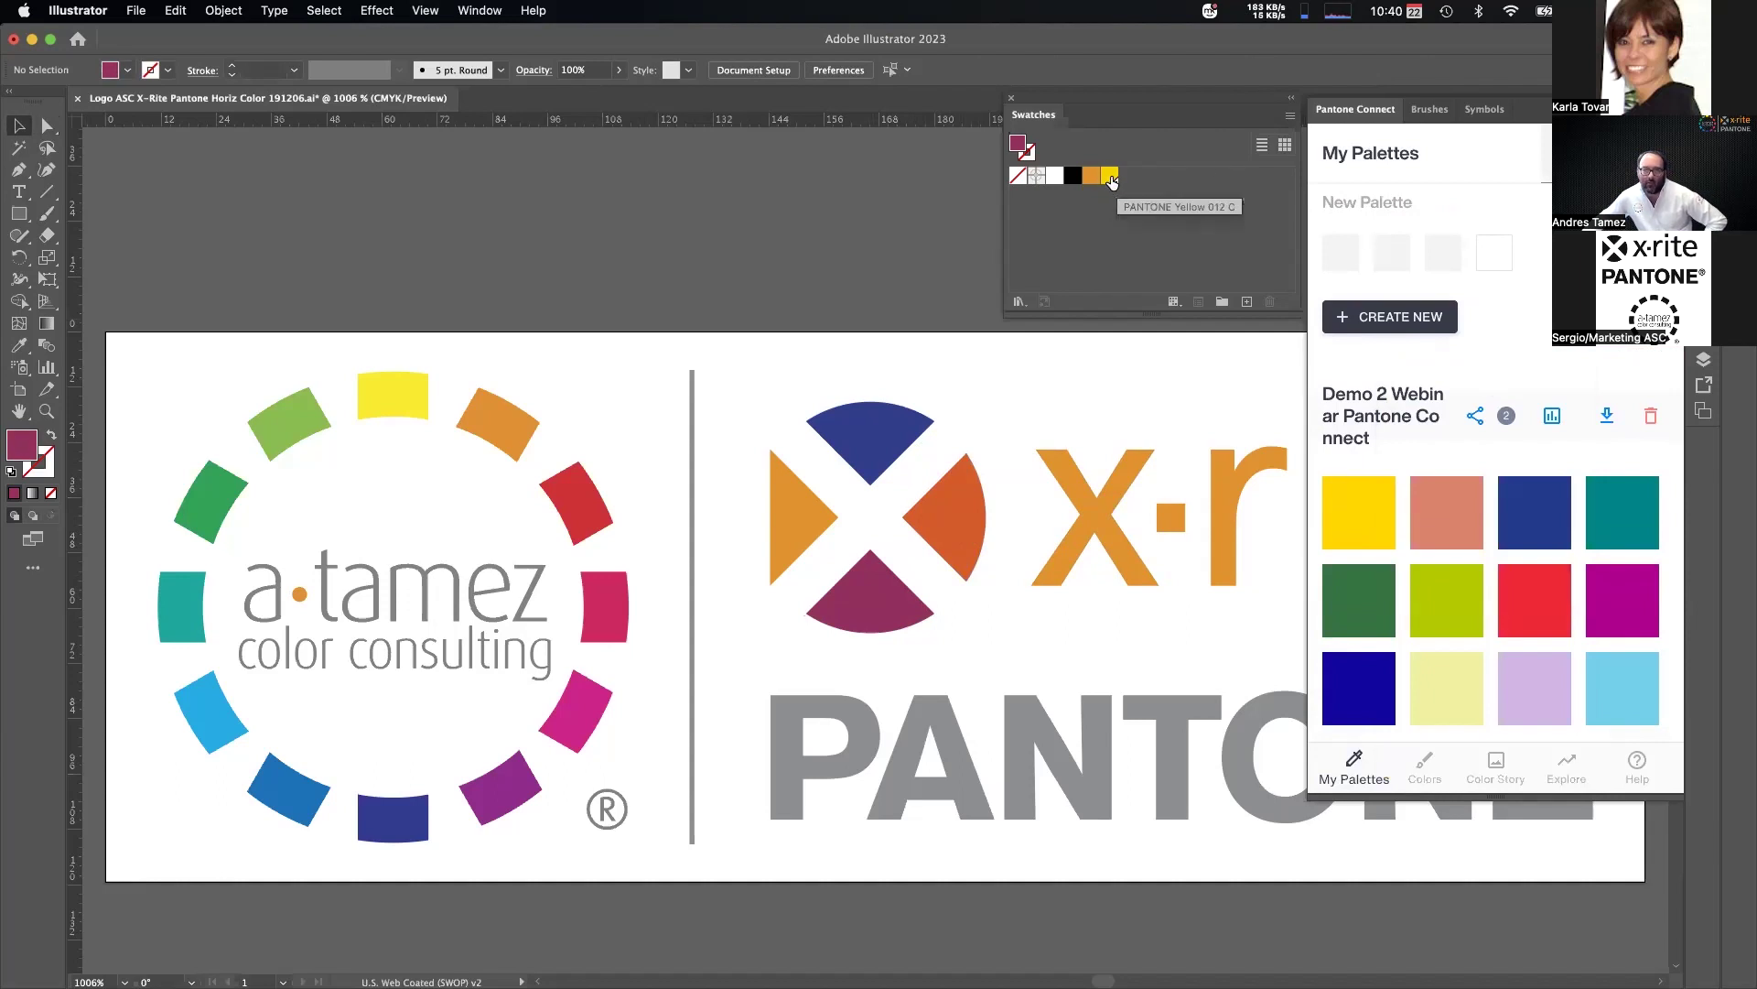
pyautogui.click(1469, 488)
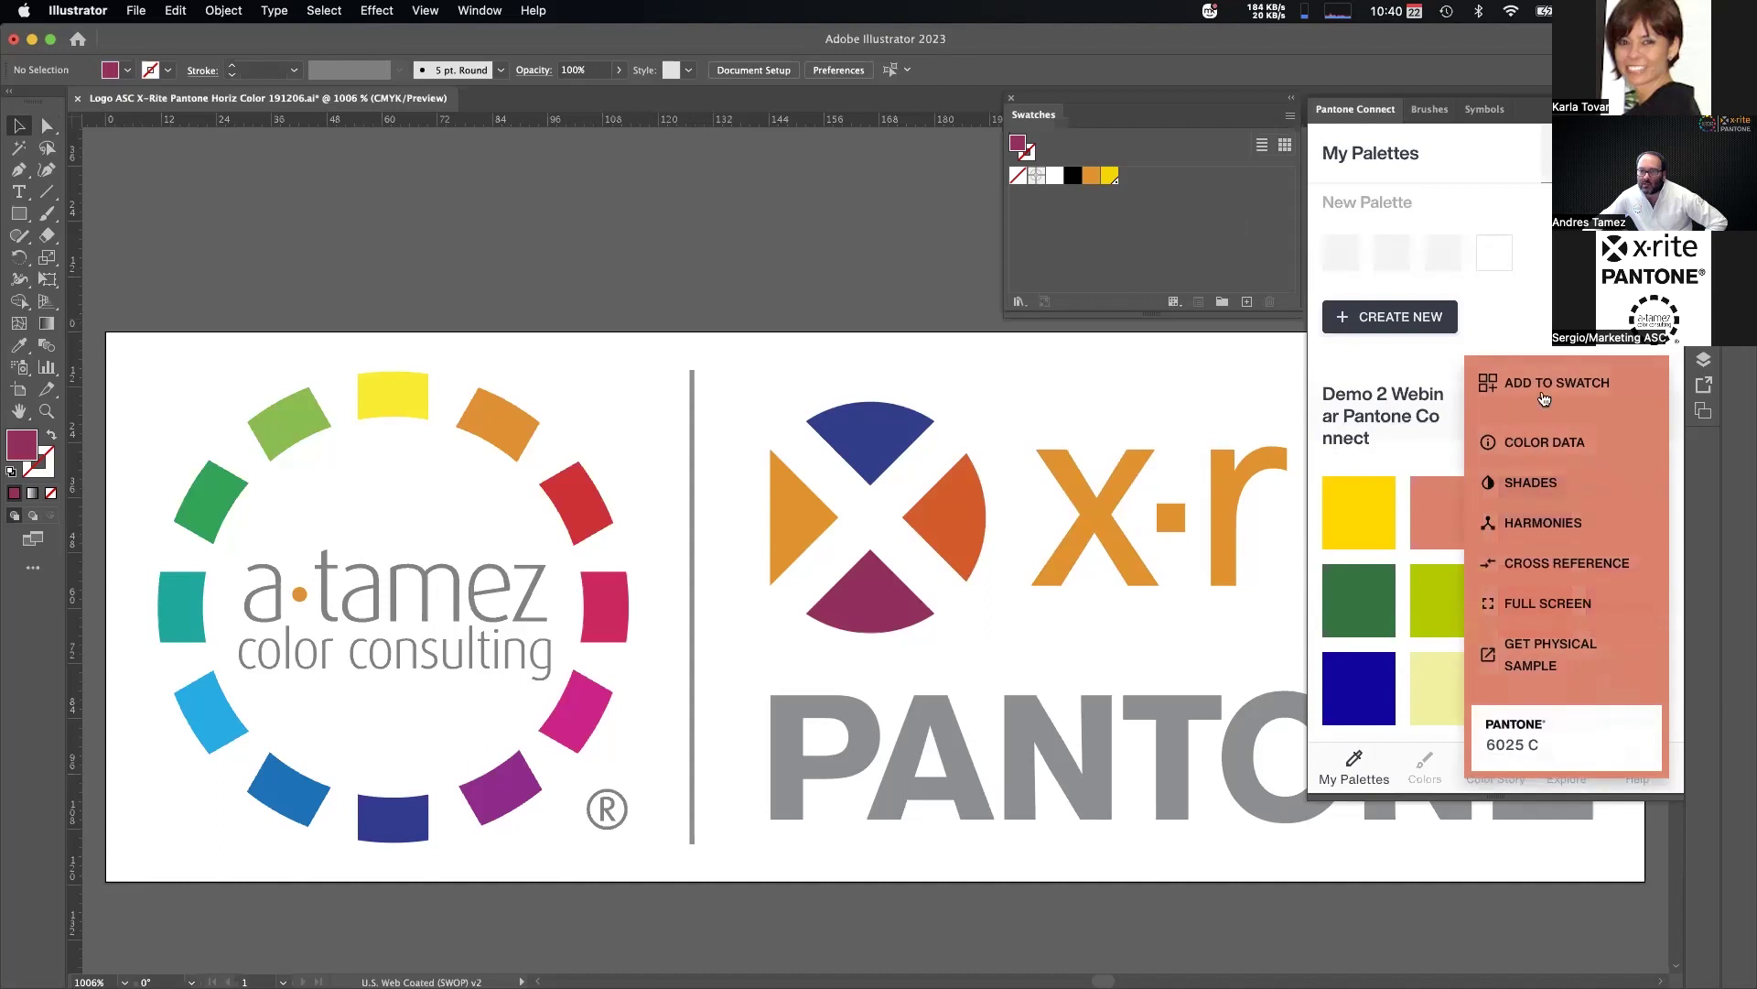
pyautogui.click(1546, 389)
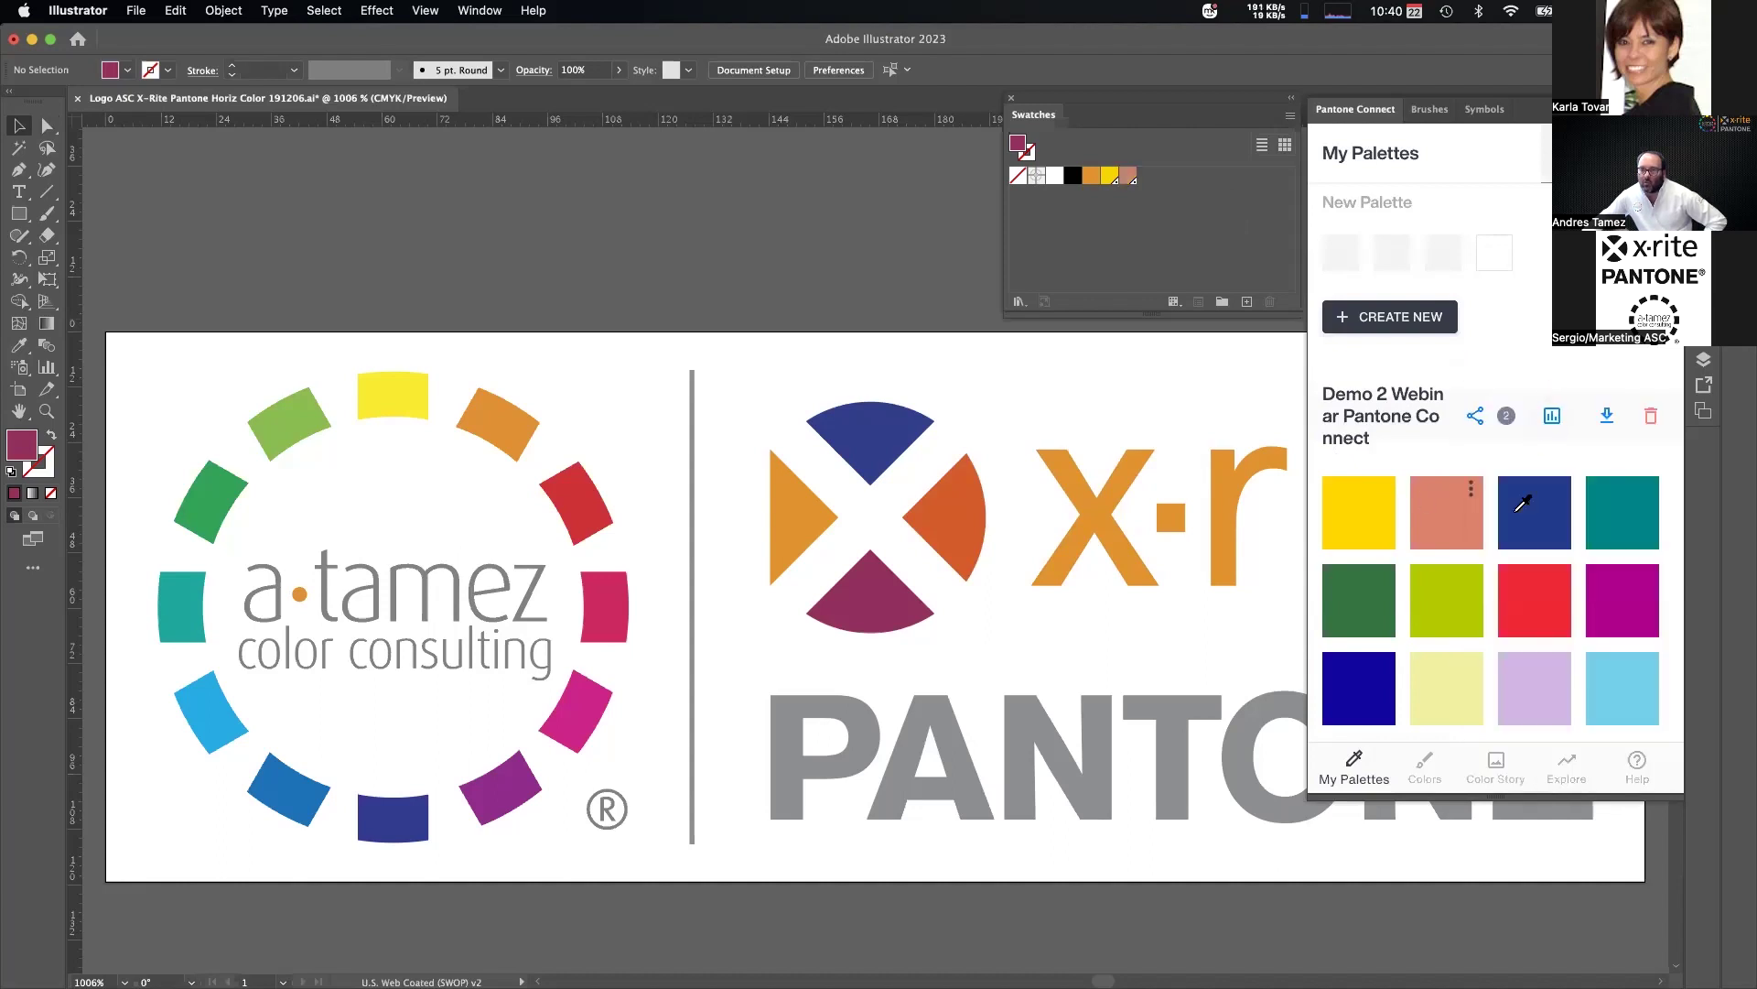
pyautogui.click(1523, 497)
pyautogui.click(1559, 489)
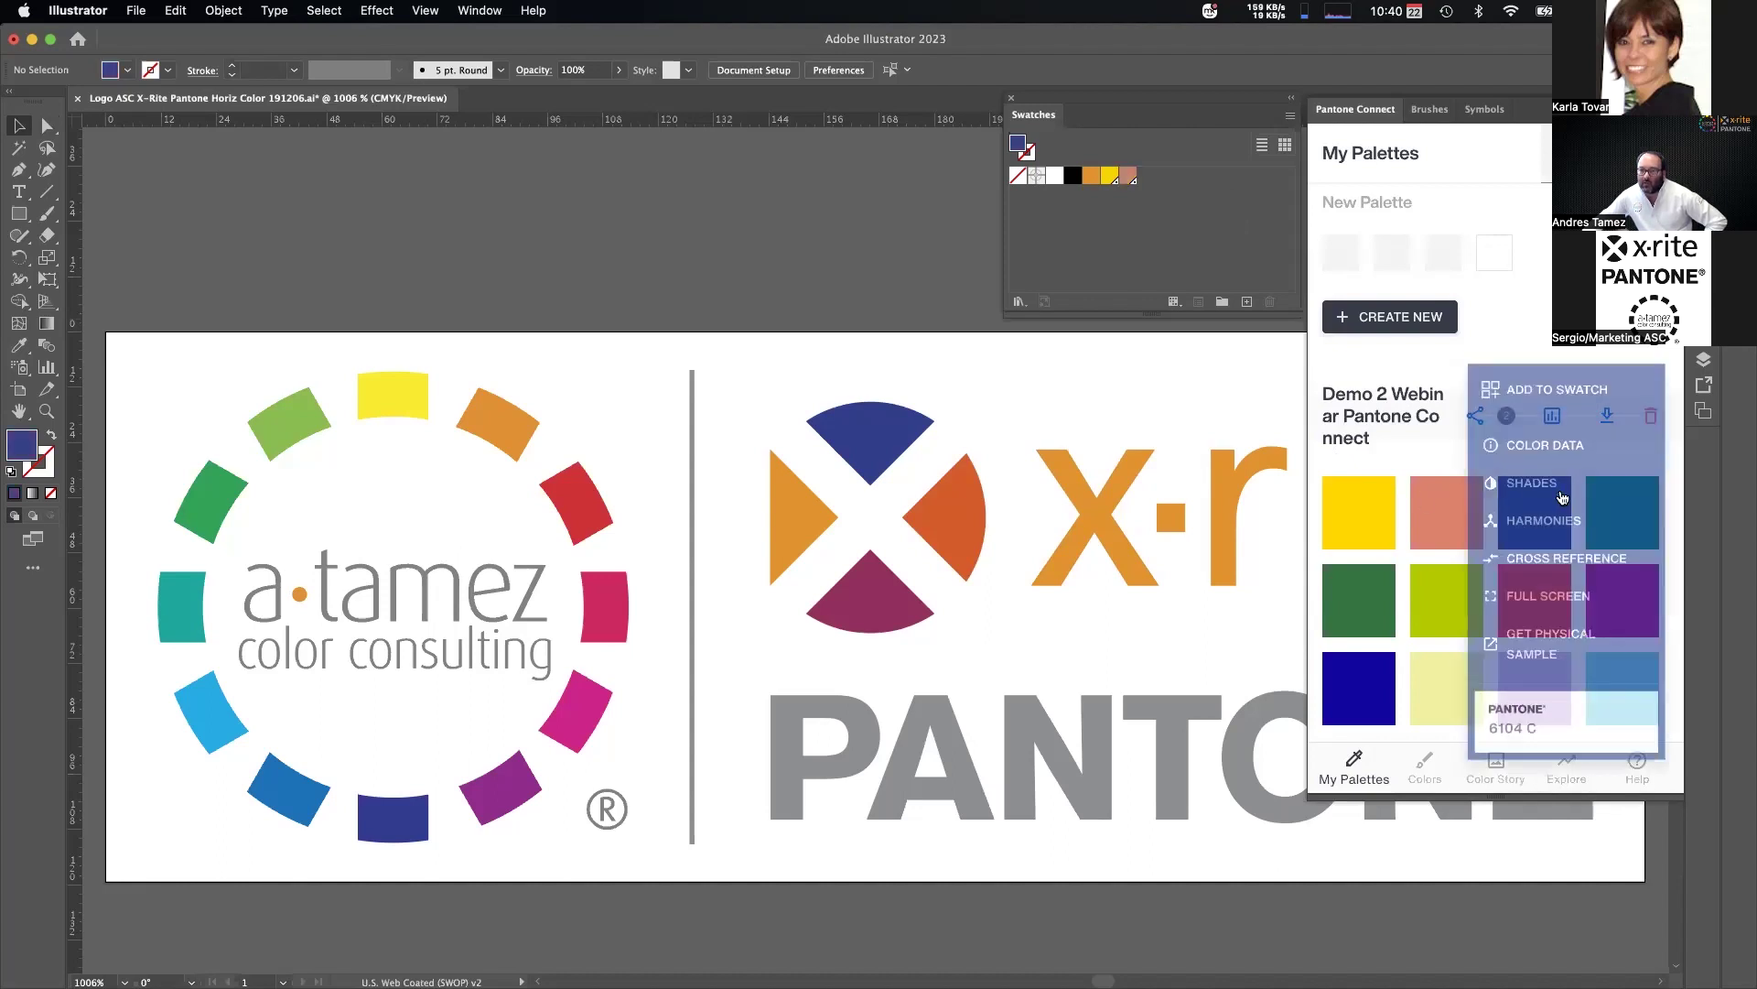
pyautogui.click(1545, 392)
# Add teal 6139 C, green 6182 C, lime 6194 C and red 1788 C to the swatches, then select the logo.
pyautogui.click(1648, 492)
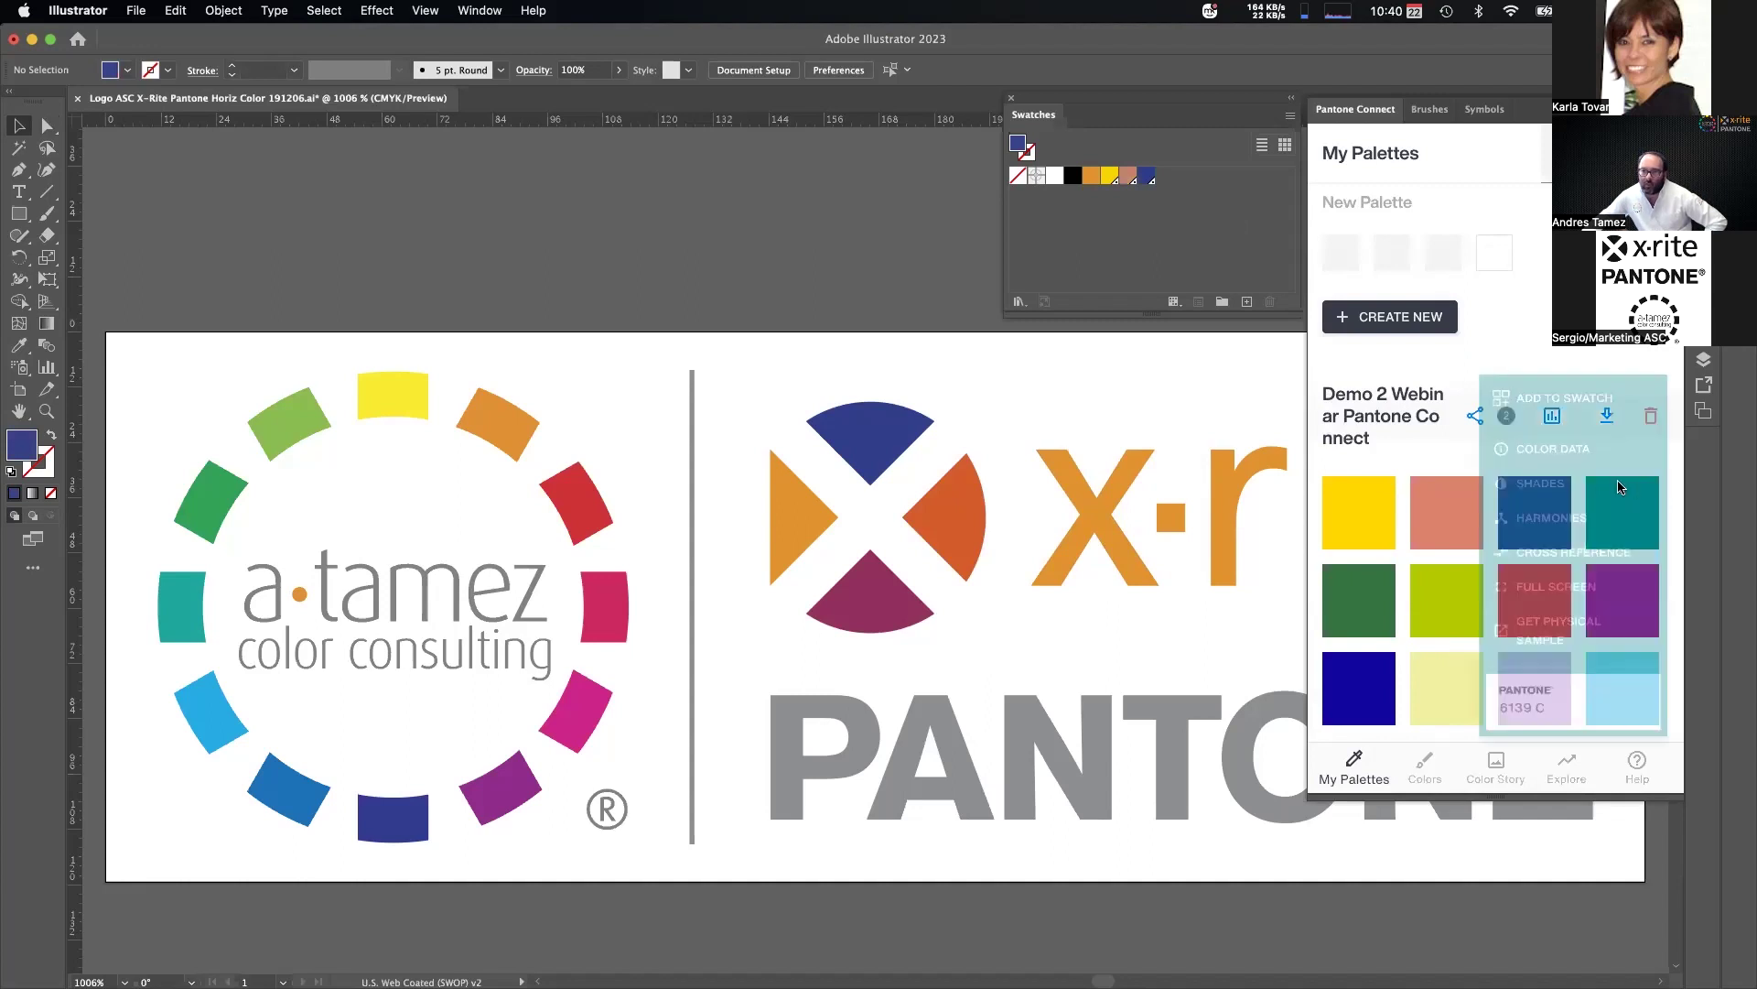
pyautogui.click(1534, 386)
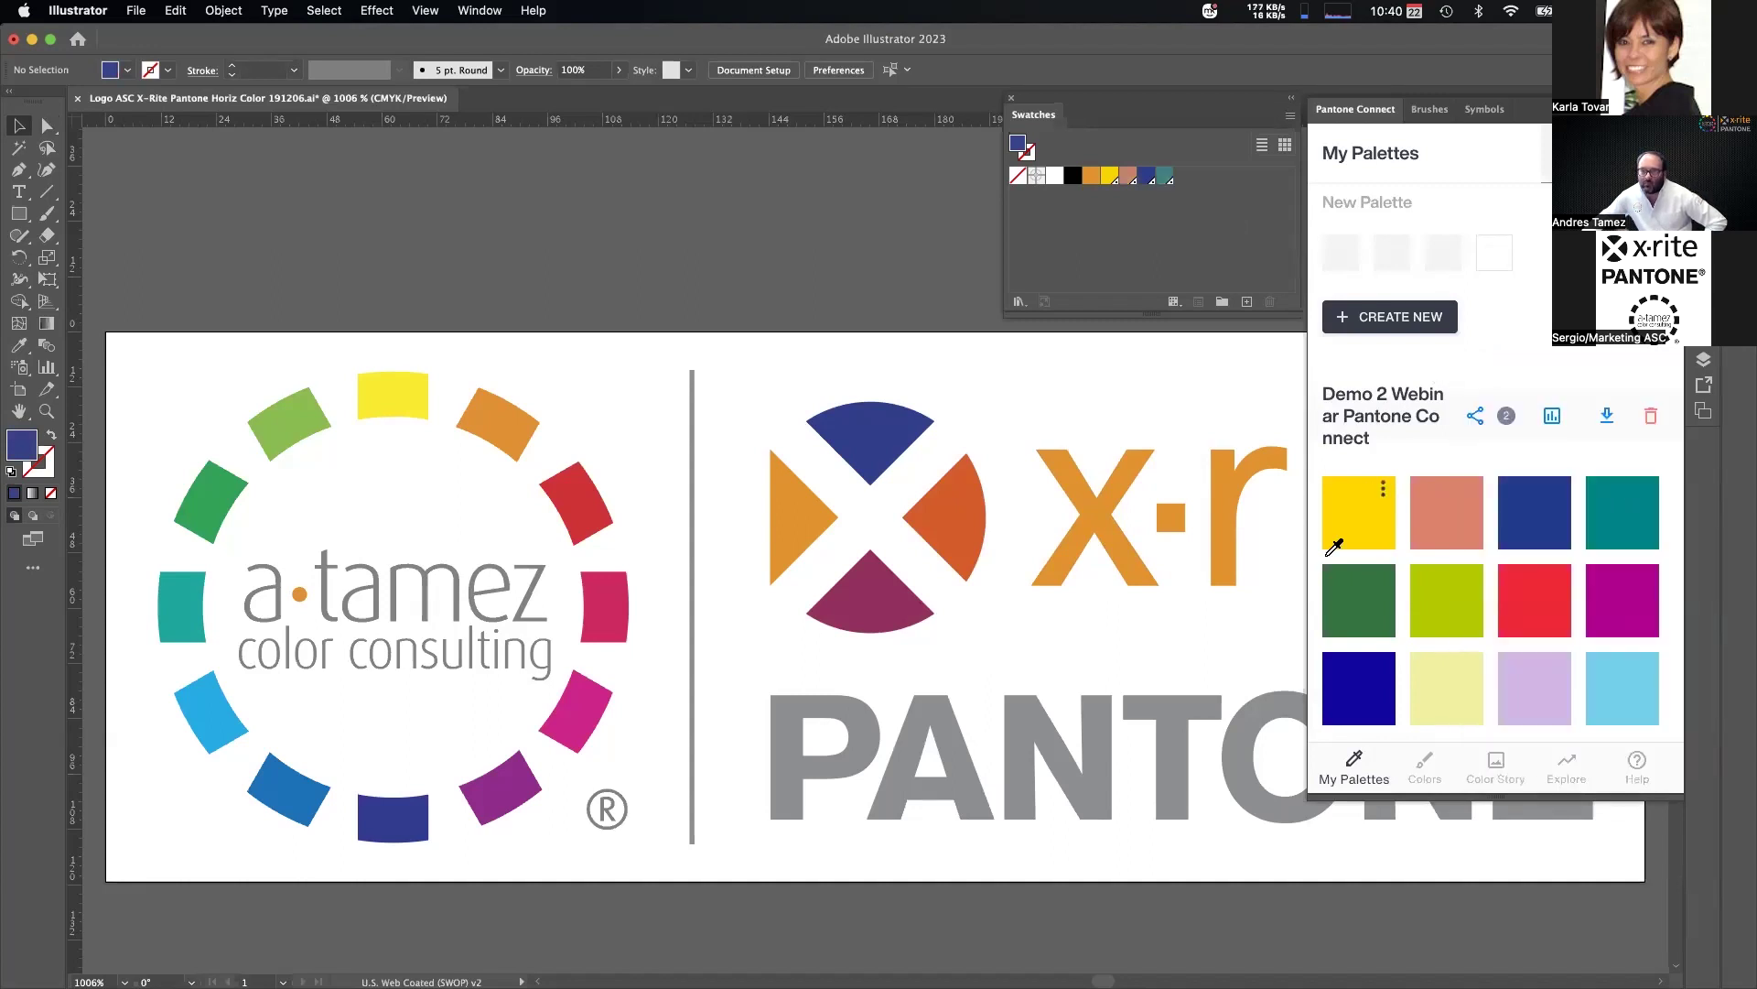
pyautogui.click(1385, 584)
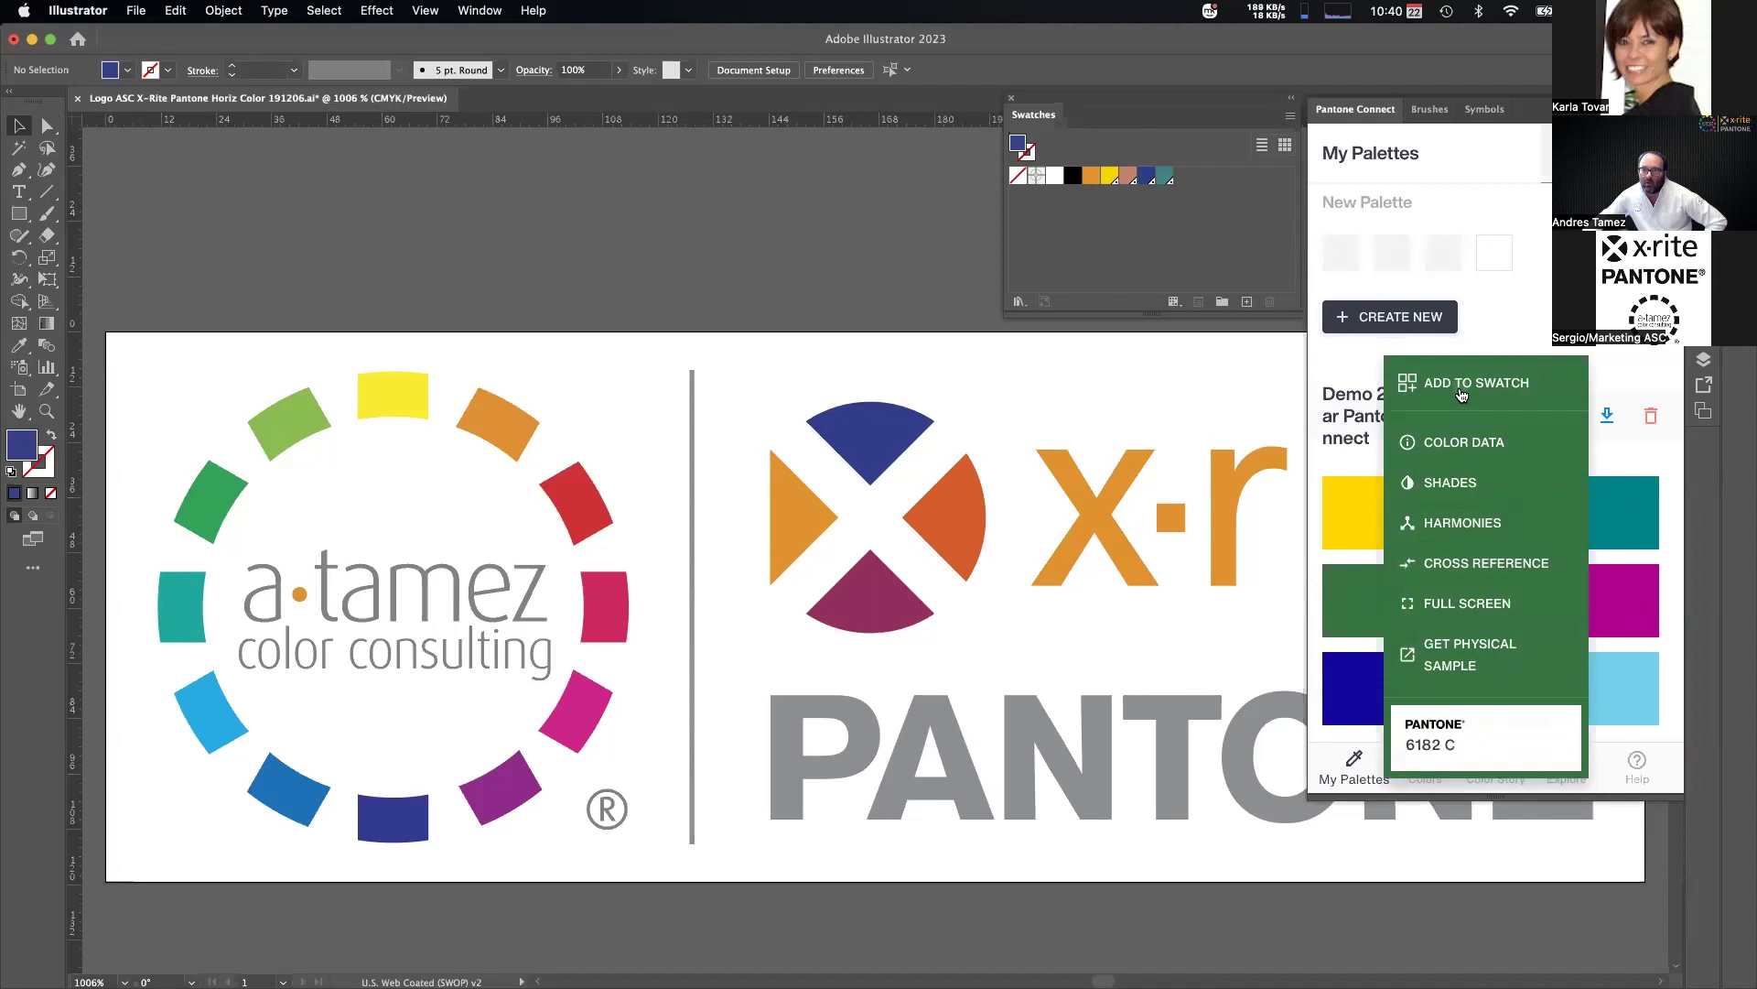
pyautogui.click(1461, 392)
pyautogui.click(1469, 586)
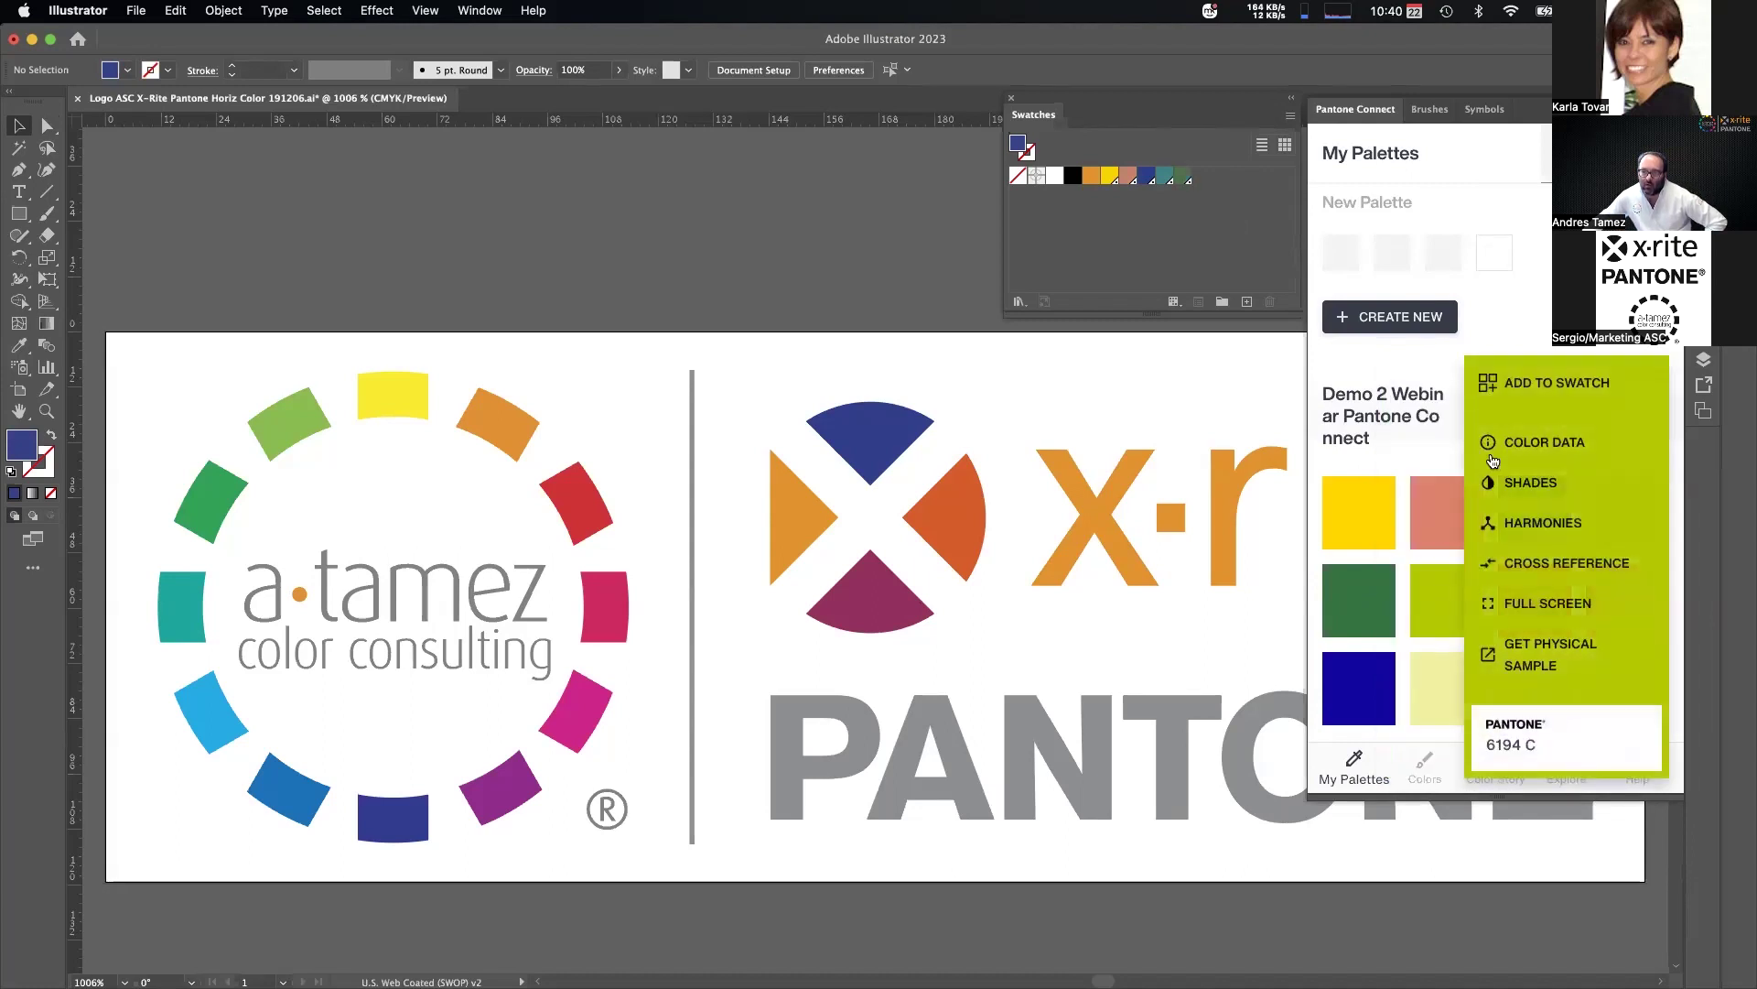
pyautogui.click(1528, 377)
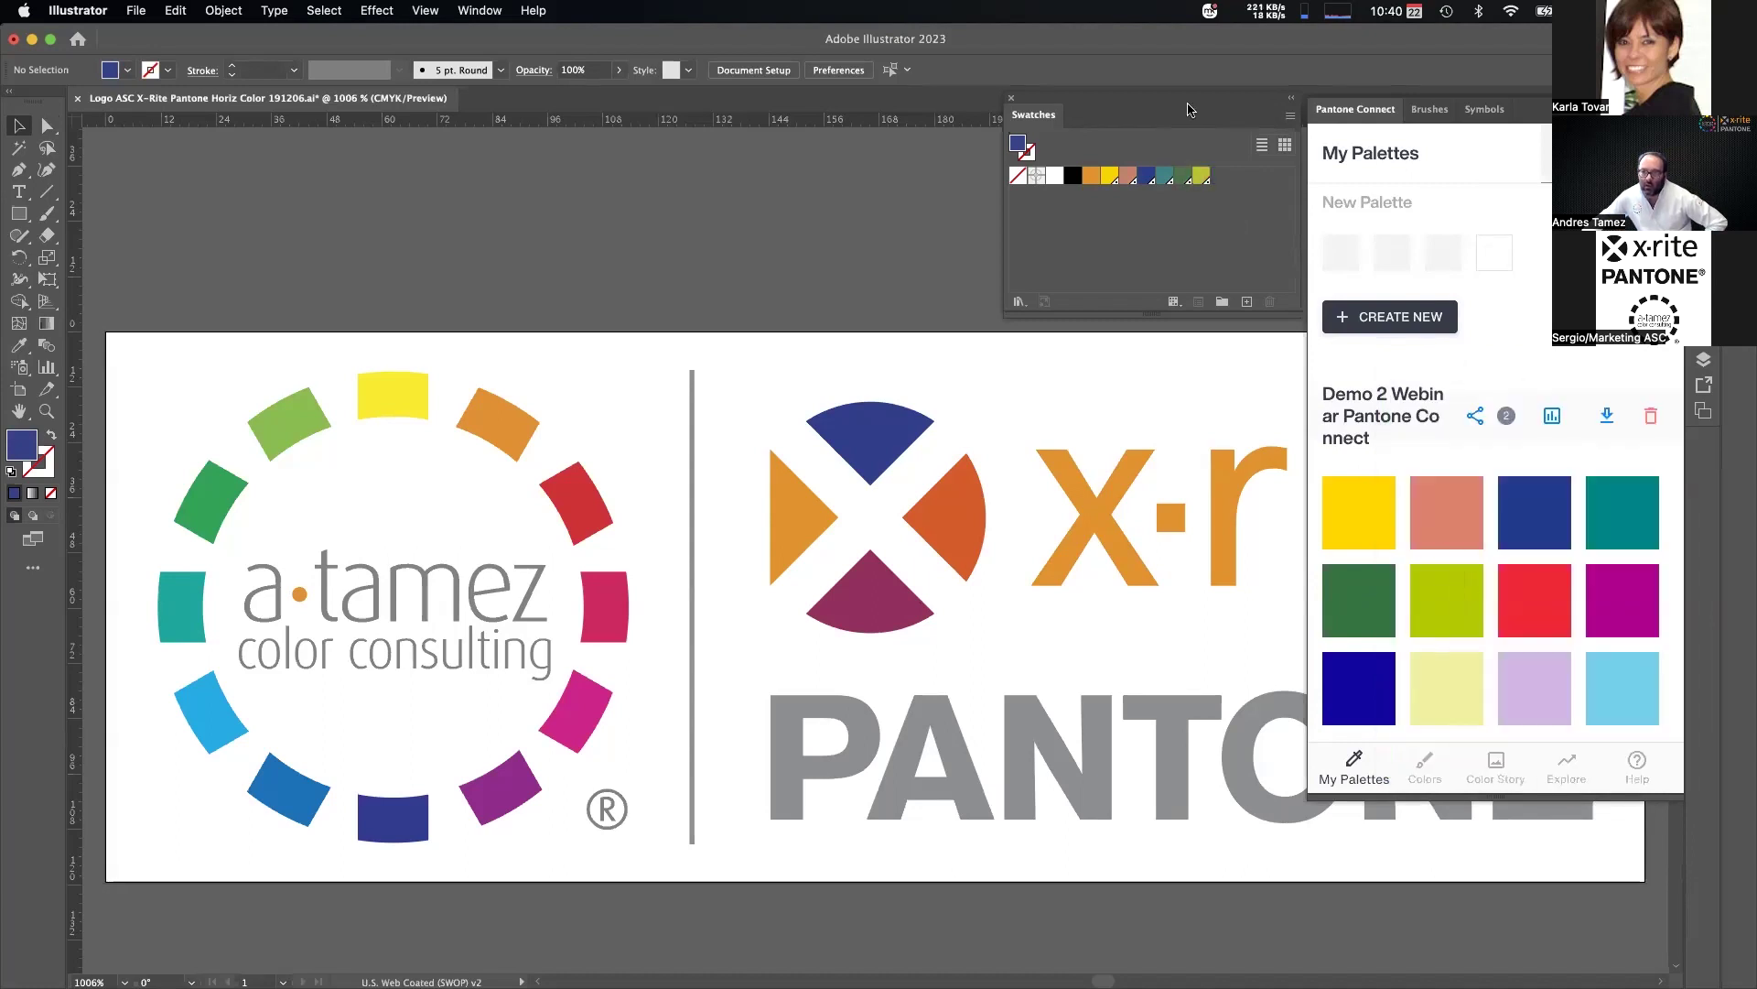
pyautogui.click(1559, 588)
pyautogui.click(1574, 385)
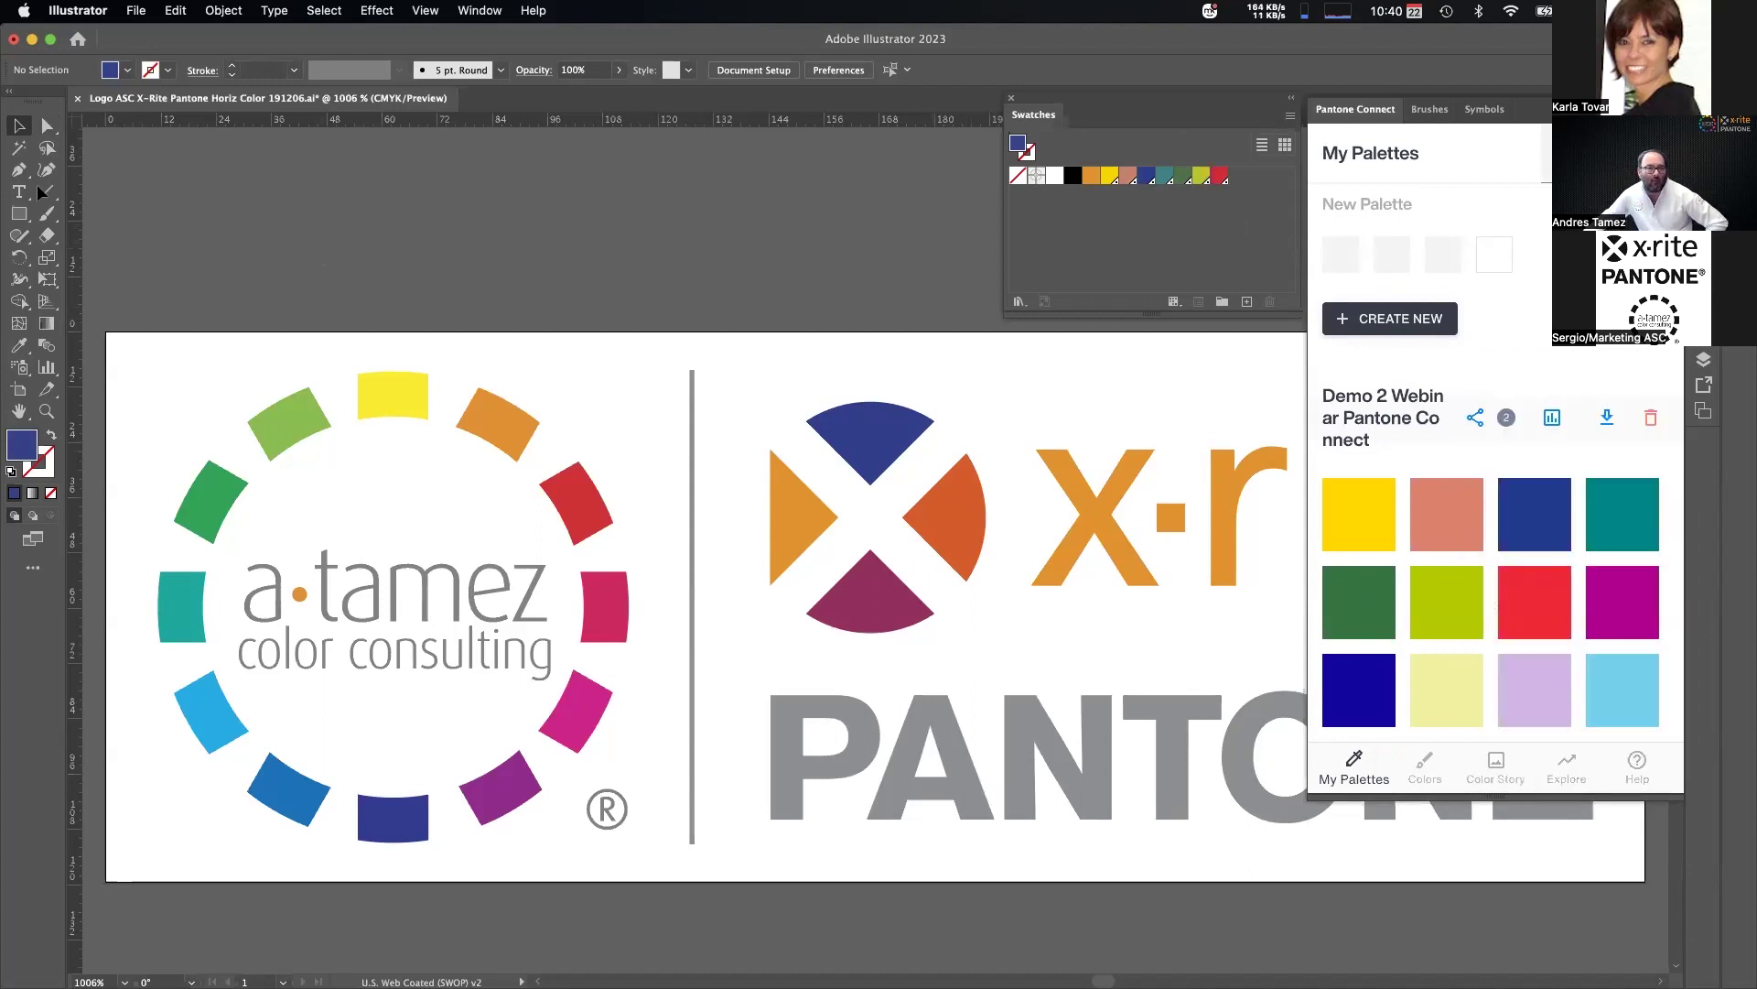
pyautogui.click(844, 442)
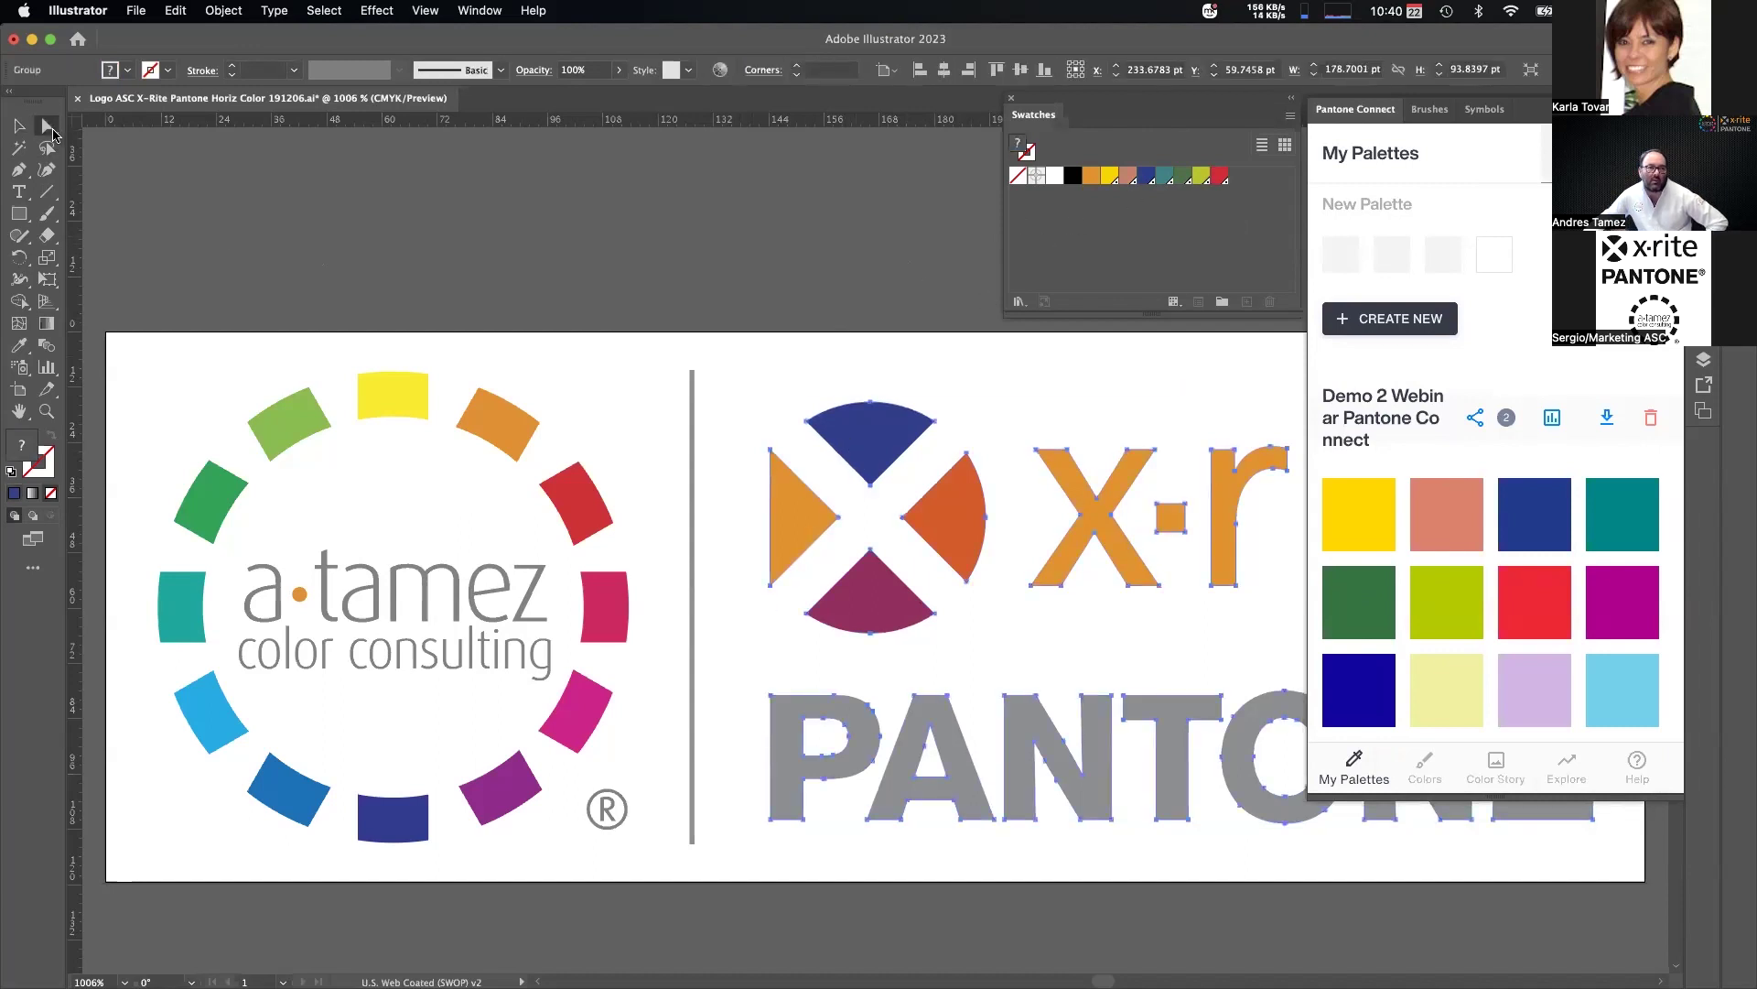
# Fill the logo's X with red, the r with dark green and PANTONE's N with lime.
pyautogui.click(1071, 509)
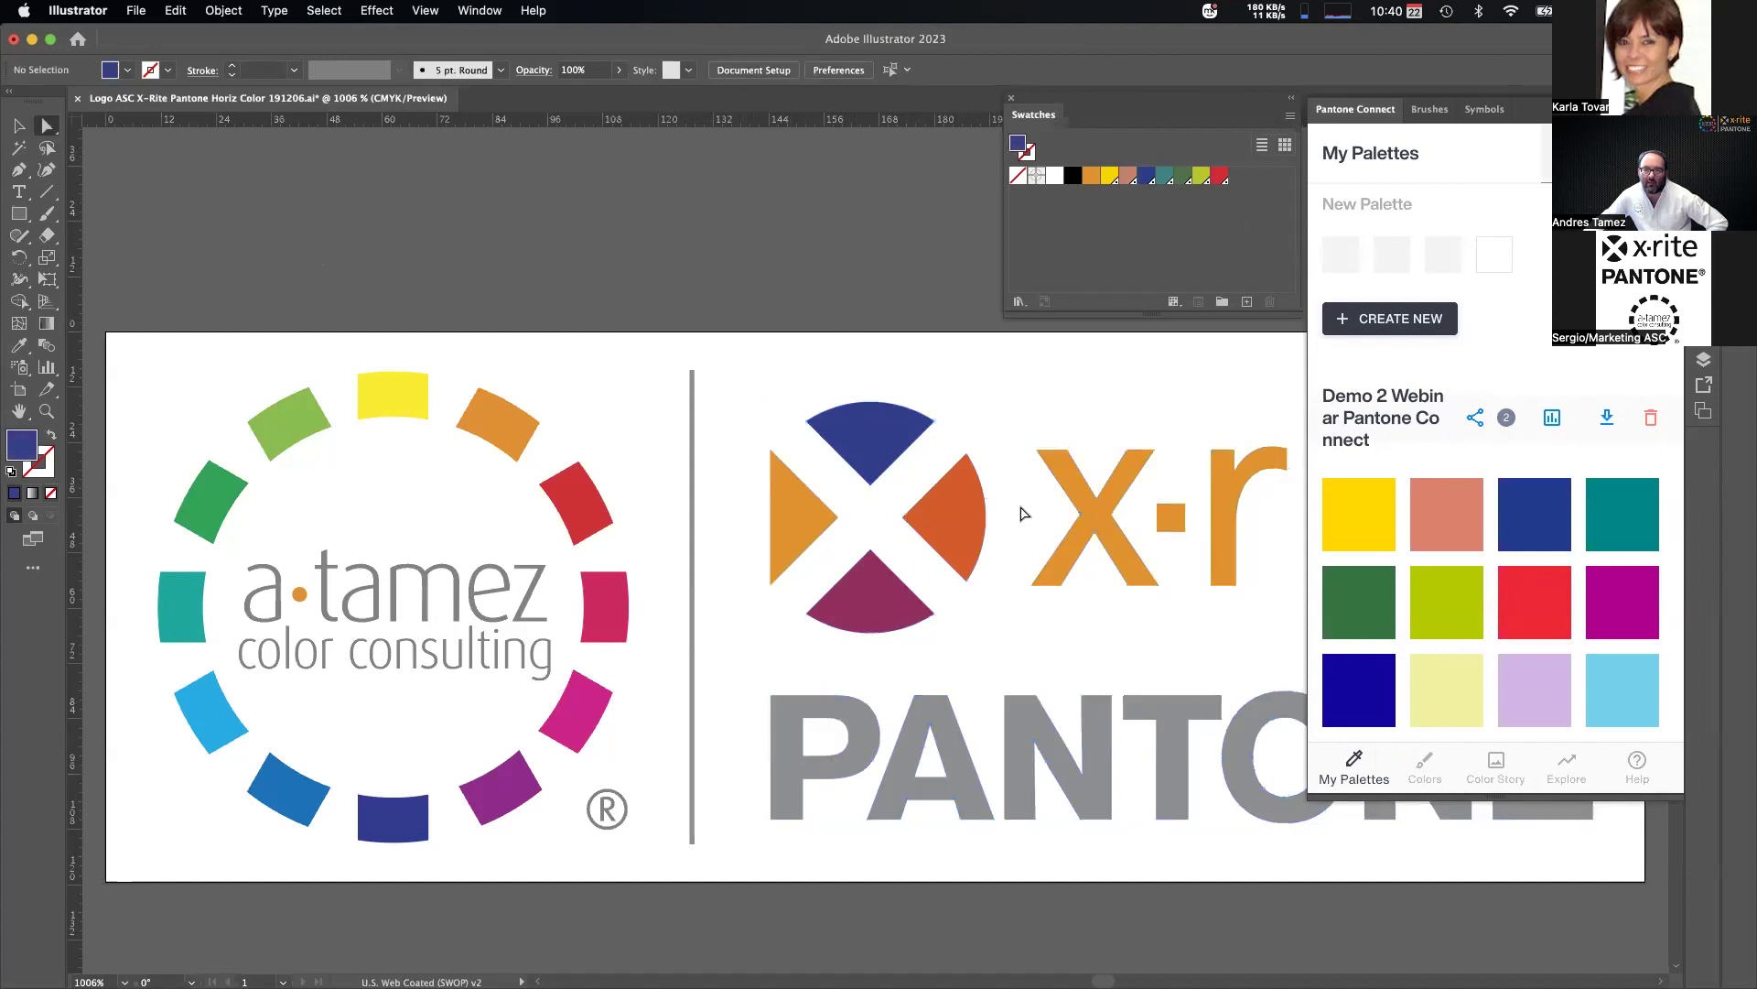
pyautogui.click(1219, 176)
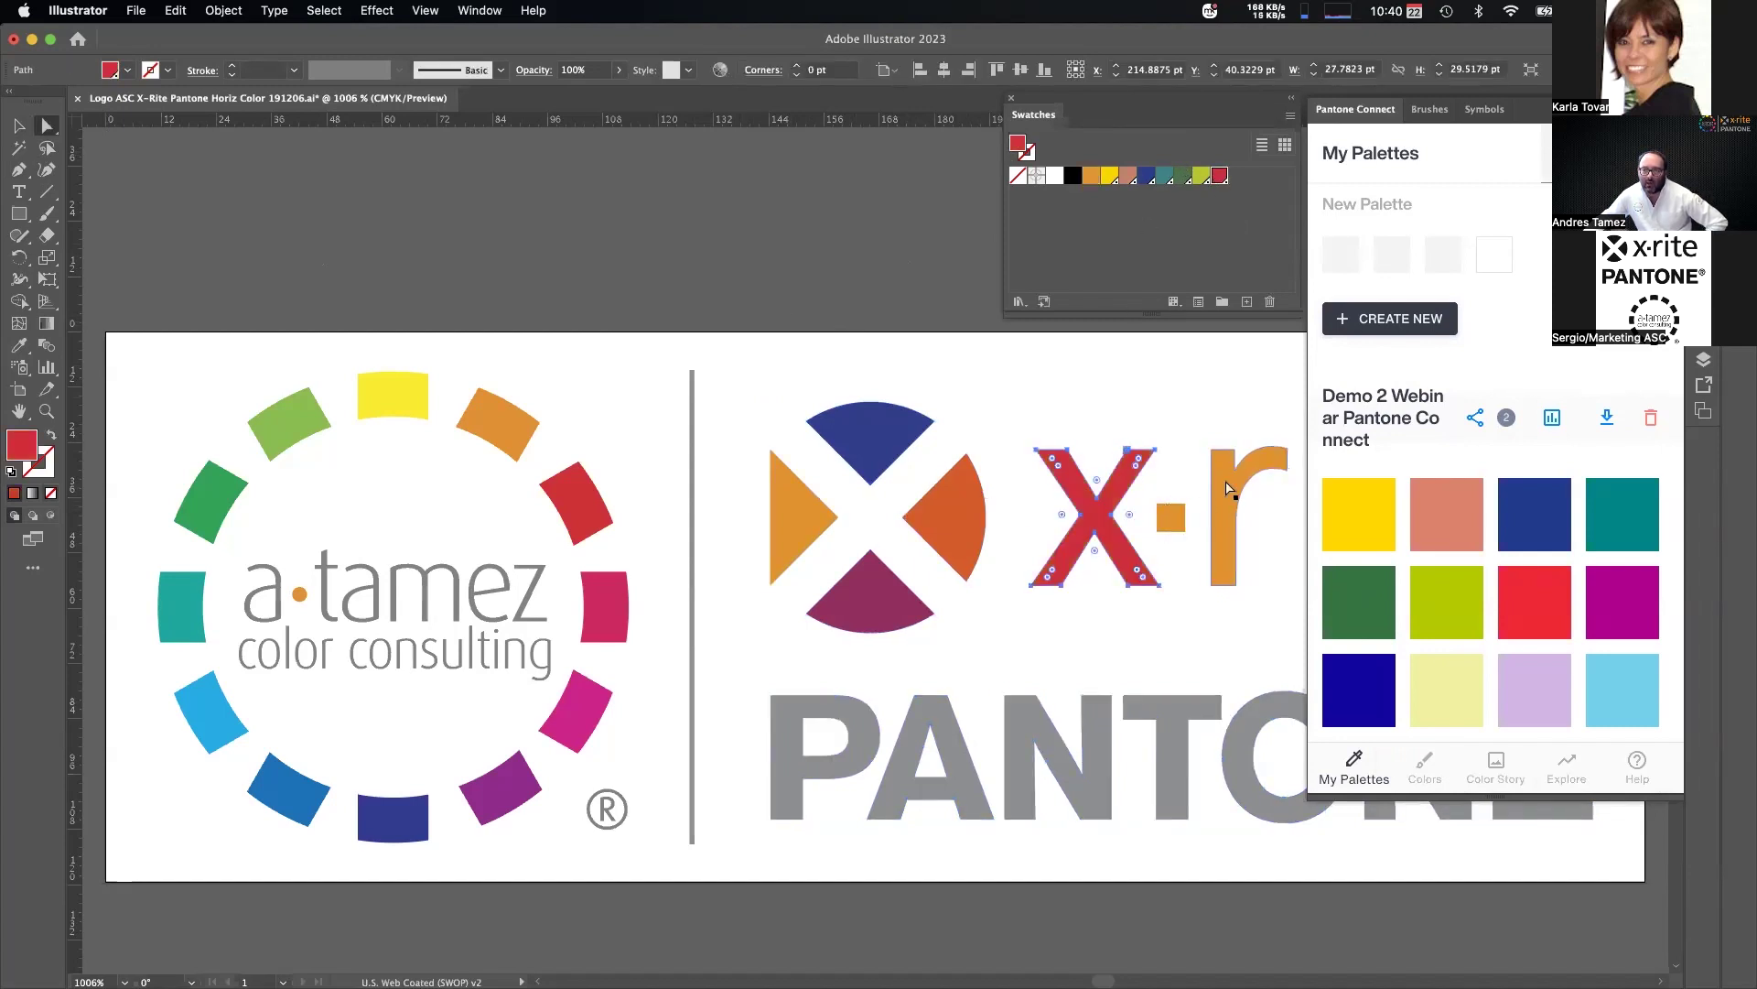
pyautogui.click(1224, 545)
pyautogui.click(1184, 176)
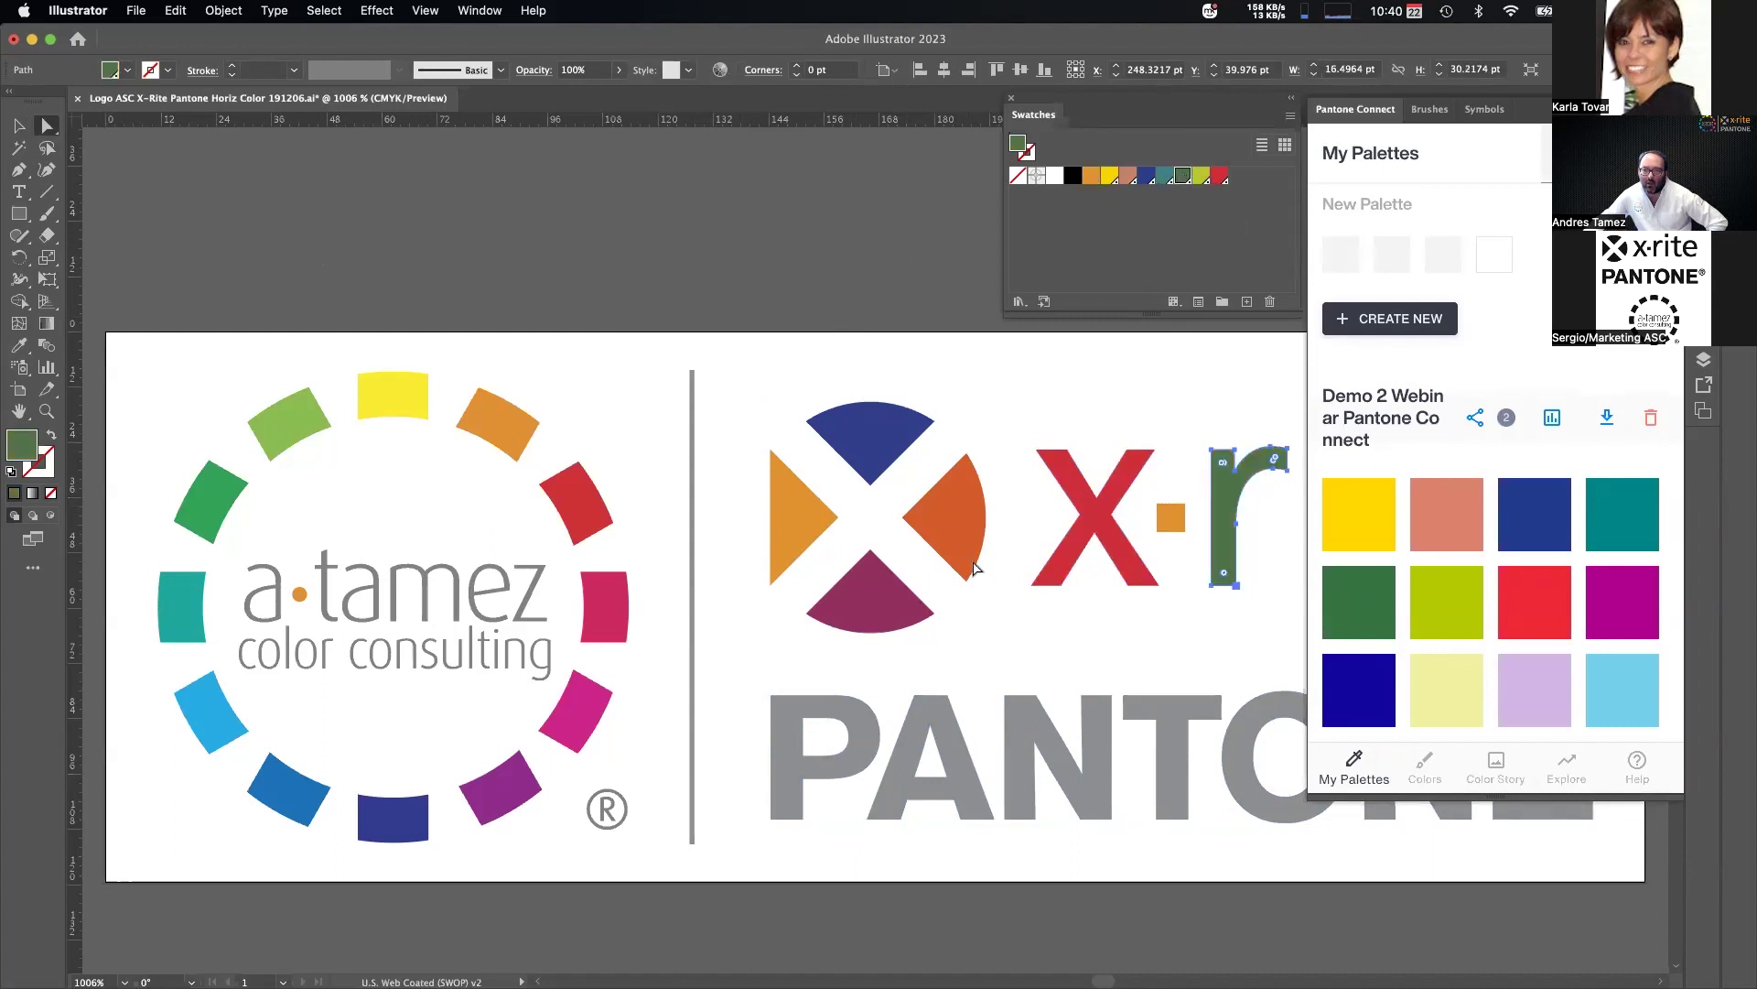
pyautogui.click(1021, 746)
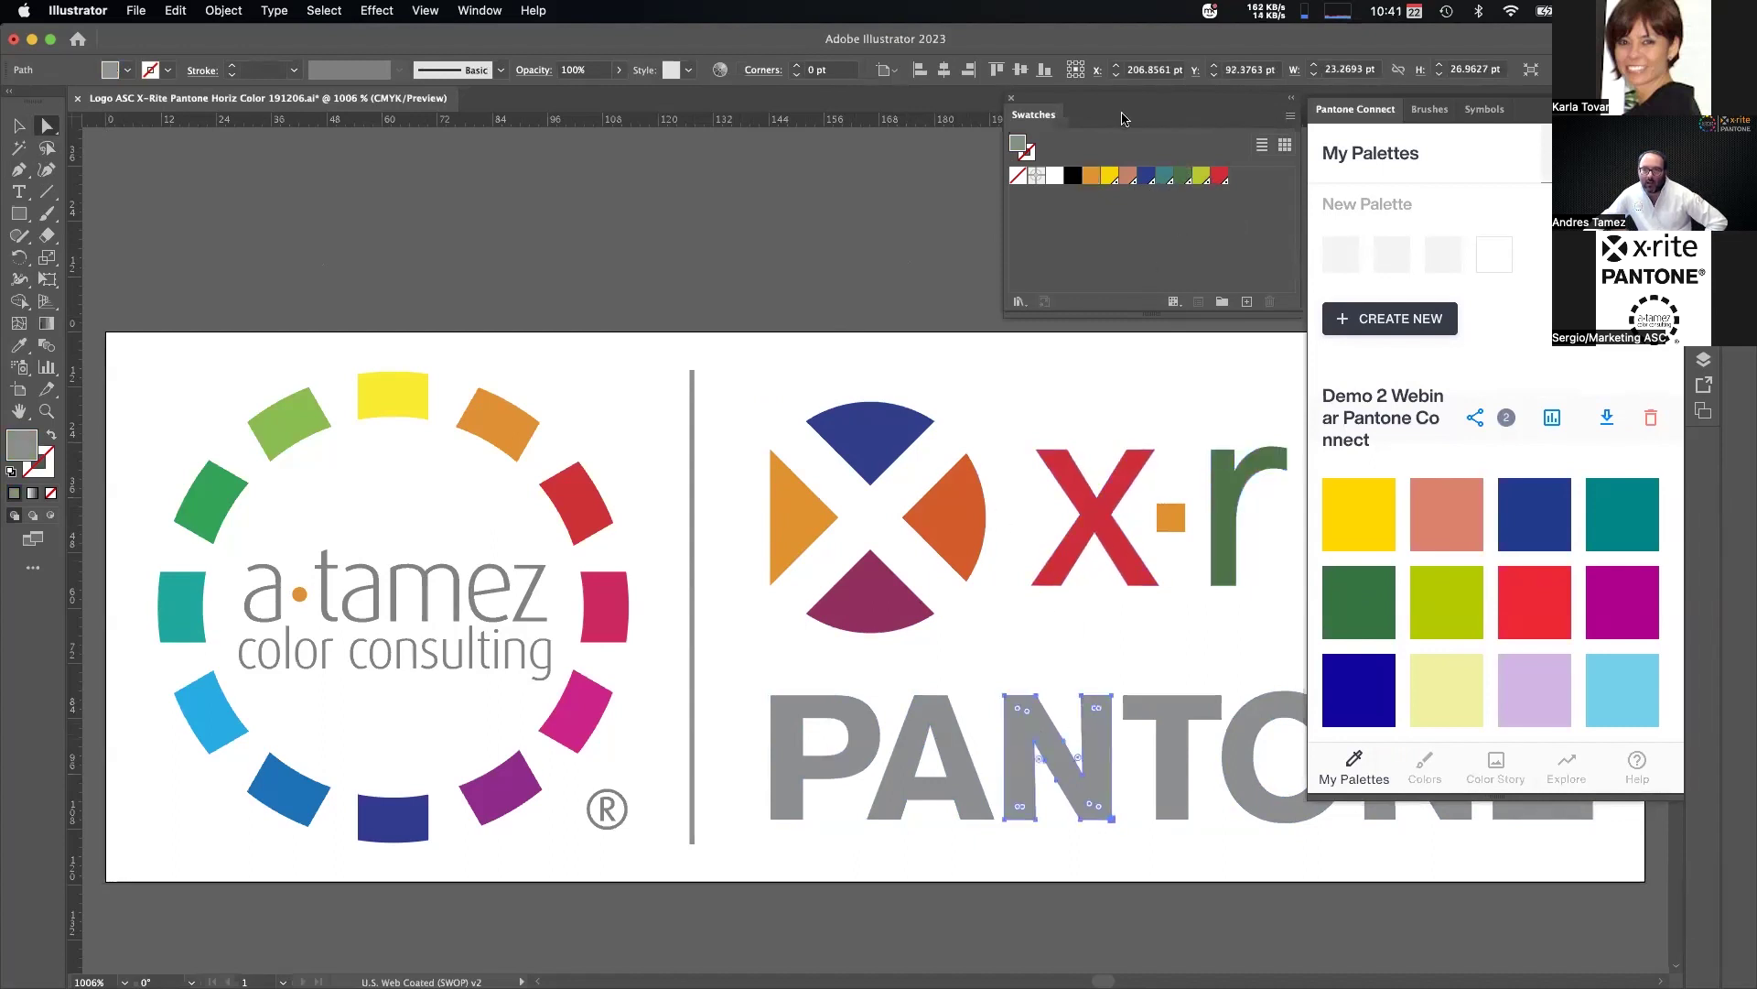
pyautogui.click(1201, 176)
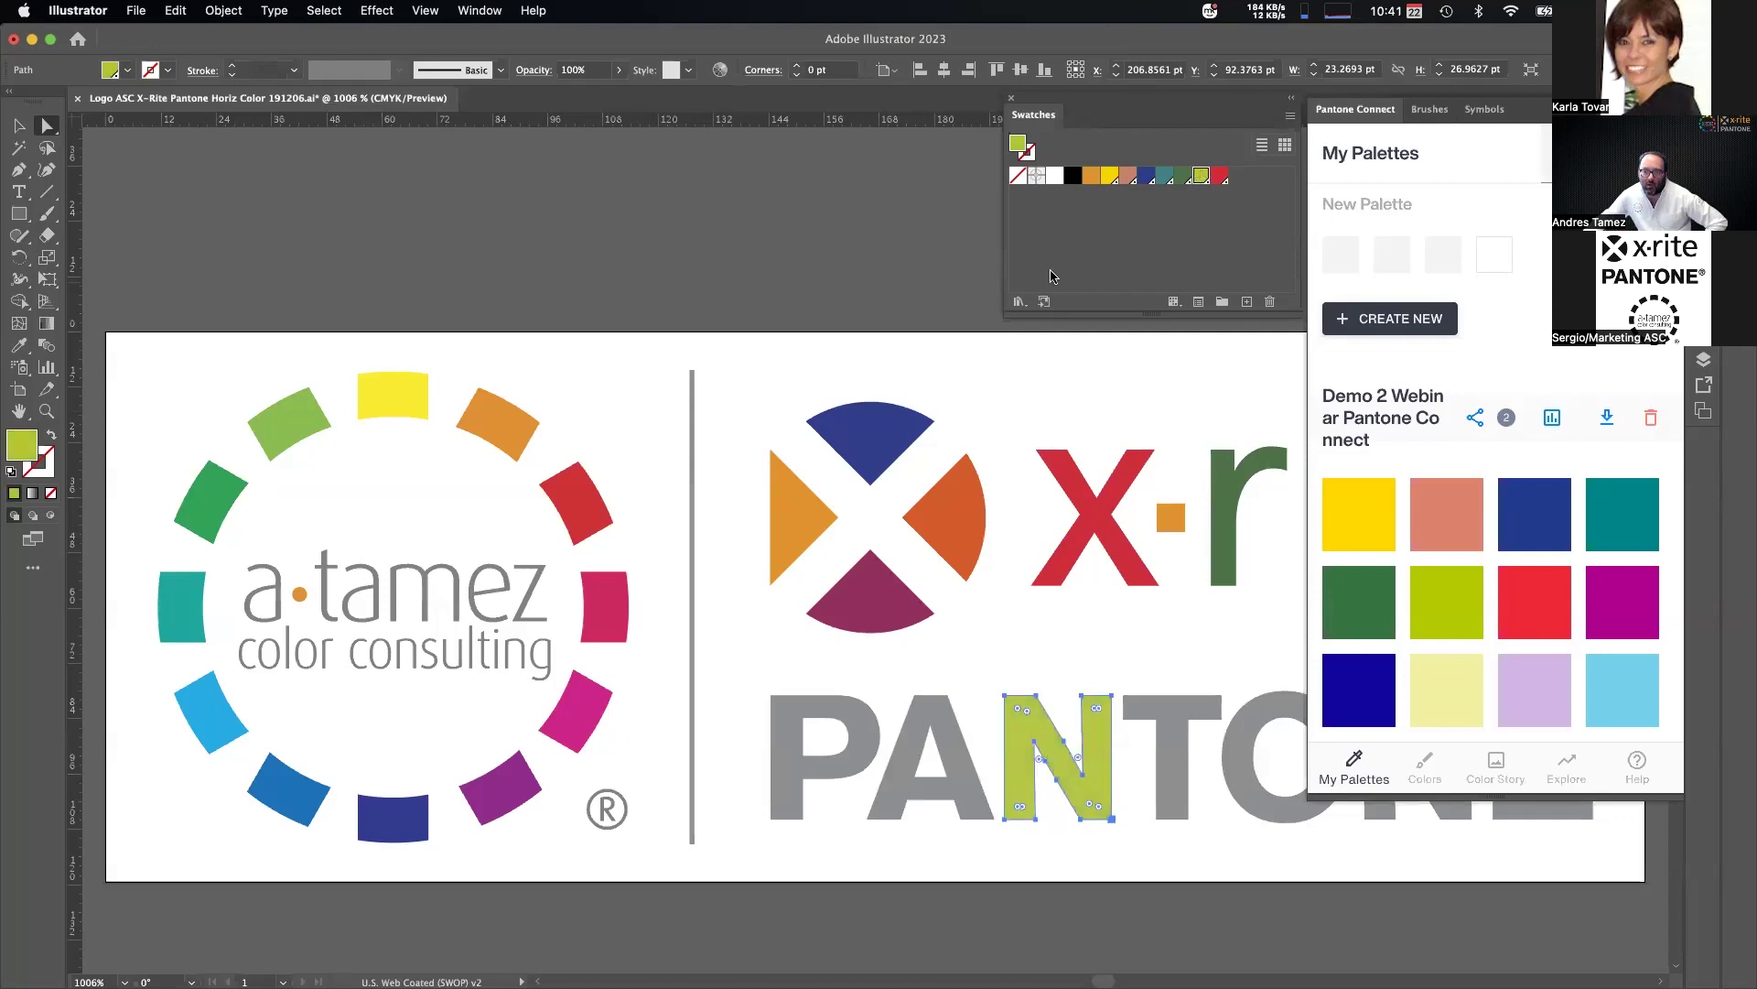
# Deselect the recoloured letters, scroll through the Pantone Connect panel and show the ways of finding colours.
pyautogui.click(852, 220)
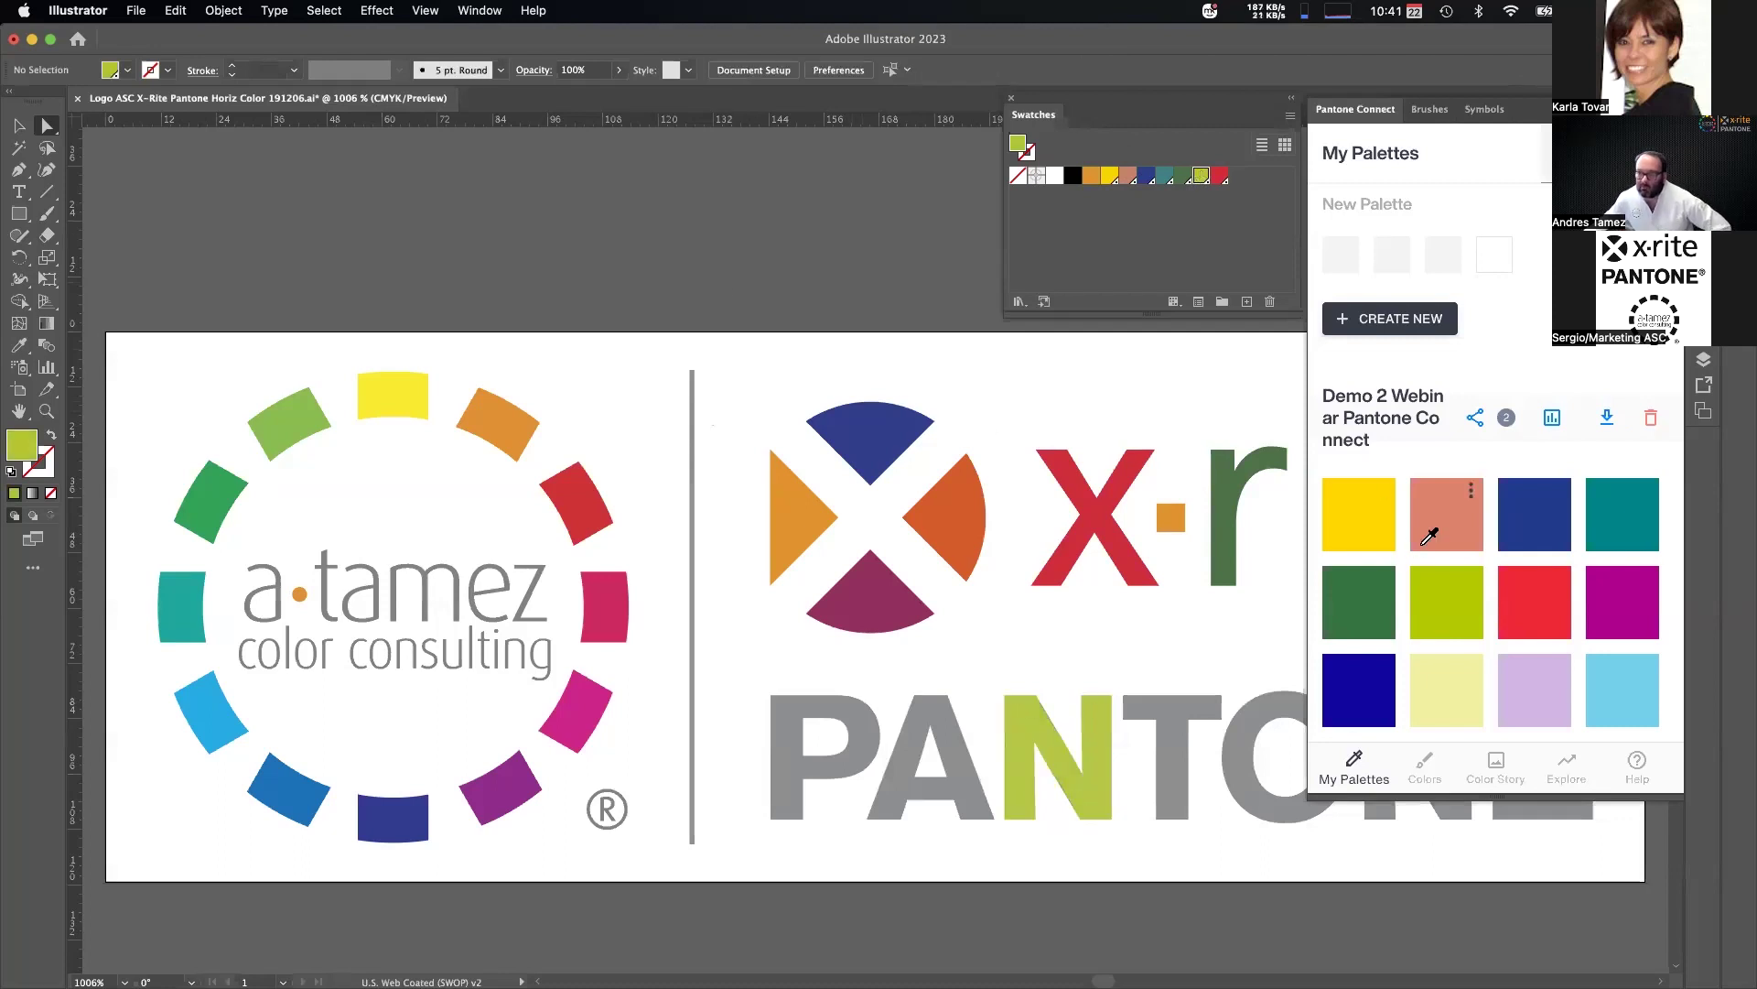
pyautogui.scroll(-10, 1428, 536)
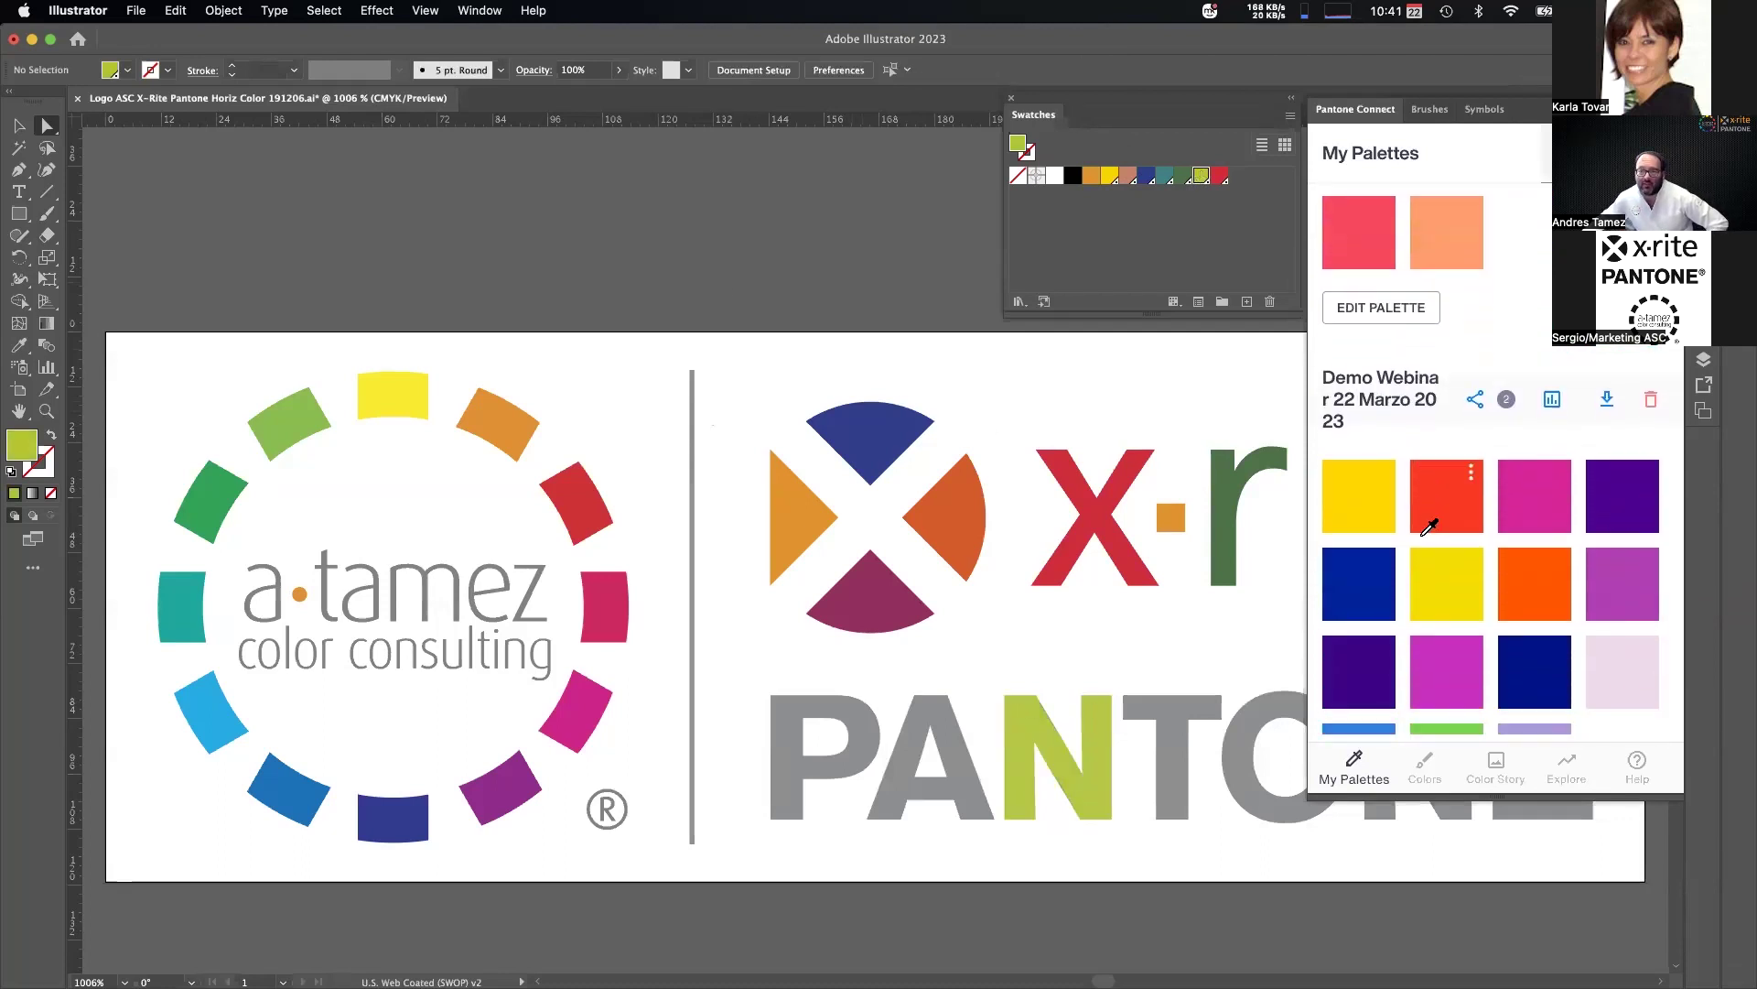
pyautogui.scroll(-5, 1429, 529)
pyautogui.scroll(15, 1424, 531)
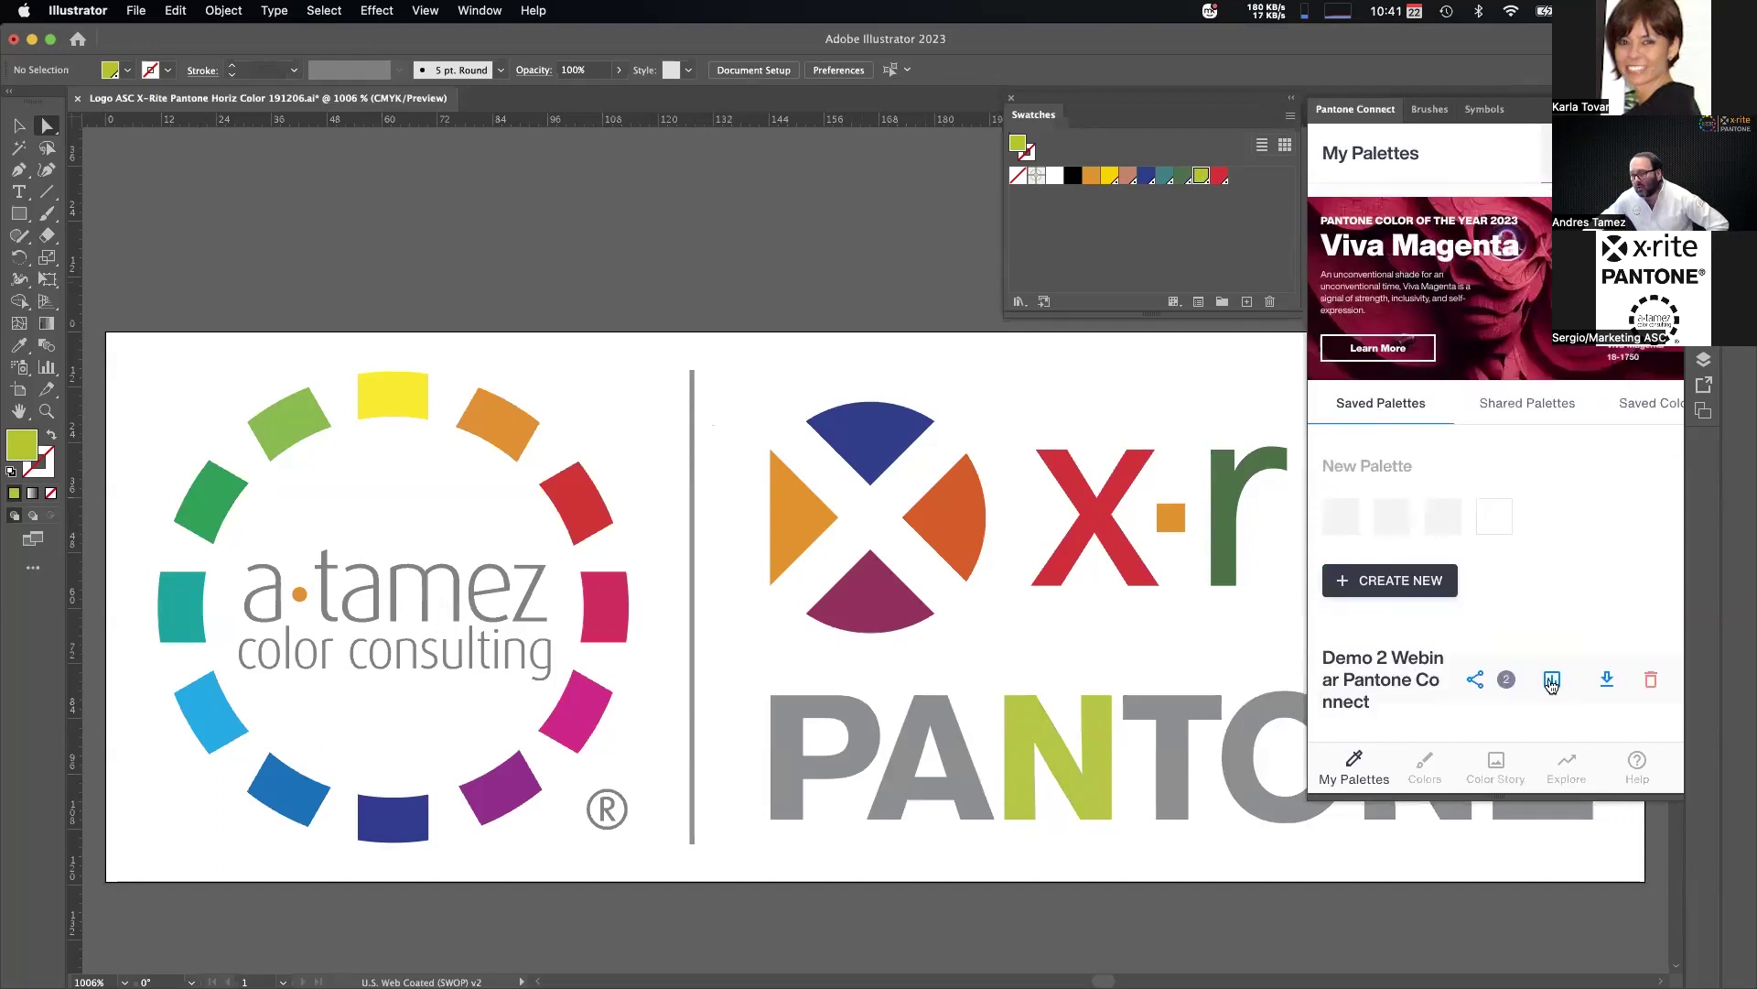
pyautogui.scroll(-12, 1436, 635)
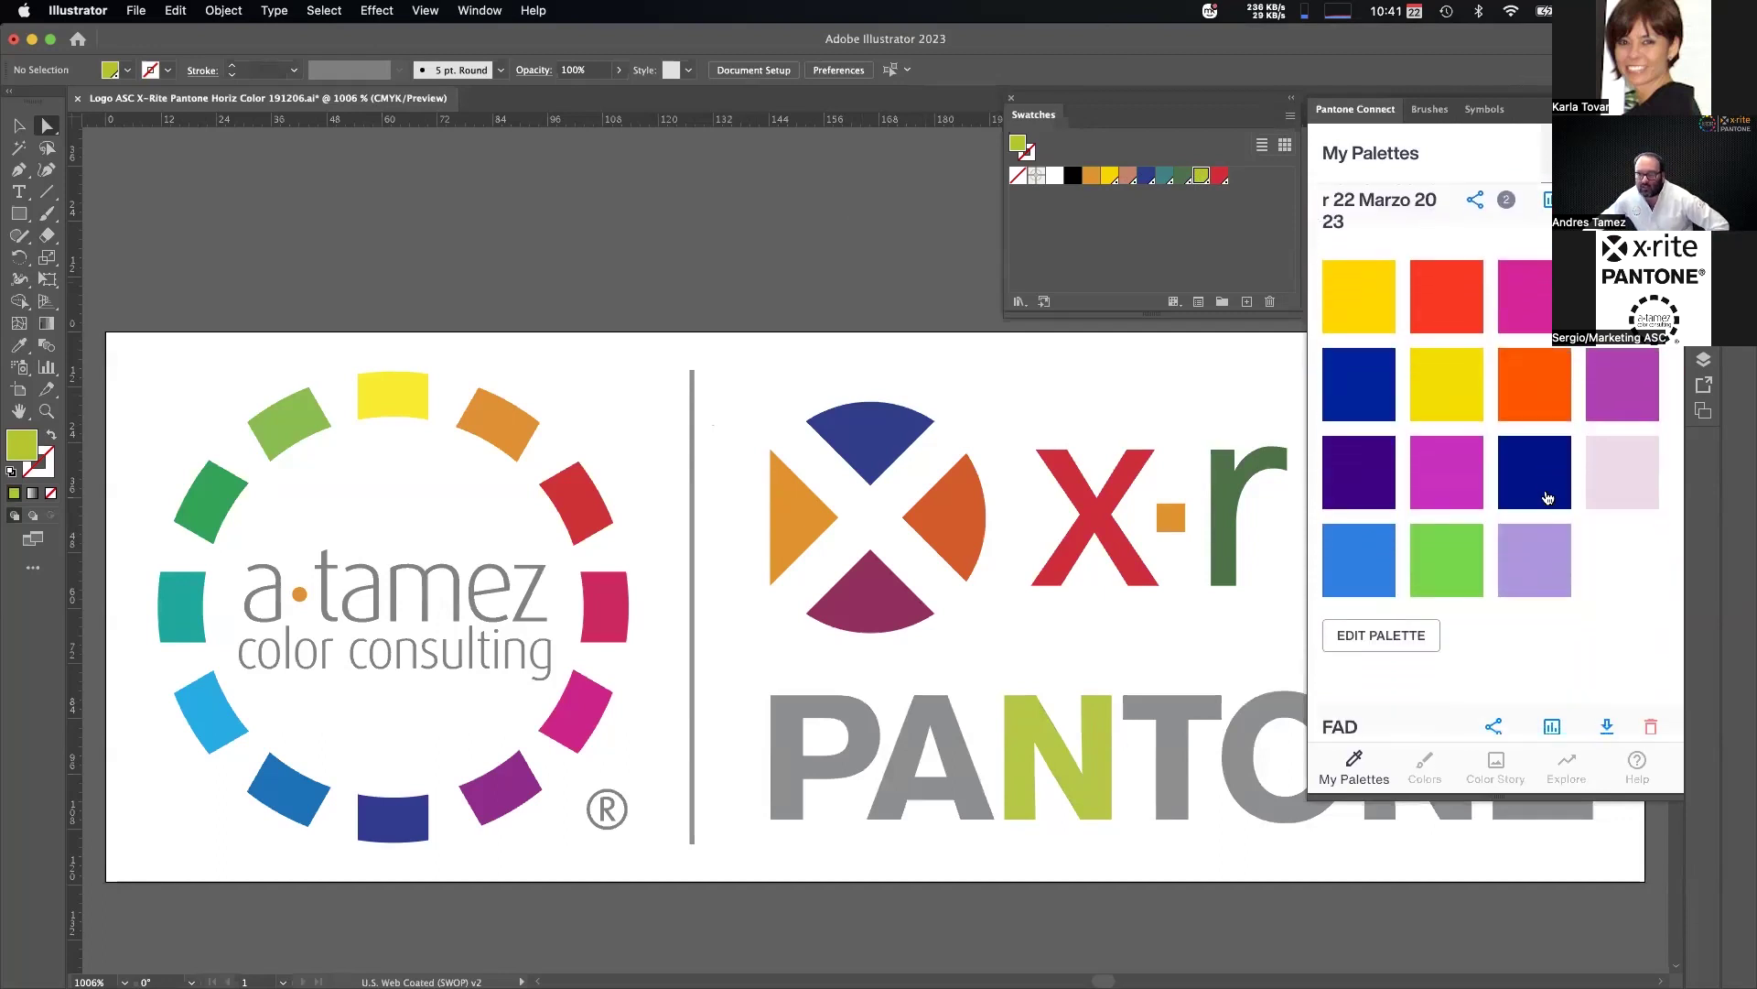
pyautogui.scroll(15, 1547, 496)
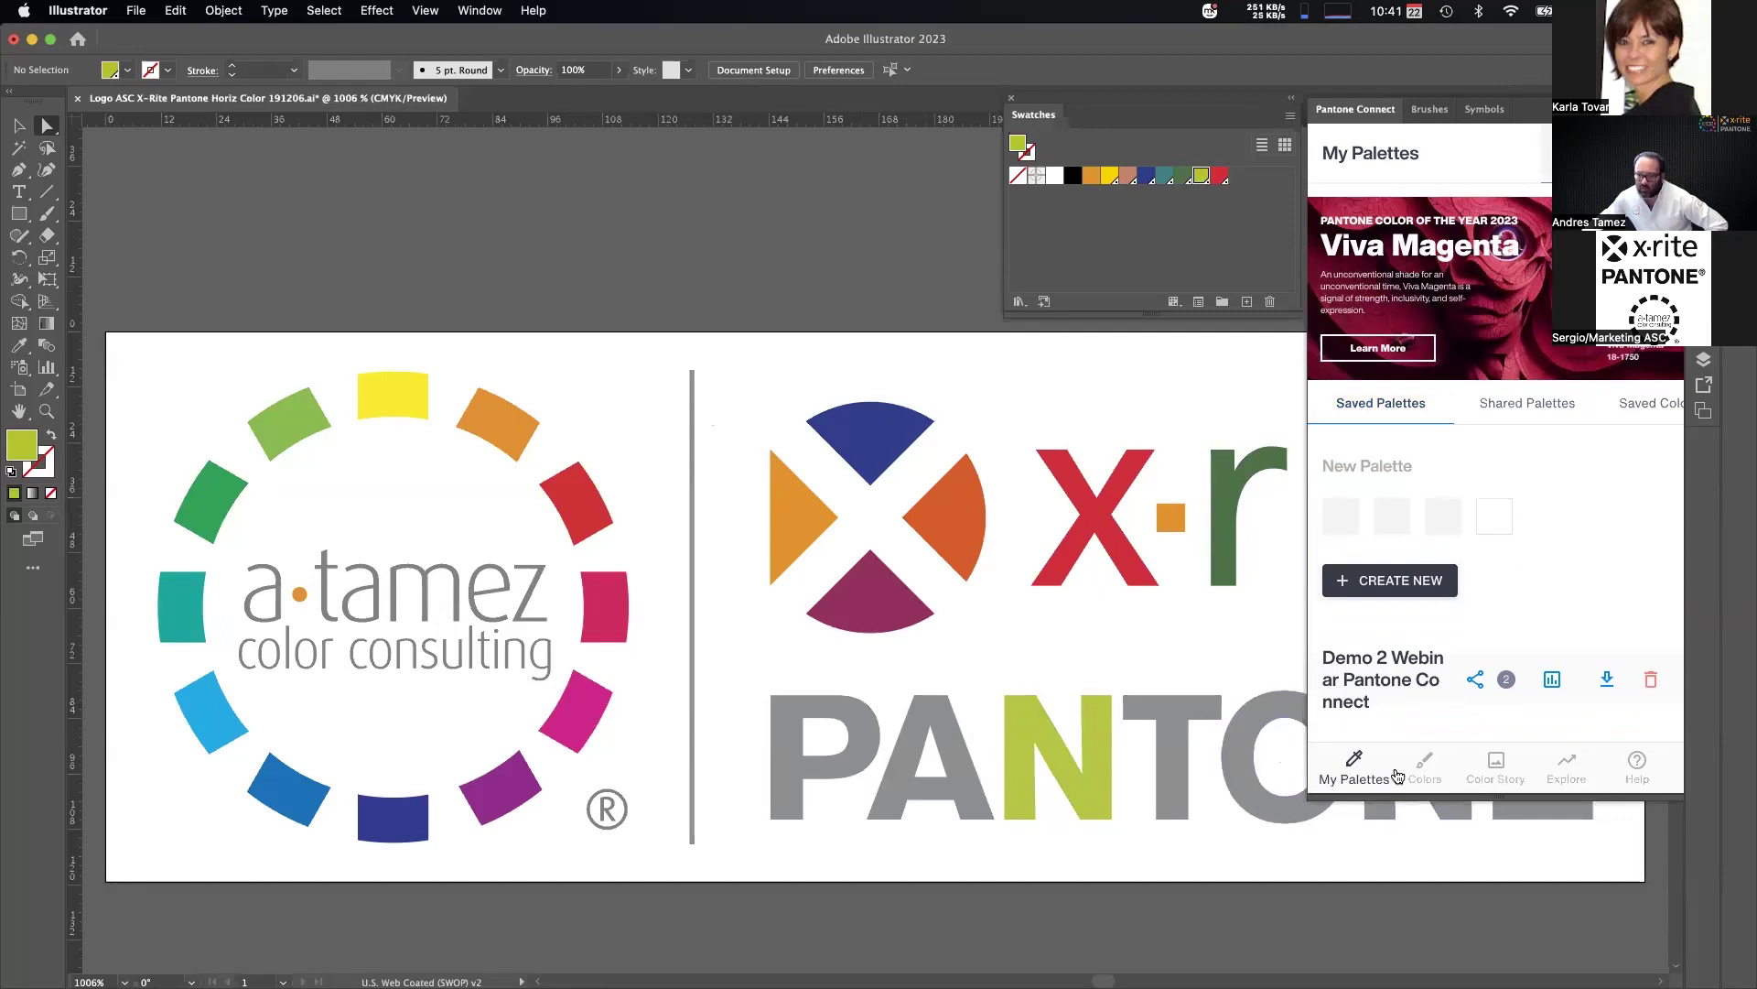
pyautogui.click(1436, 776)
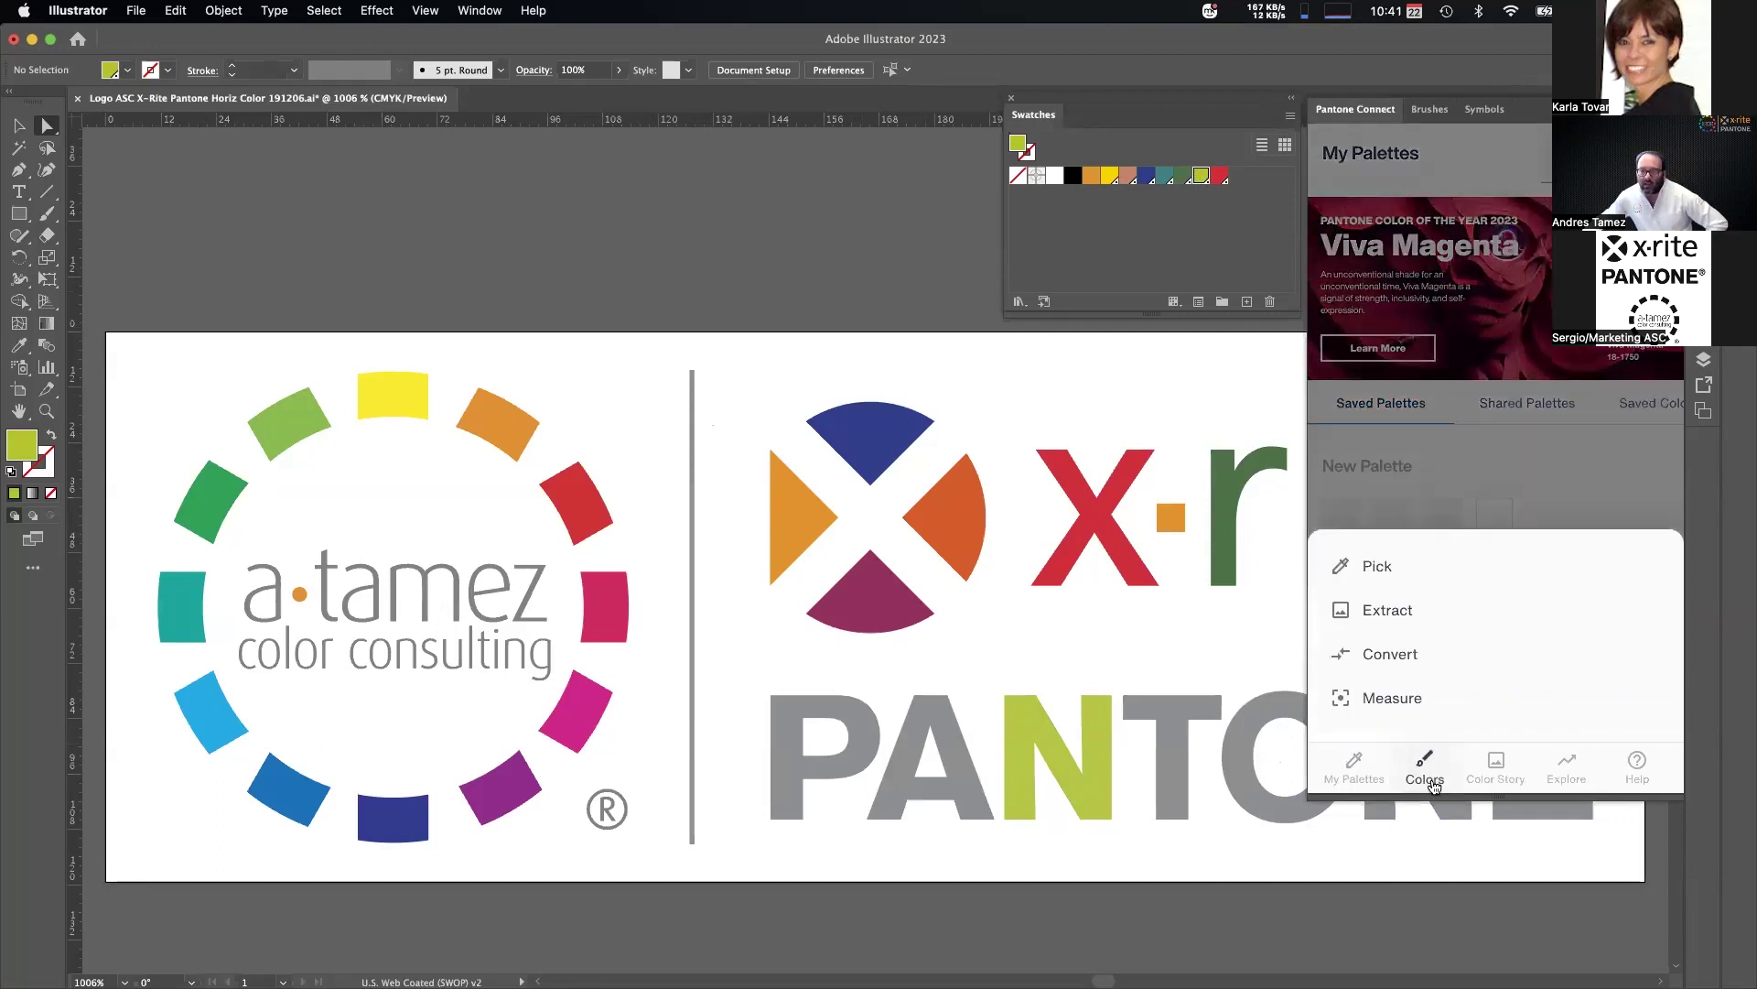
# Build an untitled palette from the Pantone guide with 6021 C, 6064 C and navy 6105 C.
pyautogui.click(1382, 569)
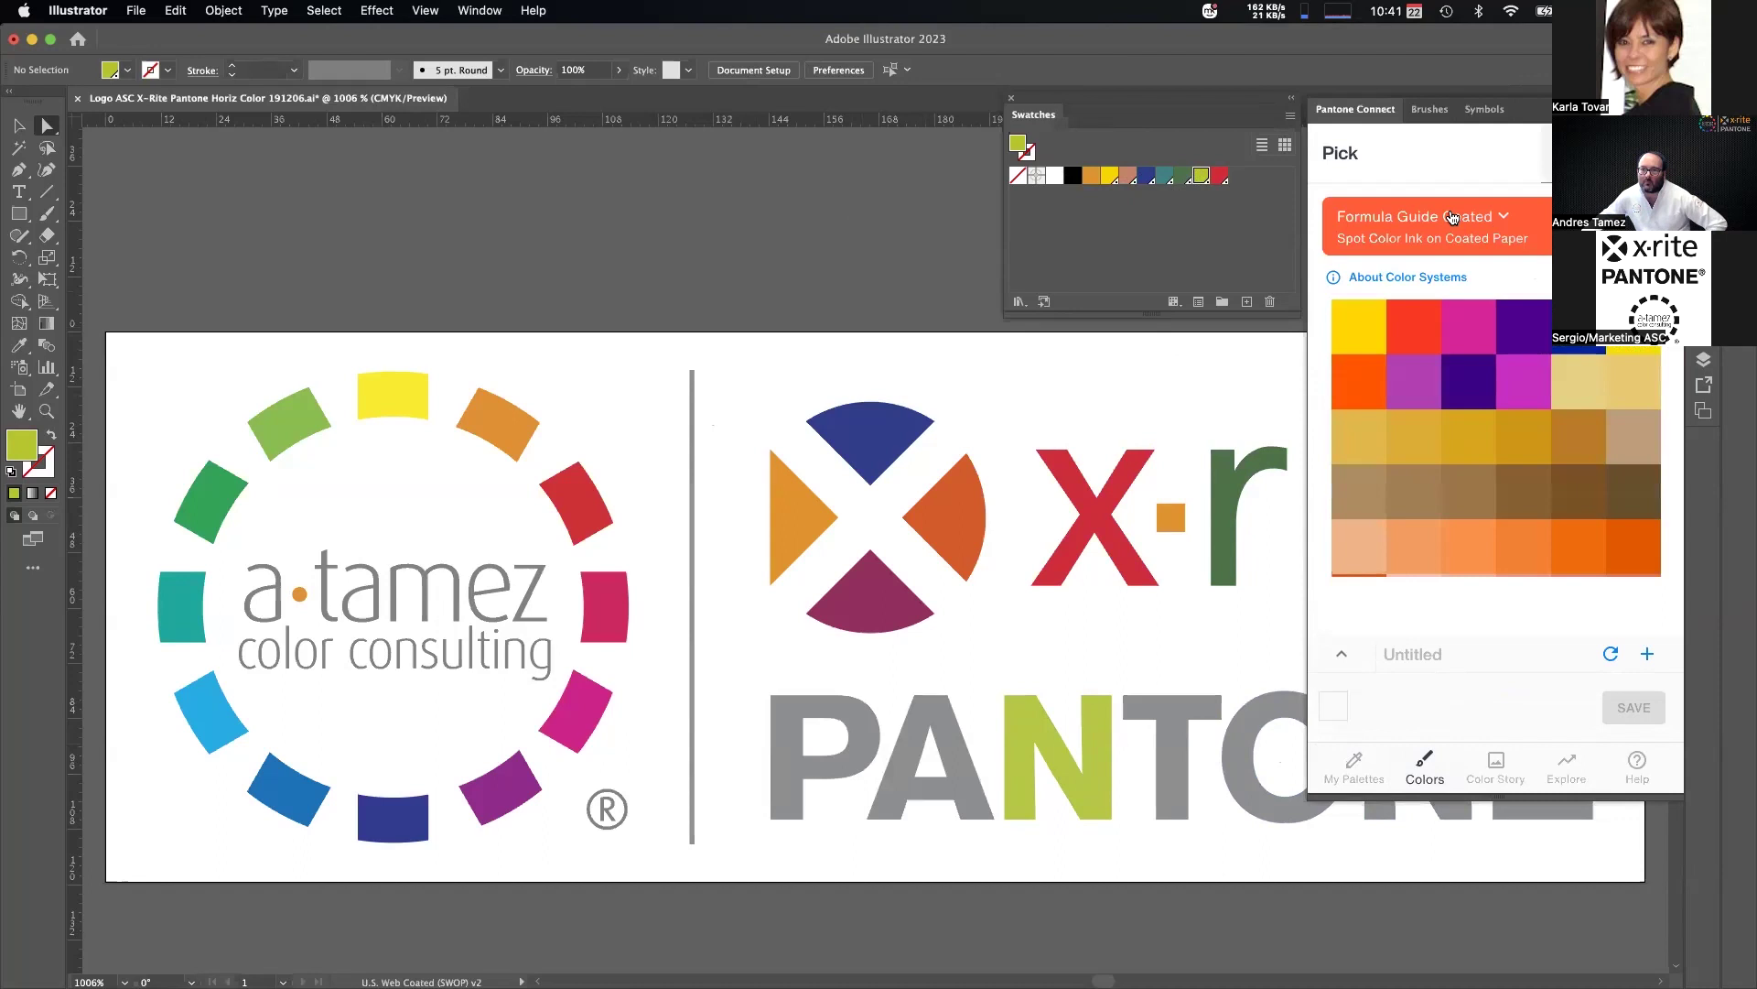
pyautogui.scroll(-3, 1465, 439)
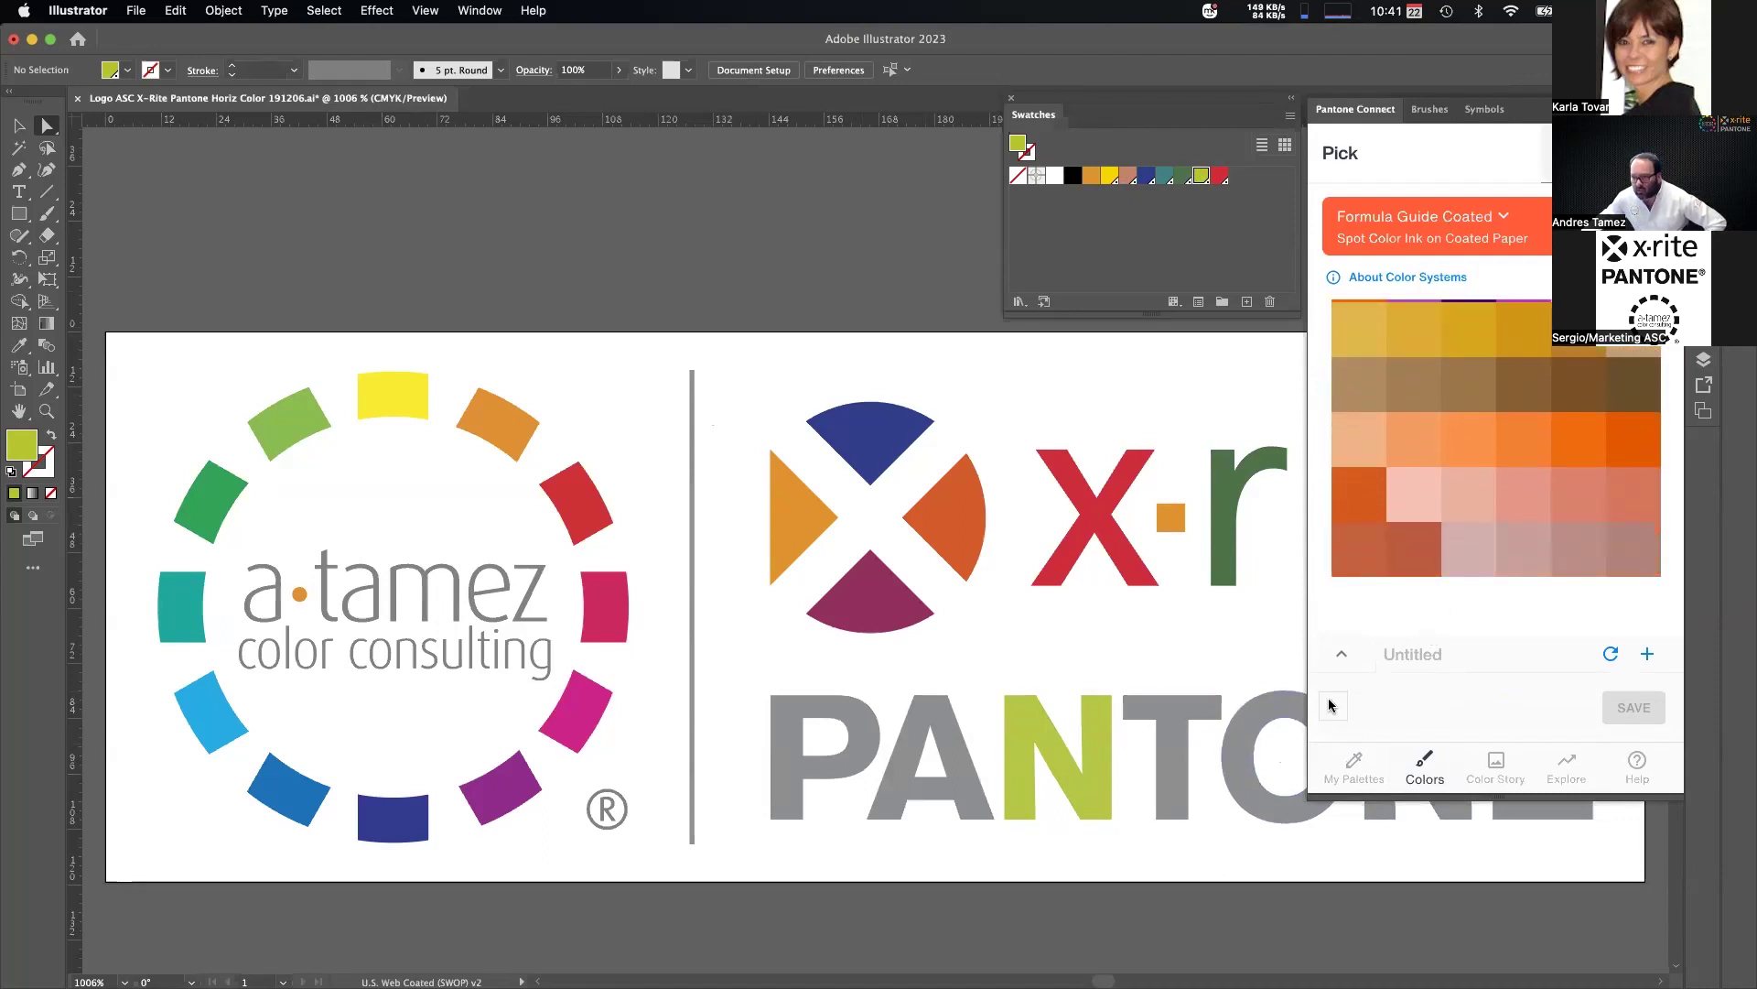
pyautogui.click(1373, 489)
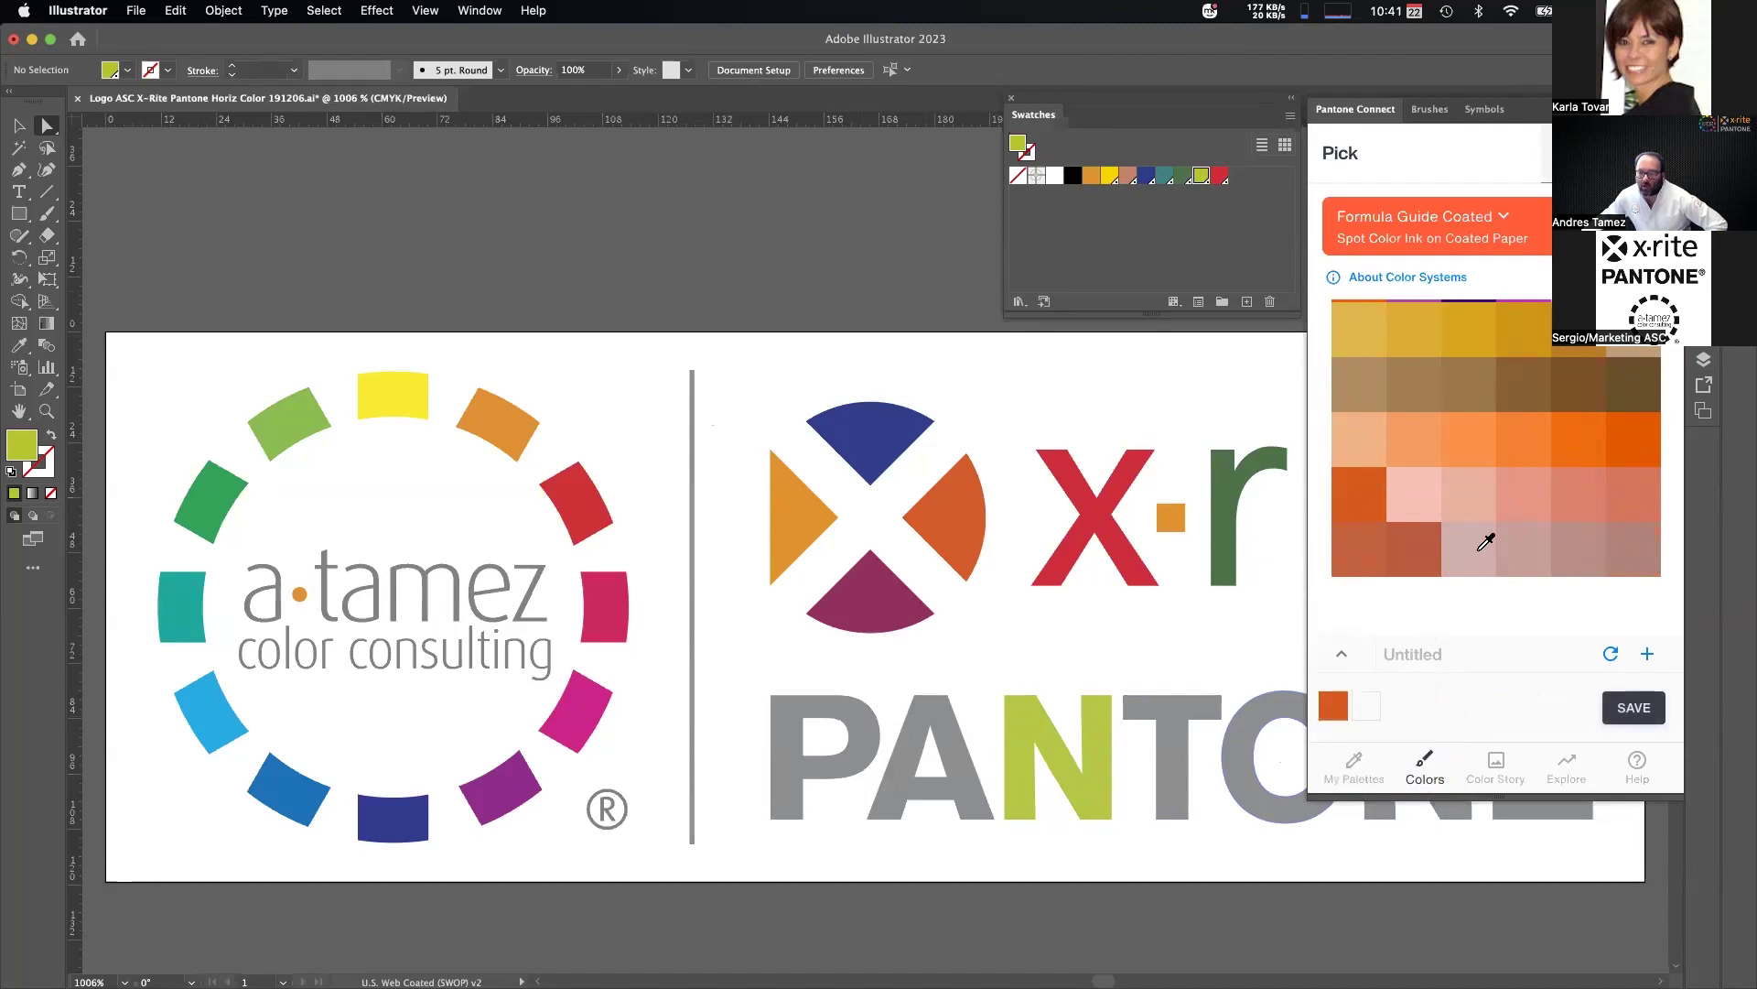
pyautogui.scroll(-5, 1501, 495)
pyautogui.moveTo(1428, 443); pyautogui.dragTo(1370, 695)
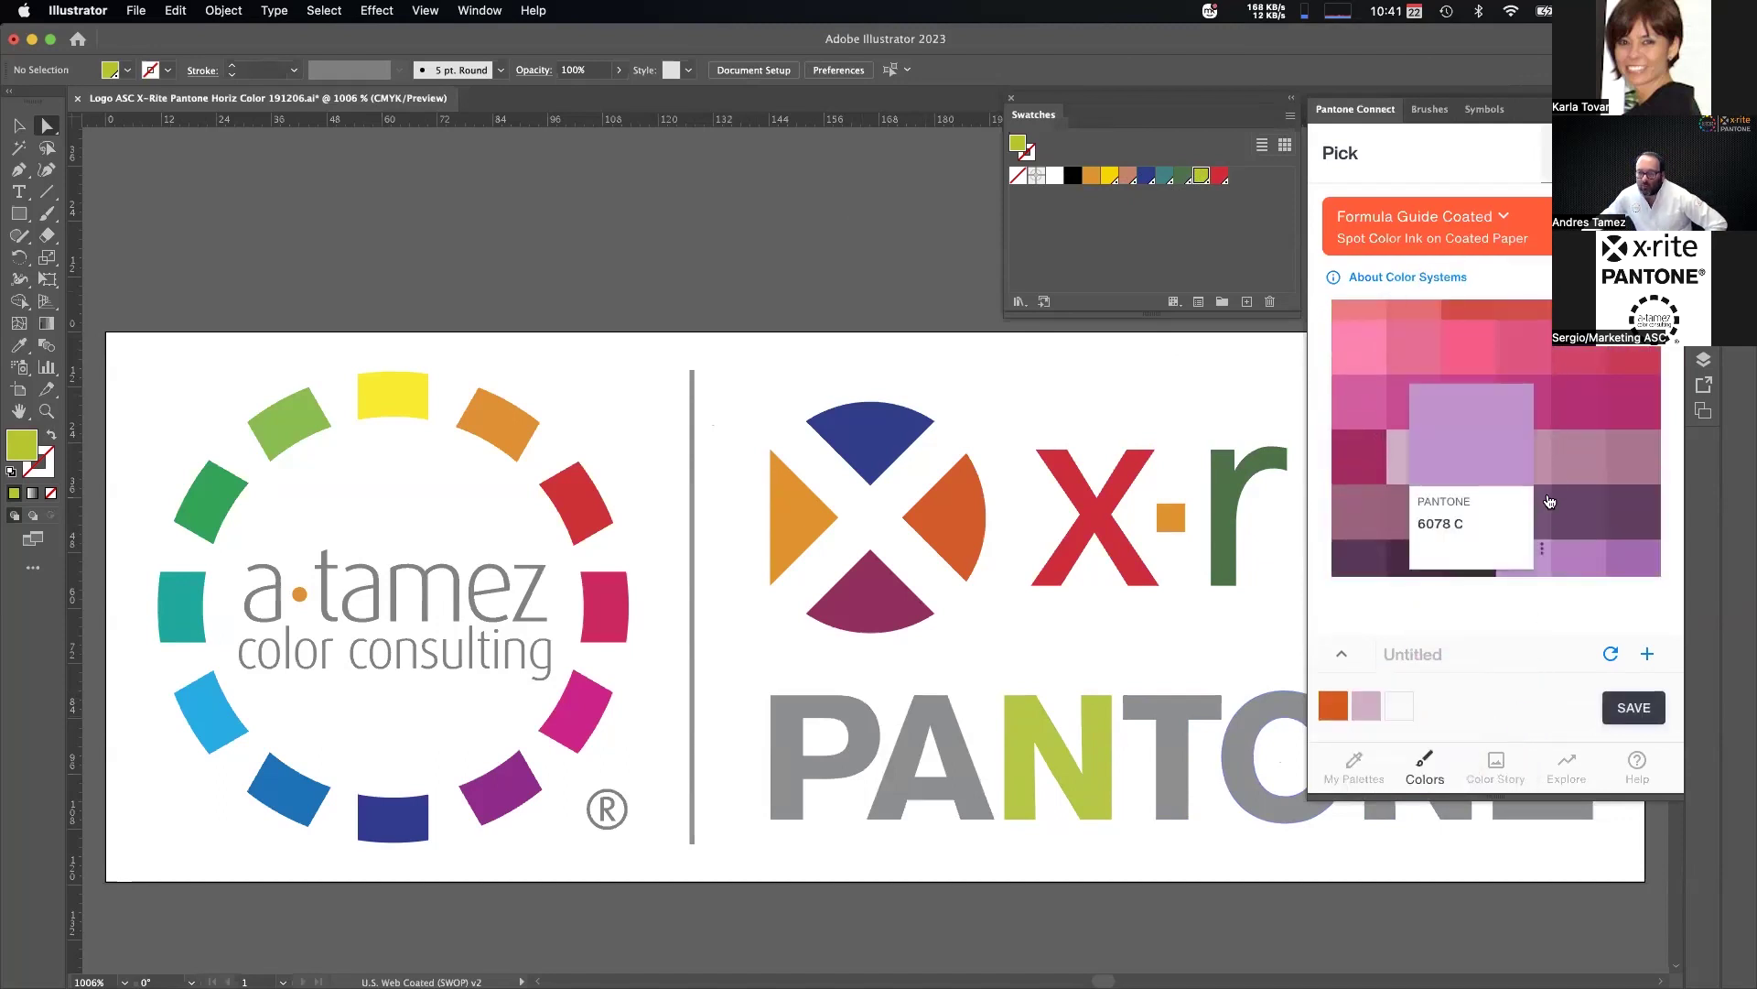
pyautogui.scroll(-5, 1545, 453)
pyautogui.click(1395, 571)
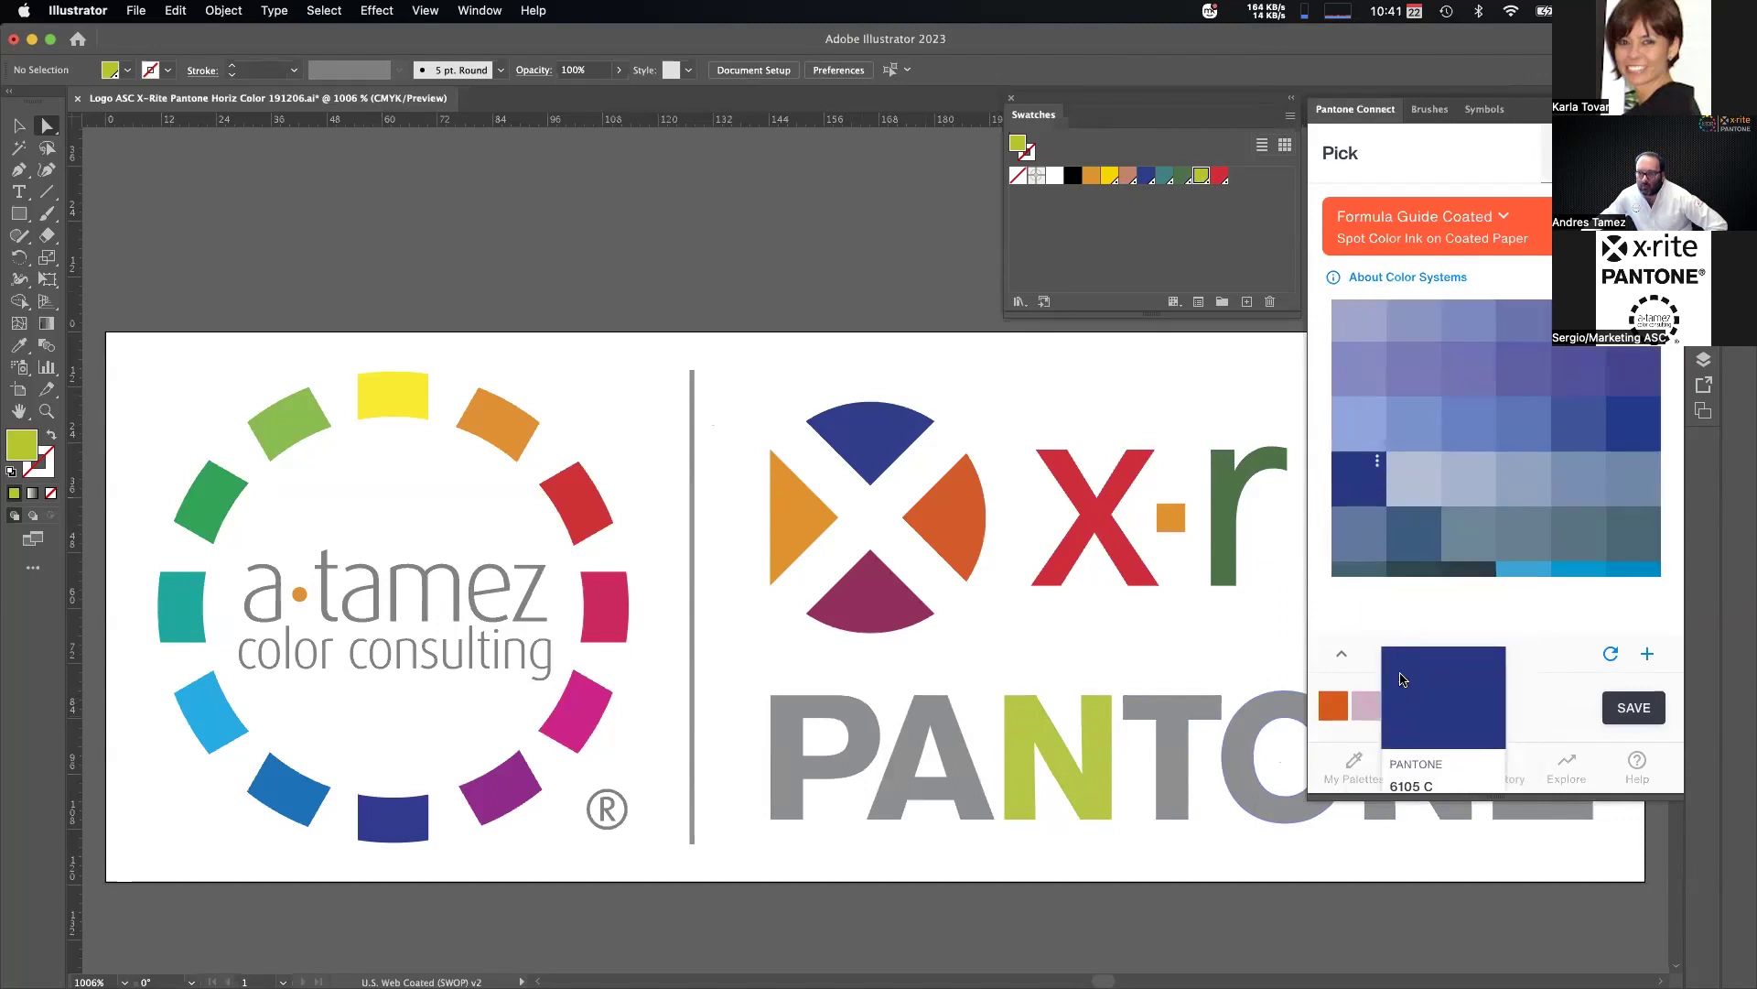
# Rename the new palette to 'Libreria Illustrator' and confirm the name.
pyautogui.click(1426, 653)
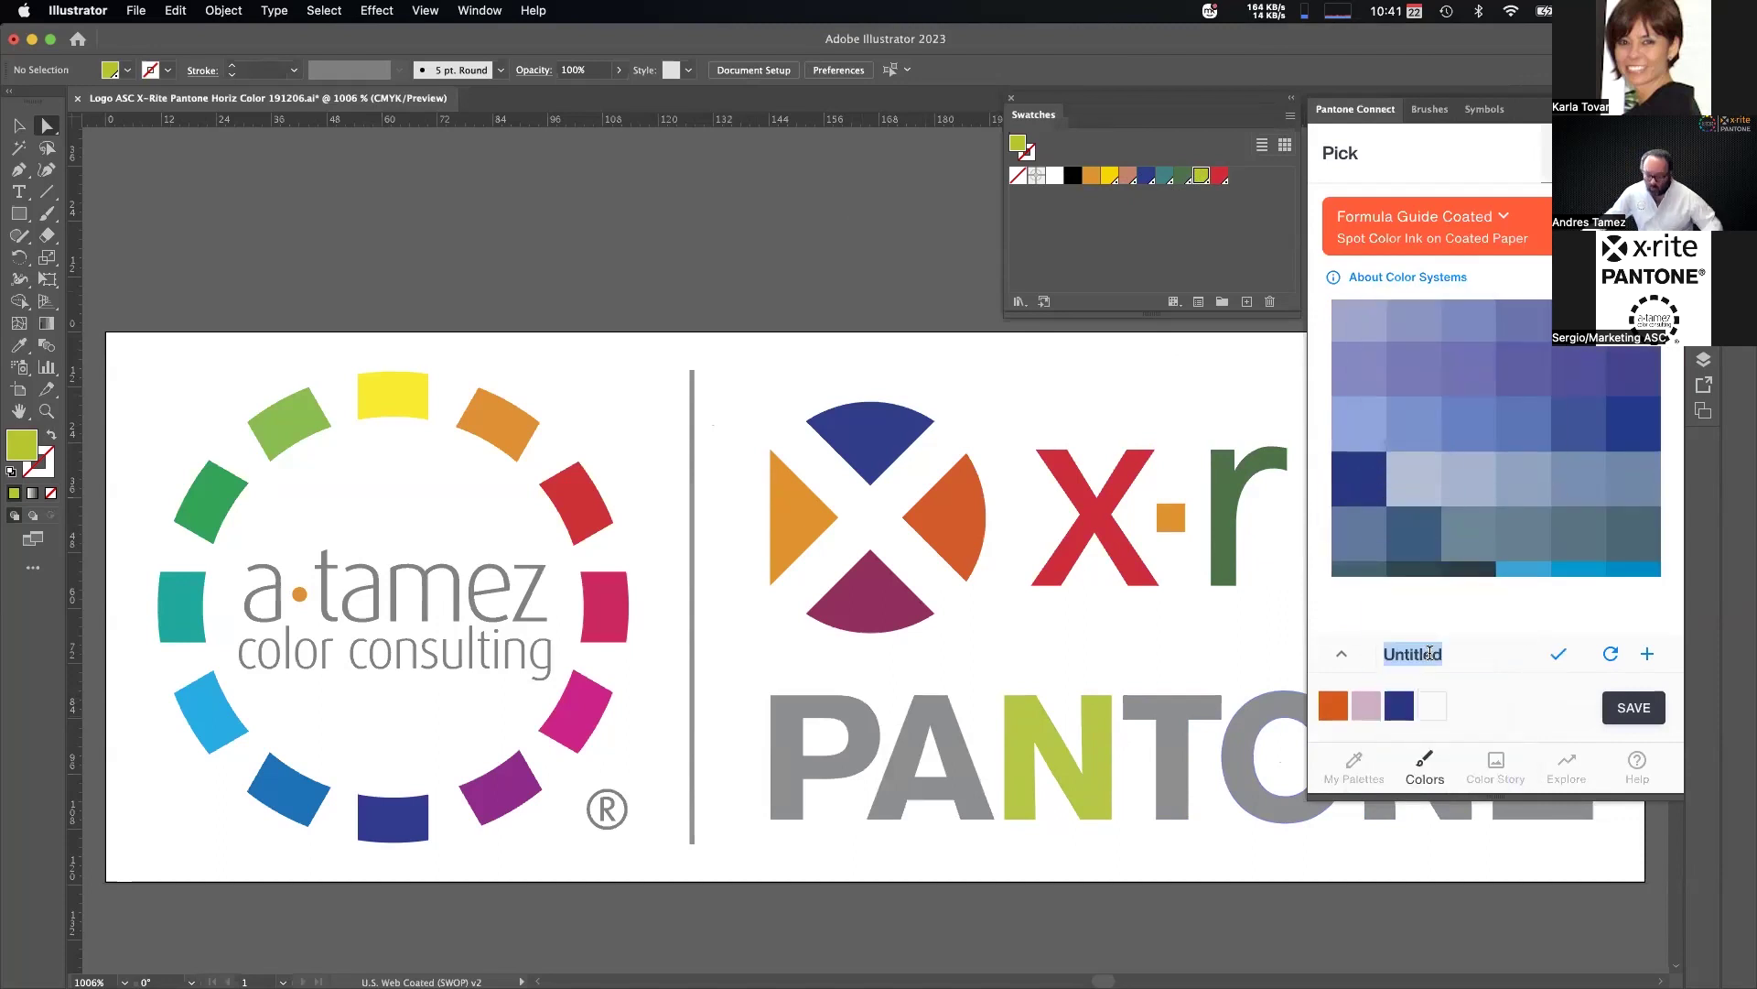
pyautogui.write('Libreria')
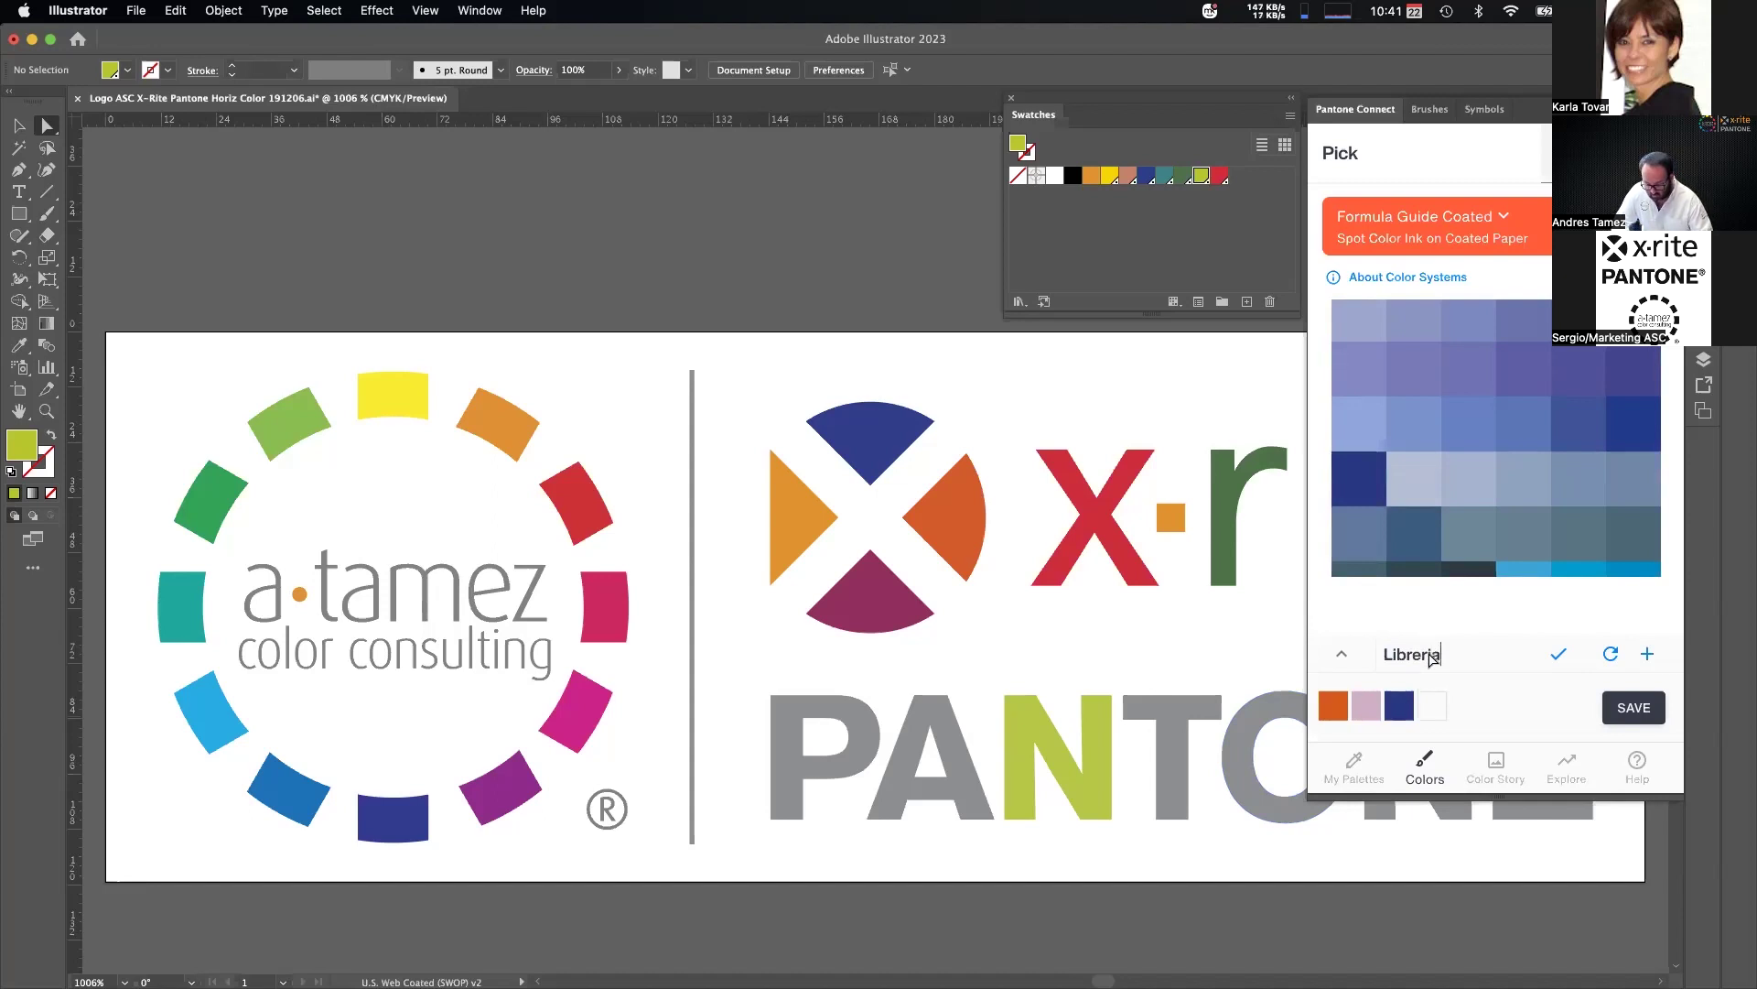
pyautogui.write(' Illustrator')
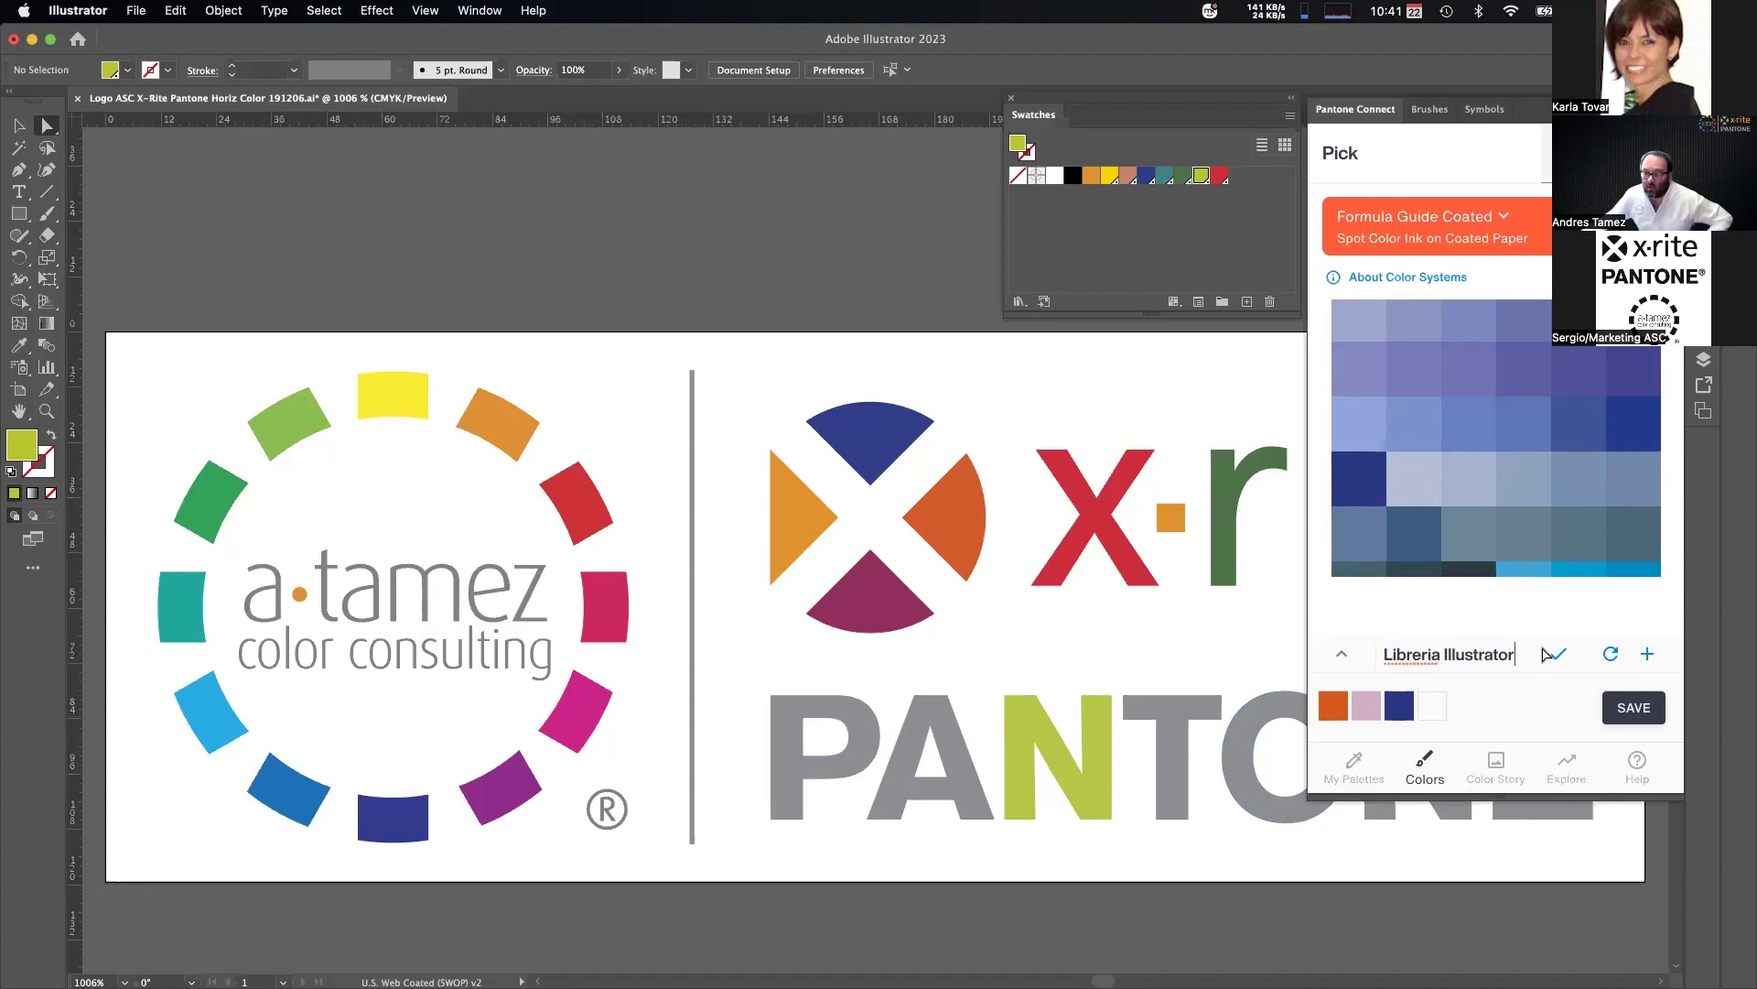
pyautogui.rightClick(1420, 655)
pyautogui.click(1511, 622)
pyautogui.rightClick(1425, 653)
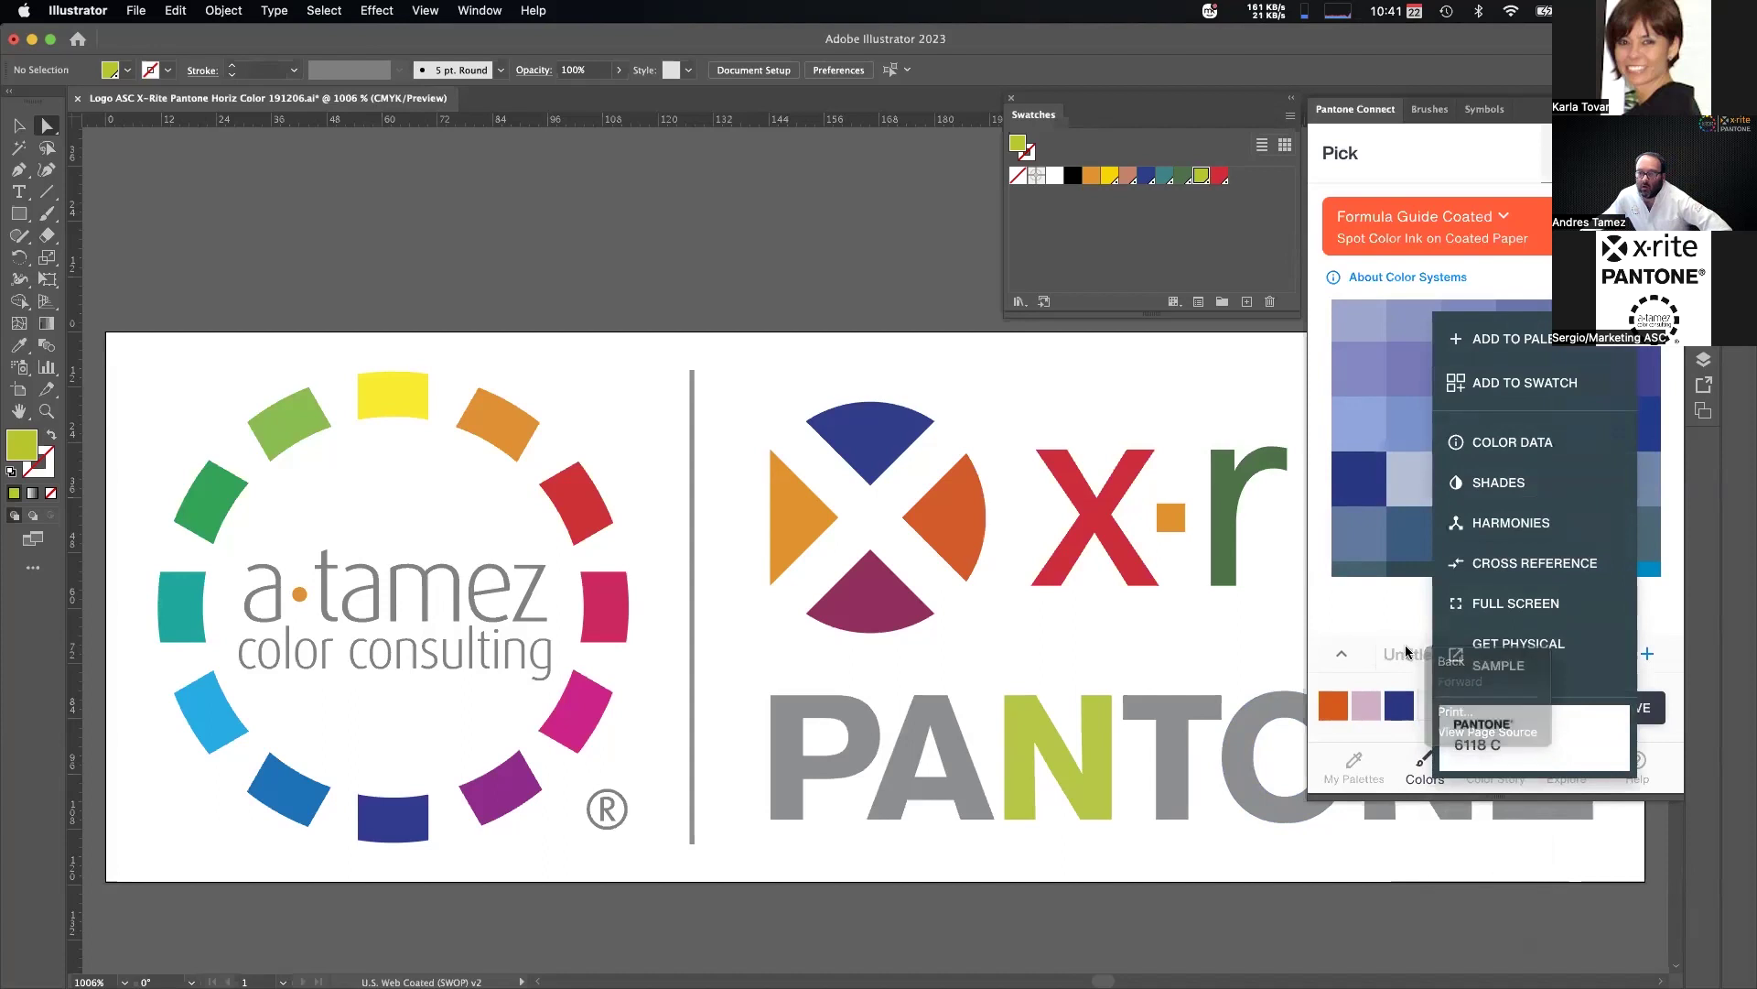
pyautogui.click(1410, 652)
pyautogui.doubleClick(1397, 652)
pyautogui.write('Libreria ')
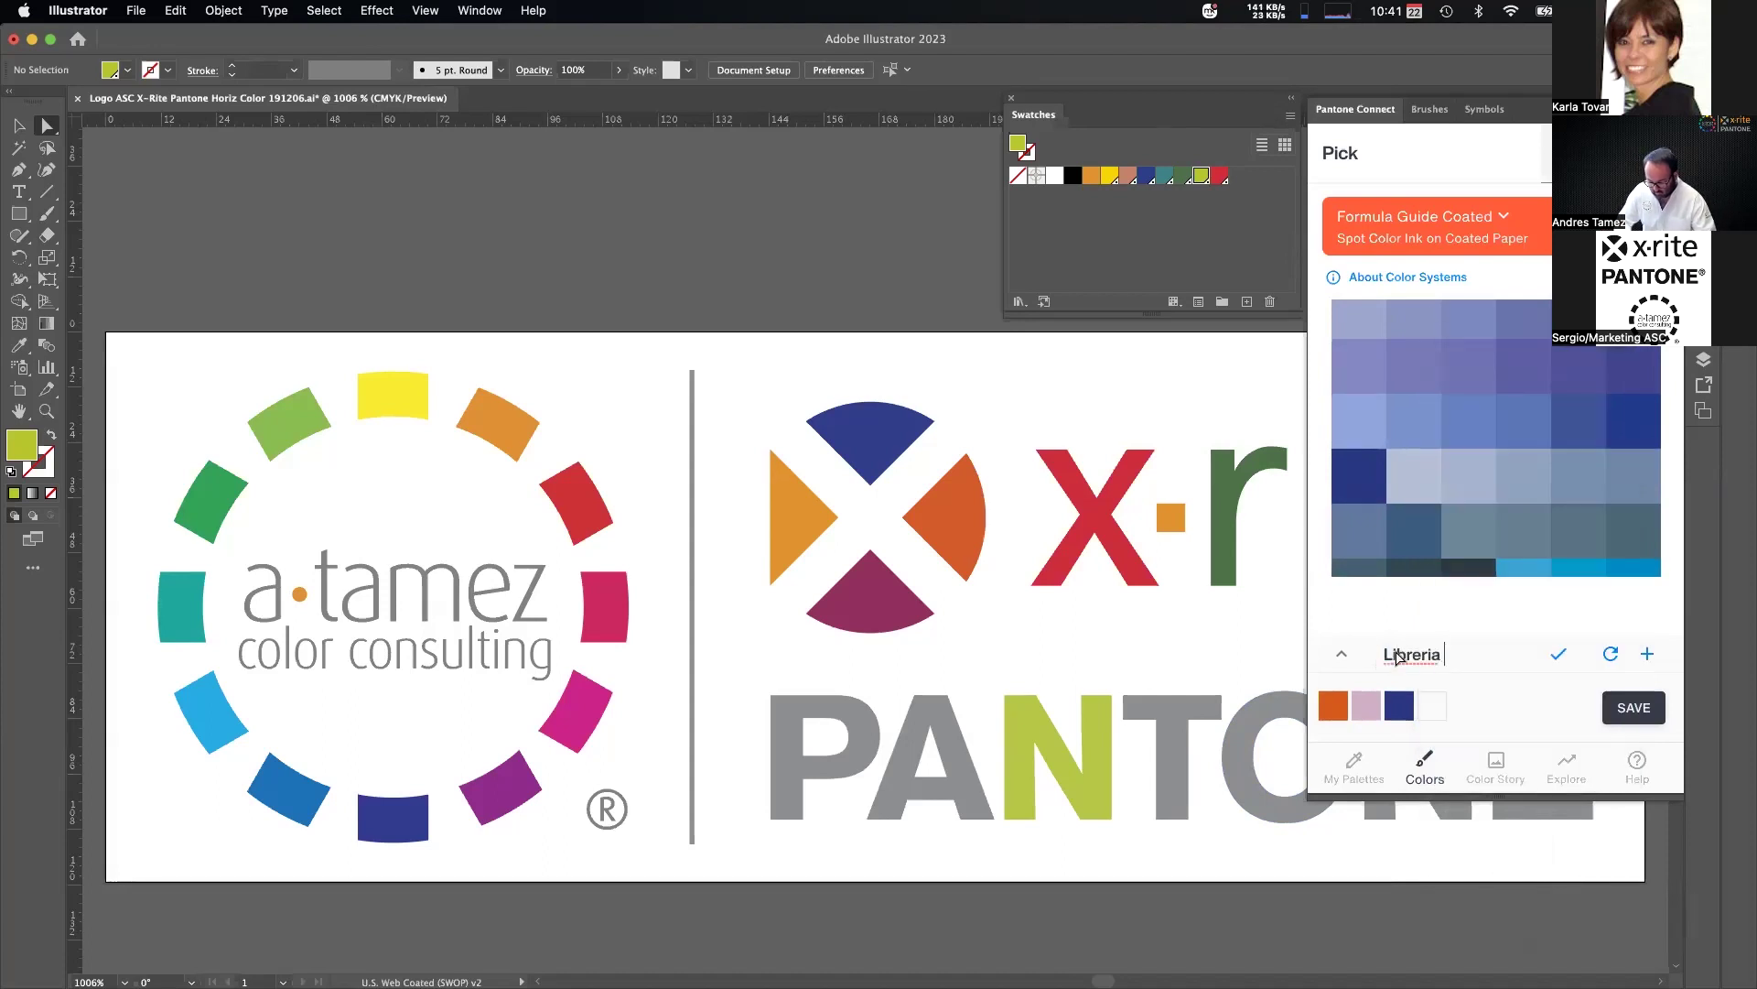
pyautogui.write('Illustrator')
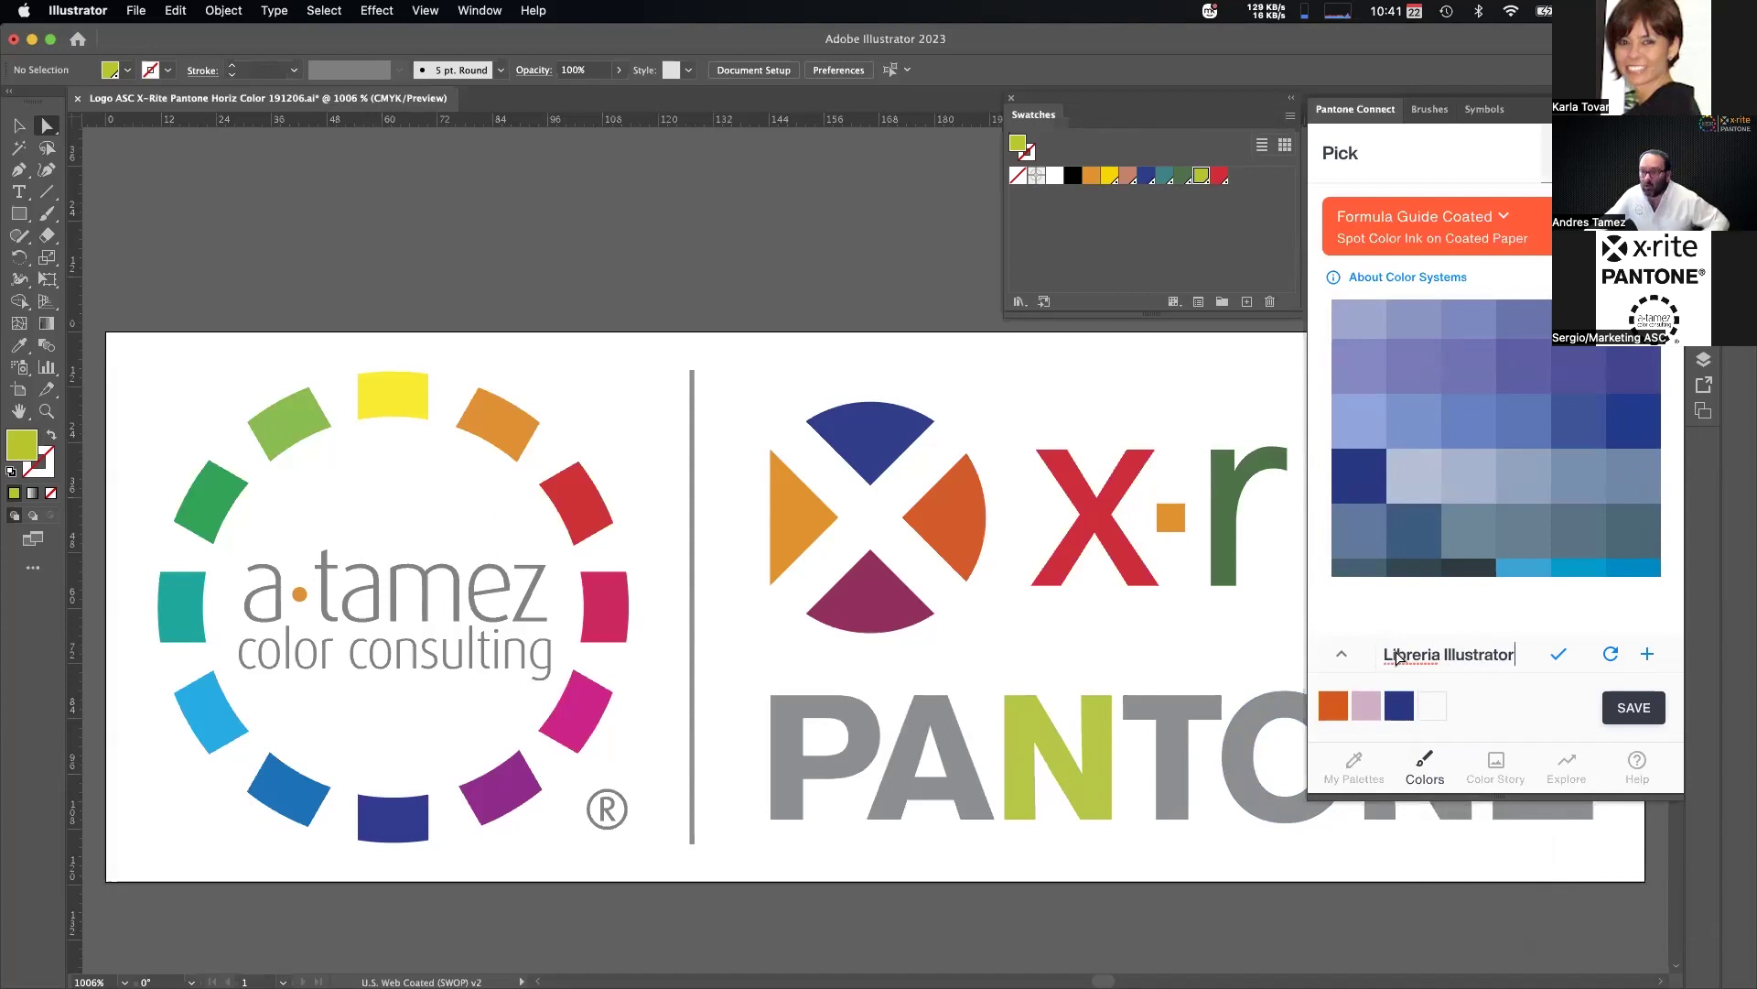
pyautogui.click(1559, 654)
# Save the palette, check it in My Palettes, then switch to Chrome.
pyautogui.click(1632, 707)
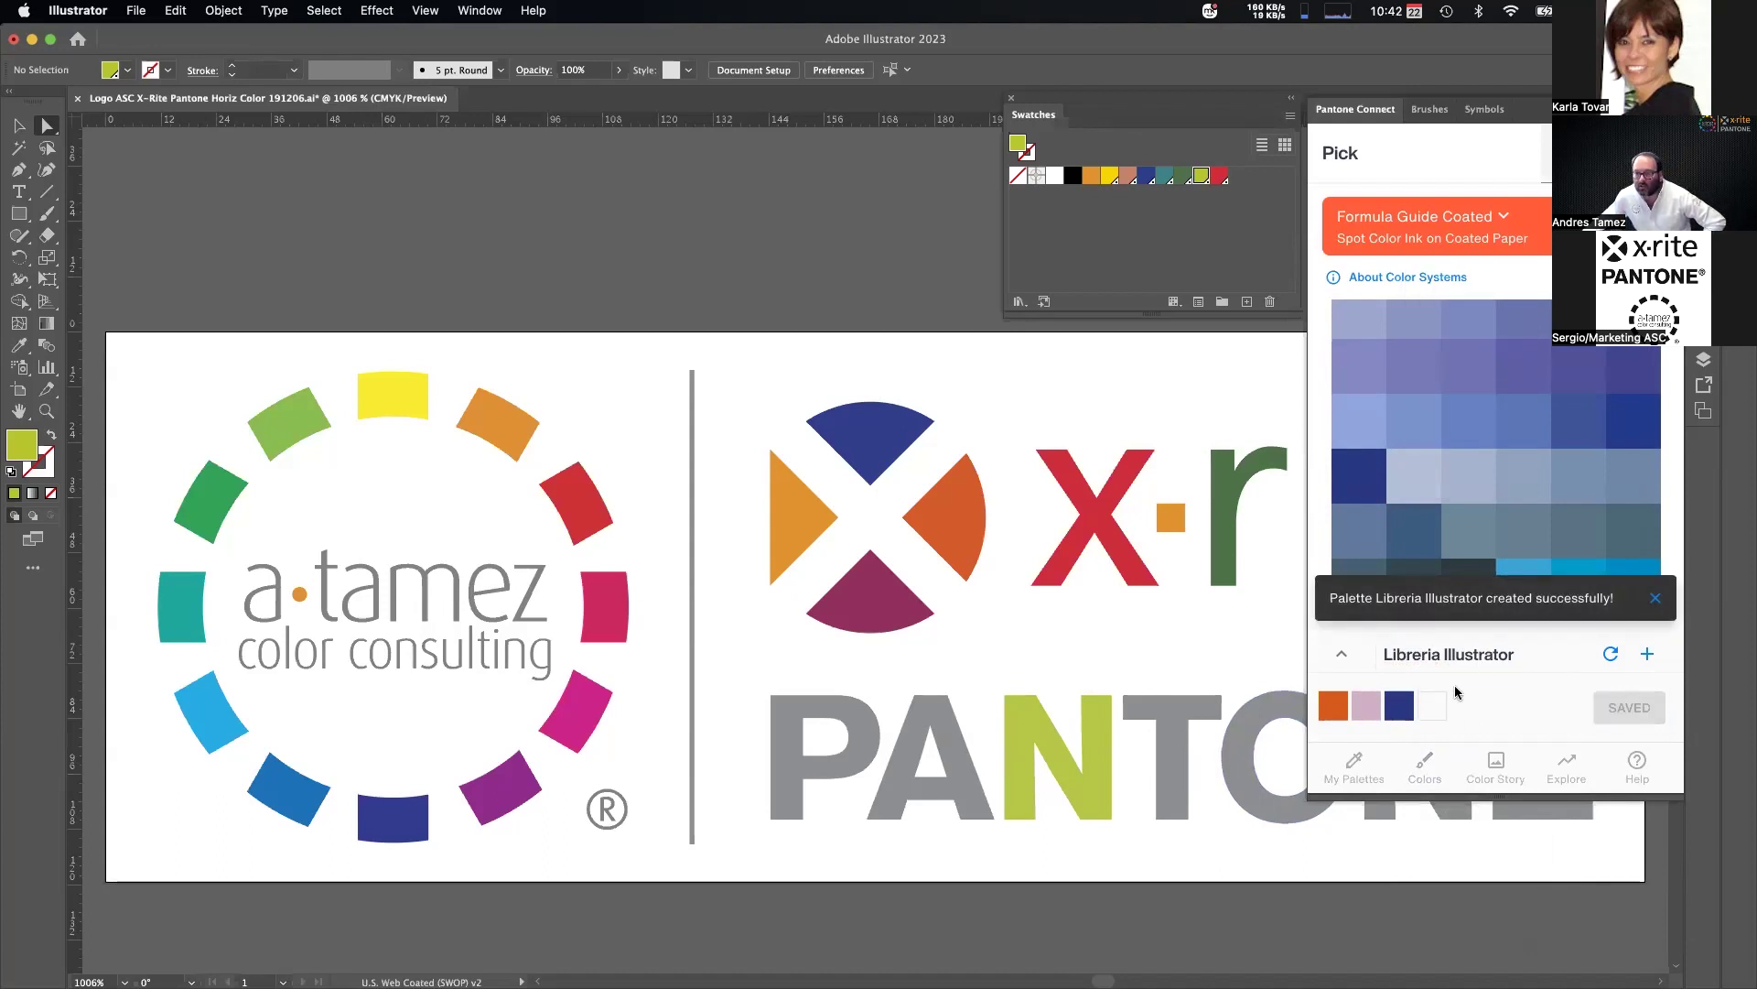
pyautogui.click(1355, 767)
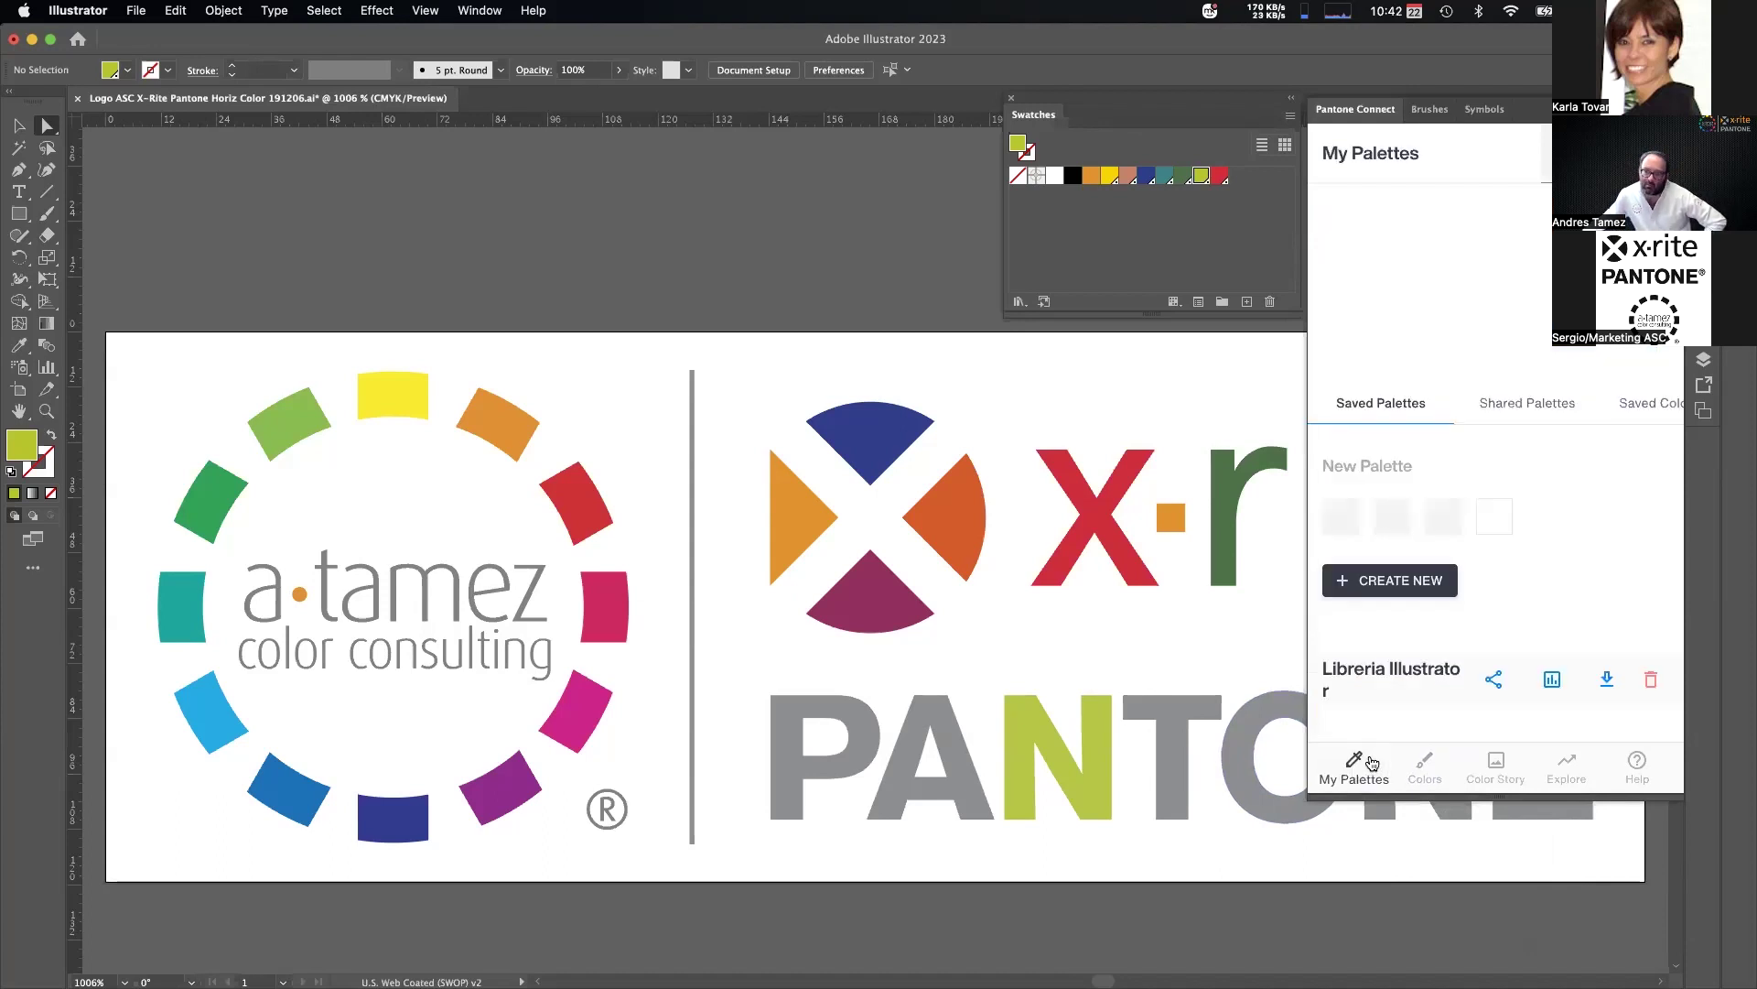
pyautogui.scroll(-2, 1560, 549)
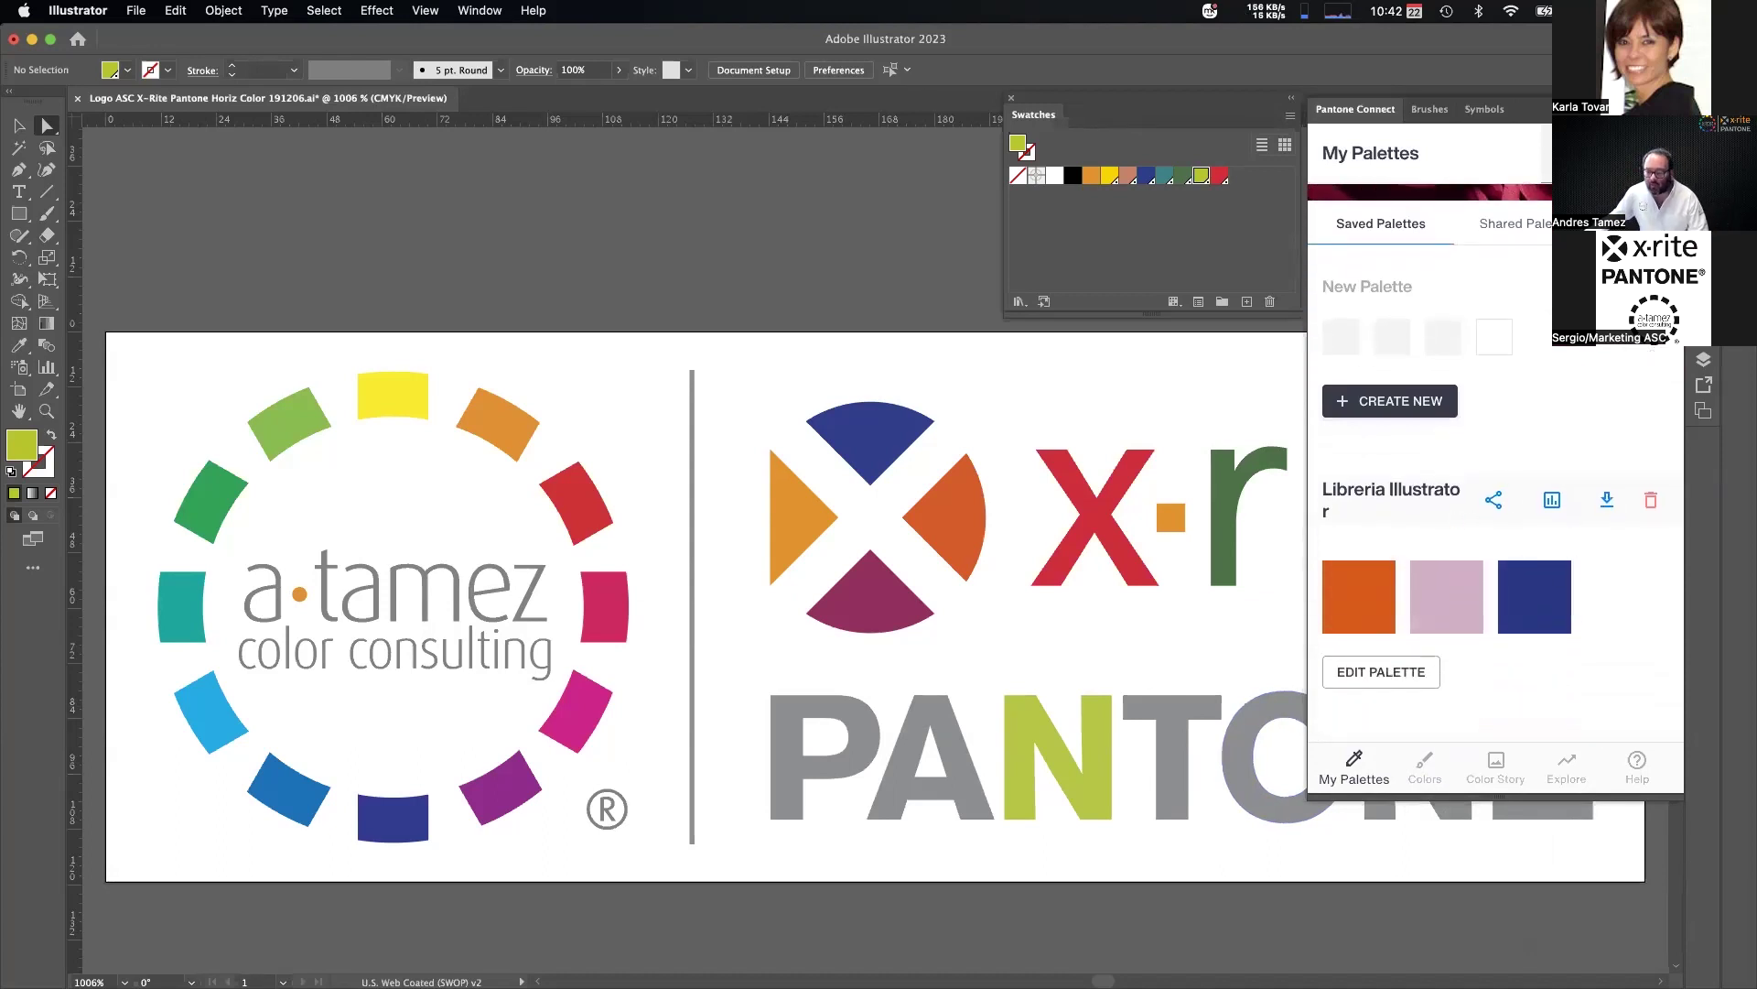
pyautogui.press('super+Tab')
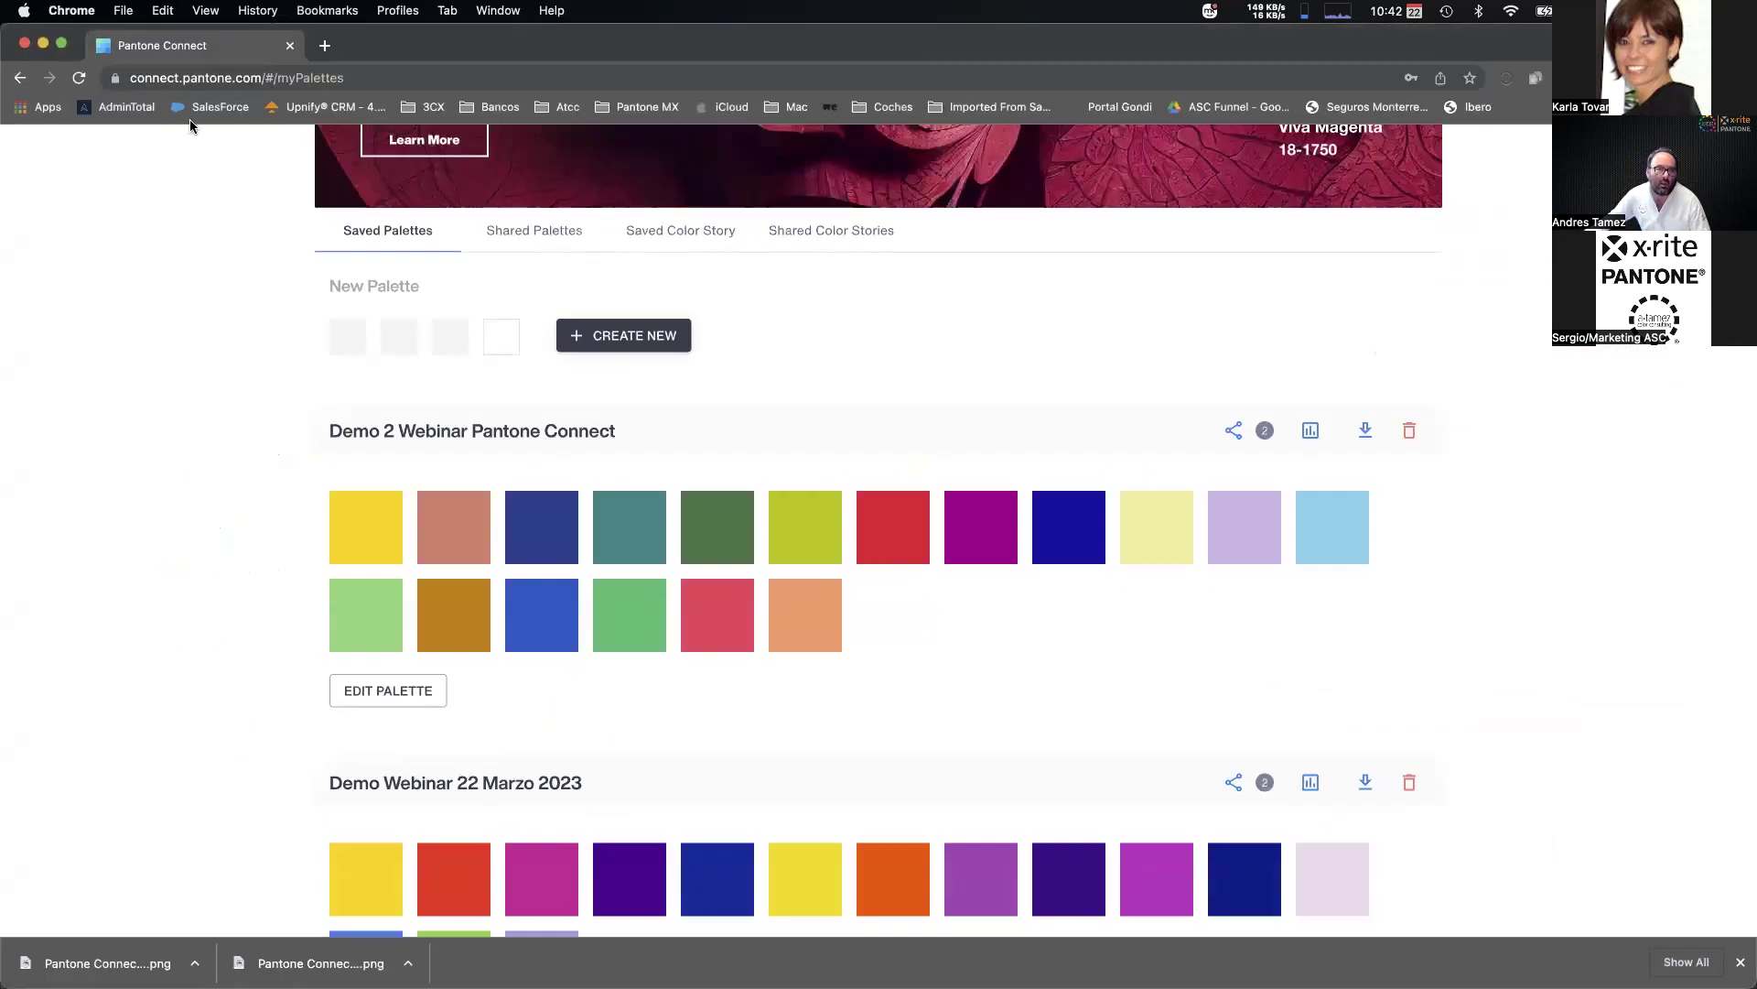
# Reload the web My Palettes page, log back in, scroll to Libreria Illustrator, then return to Illustrator.
pyautogui.click(79, 80)
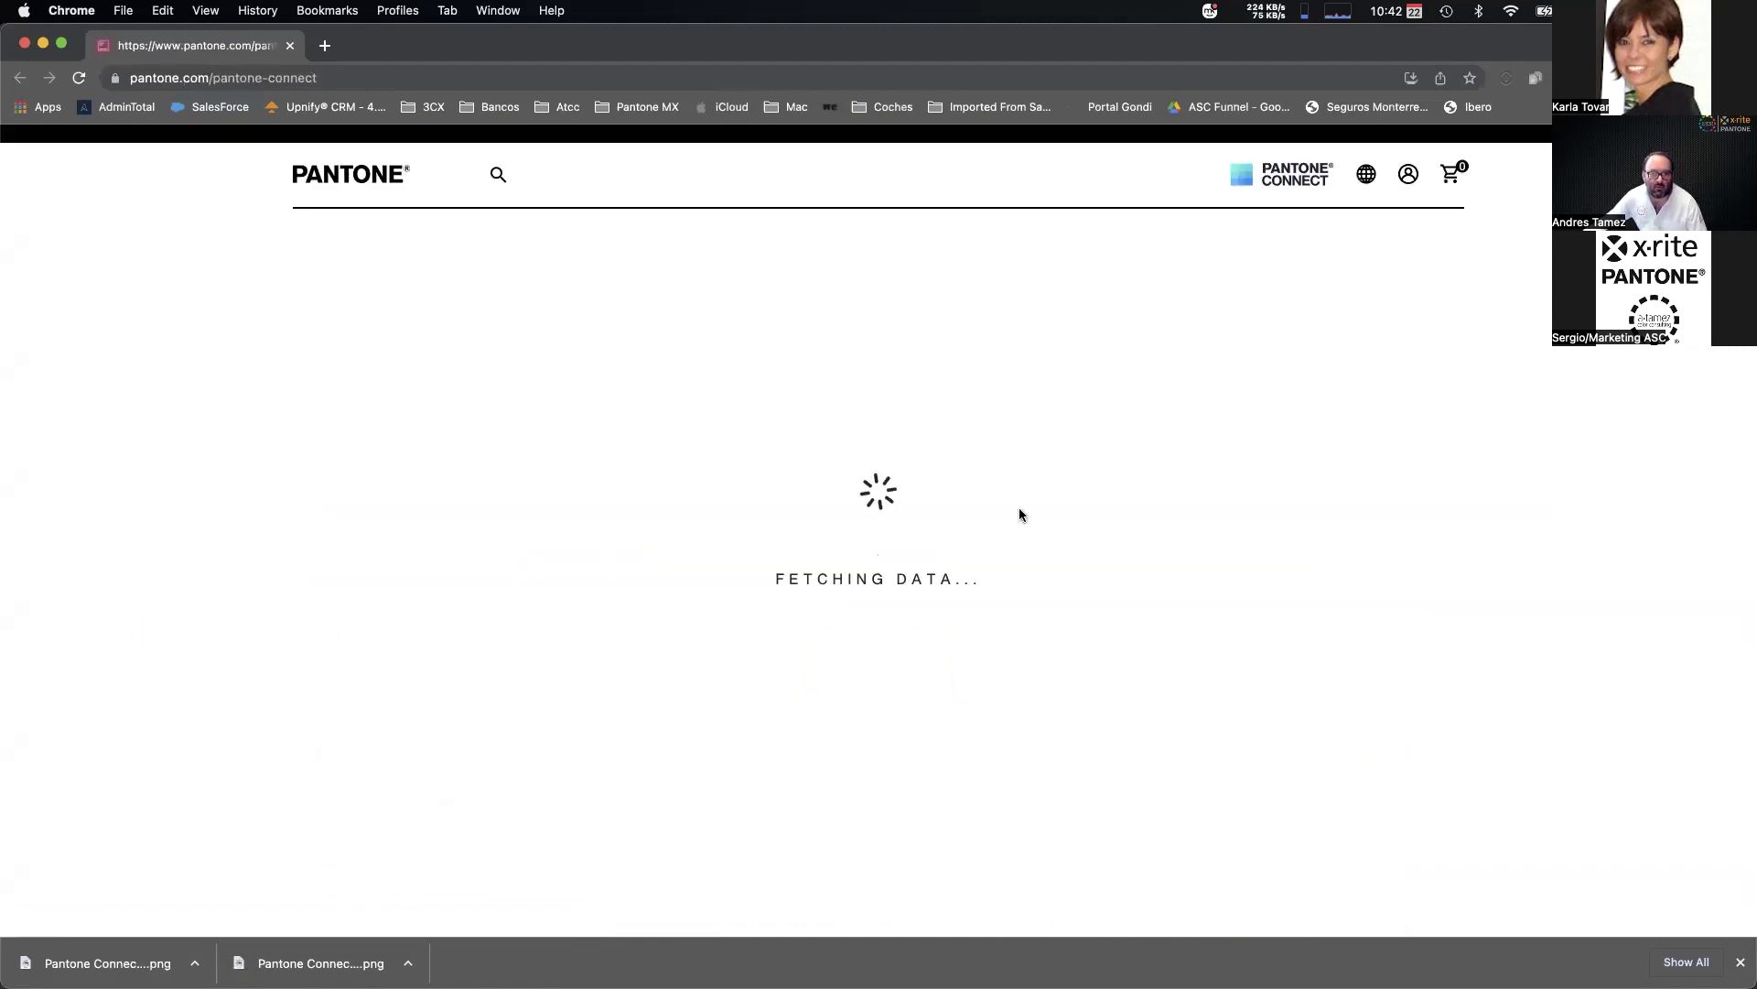
pyautogui.click(1318, 337)
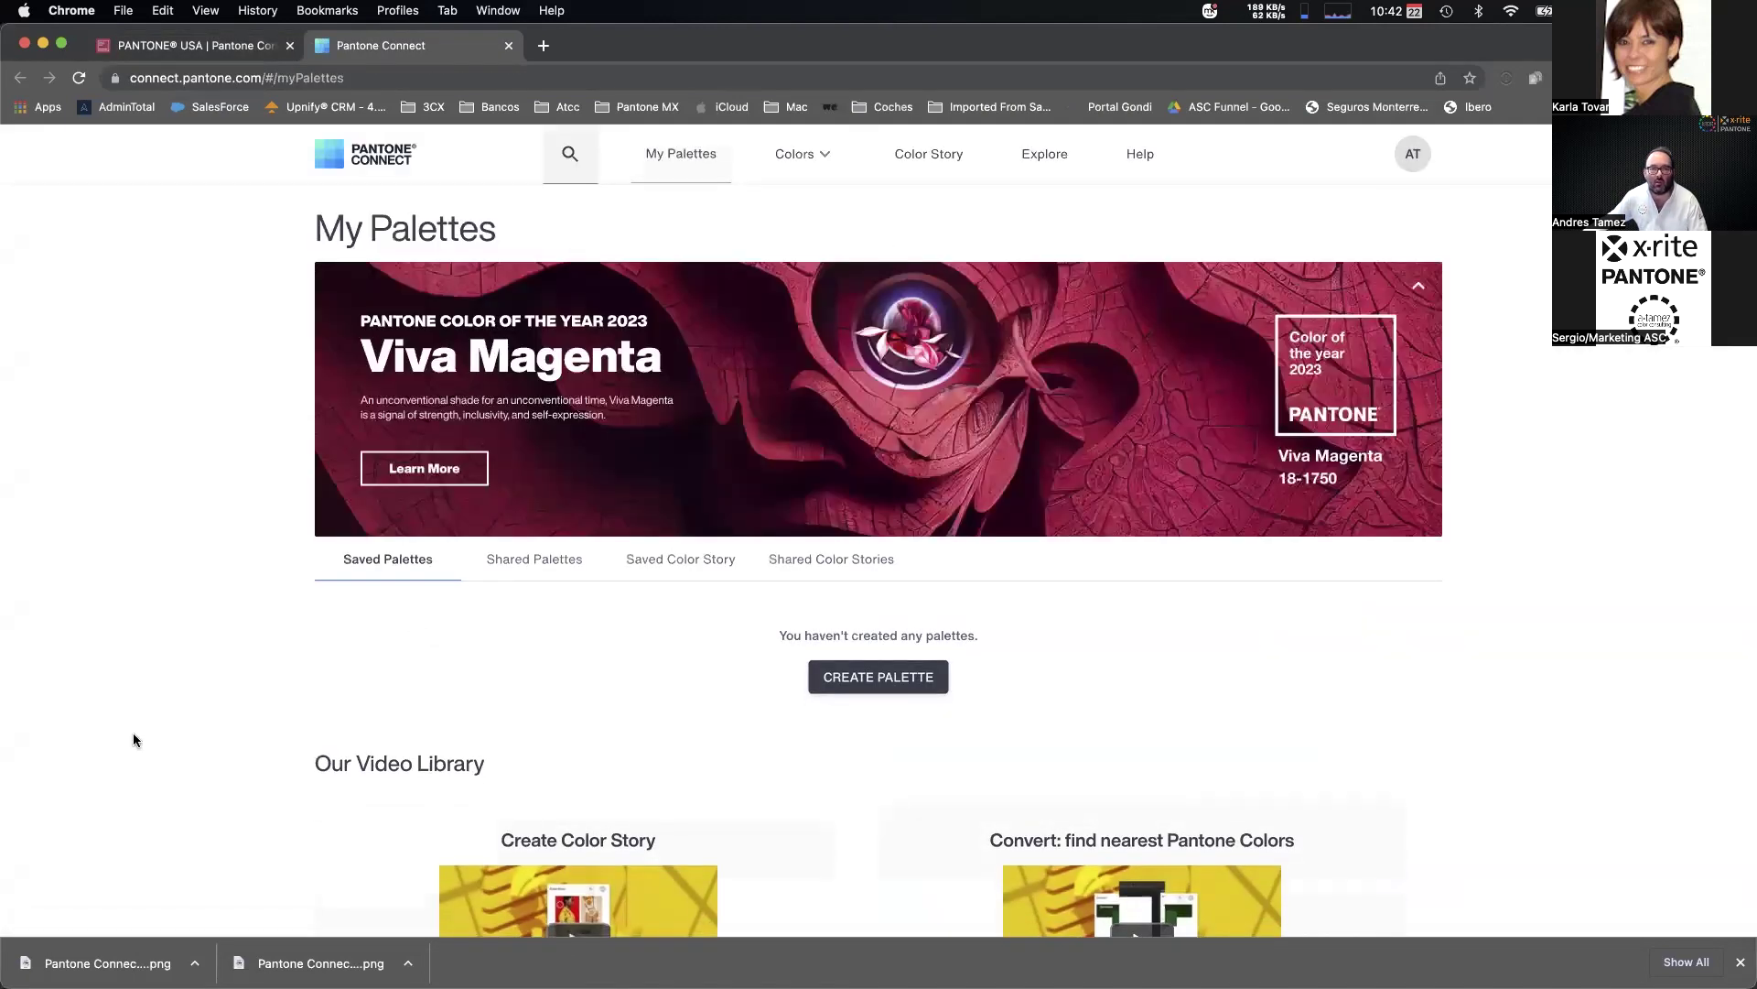
pyautogui.scroll(-3, 196, 604)
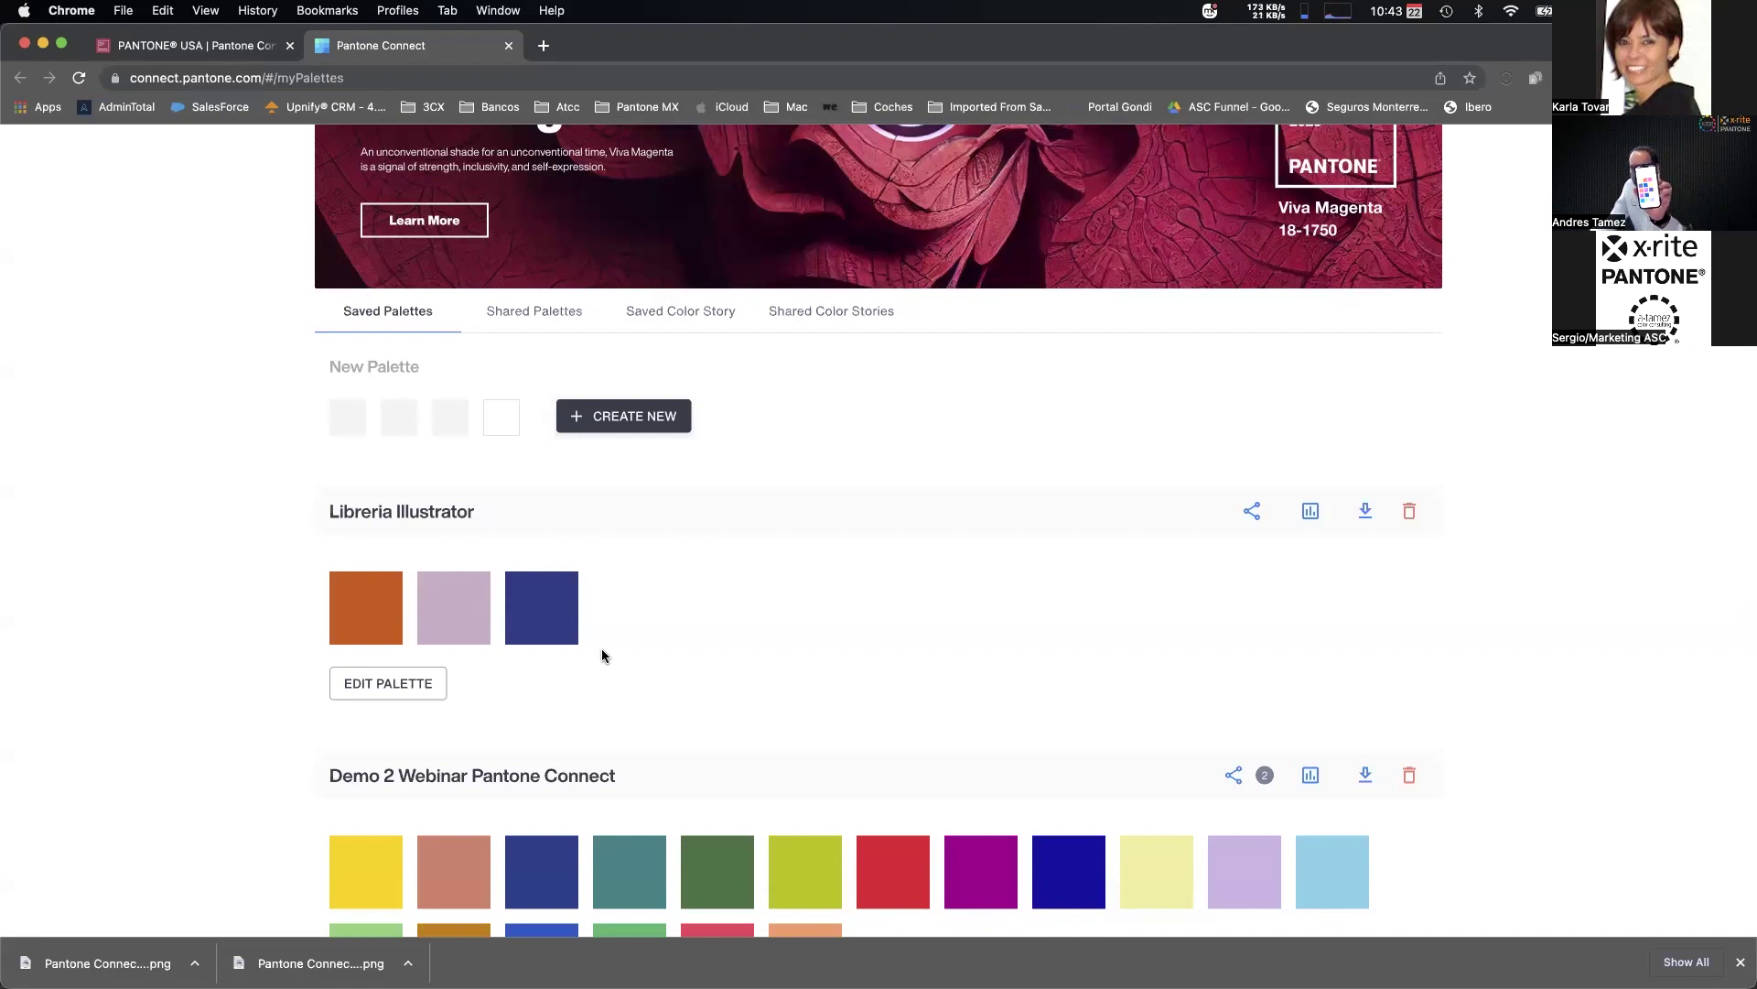
pyautogui.scroll(-3, 599, 795)
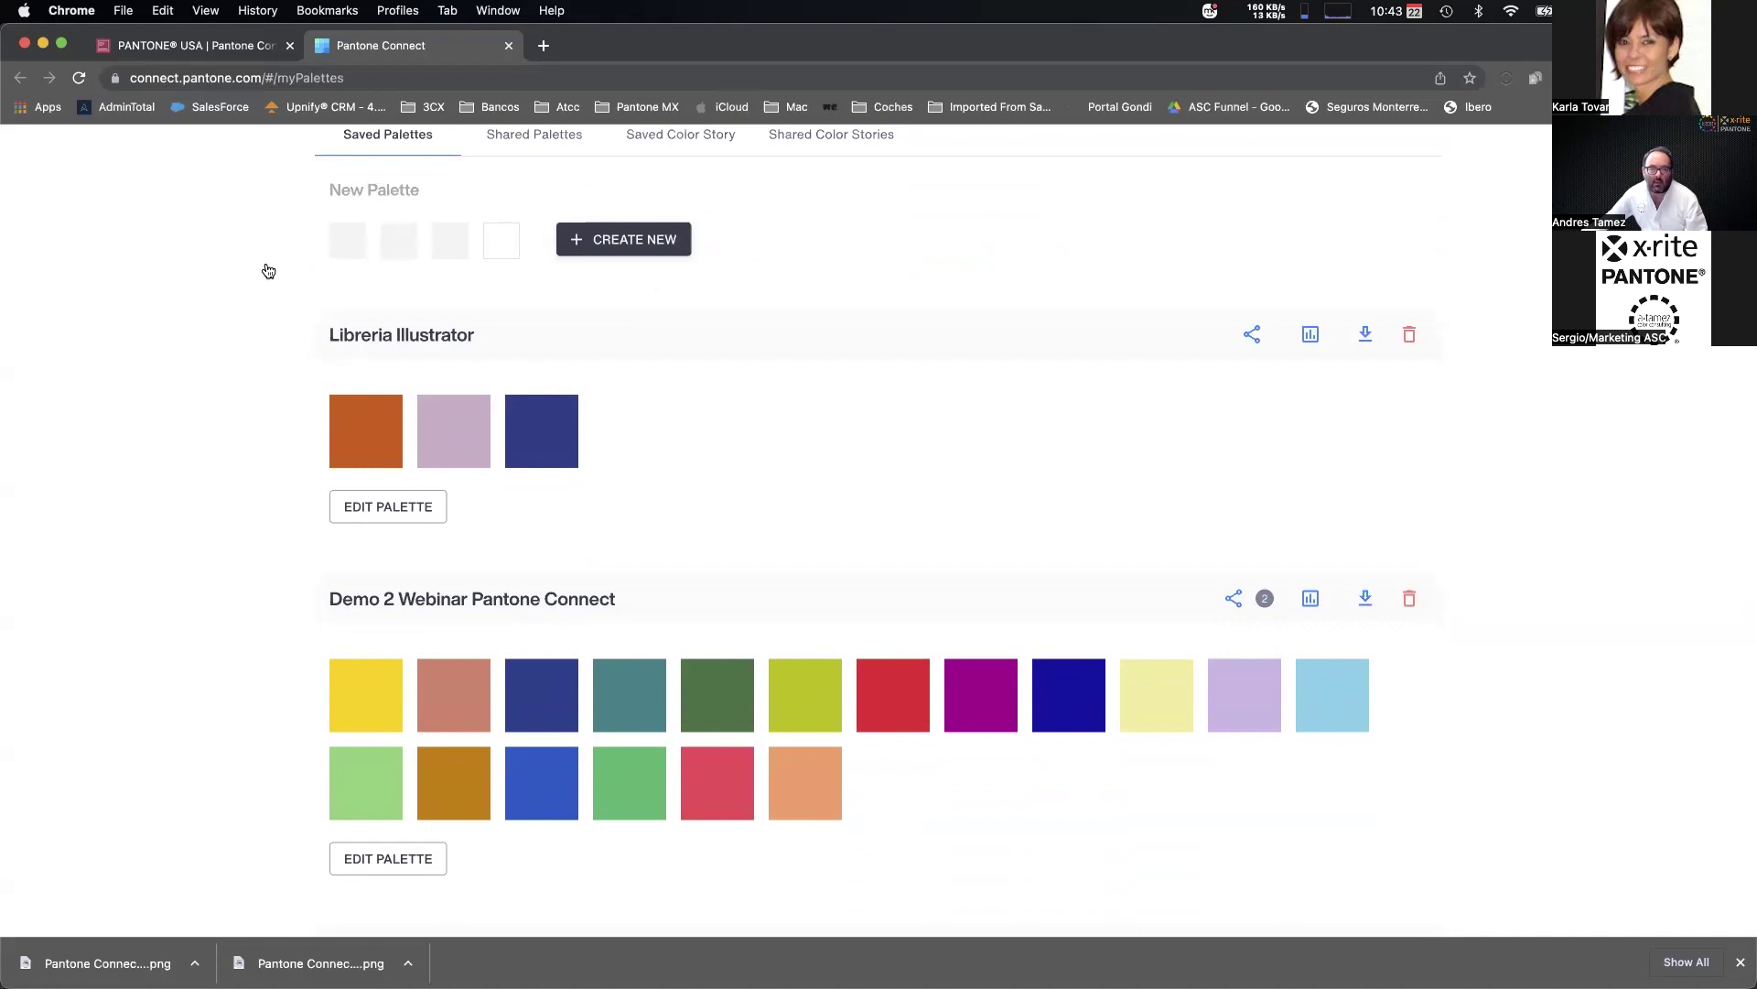
pyautogui.press('super+Tab')
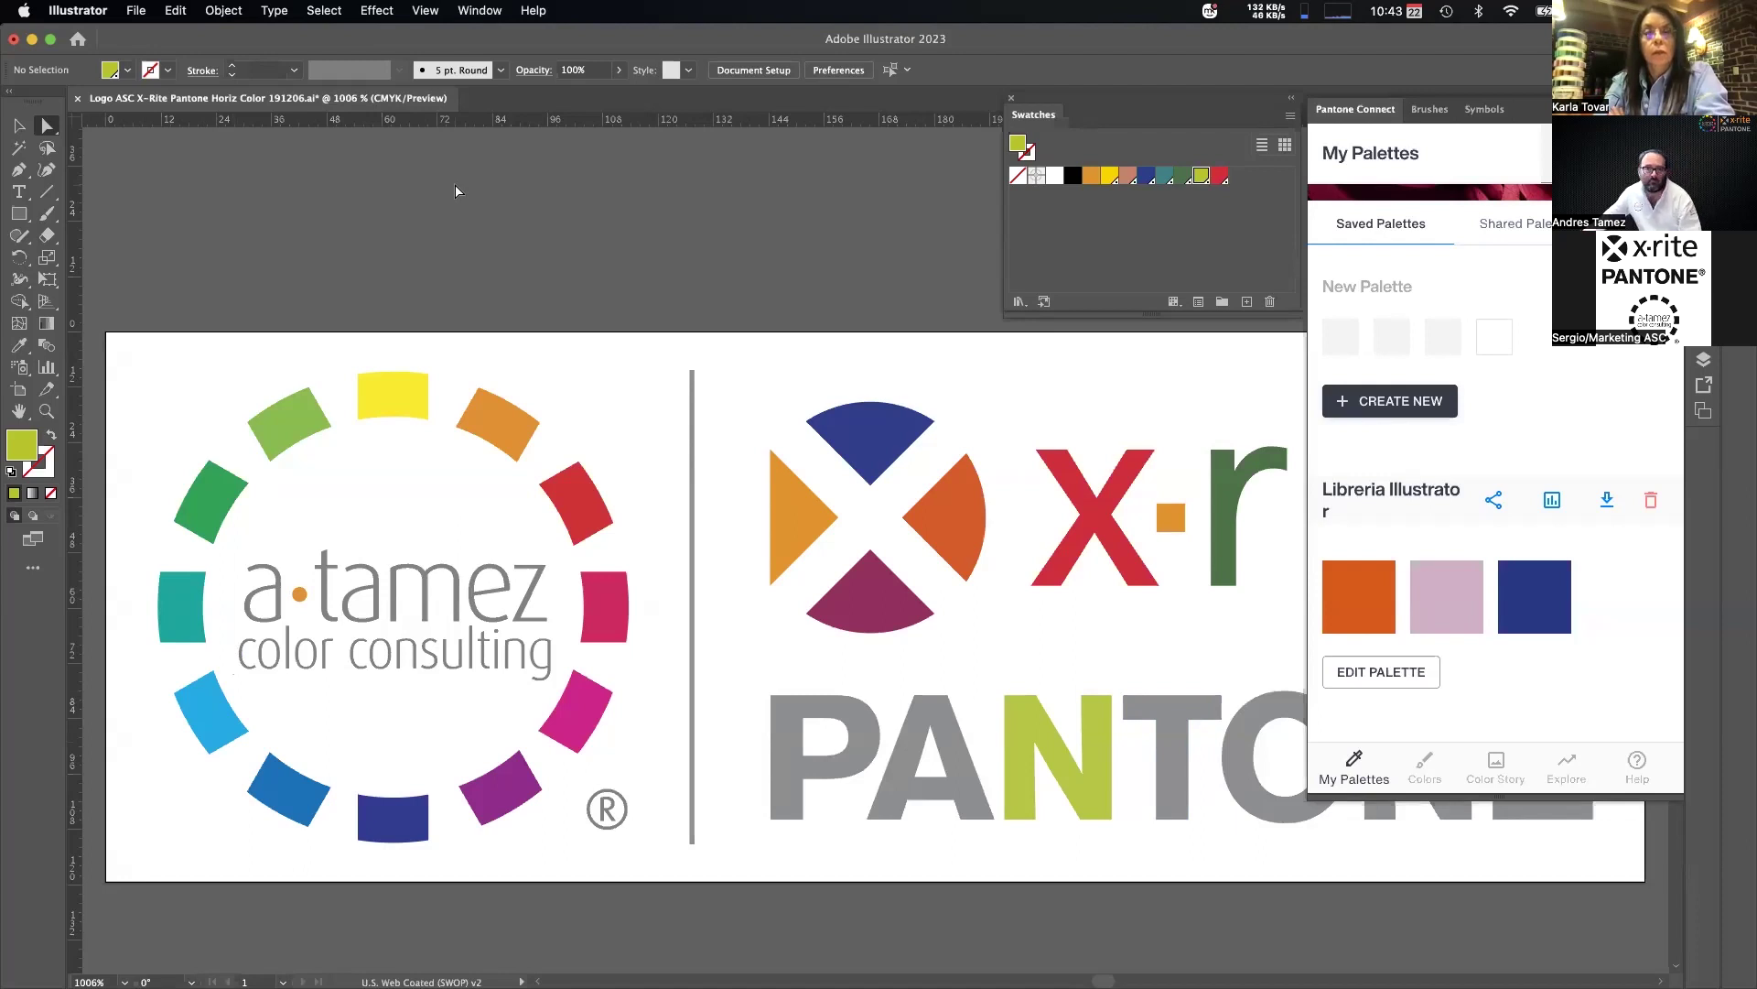
# Scroll the Illustrator panel up, then switch back to Chrome's Pantone Connect Saved Palettes page.
pyautogui.scroll(1, 463, 193)
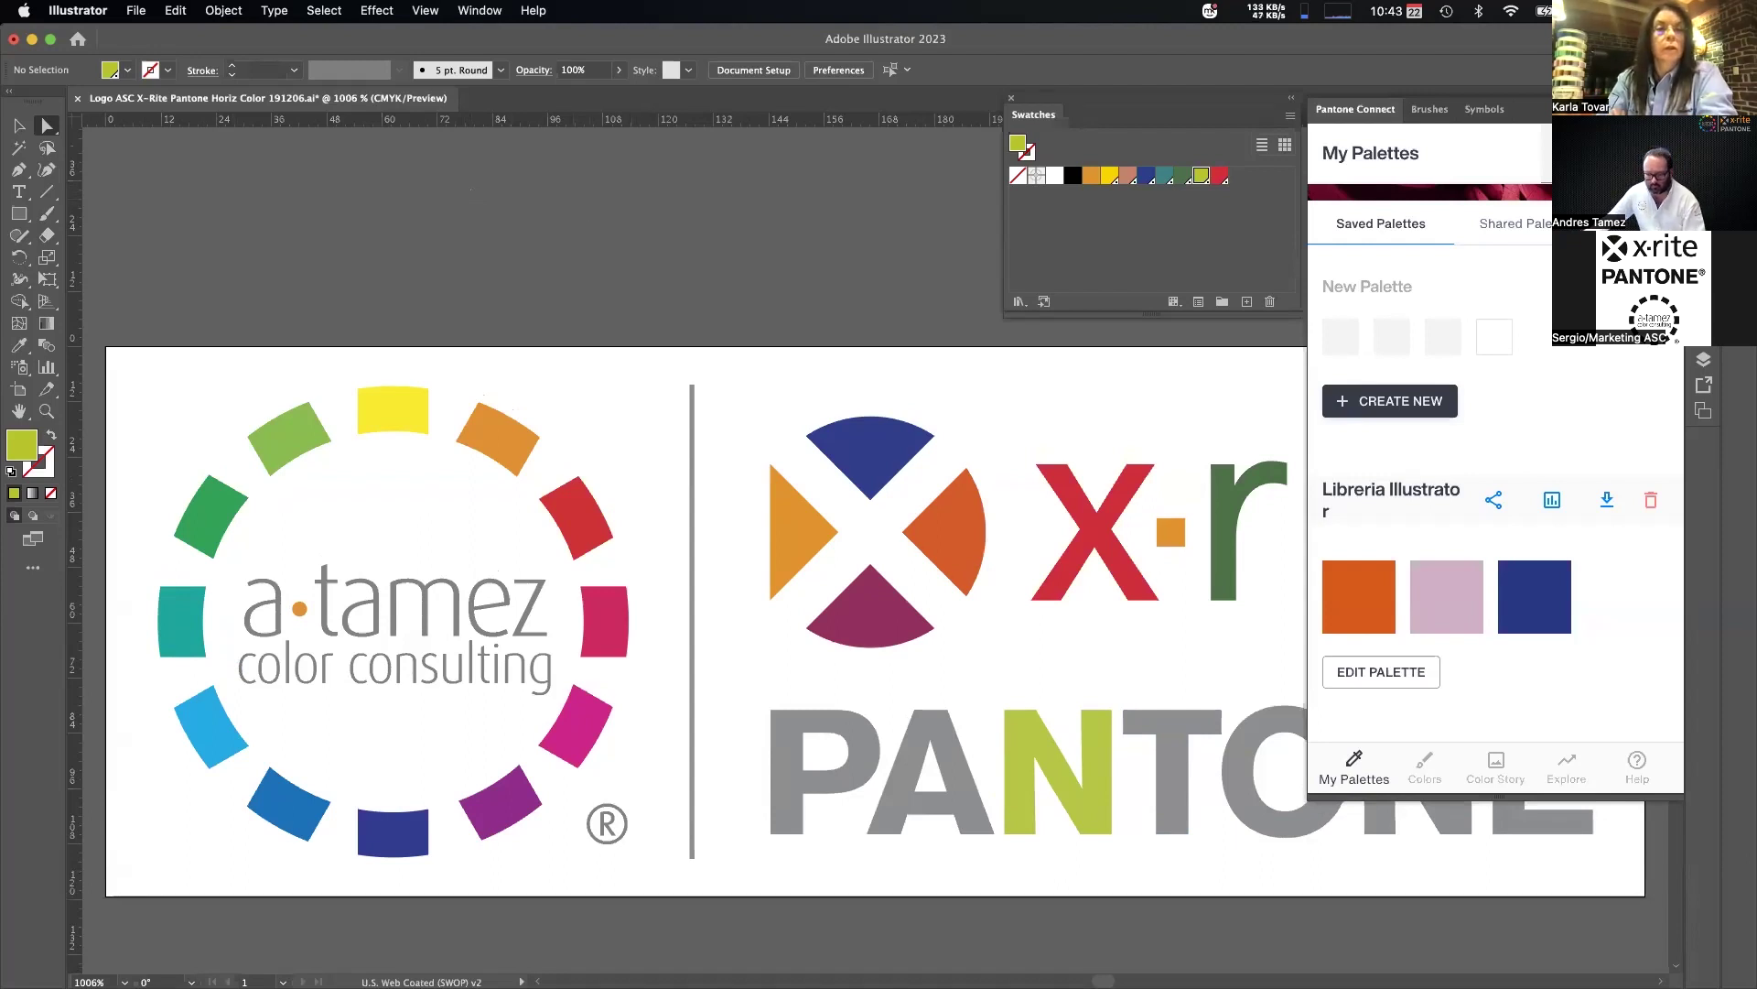
pyautogui.press('super+Tab')
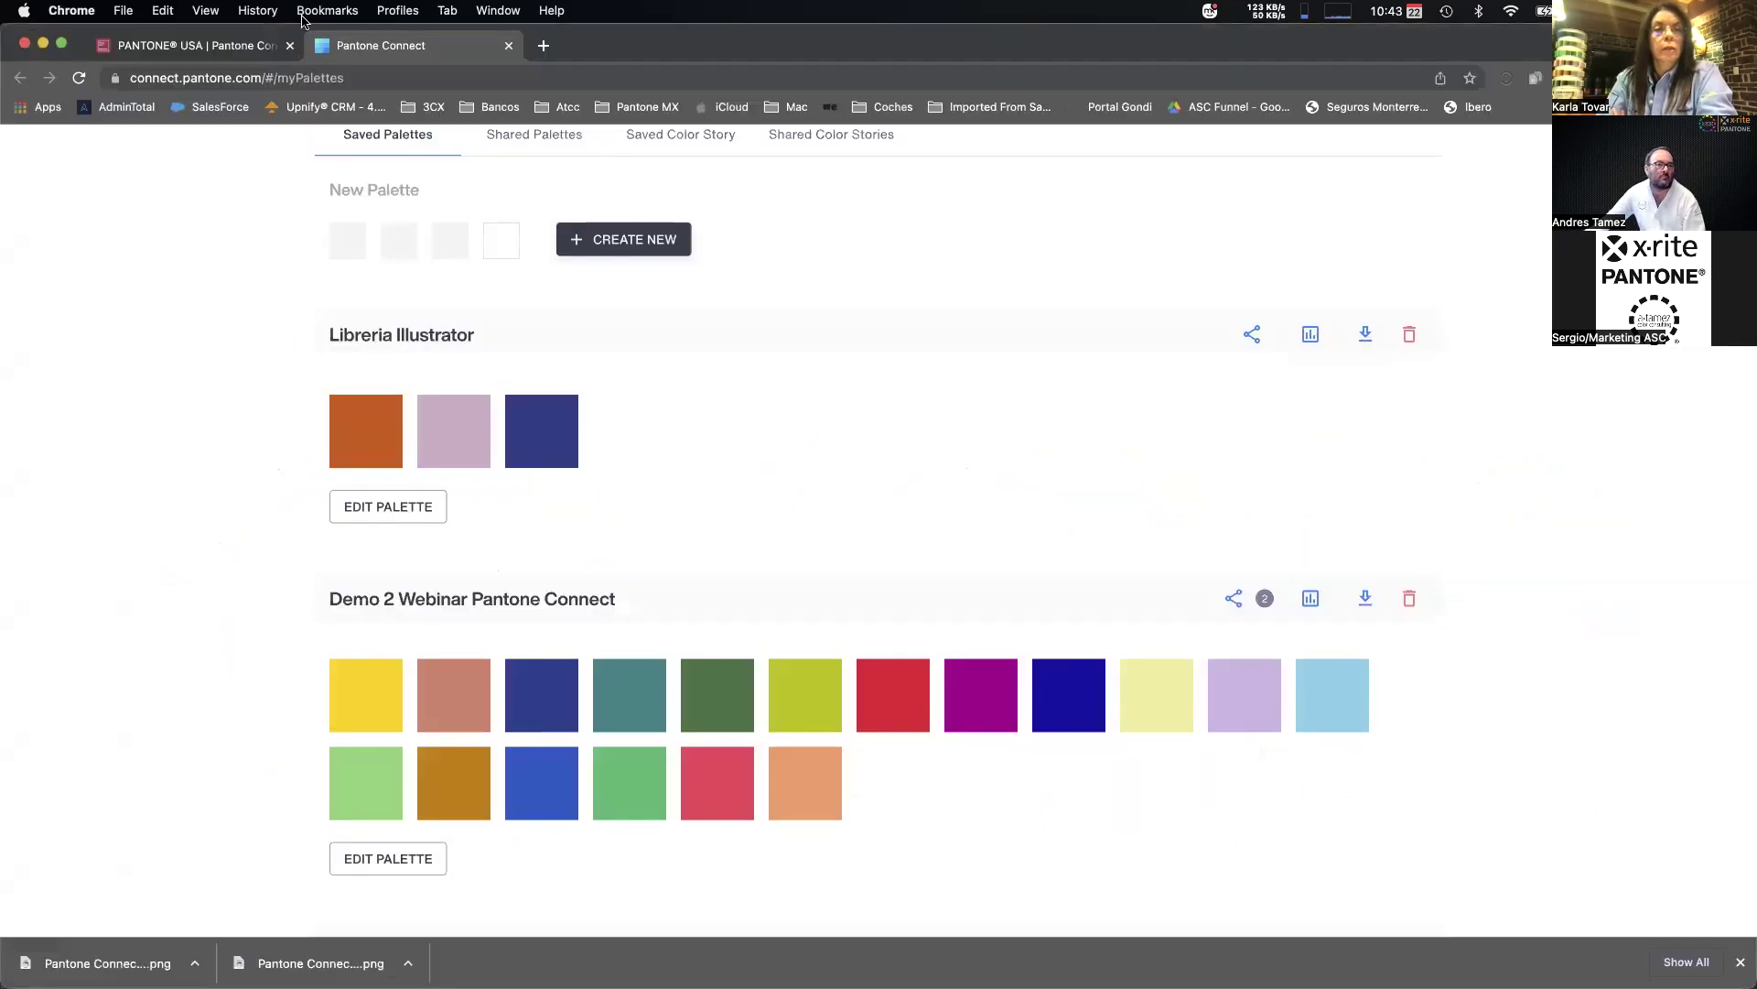
# Go to the Pantone Connect landing page tab and open its pricing plans via SEE PRICING.
pyautogui.click(158, 46)
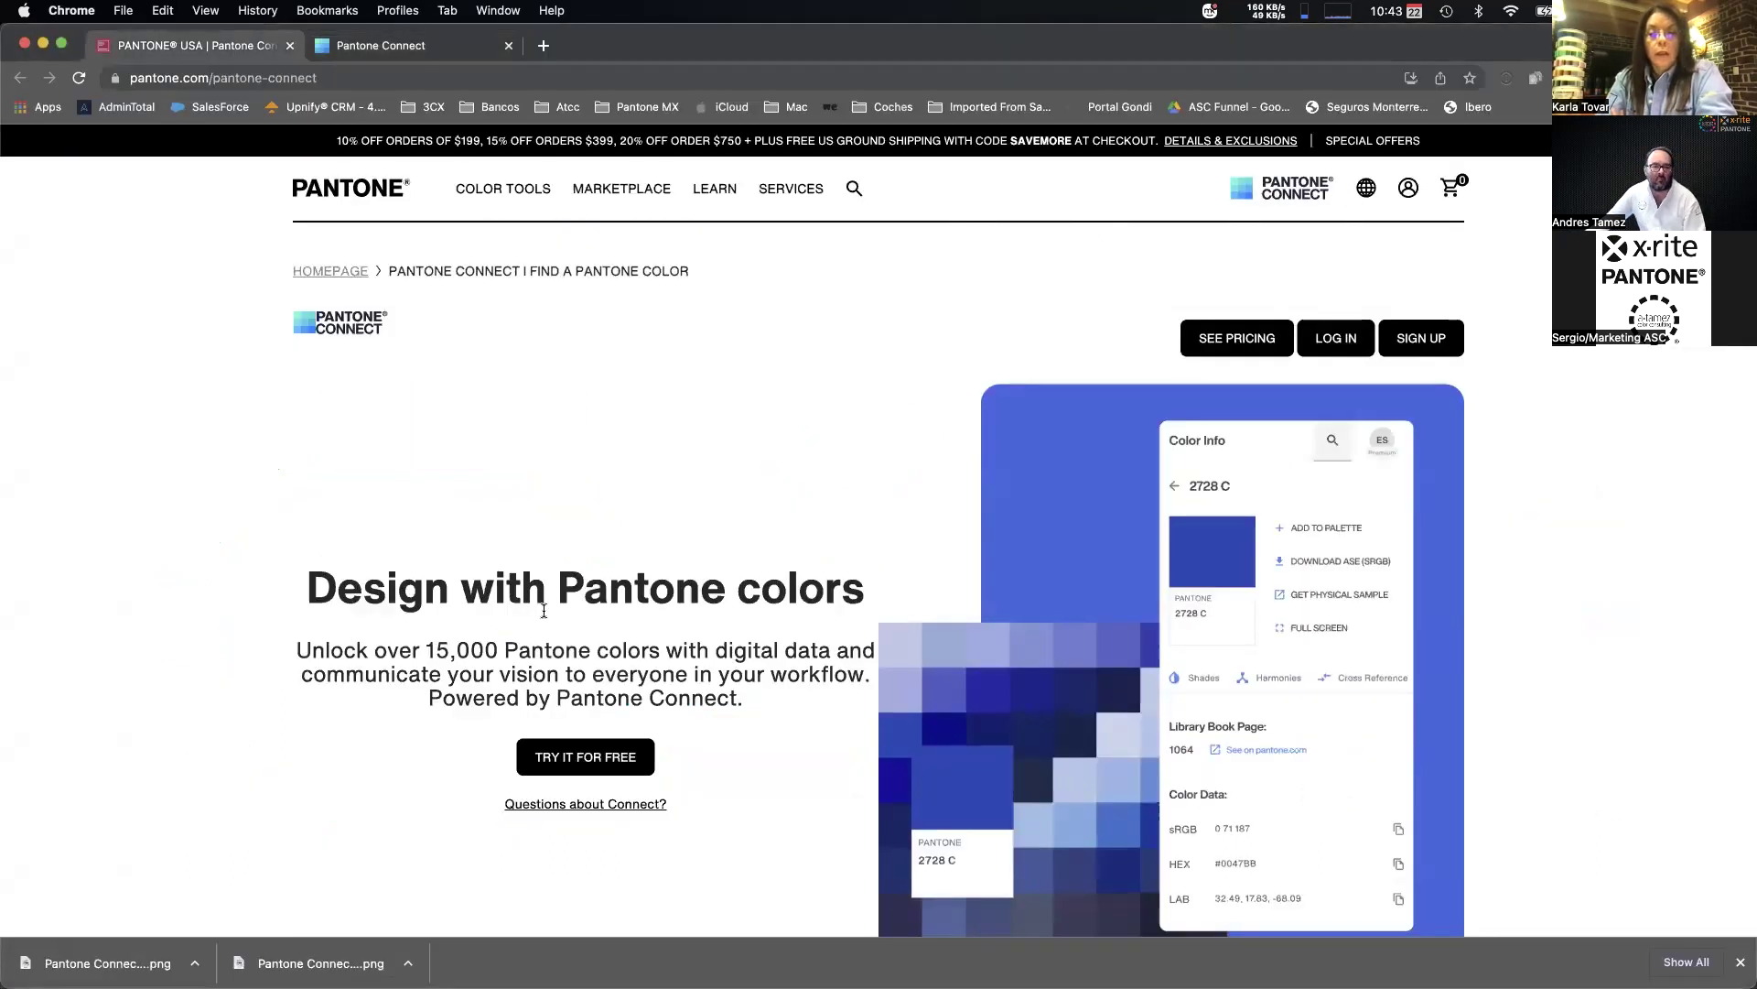
pyautogui.scroll(-3, 544, 586)
pyautogui.scroll(3, 544, 582)
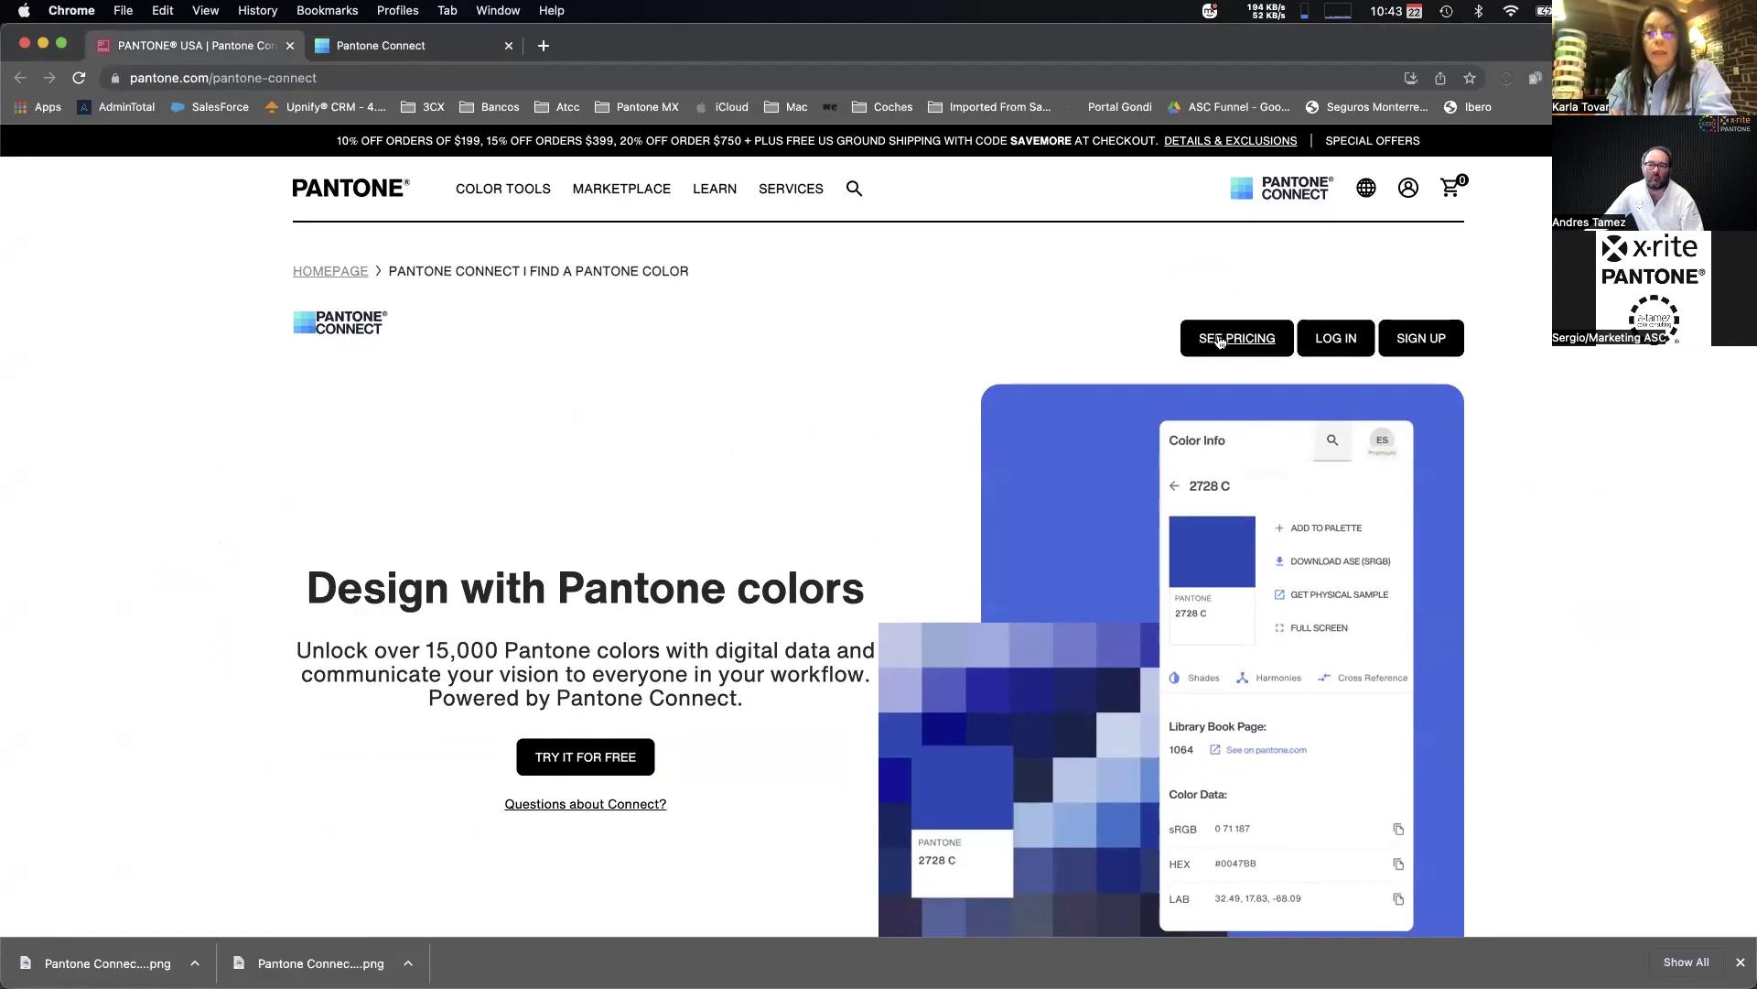
pyautogui.click(1223, 346)
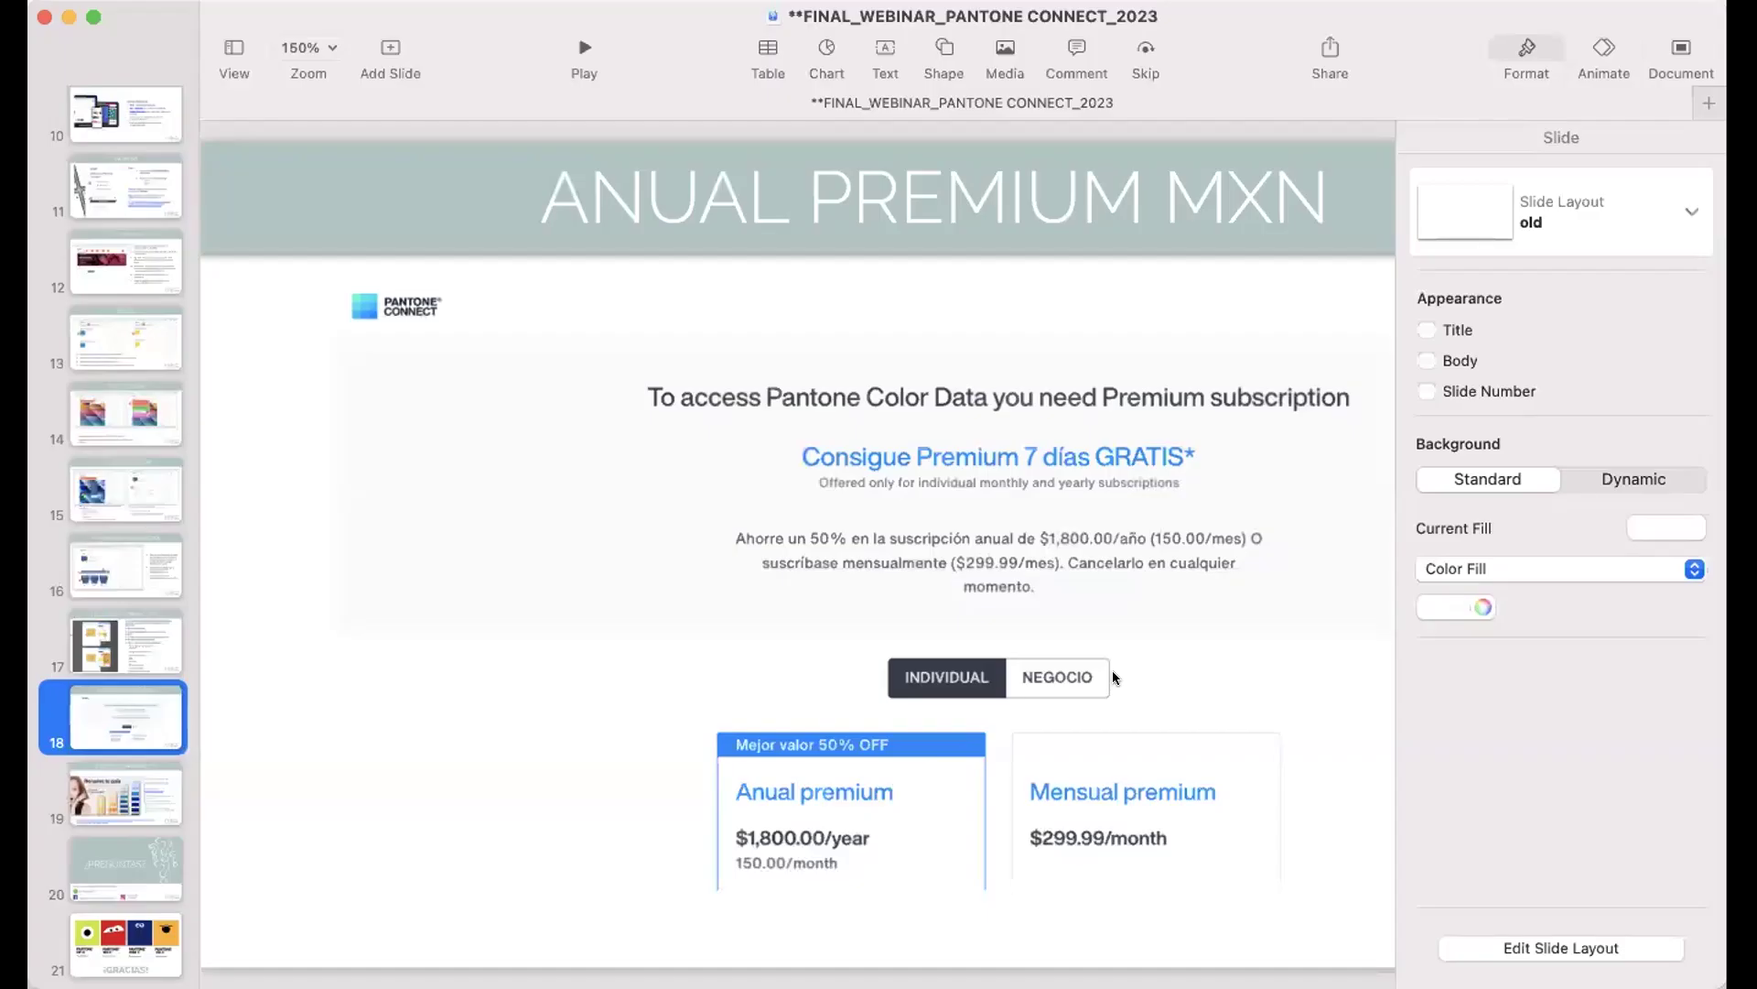
# Present Keynote slide 18, ANUAL PREMIUM MXN, full screen and exit back to the editor.
pyautogui.hscroll(2, 992, 518)
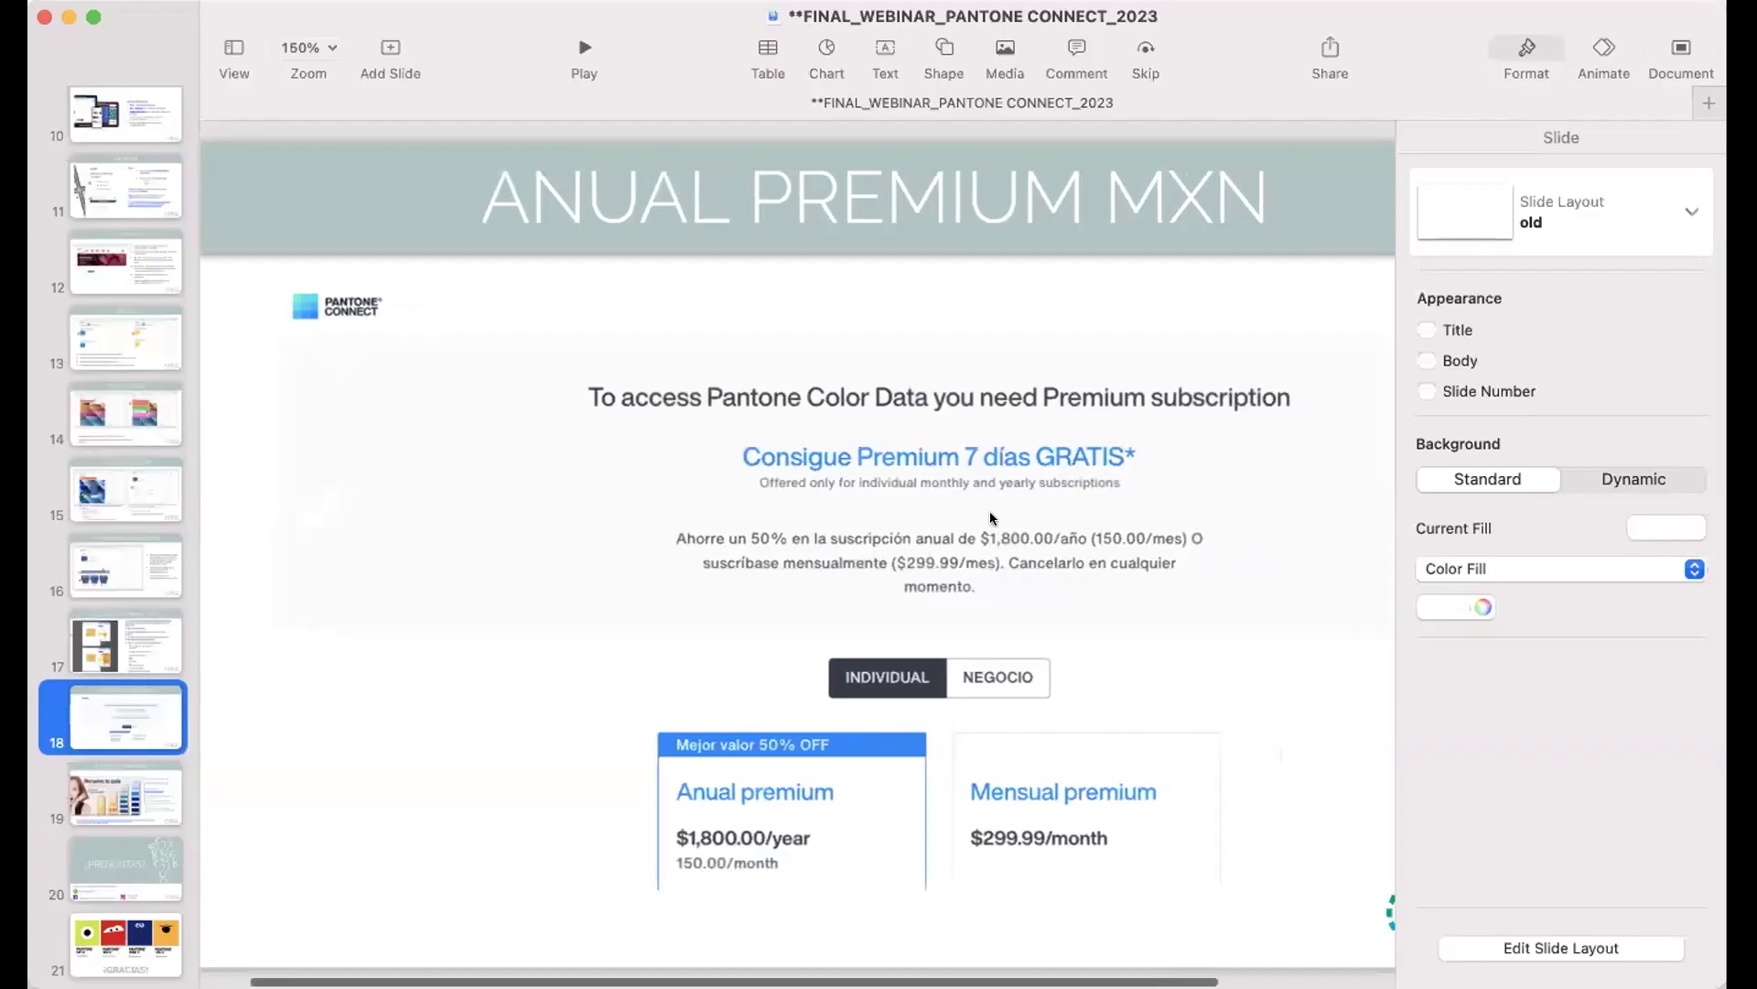
pyautogui.hscroll(2, 991, 518)
pyautogui.click(582, 46)
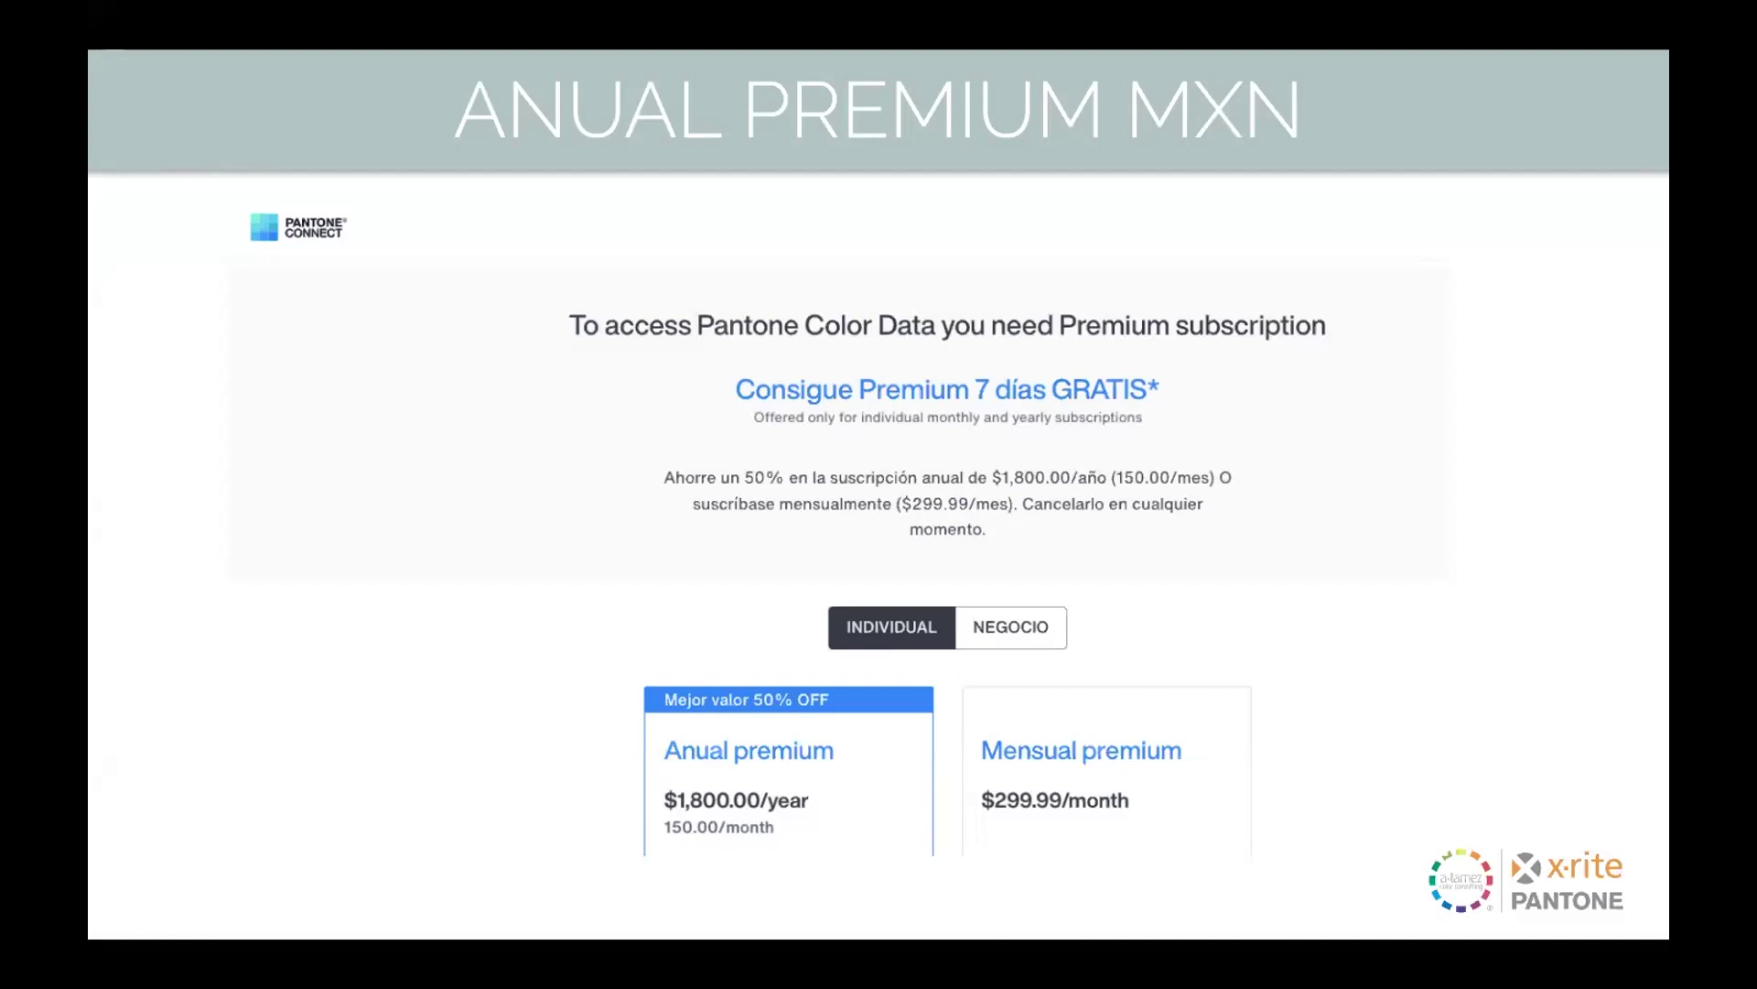
pyautogui.press('Escape')
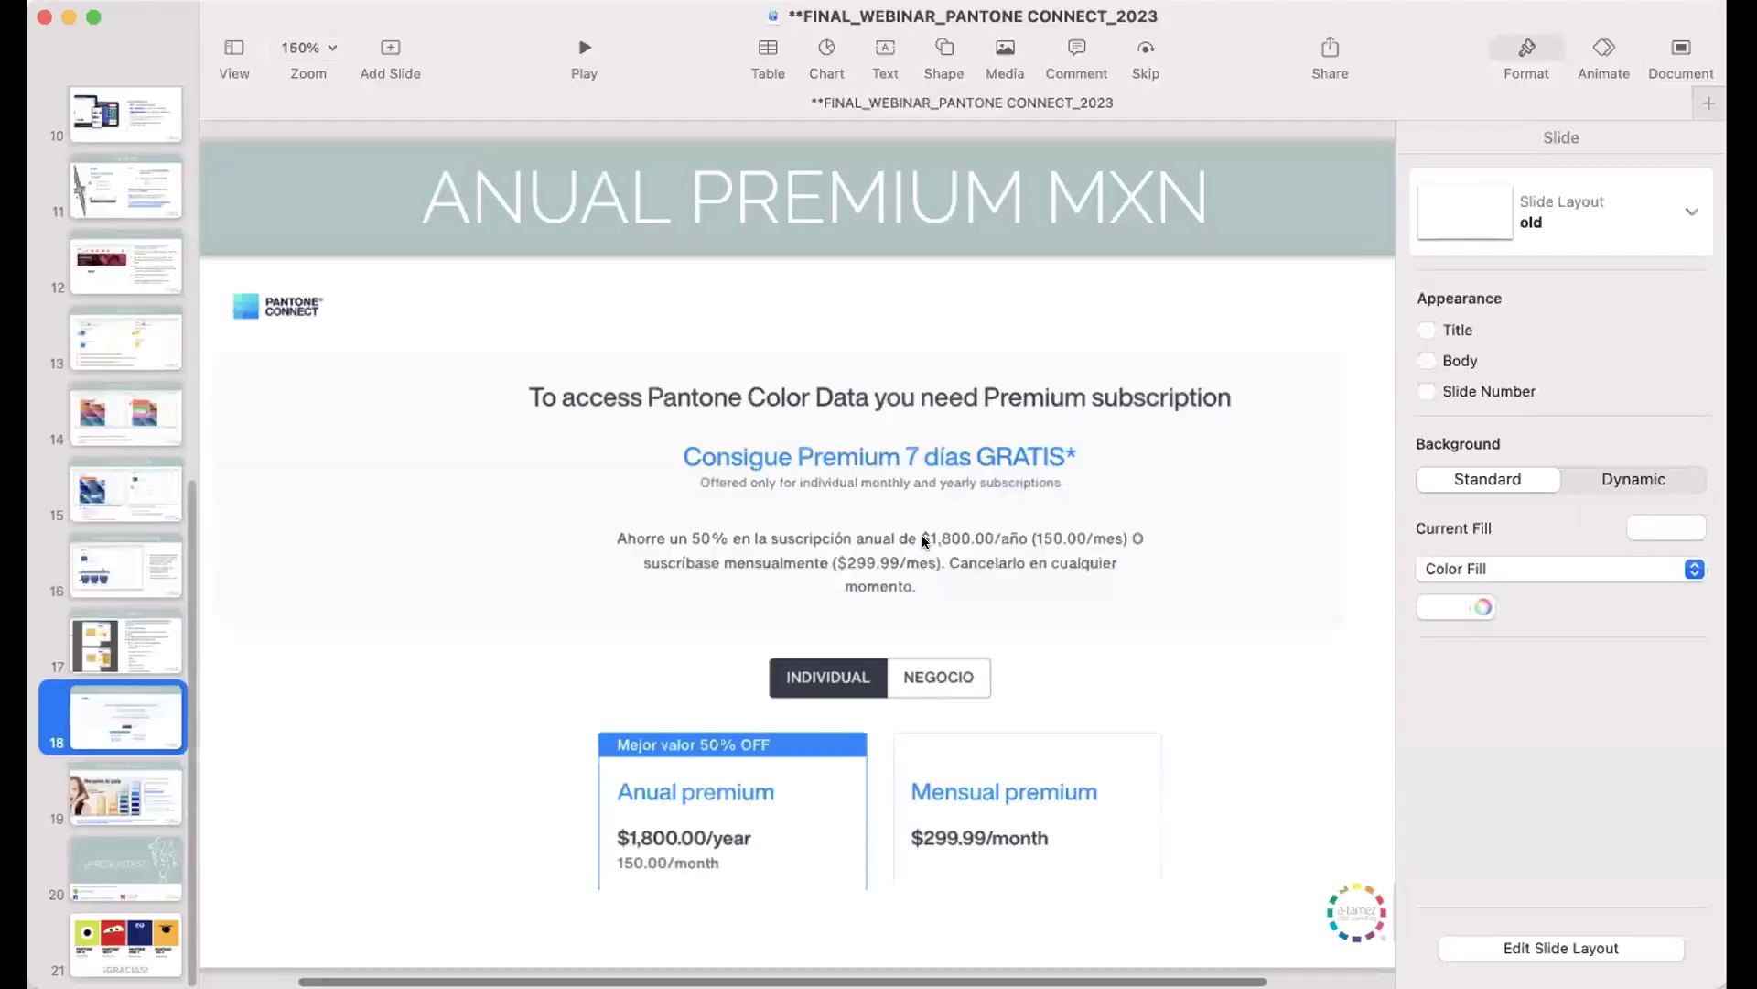
pyautogui.click(974, 967)
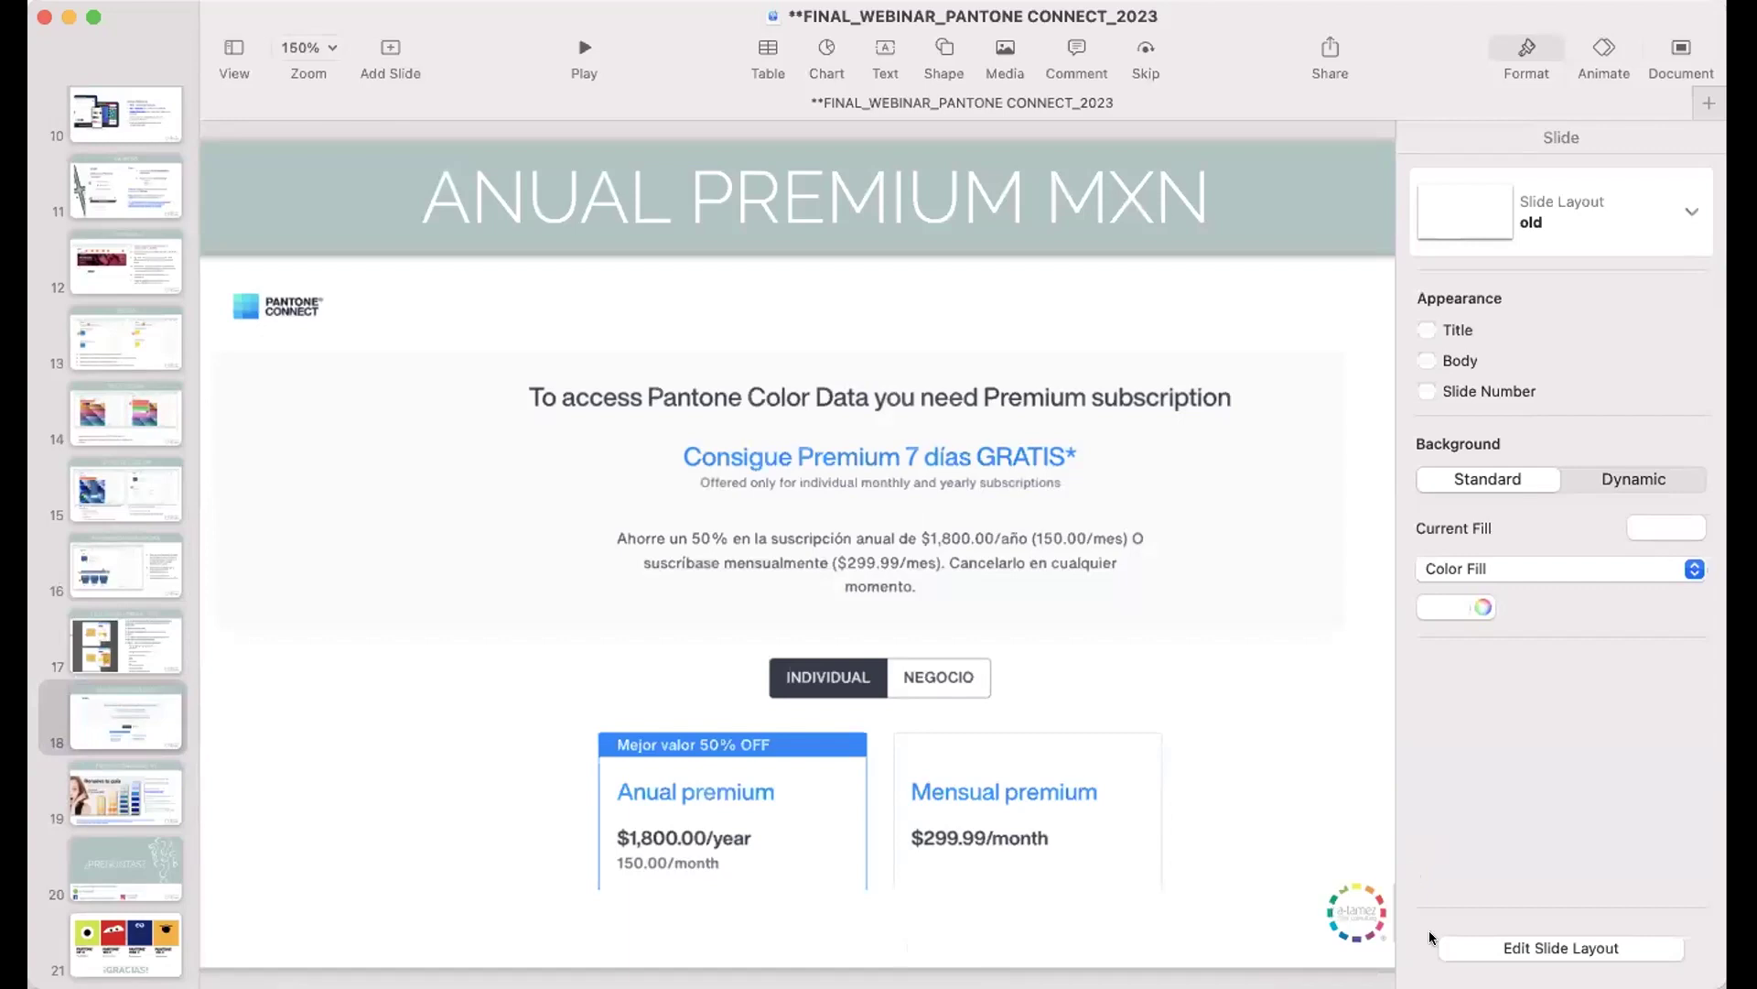
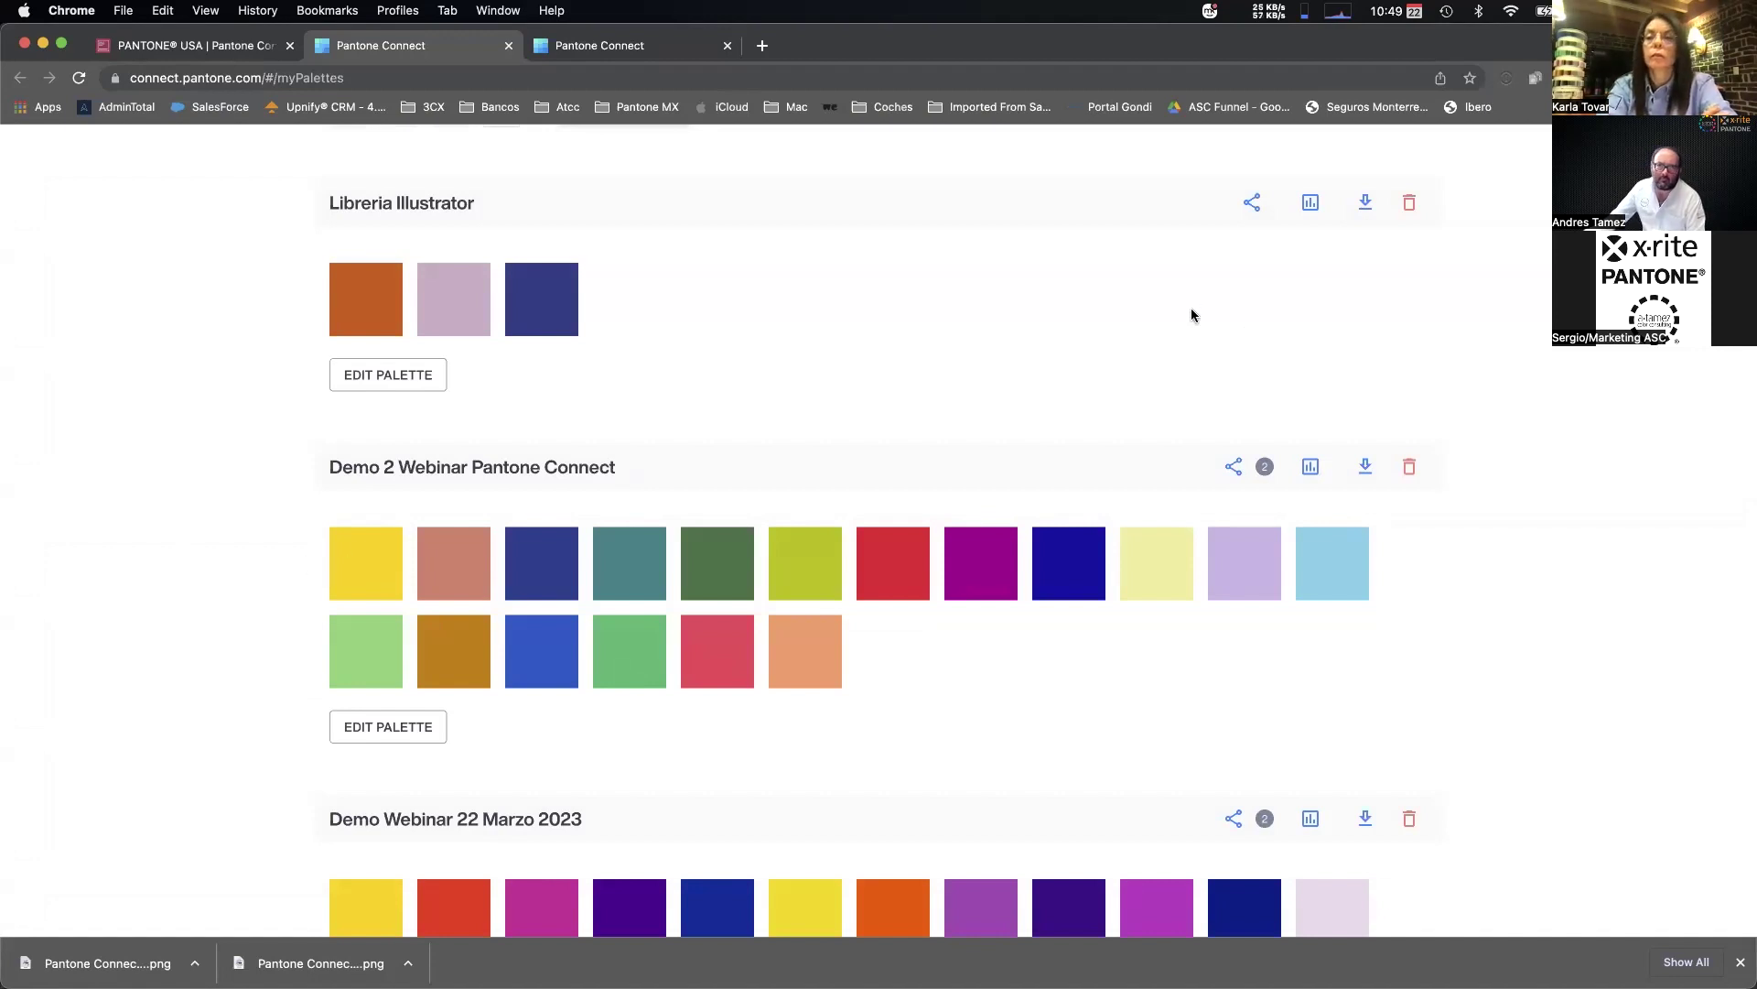
# Switch to Shared Palettes, then open the Extract tool from the Colors menu.
pyautogui.scroll(6, 1189, 311)
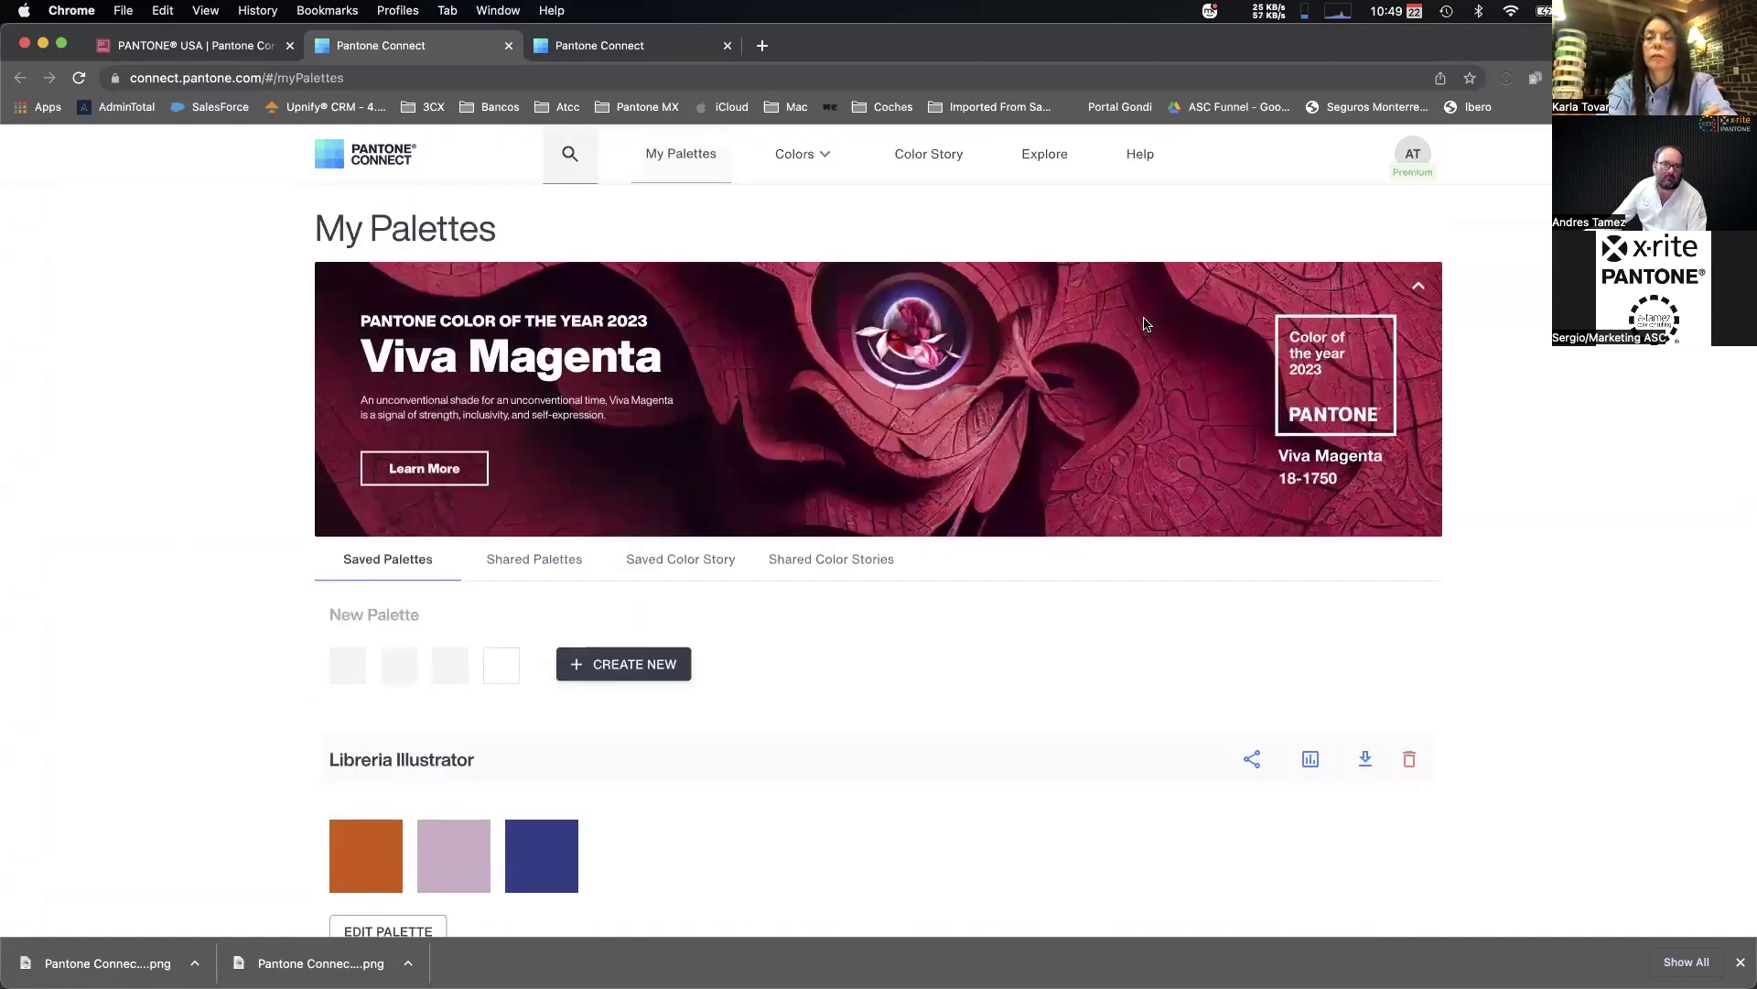
pyautogui.click(528, 563)
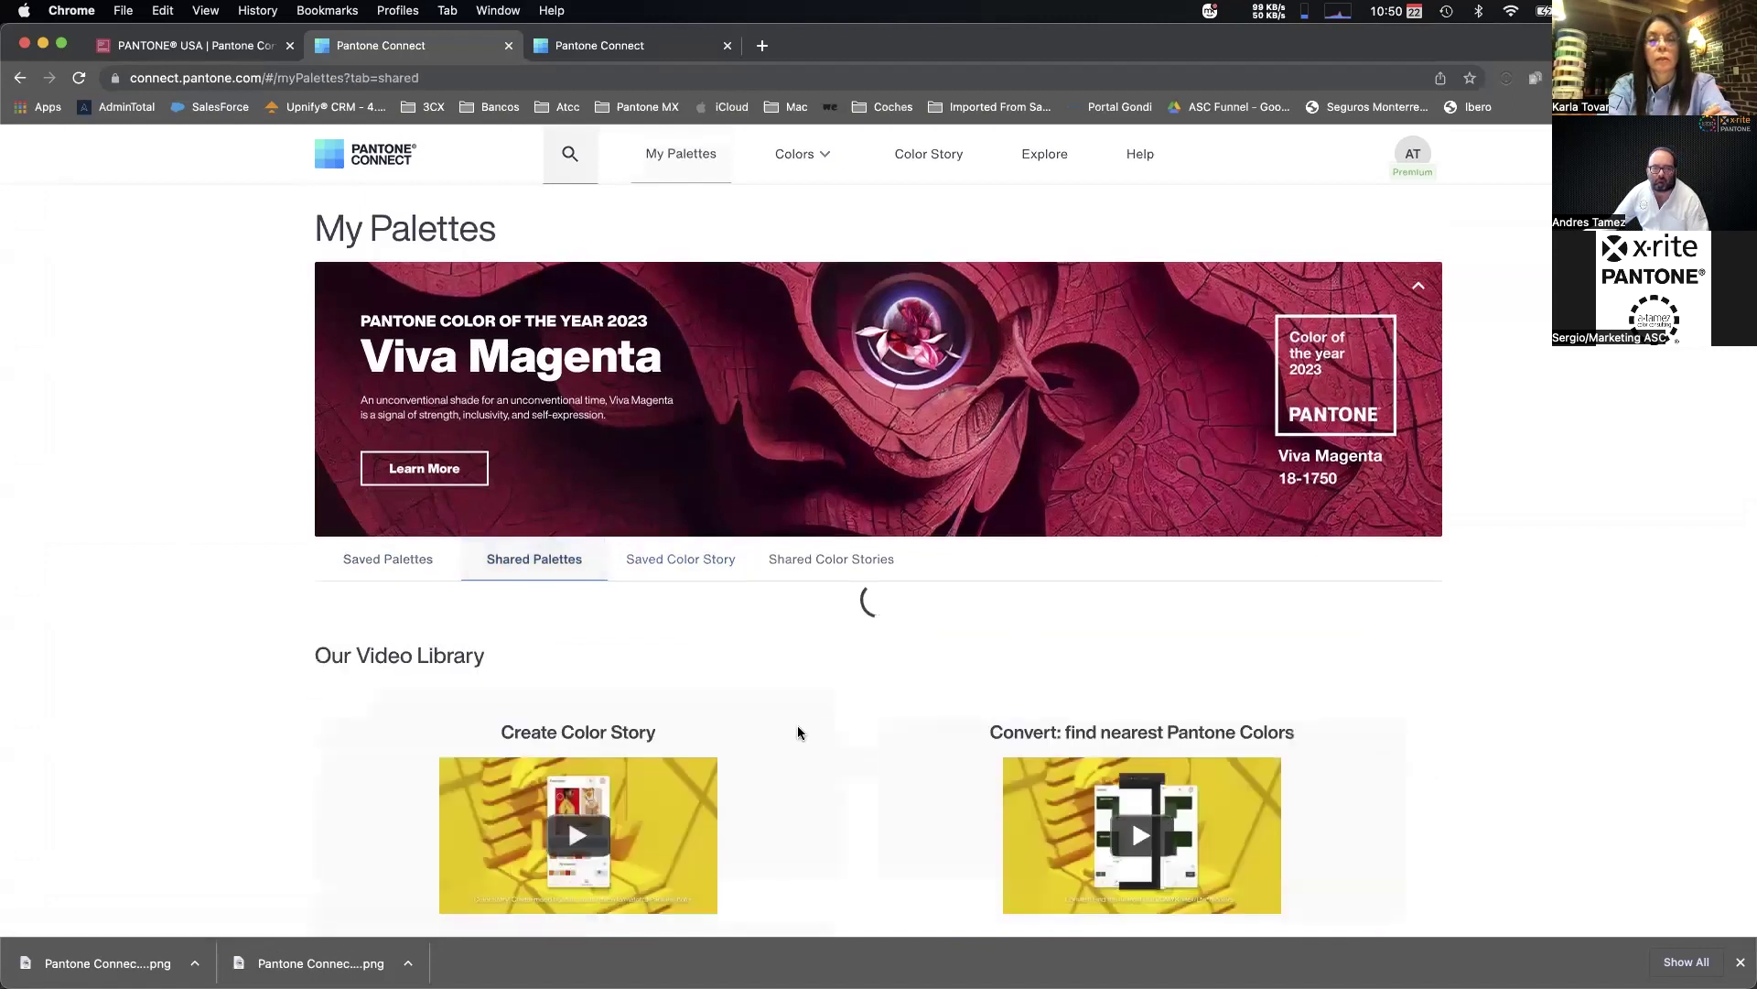
pyautogui.scroll(-3, 252, 442)
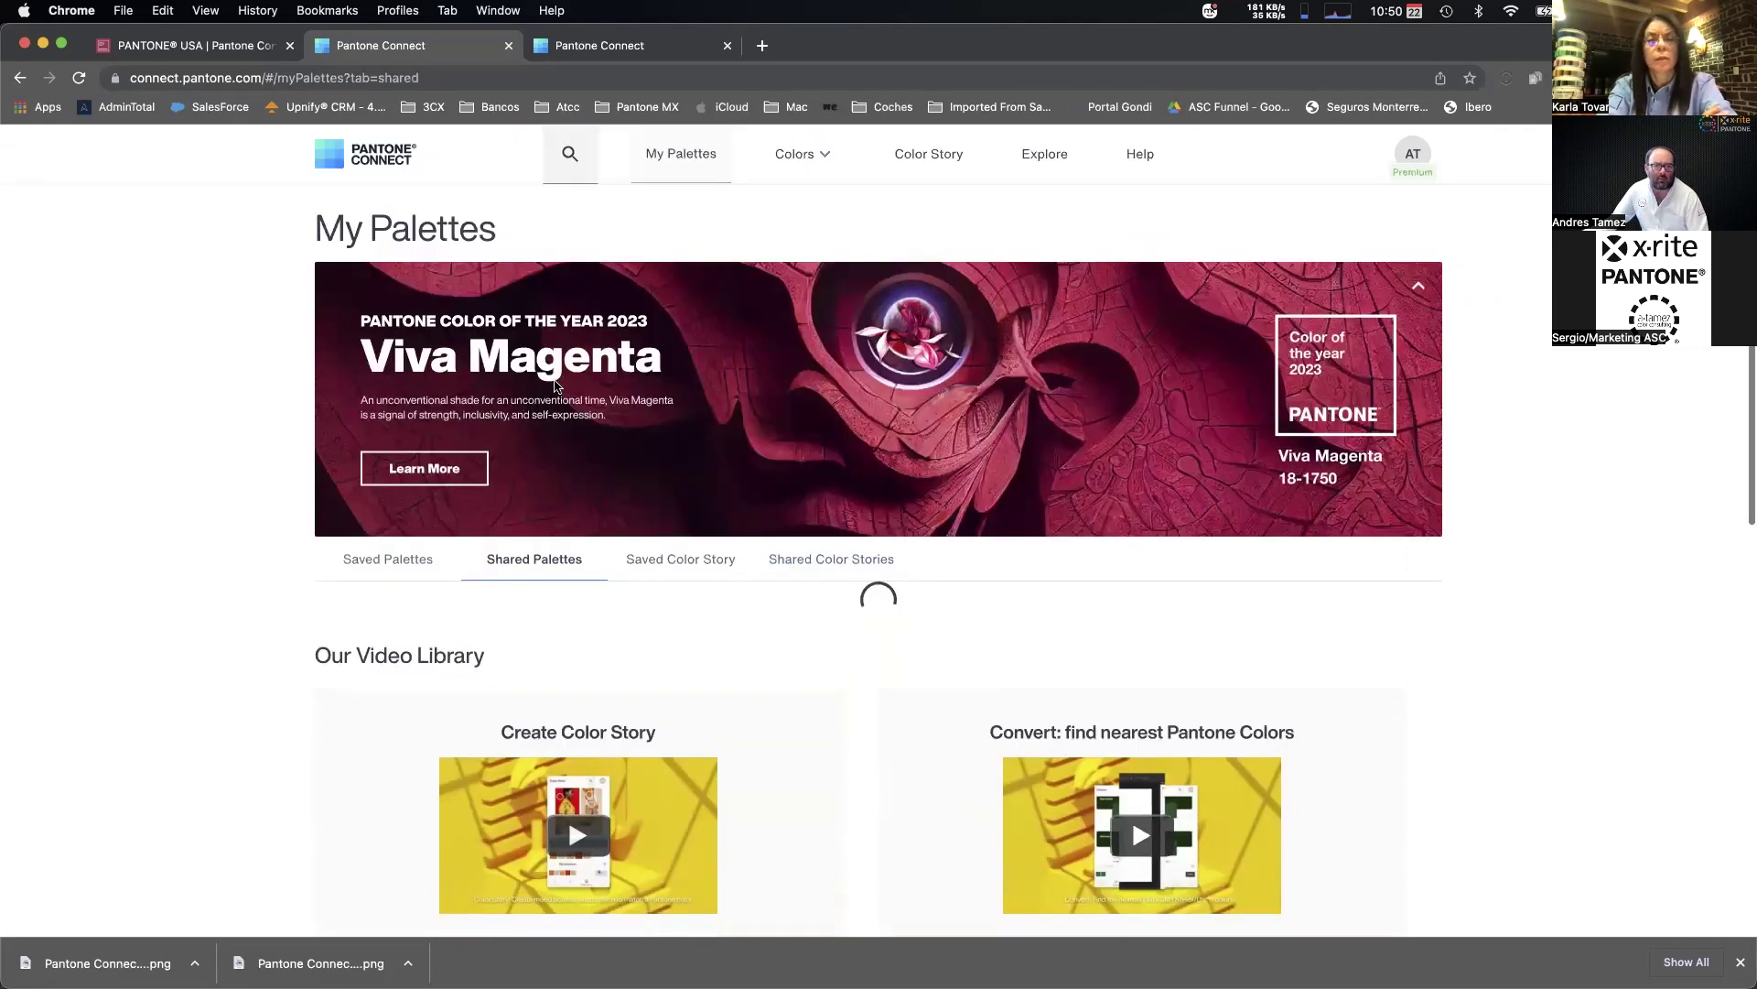
pyautogui.scroll(3, 459, 431)
pyautogui.click(793, 174)
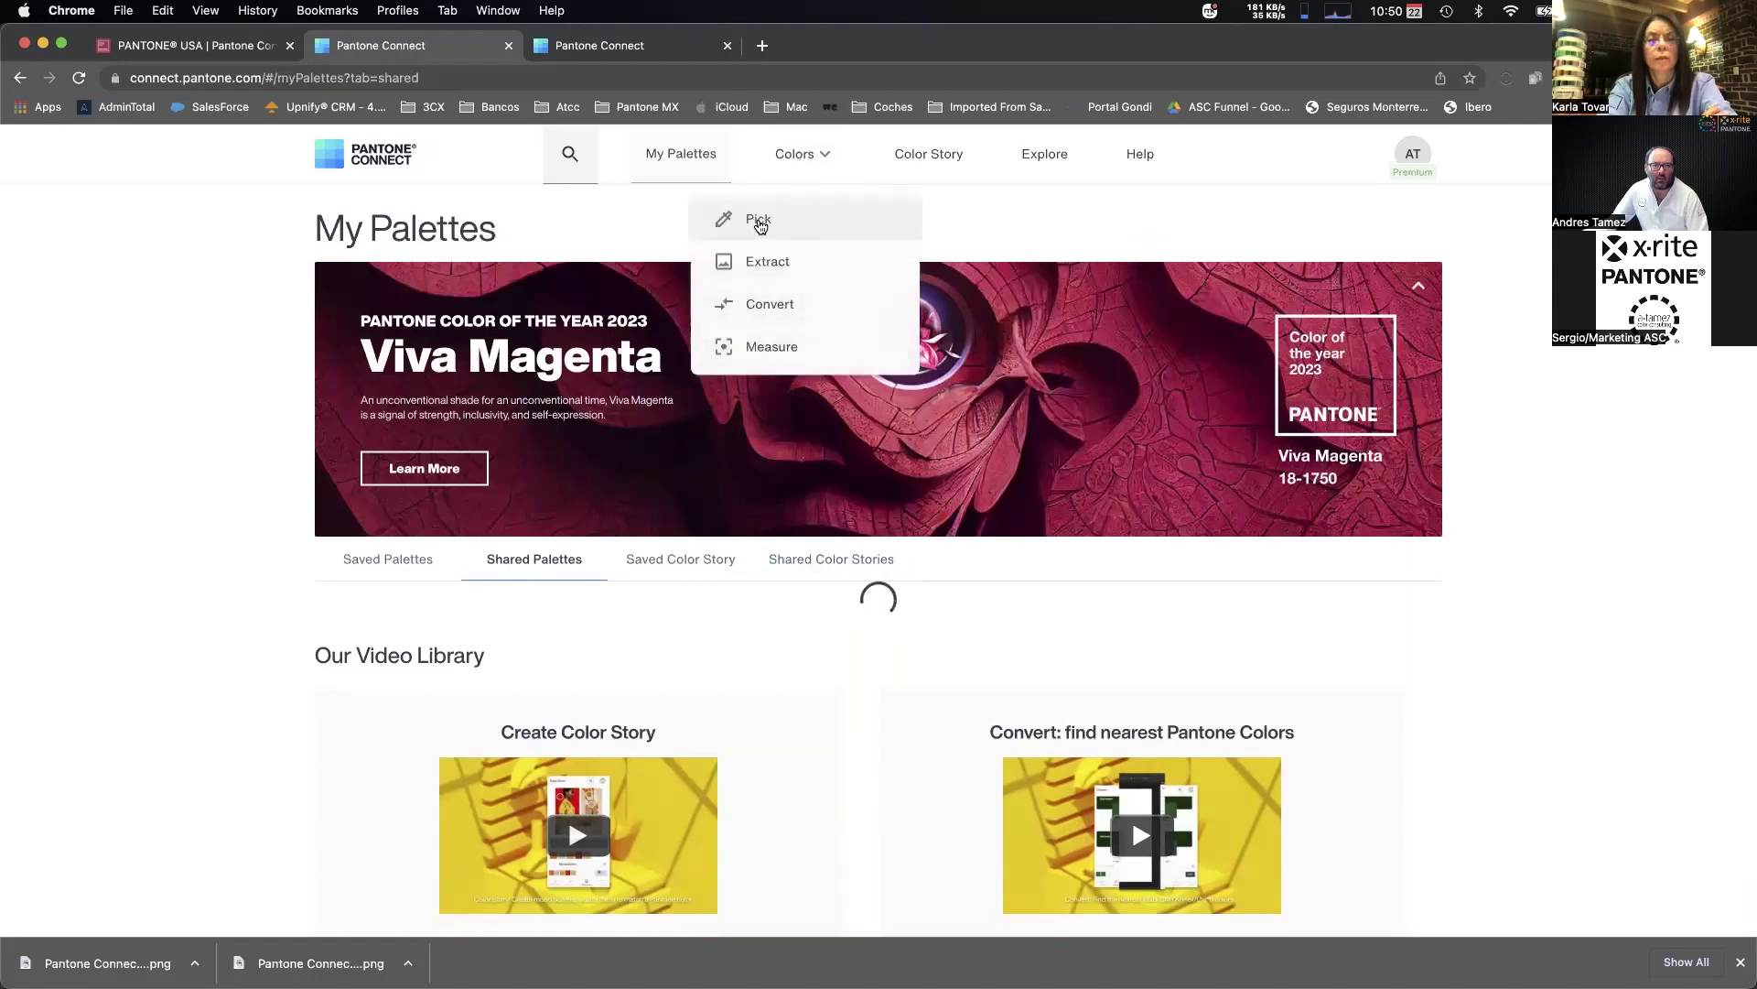
pyautogui.click(771, 260)
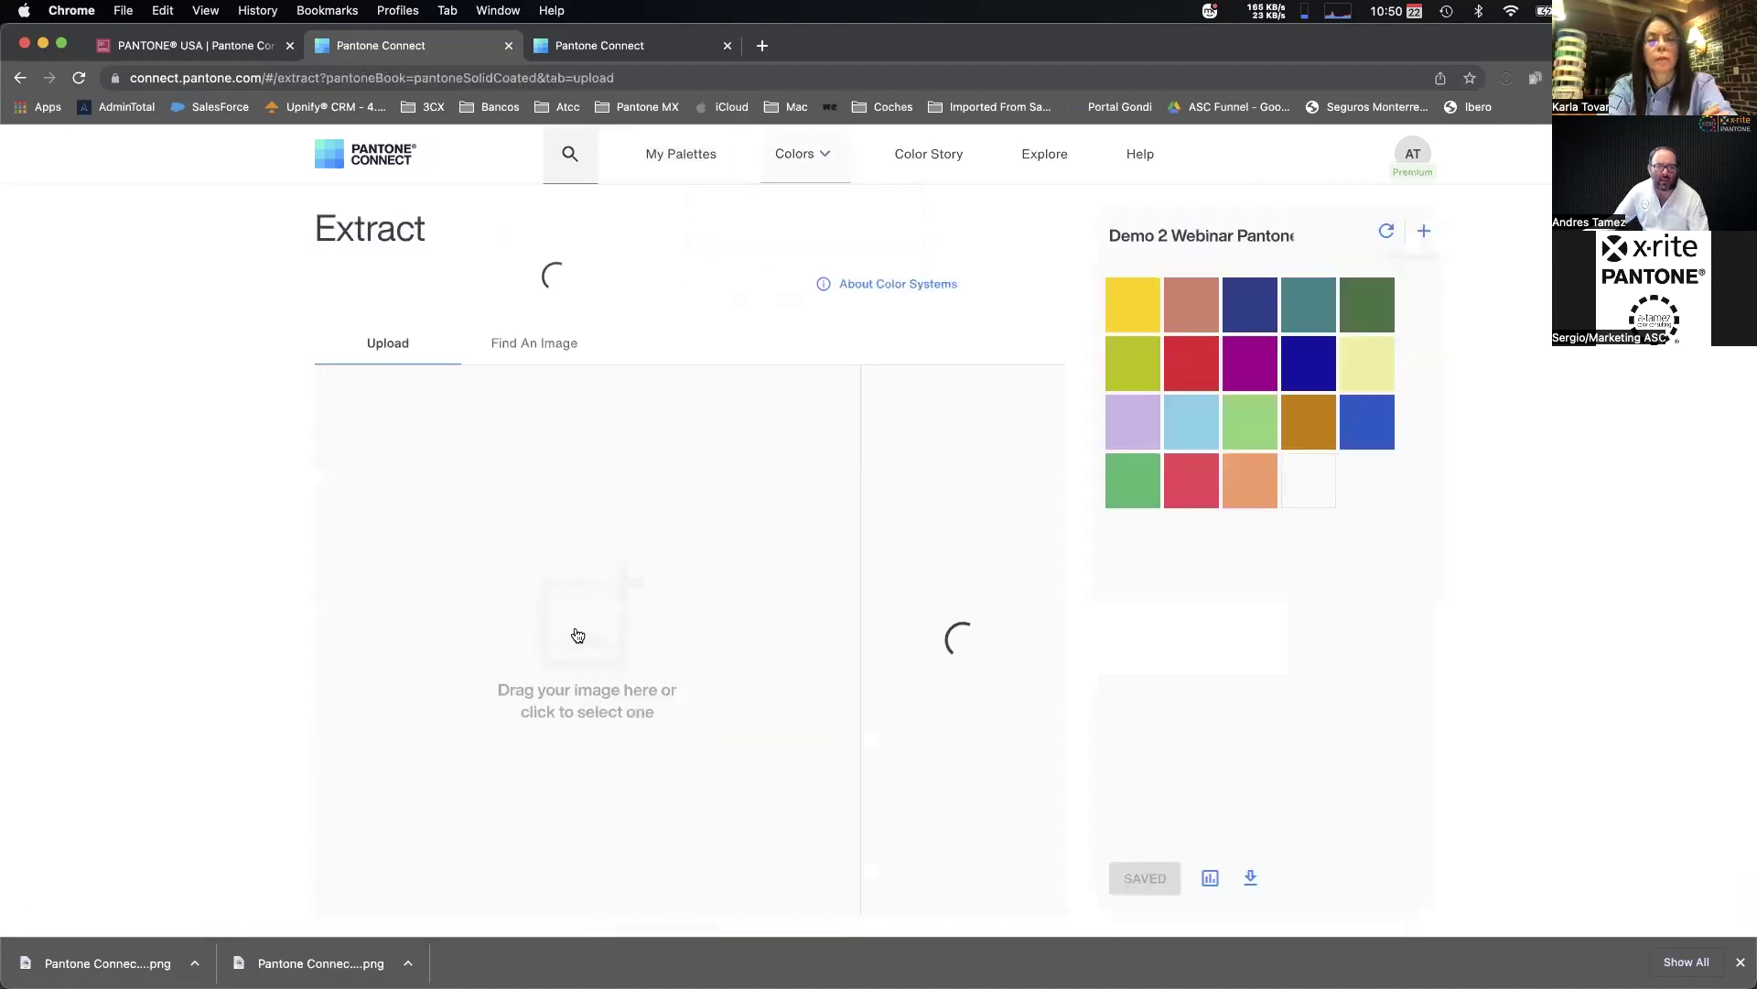
# Upload the 871082bg61sf.jpg photo into the colour extractor.
pyautogui.click(577, 632)
pyautogui.click(749, 398)
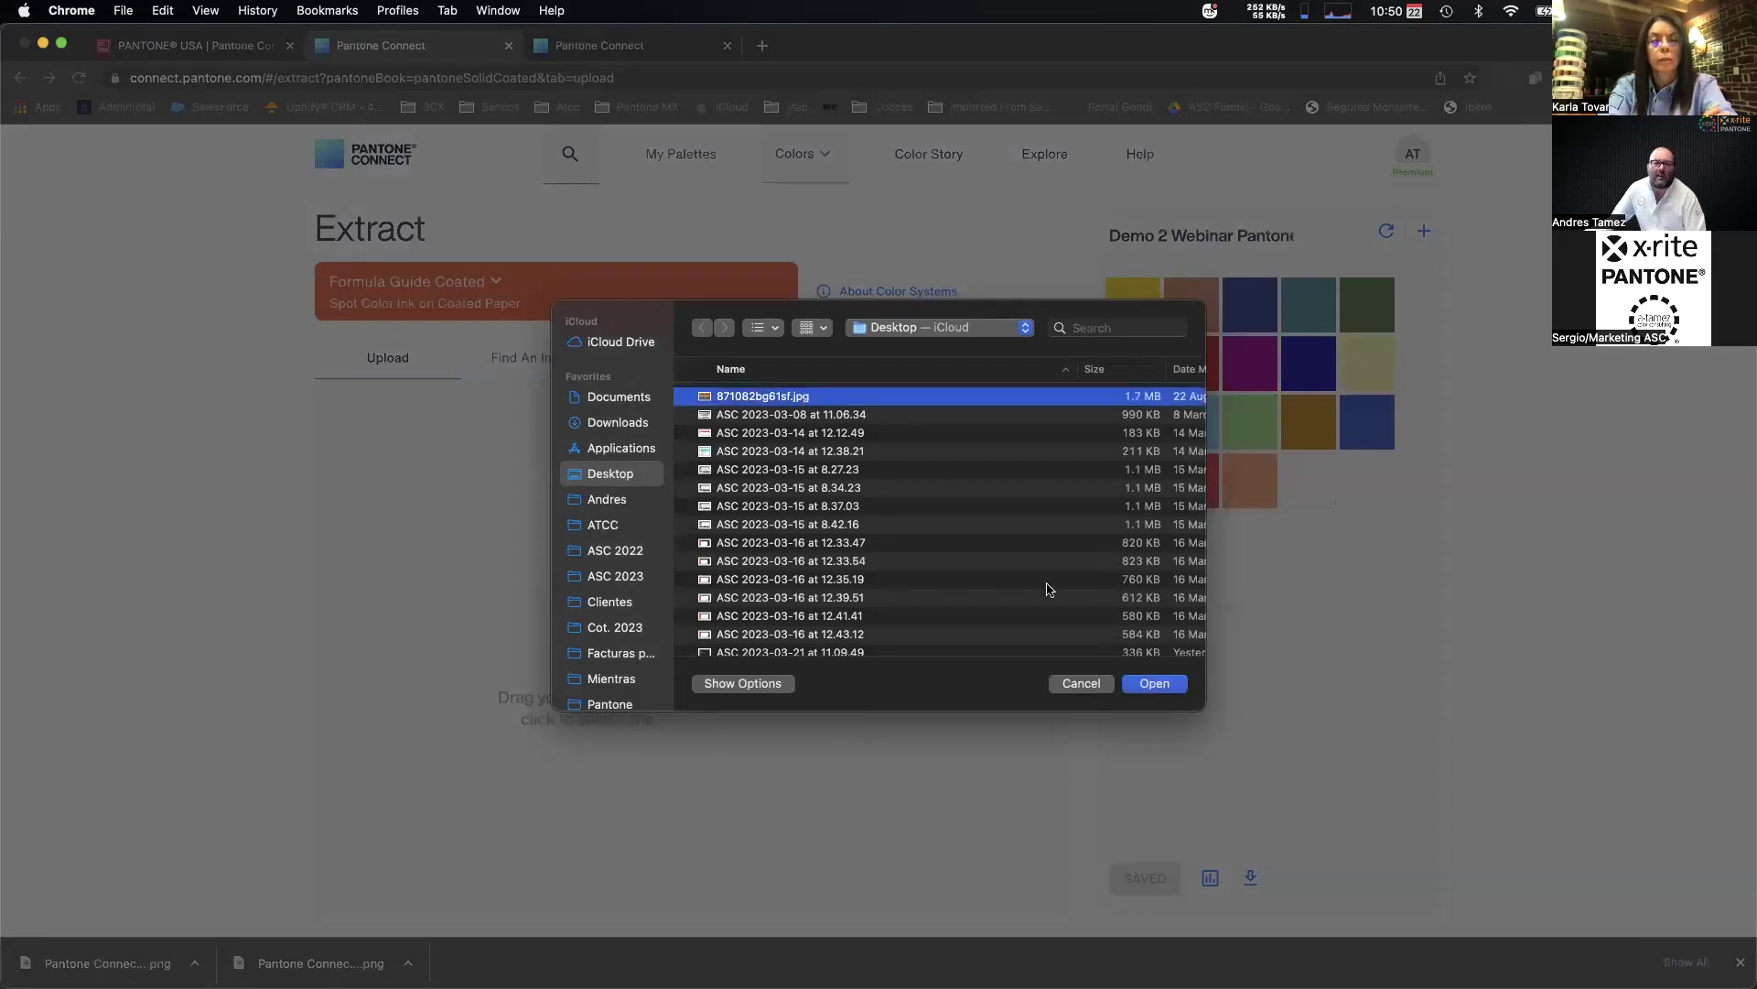
pyautogui.click(1154, 678)
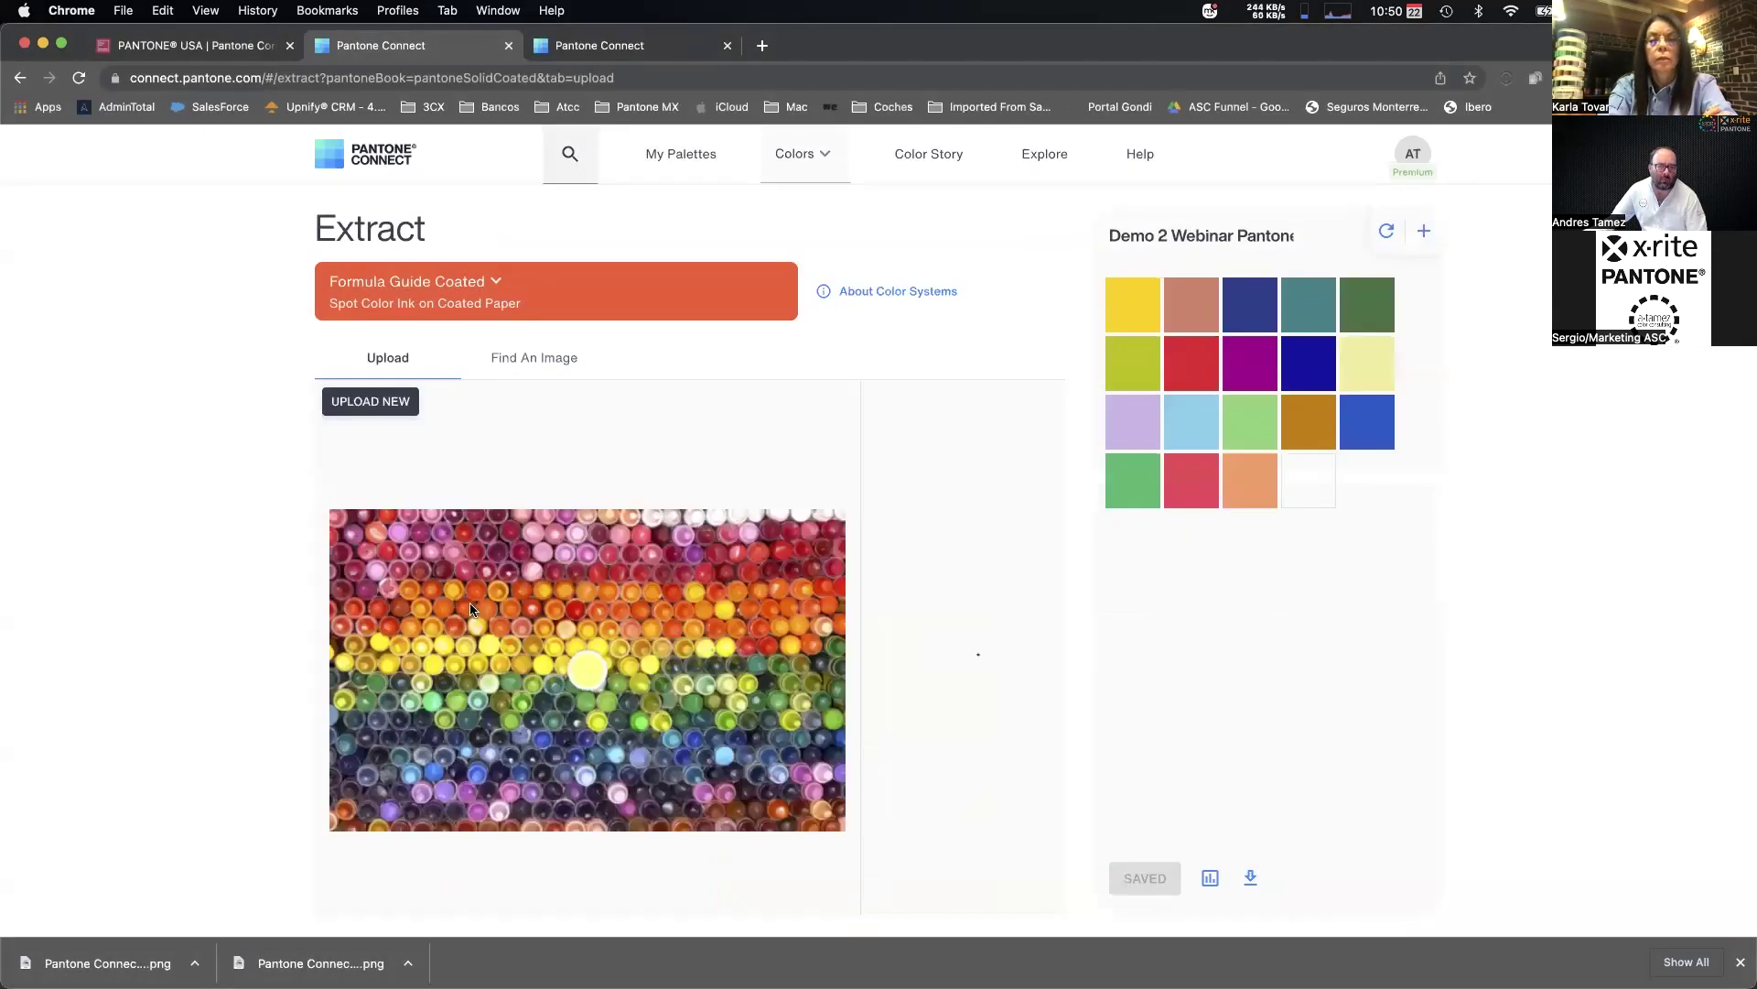
# Sample red, dark red and green caps, add 2028 C, 200 C and 2303 C, and save the palette.
pyautogui.moveTo(590, 670); pyautogui.dragTo(597, 648)
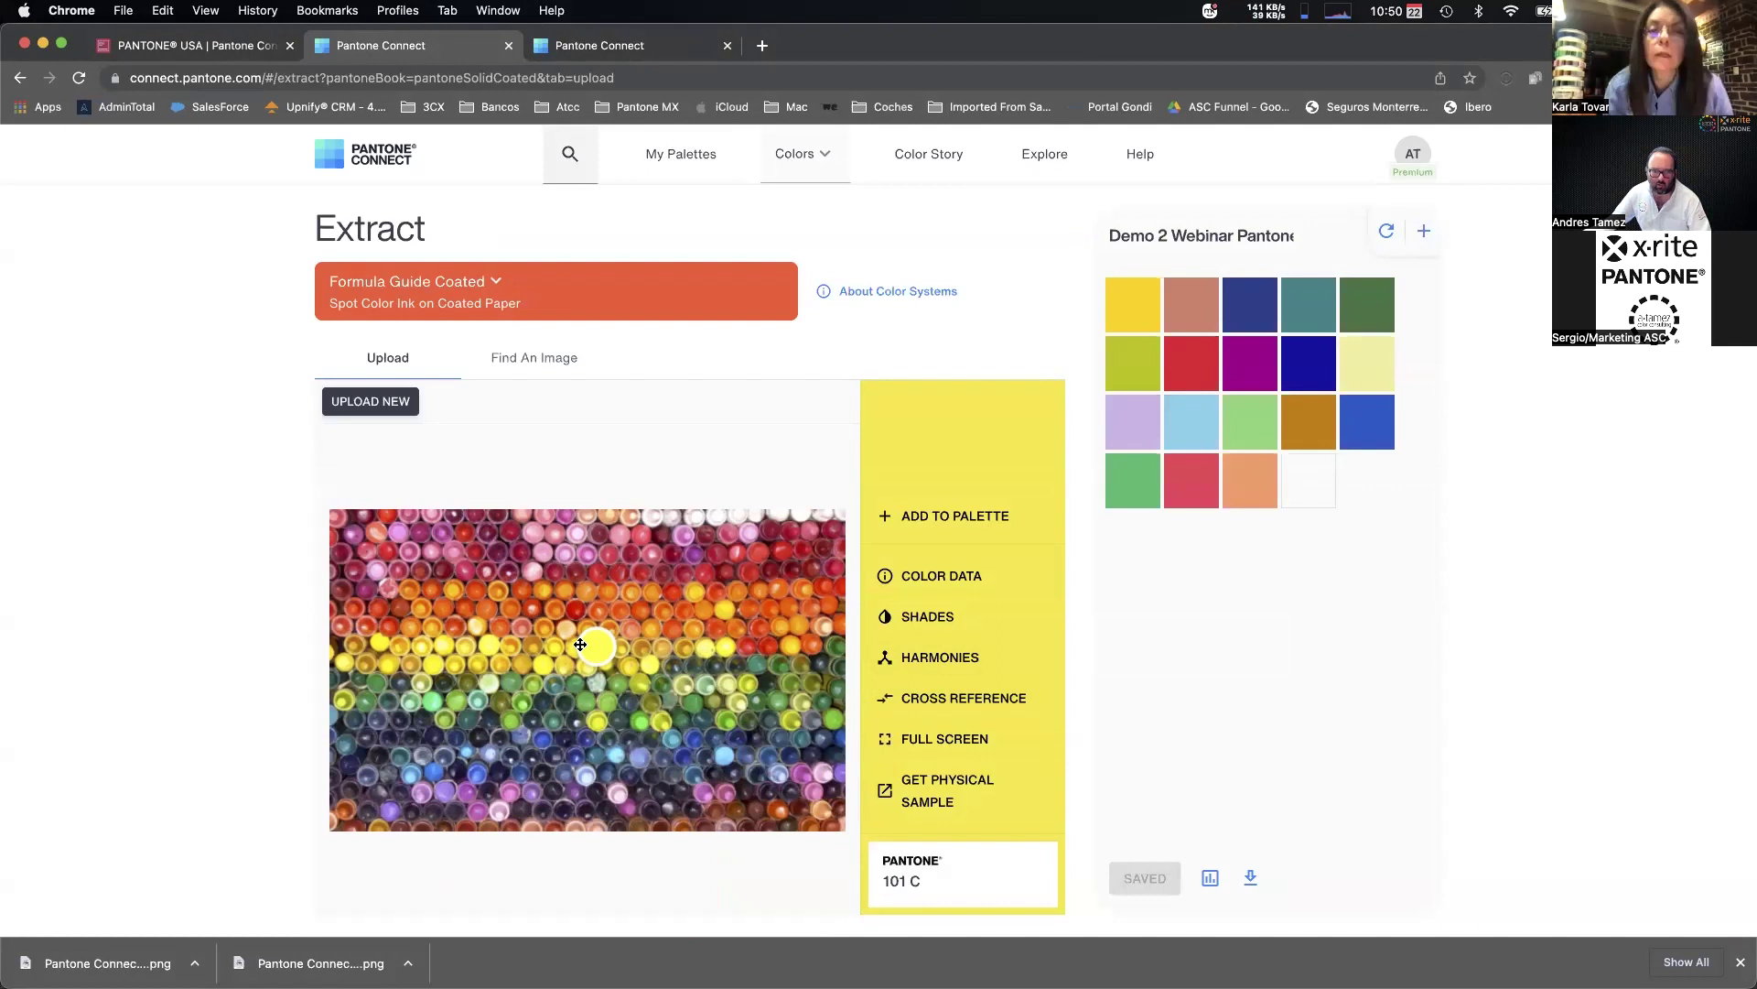
pyautogui.moveTo(587, 642); pyautogui.dragTo(579, 608)
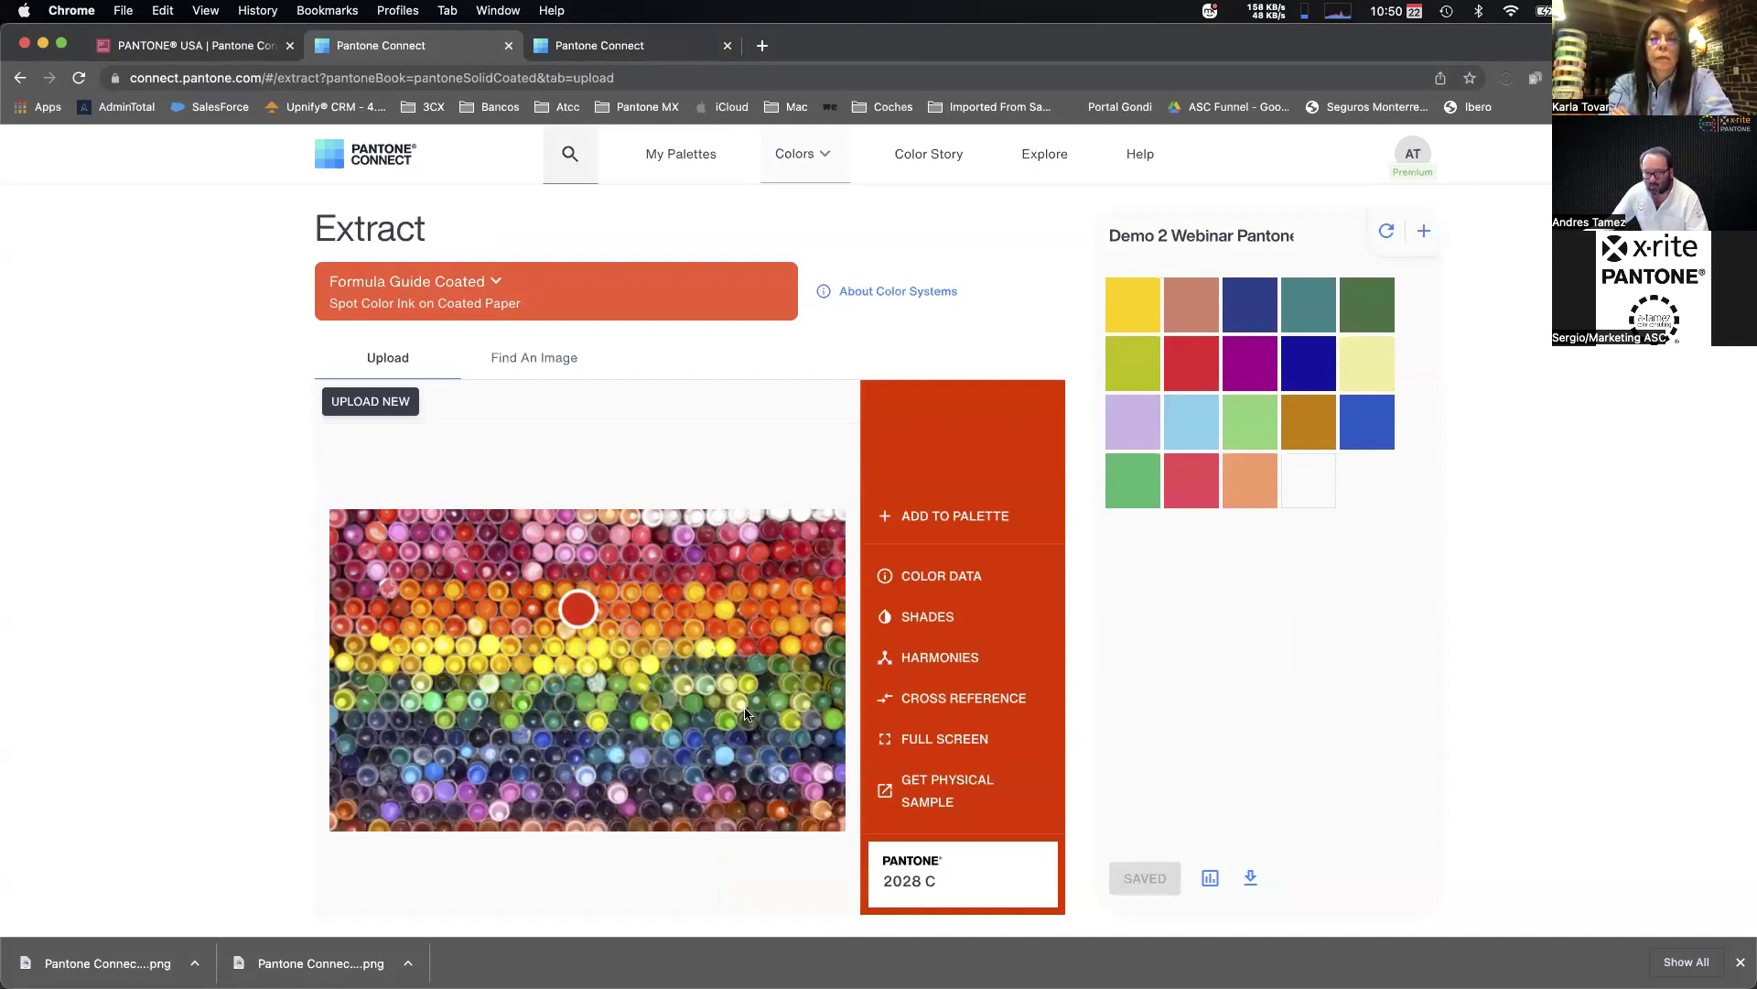
pyautogui.click(934, 518)
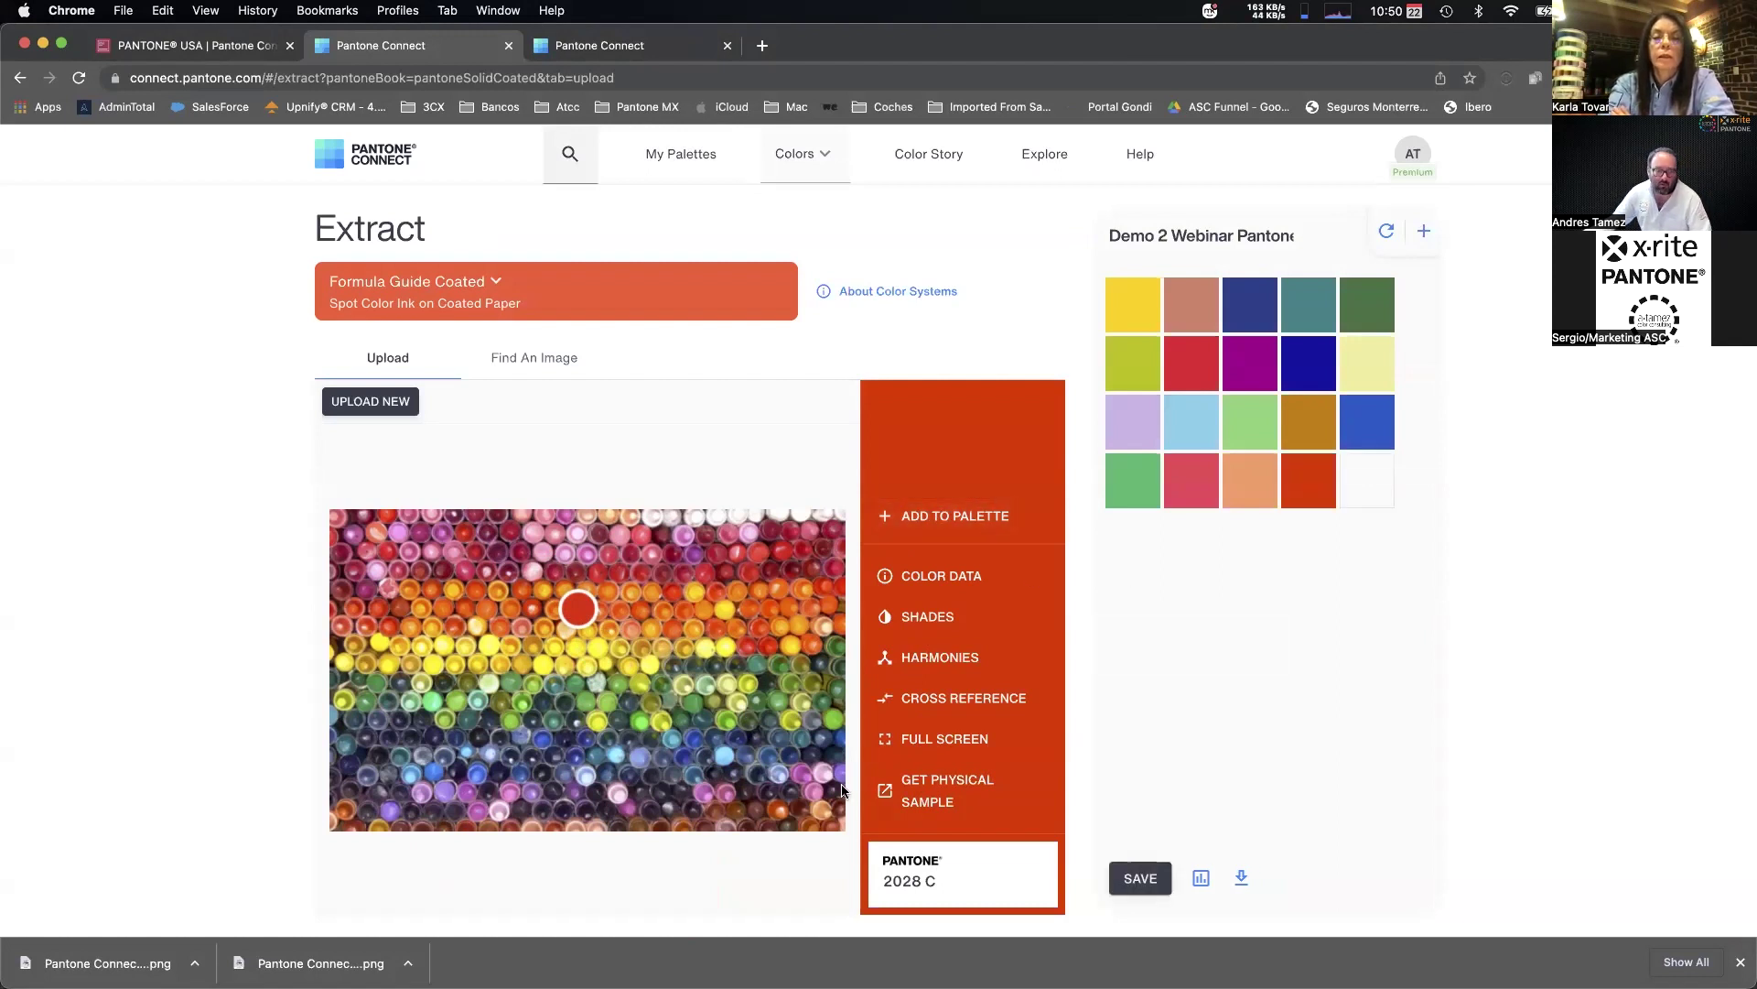
pyautogui.click(517, 550)
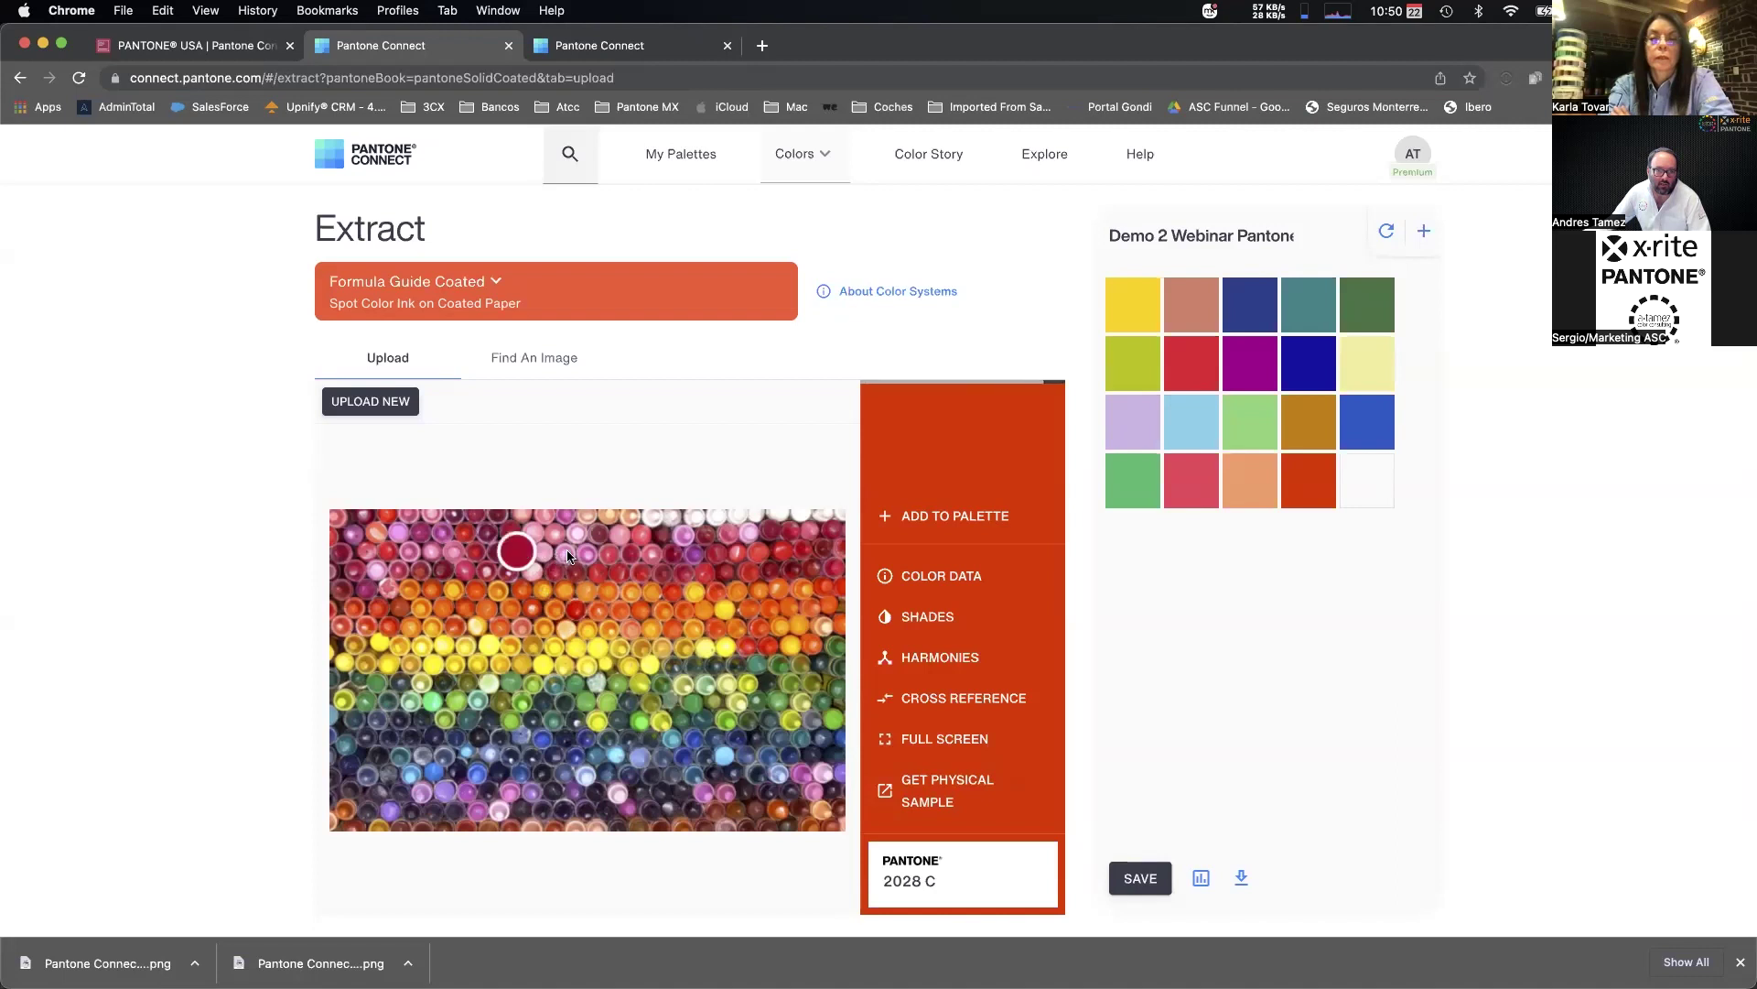
pyautogui.click(950, 518)
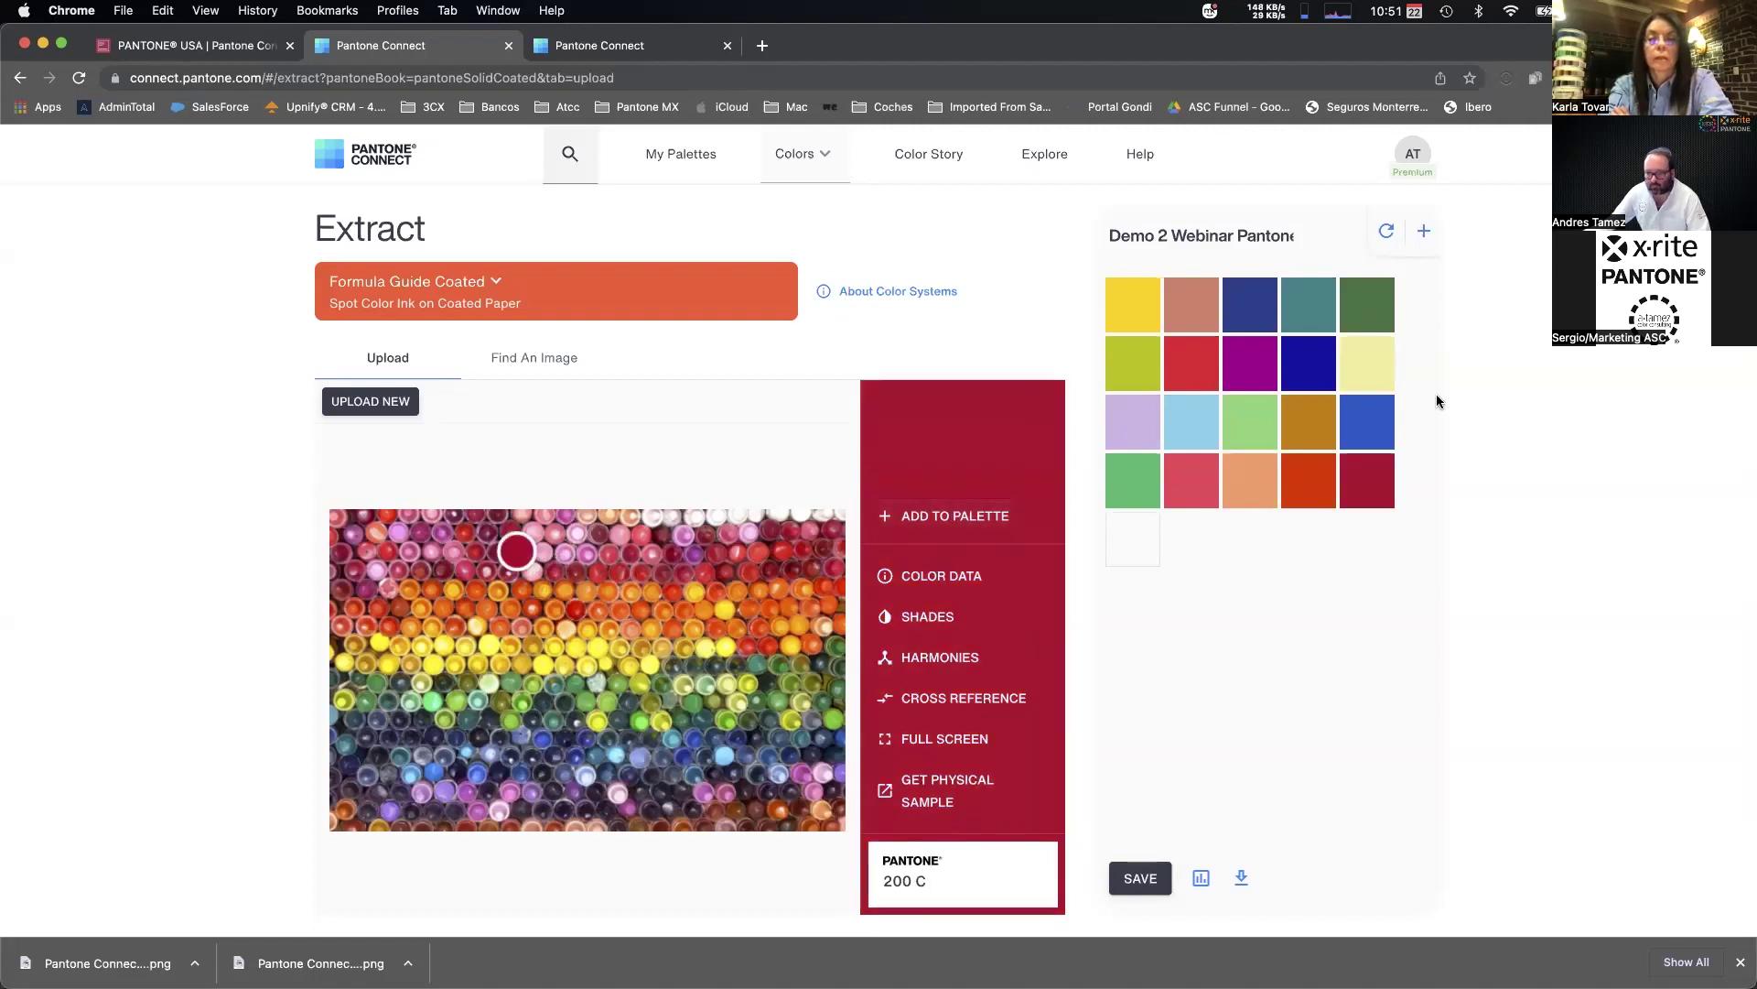
pyautogui.moveTo(514, 546); pyautogui.dragTo(610, 701)
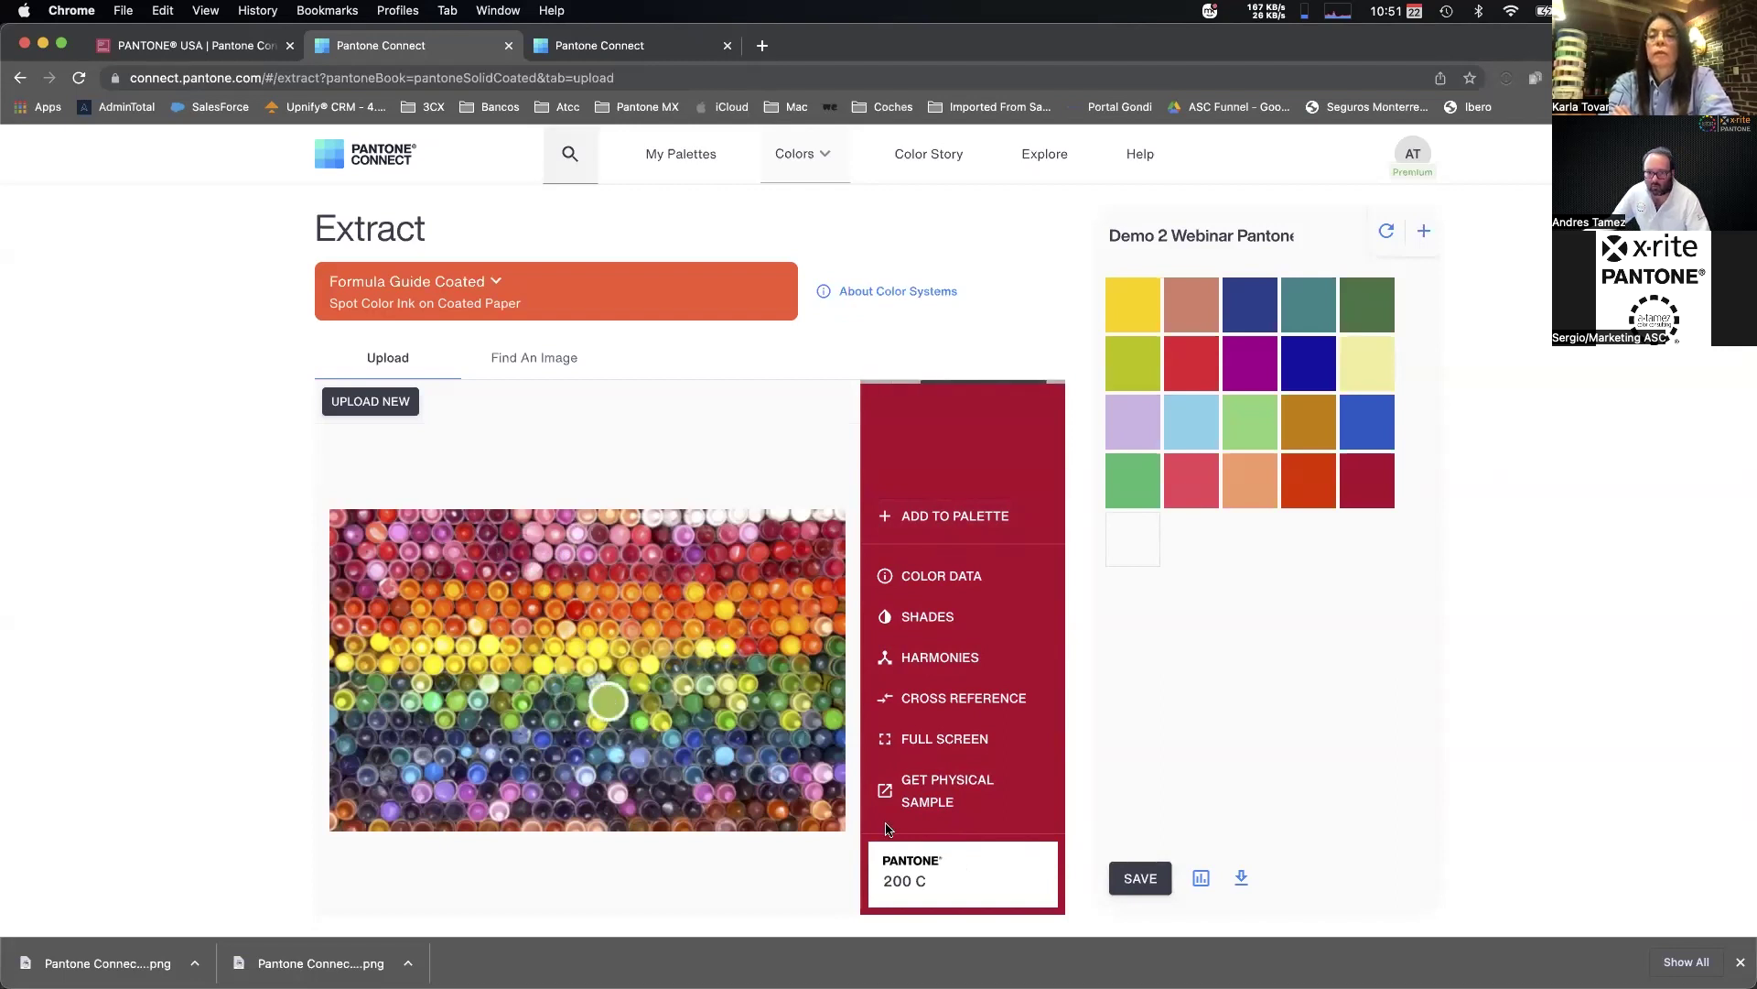
pyautogui.click(982, 518)
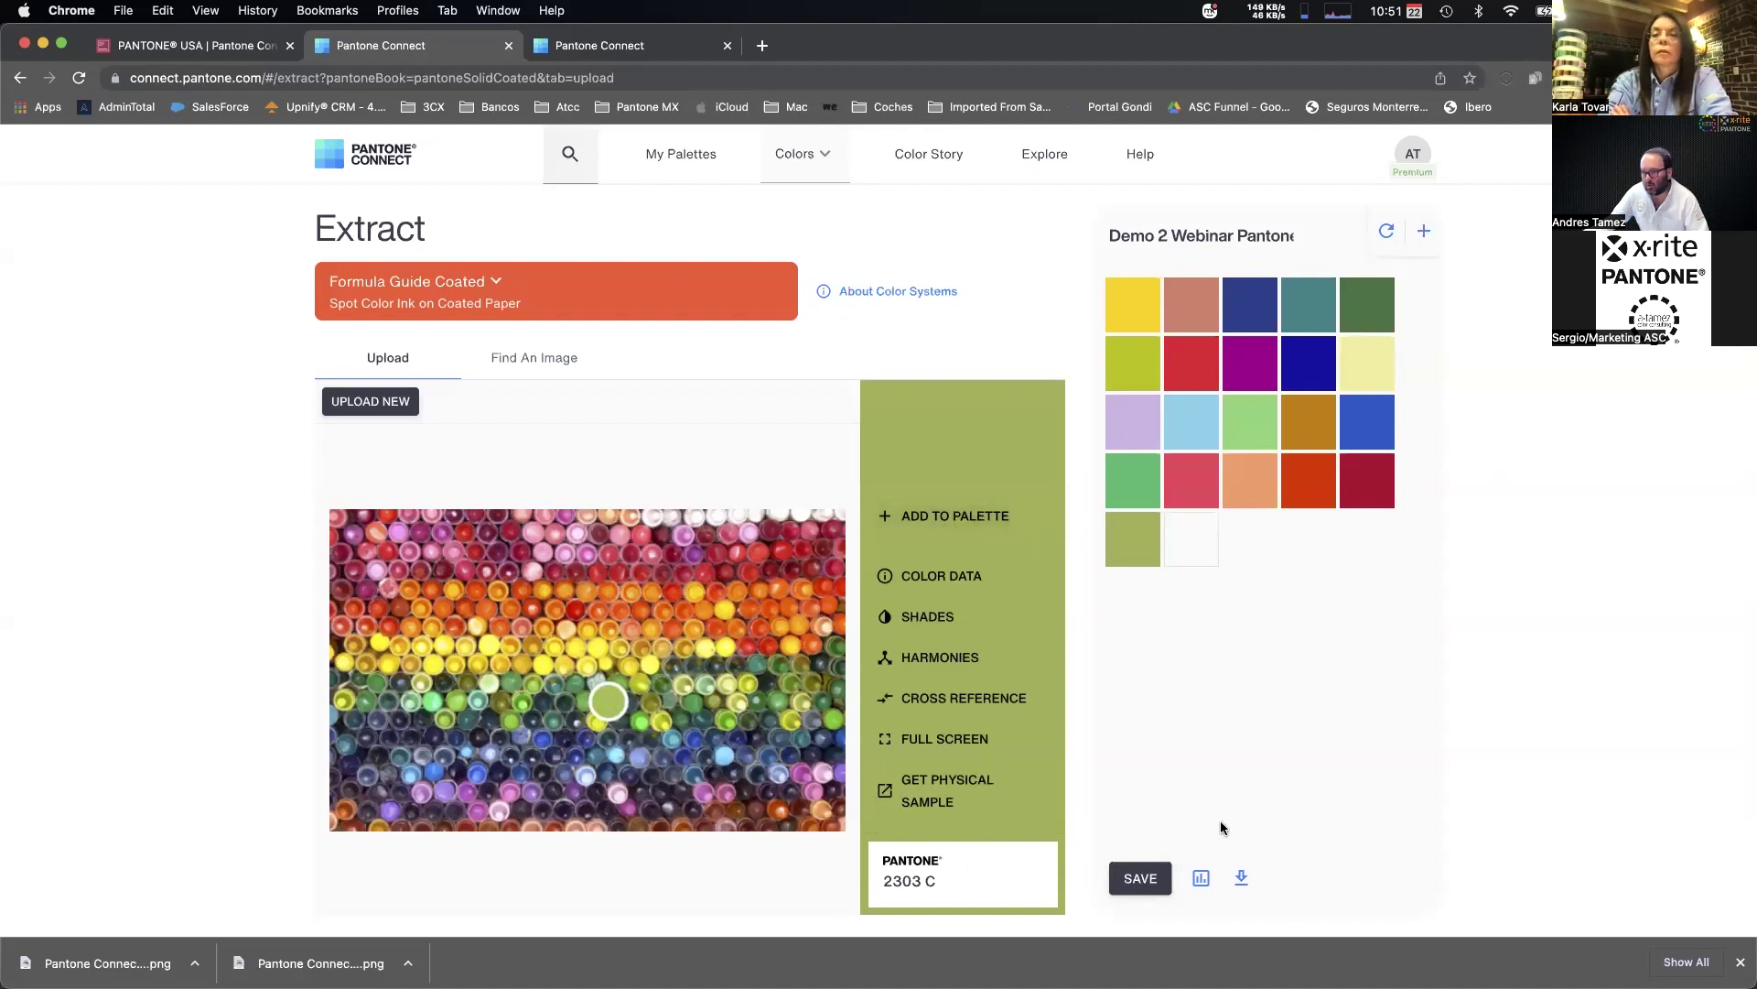
pyautogui.click(1139, 878)
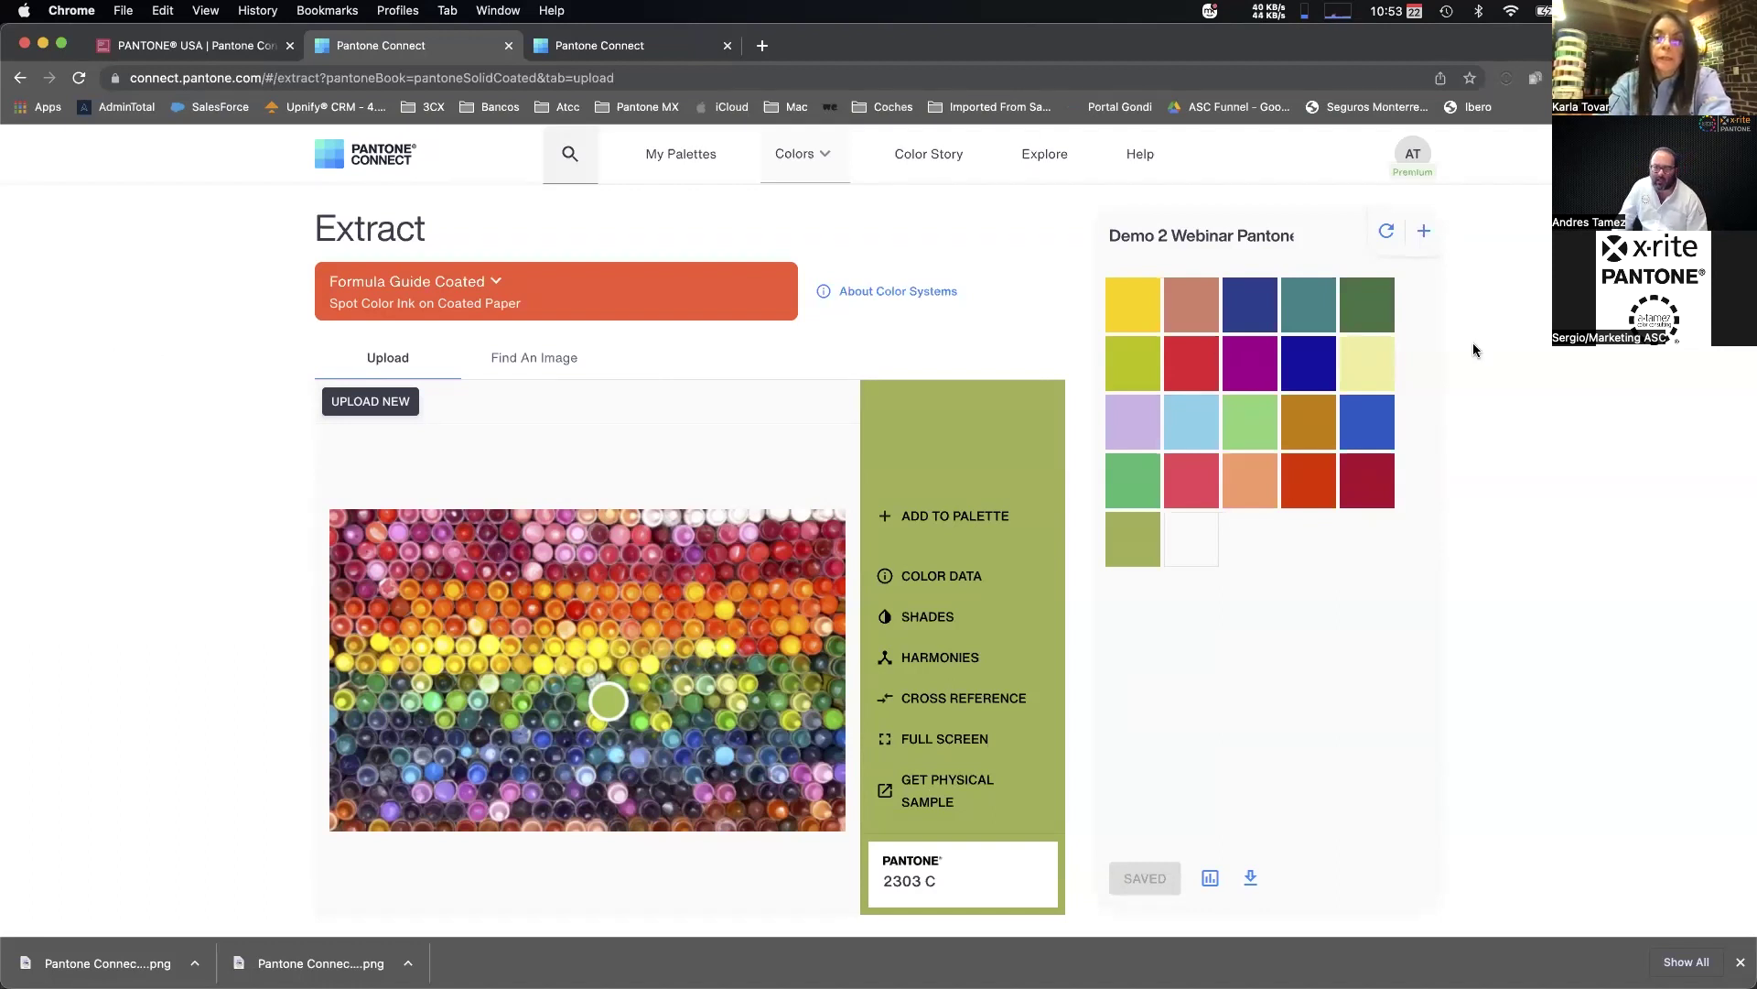
# Match against Extended Gamut Coated so the green reads 2300 XGC, then return to My Palettes.
pyautogui.click(458, 290)
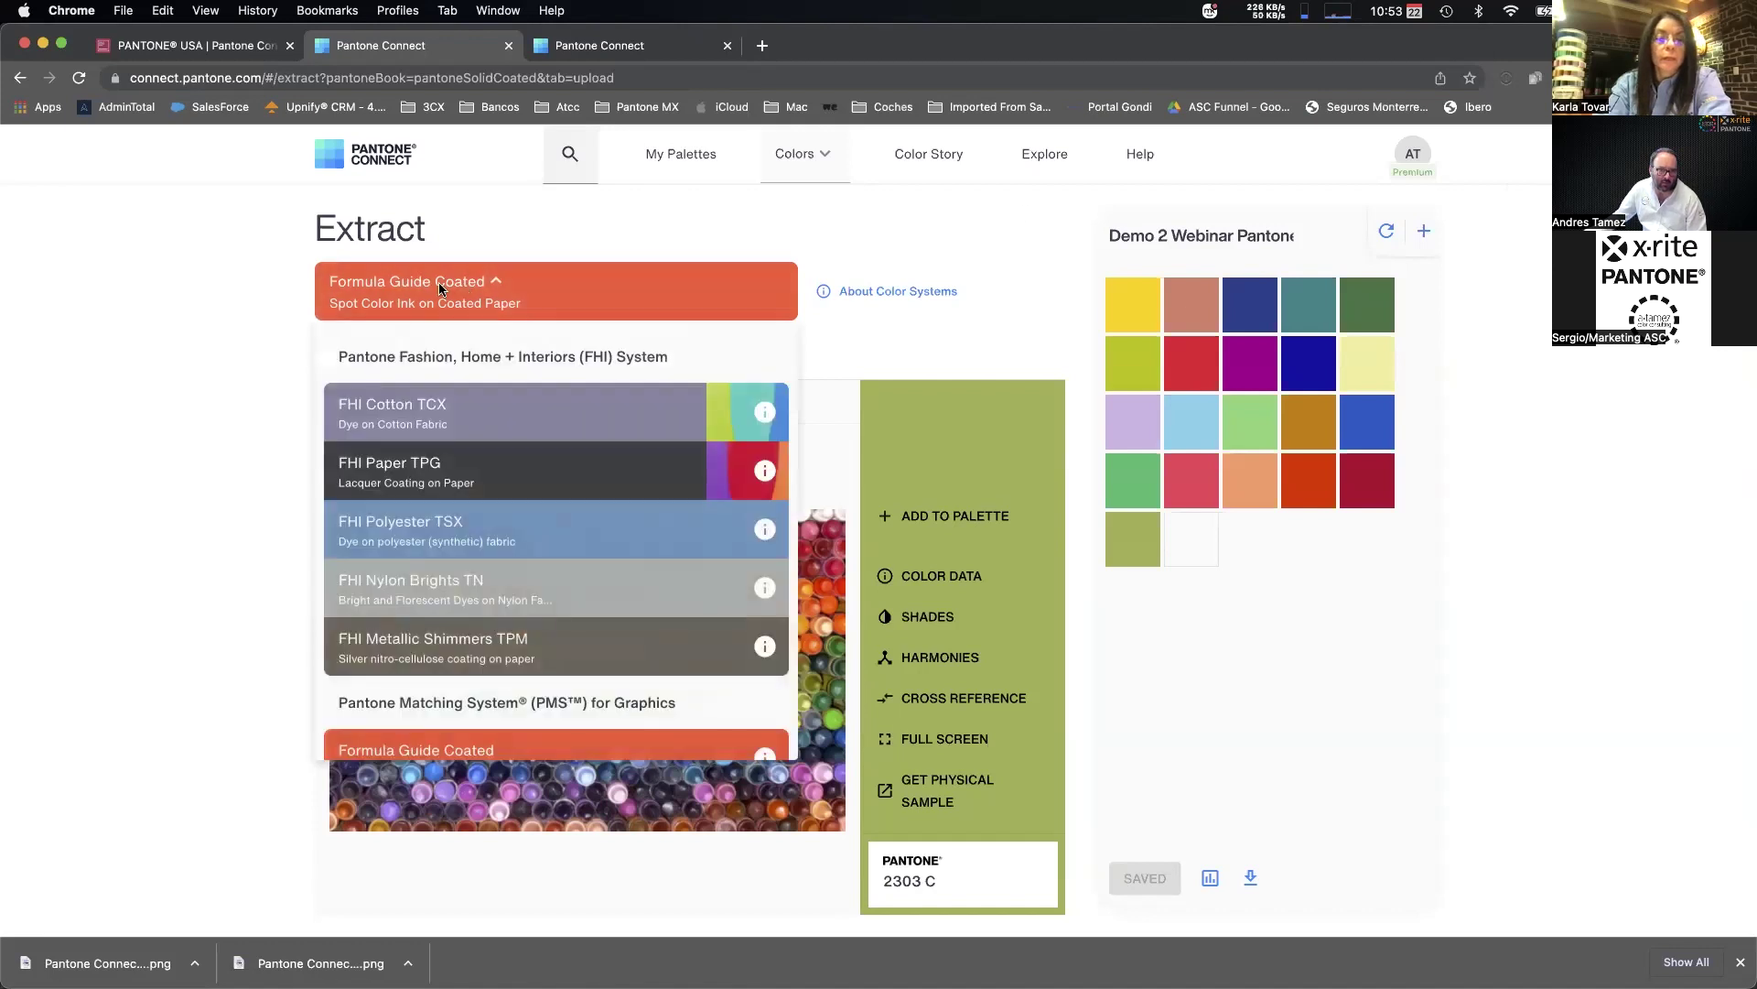
pyautogui.scroll(-5, 420, 502)
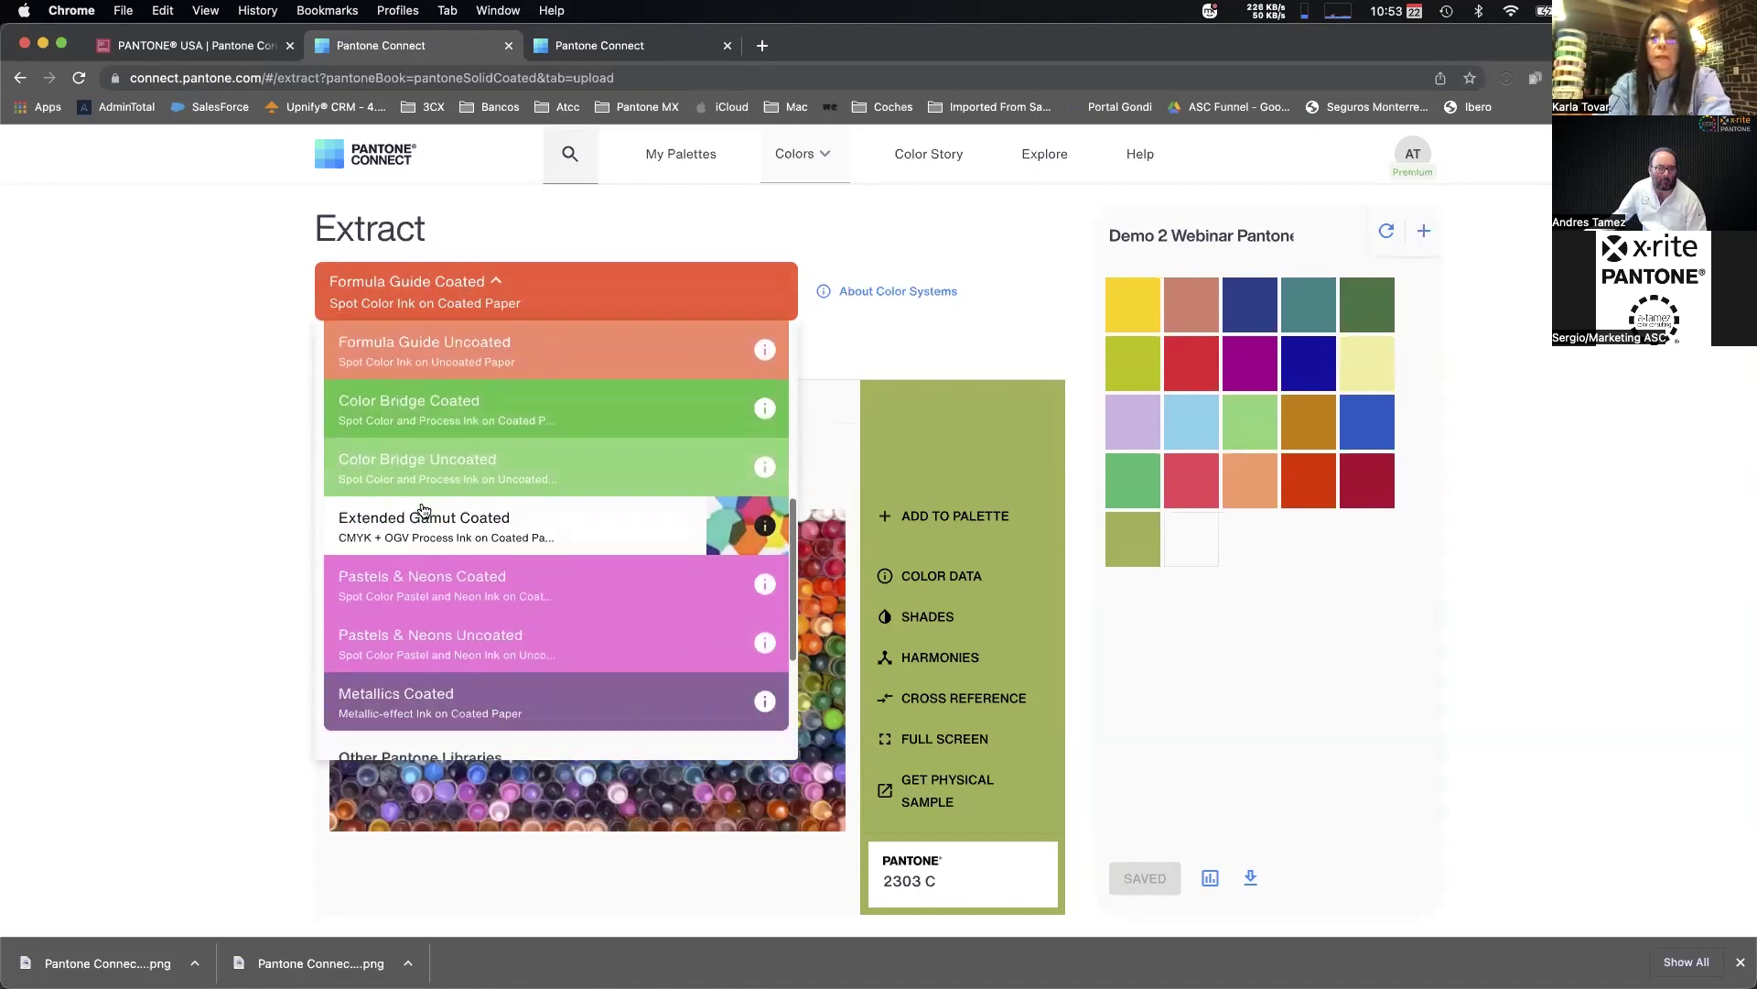
pyautogui.click(422, 514)
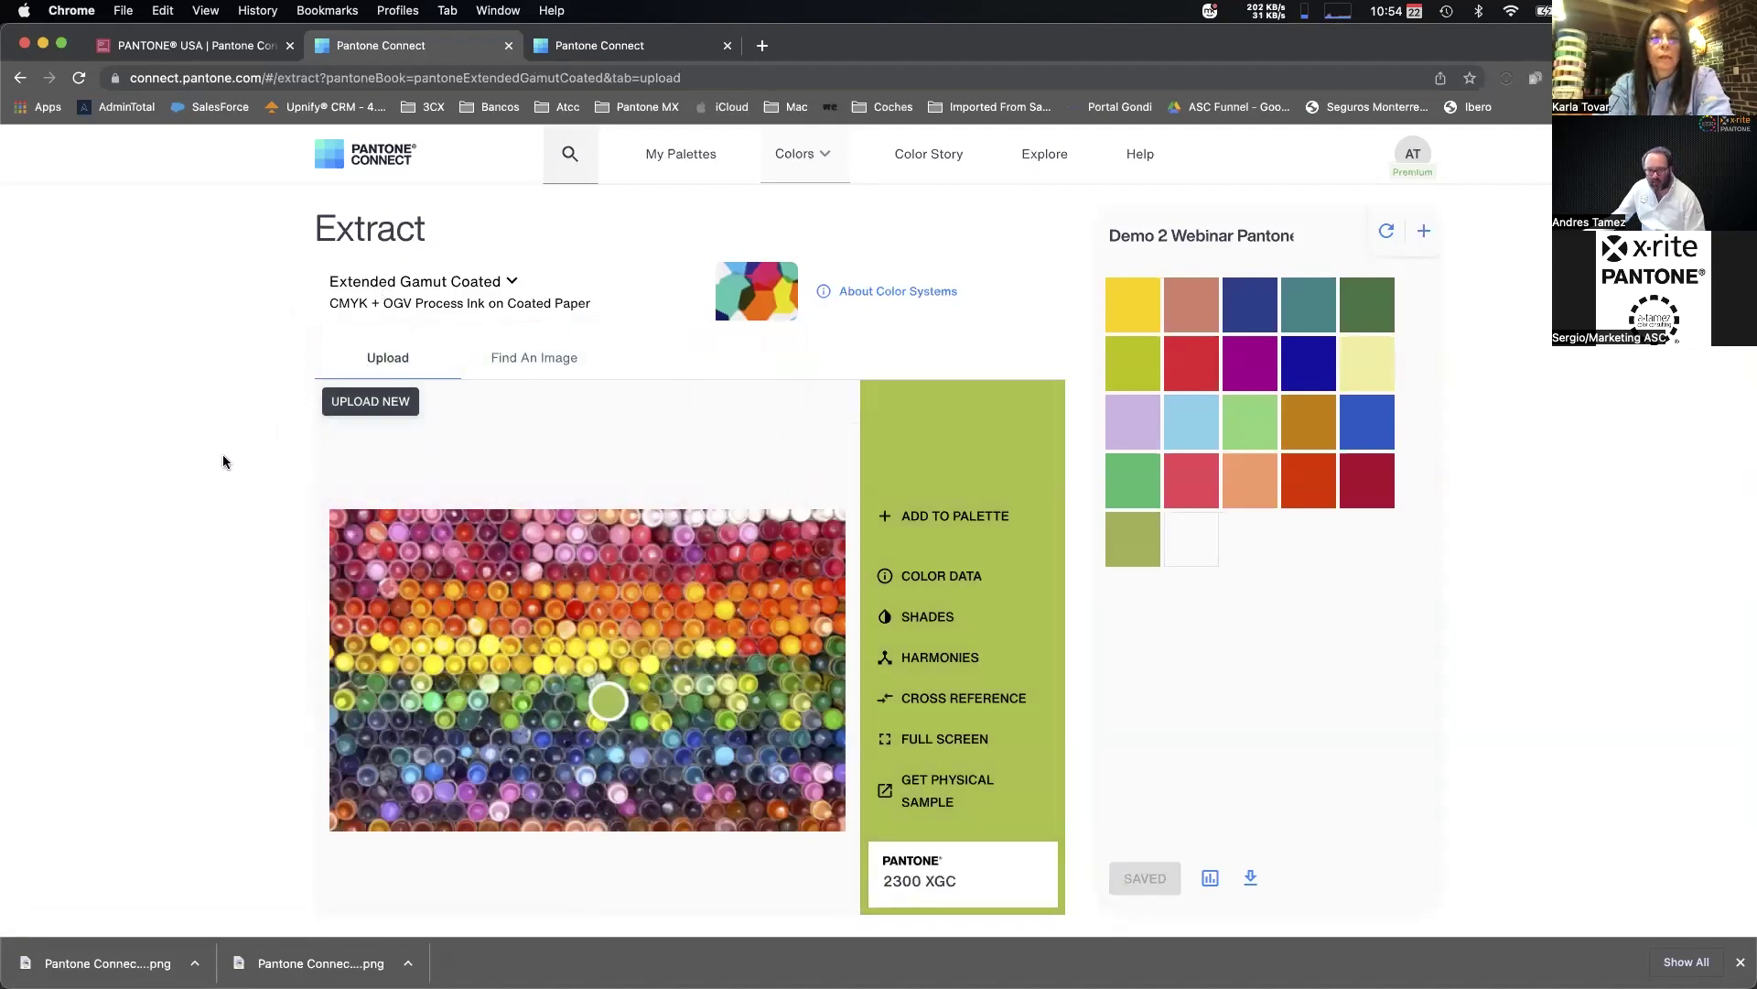
pyautogui.click(670, 155)
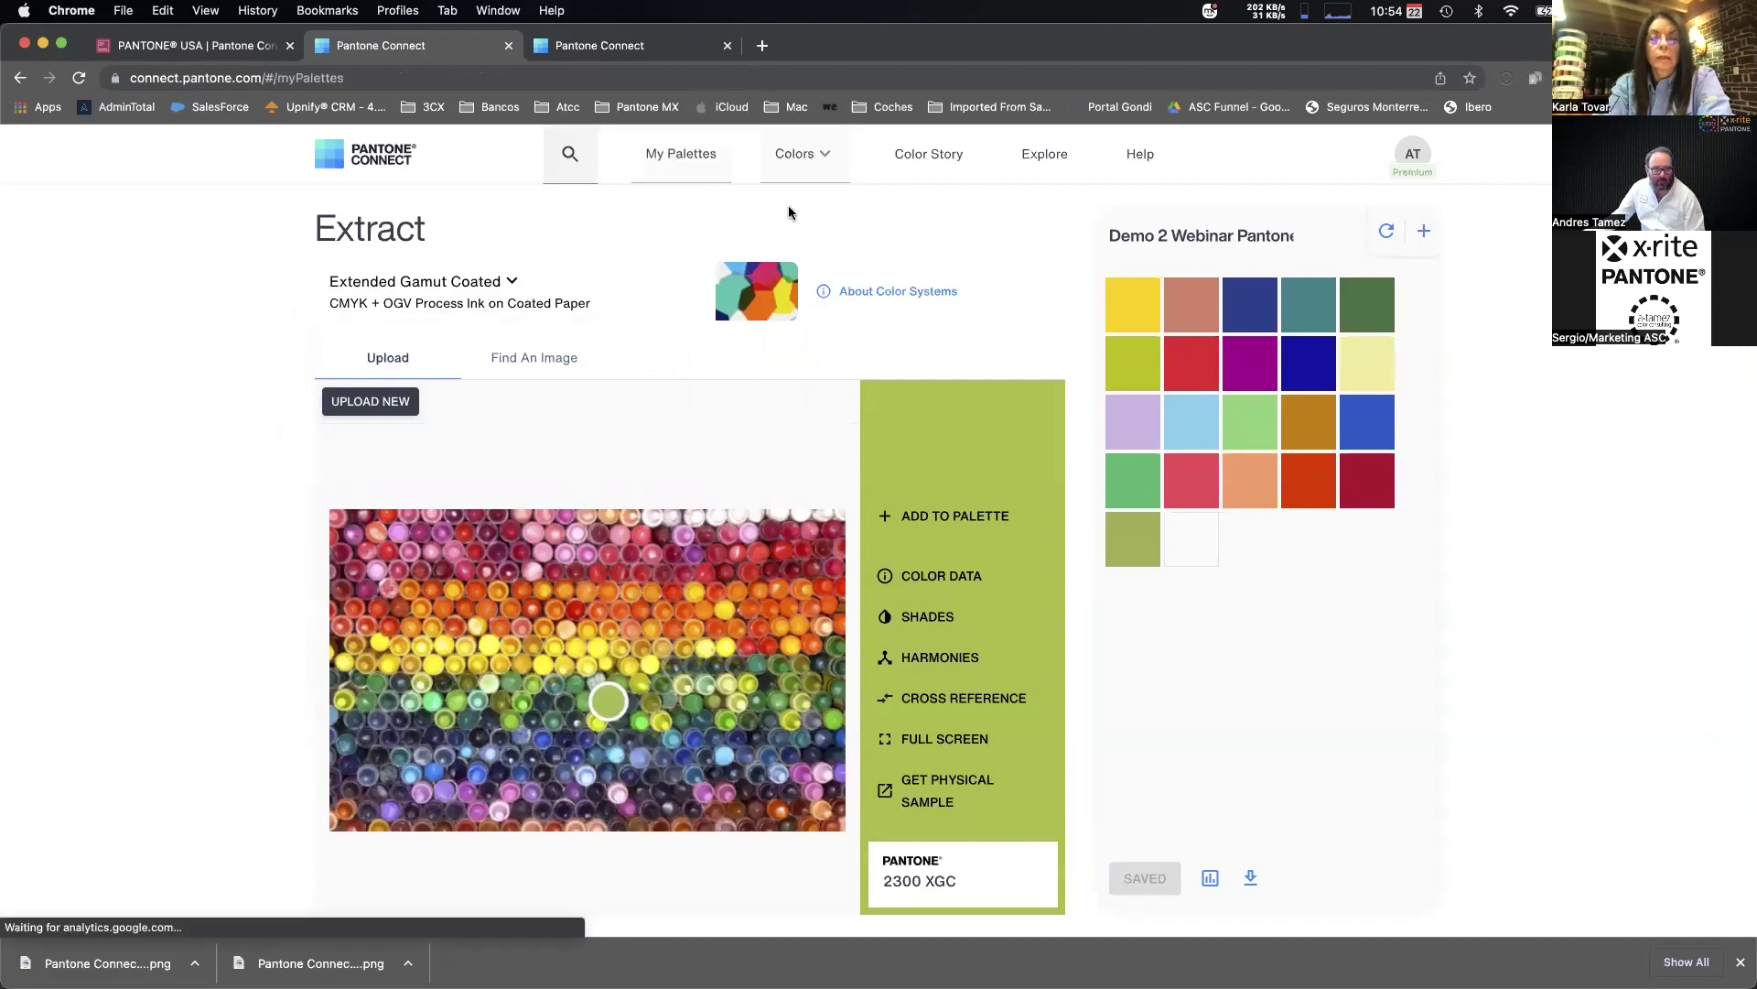
# Open the Pick colour tool to preview Extended Gamut Coated swatch names, then switch to Illustrator.
pyautogui.click(794, 155)
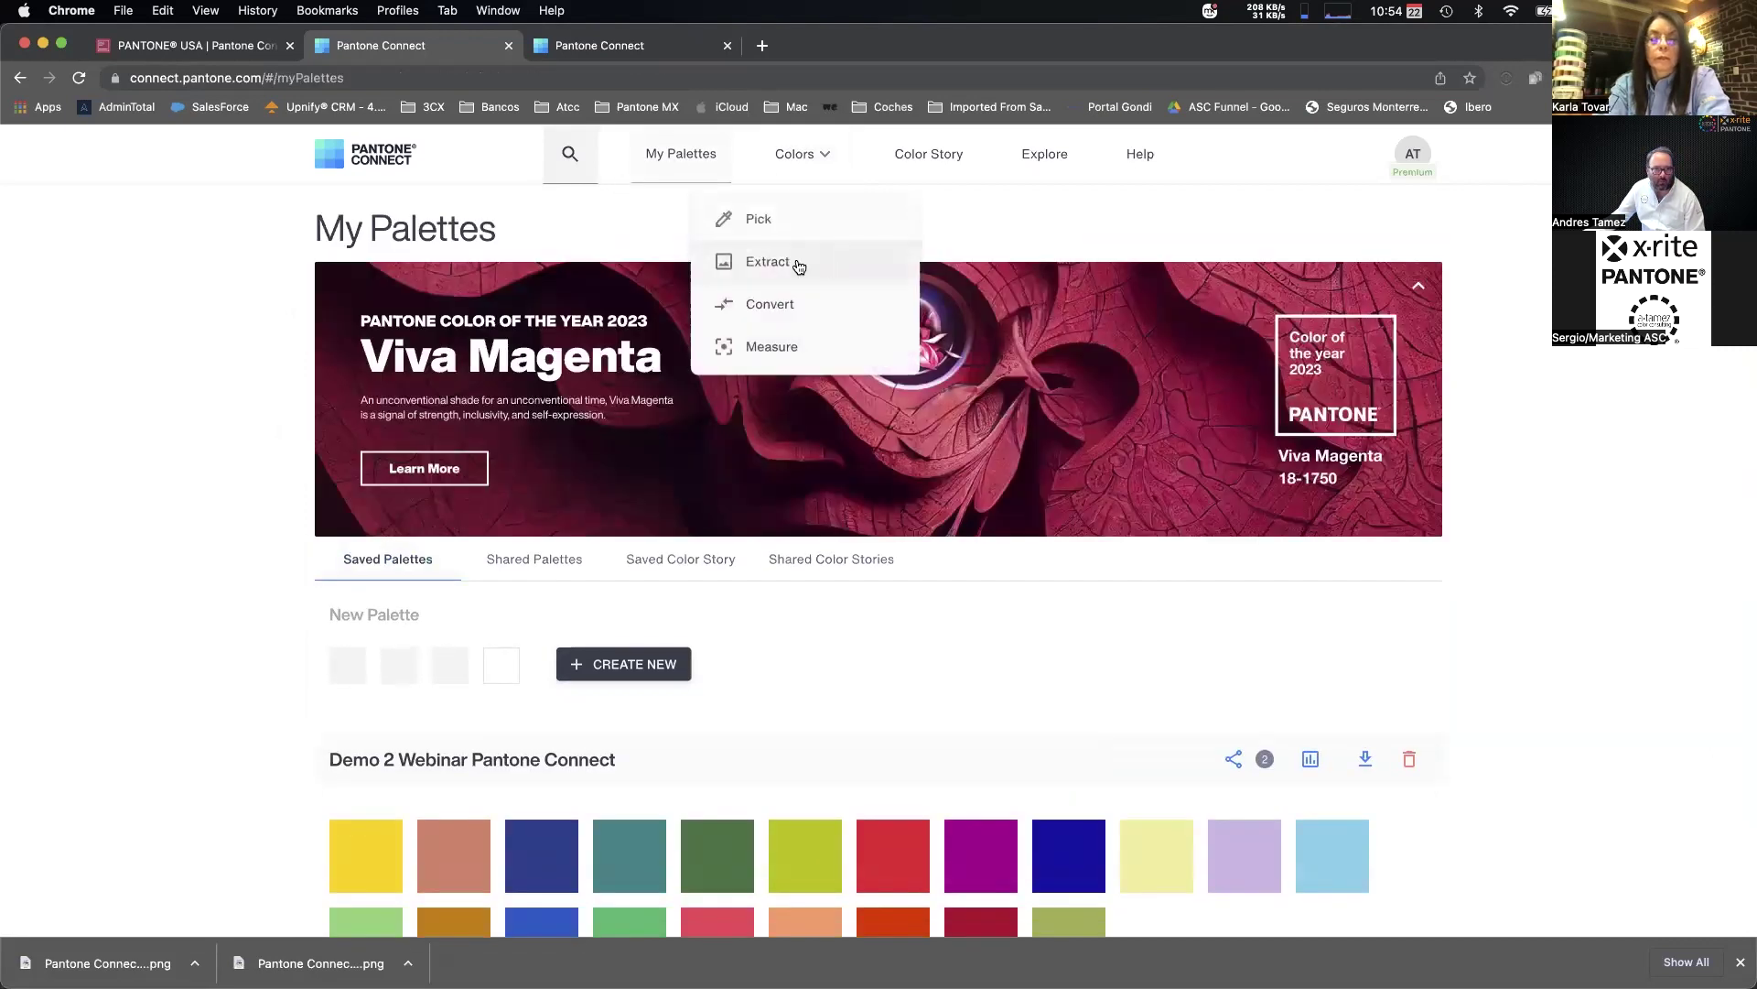
pyautogui.click(755, 218)
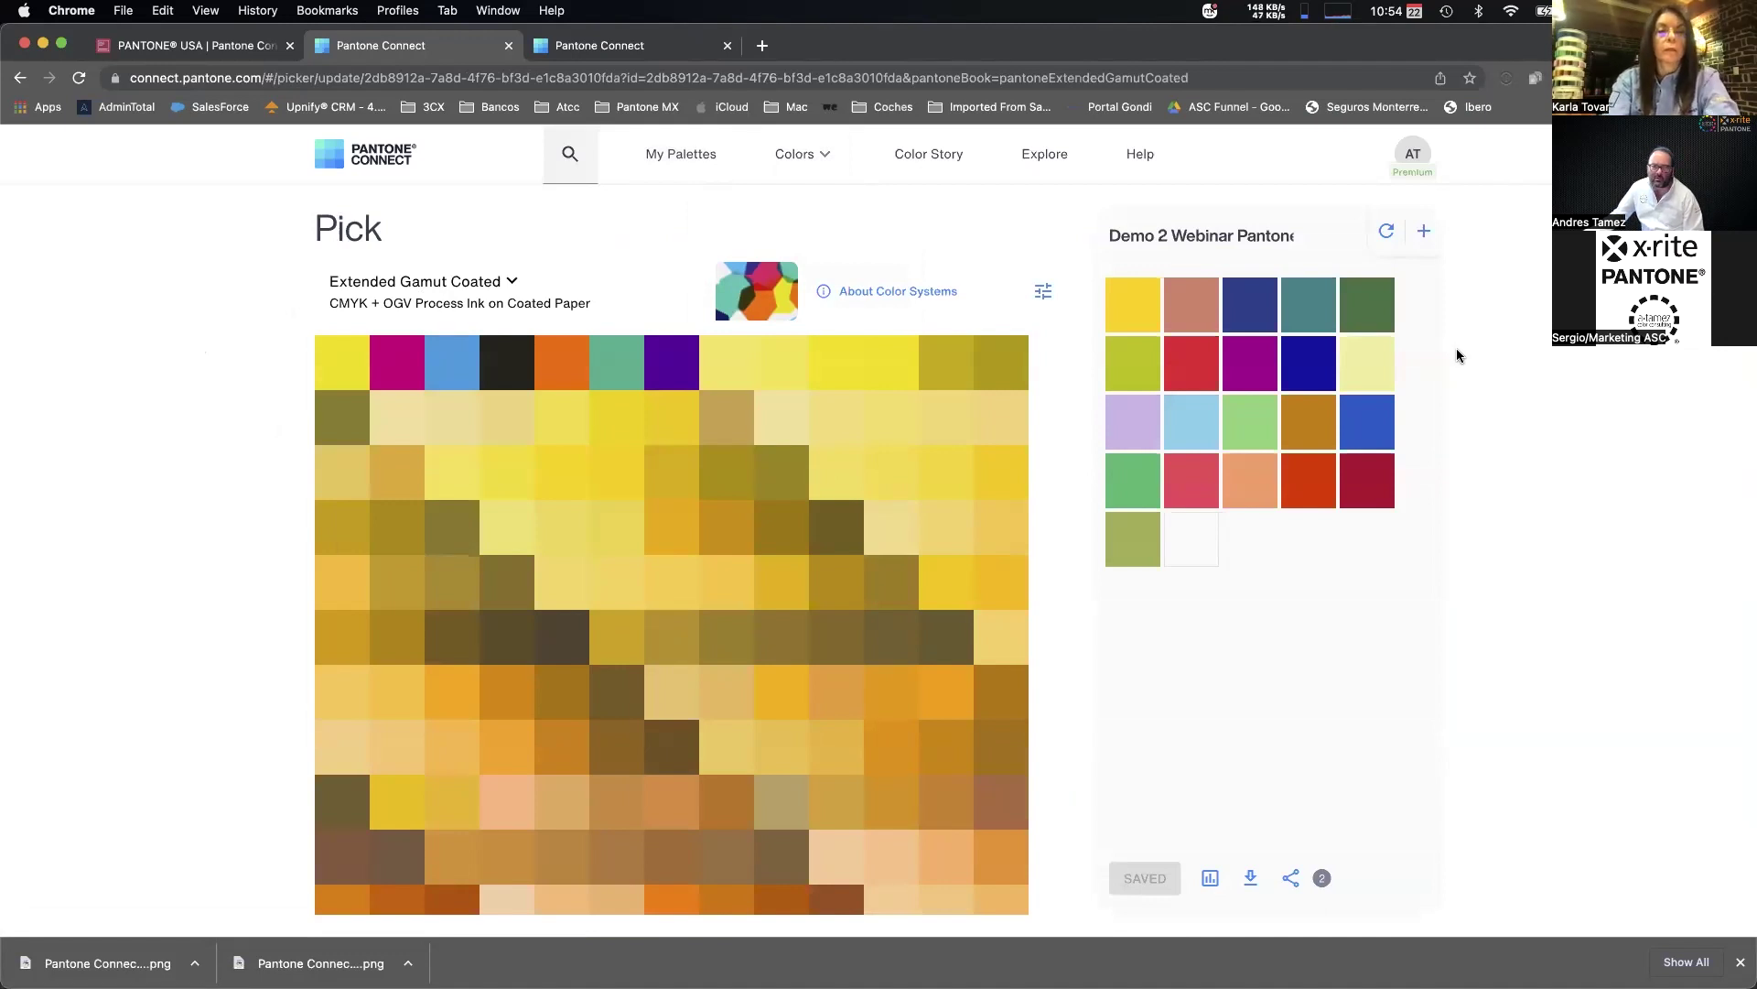
pyautogui.moveTo(327, 352)
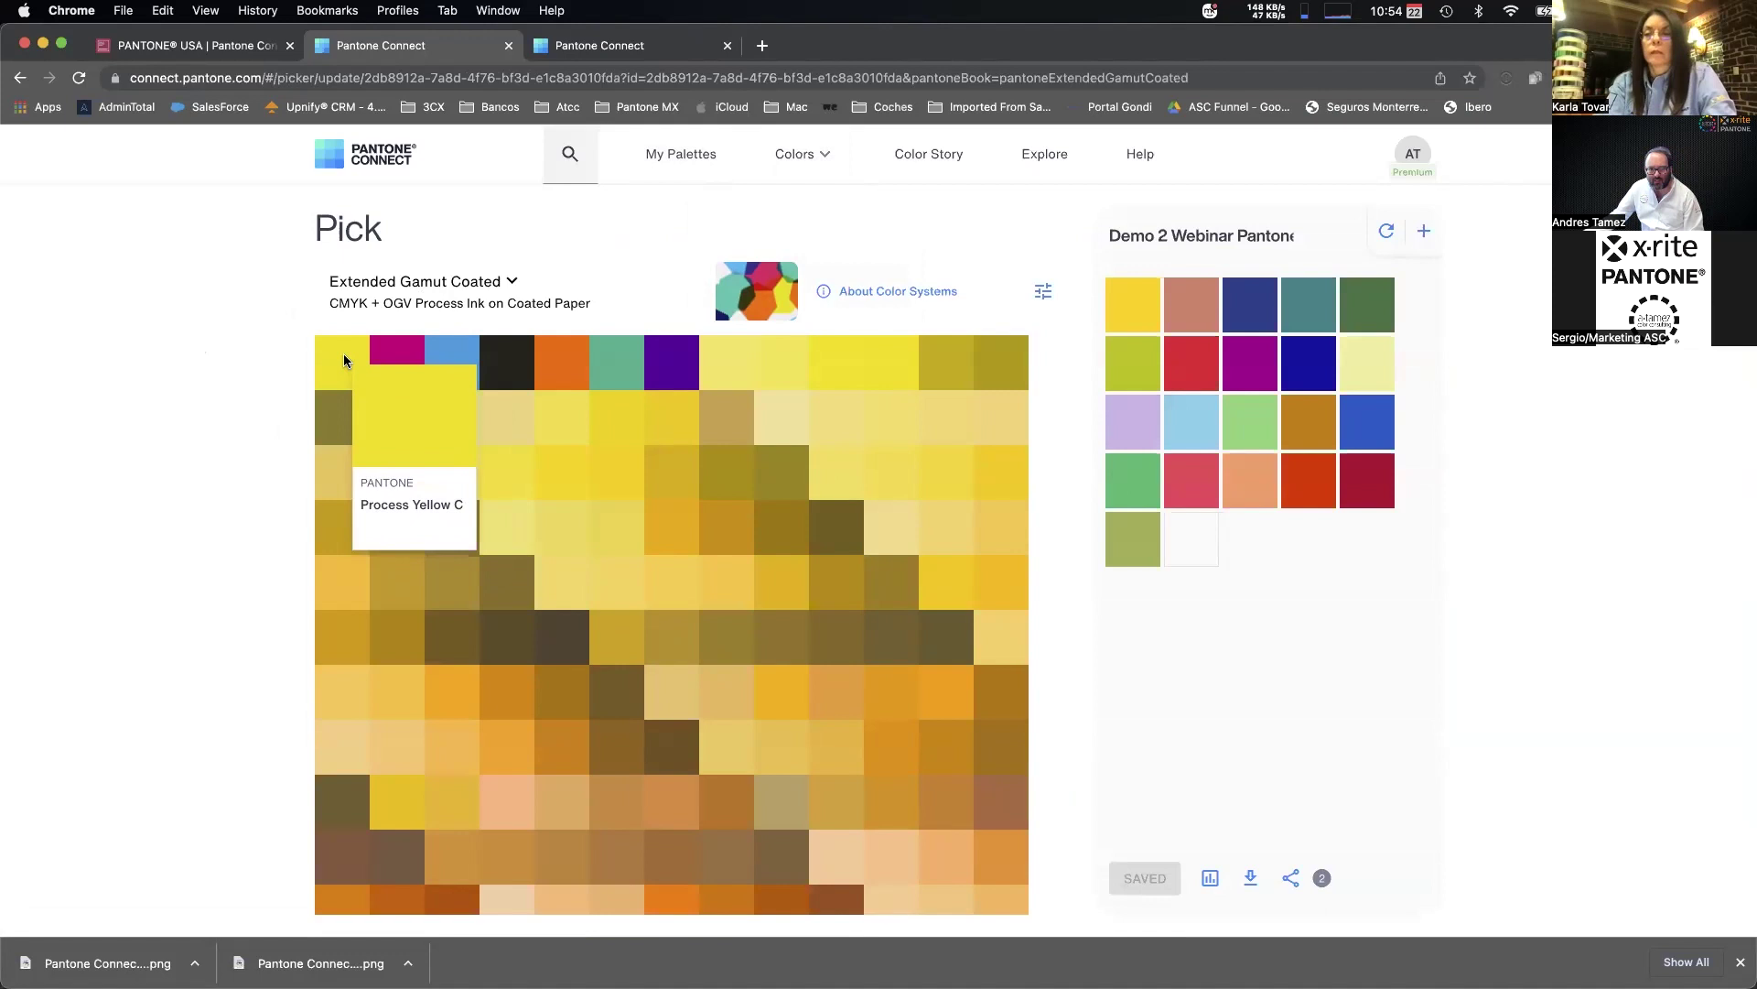
pyautogui.moveTo(396, 365)
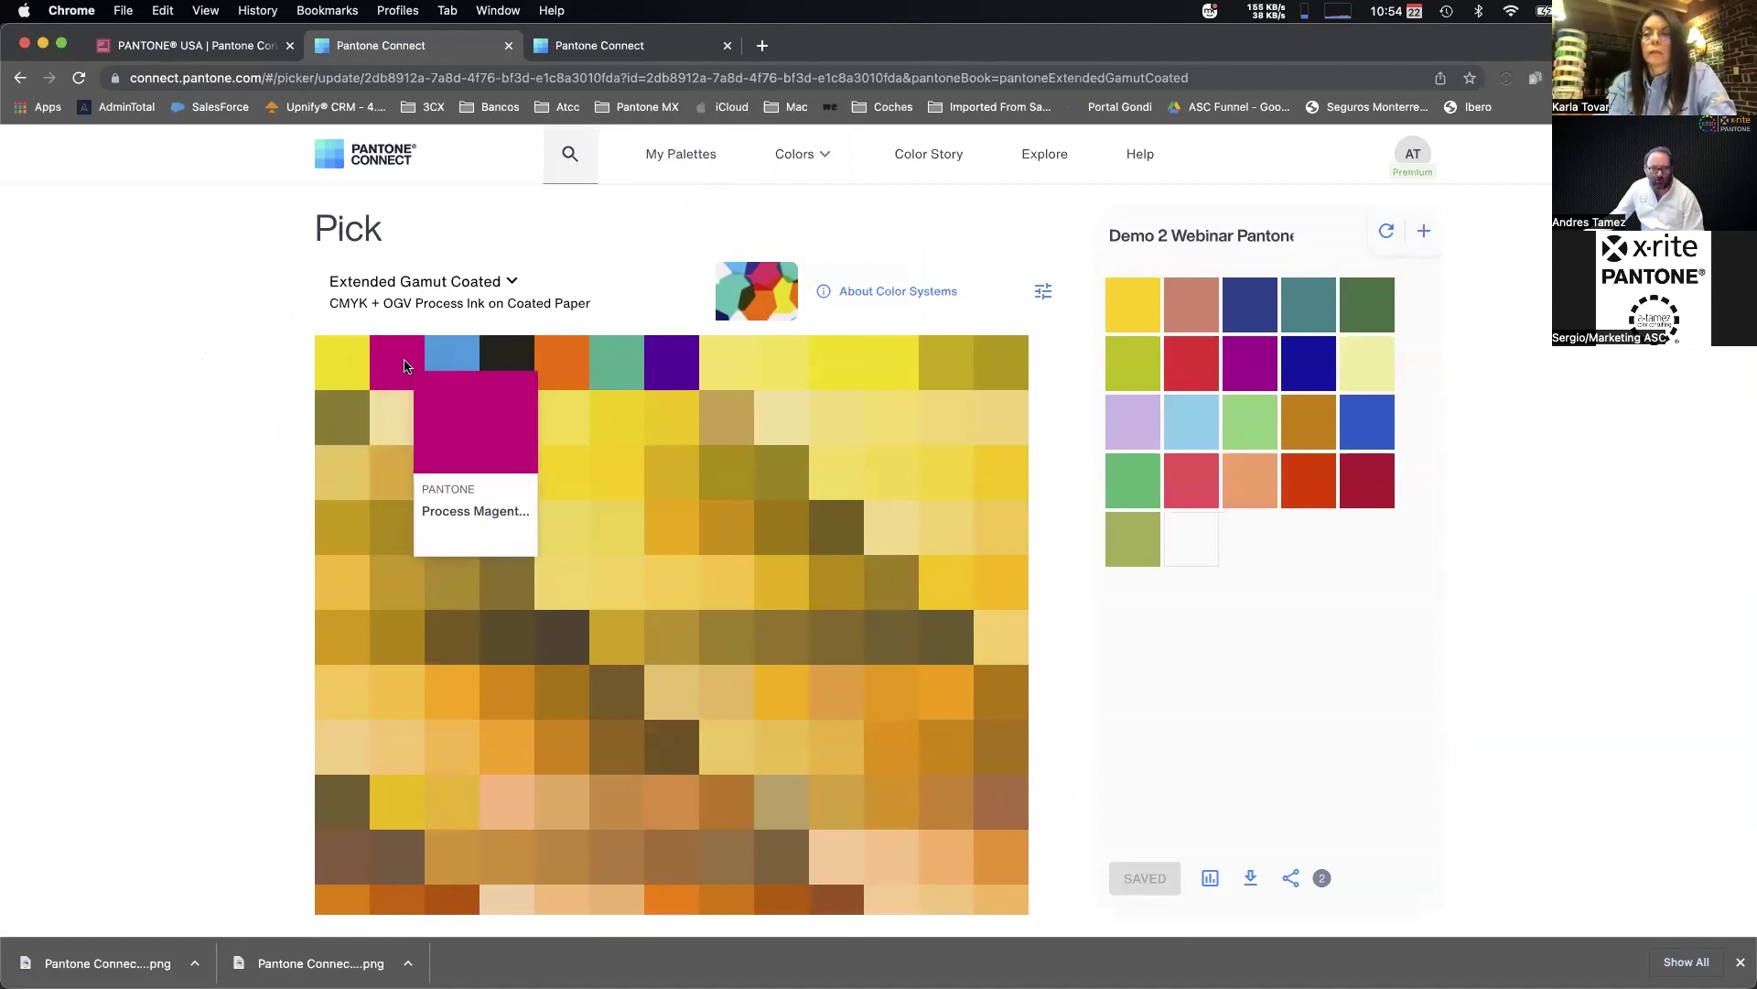
pyautogui.moveTo(525, 365)
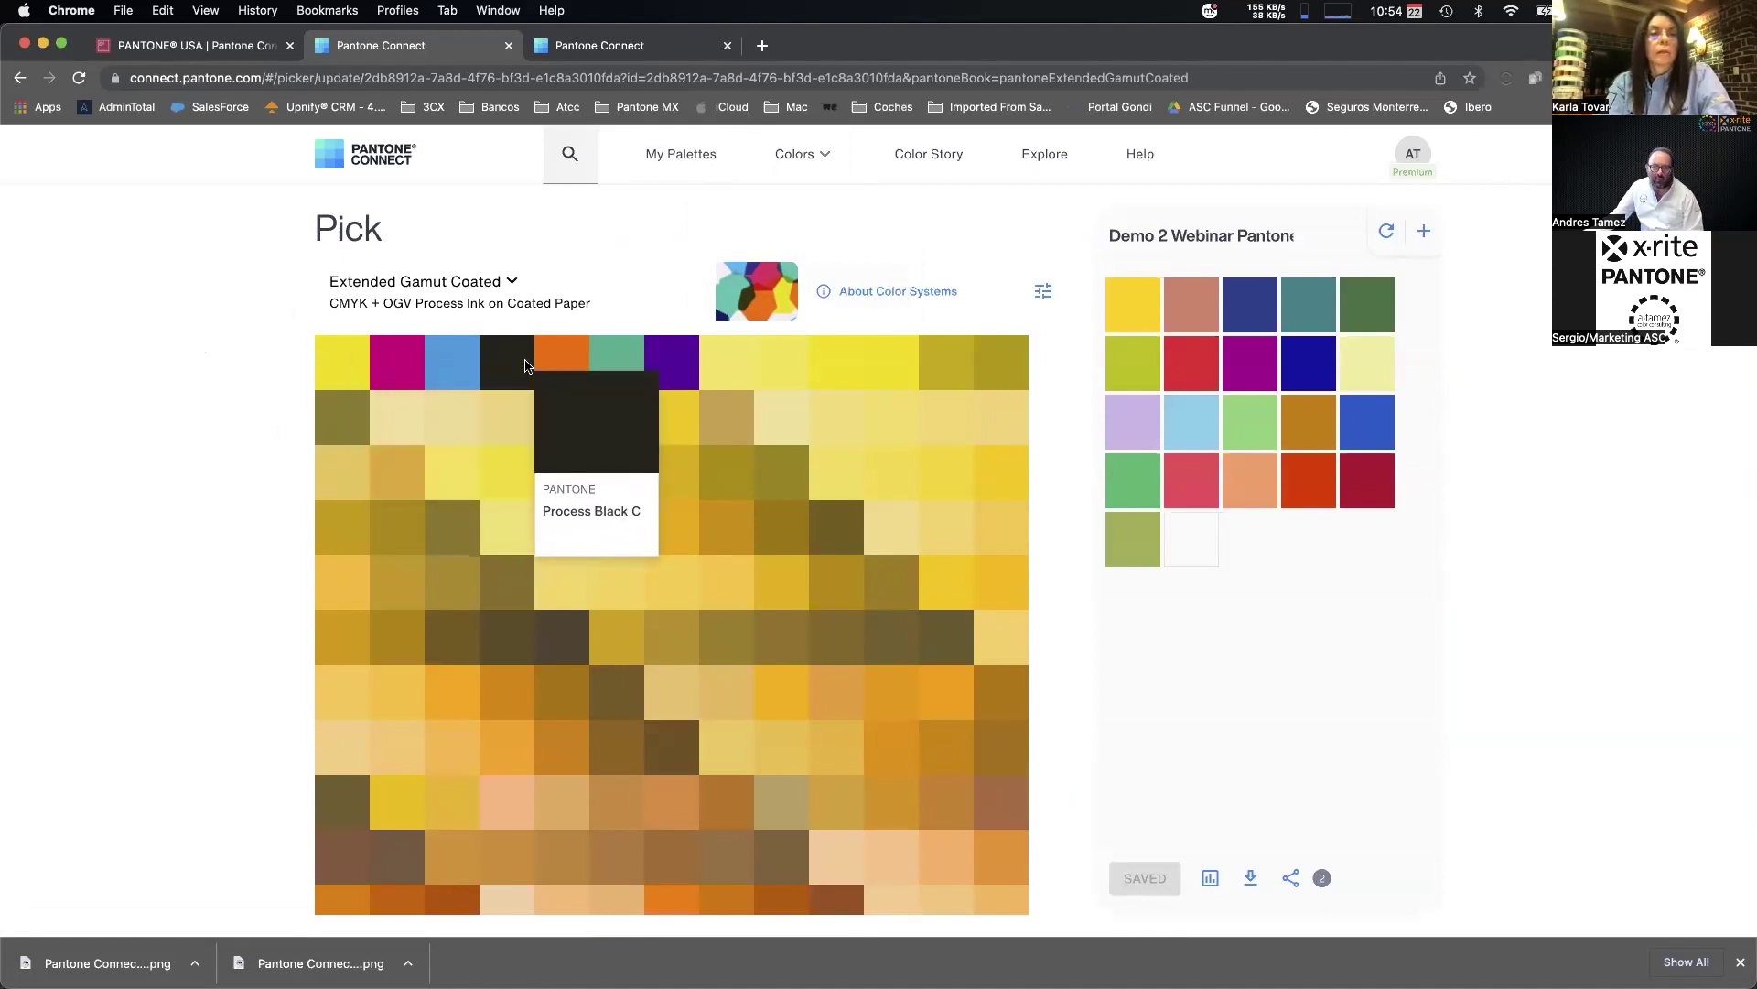
pyautogui.moveTo(666, 360)
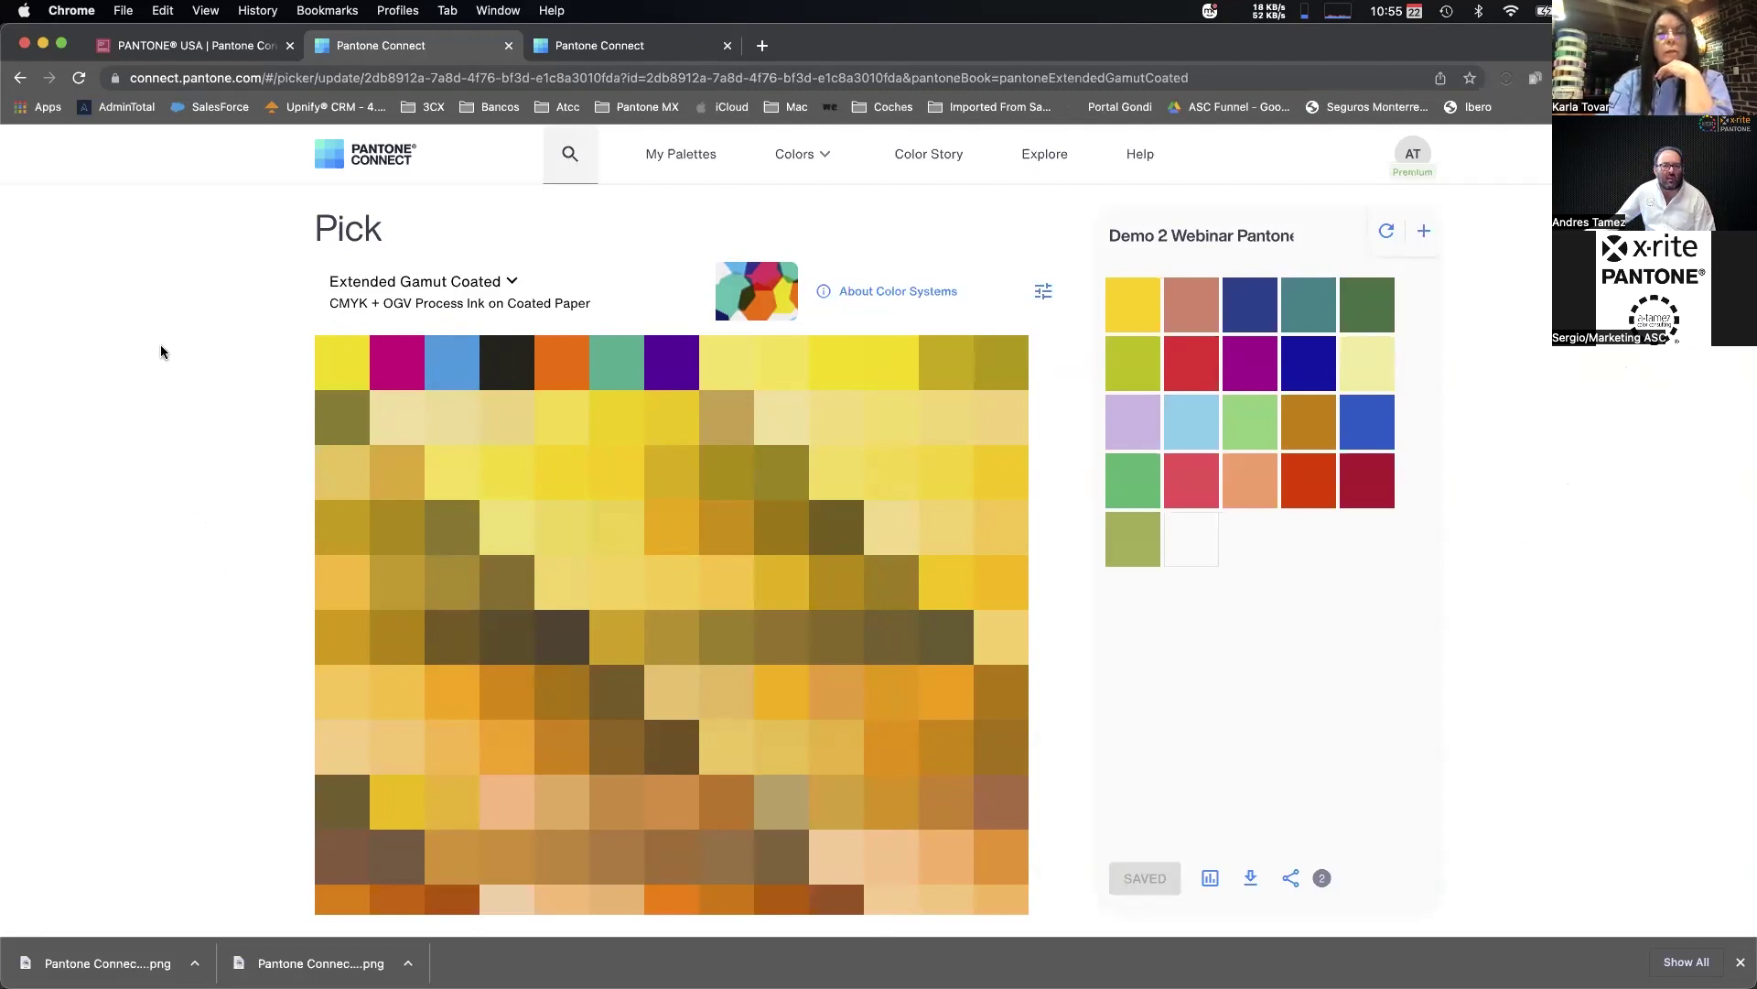
pyautogui.press('super+Tab')
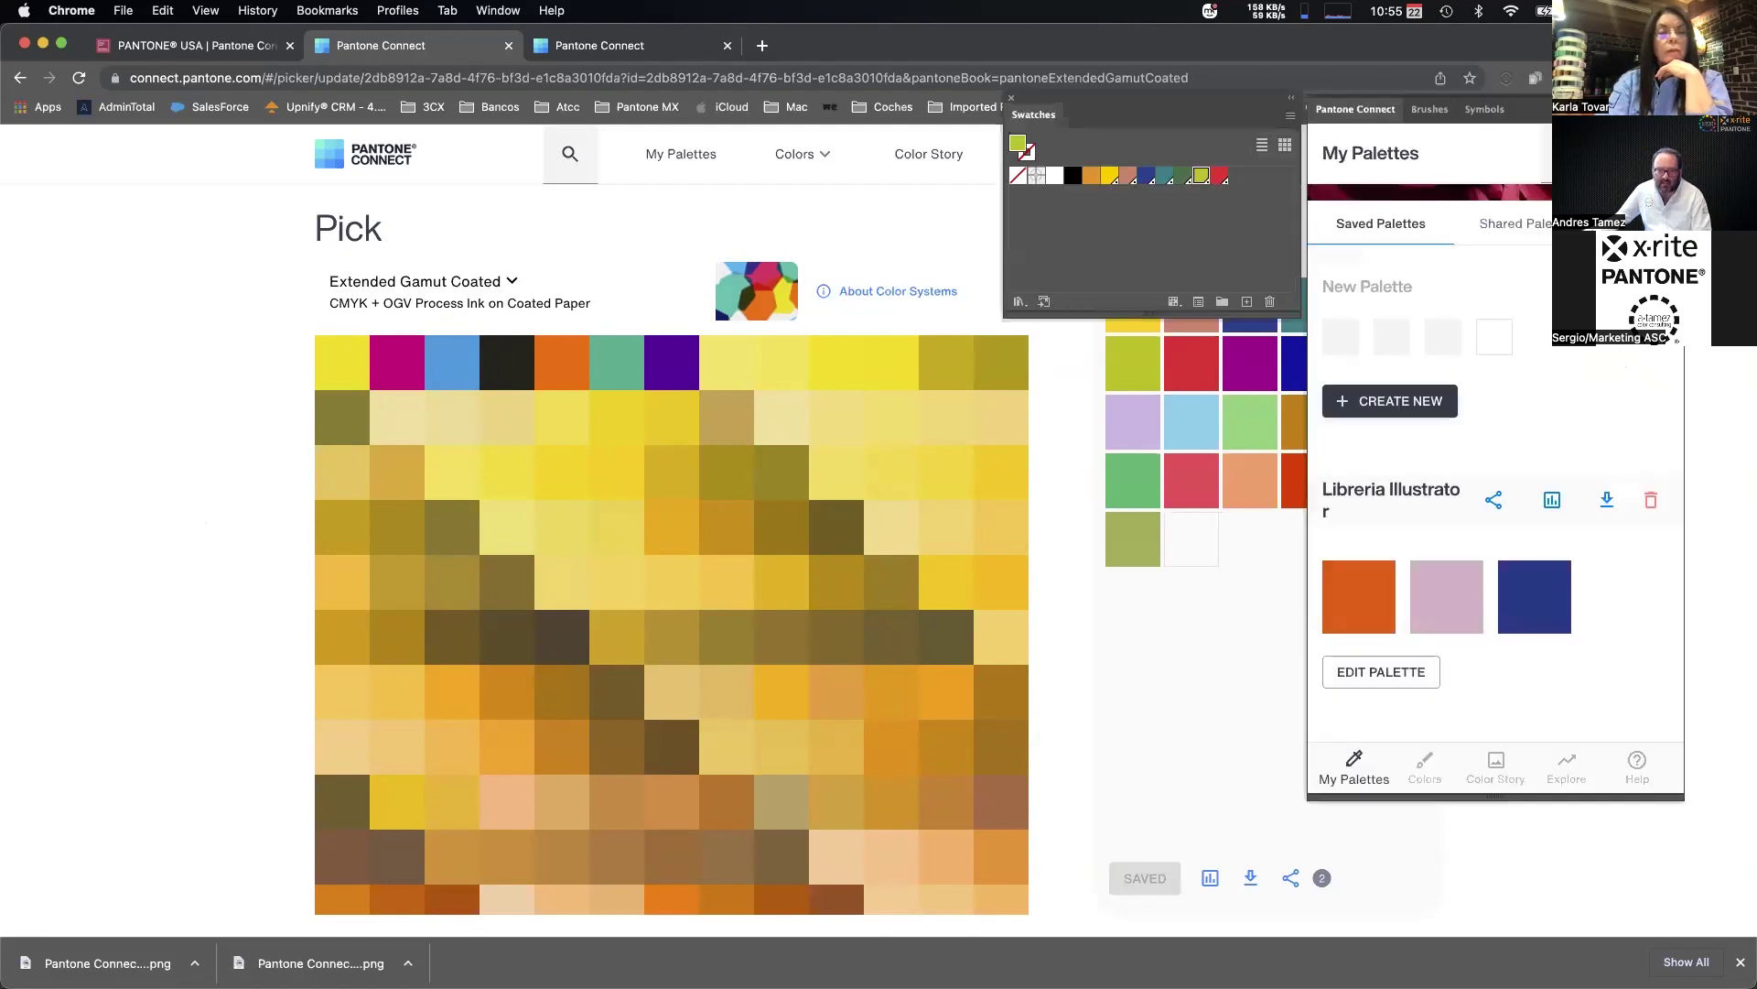
pyautogui.click(479, 11)
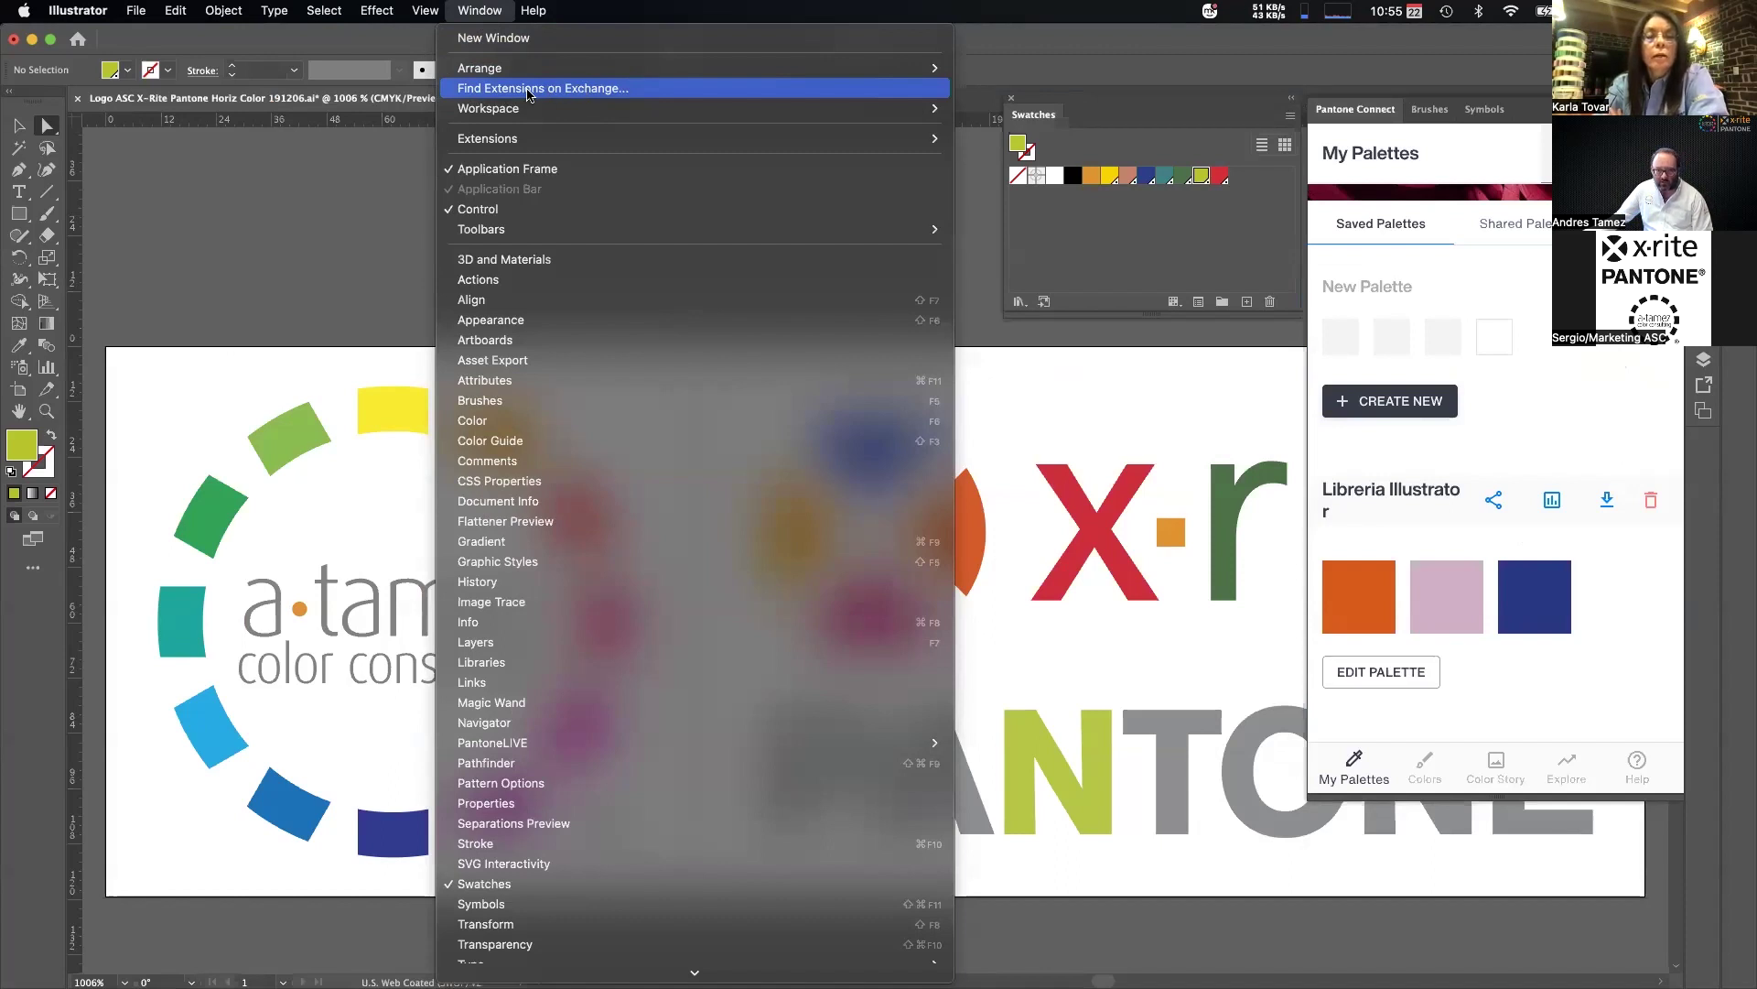
pyautogui.press('Escape')
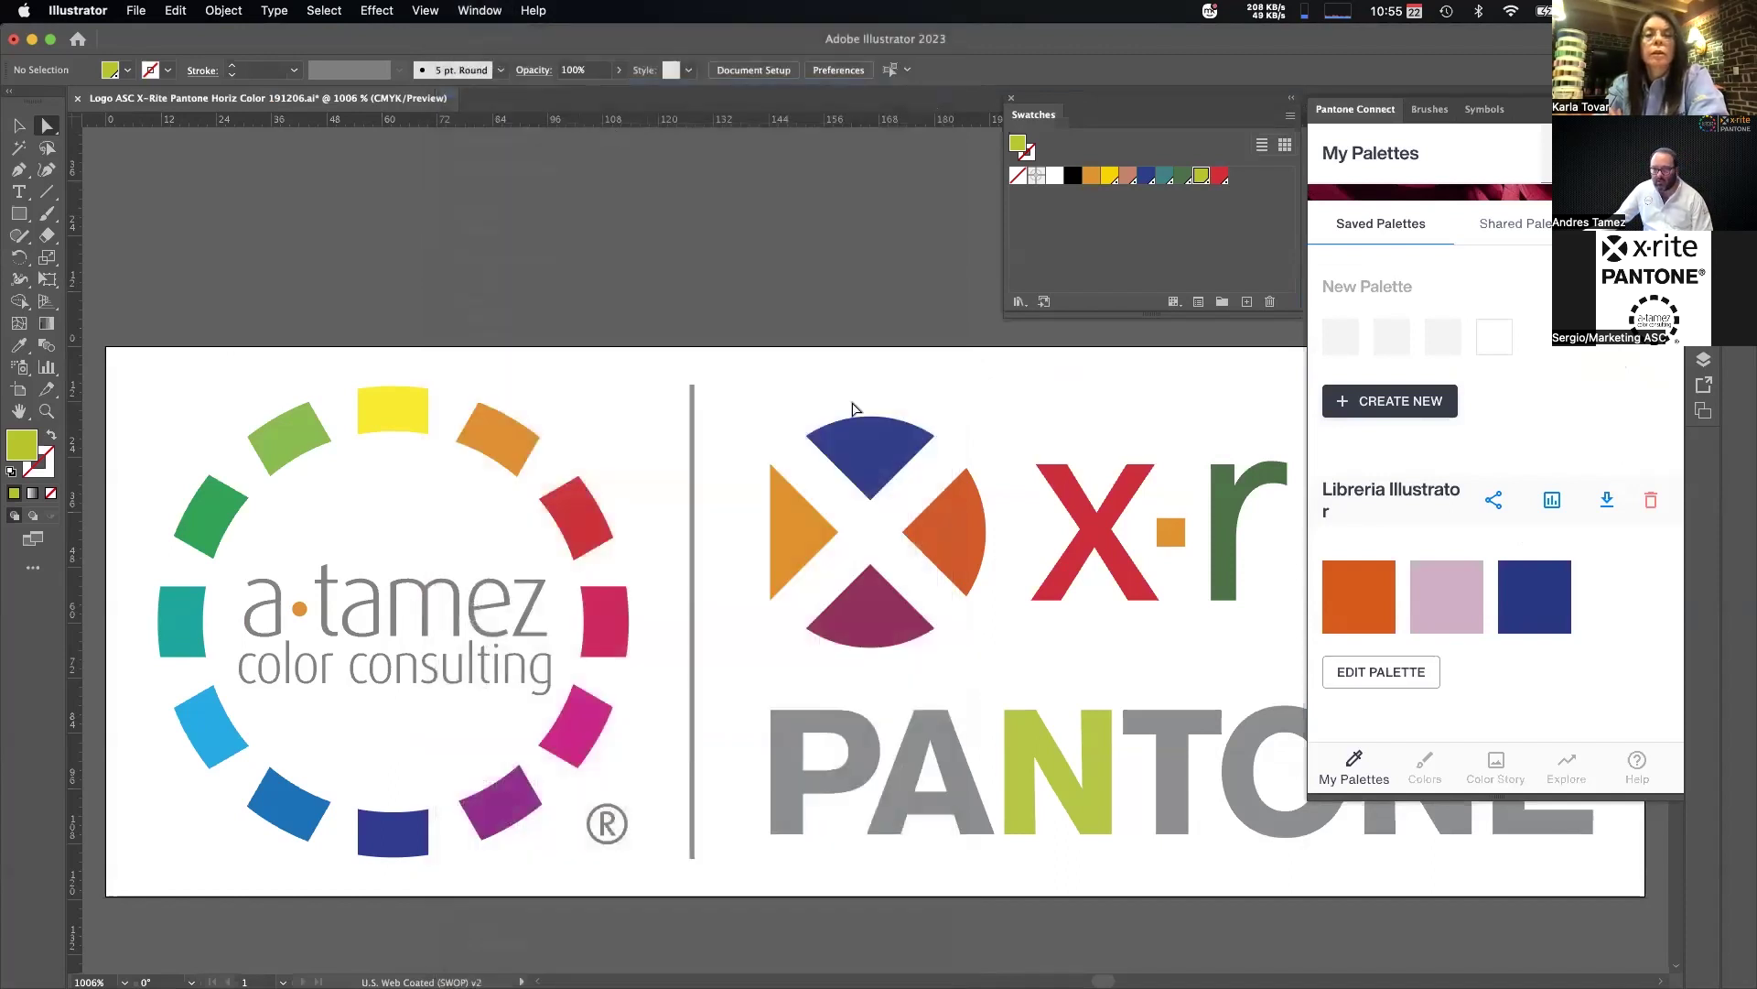
pyautogui.press('super+Tab')
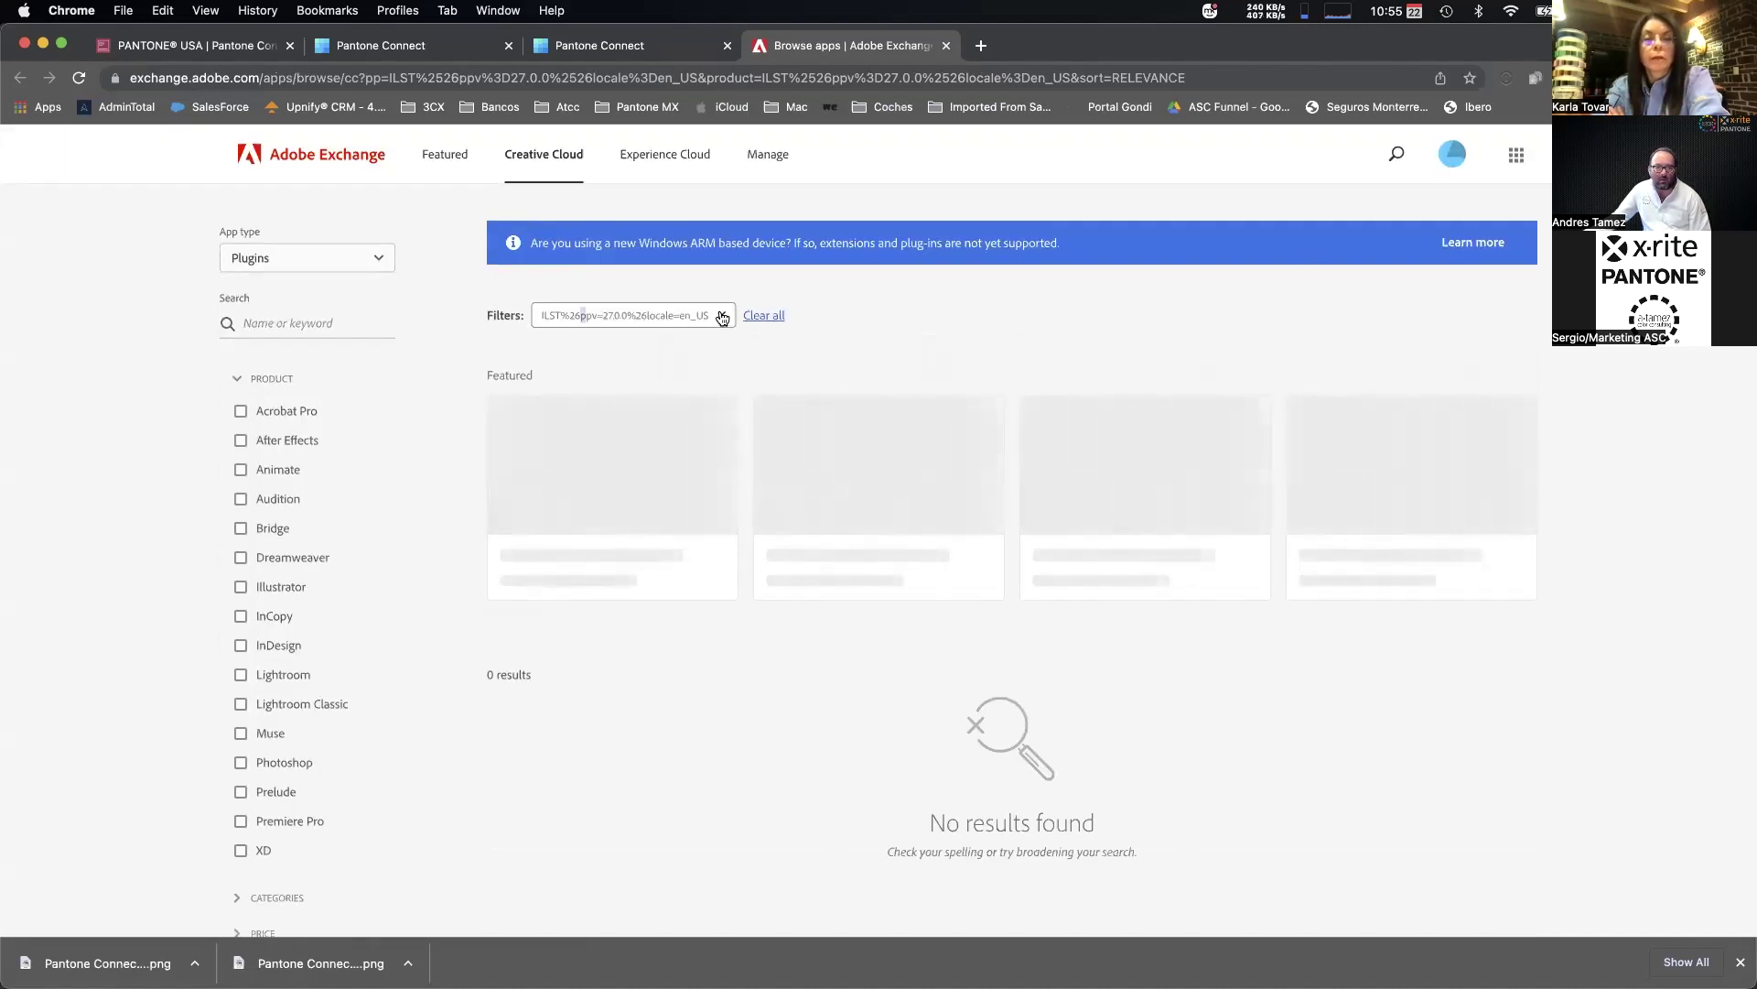
# Clear the plugin filter, search for 'pantone' and open the Pantone Connect listing.
pyautogui.scroll(-3, 715, 574)
pyautogui.scroll(4, 716, 573)
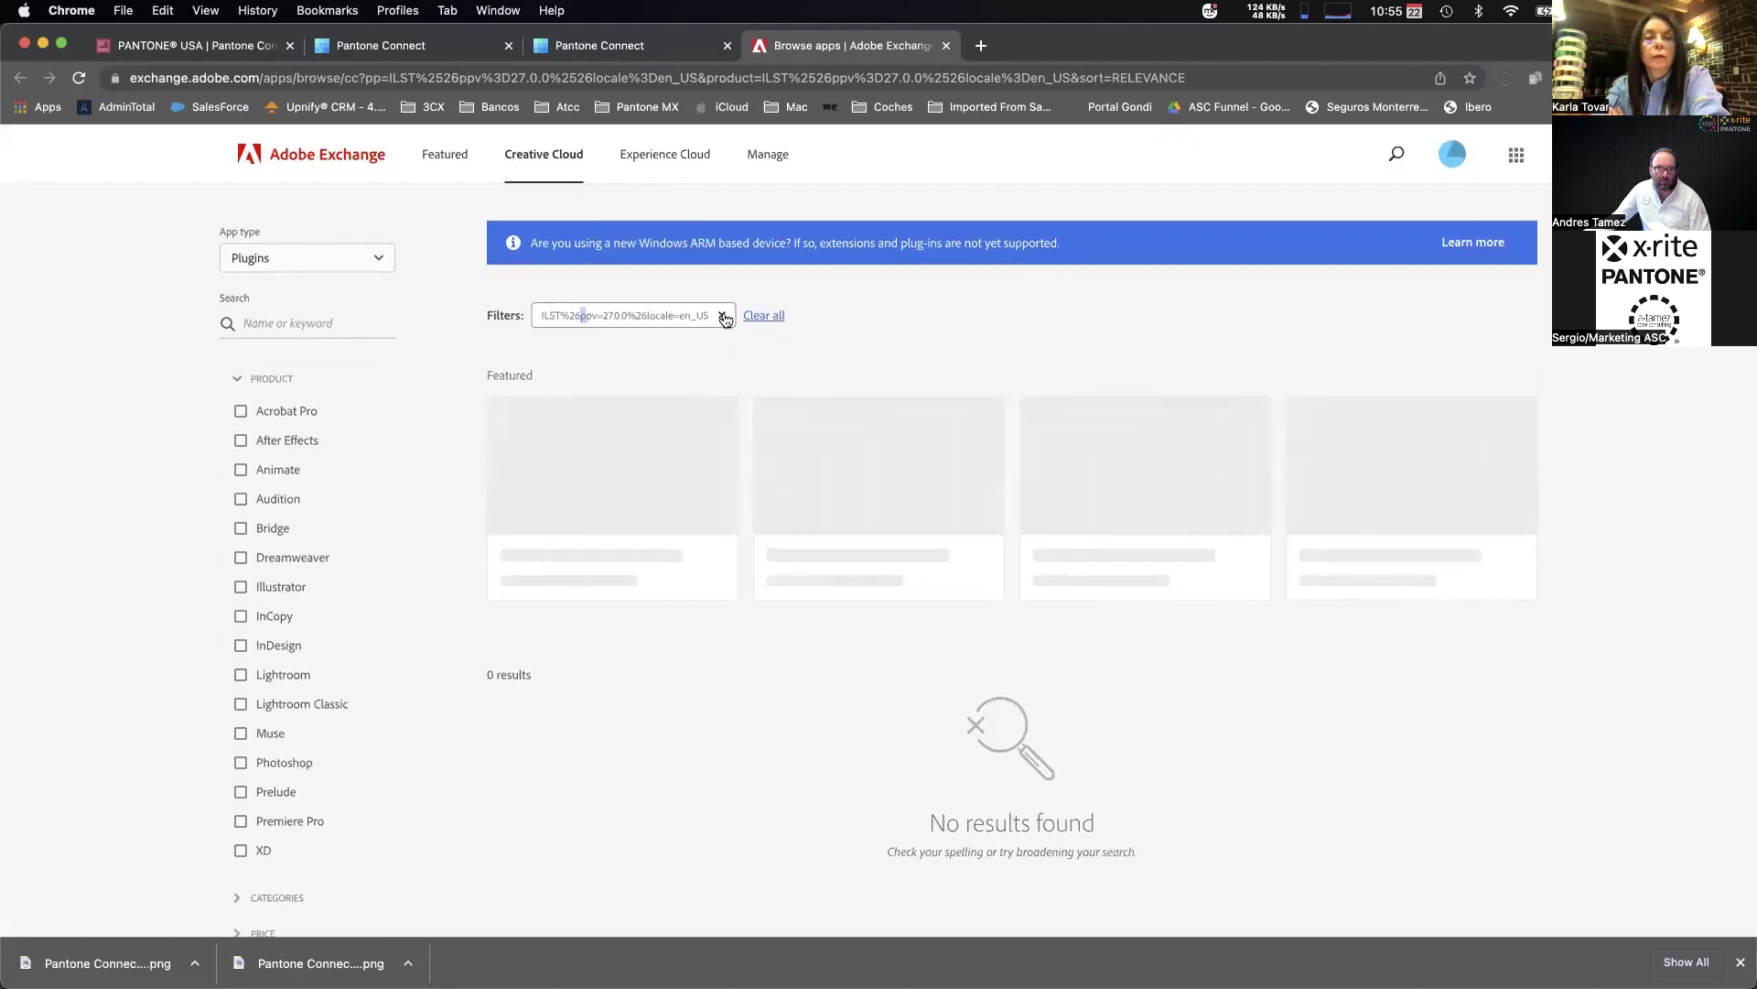
pyautogui.click(761, 315)
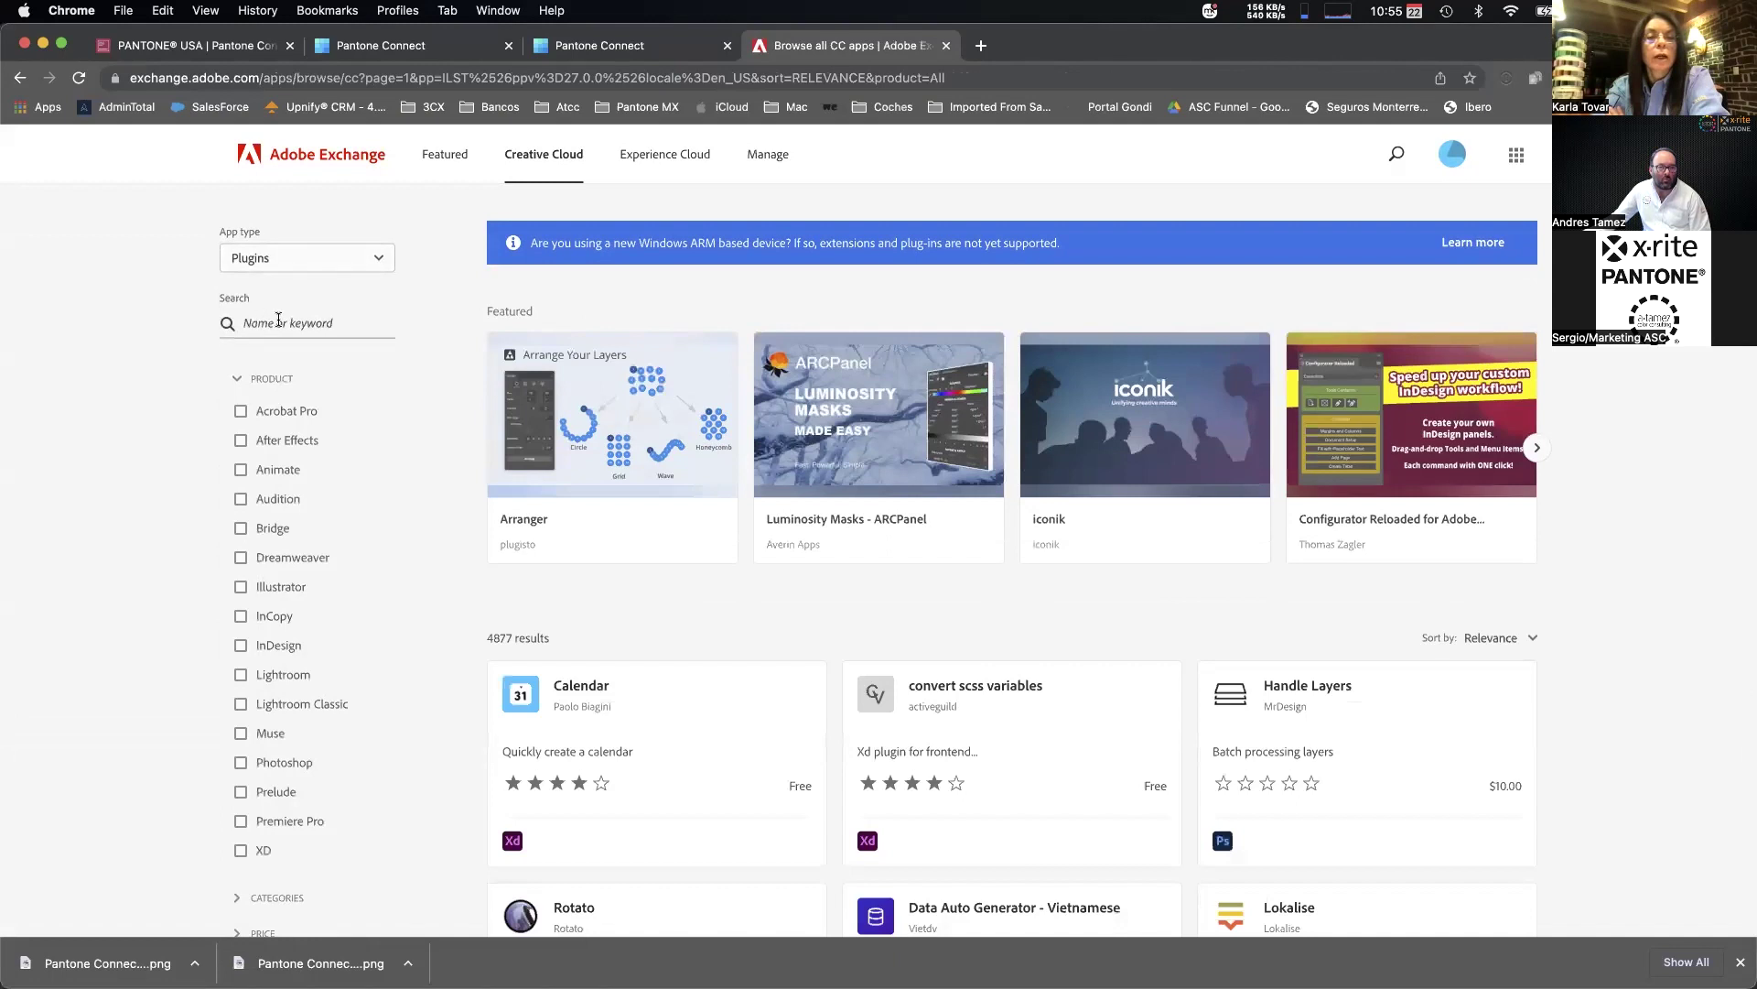
pyautogui.click(278, 320)
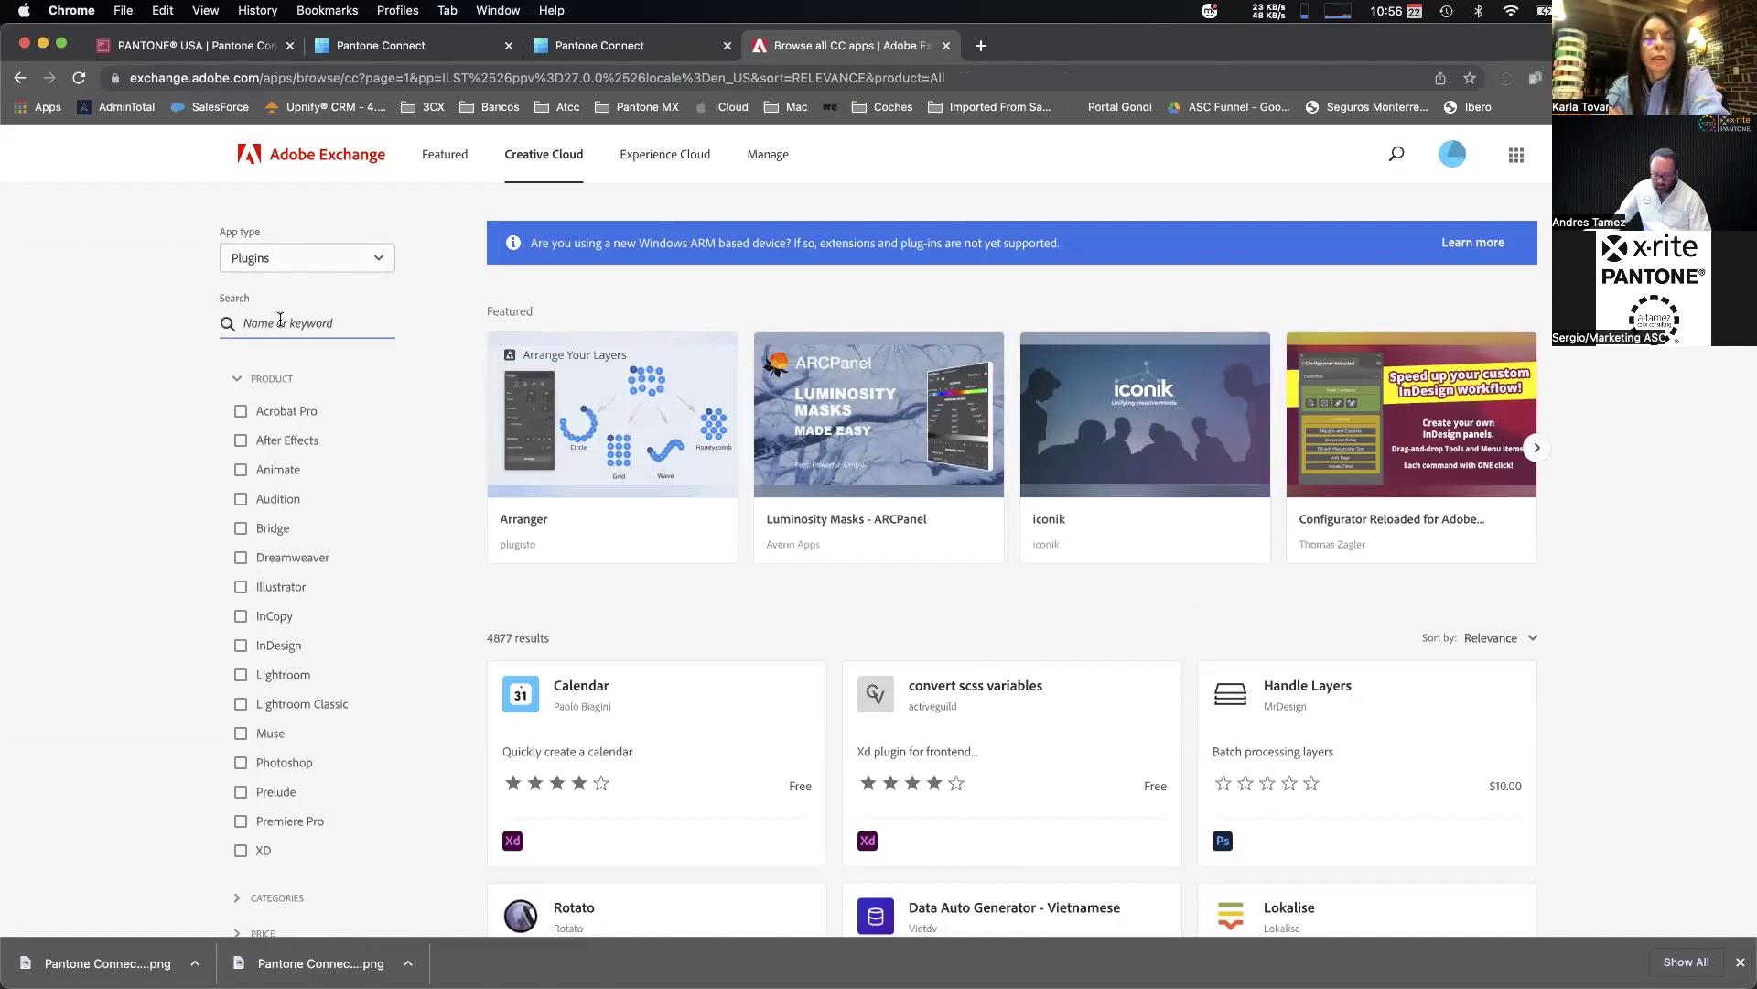
pyautogui.write('pantone')
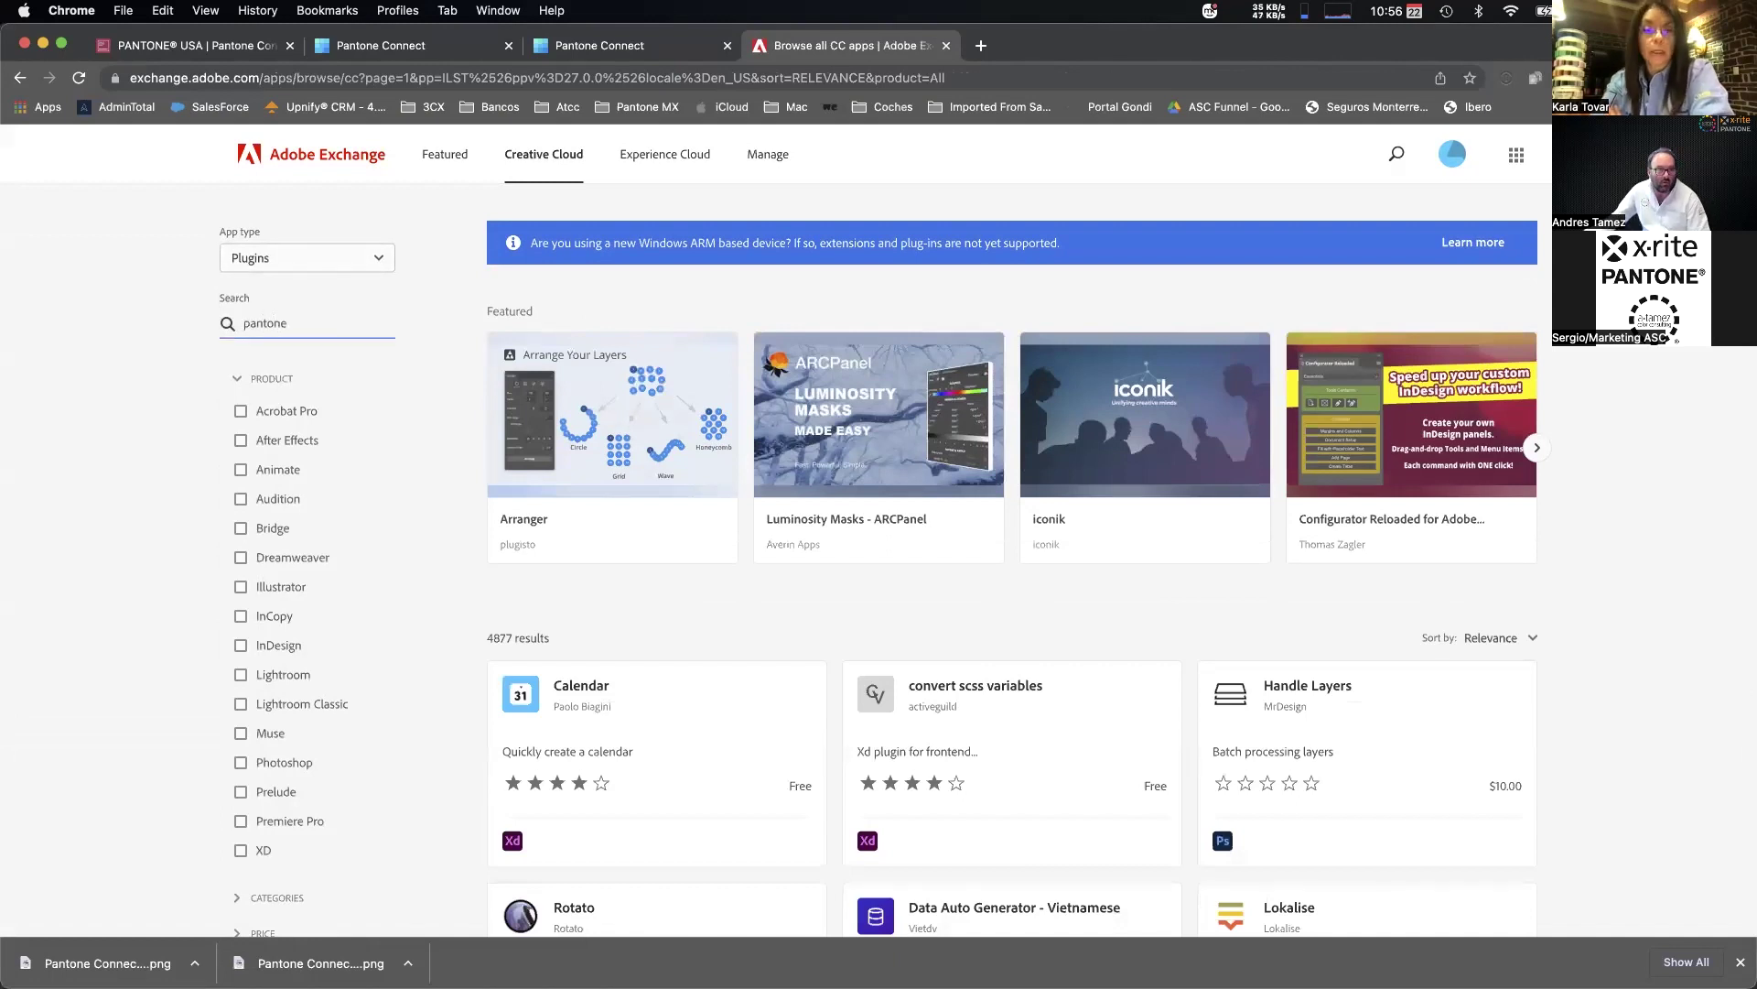
pyautogui.press('Return')
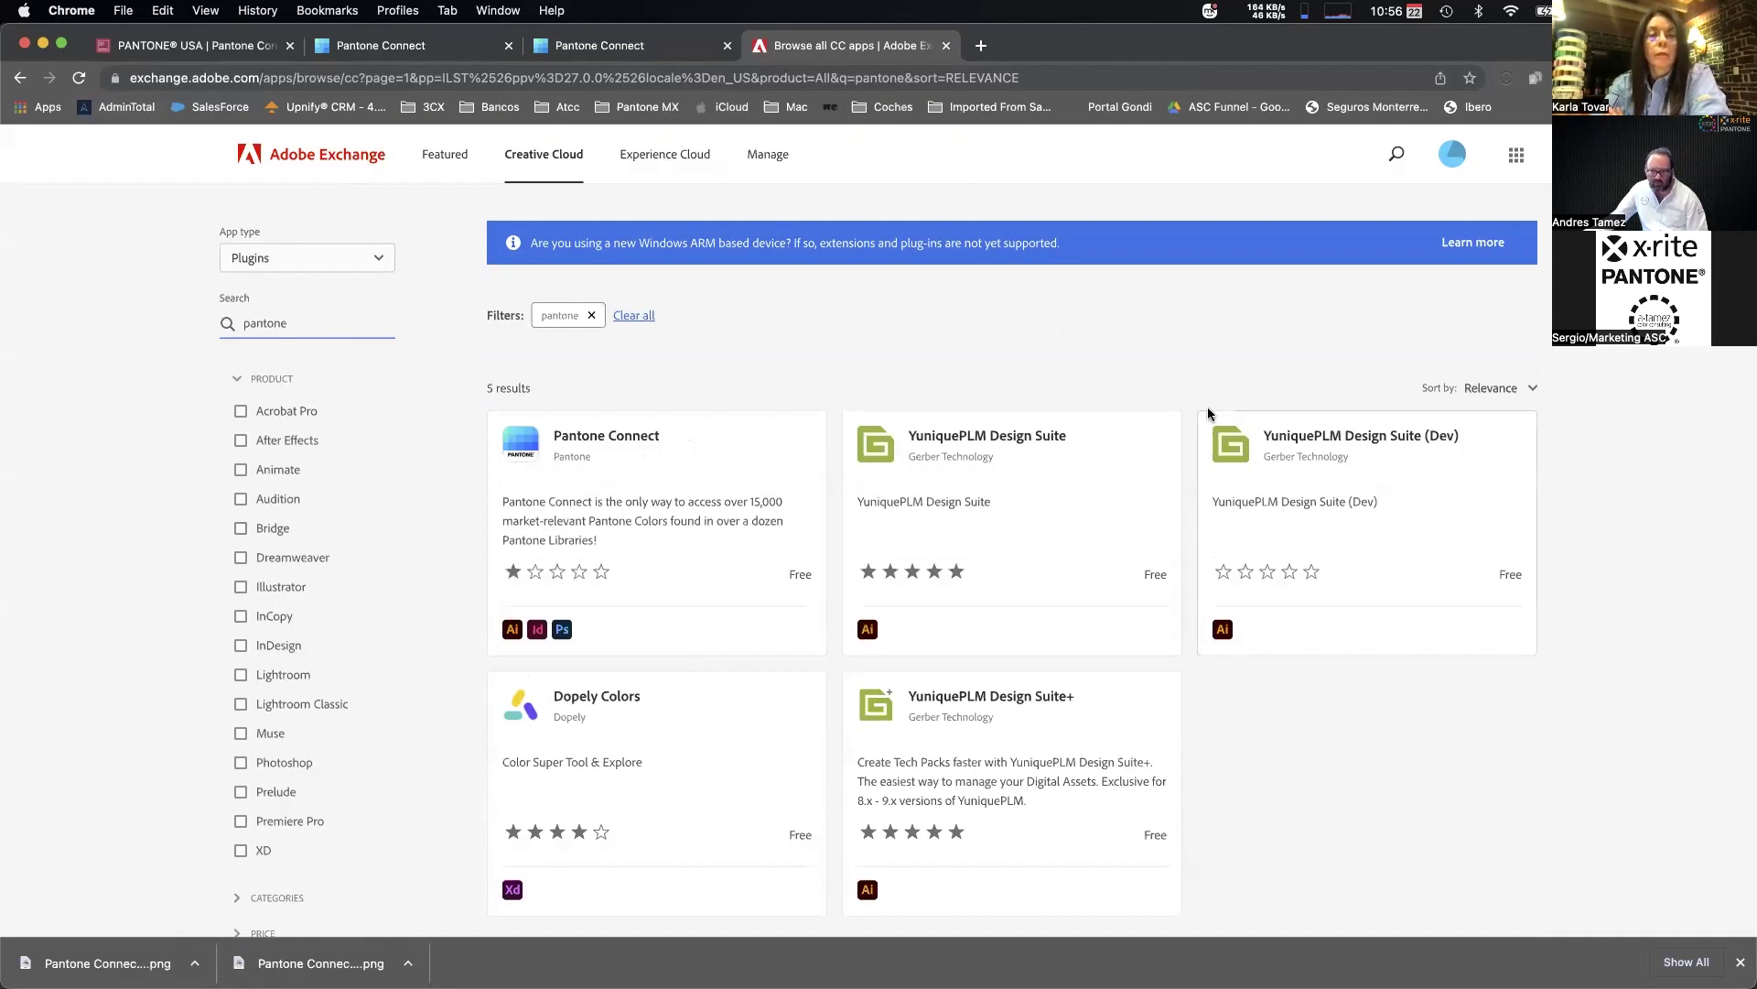
pyautogui.click(626, 445)
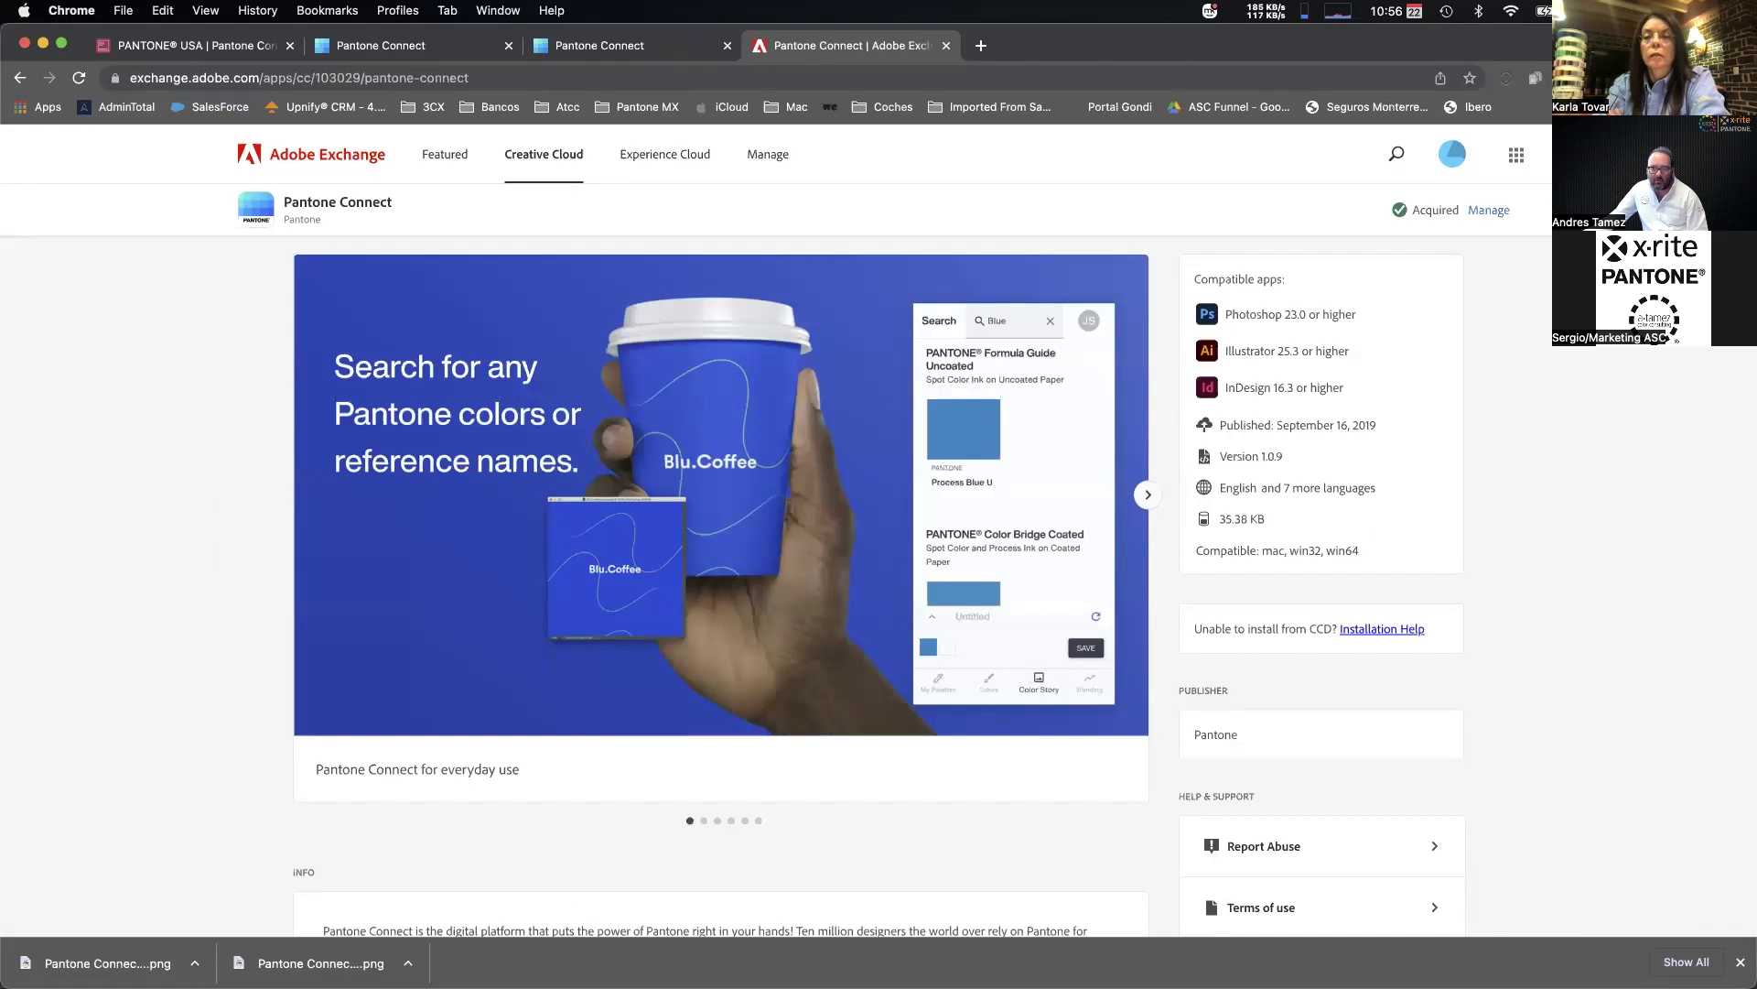
# Review the listing showing the plugin as Acquired, then view the saved palettes tab.
pyautogui.scroll(-1, 596, 440)
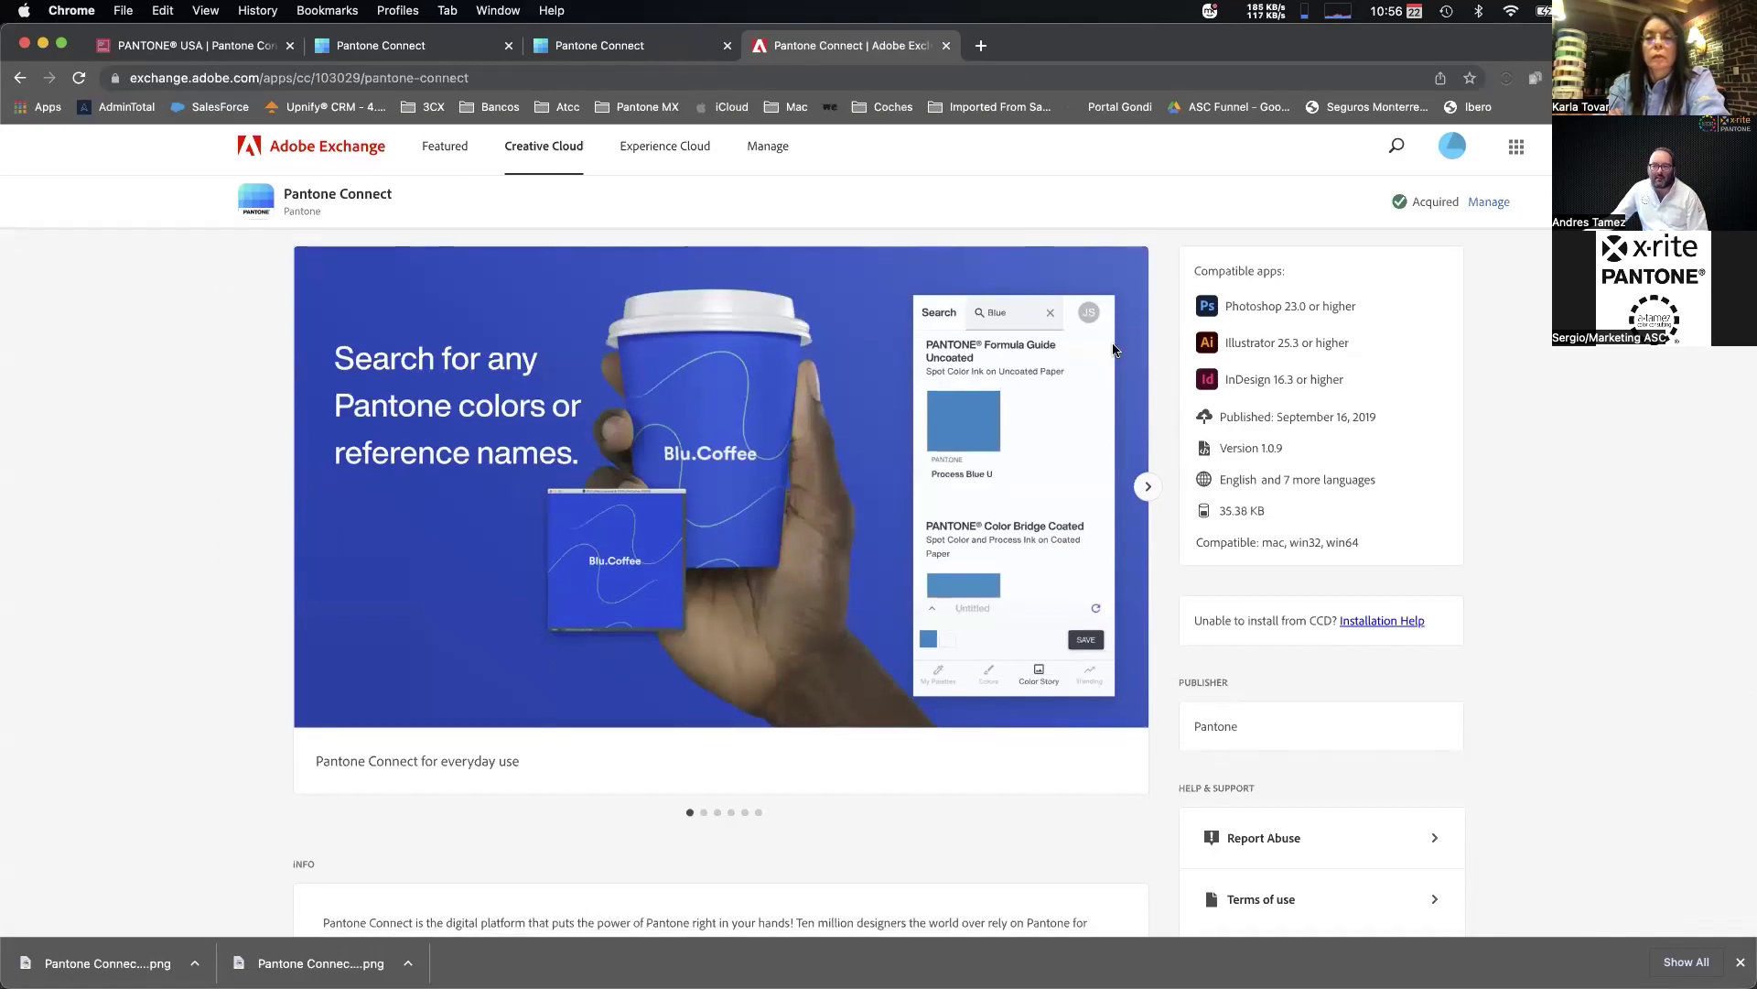
pyautogui.scroll(-3, 590, 407)
pyautogui.scroll(4, 590, 407)
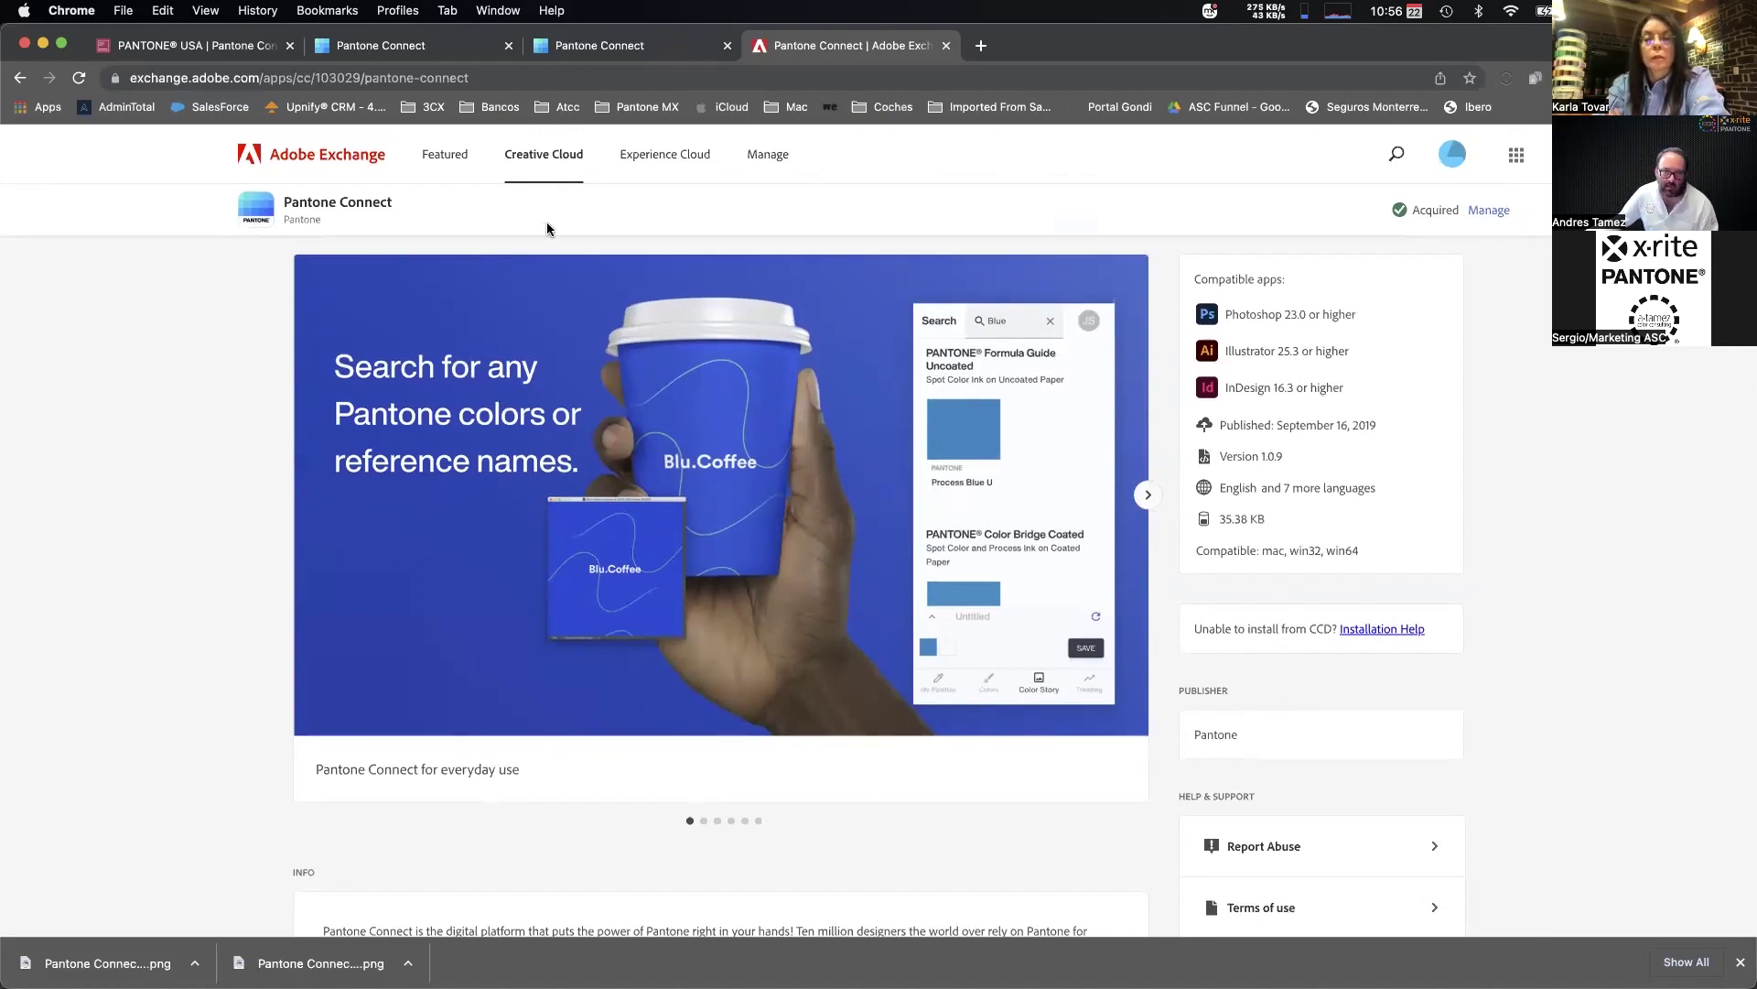
pyautogui.click(640, 46)
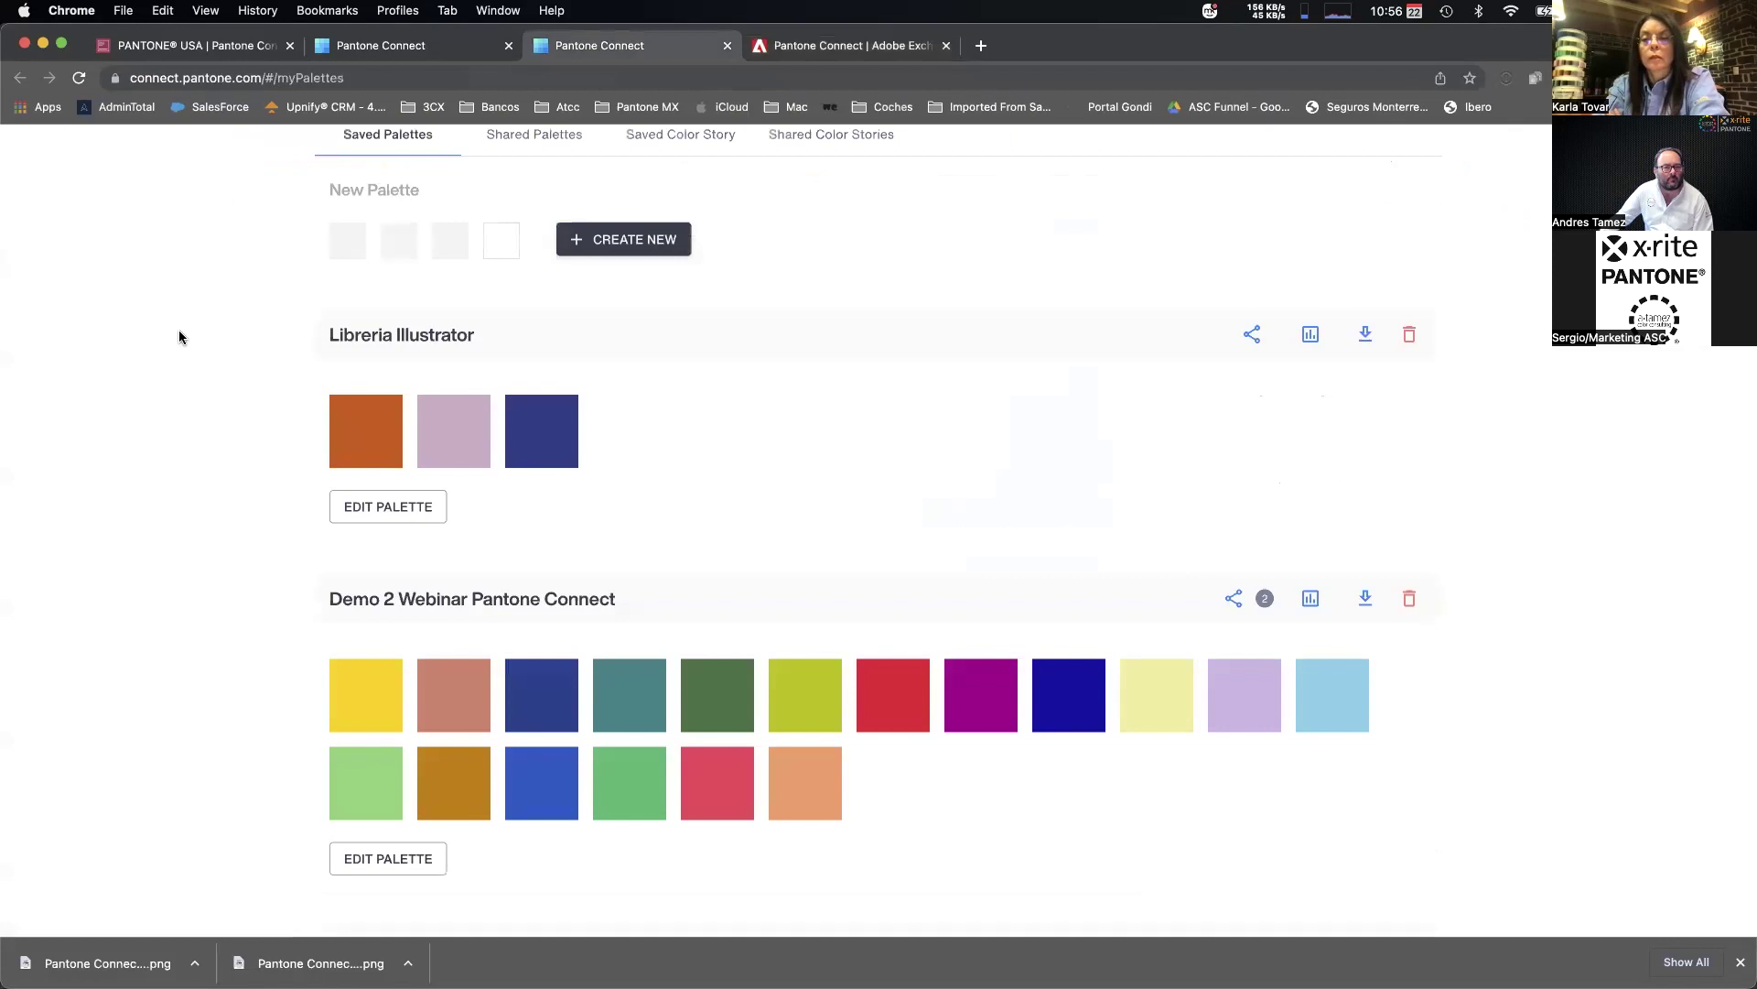
# Show the Demo 2 Webinar Pantone Connect palette in My Palettes, then return to Illustrator.
pyautogui.click(840, 49)
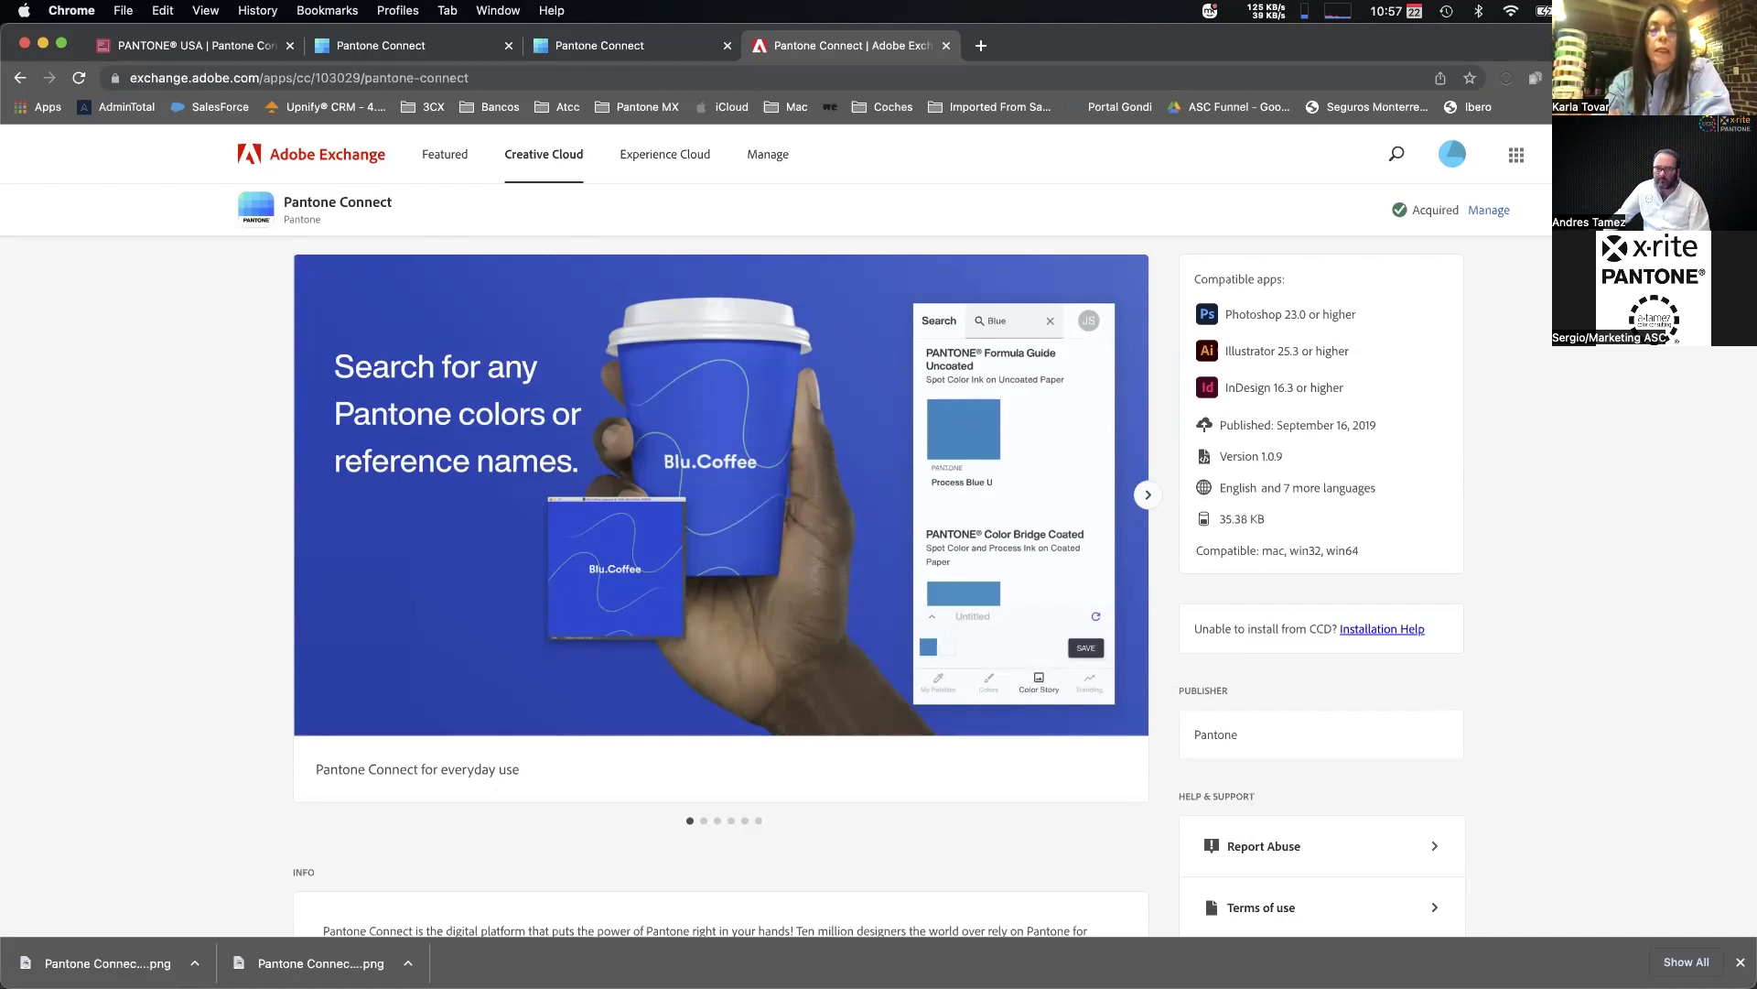
pyautogui.scroll(-1, 617, 176)
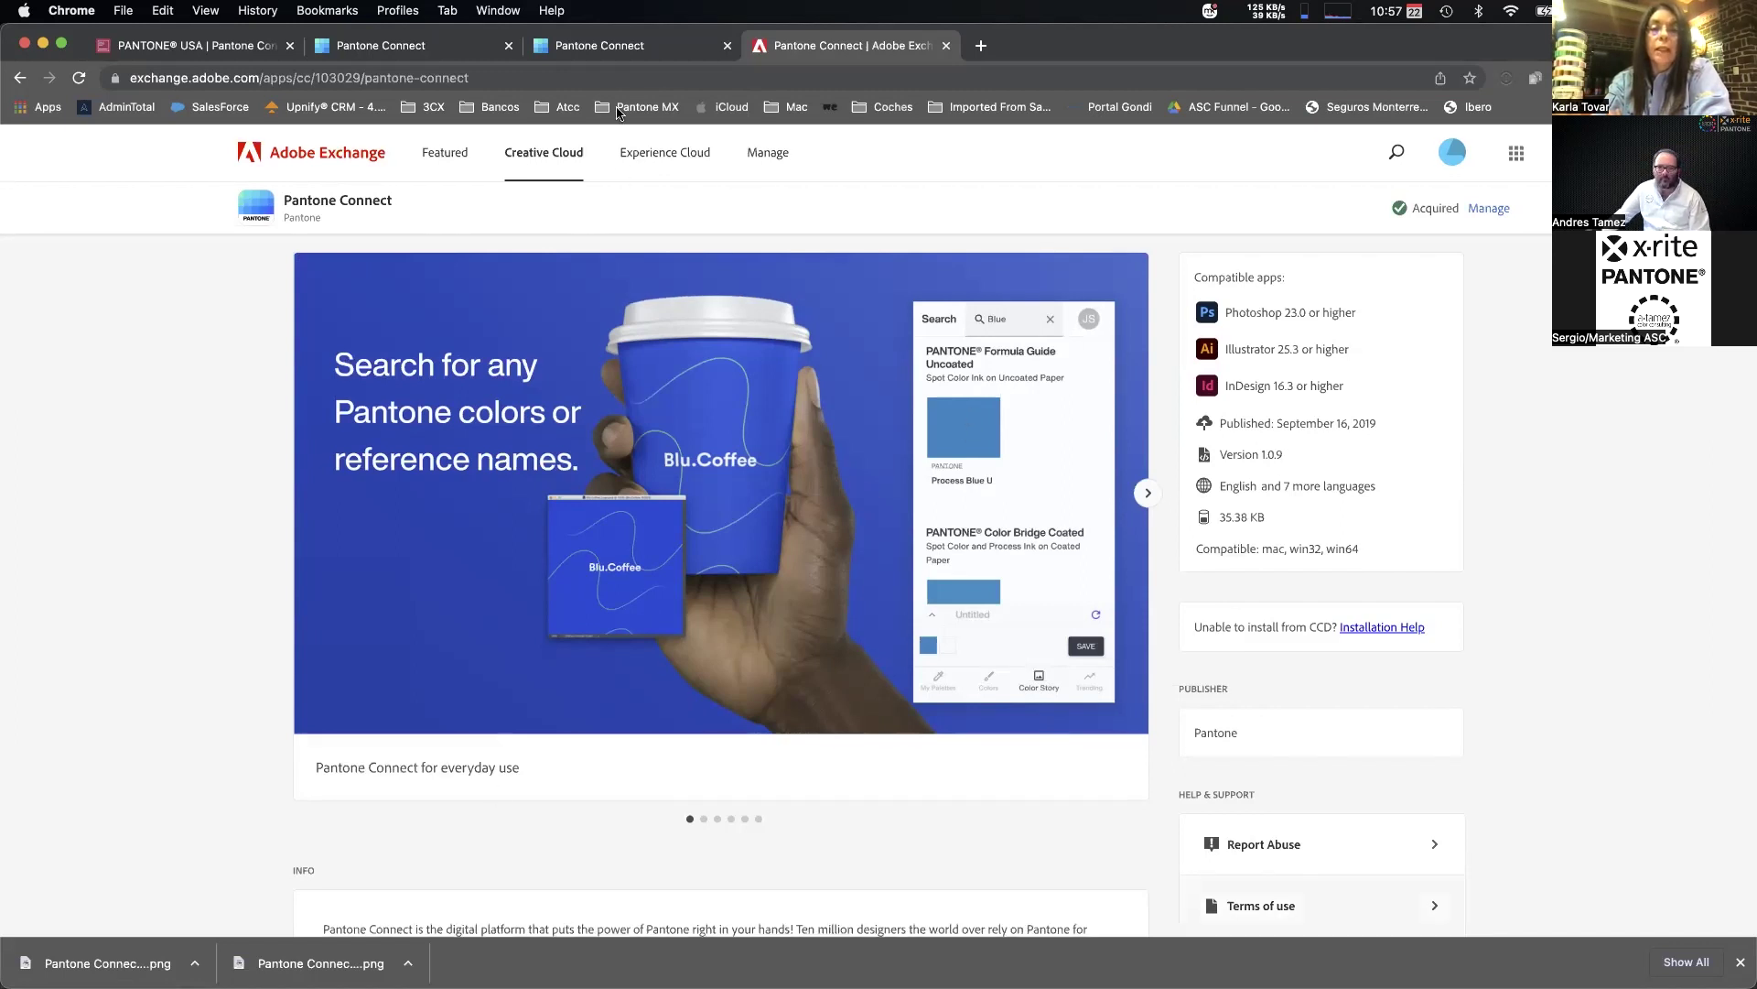
pyautogui.click(599, 50)
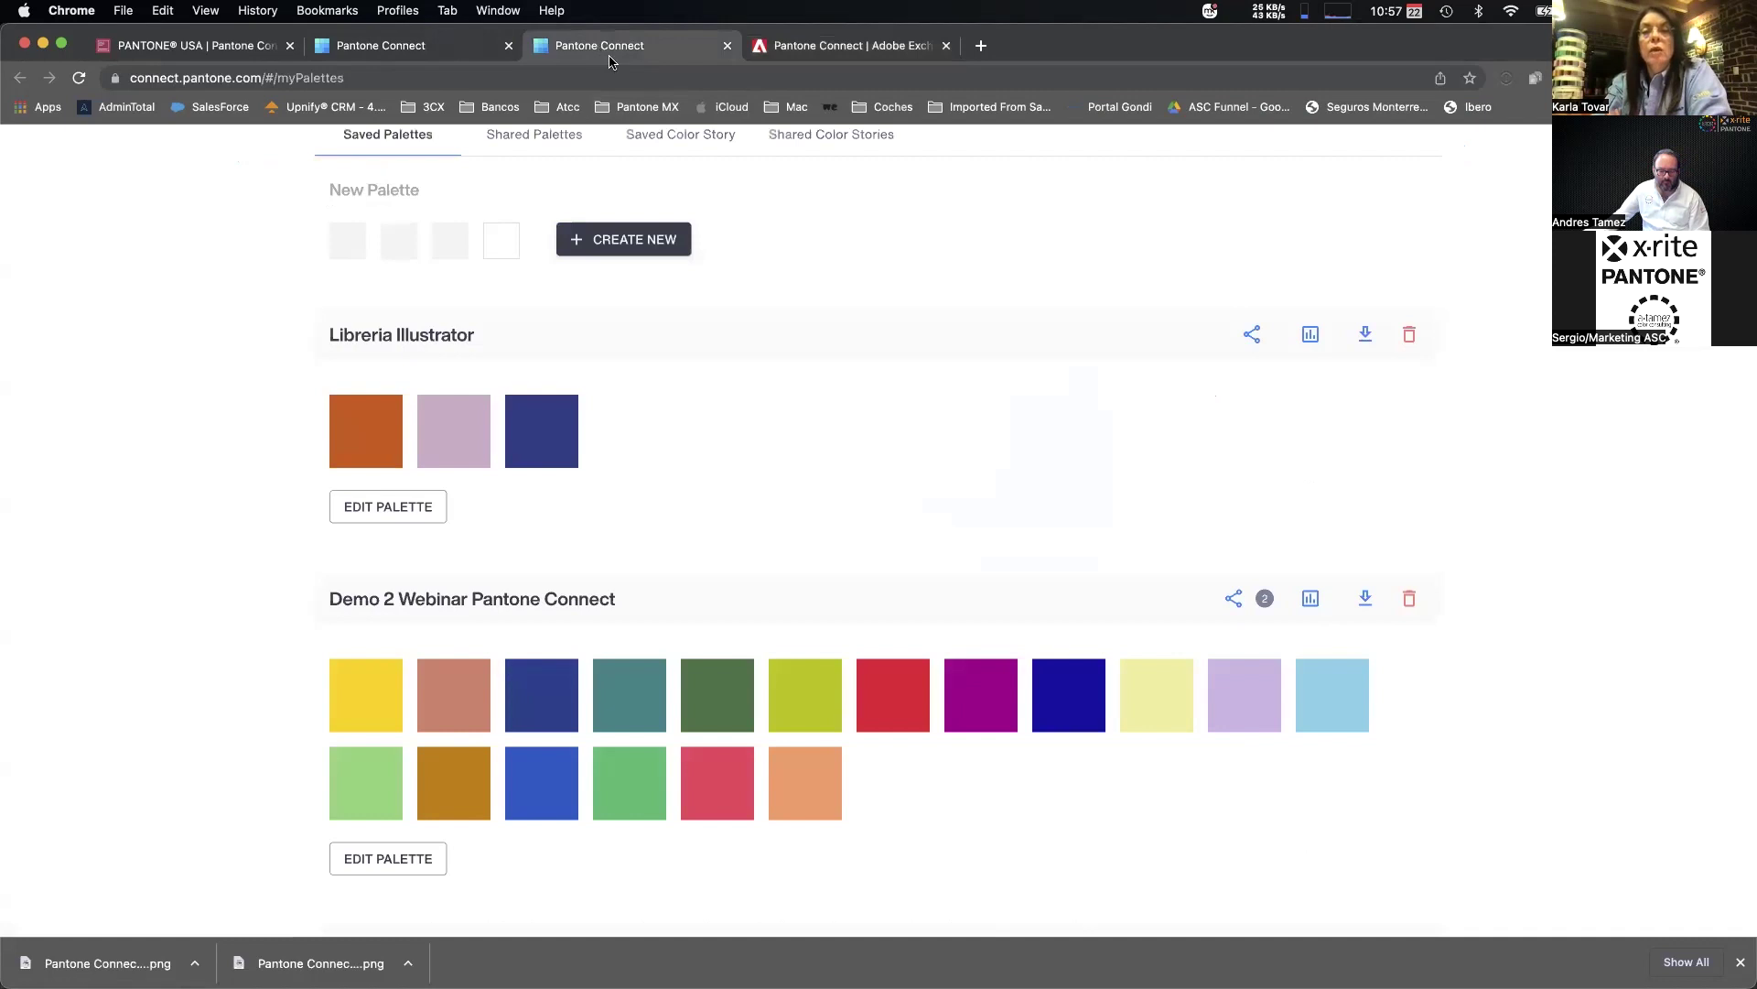
pyautogui.scroll(4, 1094, 357)
pyautogui.scroll(-10, 1037, 379)
pyautogui.scroll(-5, 1044, 338)
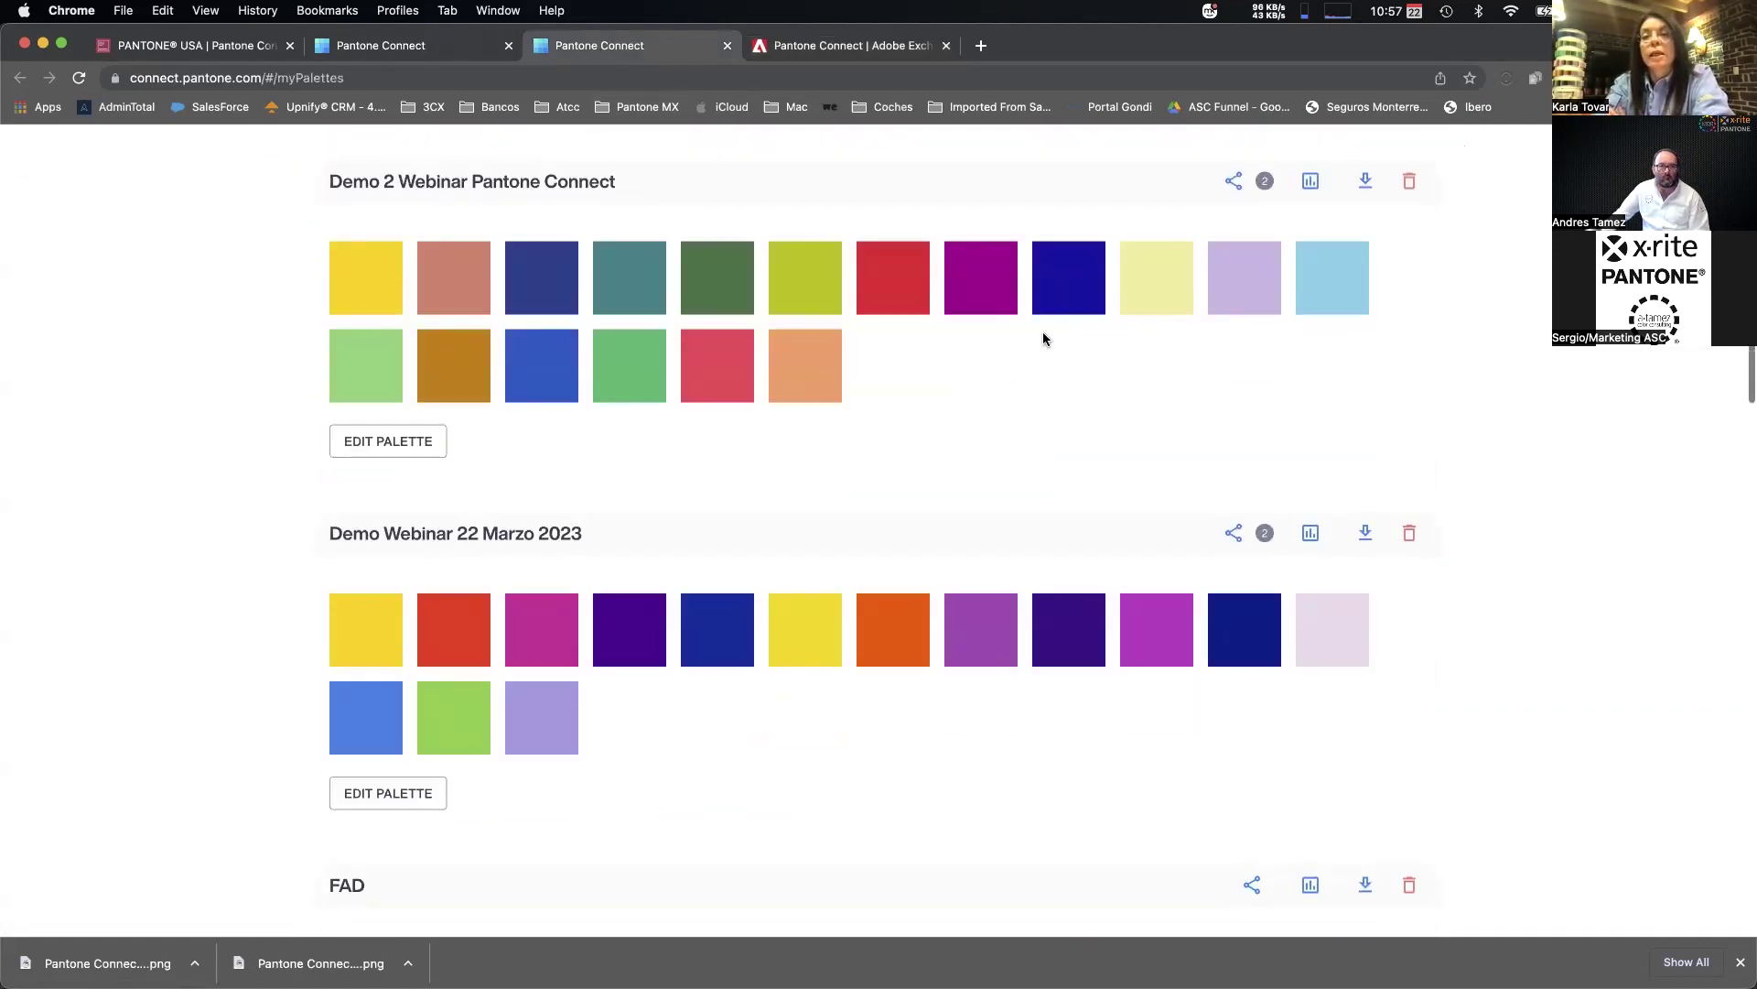
pyautogui.scroll(1, 641, 384)
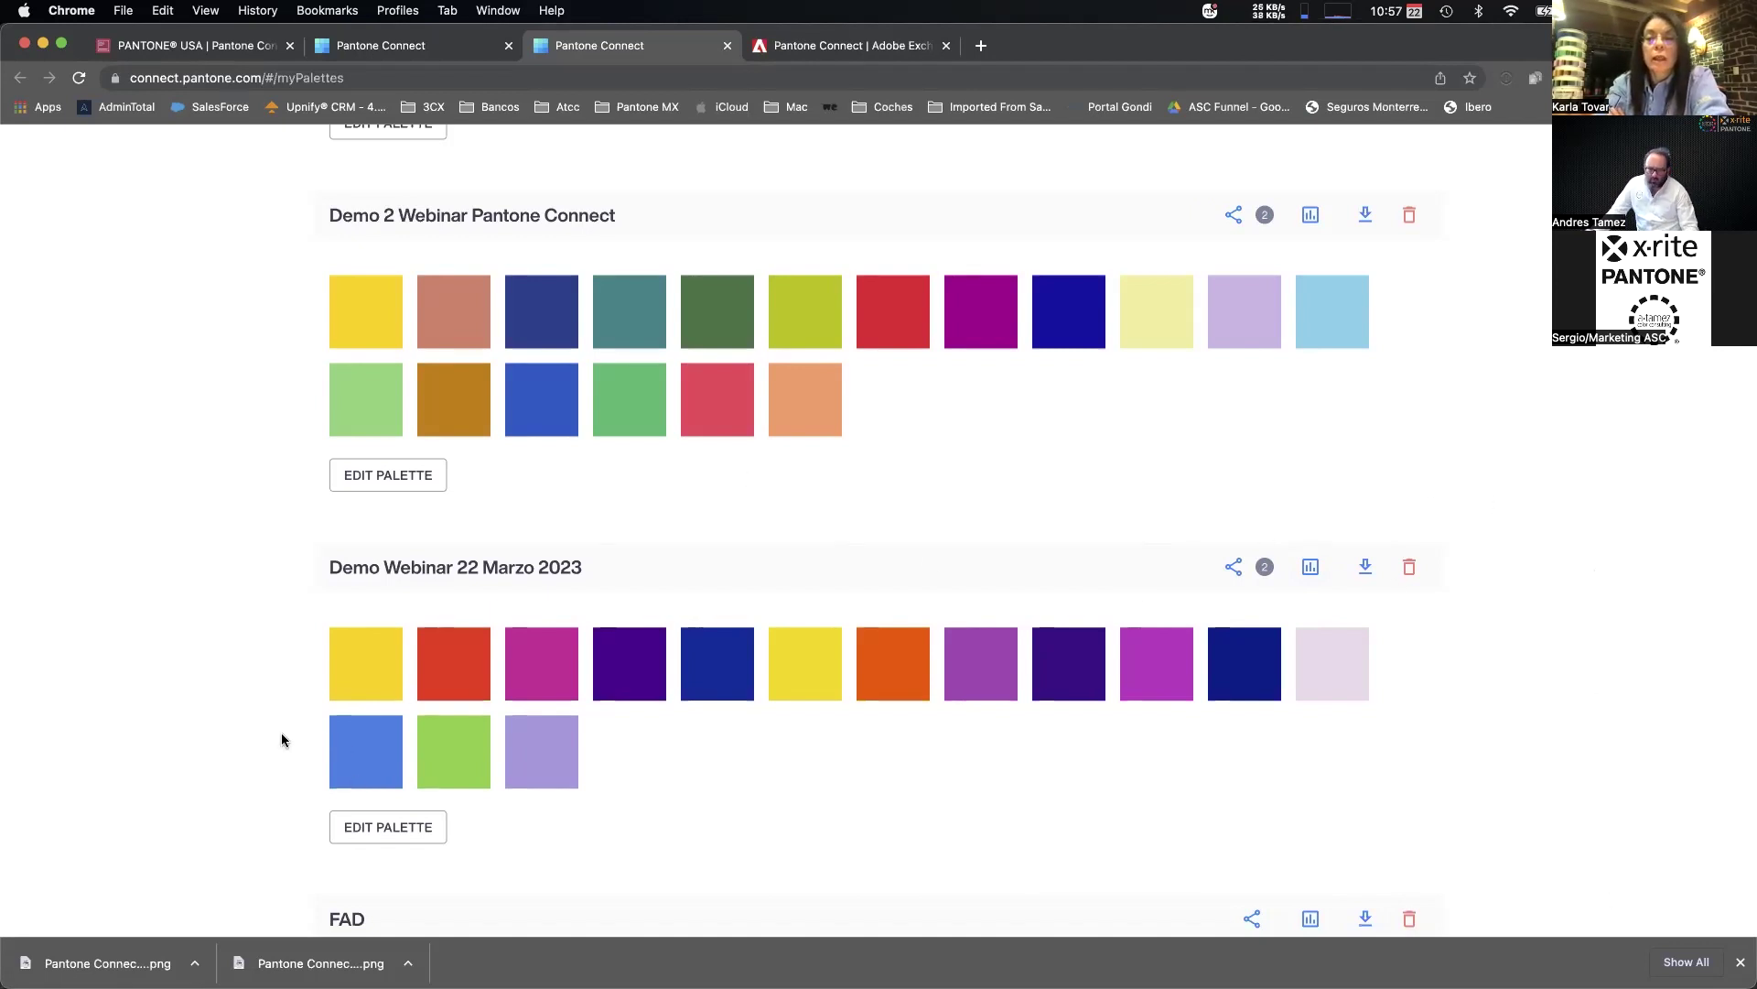
pyautogui.press('super+Tab')
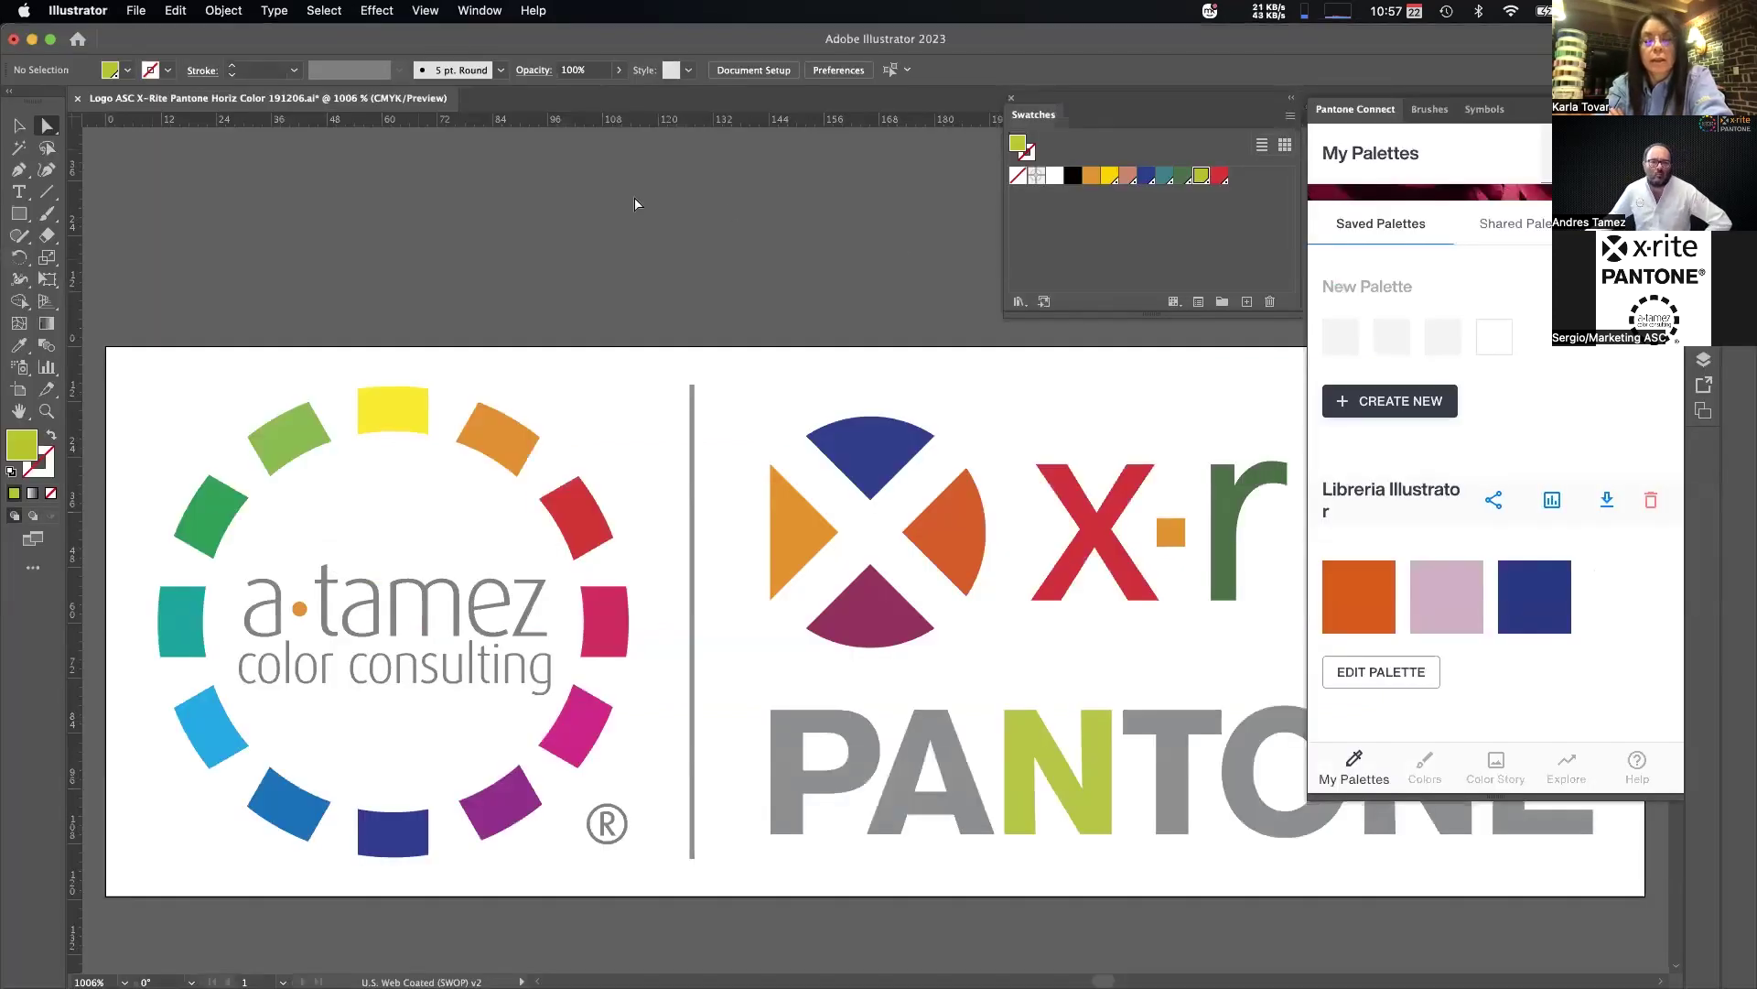
# Save the logo as an Illustrator document on the Desktop with default options, then switch to Finder.
pyautogui.click(139, 9)
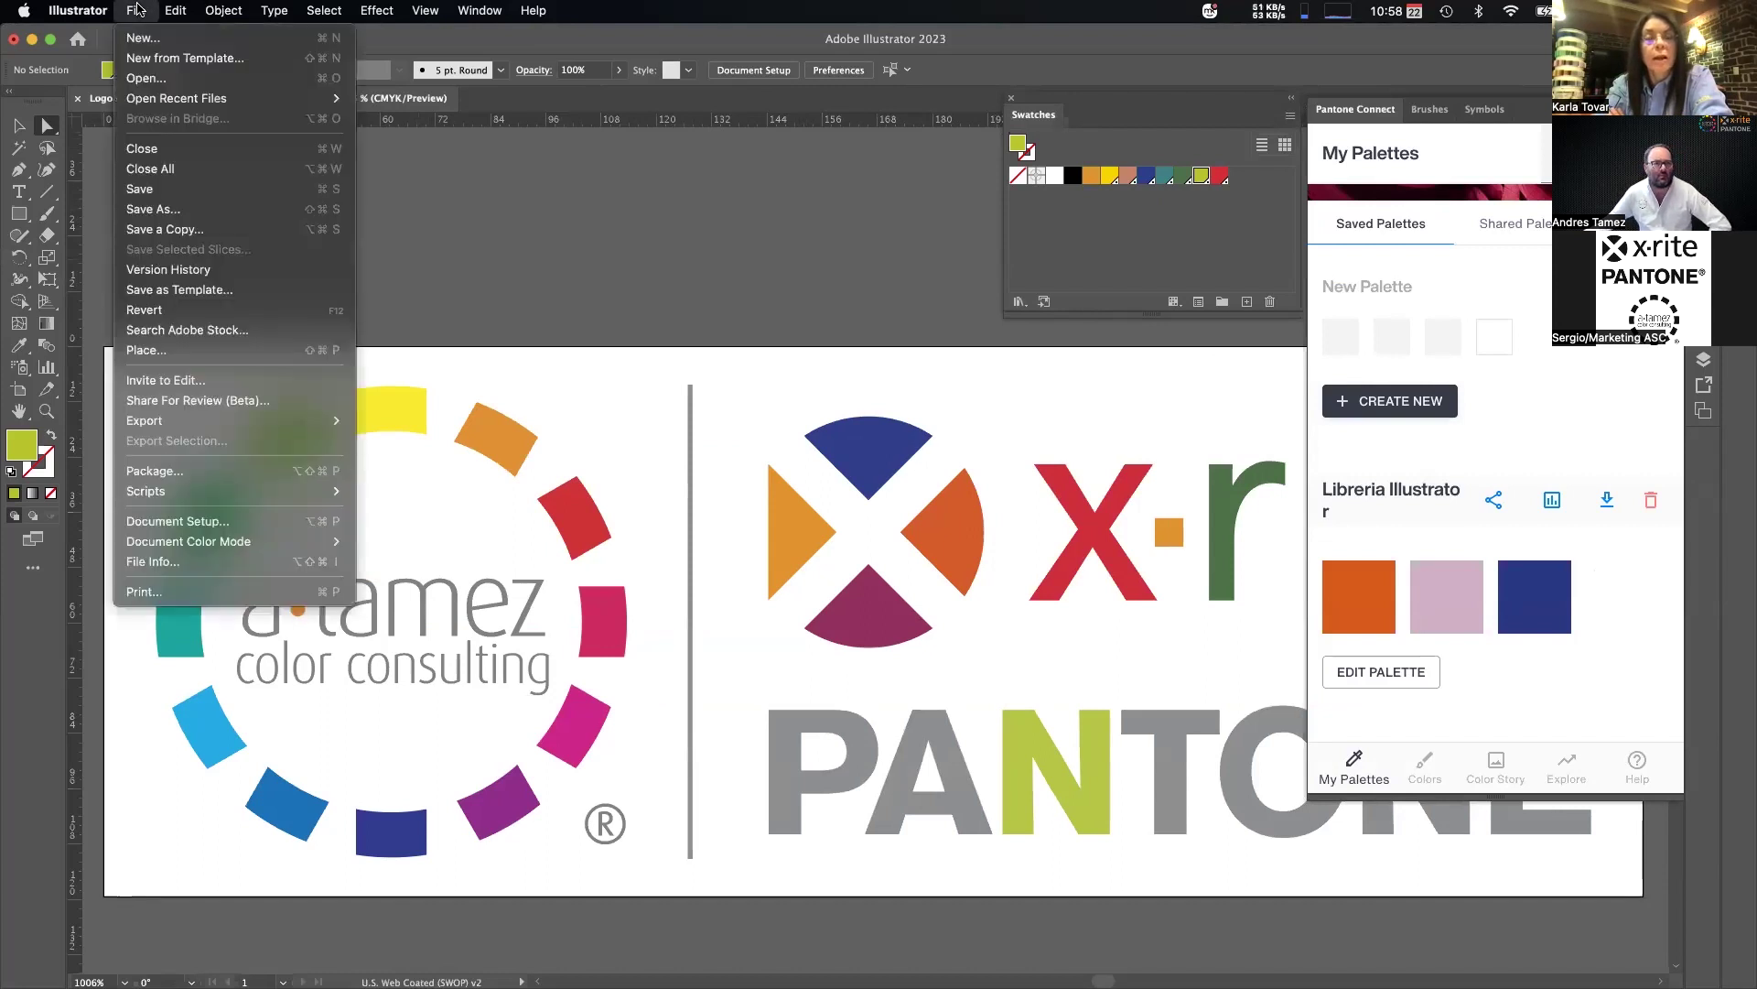
pyautogui.click(701, 265)
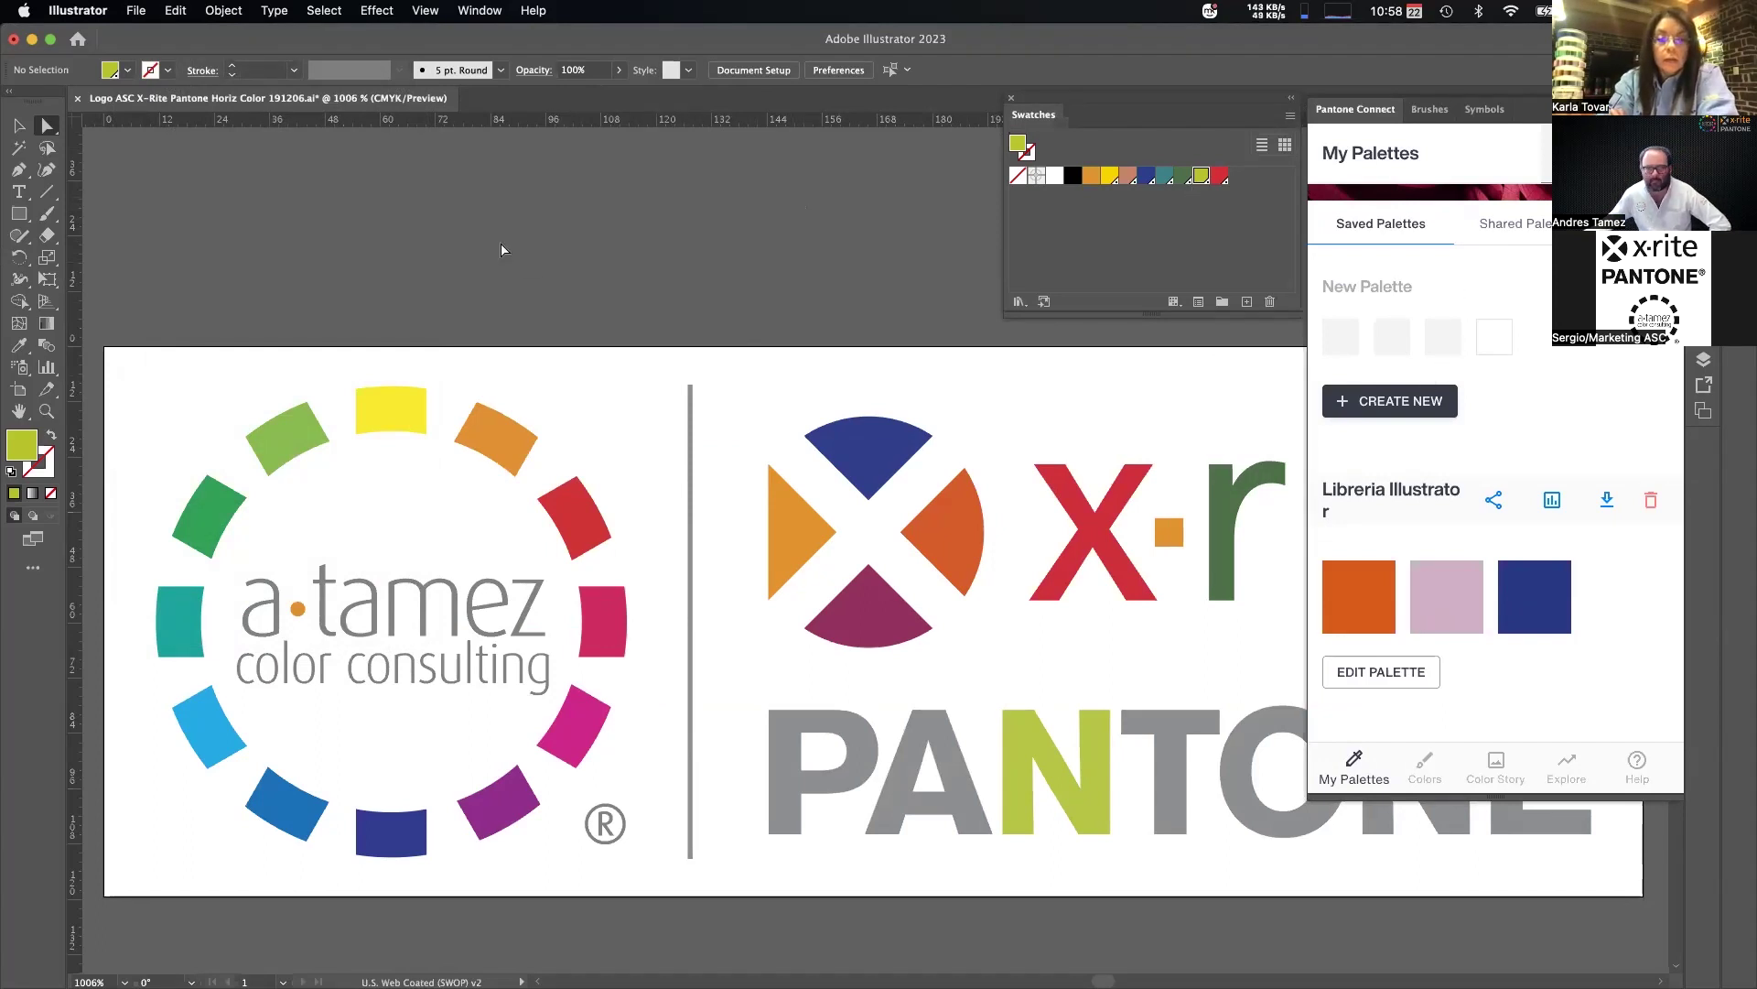
pyautogui.press('super+shift+s')
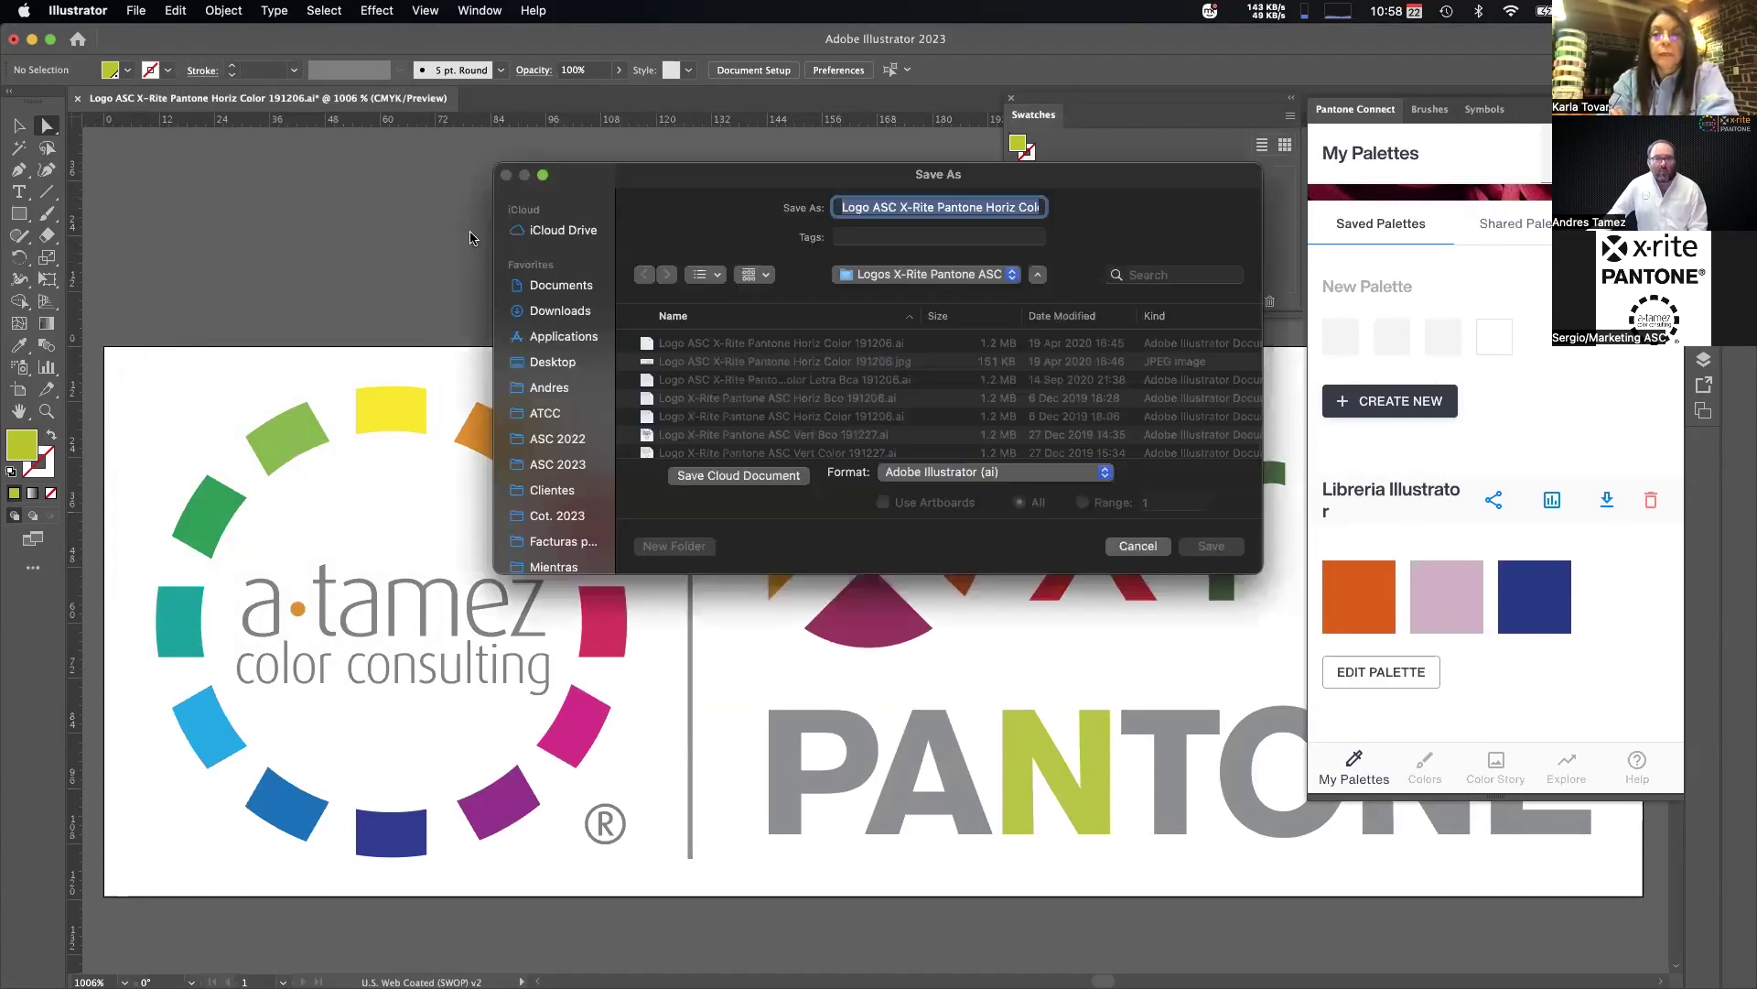
pyautogui.click(563, 289)
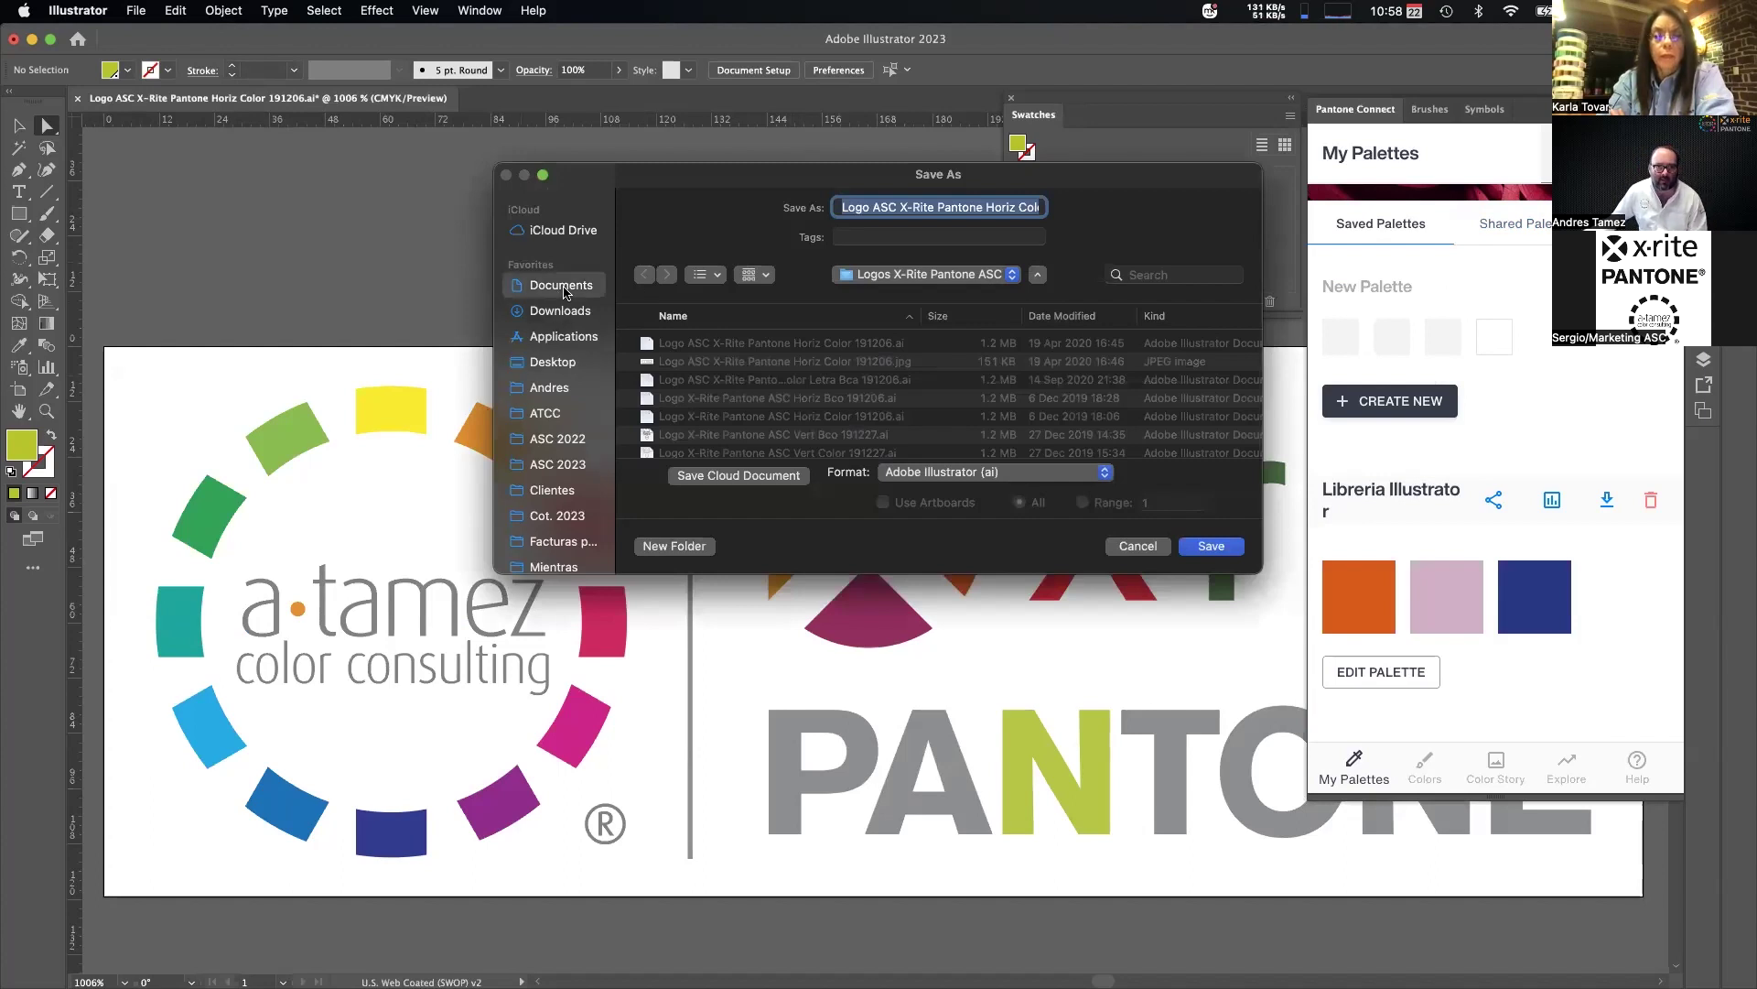
pyautogui.click(553, 365)
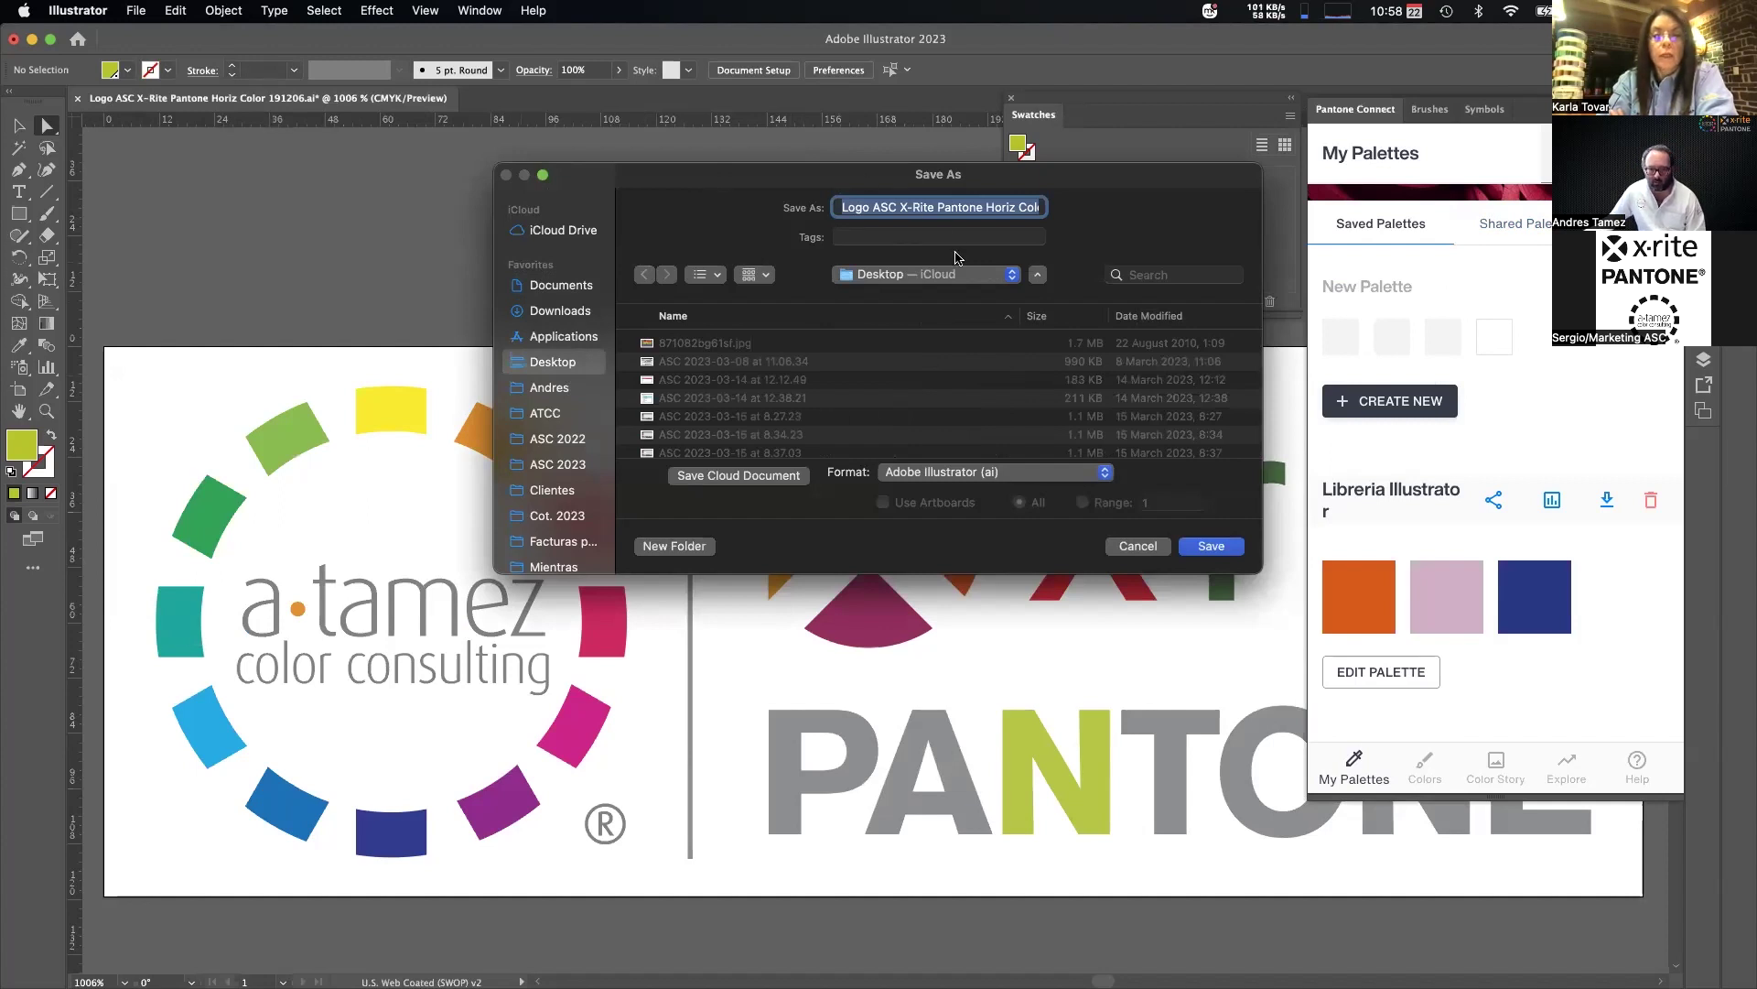
pyautogui.click(1212, 546)
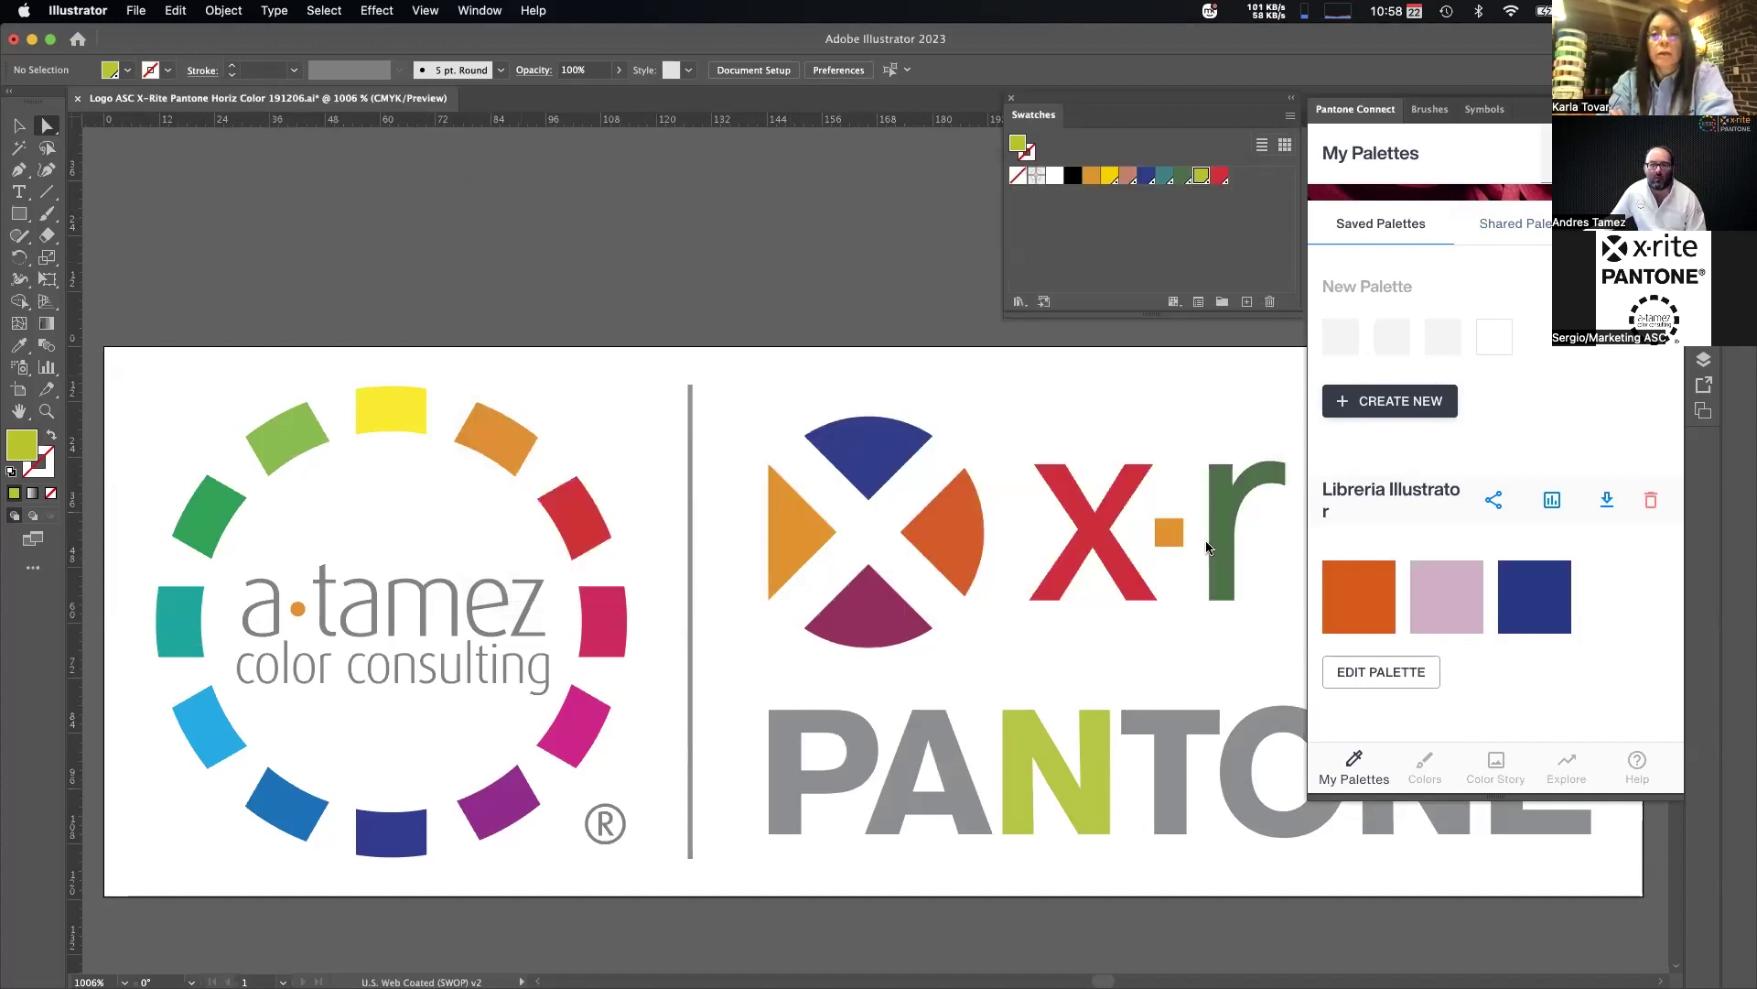
pyautogui.click(593, 699)
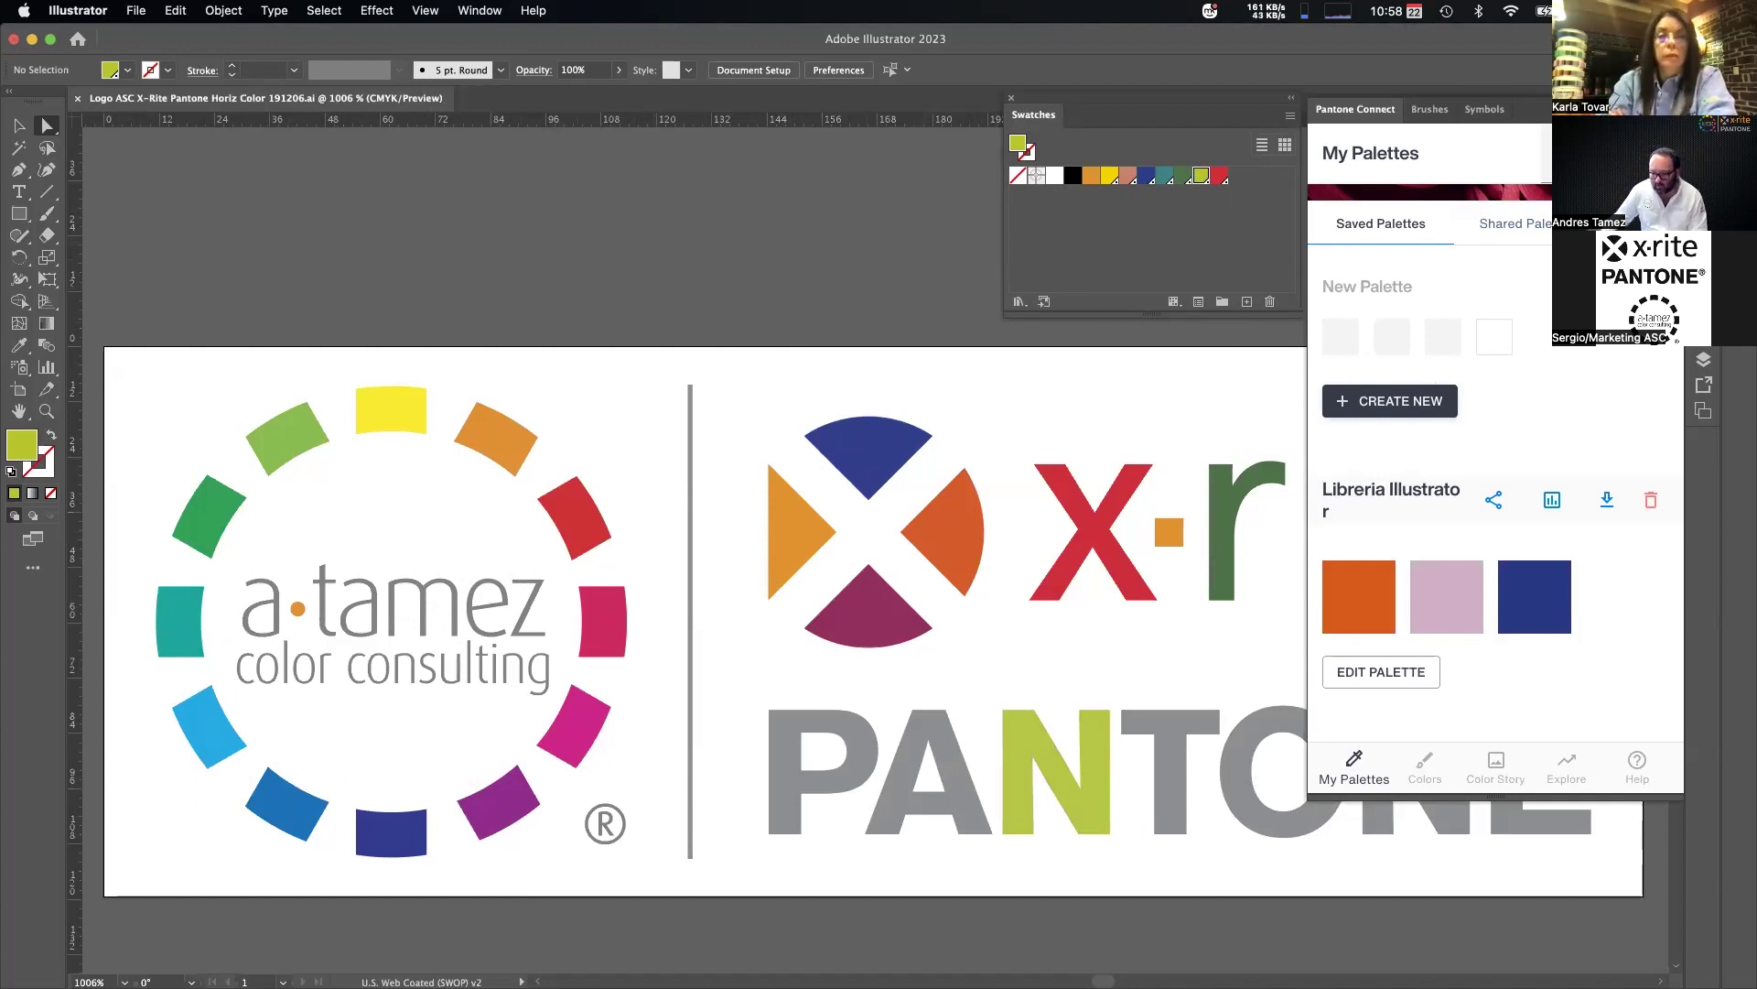
pyautogui.press('super+Tab')
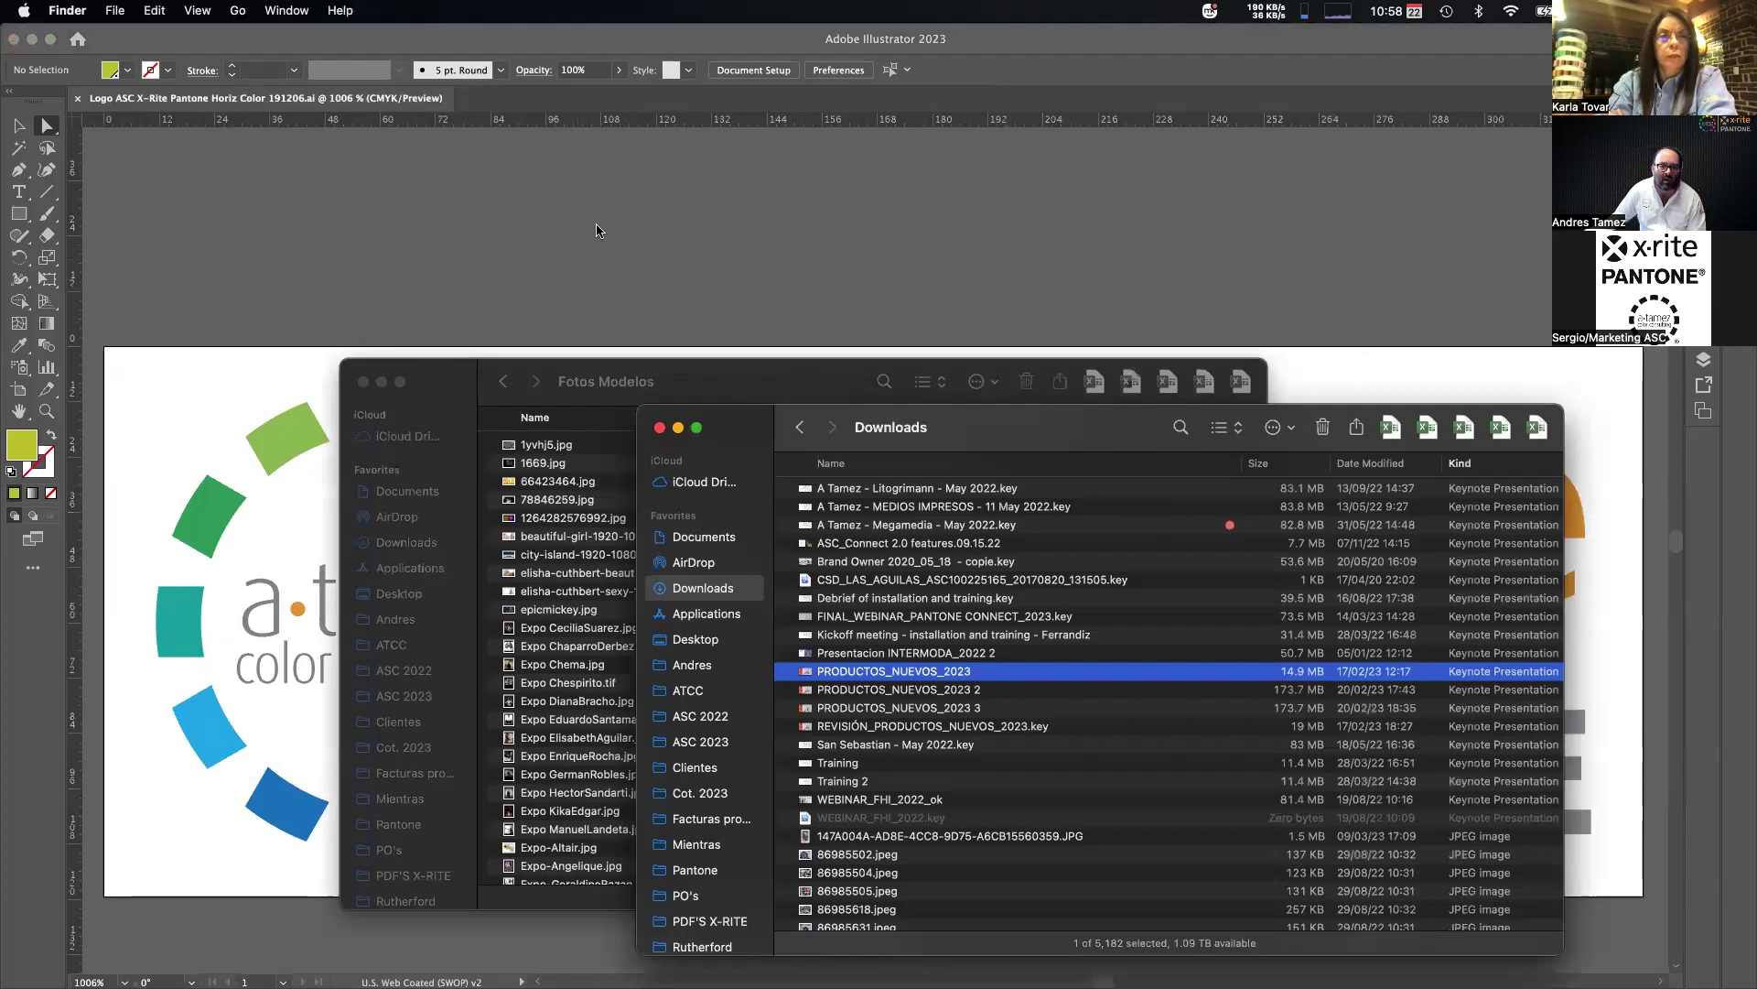